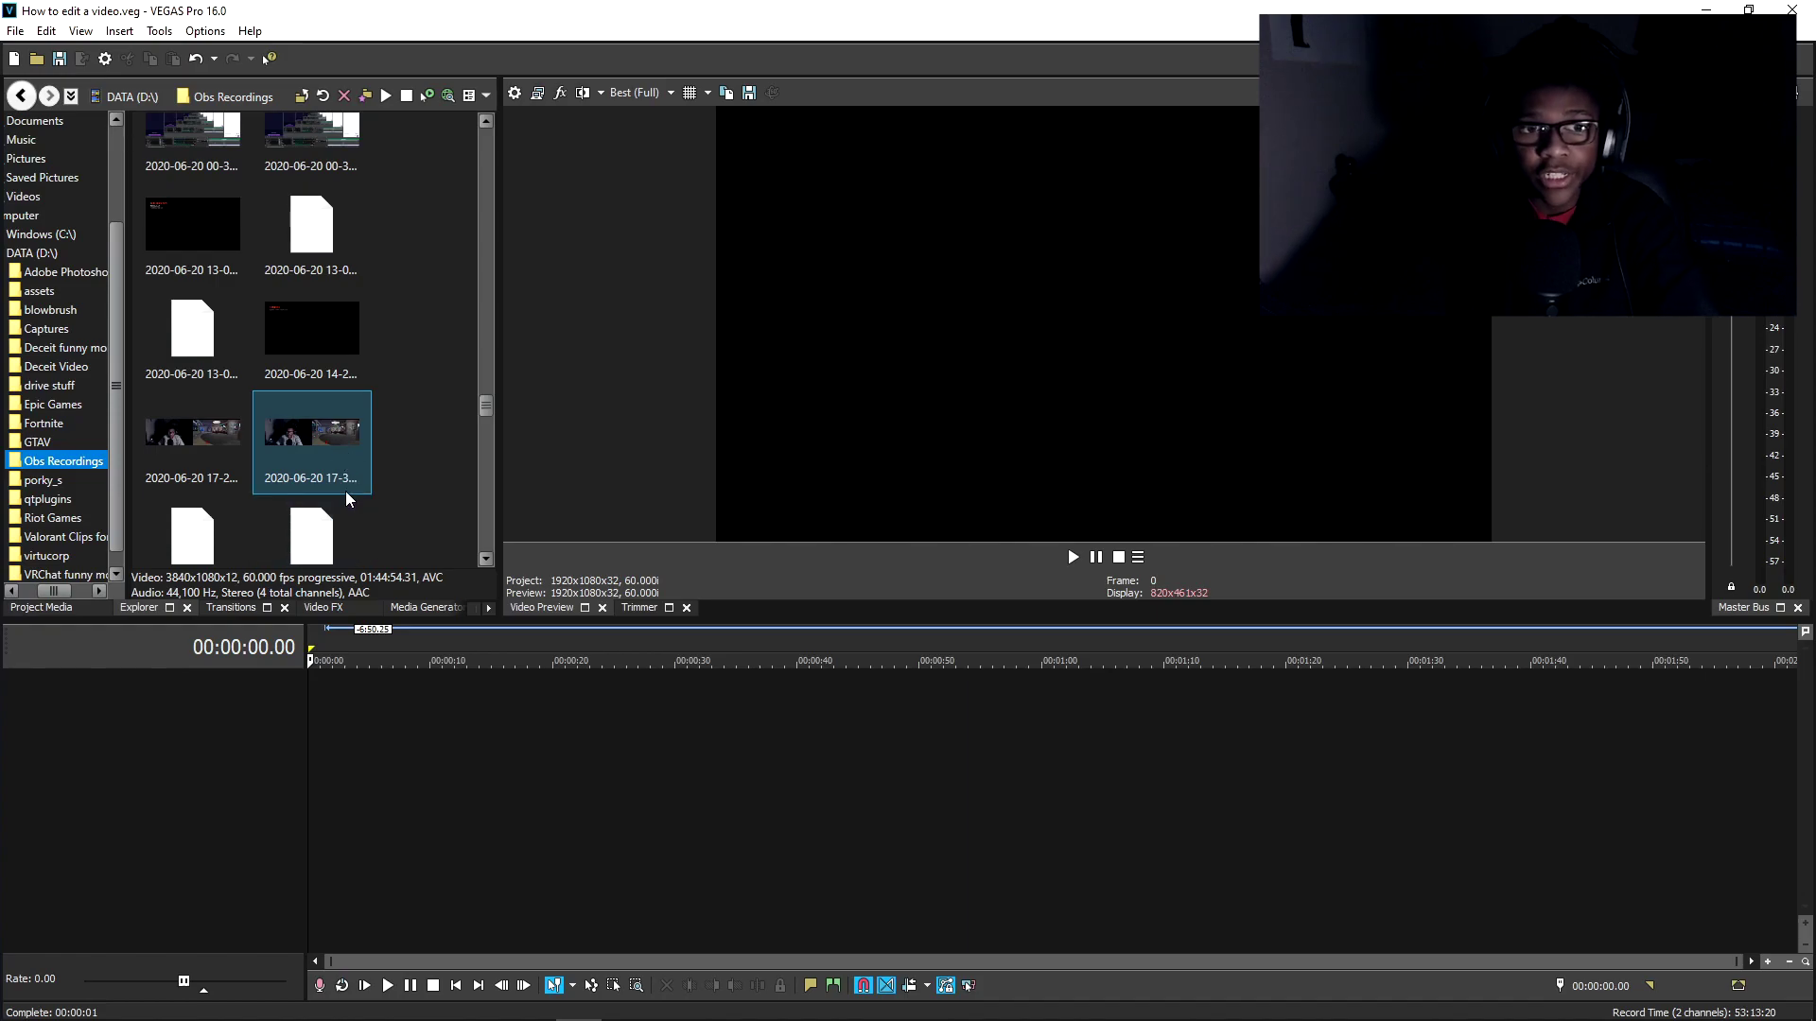
pyautogui.hotkey('alt', 'Tab')
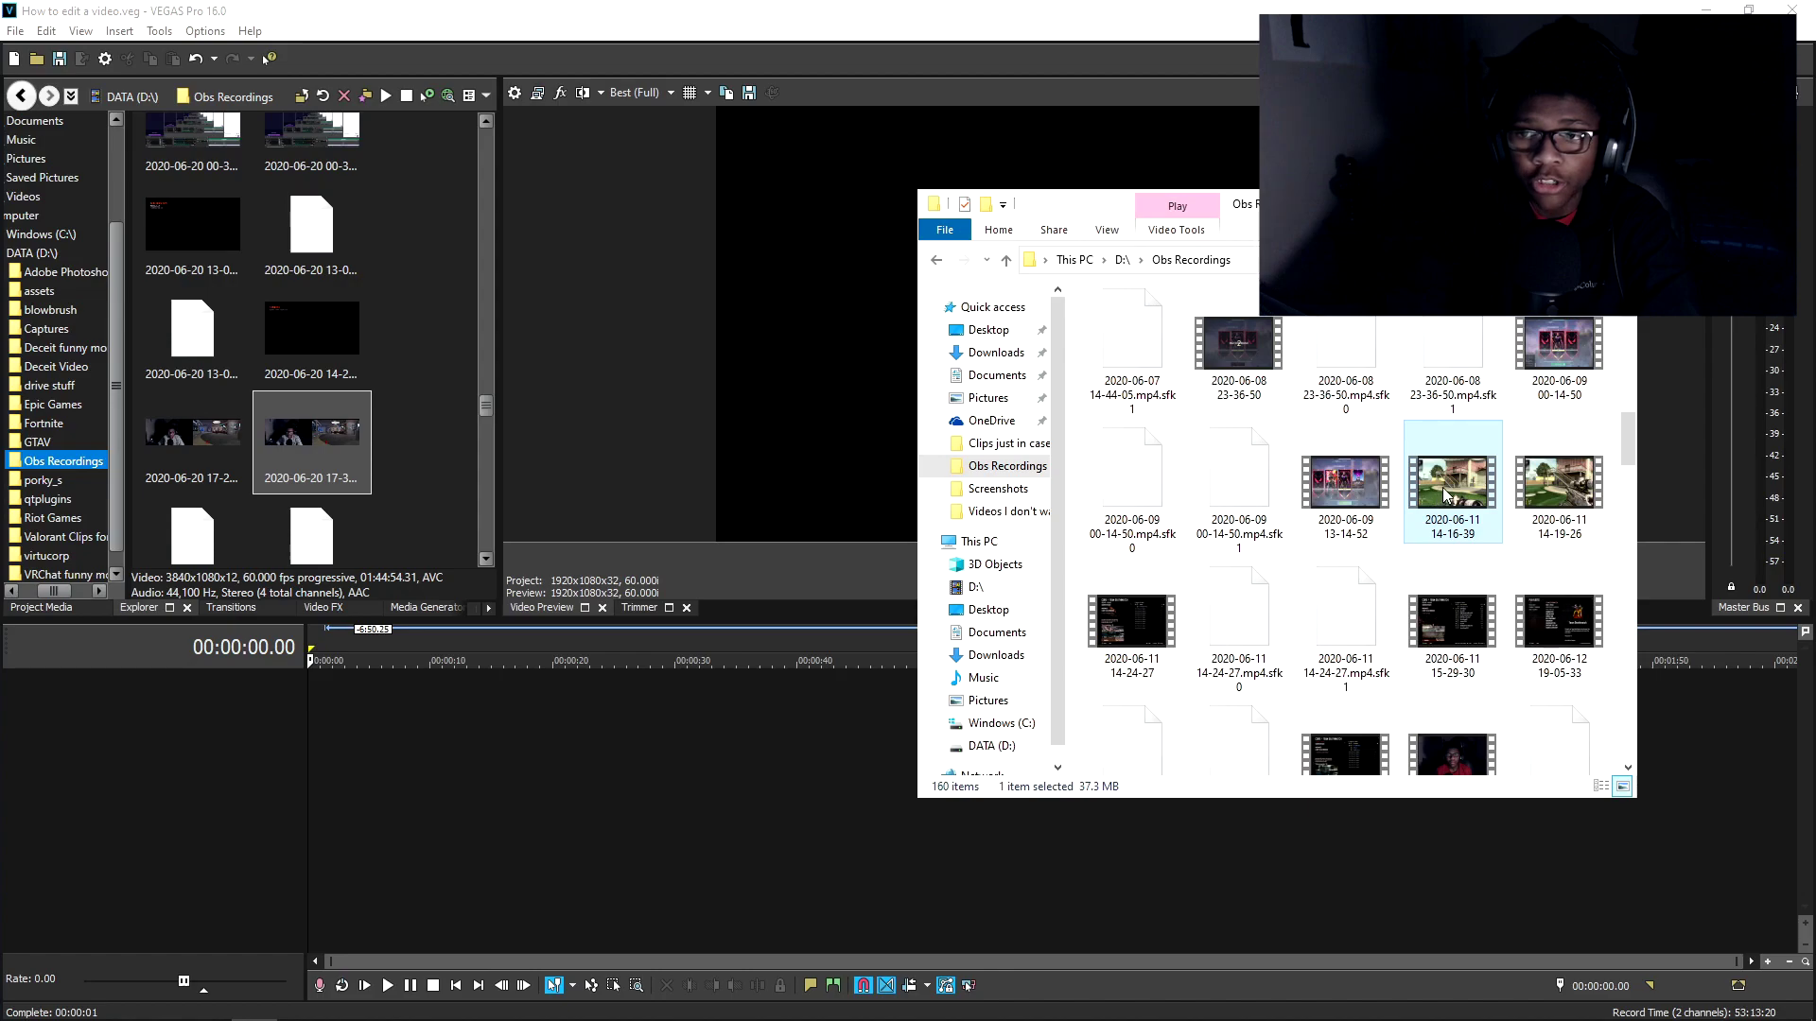
pyautogui.moveTo(1443, 495); pyautogui.dragTo(332, 697)
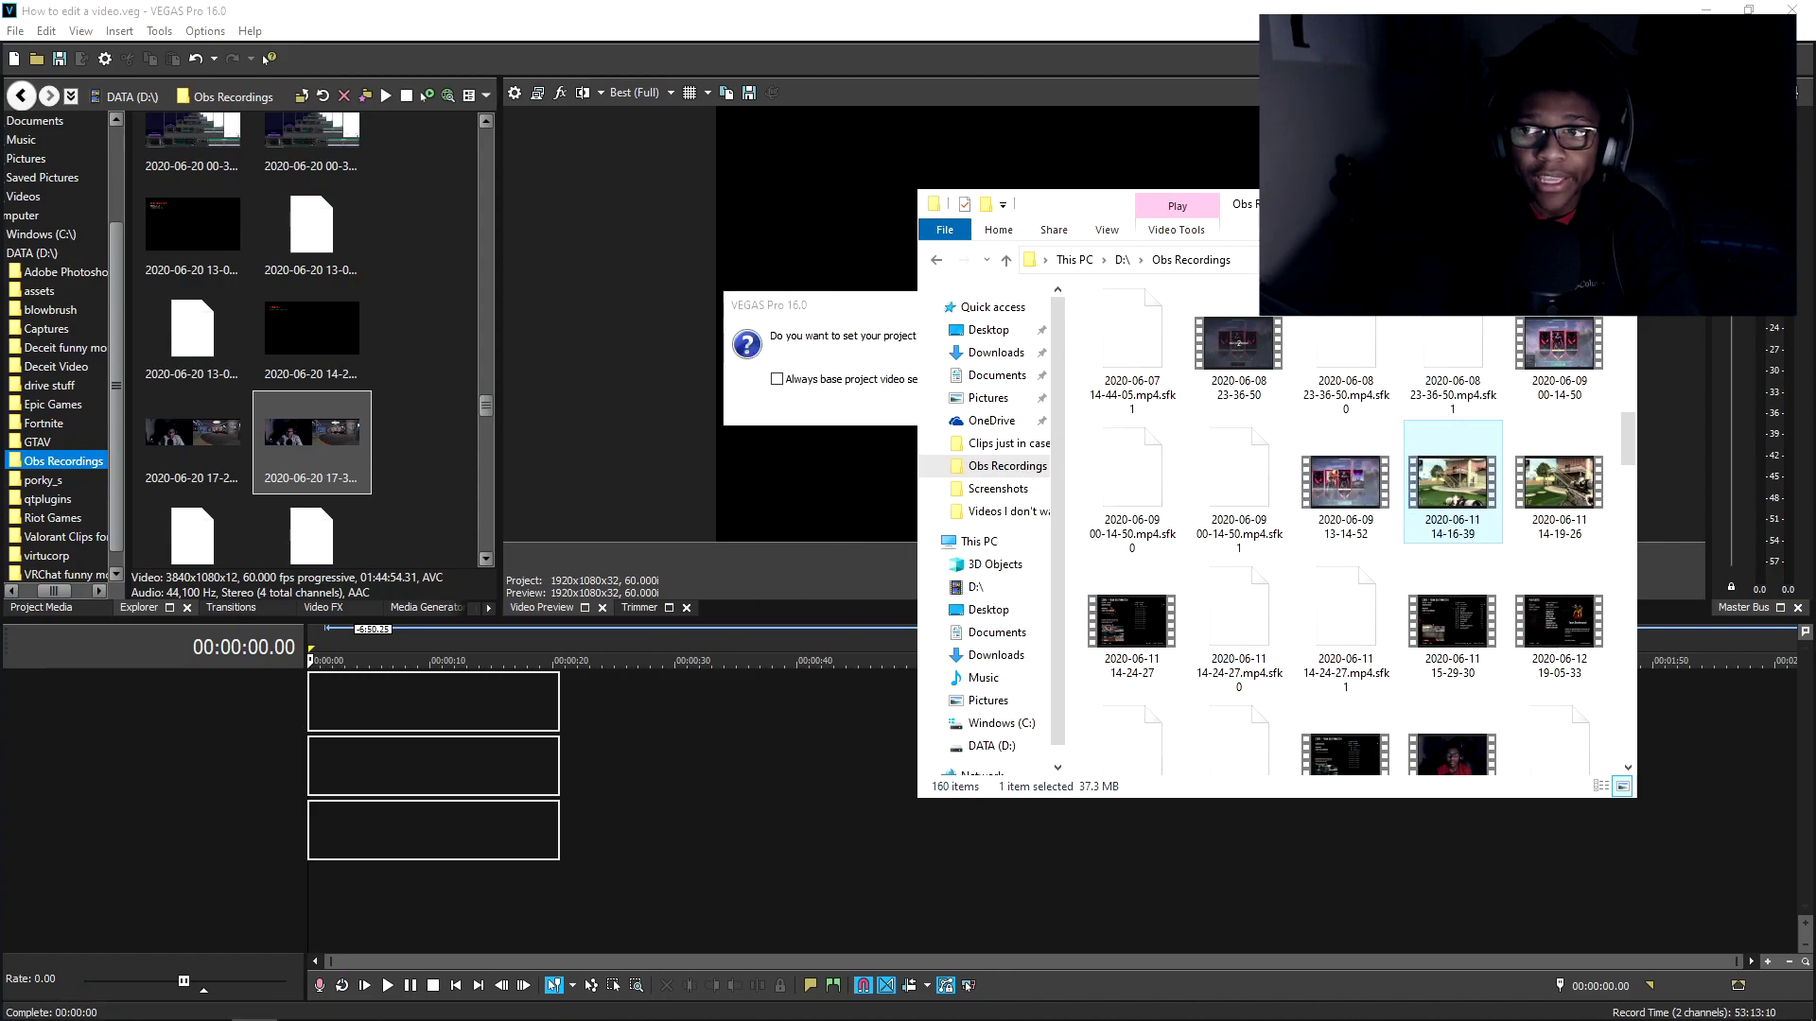
pyautogui.click(818, 330)
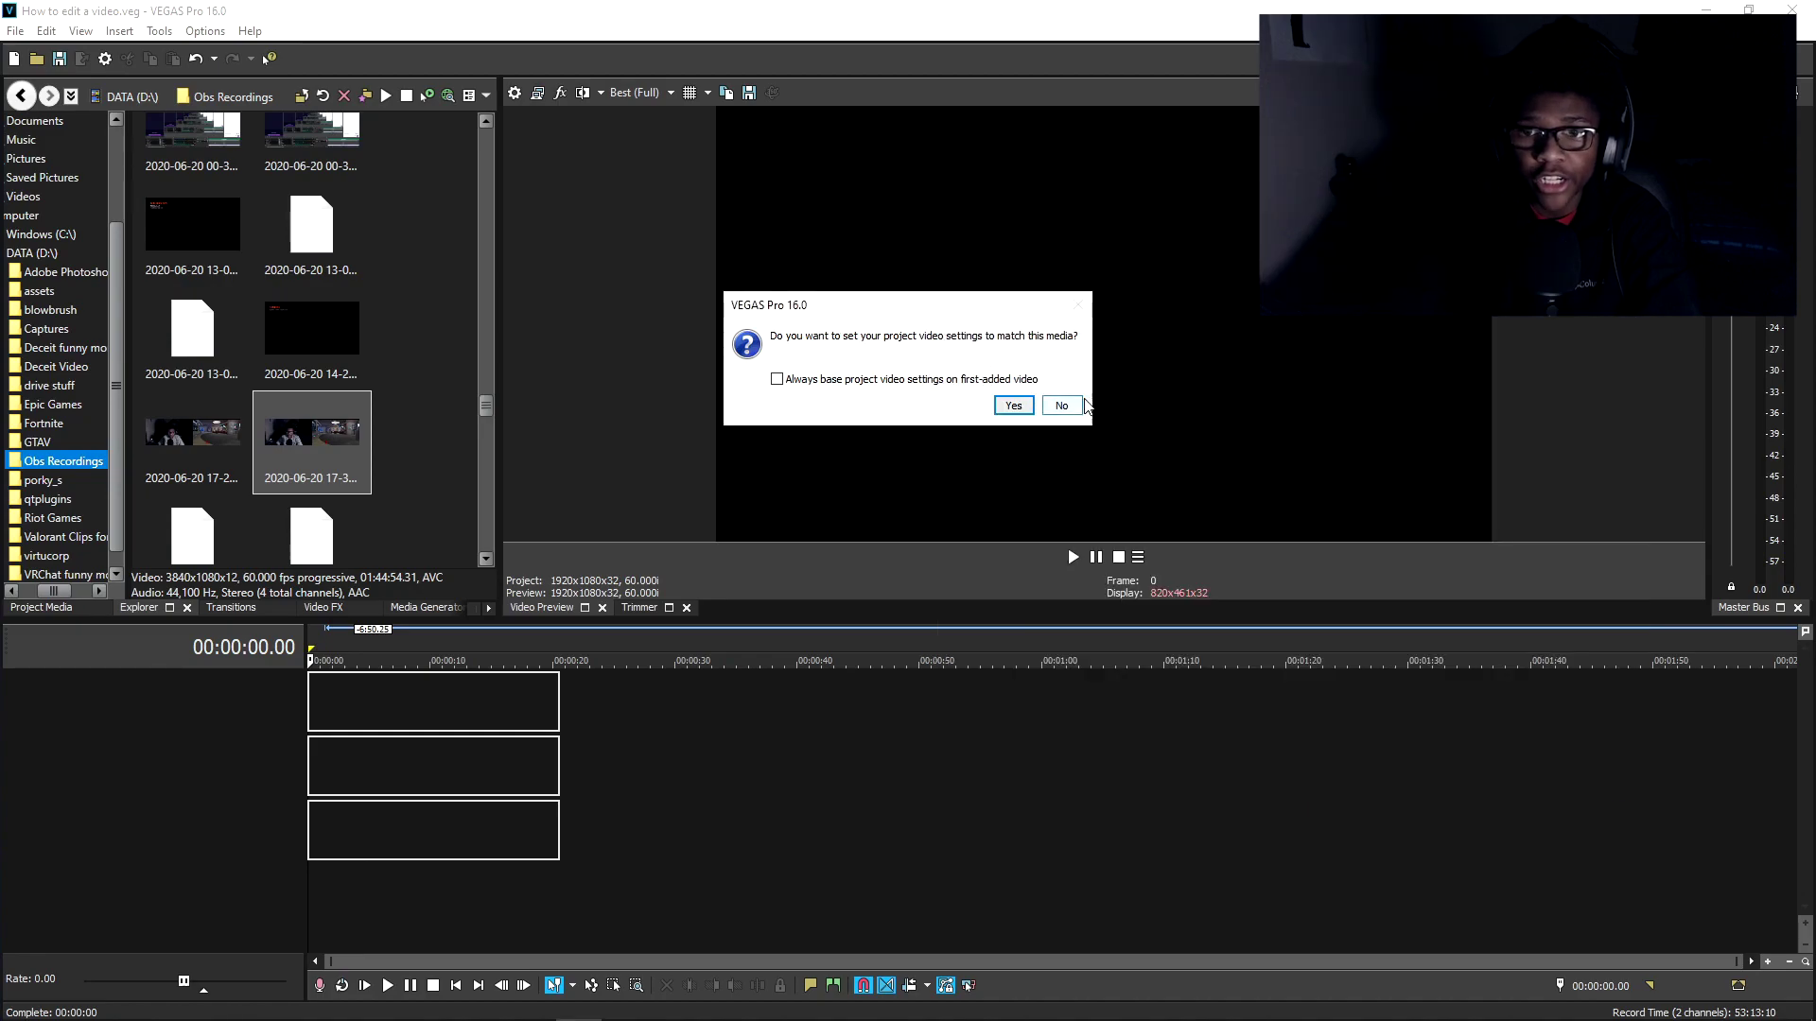
pyautogui.click(1078, 401)
# Step: Delete the added clip from the timeline together with its video and audio tracks
pyautogui.click(331, 709)
pyautogui.press('Delete')
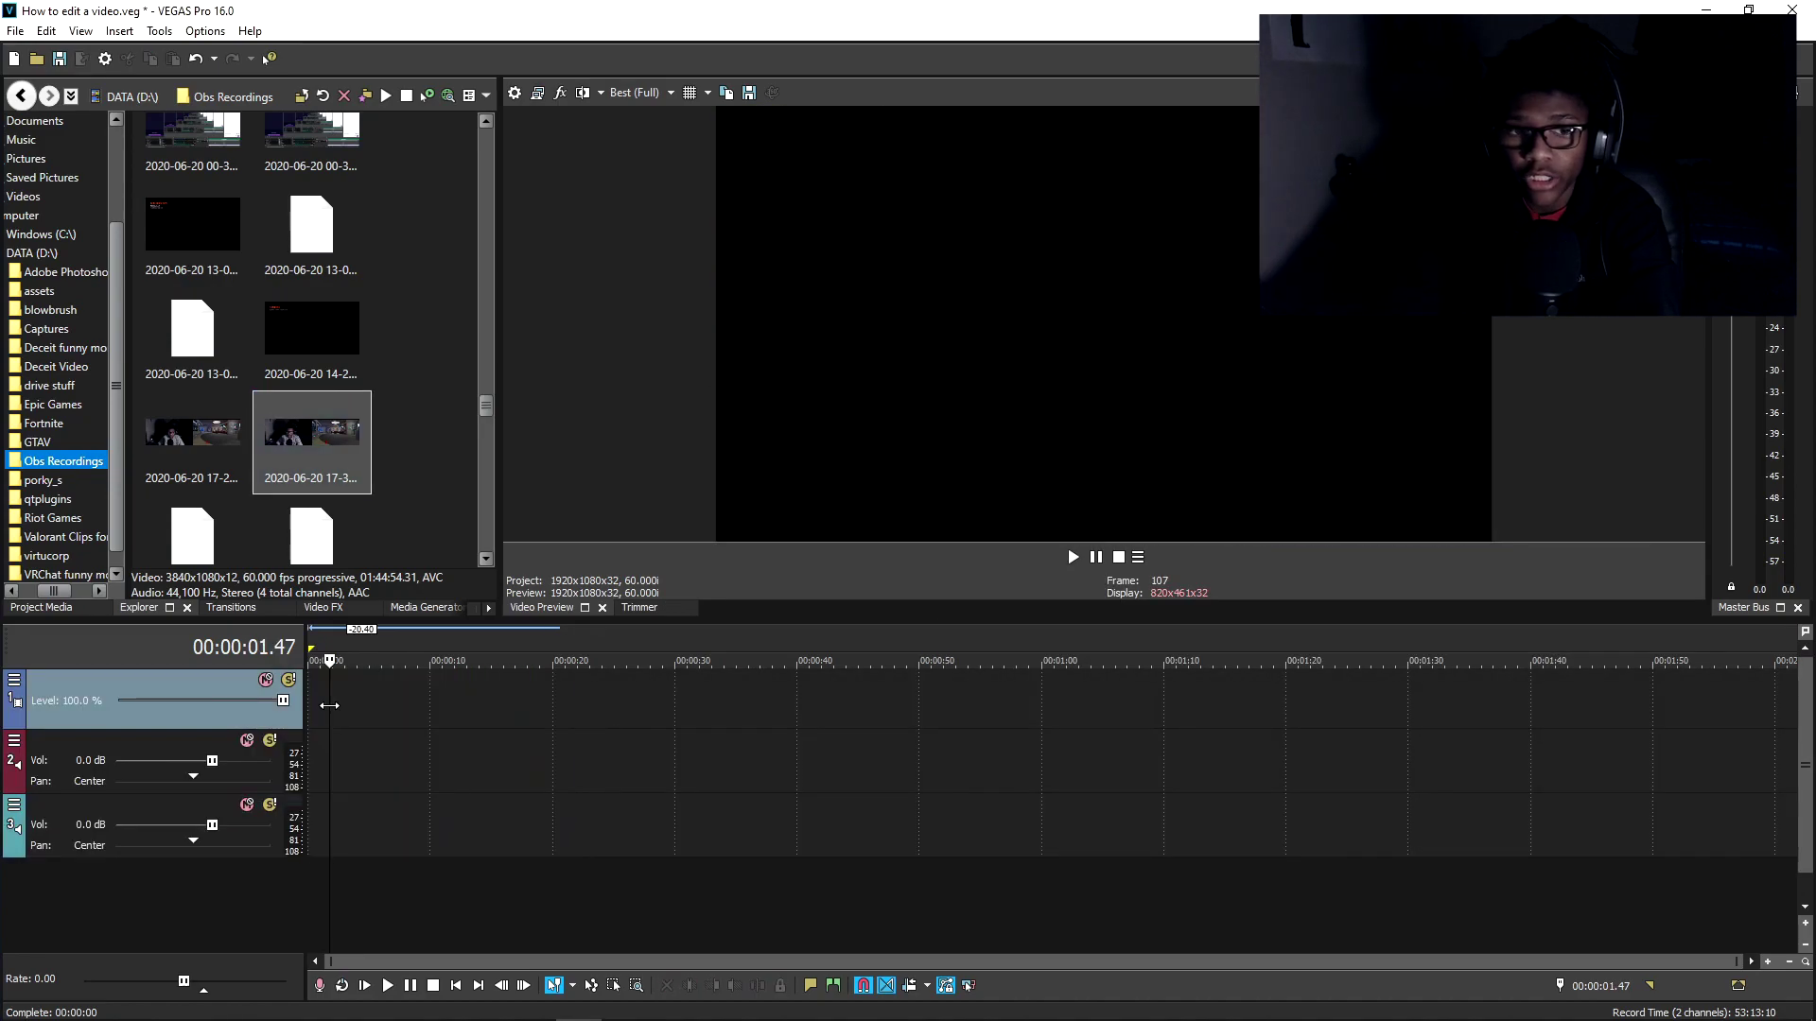
pyautogui.press('Delete')
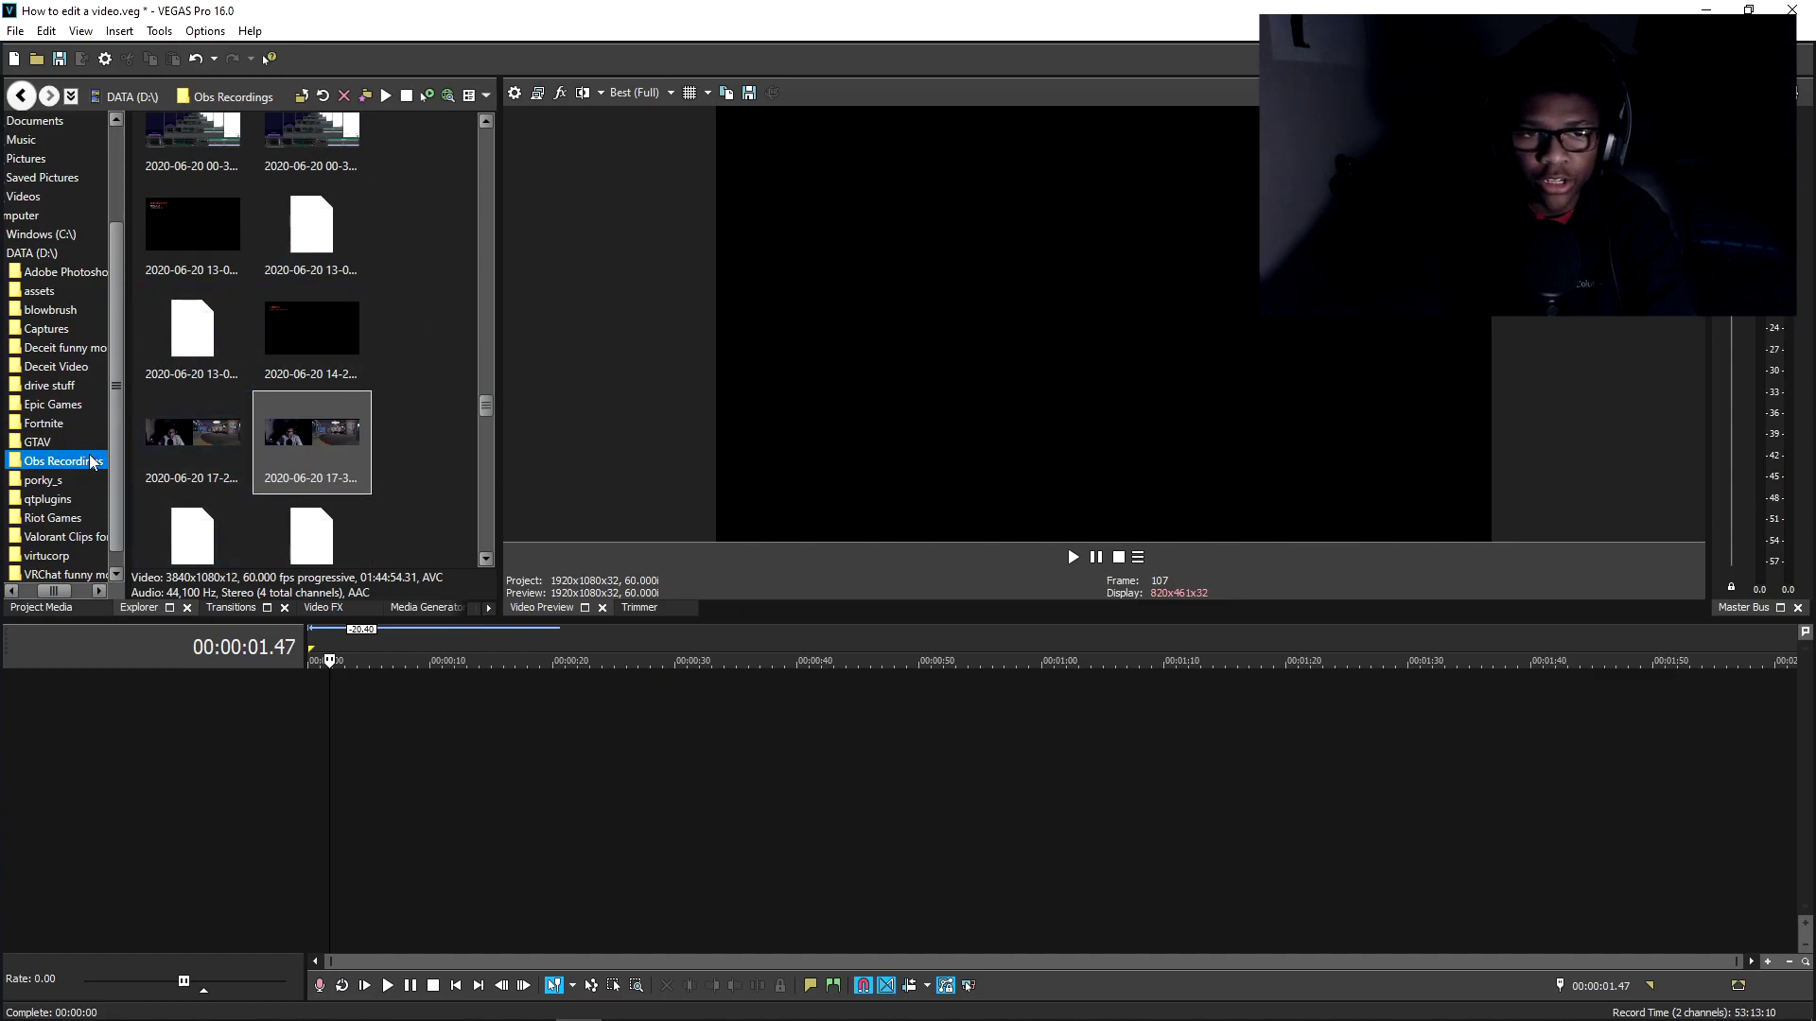
pyautogui.moveTo(352, 419); pyautogui.dragTo(312, 753)
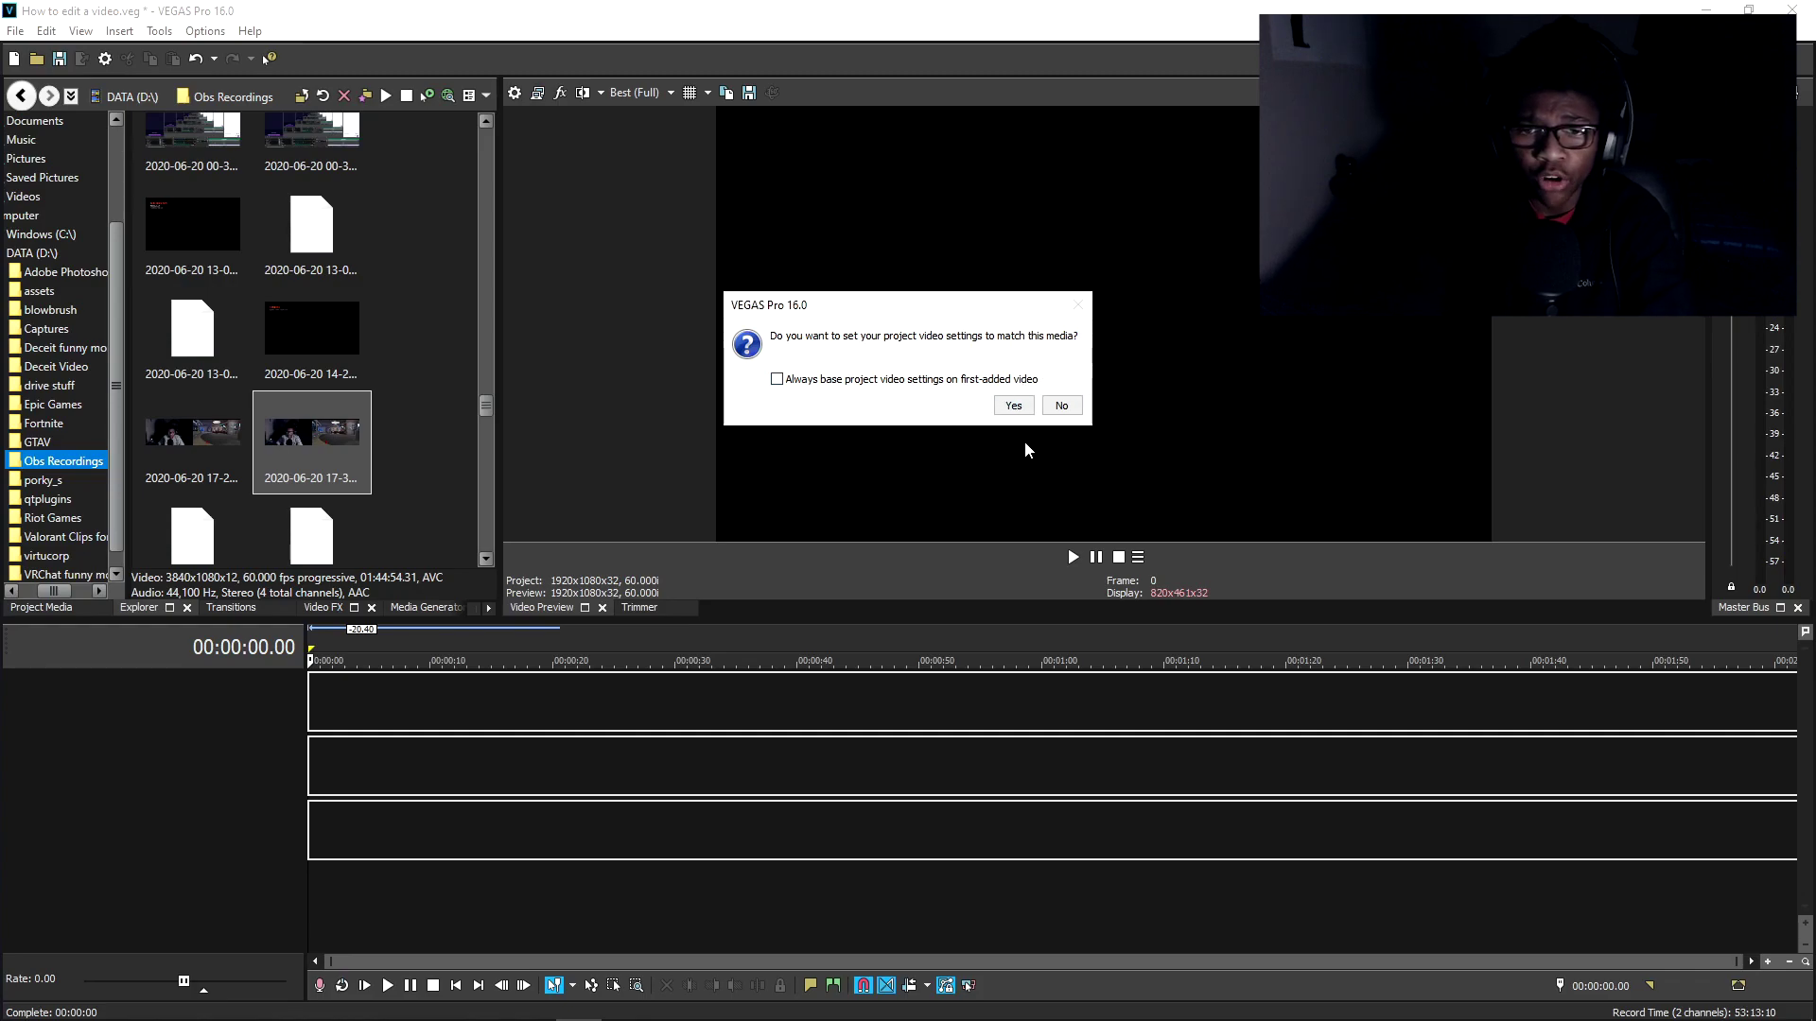
pyautogui.press('Return')
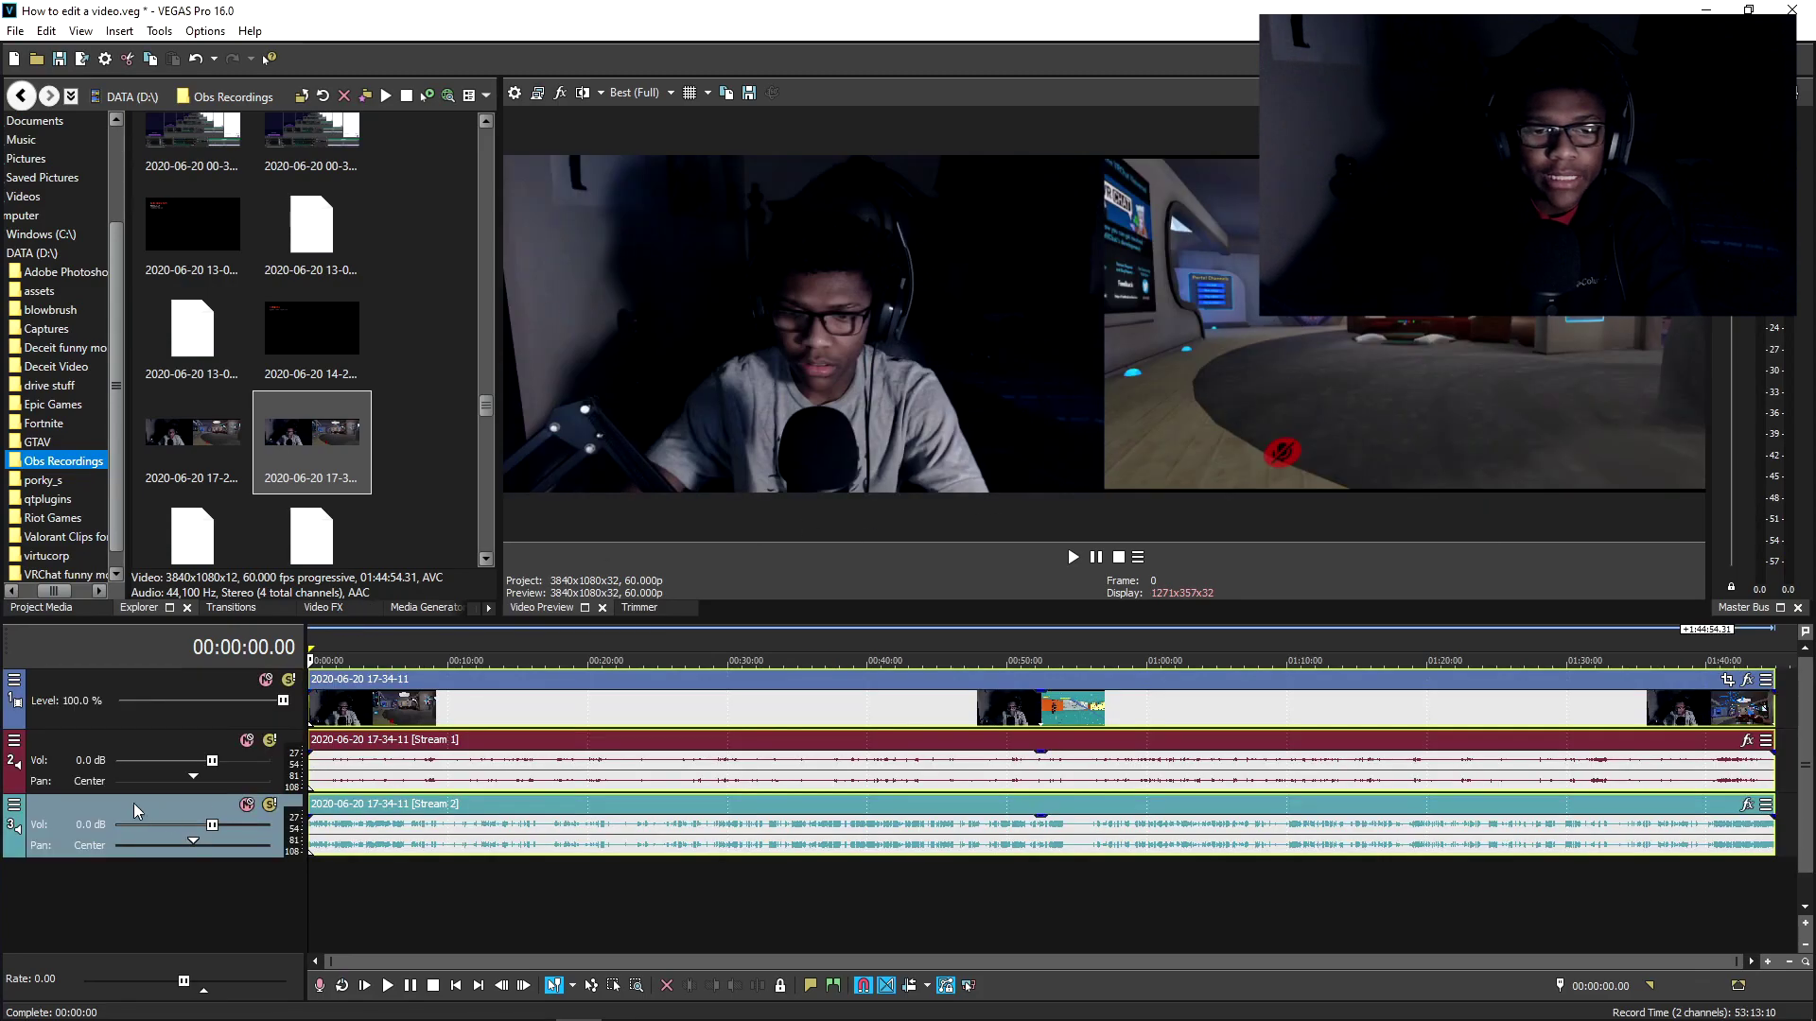
# Step: Examine the recording's video track and its two separate audio stream tracks
pyautogui.click(207, 676)
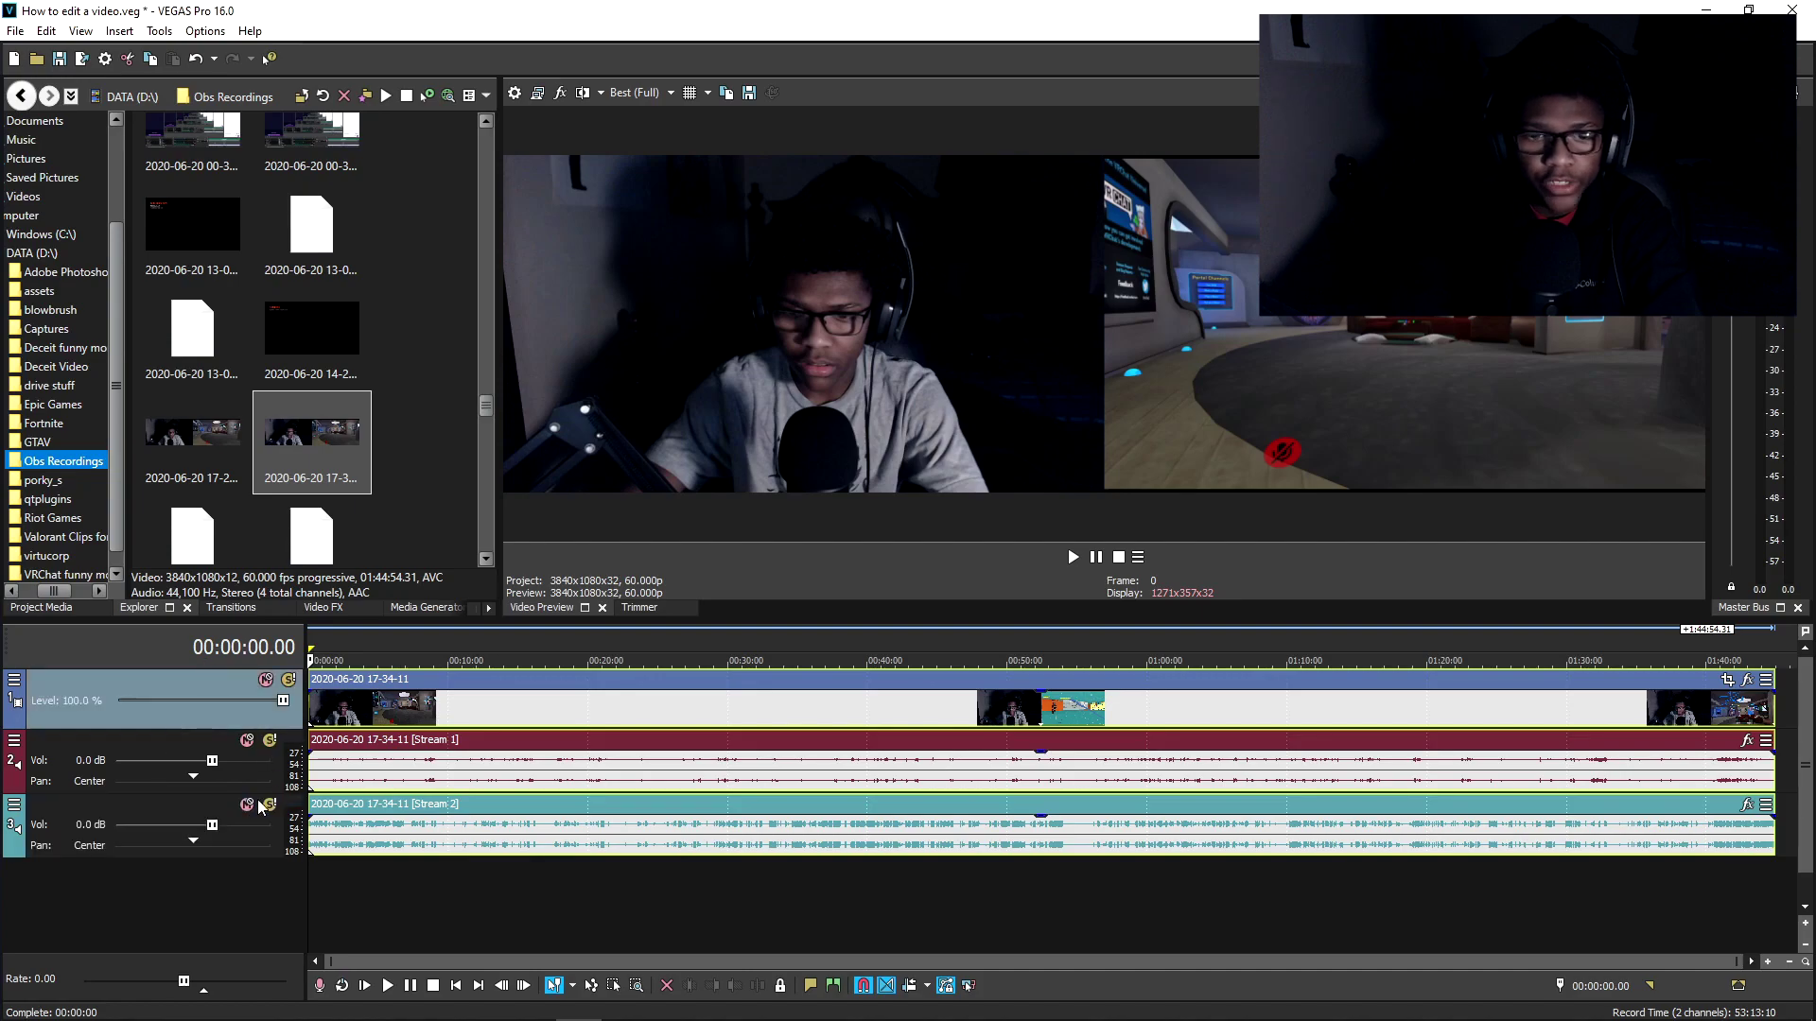
pyautogui.click(185, 742)
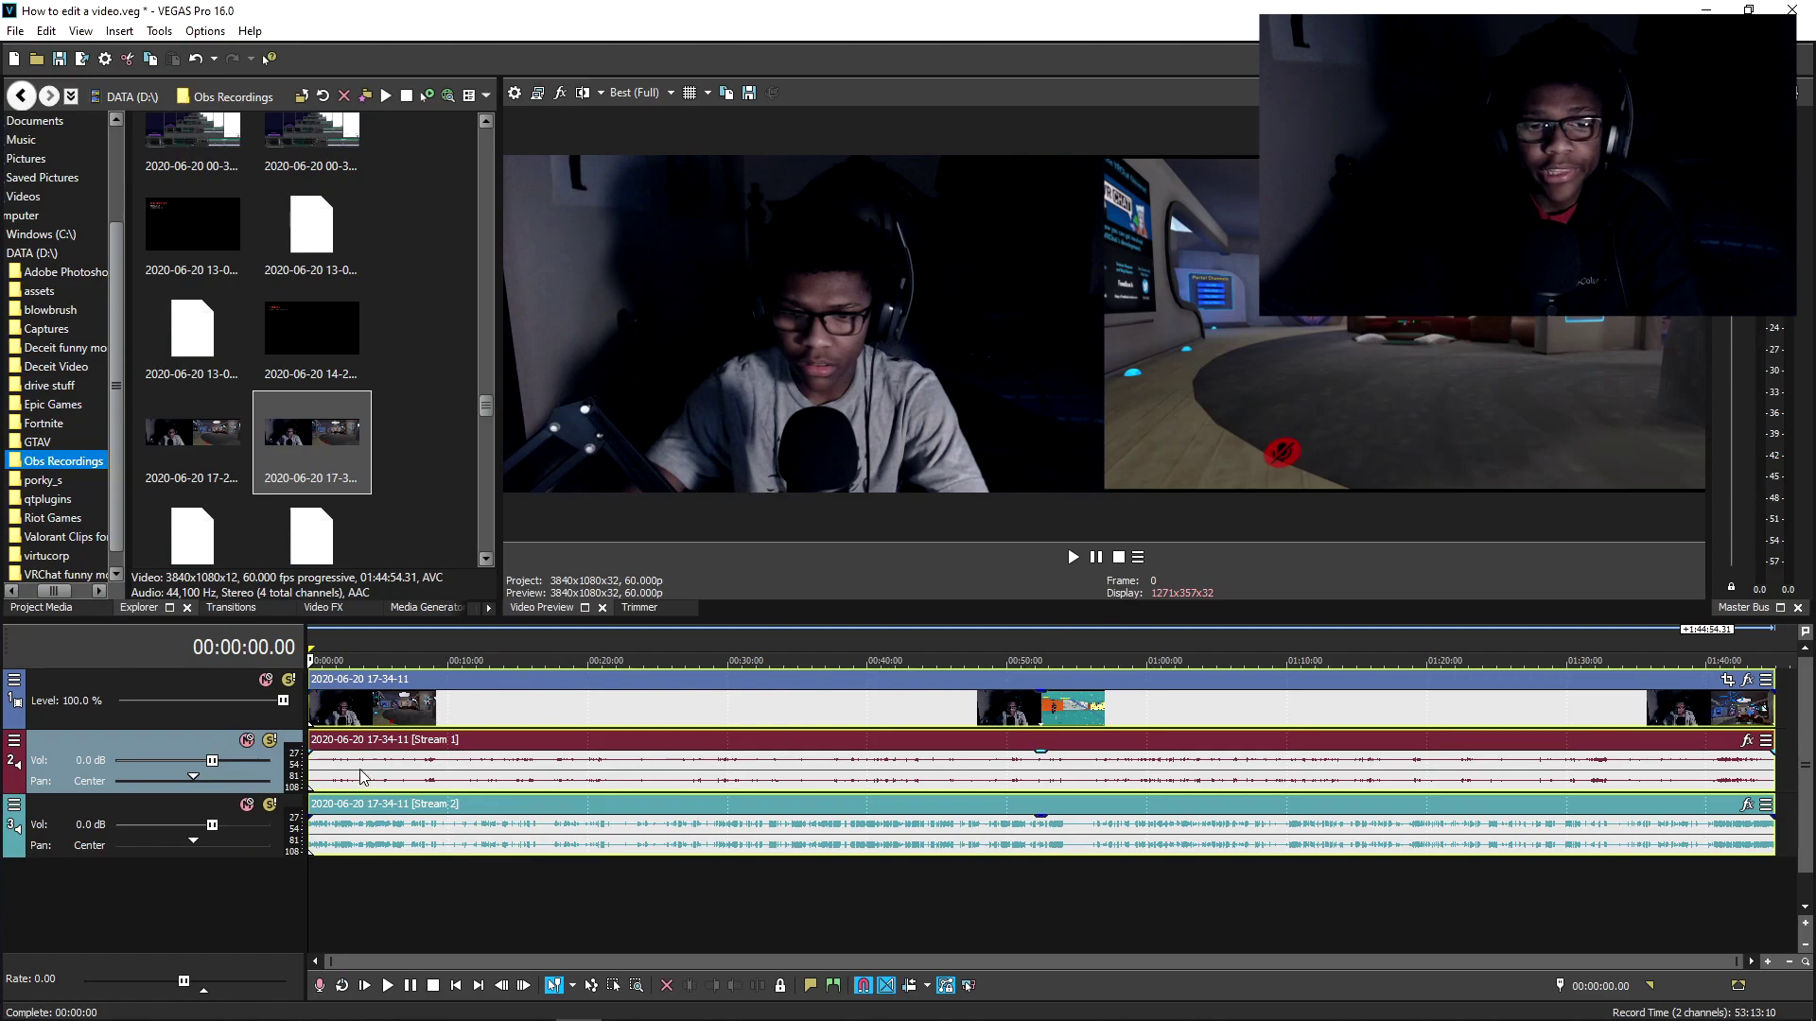
pyautogui.click(187, 805)
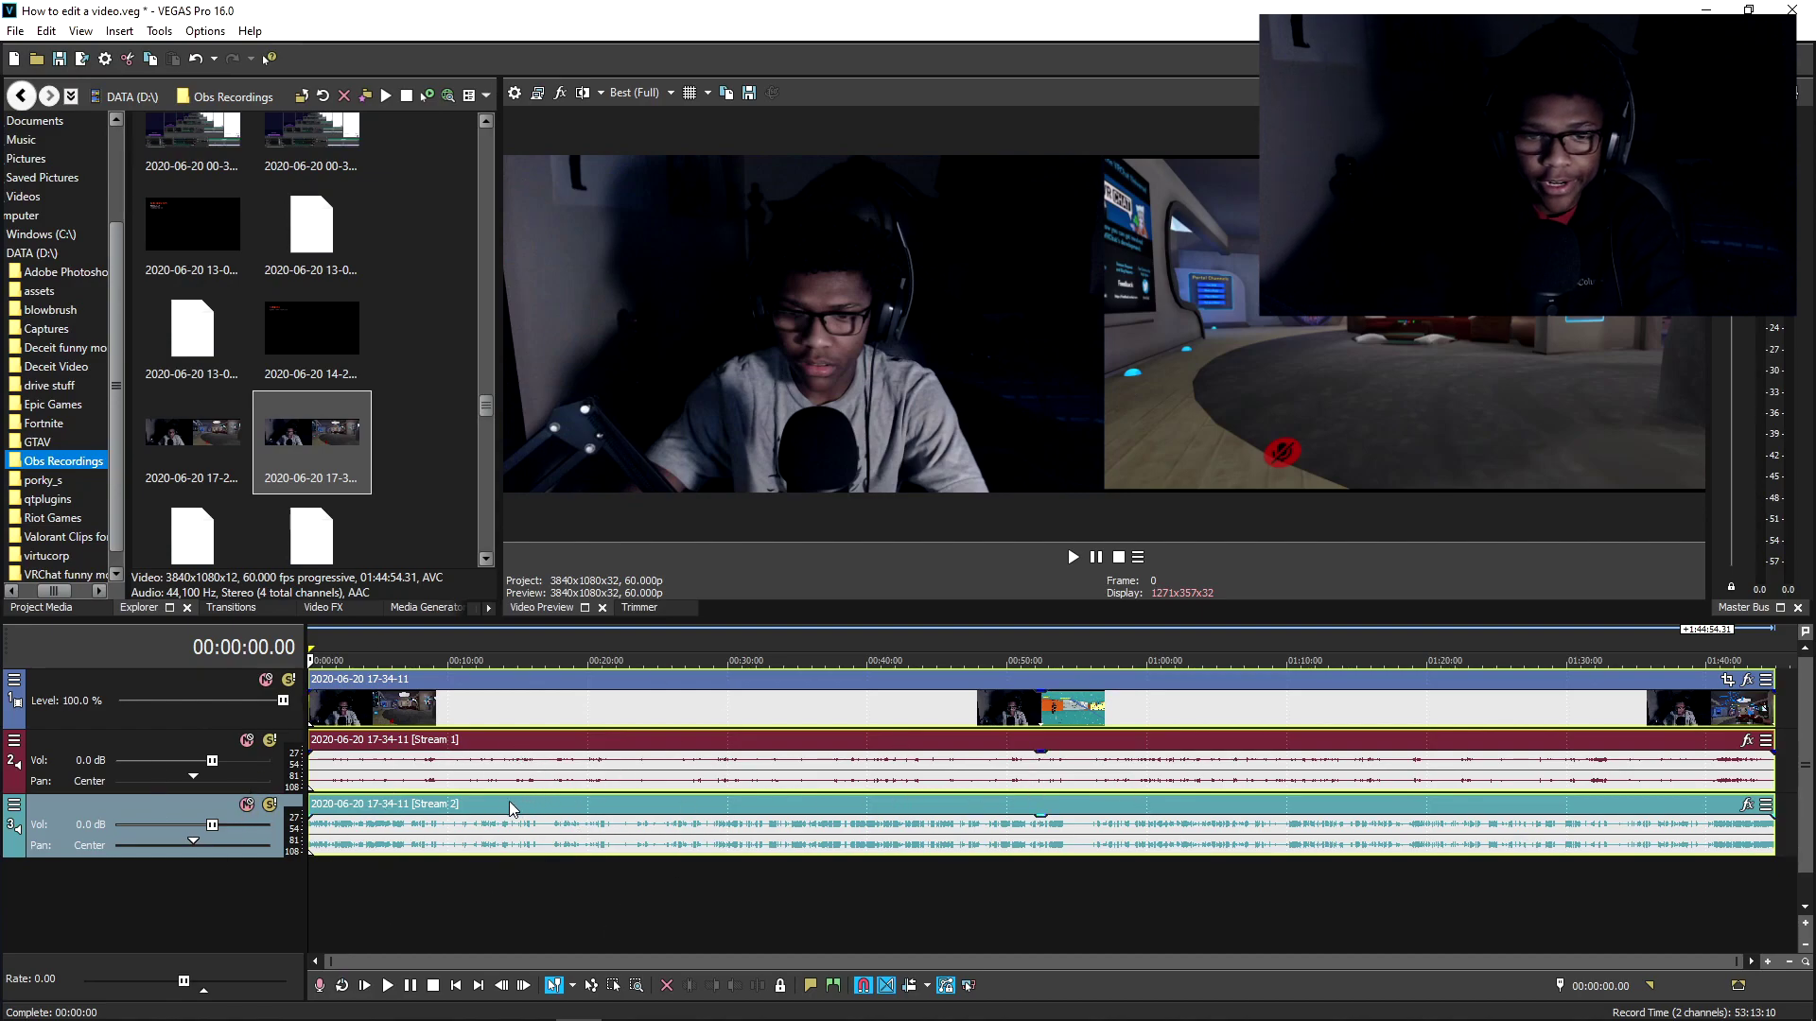
pyautogui.click(968, 803)
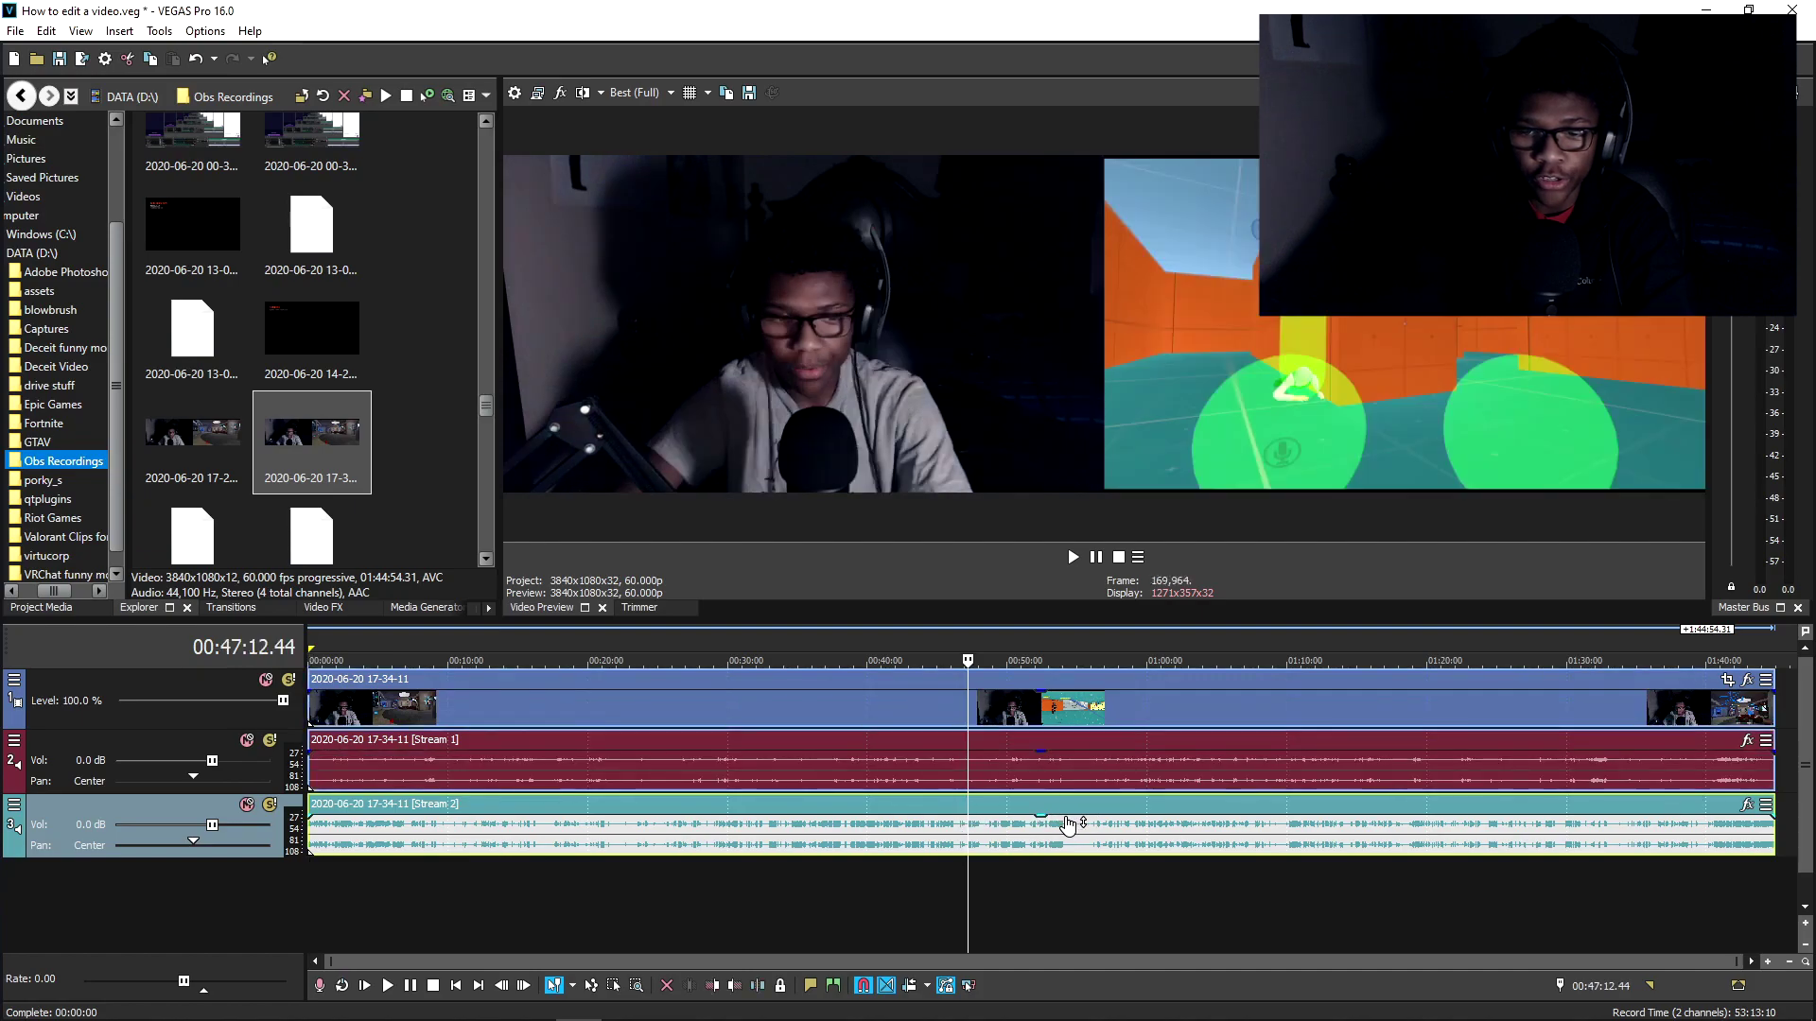
pyautogui.moveTo(1050, 819); pyautogui.dragTo(1054, 819)
pyautogui.moveTo(1041, 755)
pyautogui.mouseDown()
pyautogui.moveTo(1042, 780)
pyautogui.moveTo(1059, 748)
pyautogui.moveTo(1071, 783)
pyautogui.moveTo(1070, 756)
pyautogui.mouseUp()
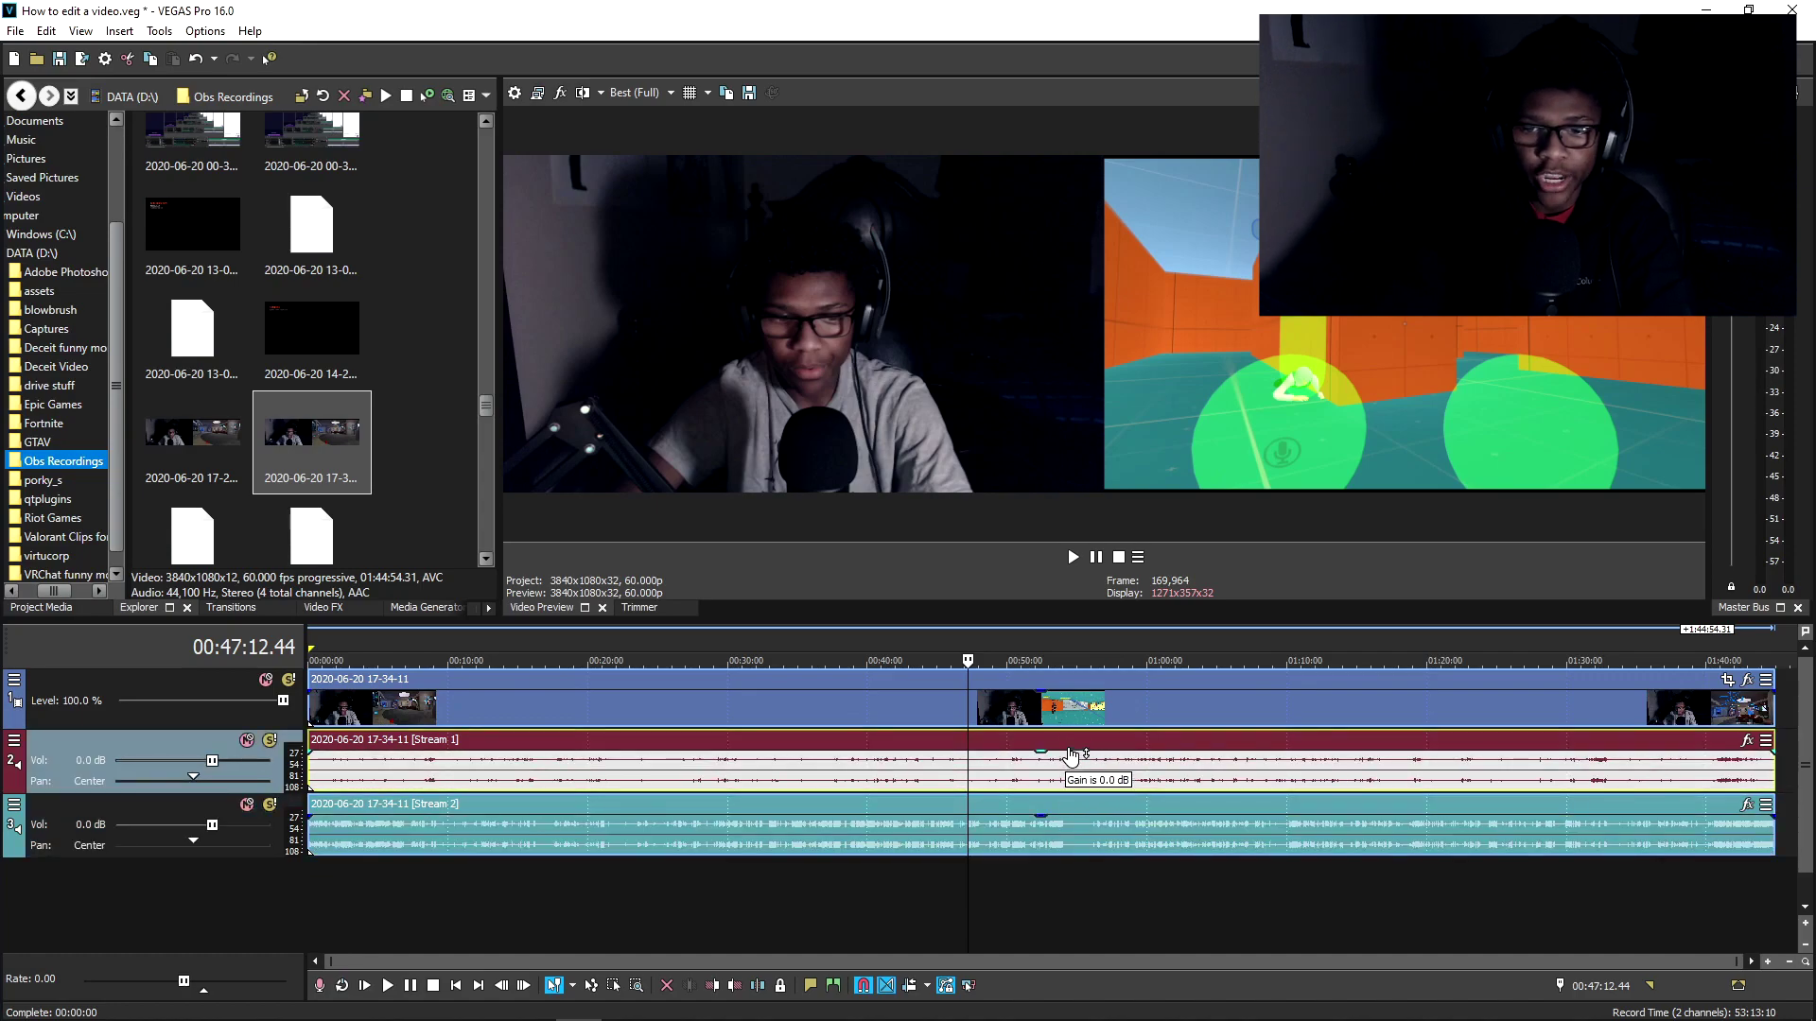
pyautogui.click(312, 906)
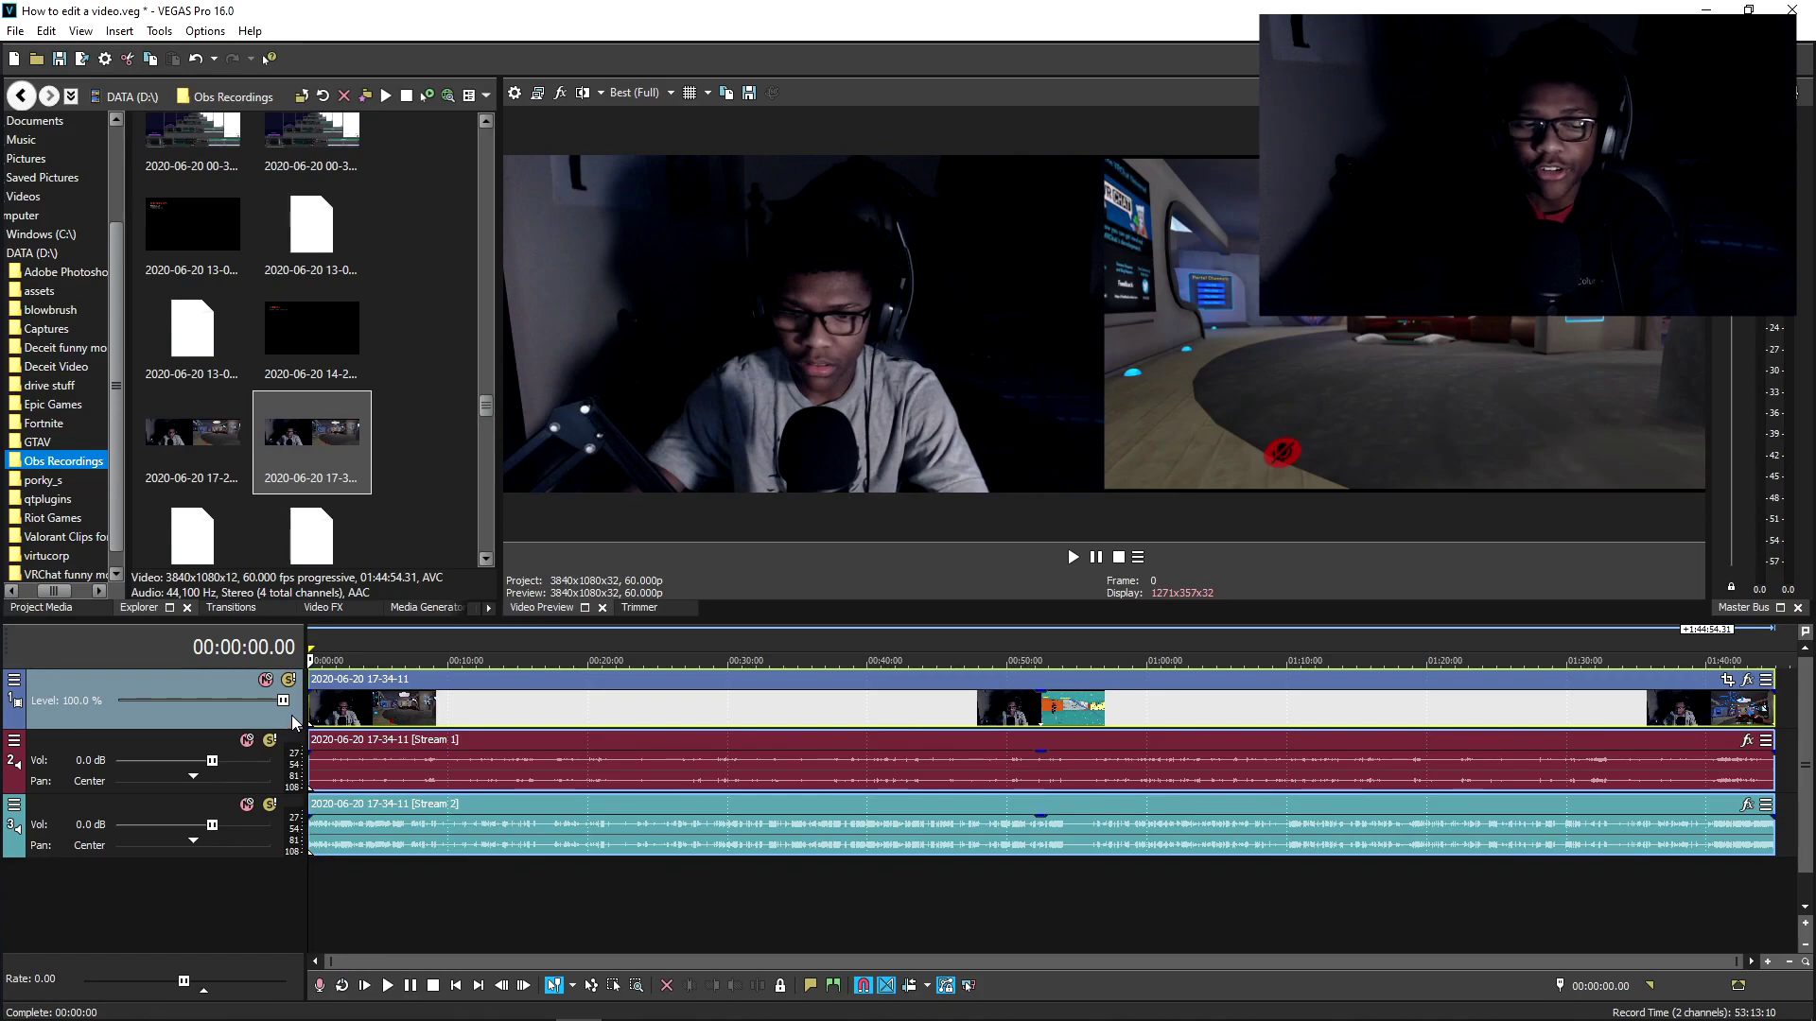
# Step: Set the recording's video event to Disable resample in its properties
pyautogui.click(319, 722)
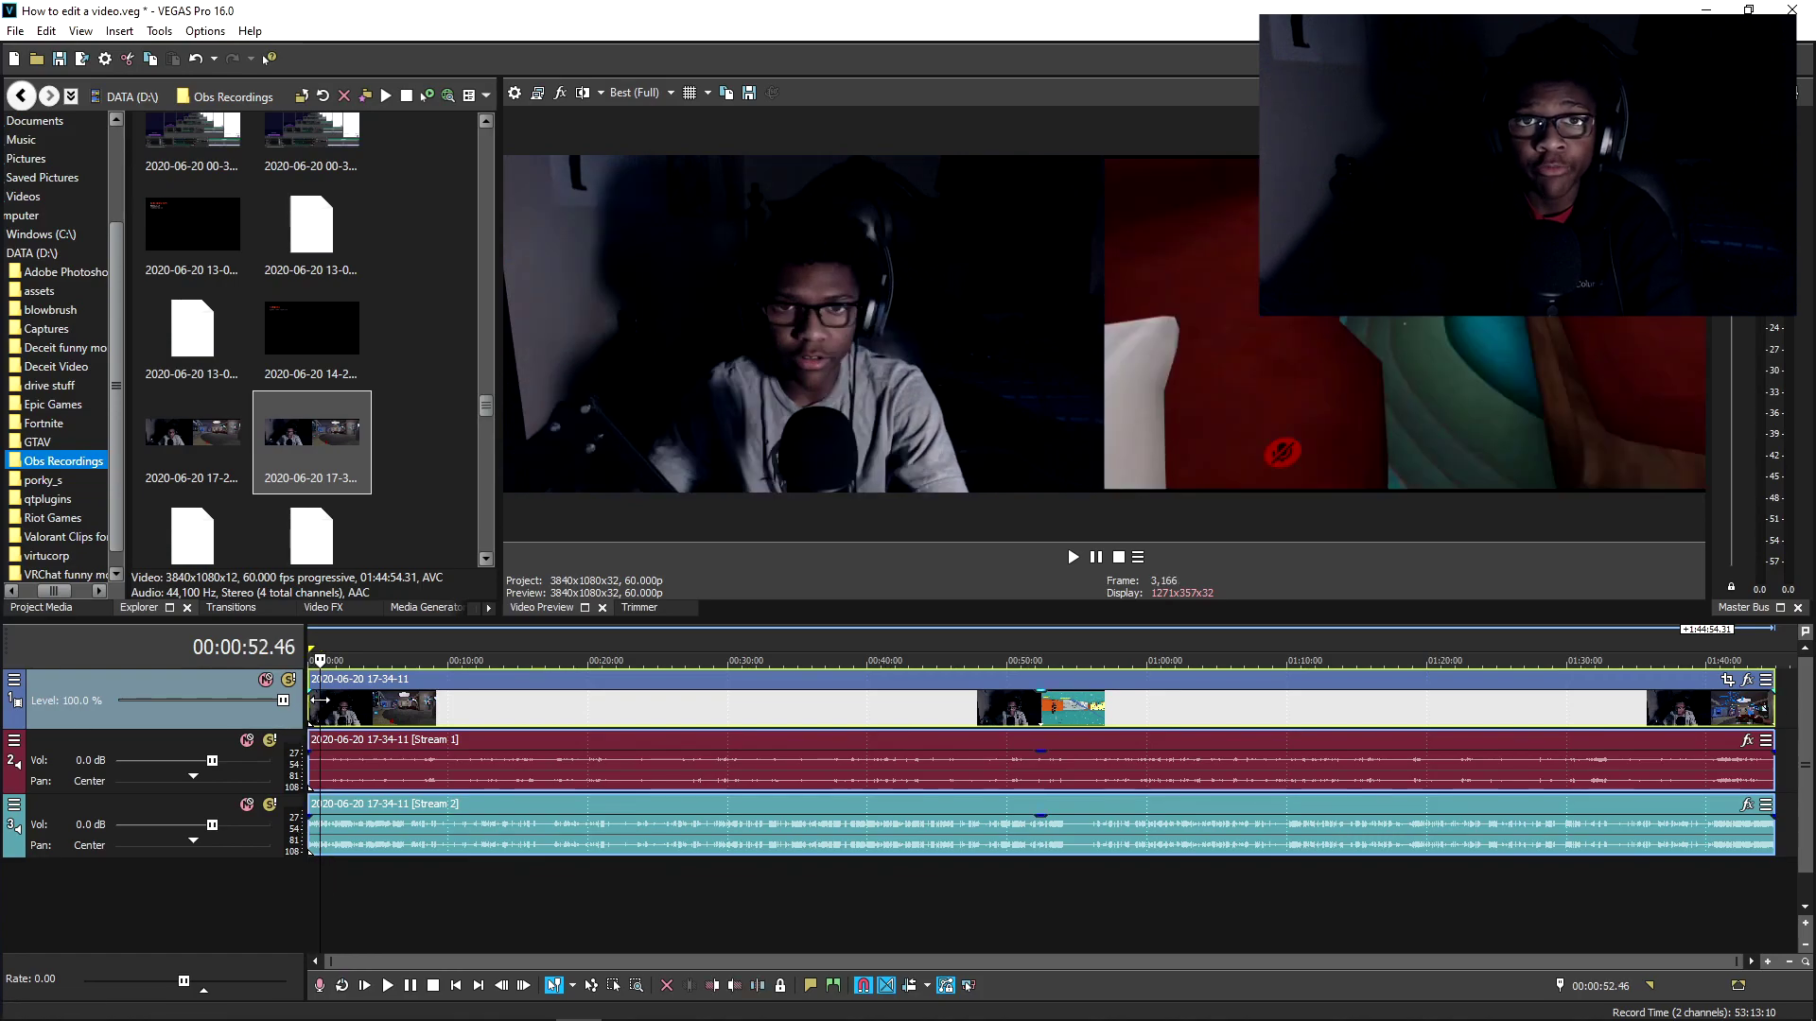
pyautogui.rightClick(330, 705)
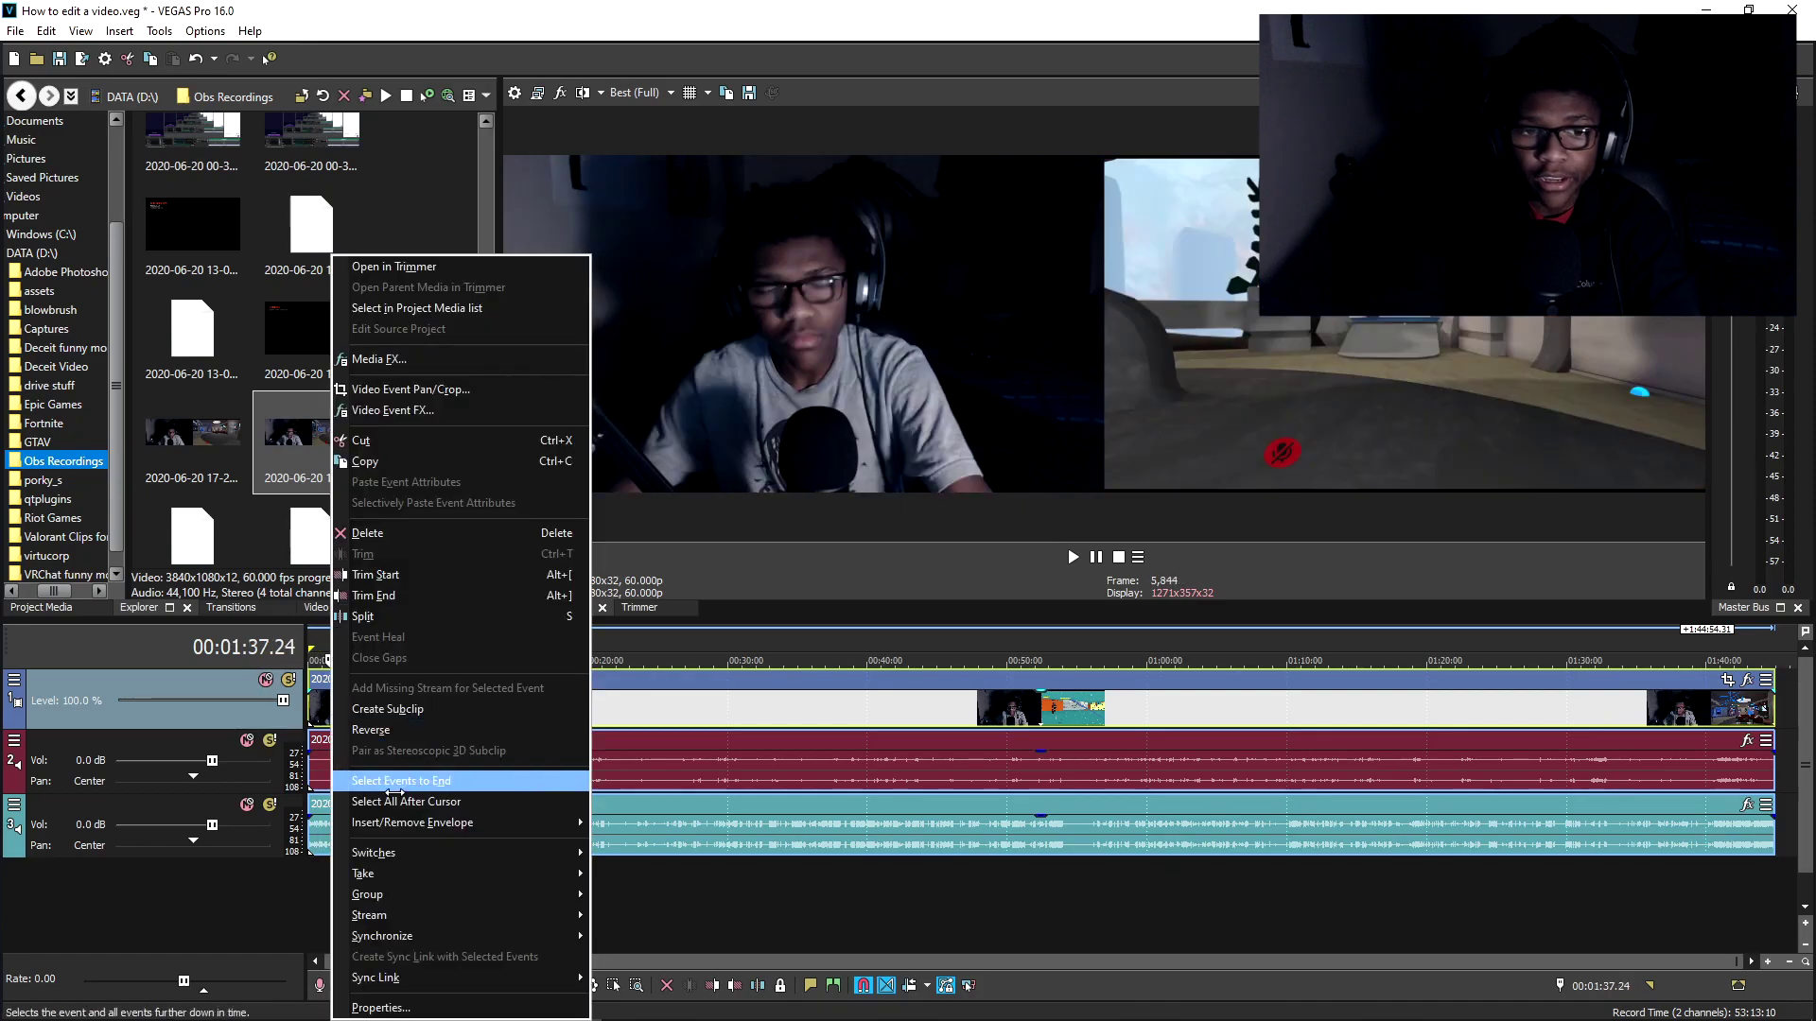
pyautogui.click(426, 1007)
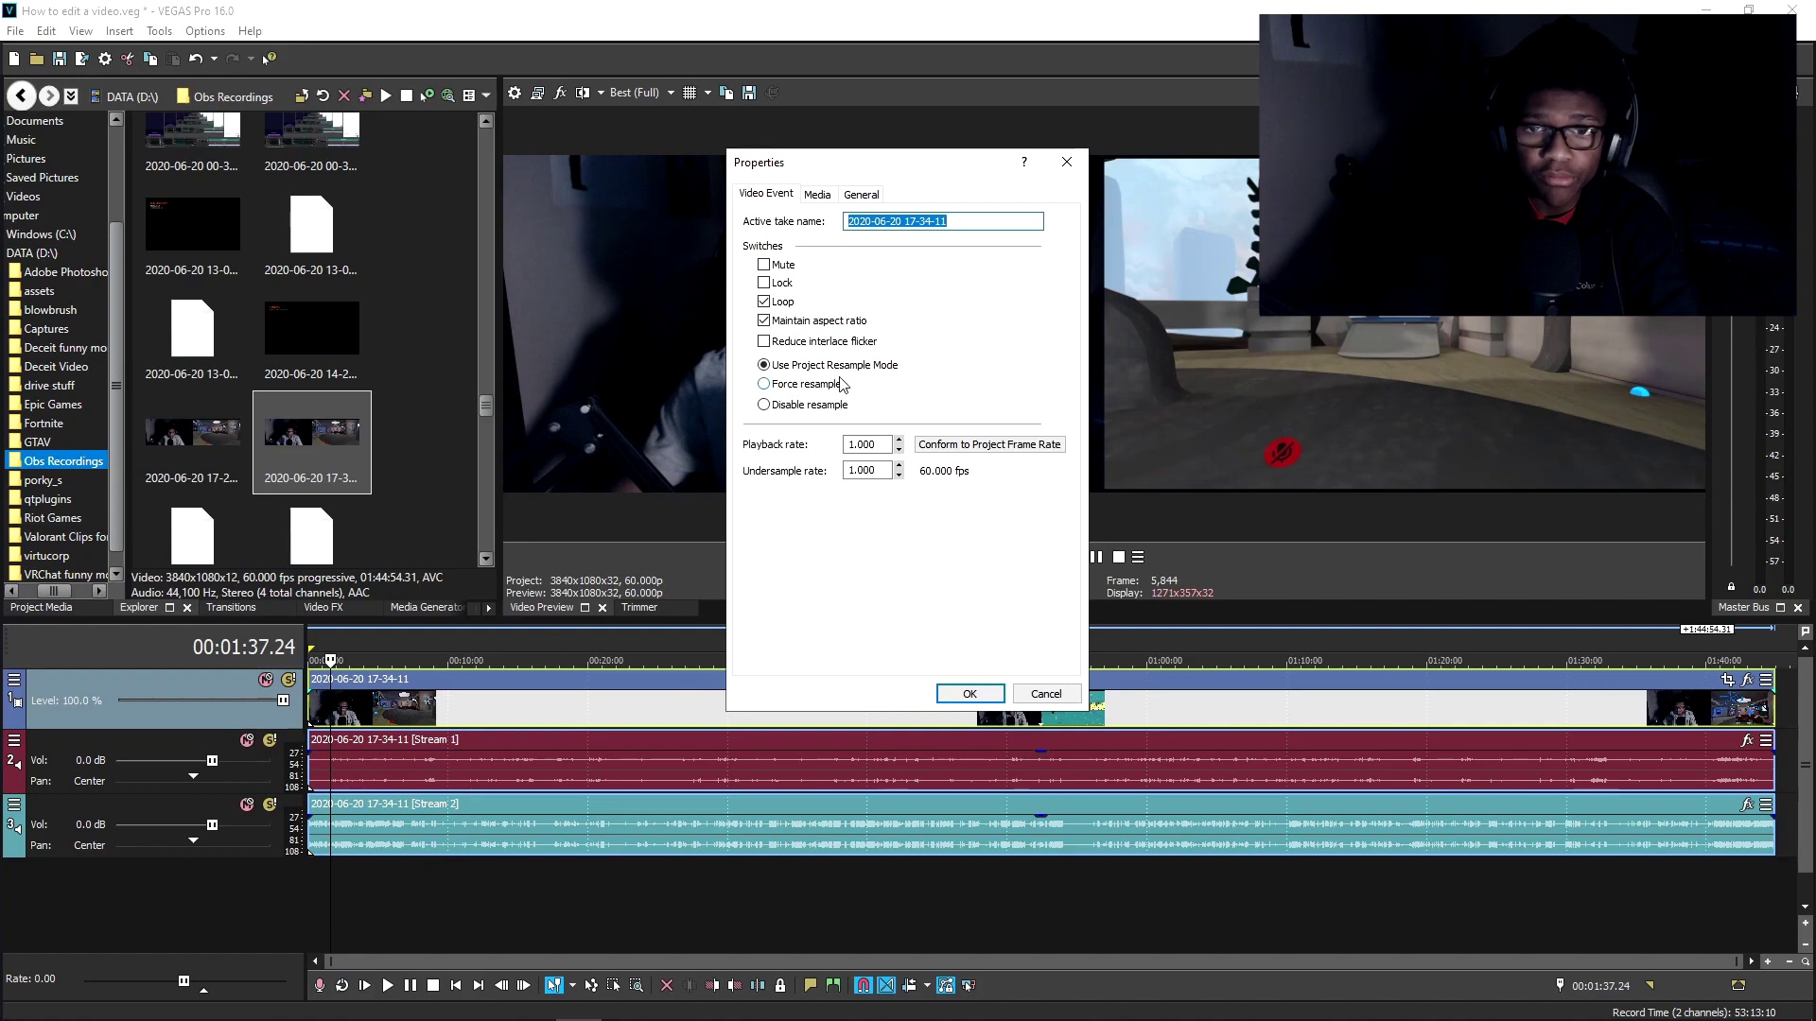
pyautogui.click(789, 406)
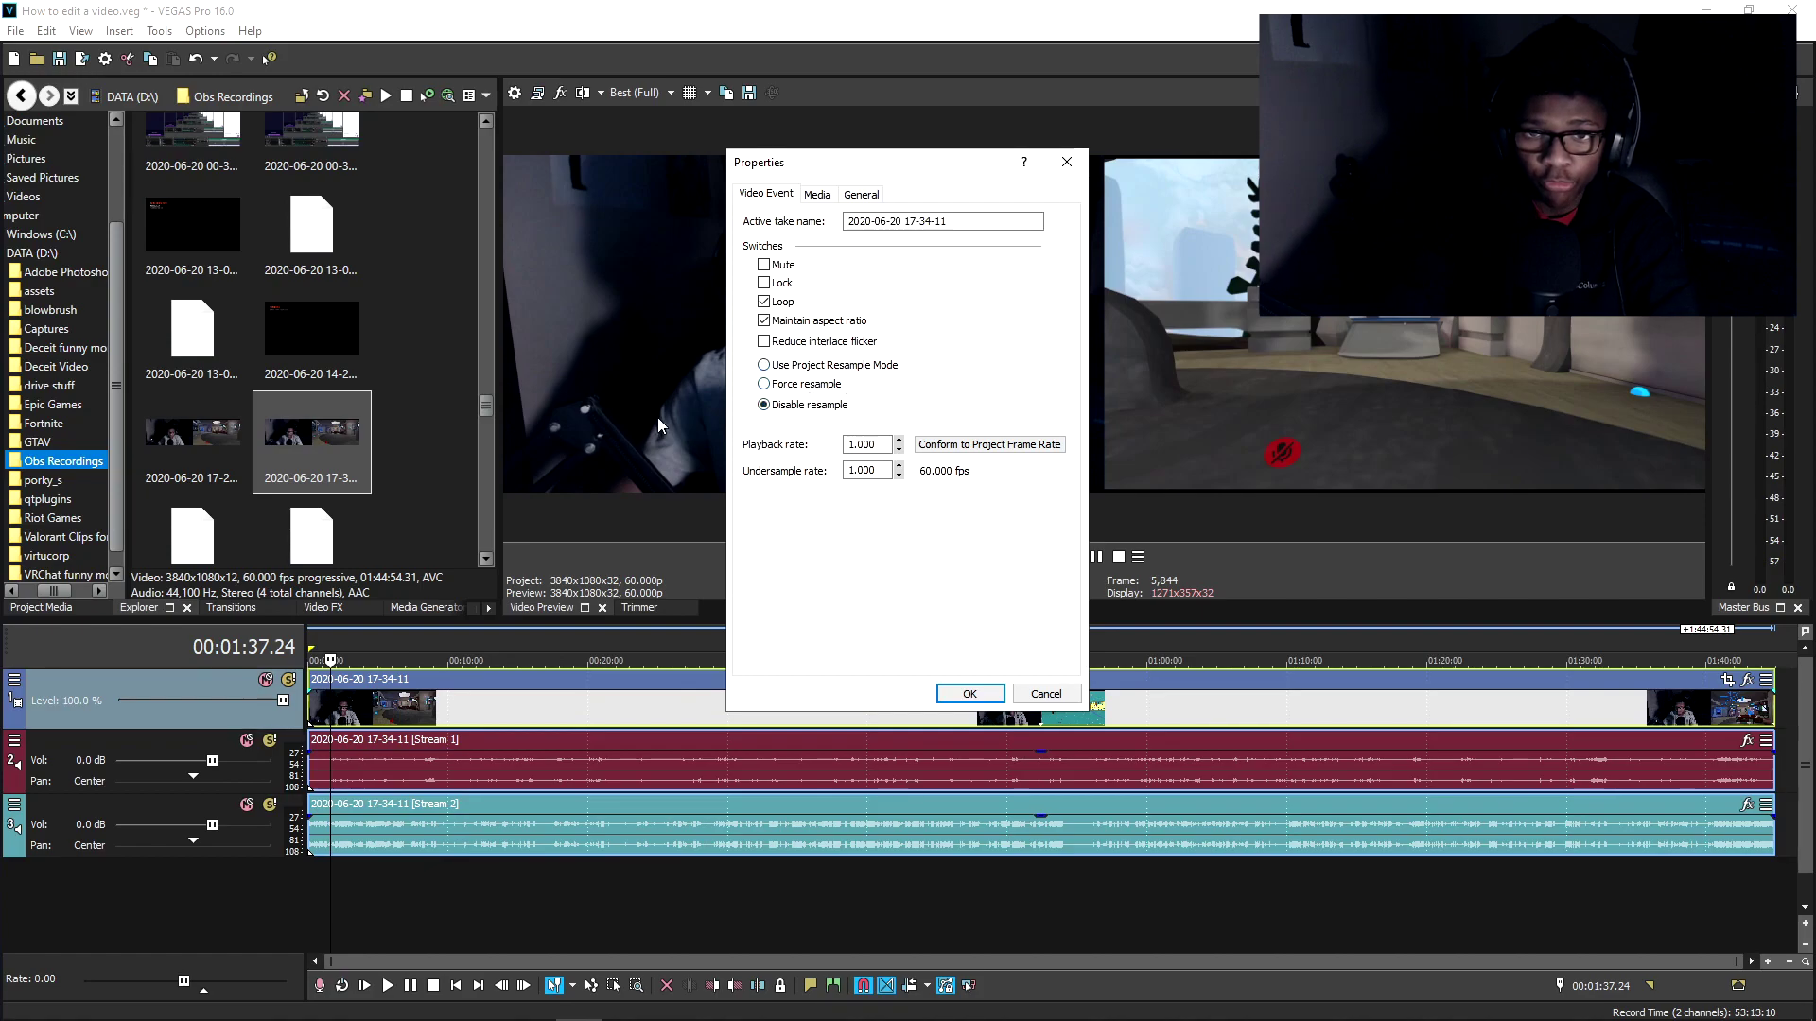
pyautogui.click(970, 693)
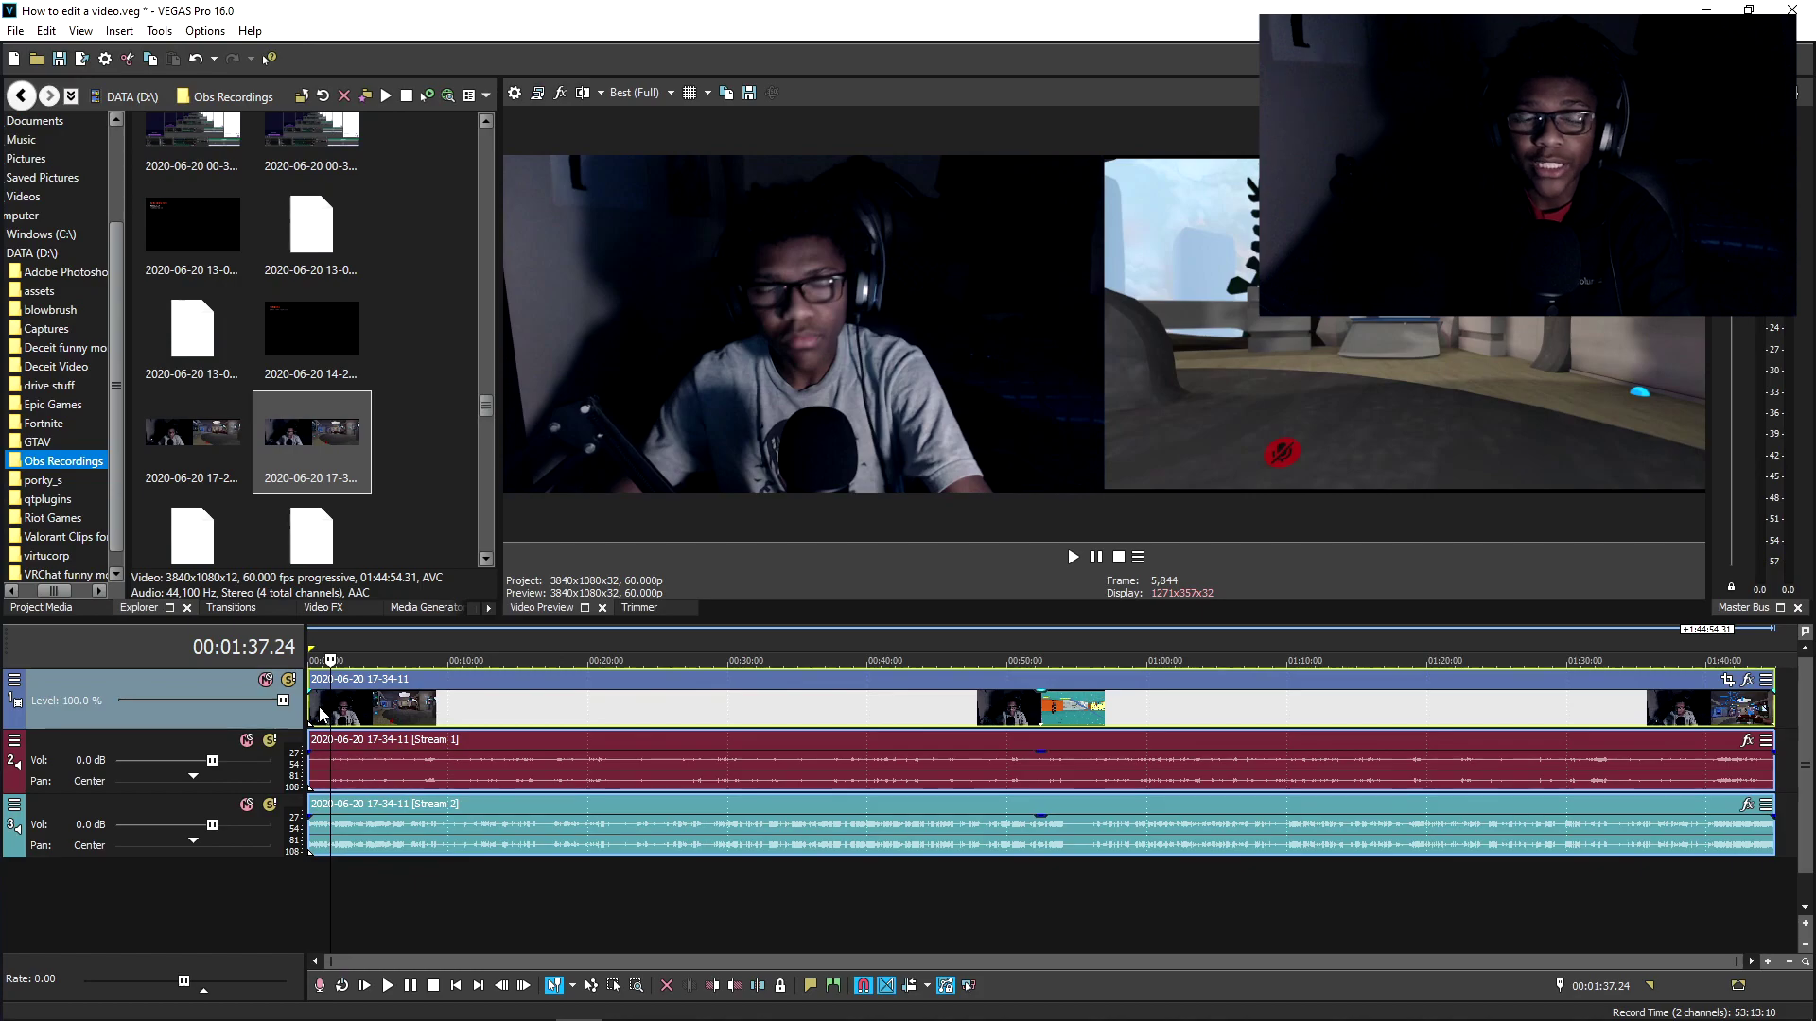
# Step: Review the video event's resample setting in its properties and return the cursor to the timeline start
pyautogui.click(320, 713)
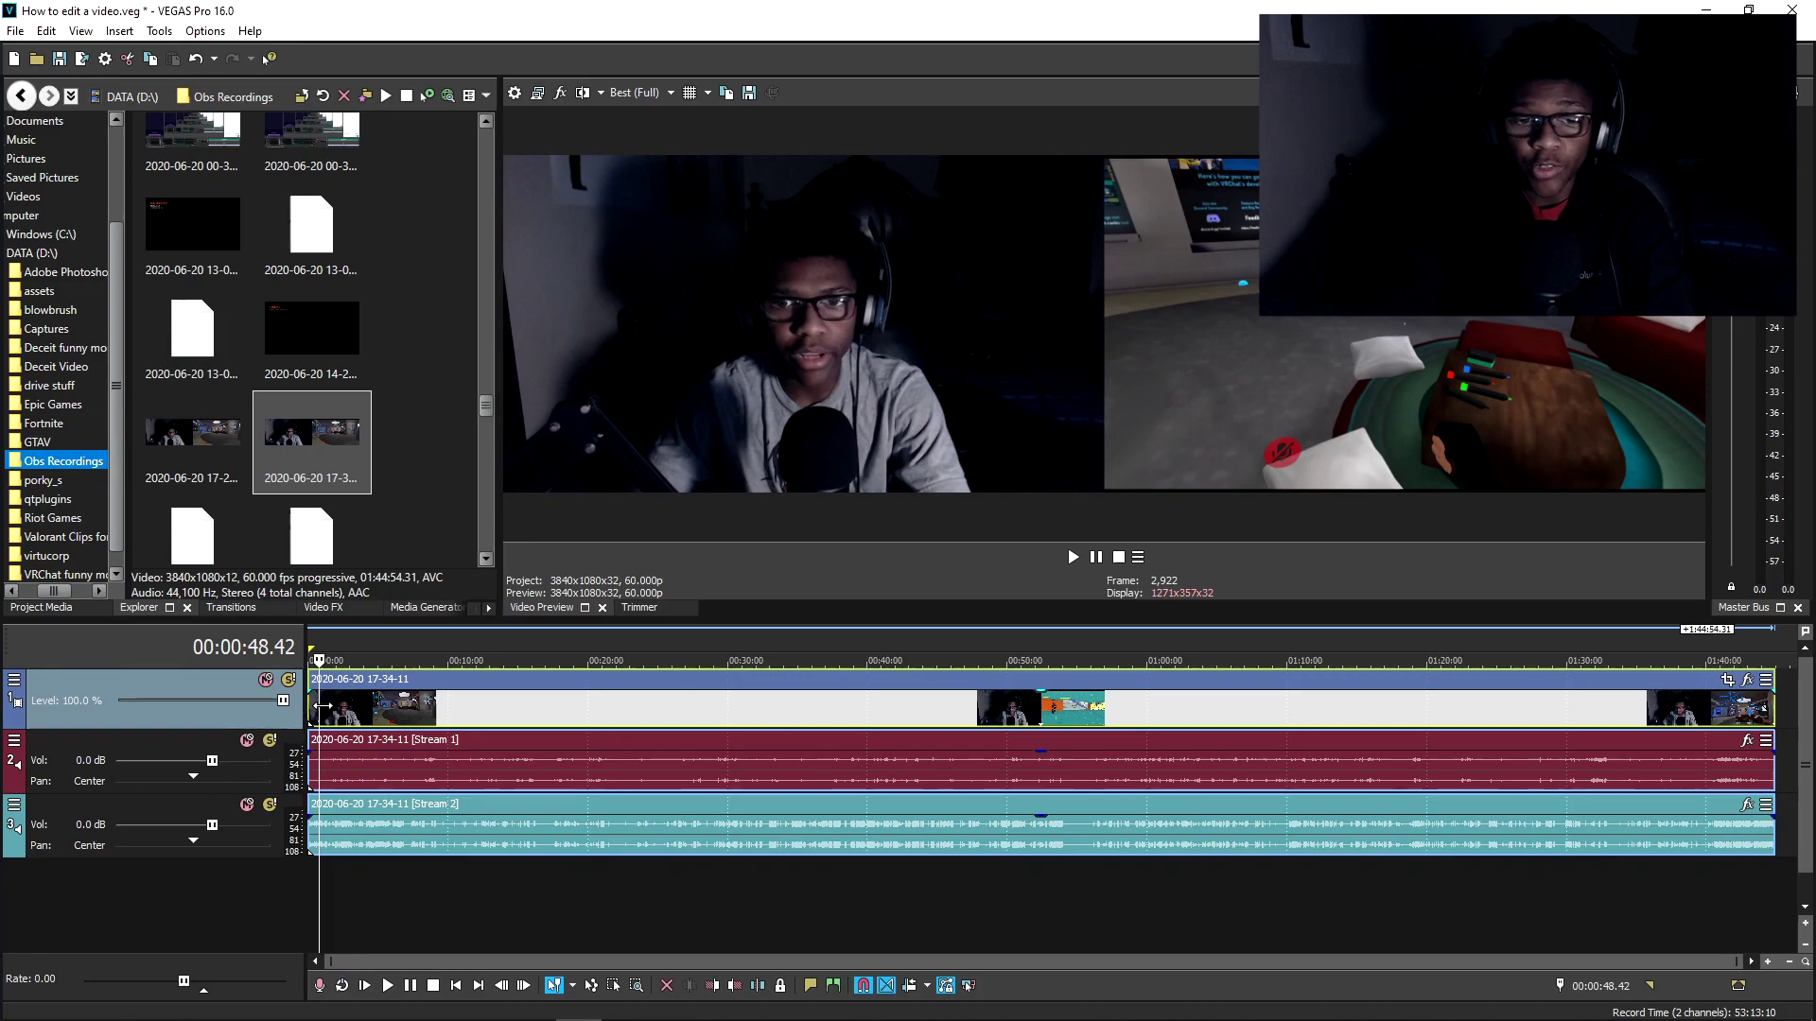
pyautogui.rightClick(351, 719)
pyautogui.click(425, 1006)
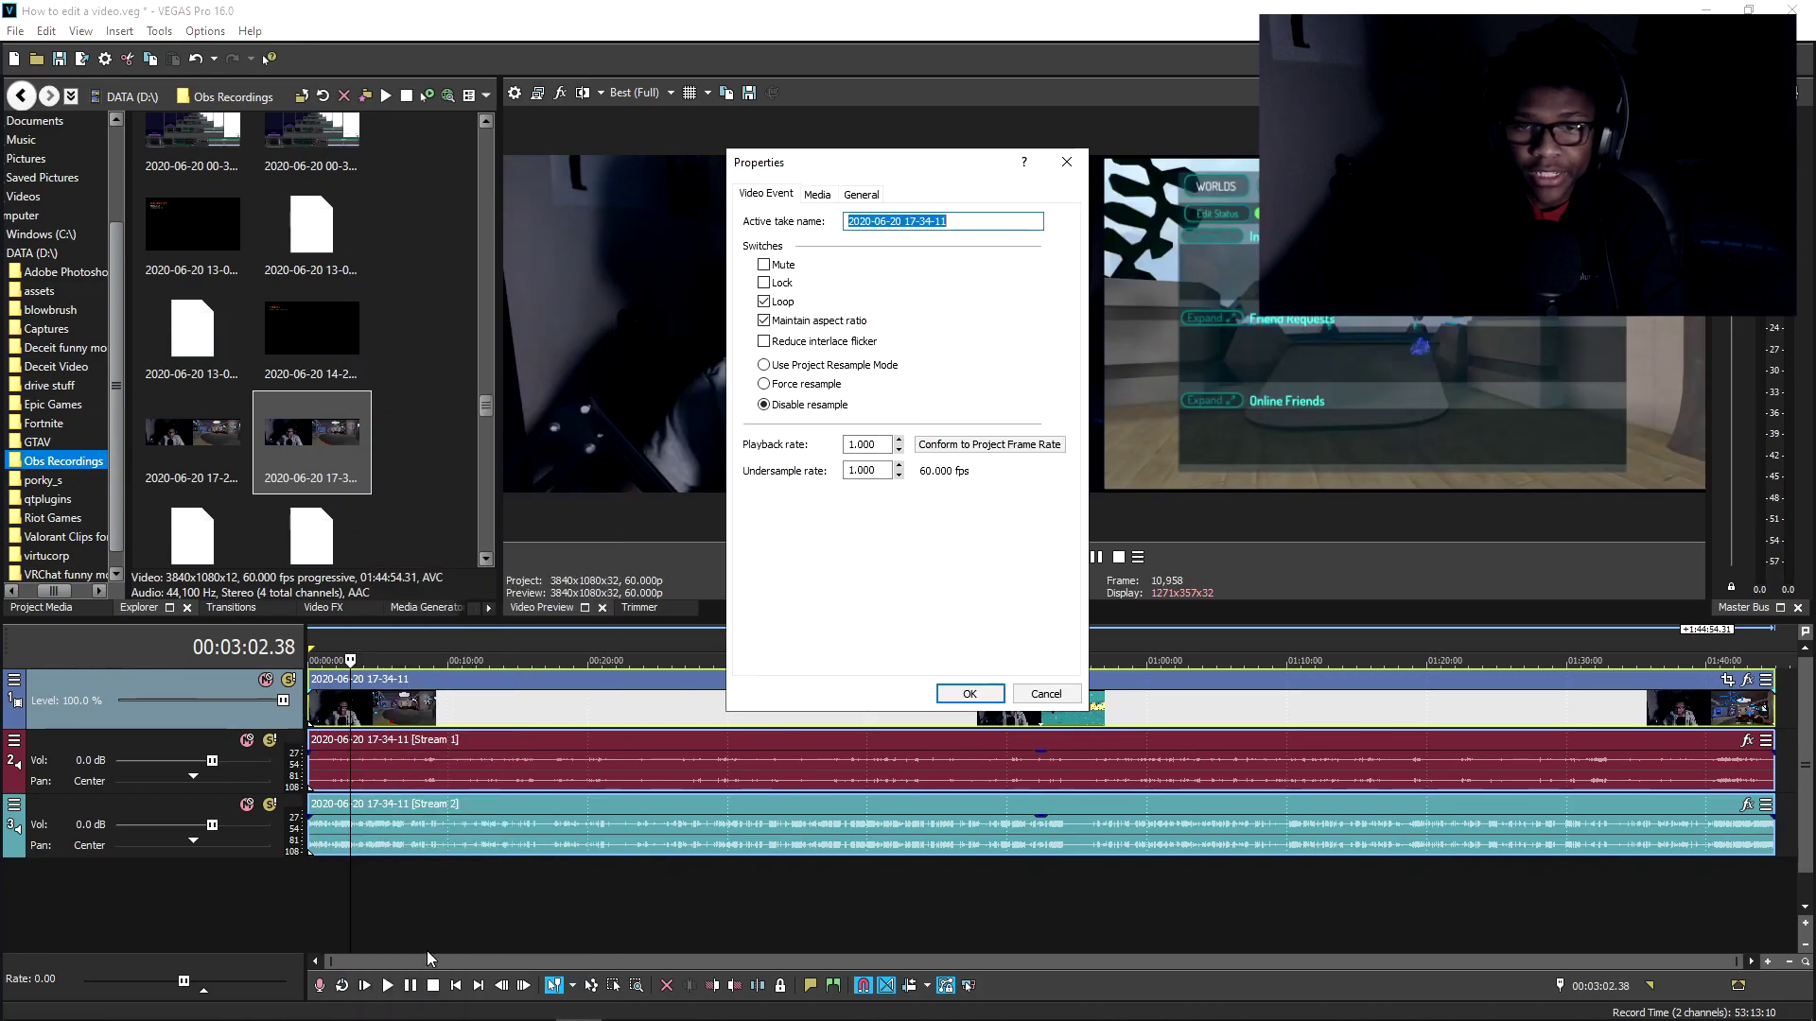
pyautogui.click(972, 697)
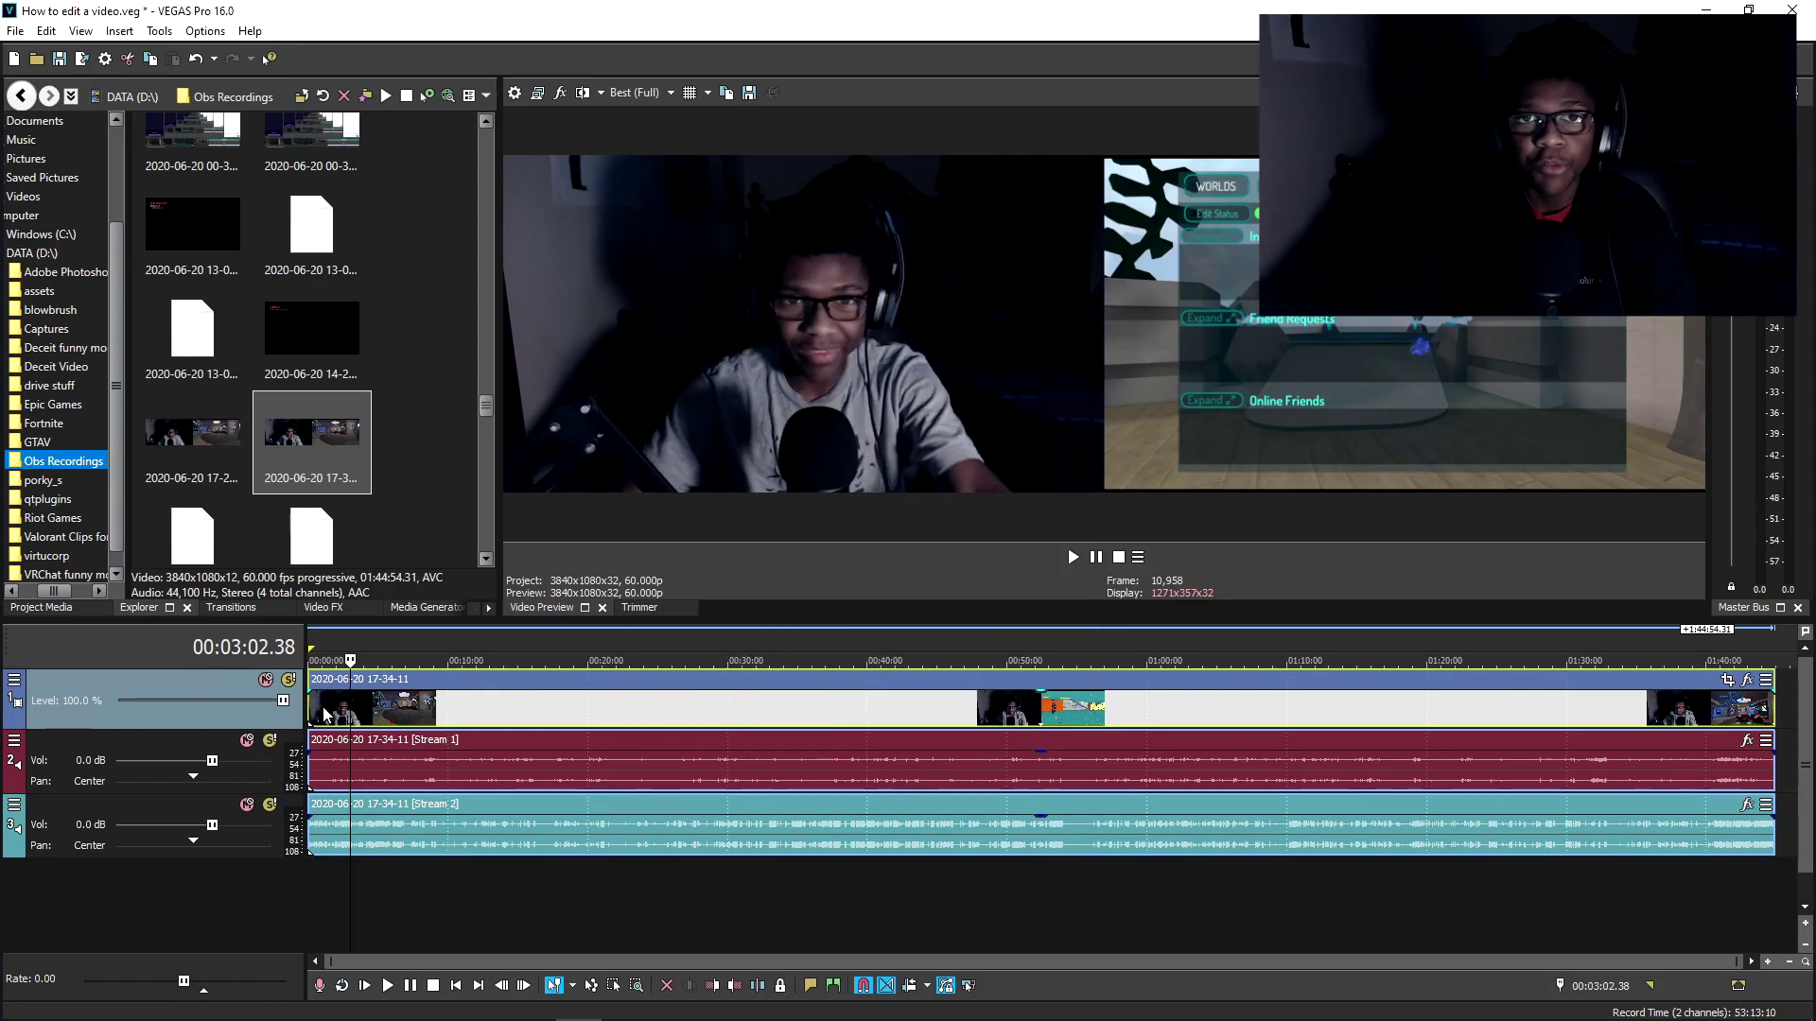
pyautogui.click(402, 864)
pyautogui.press('Home')
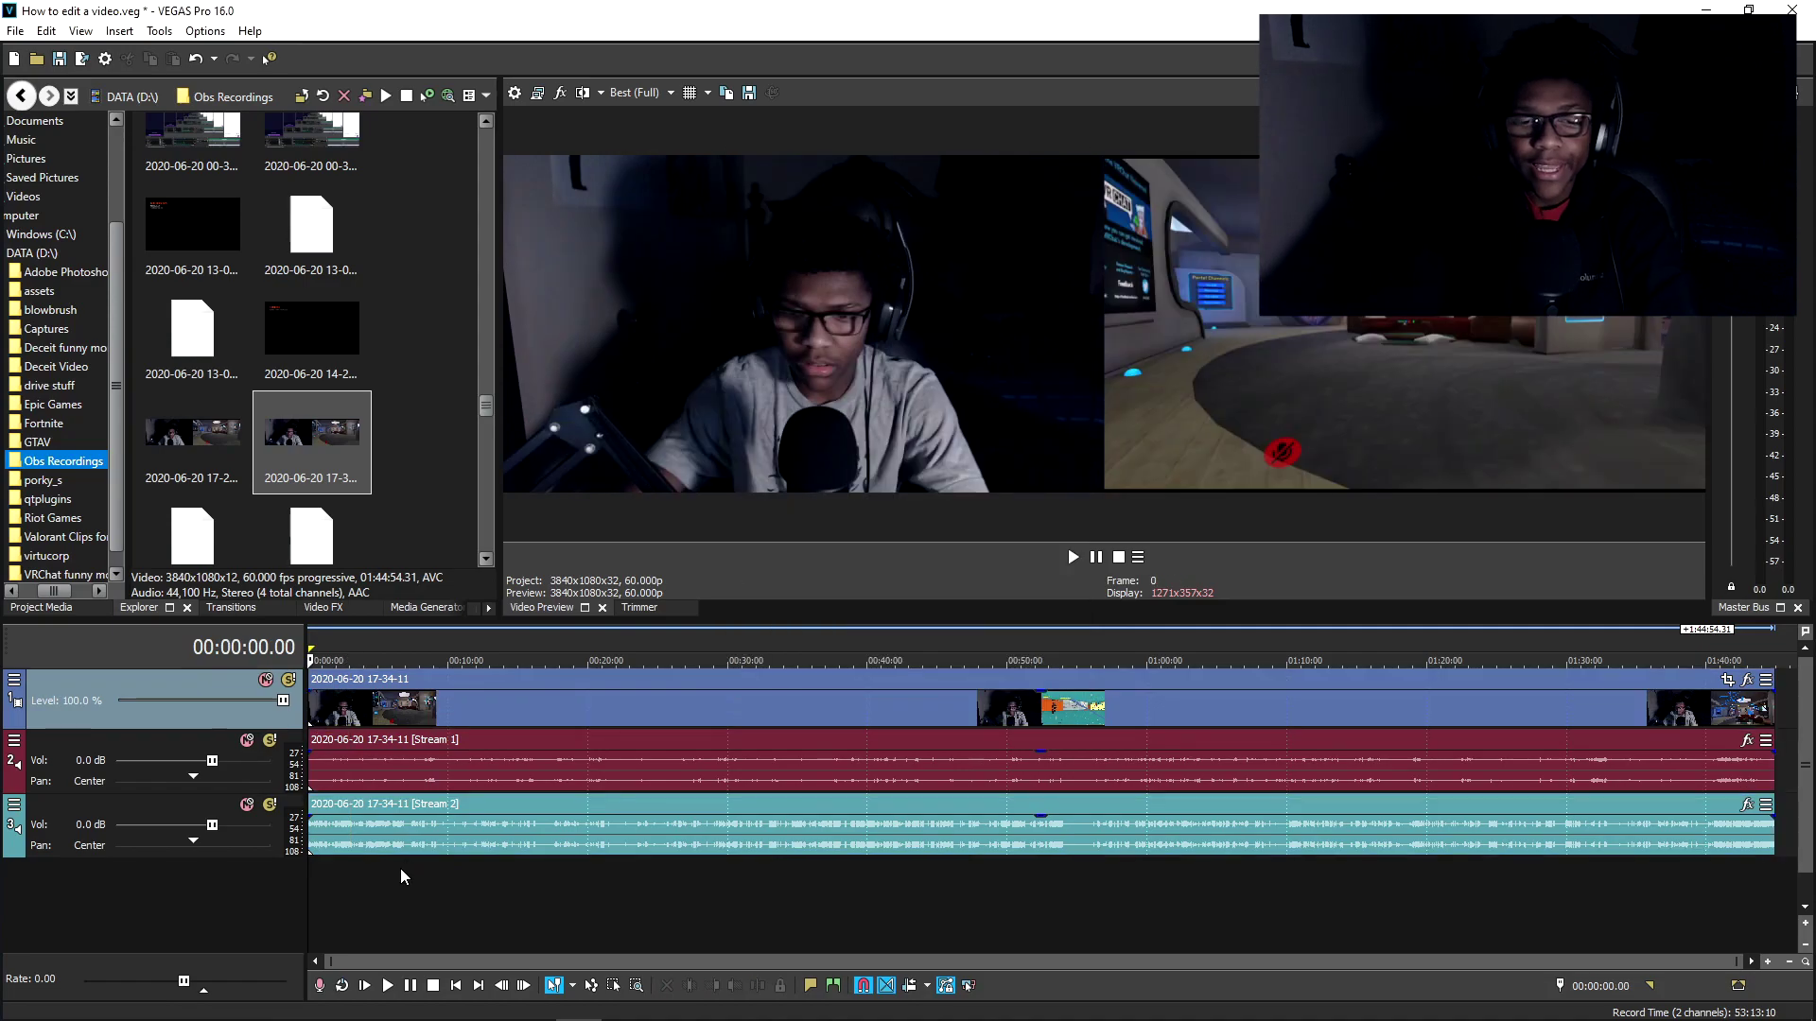
# Step: Set the project's video width to 1920 in the project properties and apply the change
pyautogui.click(339, 690)
pyautogui.scroll(2, 338, 691)
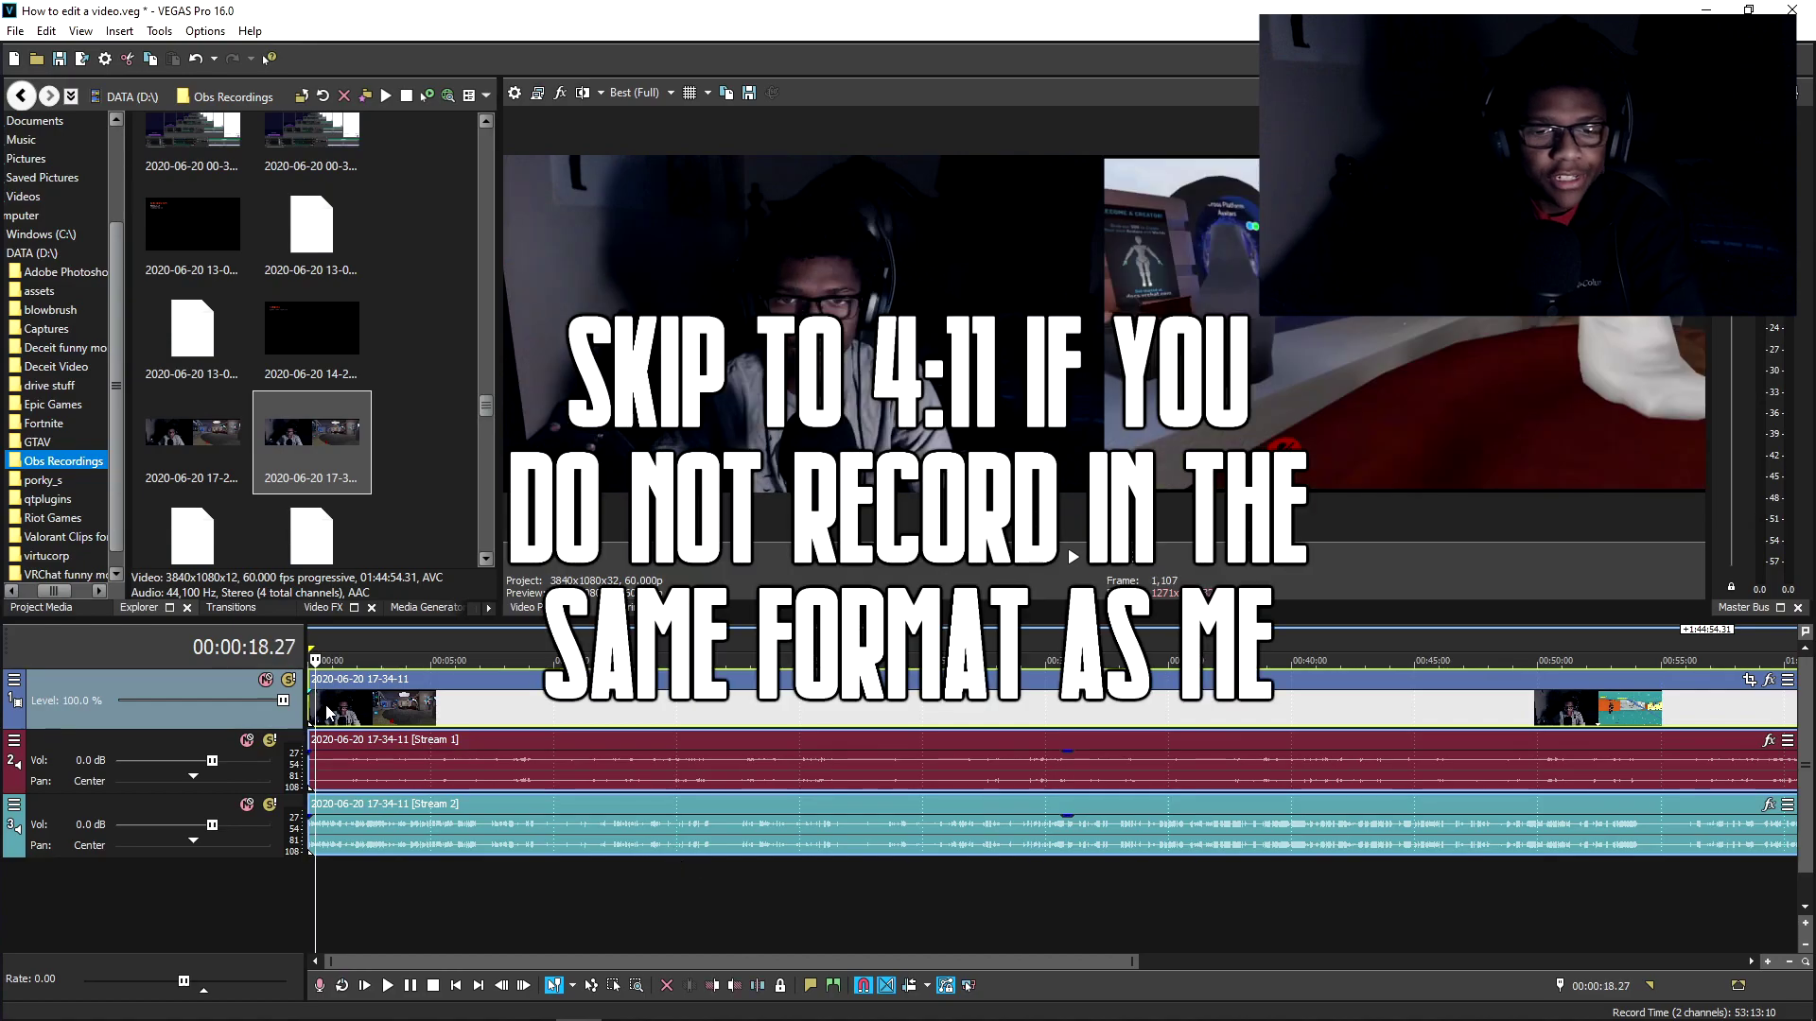
pyautogui.rightClick(326, 711)
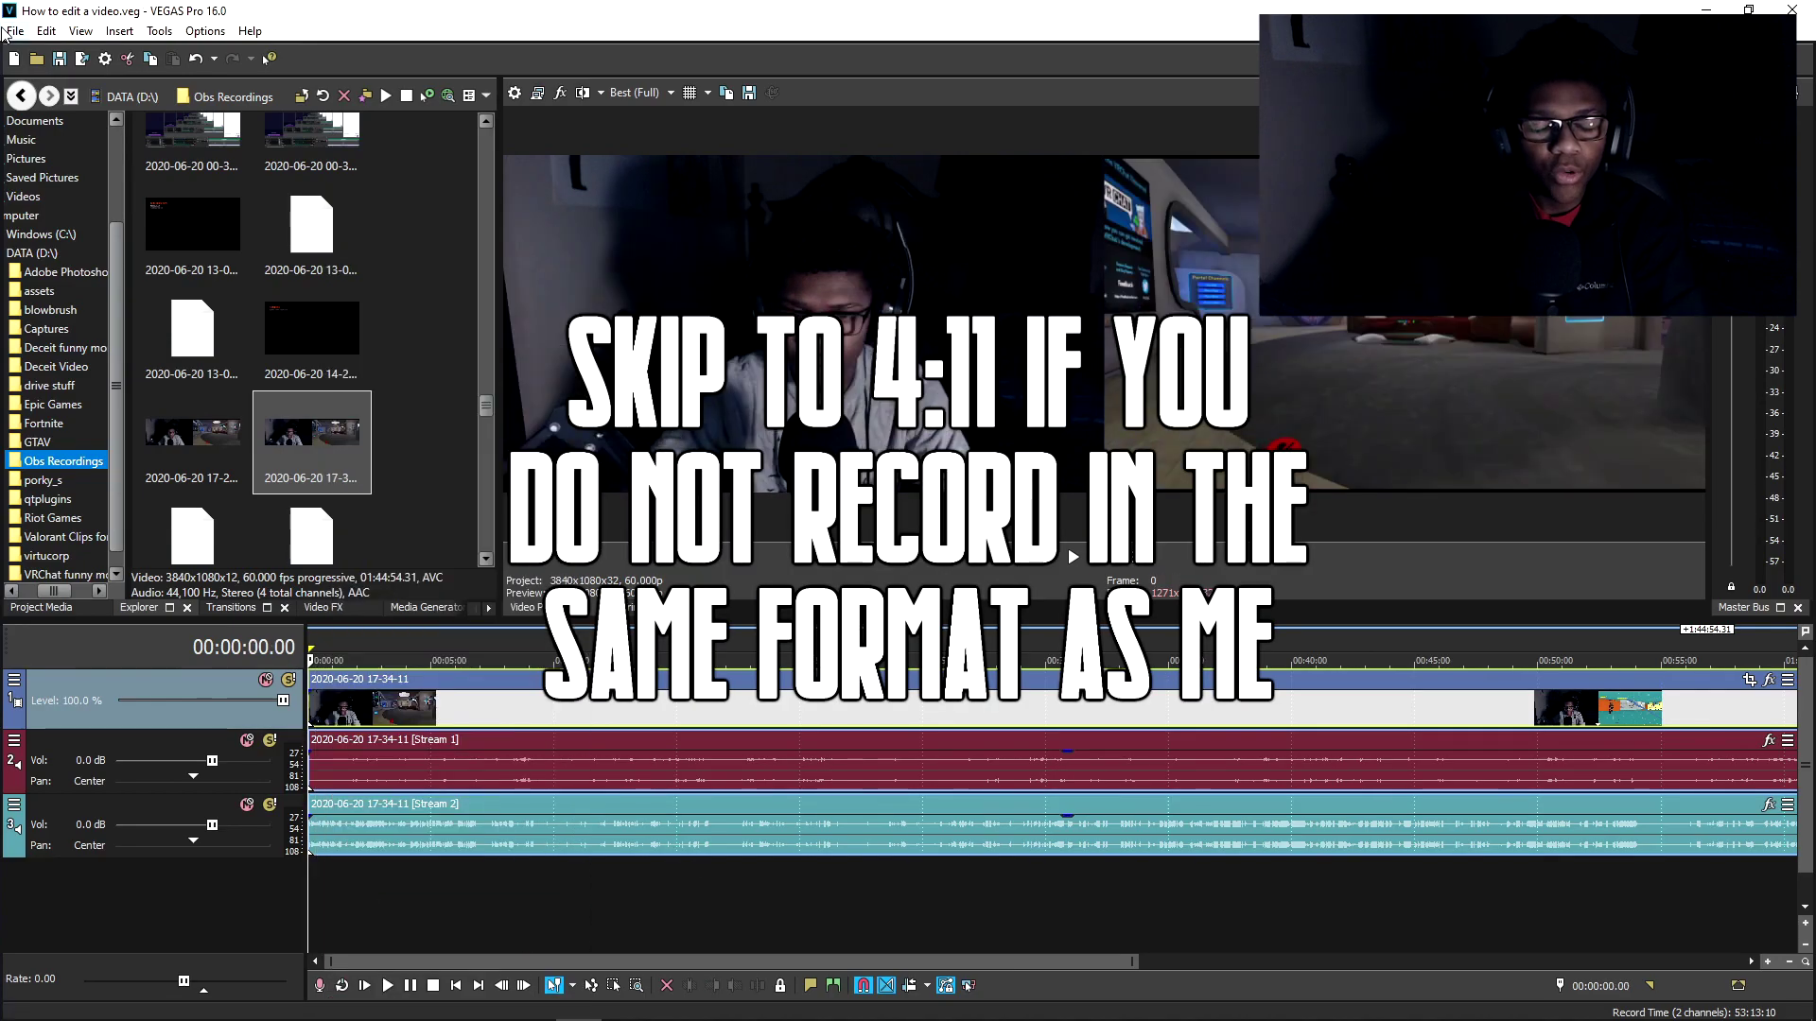
pyautogui.click(15, 31)
pyautogui.click(50, 401)
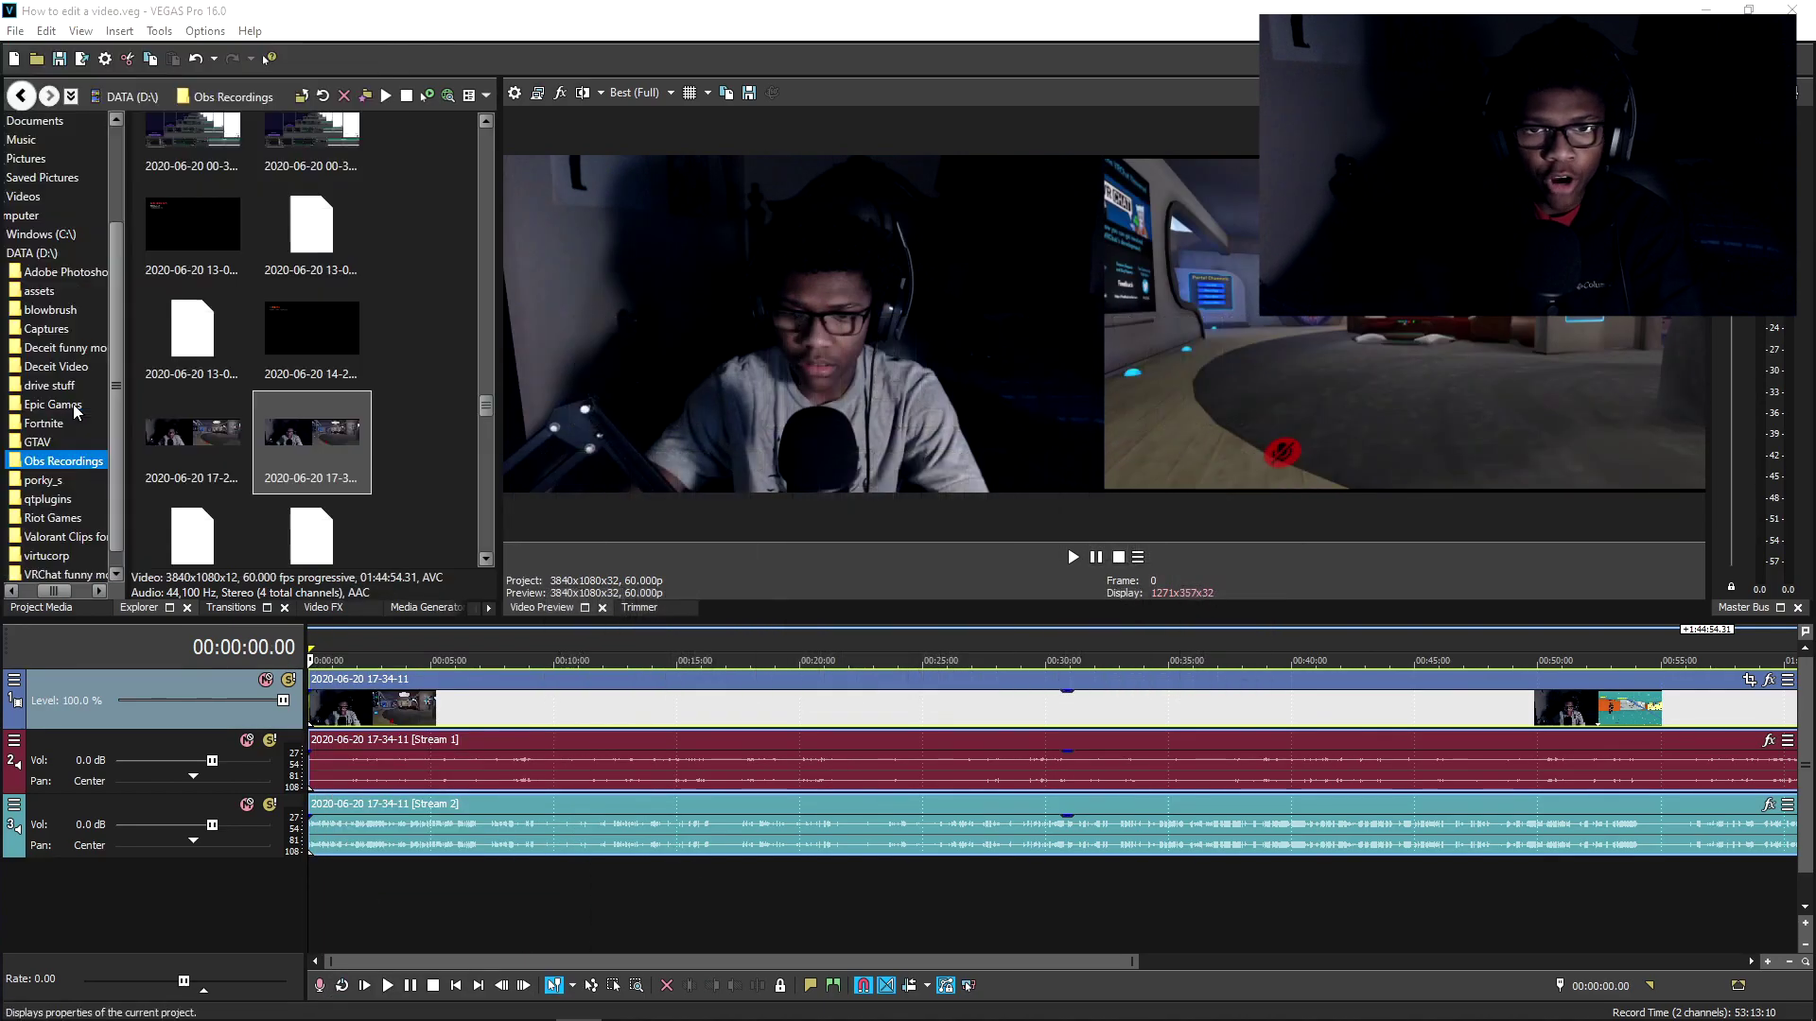
pyautogui.click(792, 192)
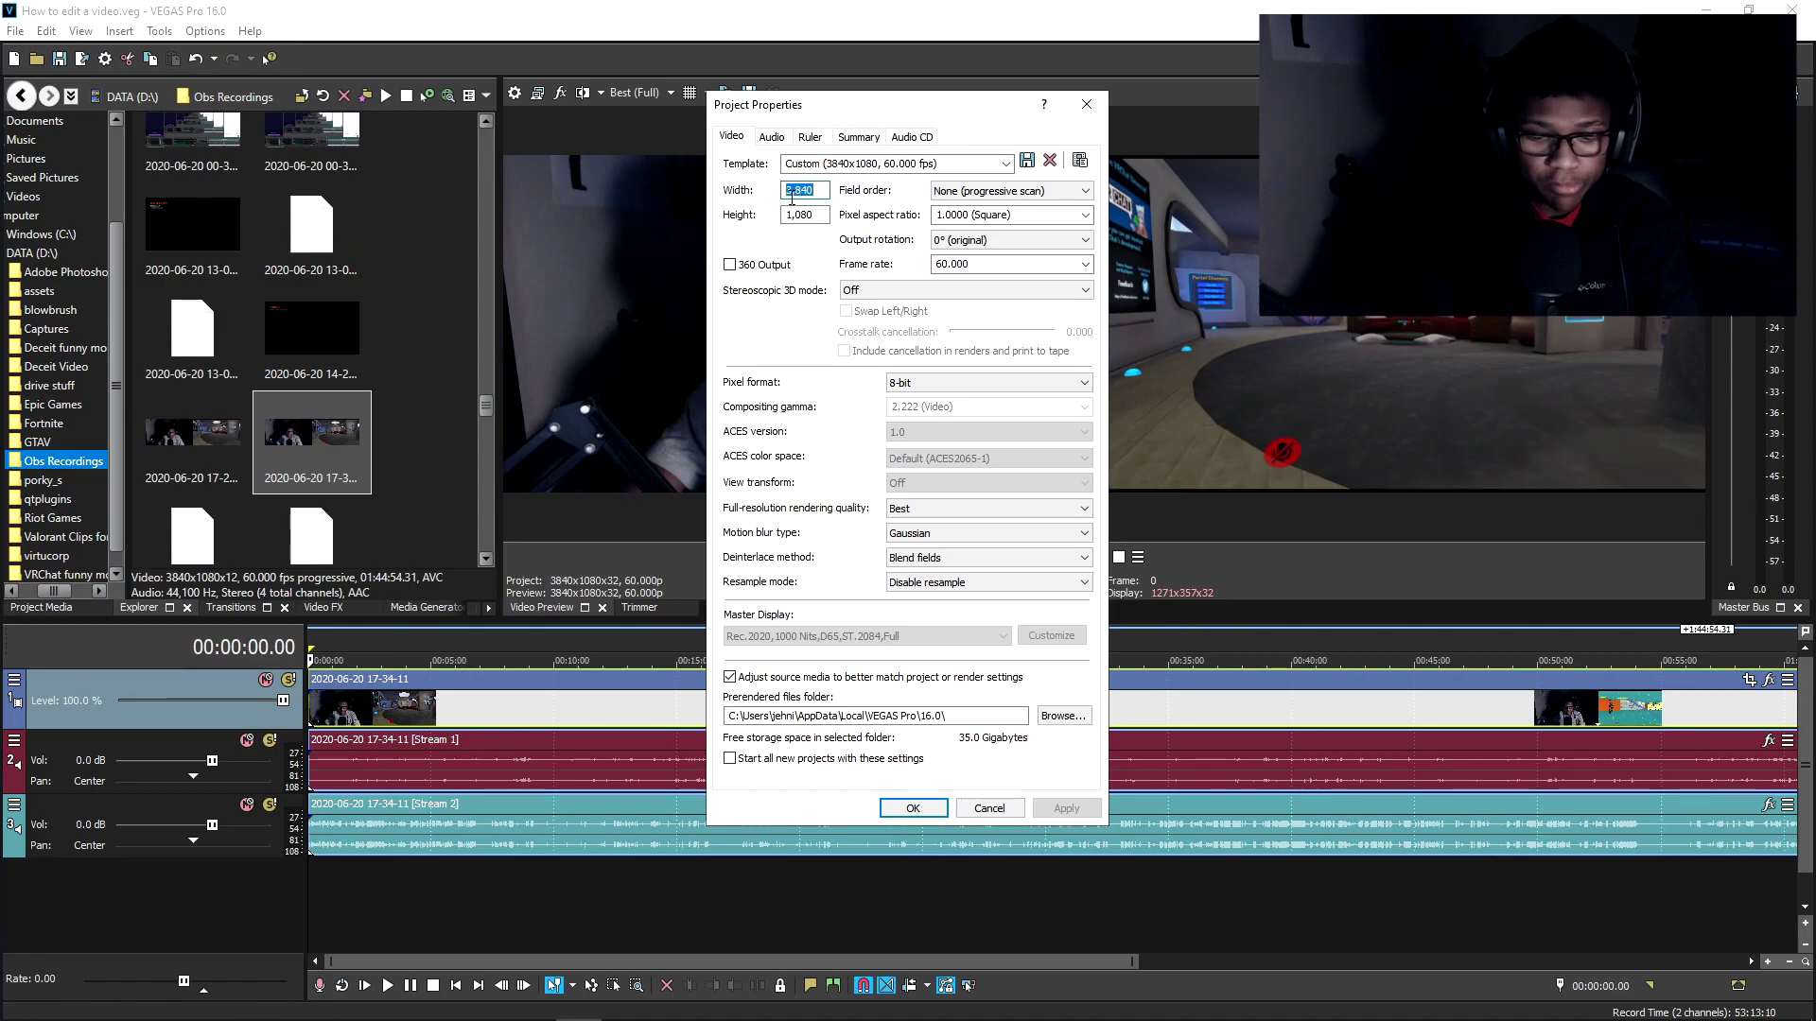
pyautogui.write('1920')
pyautogui.click(1045, 808)
pyautogui.click(913, 808)
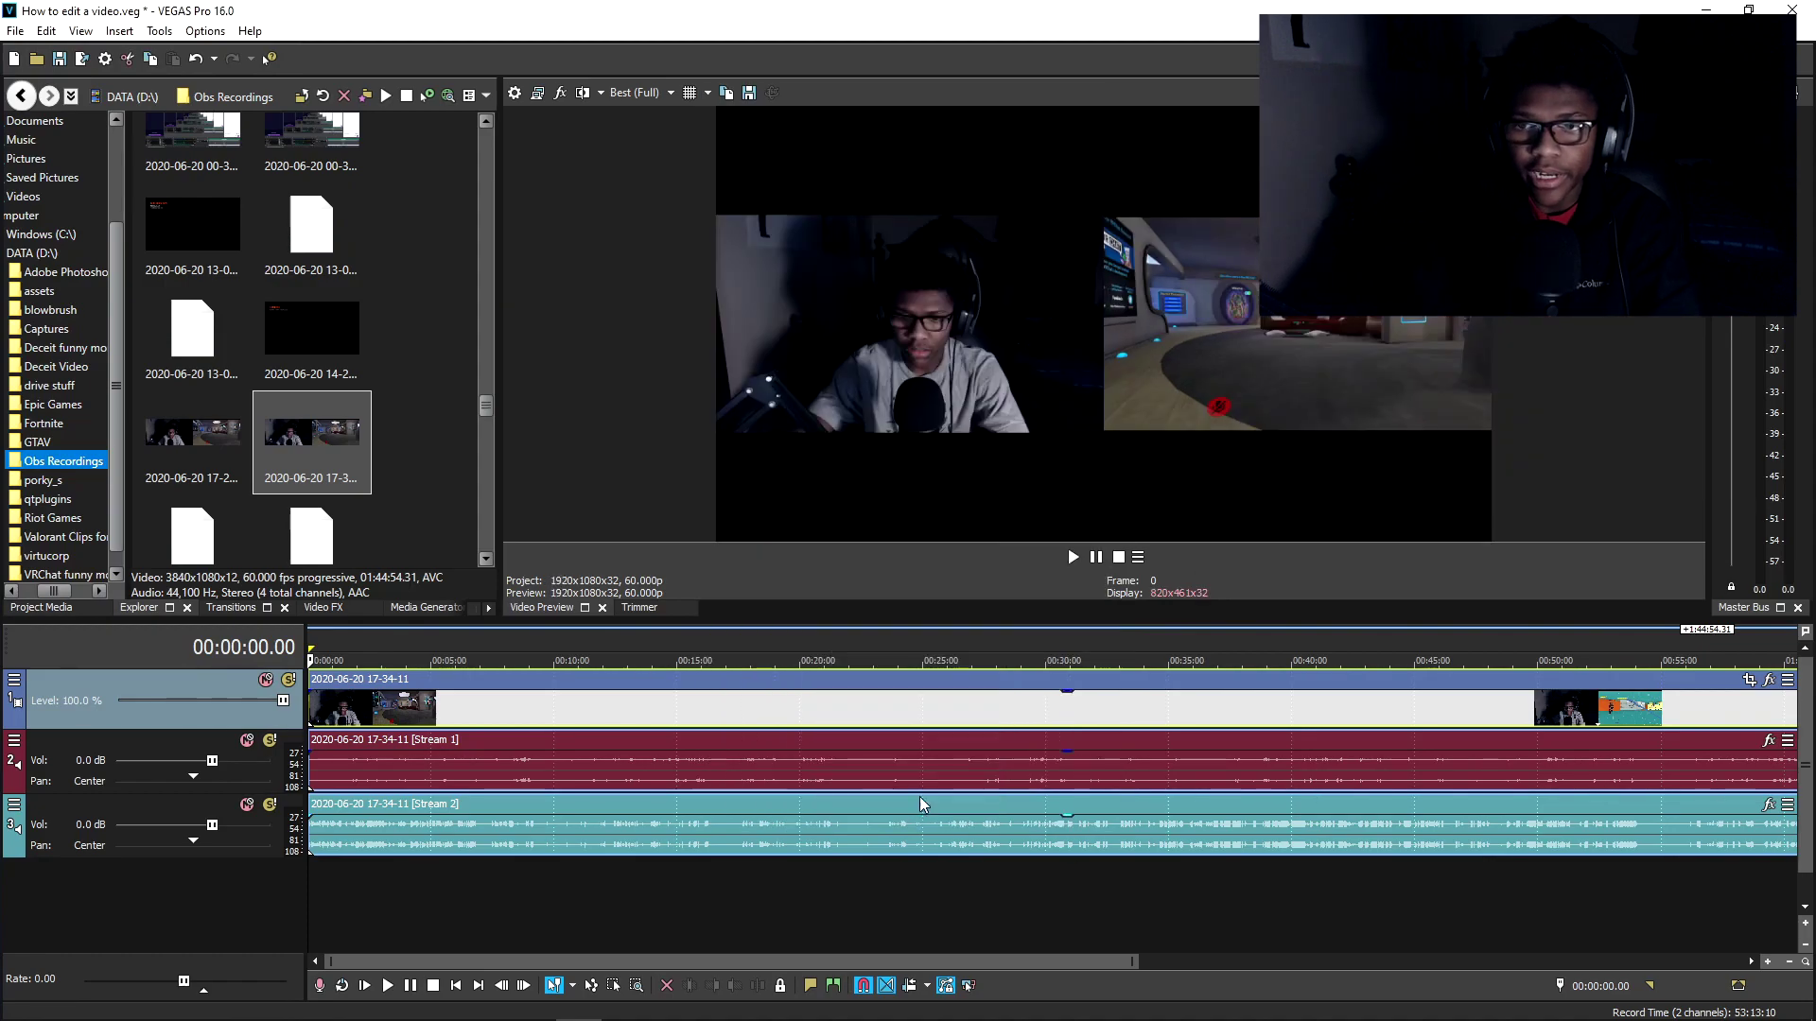
# Step: Turn off Maintain aspect ratio in the properties of the recording's video event
pyautogui.rightClick(321, 716)
pyautogui.click(369, 1006)
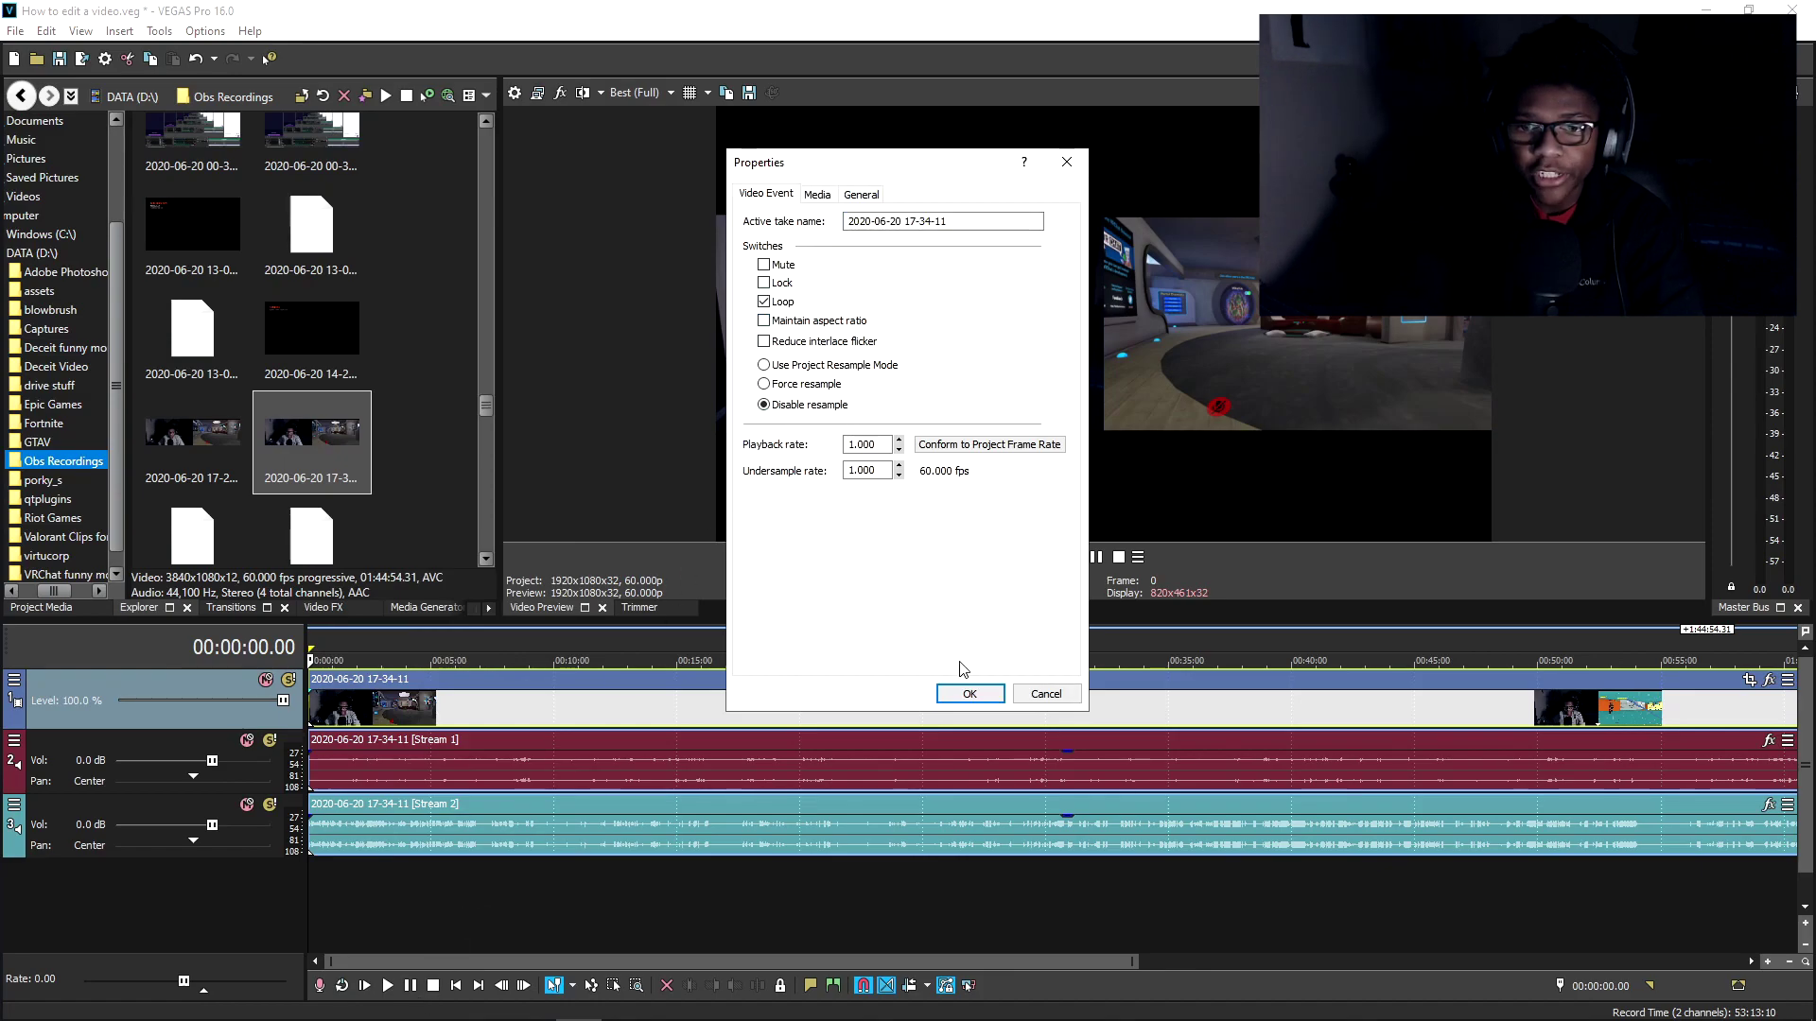
pyautogui.click(969, 694)
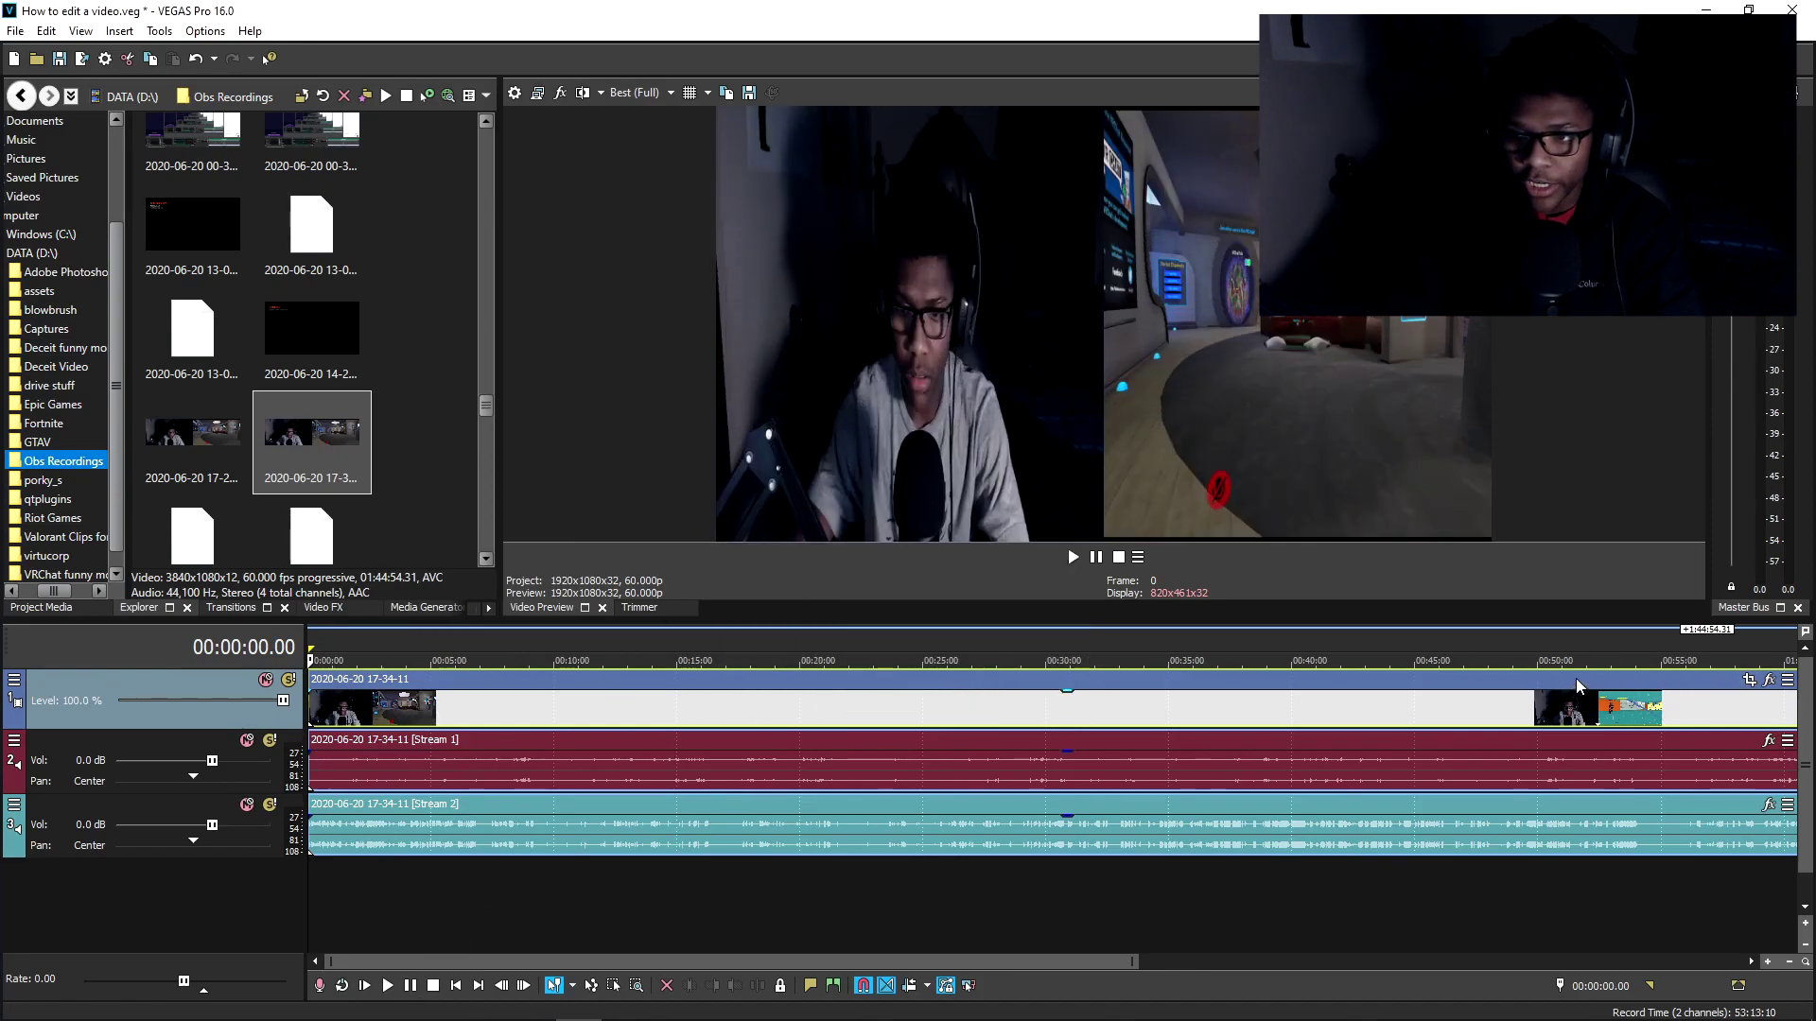
# Step: Set the position width to 1920 in the video event's Pan/Crop settings
pyautogui.click(1750, 680)
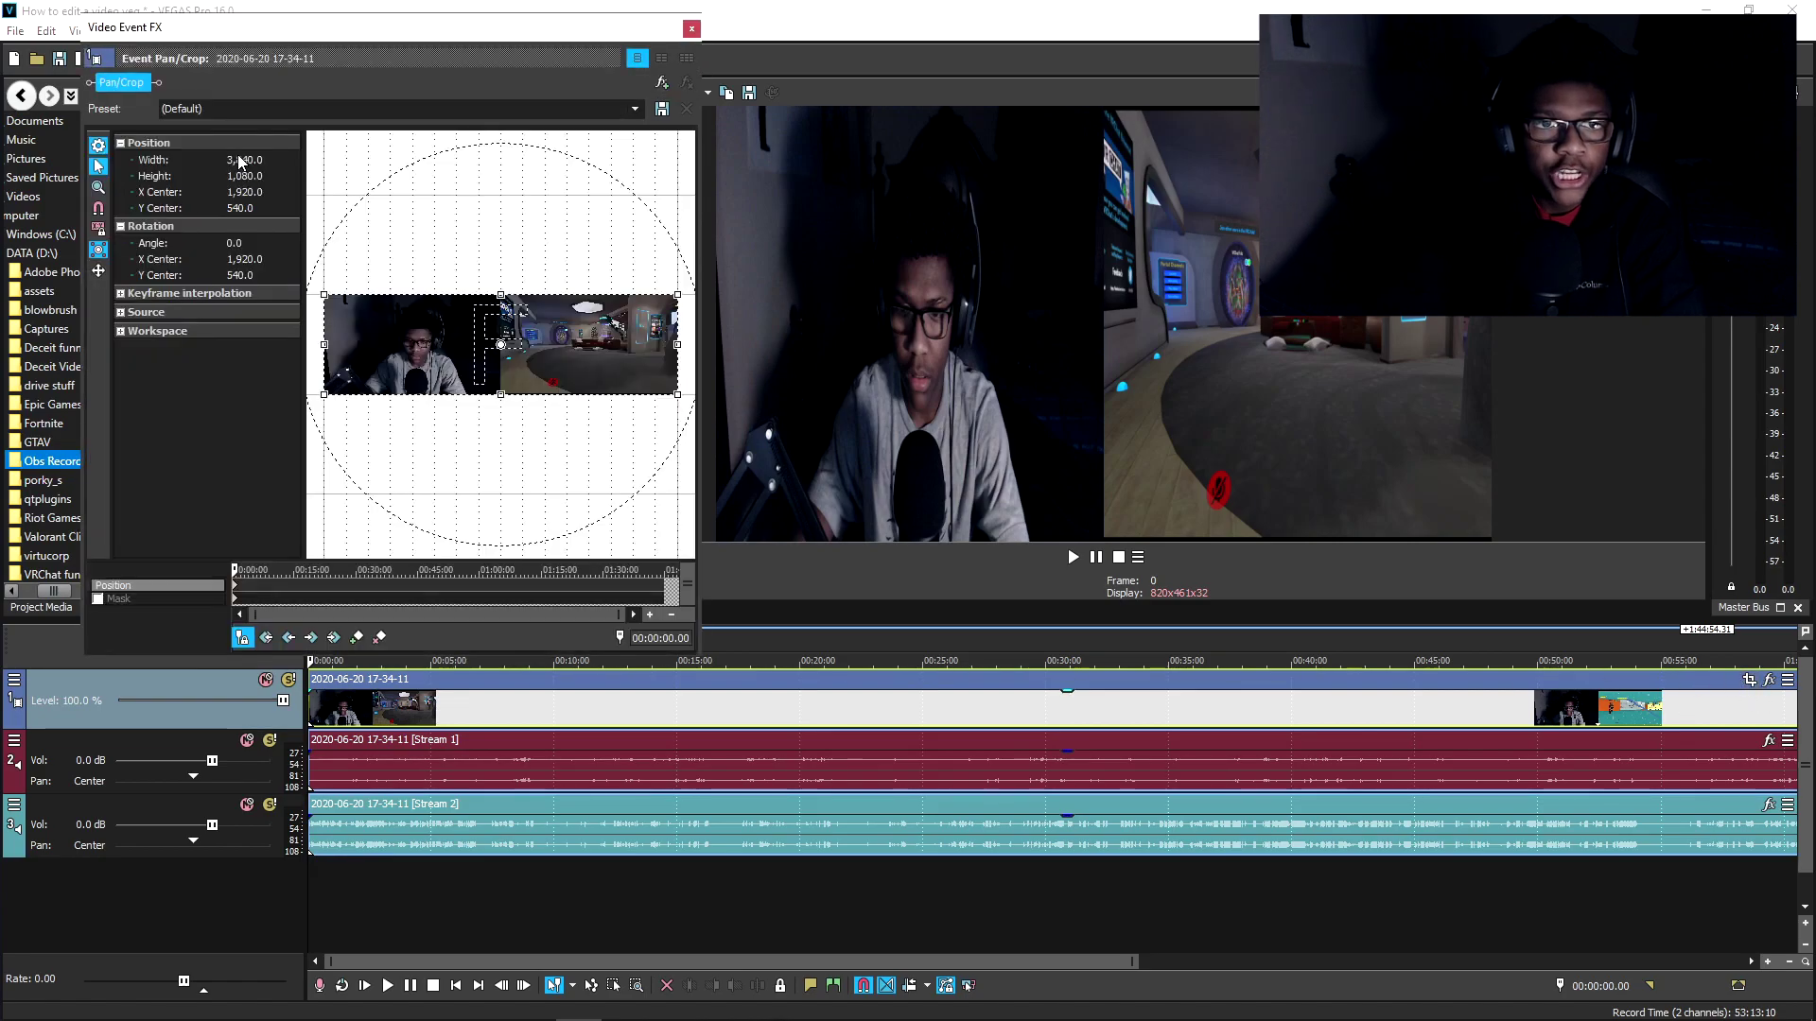
pyautogui.click(239, 162)
pyautogui.write('1,9')
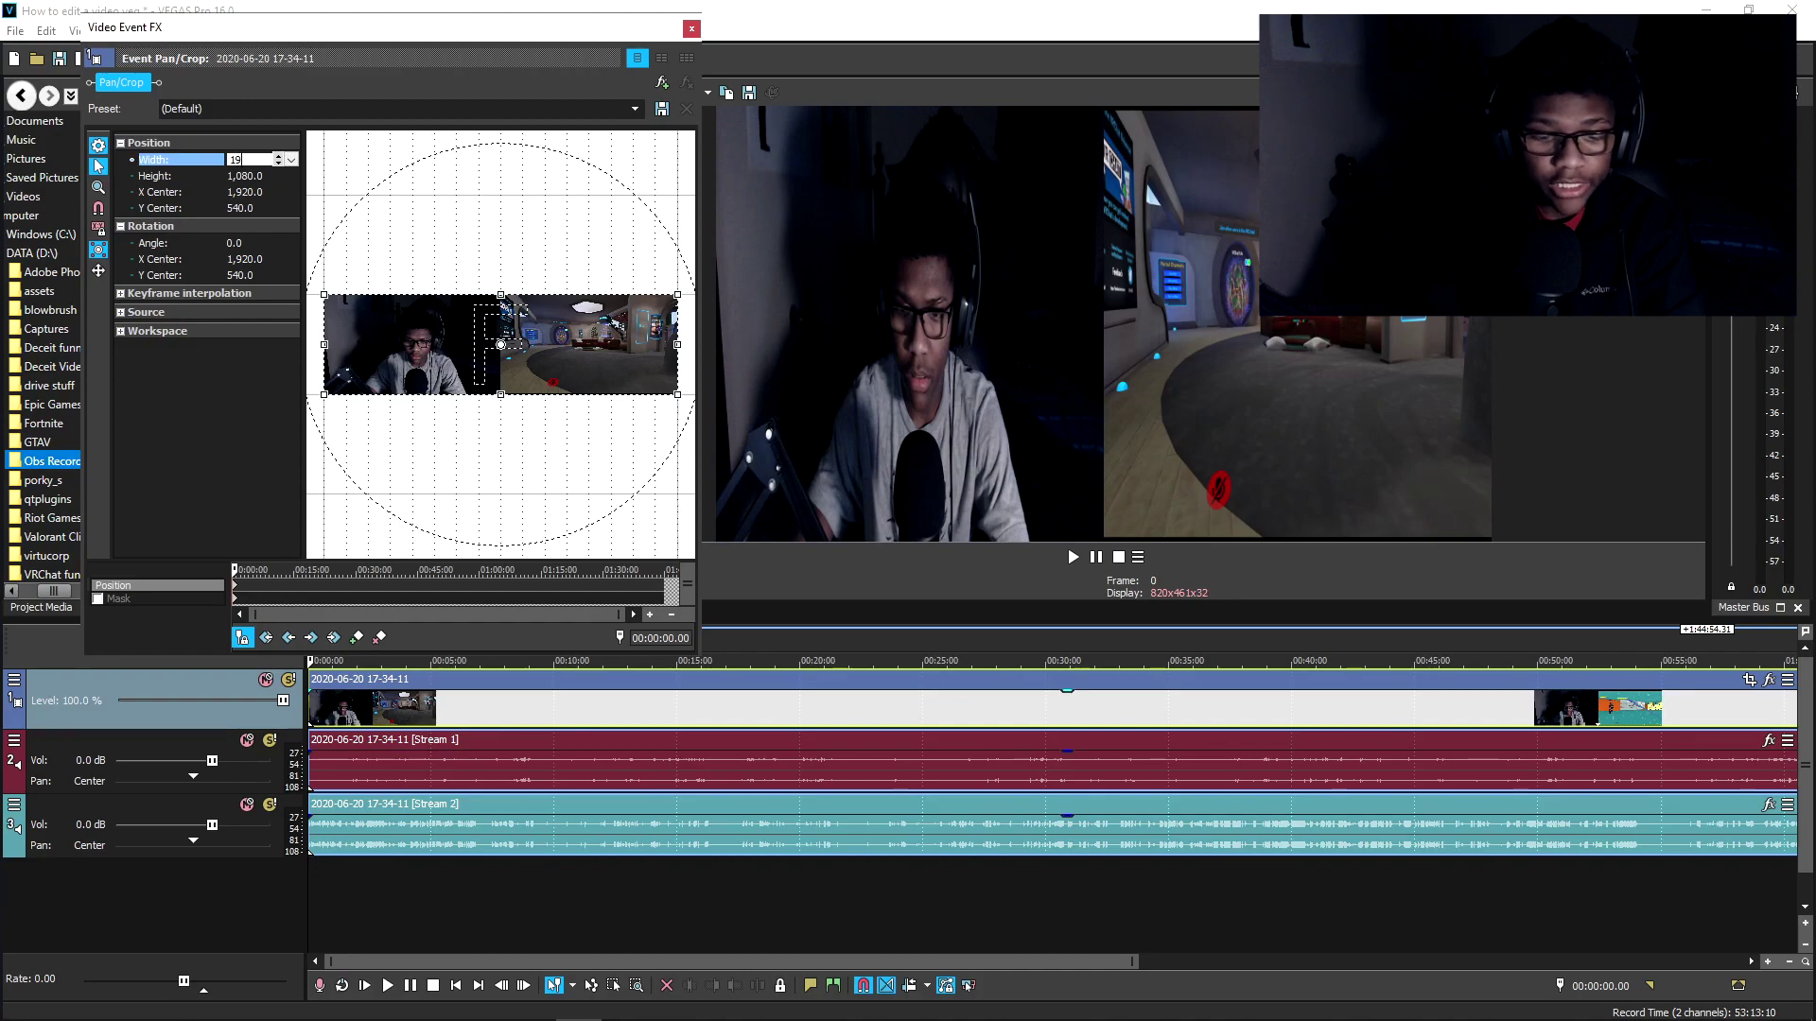
pyautogui.write('20')
pyautogui.press('Return')
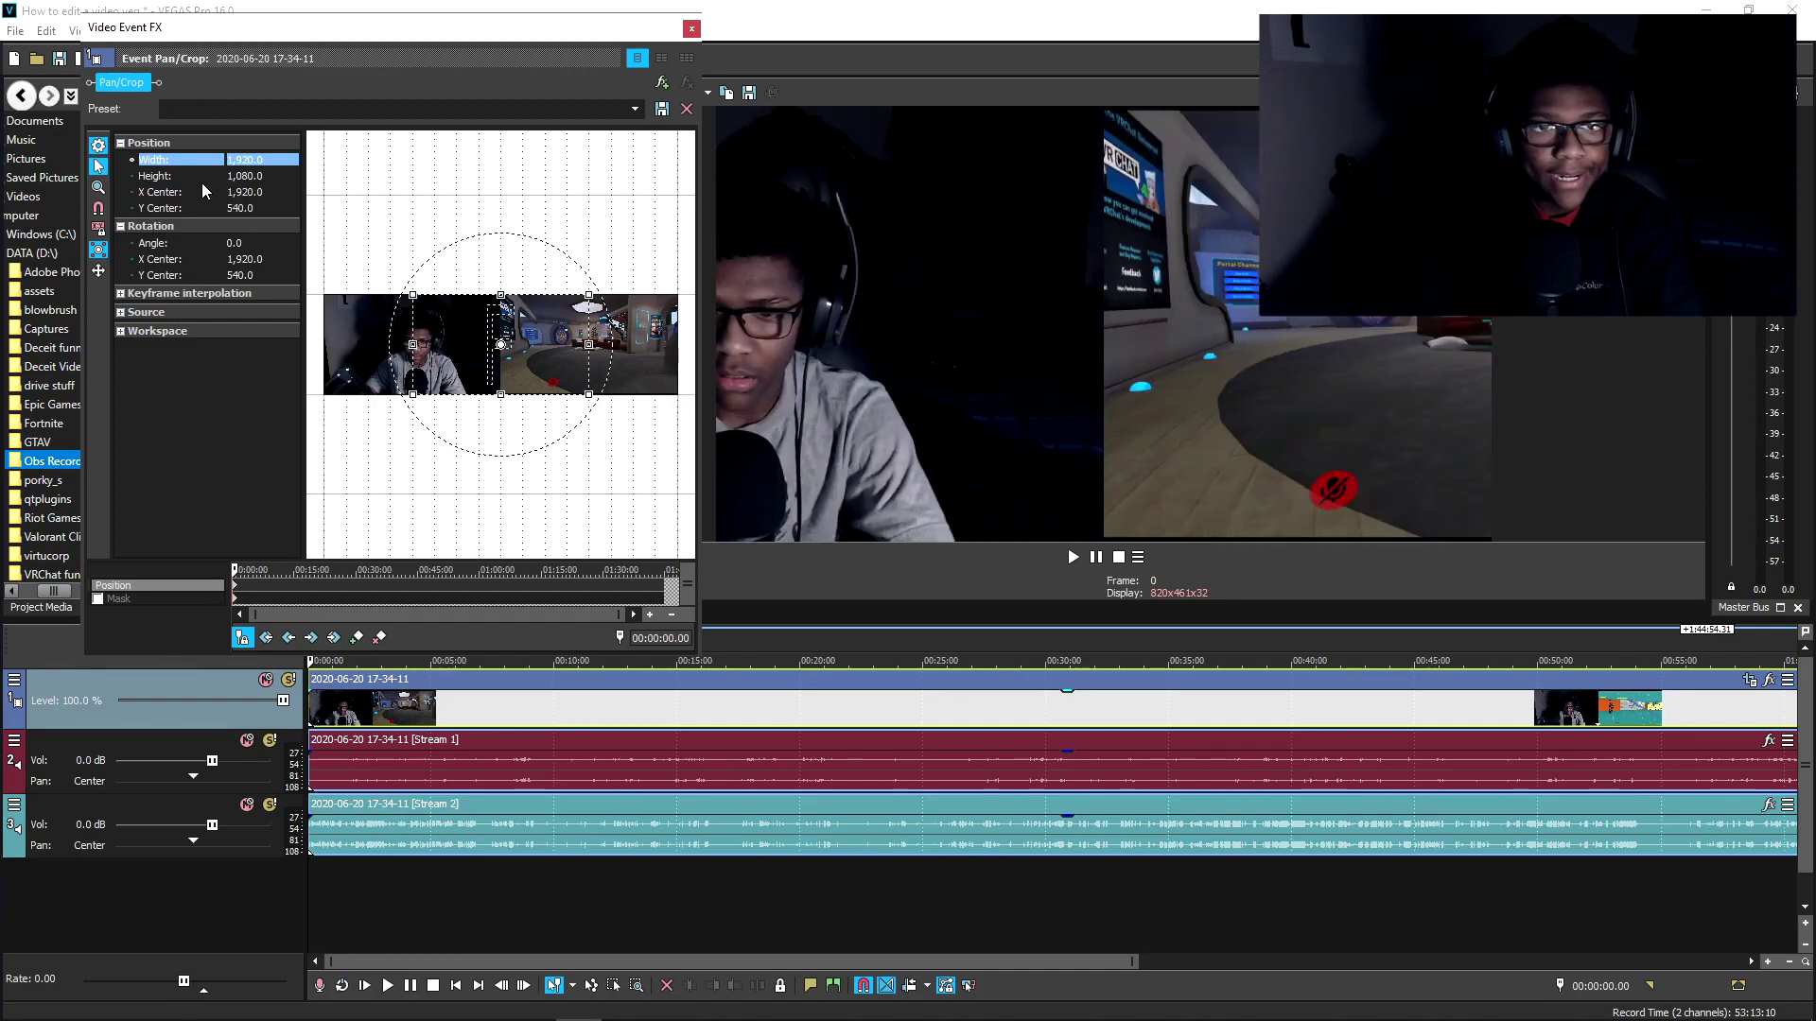
# Step: Set the Pan/Crop position X Center to 960 to frame the webcam half, and close the settings
pyautogui.click(244, 192)
pyautogui.write('96')
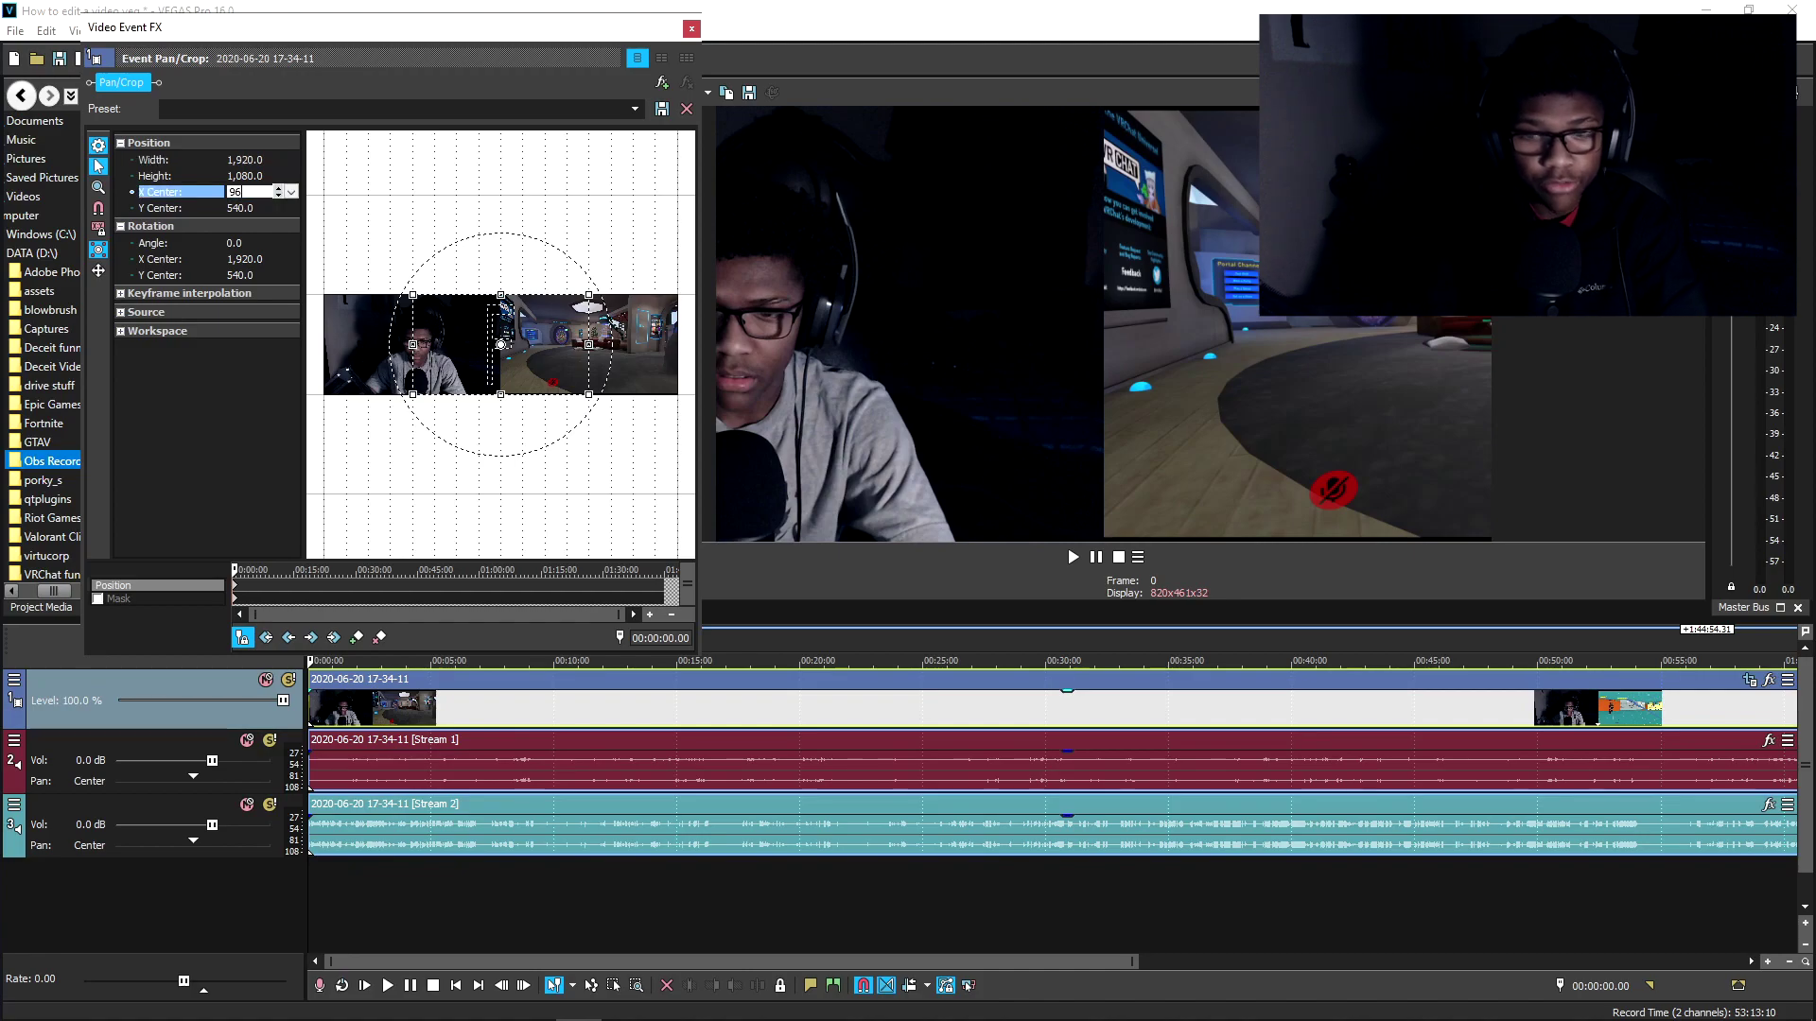
pyautogui.write('0')
pyautogui.press('Return')
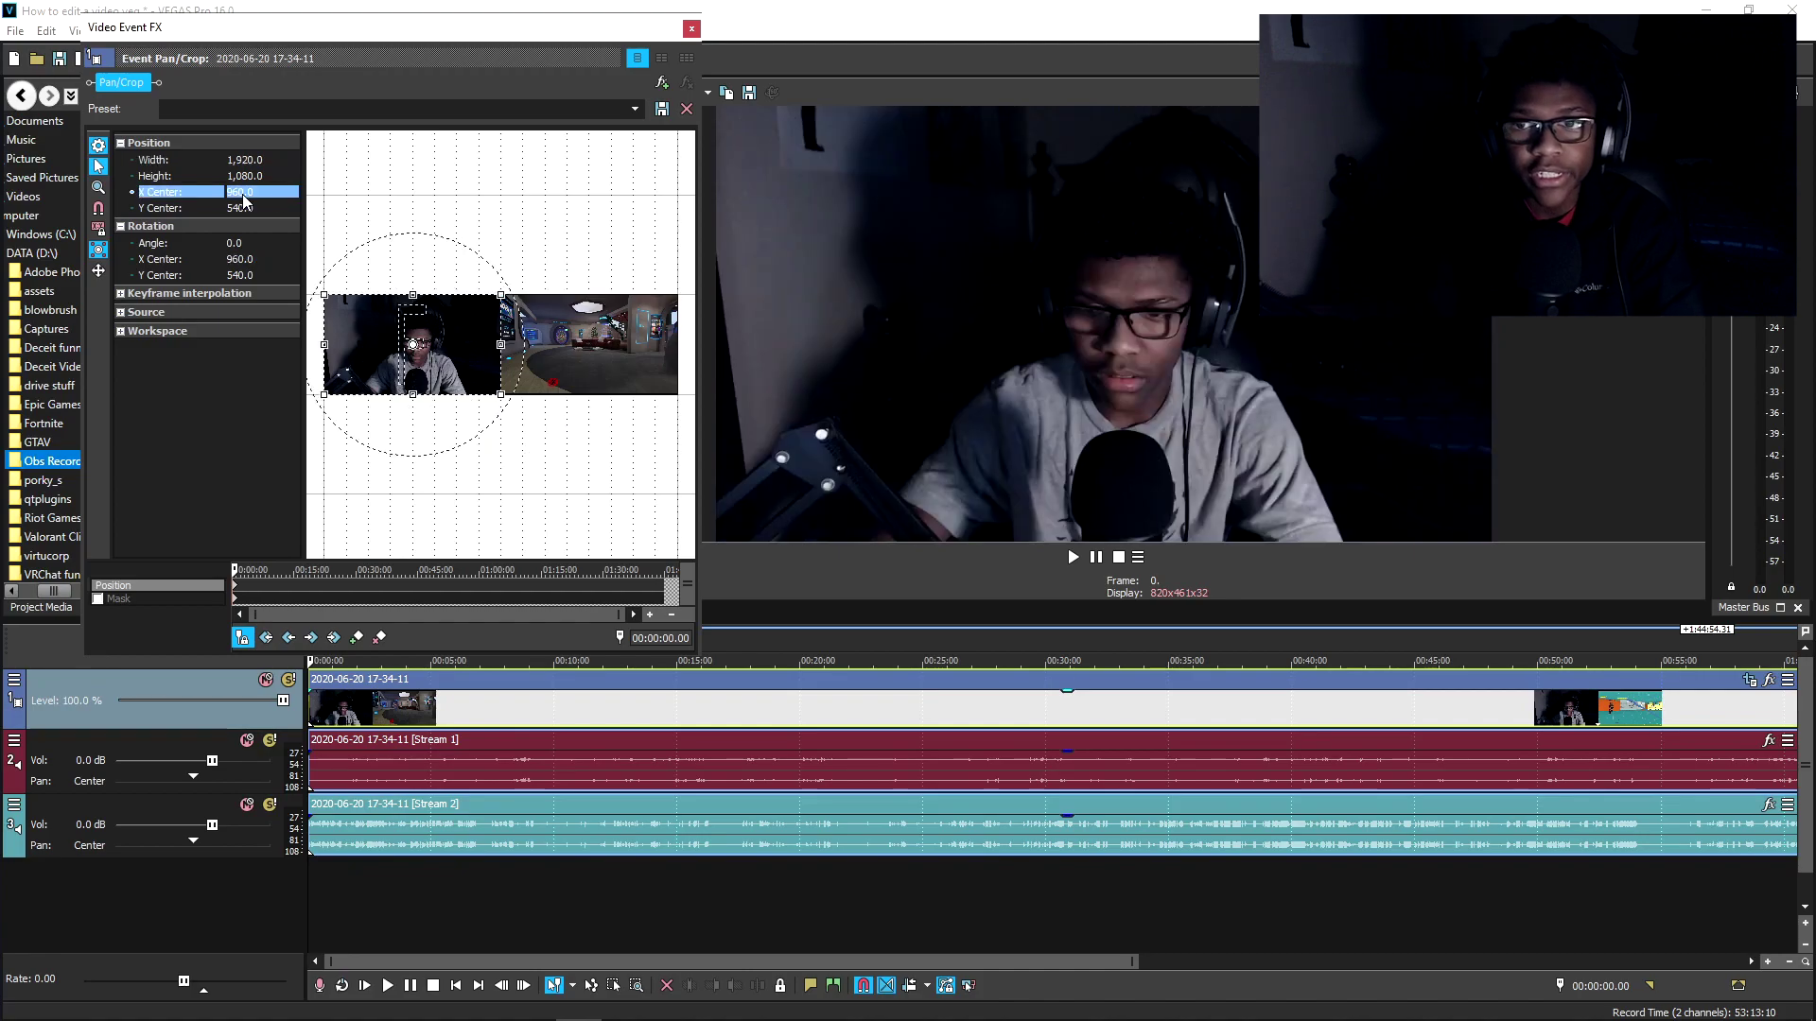
pyautogui.click(692, 29)
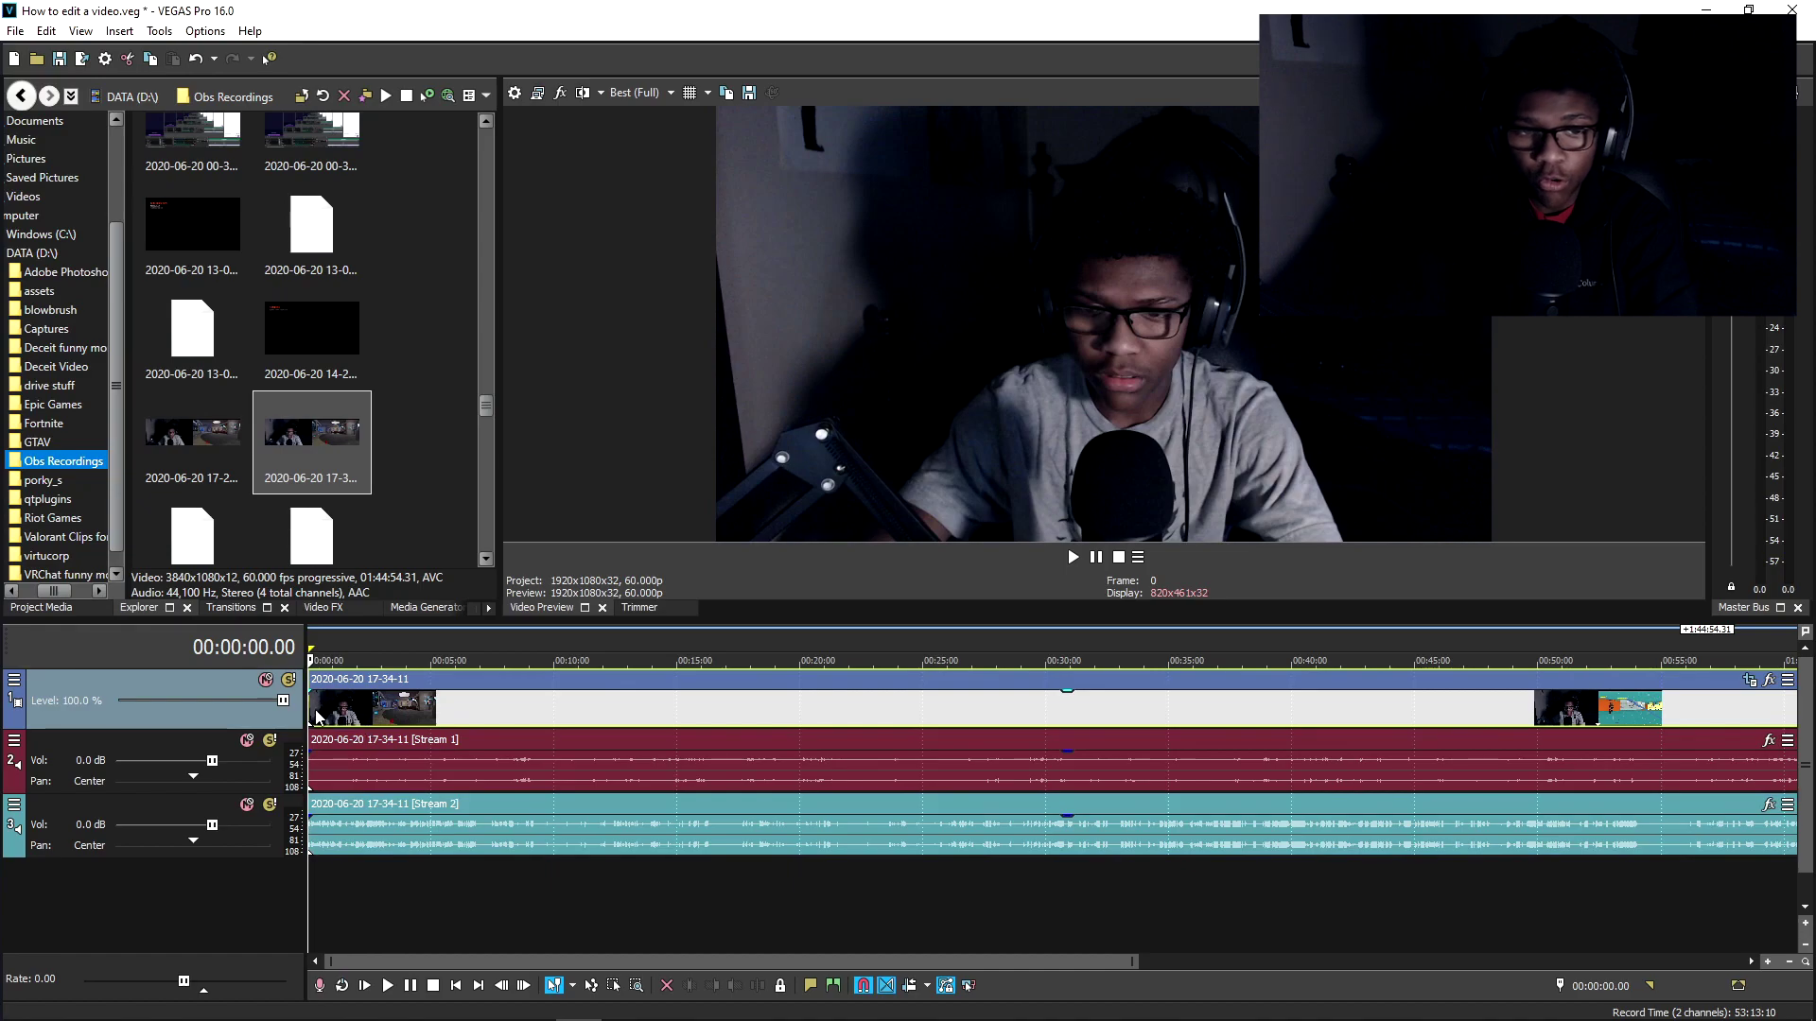
# Step: Duplicate the recording's video track
pyautogui.click(342, 766)
pyautogui.click(367, 813)
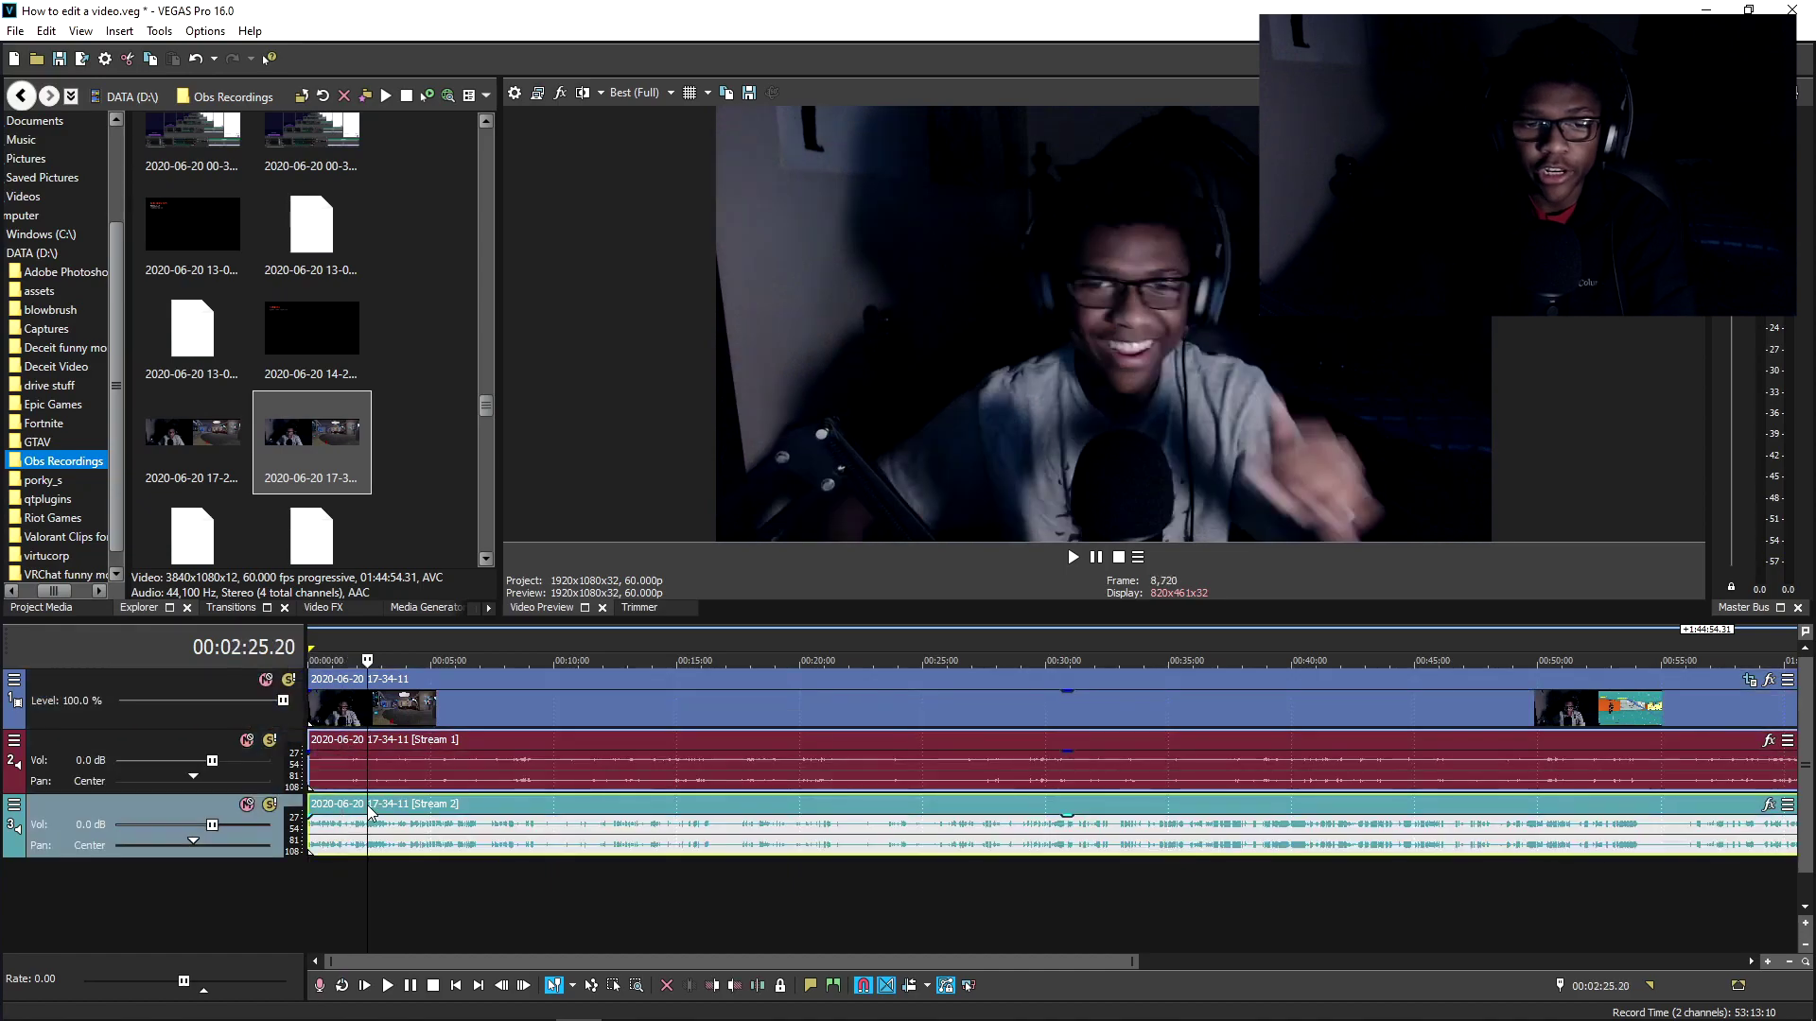
pyautogui.click(314, 708)
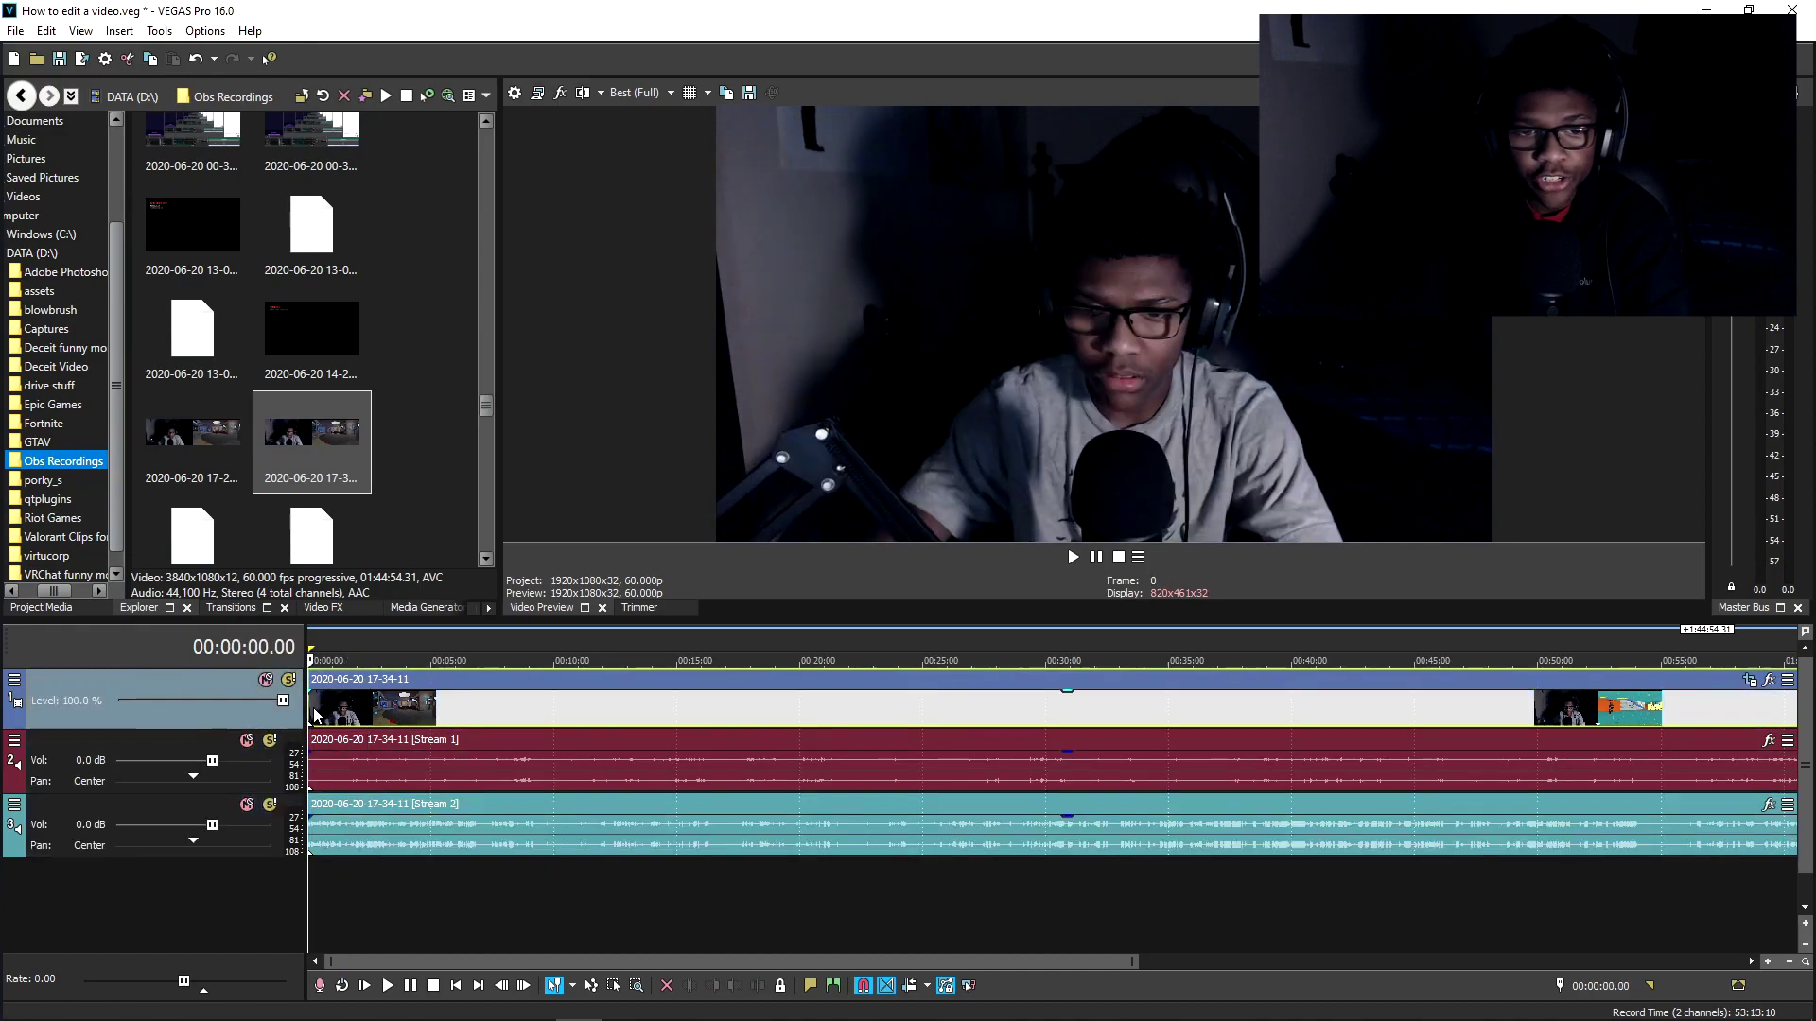
pyautogui.rightClick(189, 684)
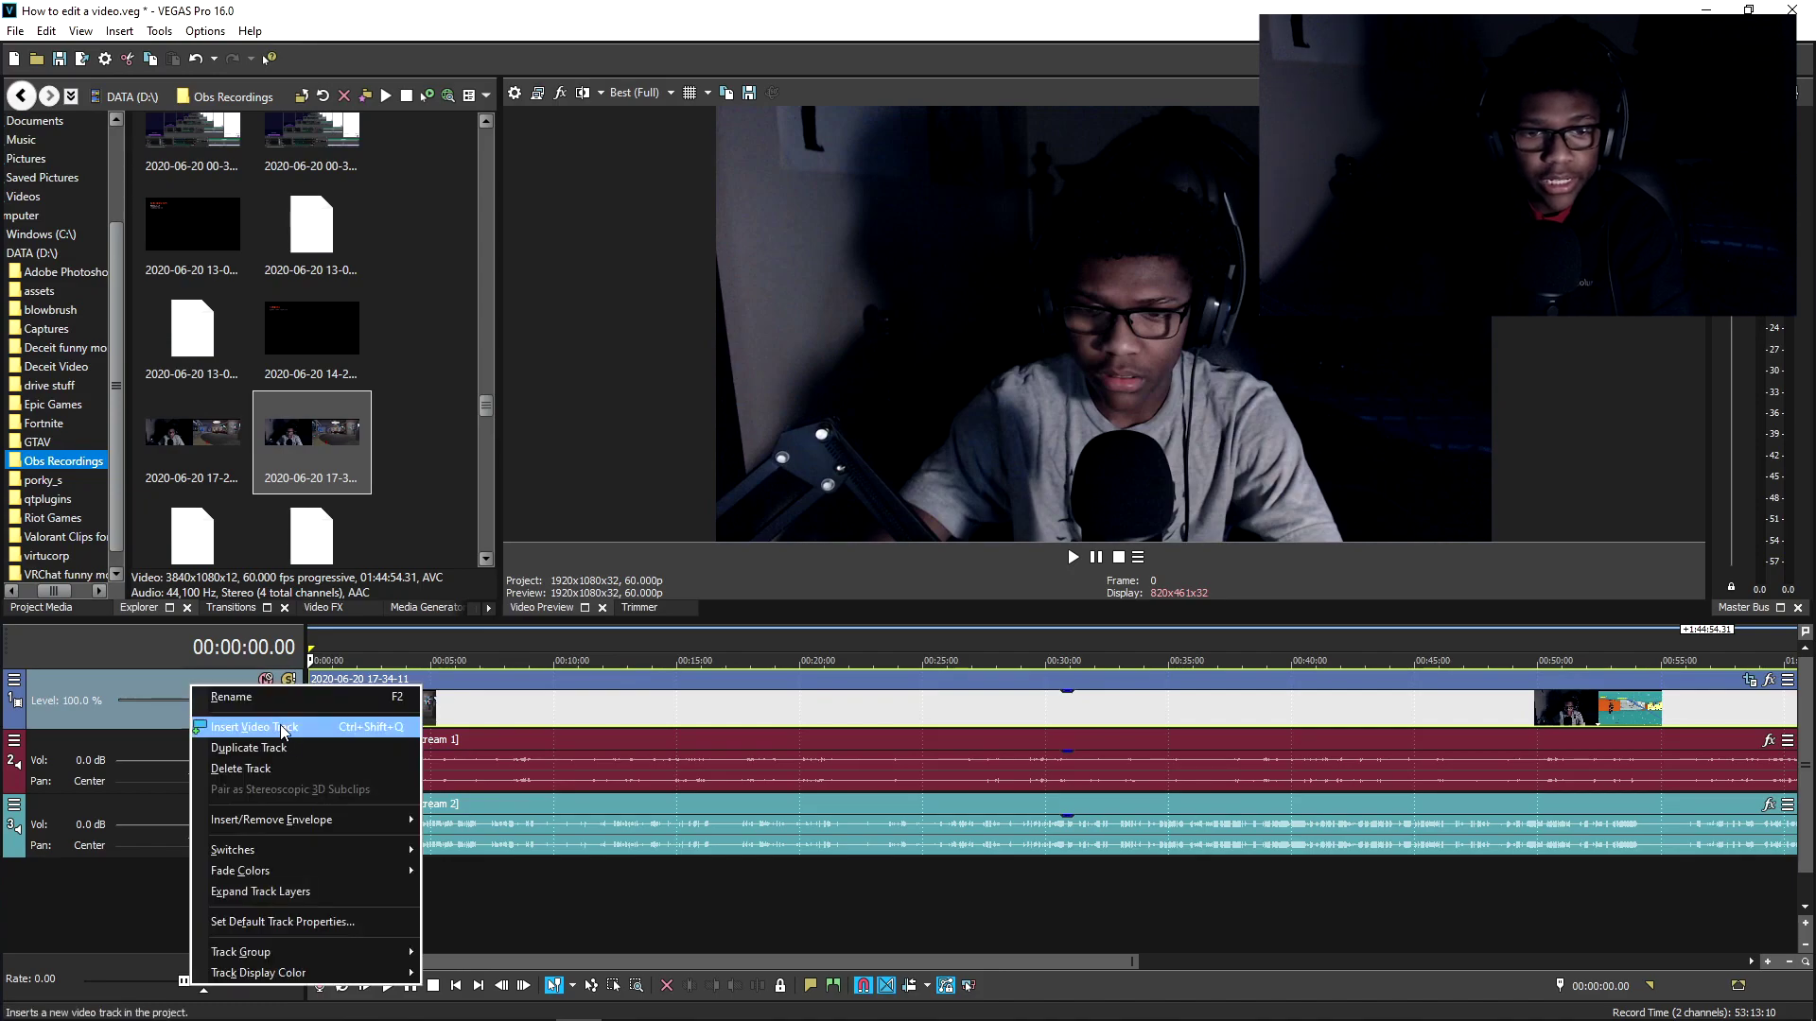
pyautogui.click(249, 748)
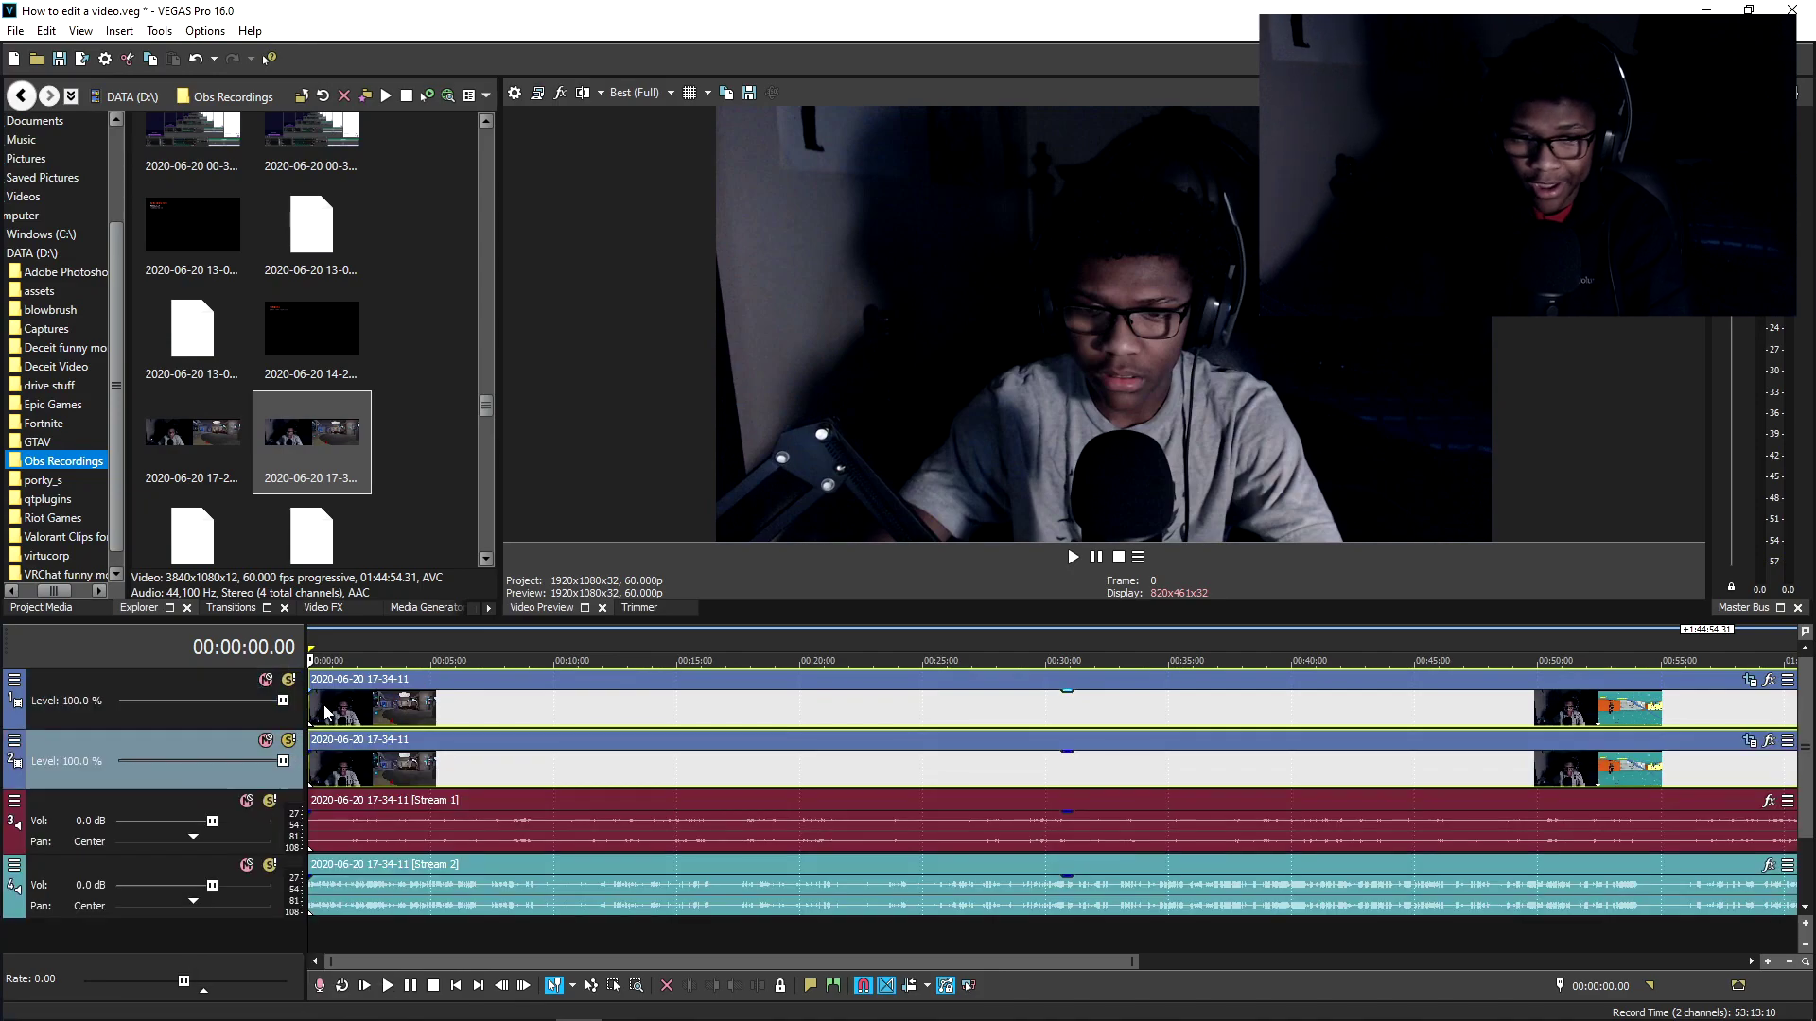
# Step: Set the Pan/Crop position X Center to 2,880 on the first video track's event to frame the gameplay half, and close the settings
pyautogui.click(315, 719)
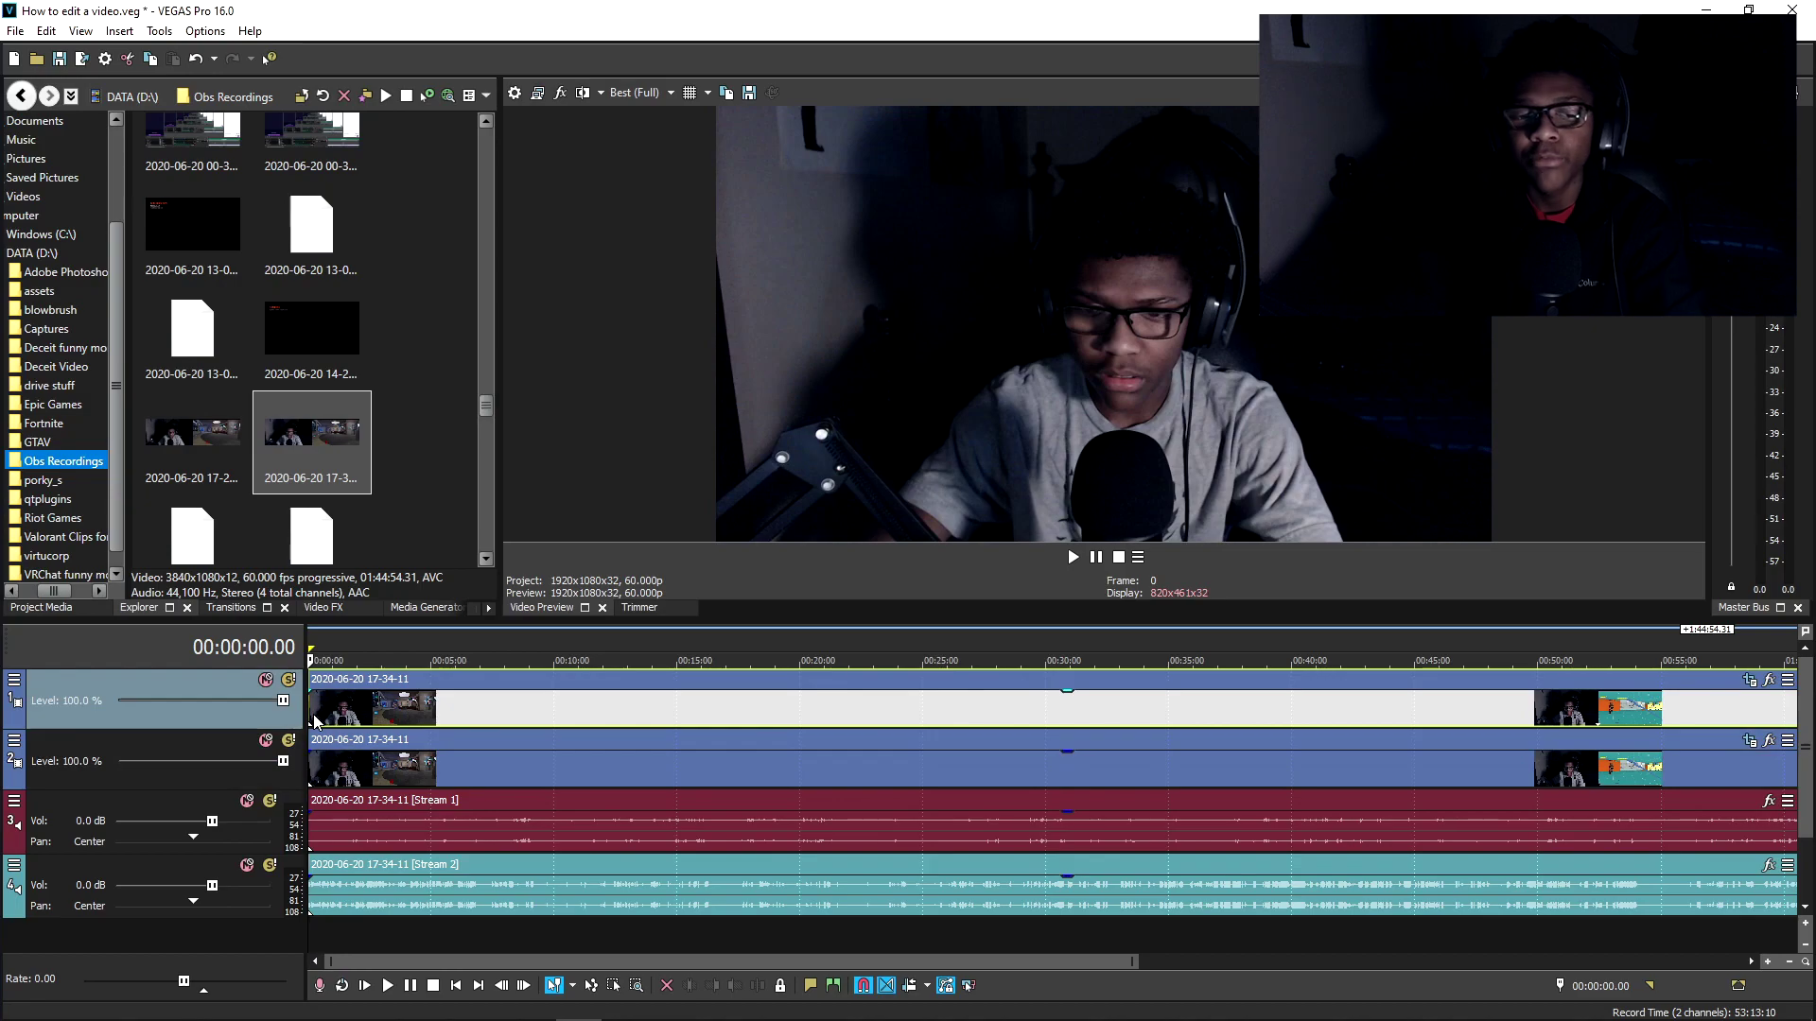
pyautogui.click(1749, 683)
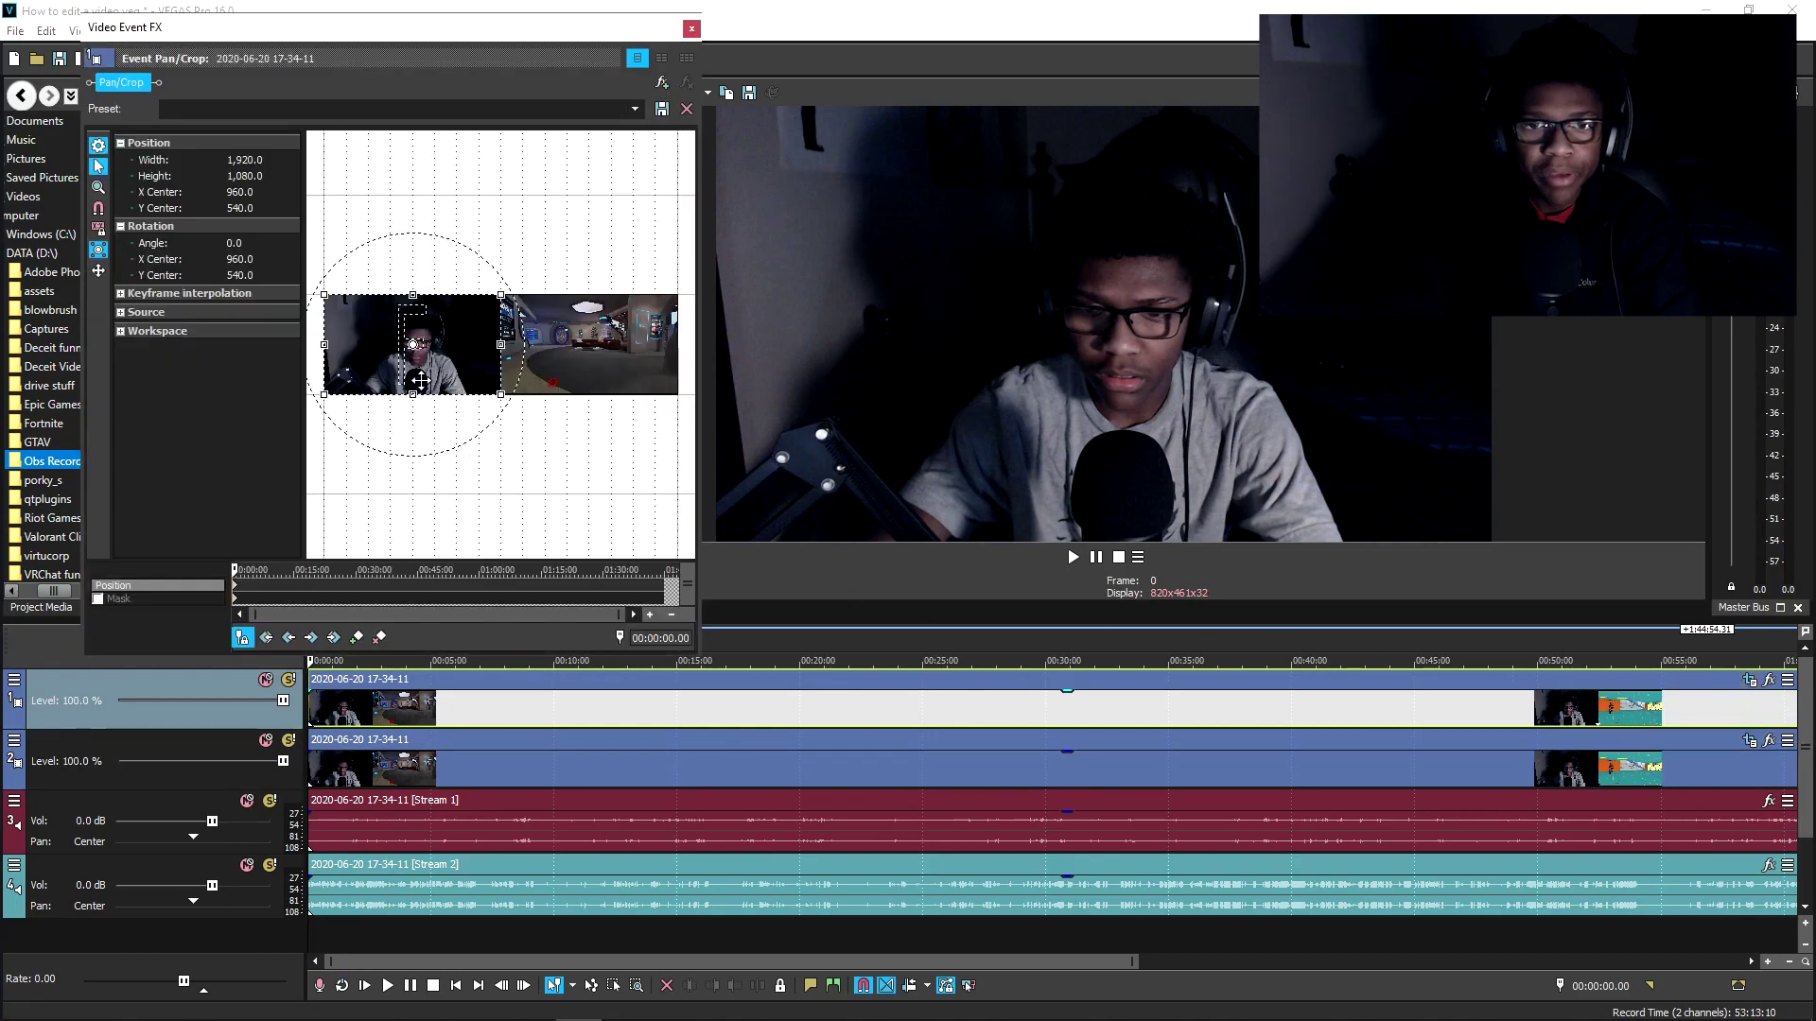
pyautogui.moveTo(434, 366); pyautogui.dragTo(489, 381)
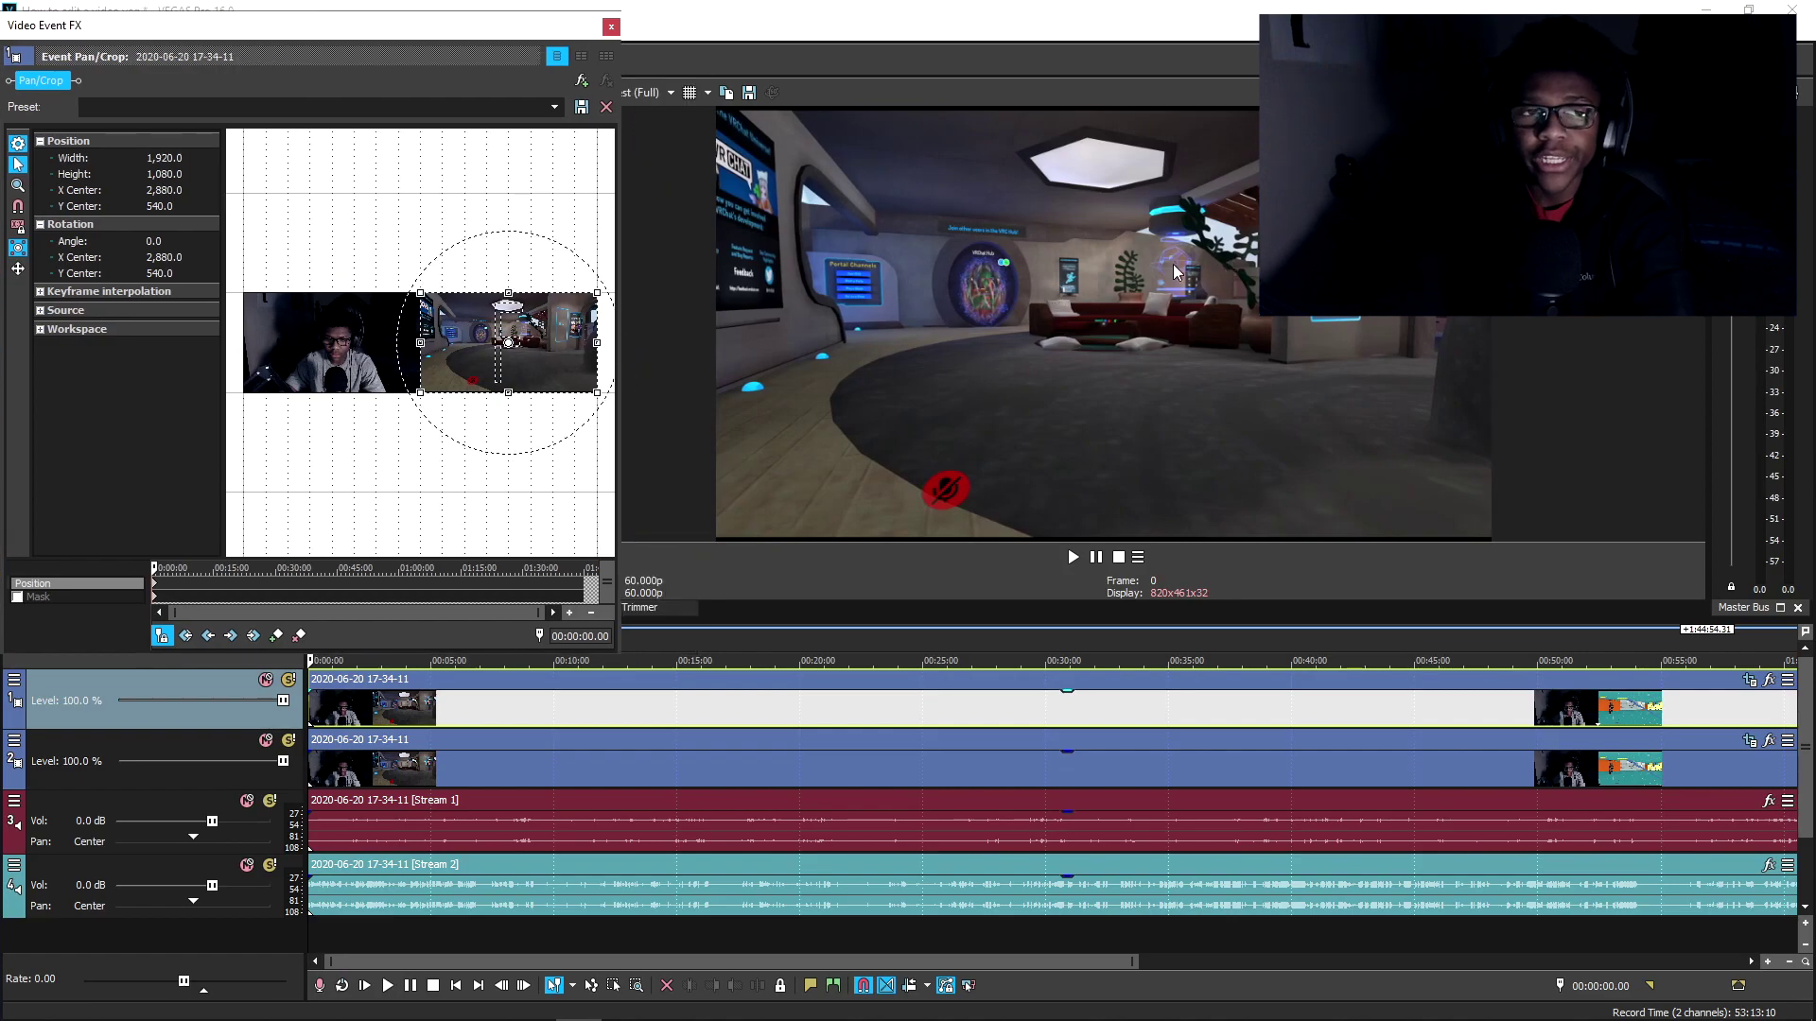
pyautogui.doubleClick(168, 191)
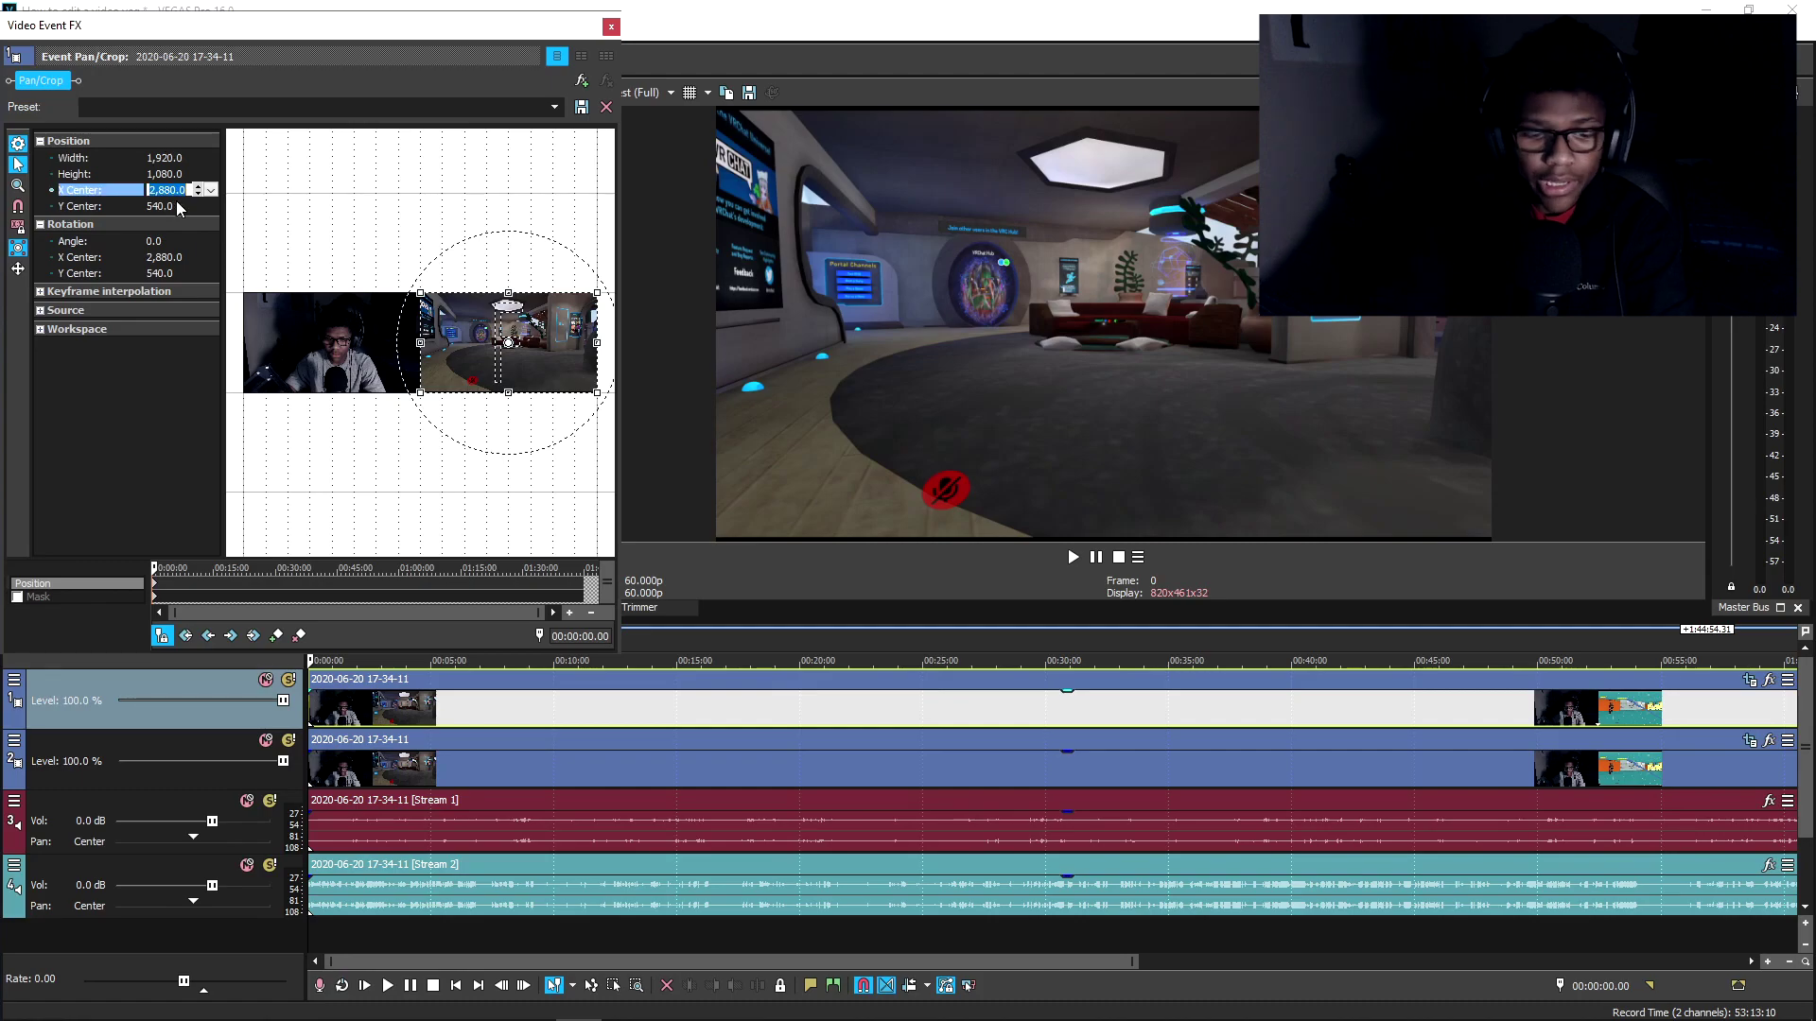
pyautogui.write('2,880')
pyautogui.press('Return')
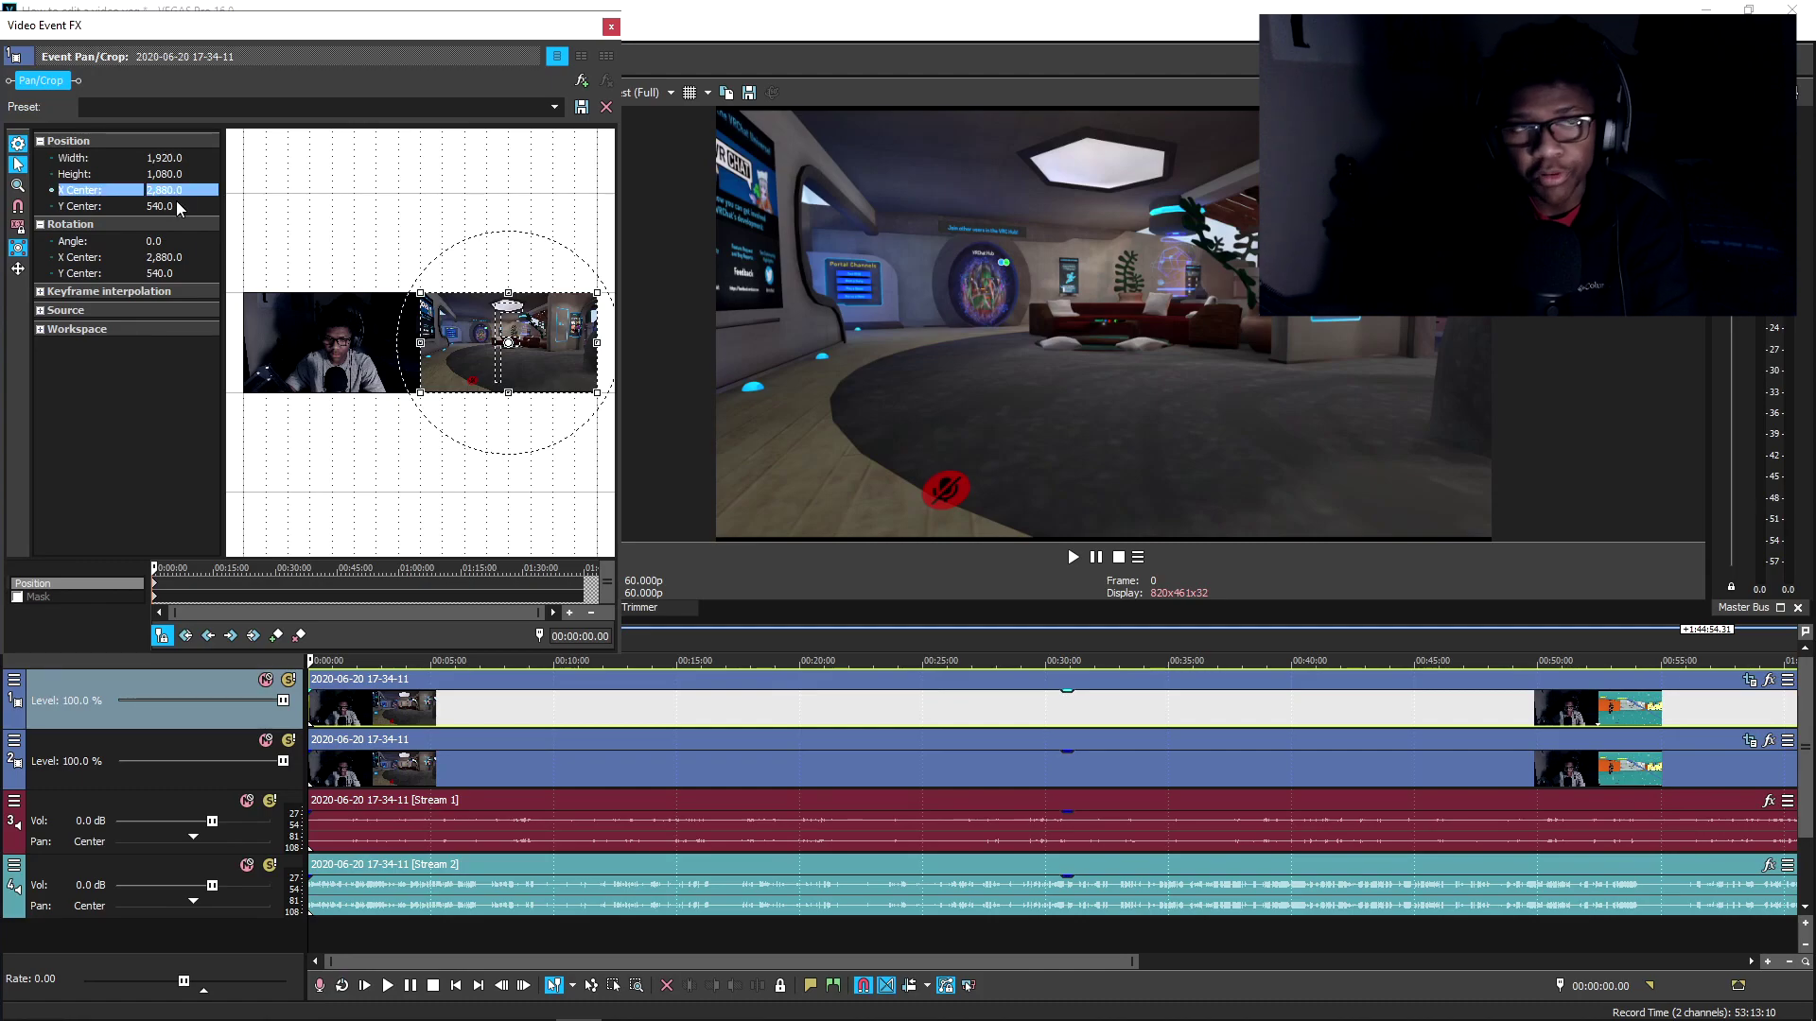
pyautogui.press('Escape')
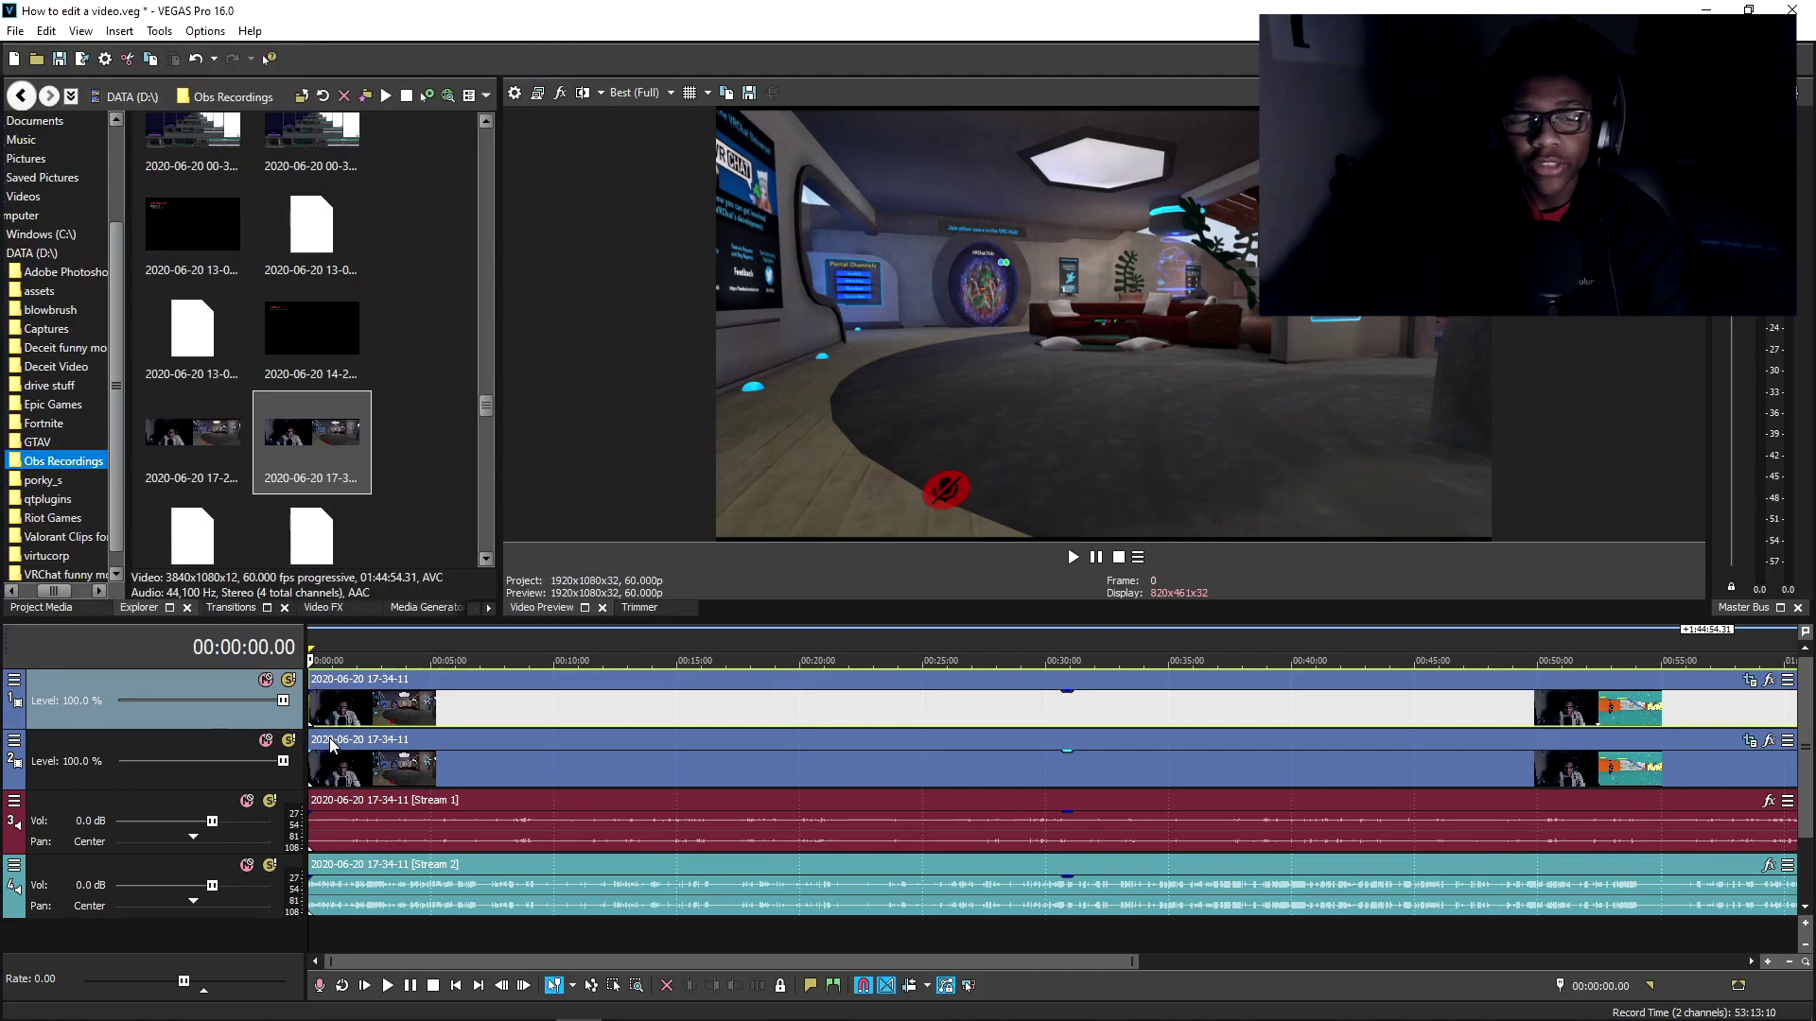
# Step: Mute the upper video track to check the webcam picture beneath it, and unmute it again
pyautogui.click(317, 750)
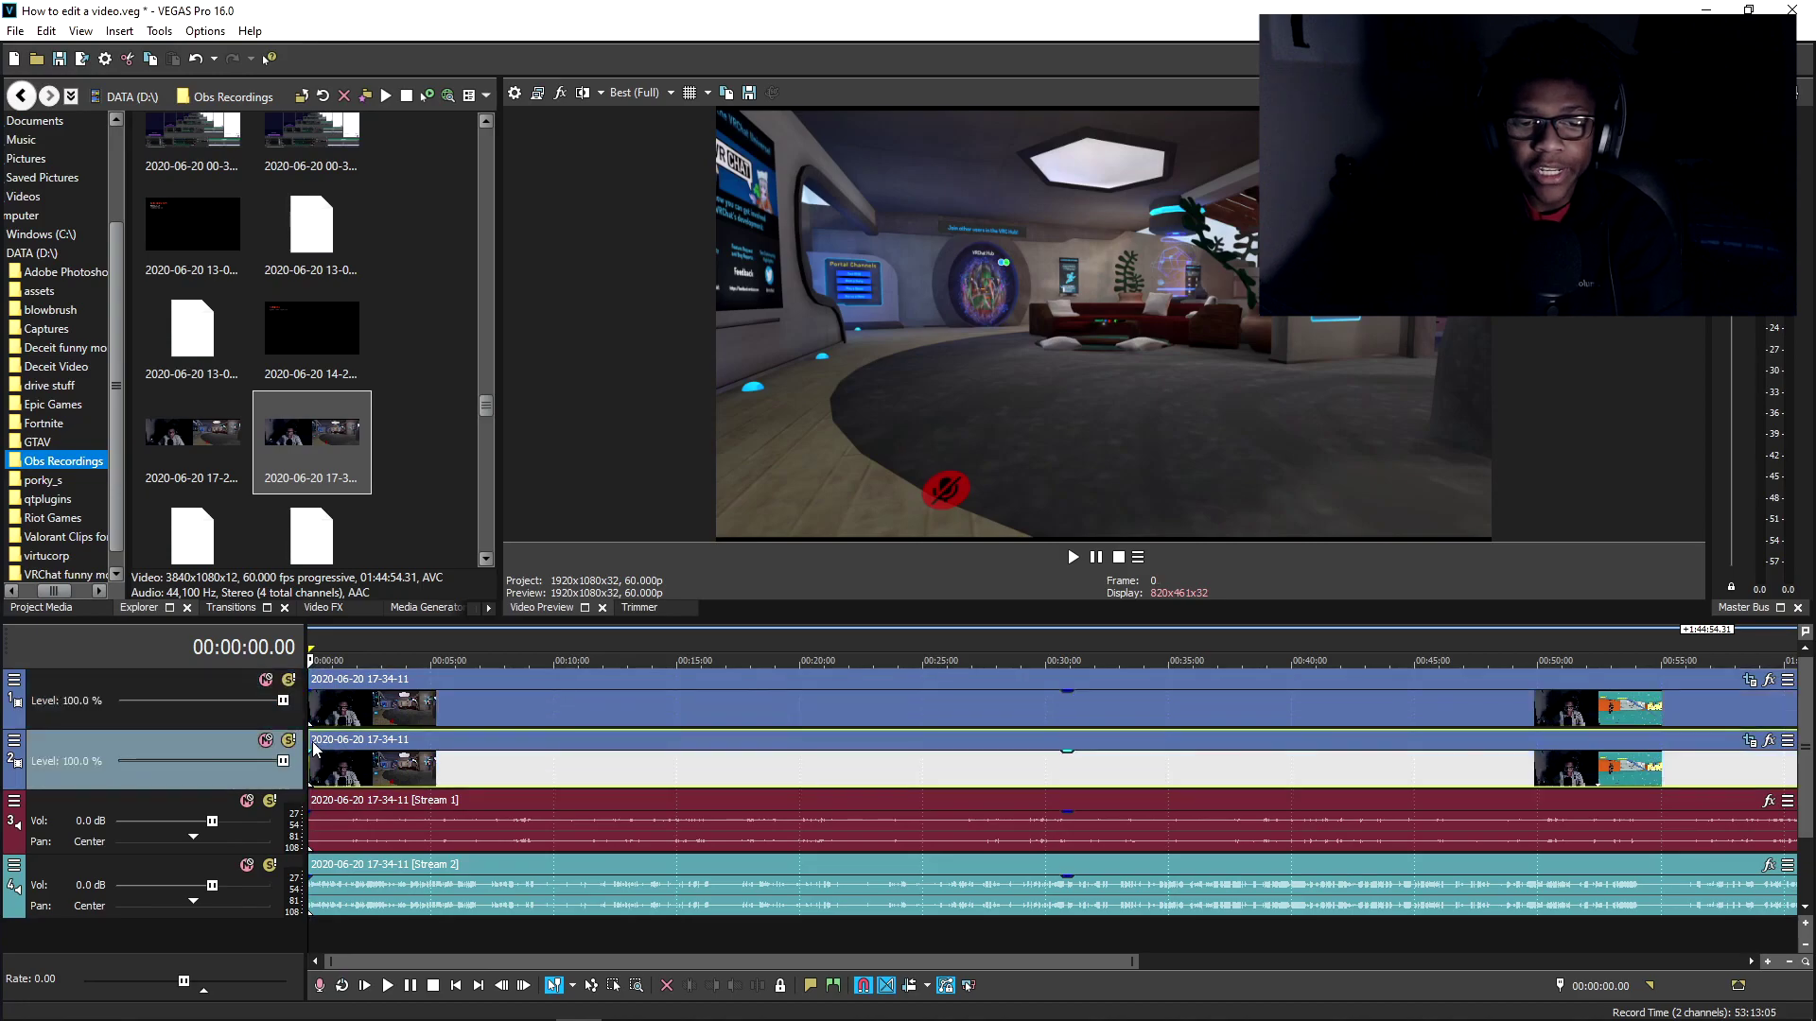
pyautogui.click(315, 717)
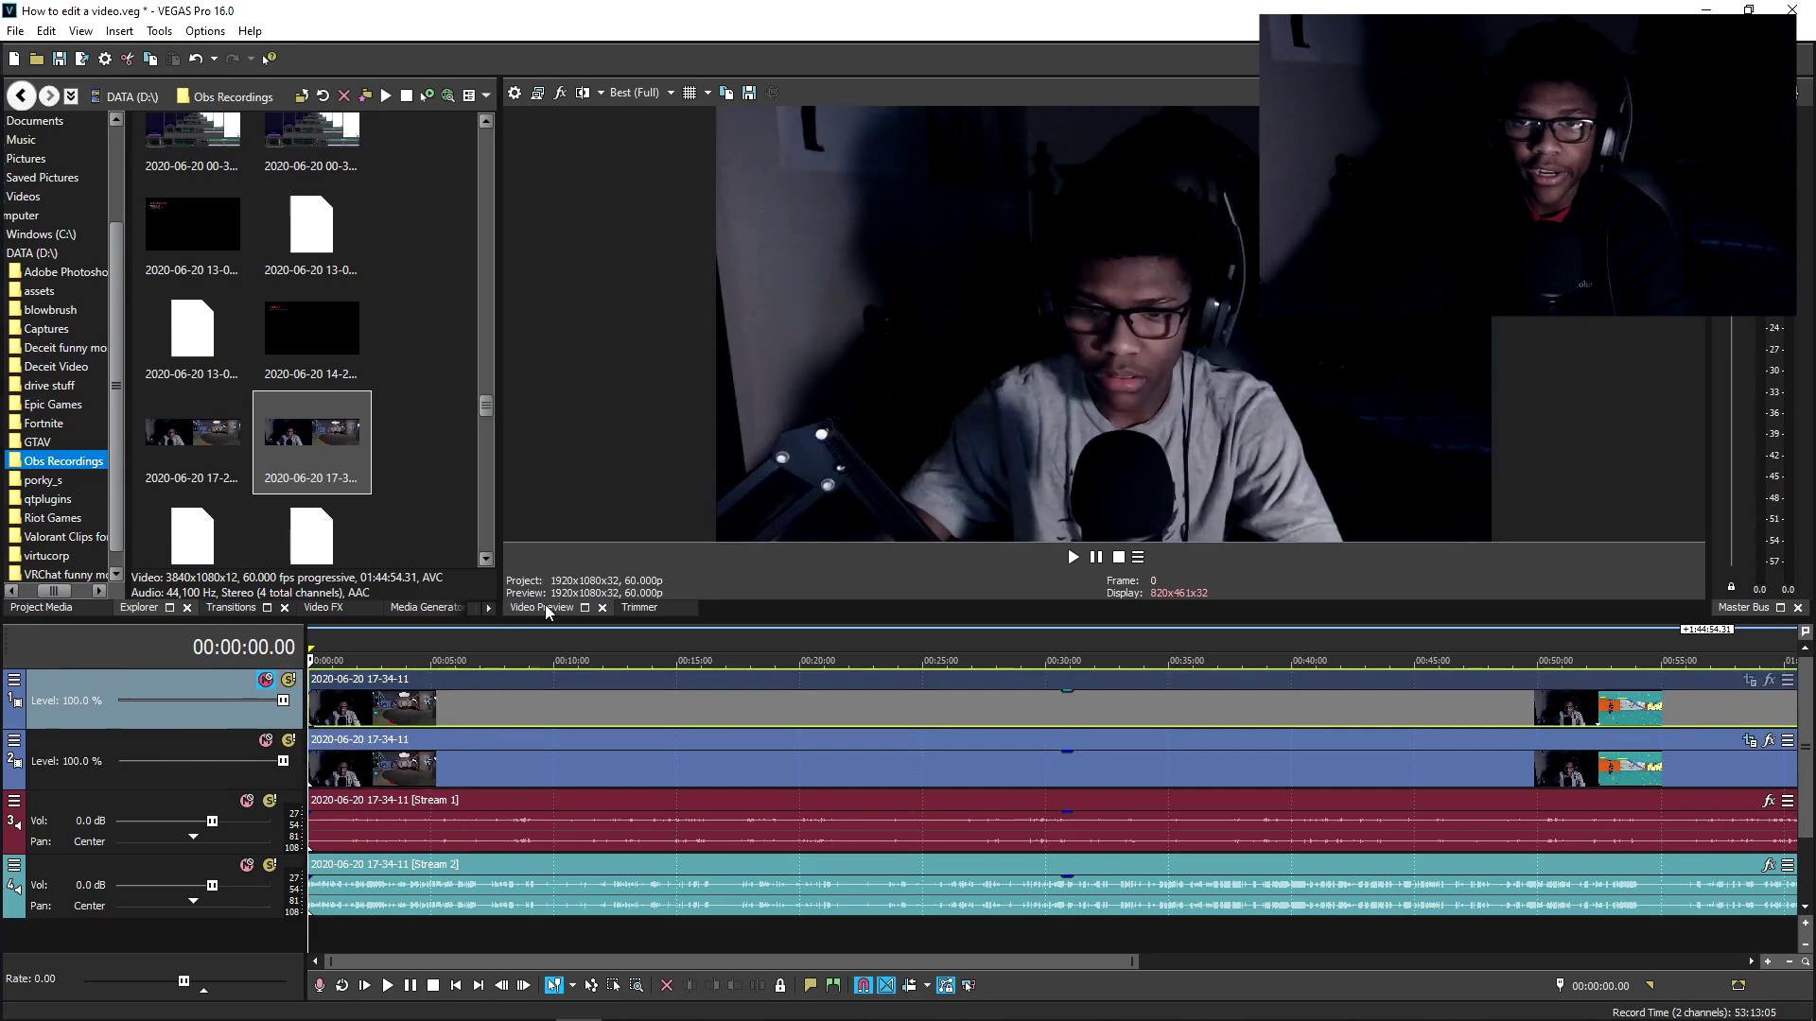
pyautogui.click(266, 679)
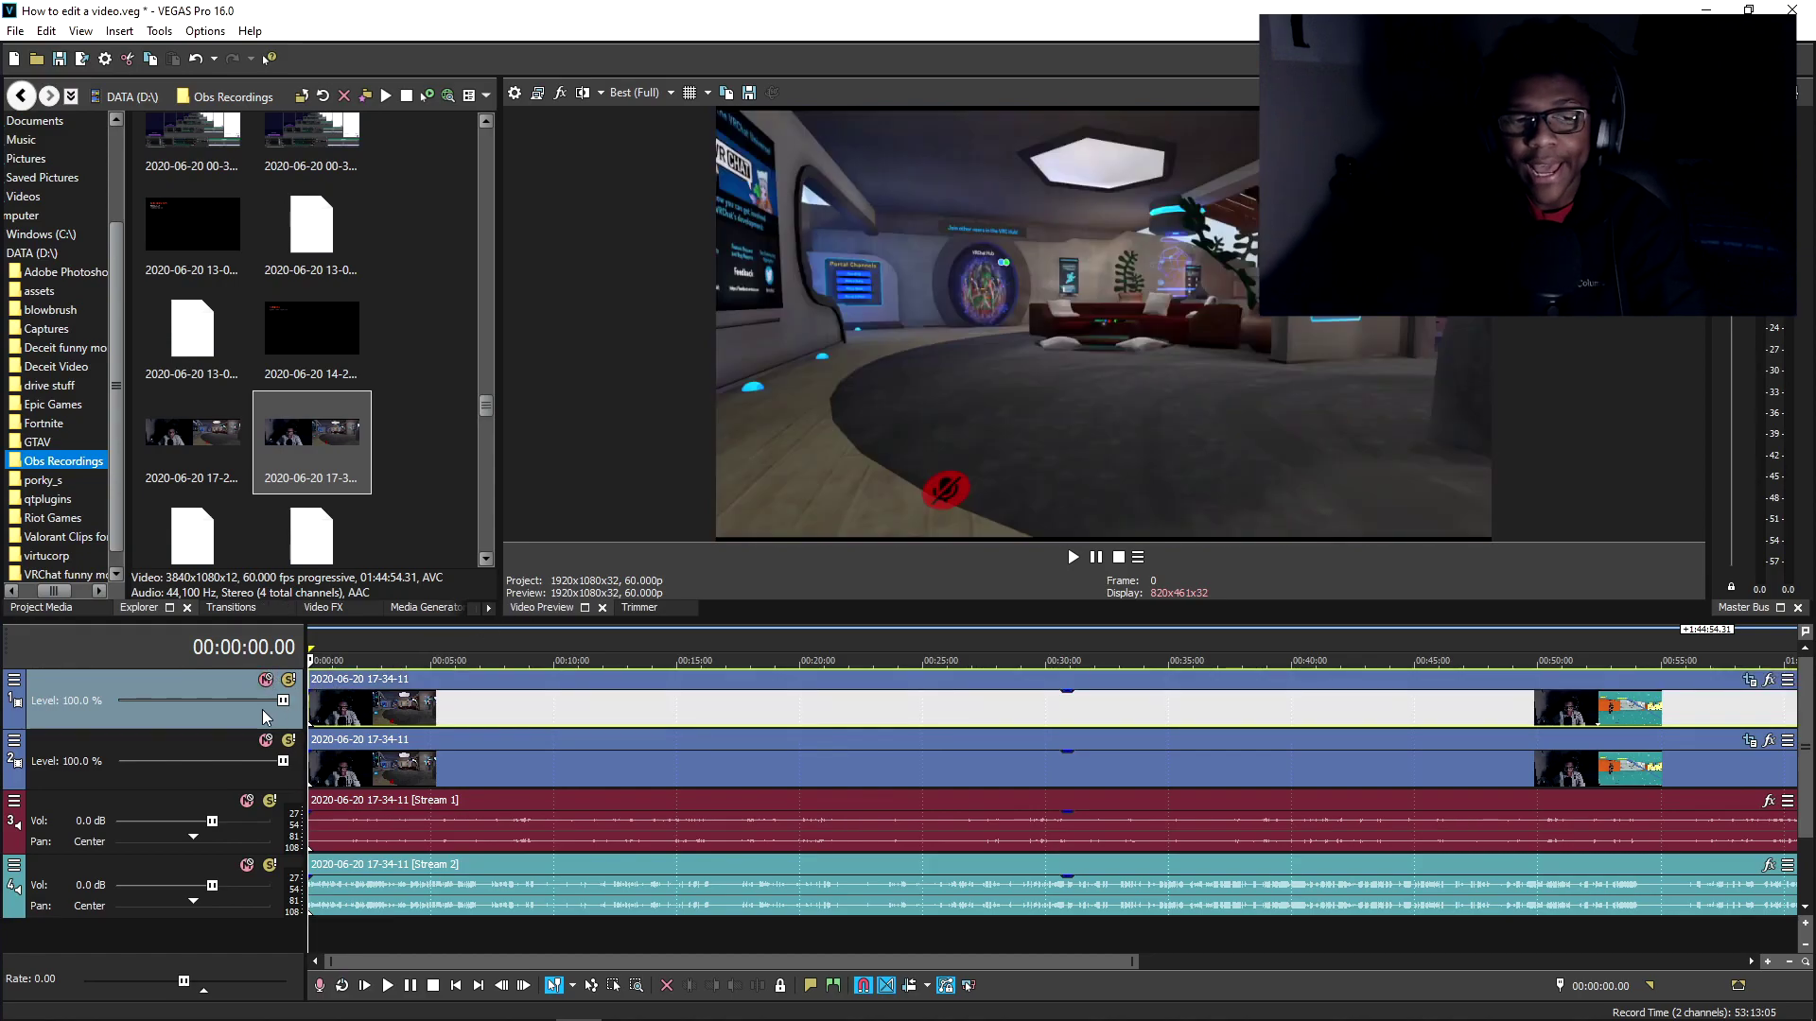
# Step: Move the webcam video track above the gameplay video track
pyautogui.click(225, 752)
pyautogui.scroll(2, 225, 752)
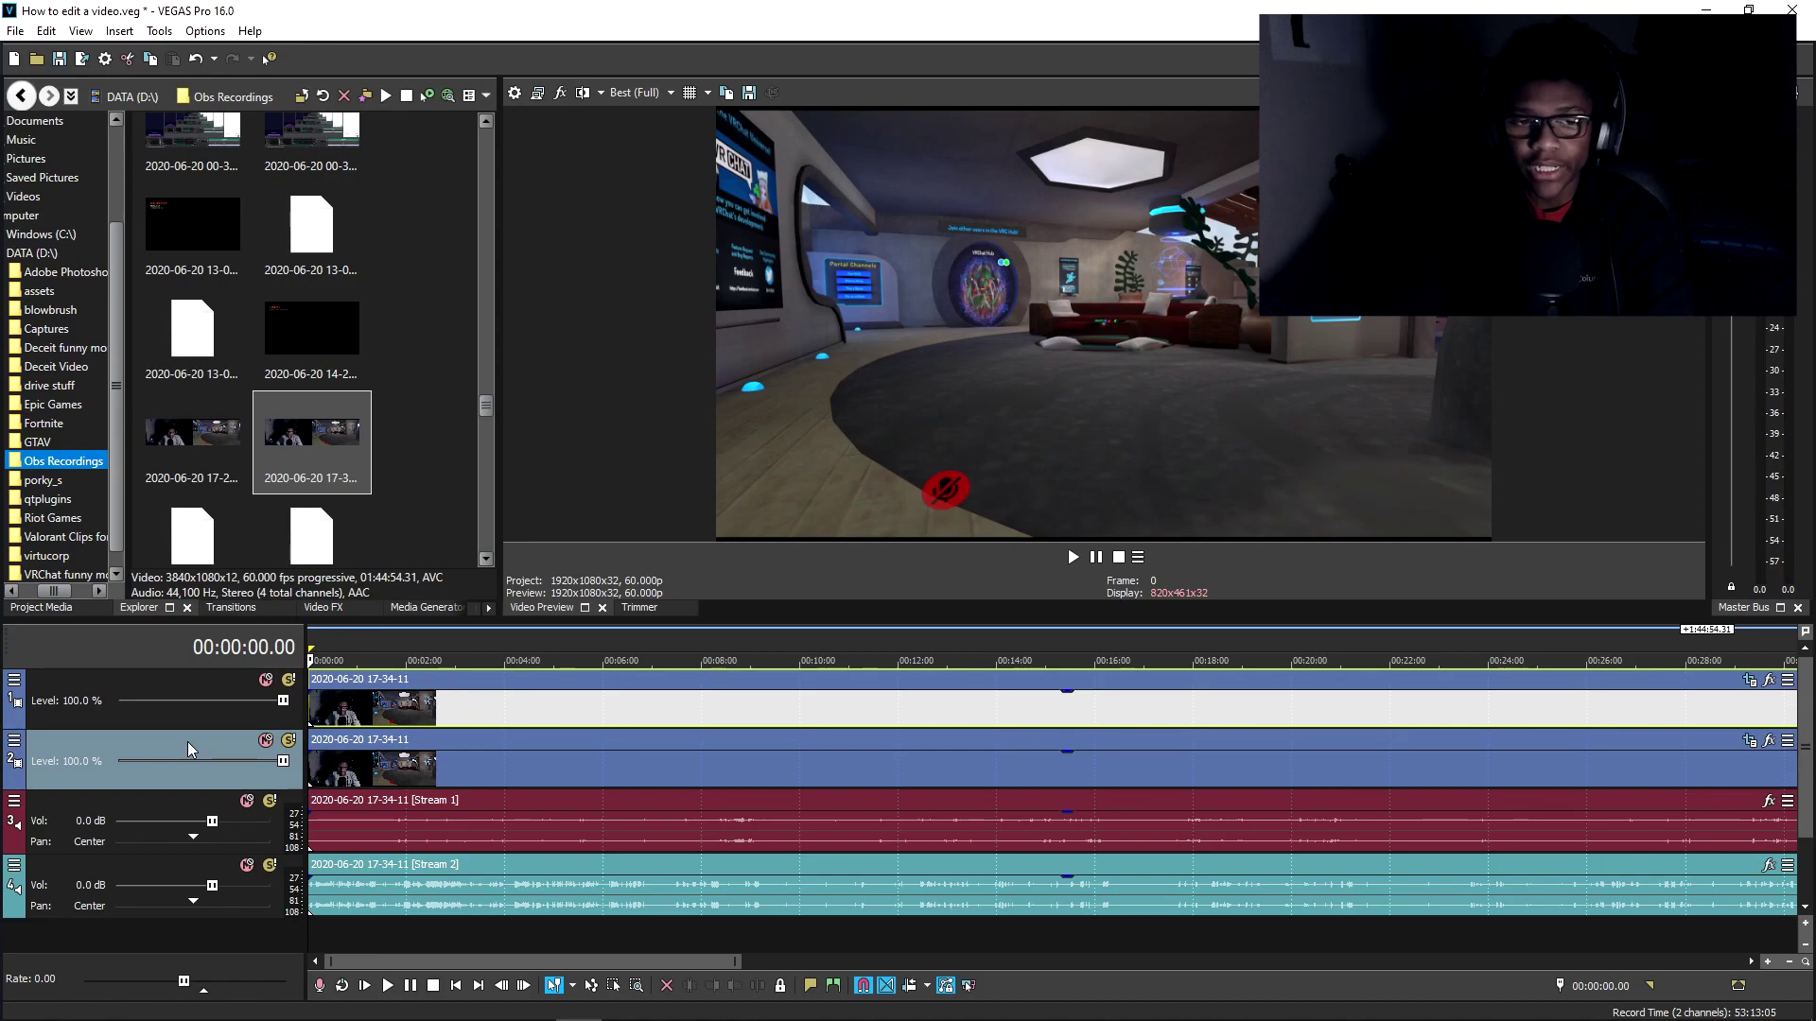
pyautogui.click(188, 741)
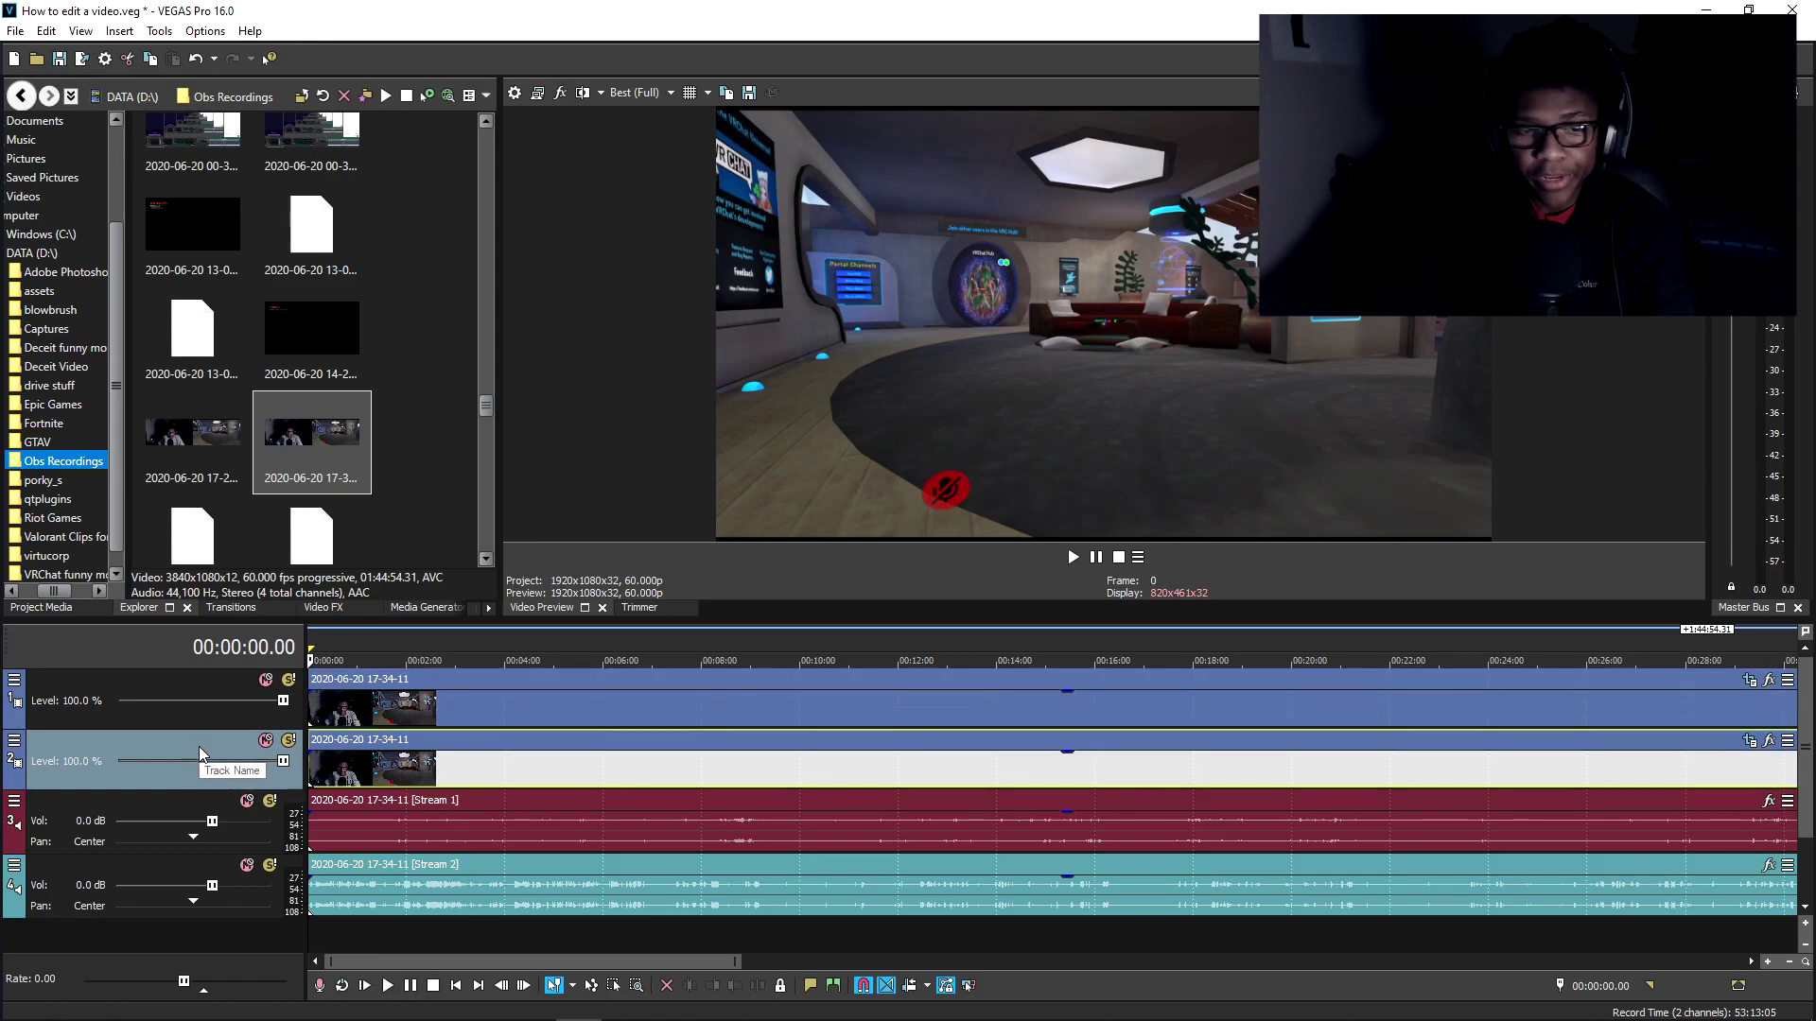
pyautogui.click(201, 690)
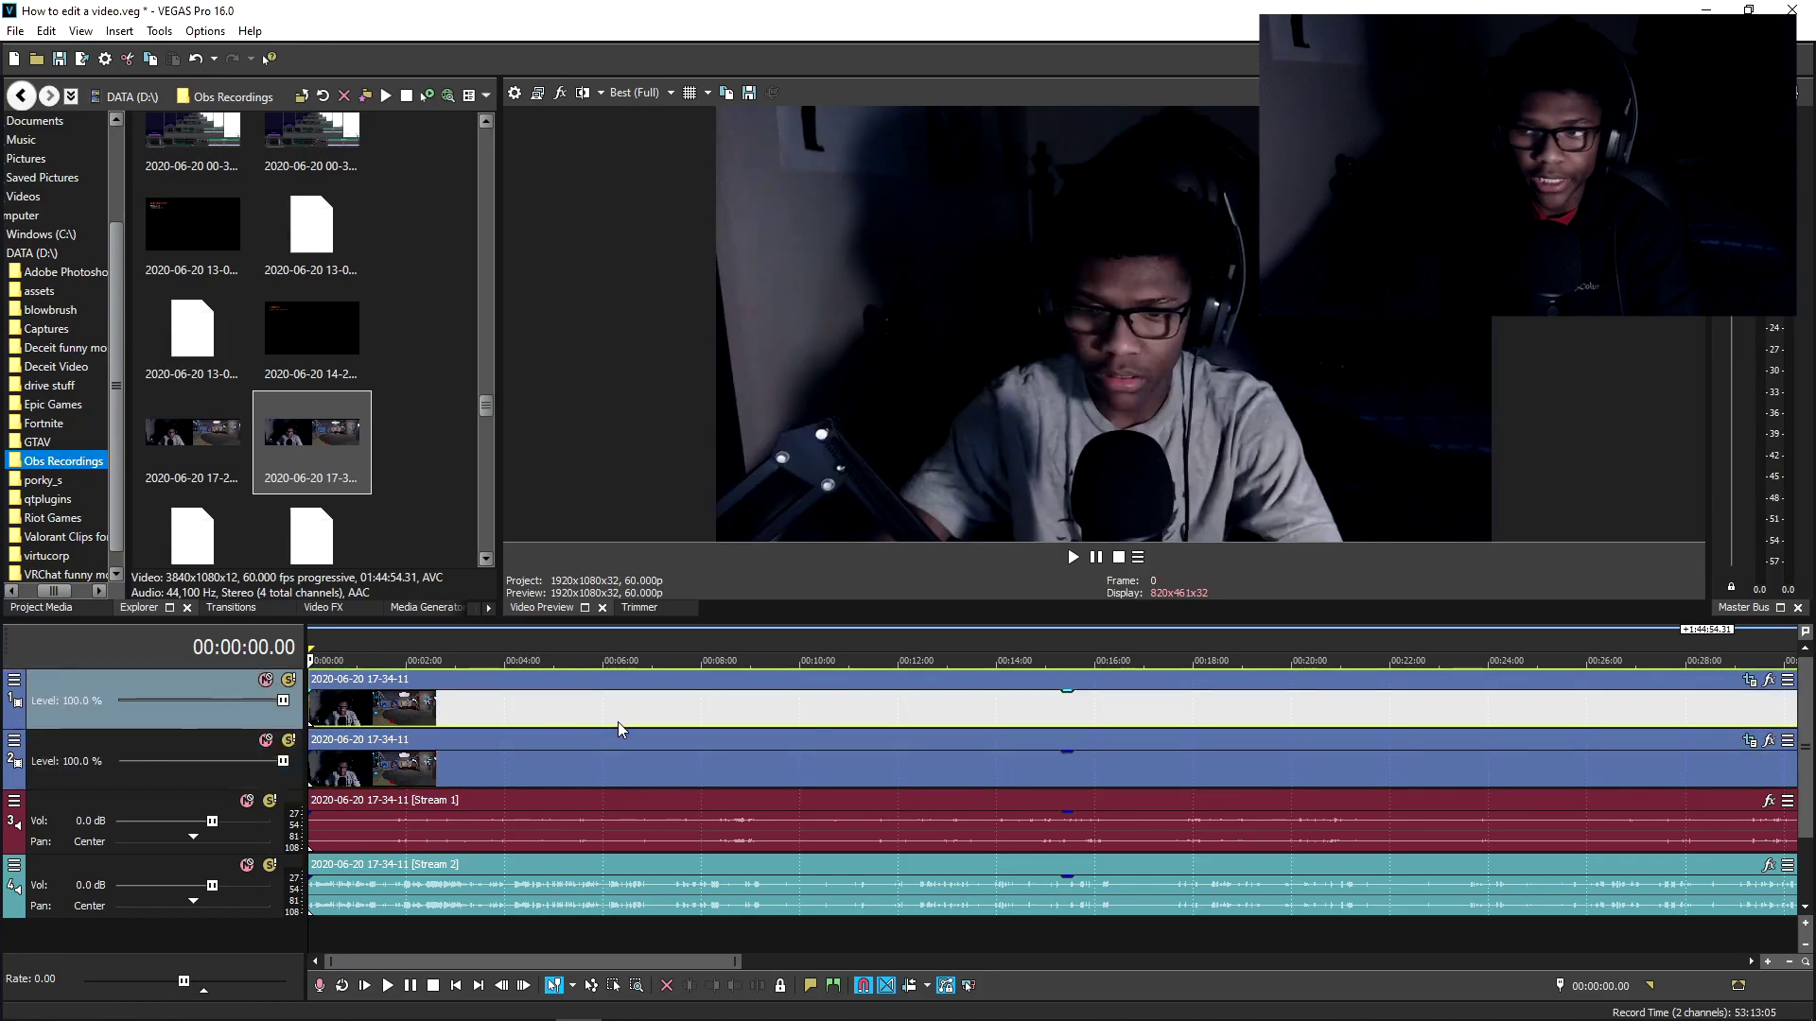
# Step: Try a free resize of the webcam event's Pan/Crop frame, undo it, and lock the aspect ratio
pyautogui.click(1750, 679)
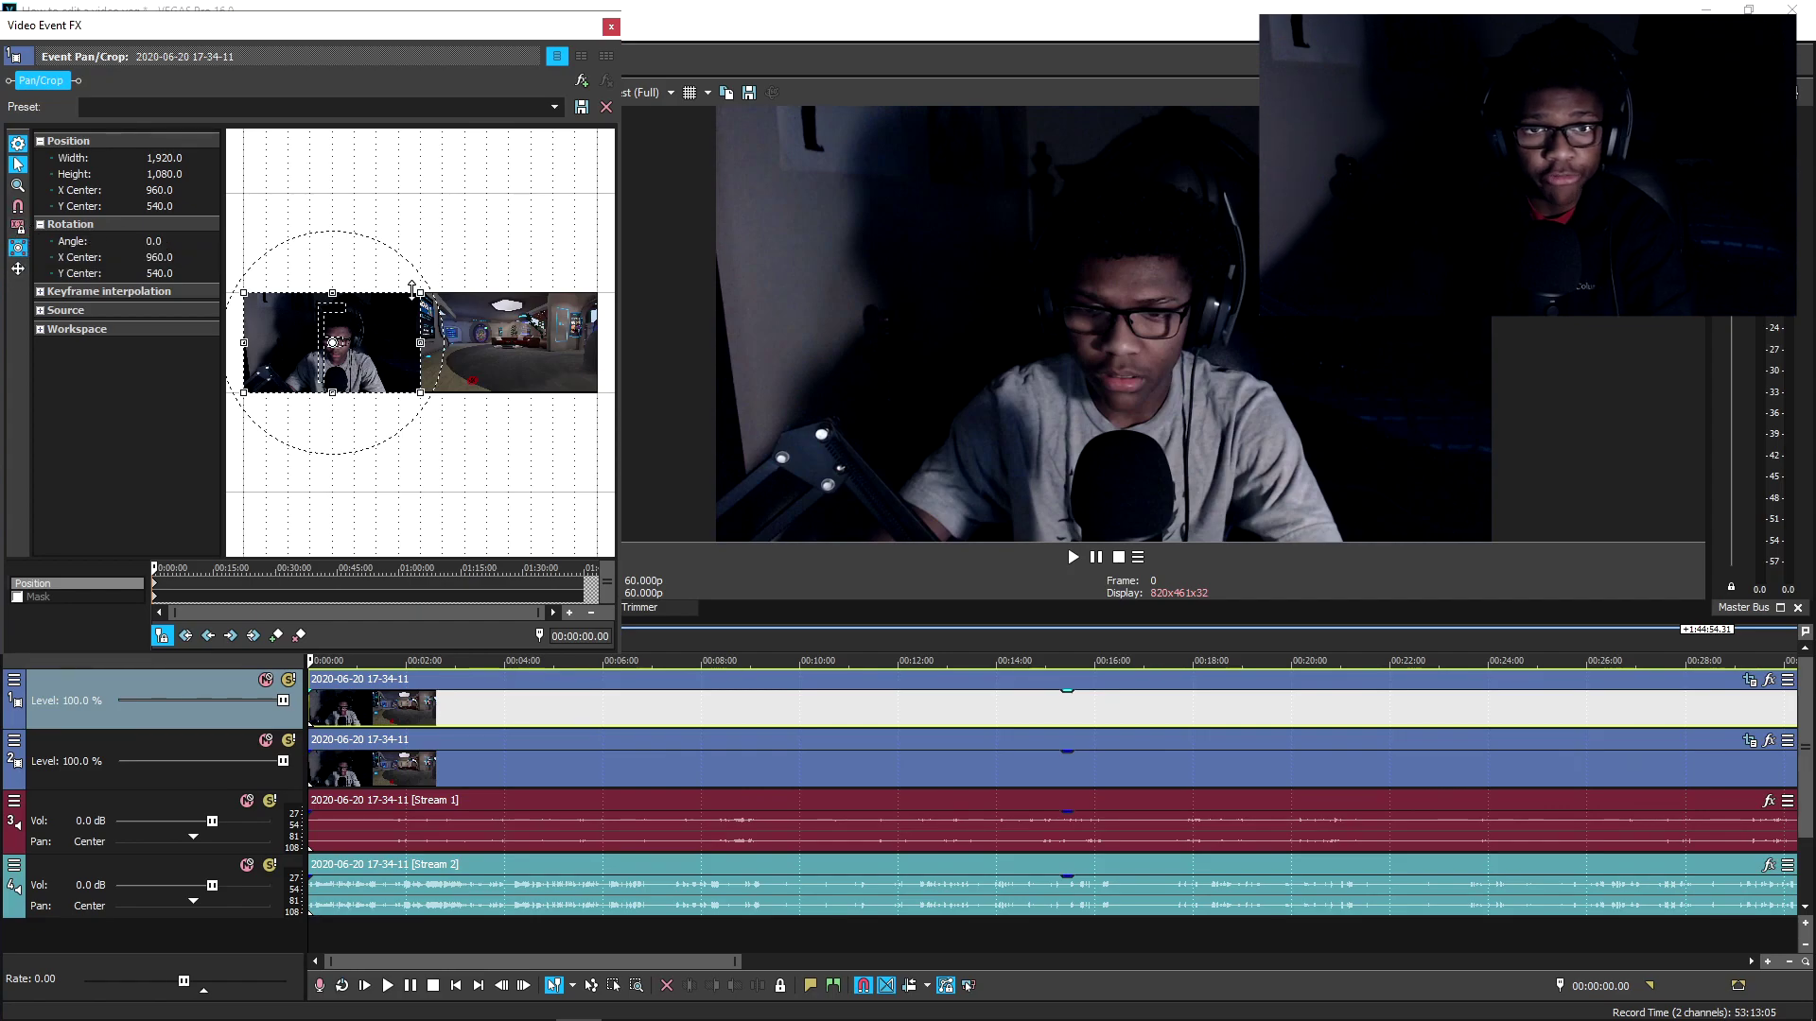
pyautogui.moveTo(420, 290)
pyautogui.mouseDown()
pyautogui.moveTo(396, 303)
pyautogui.moveTo(427, 288)
pyautogui.mouseUp()
pyautogui.moveTo(405, 413); pyautogui.dragTo(416, 303)
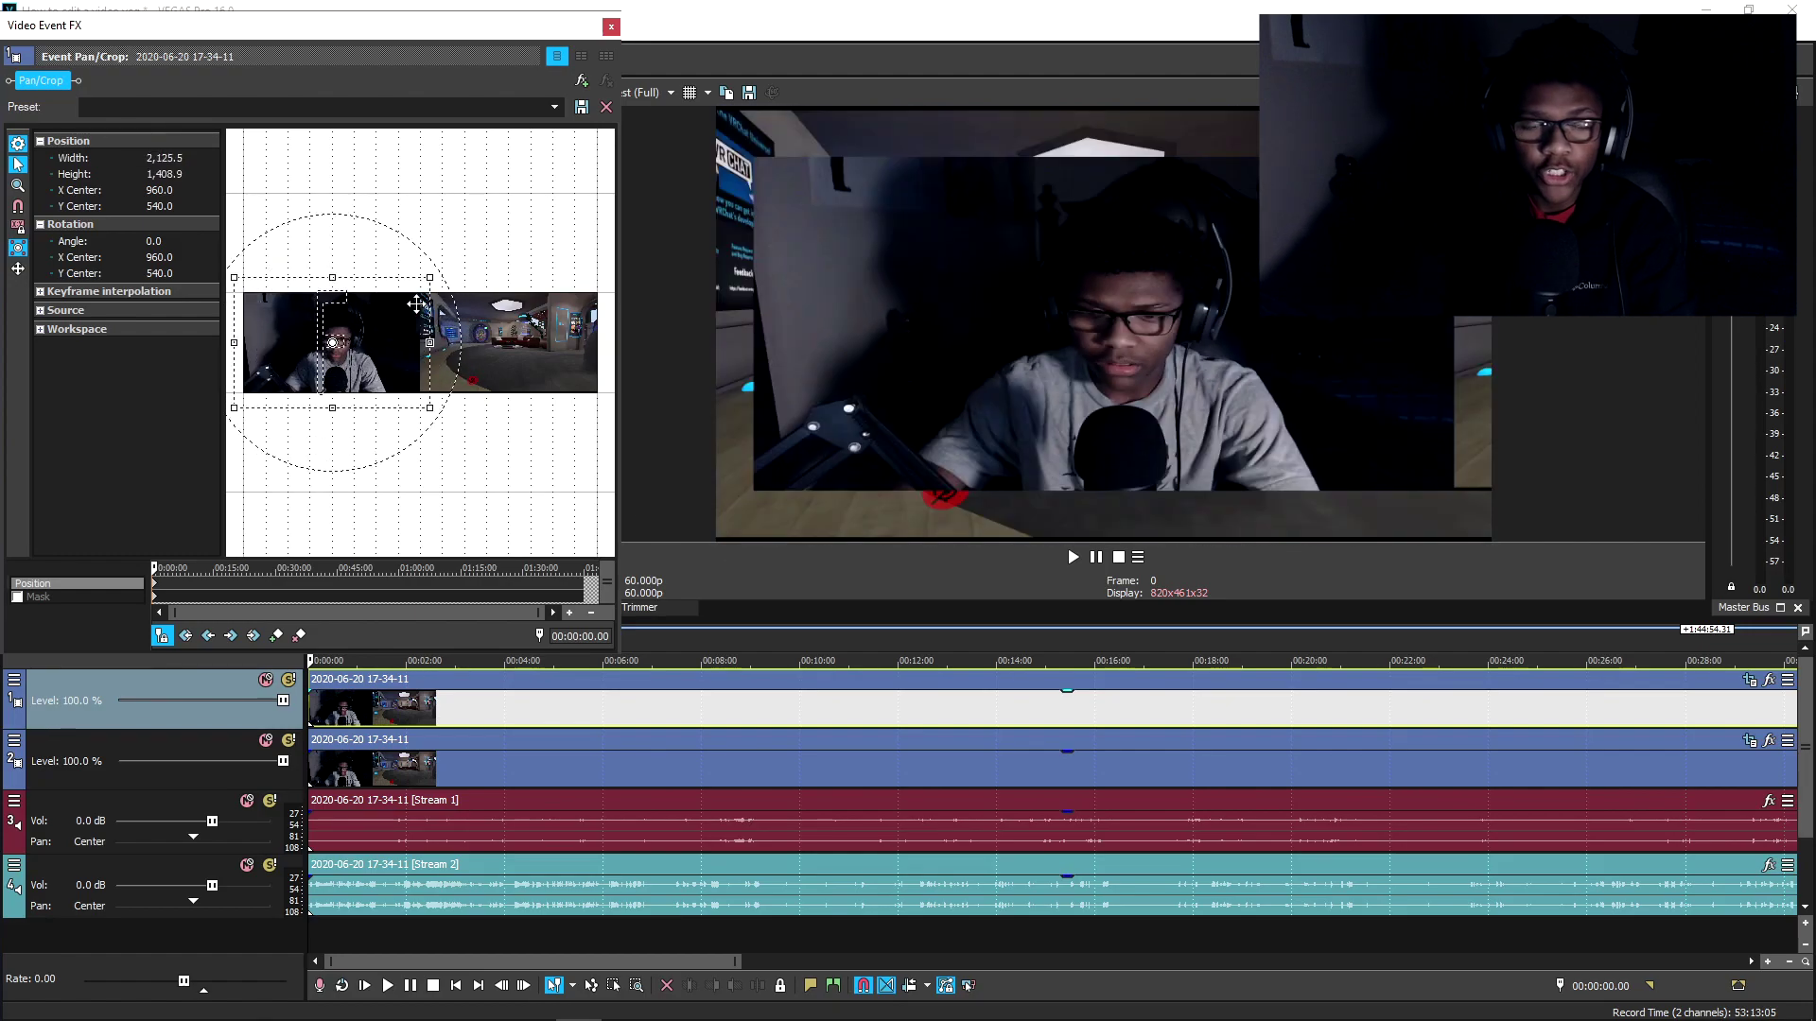
pyautogui.hotkey('ctrl', 'z')
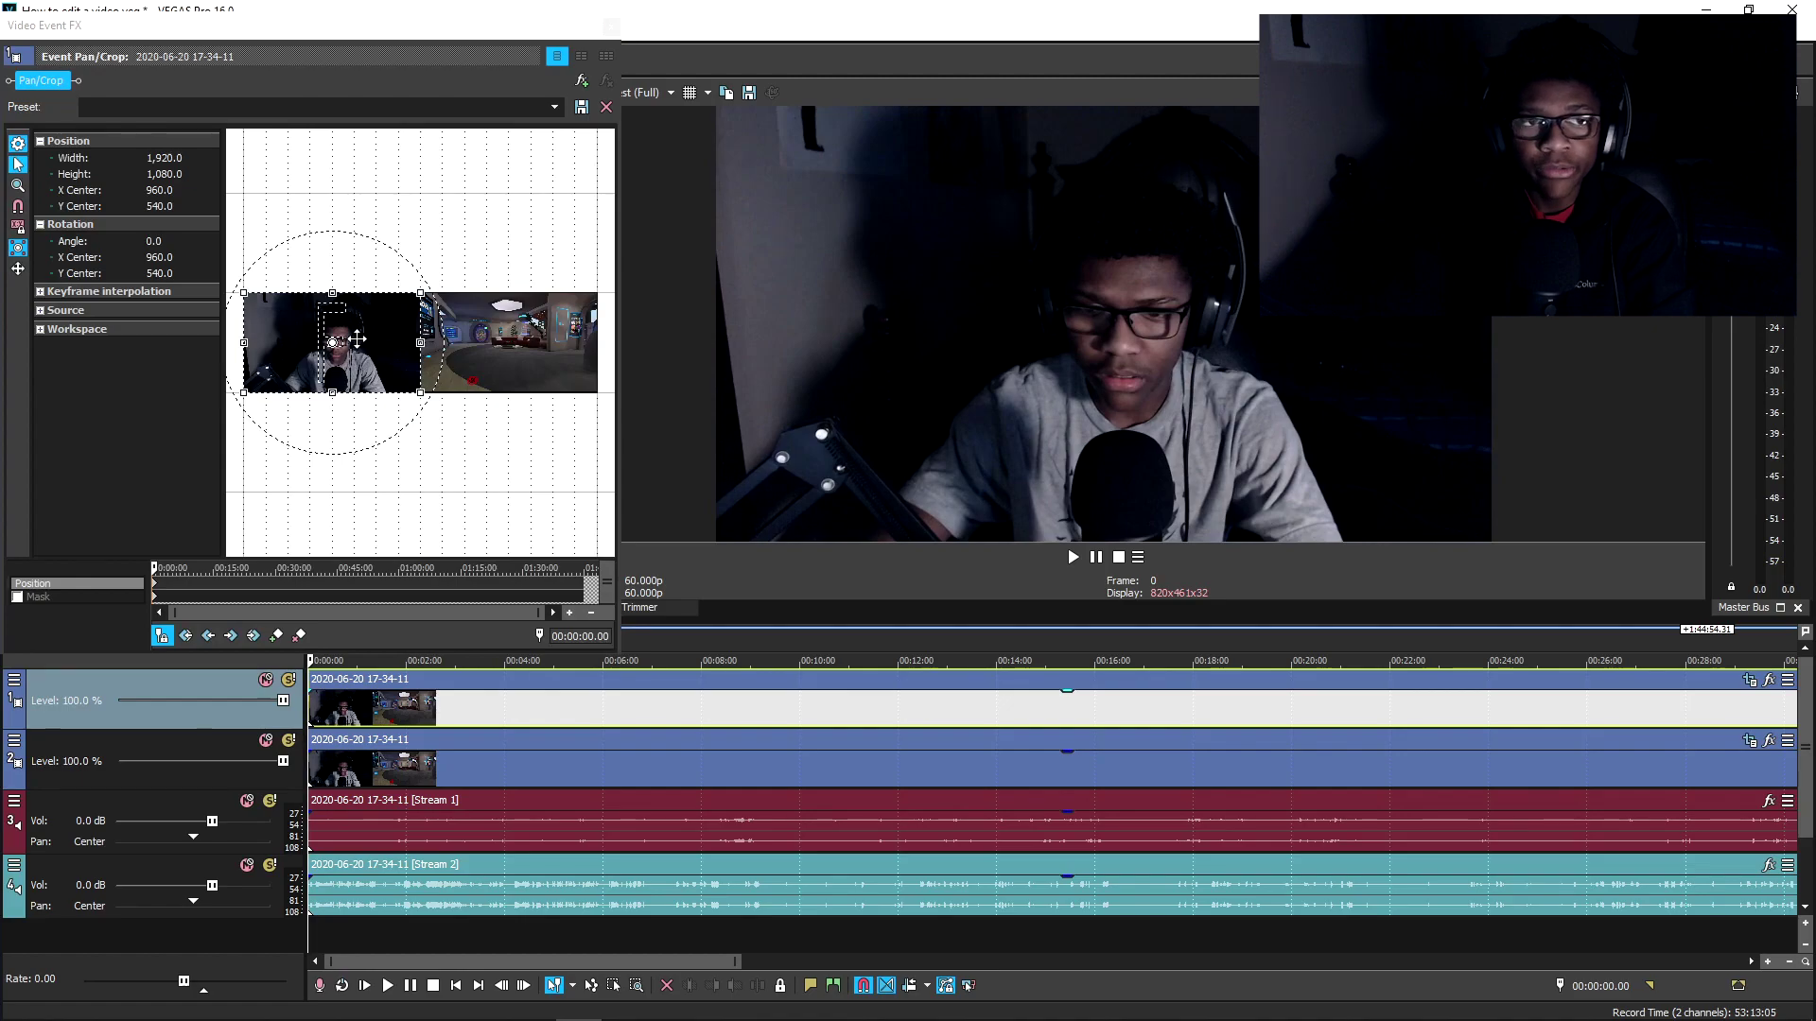
pyautogui.click(18, 226)
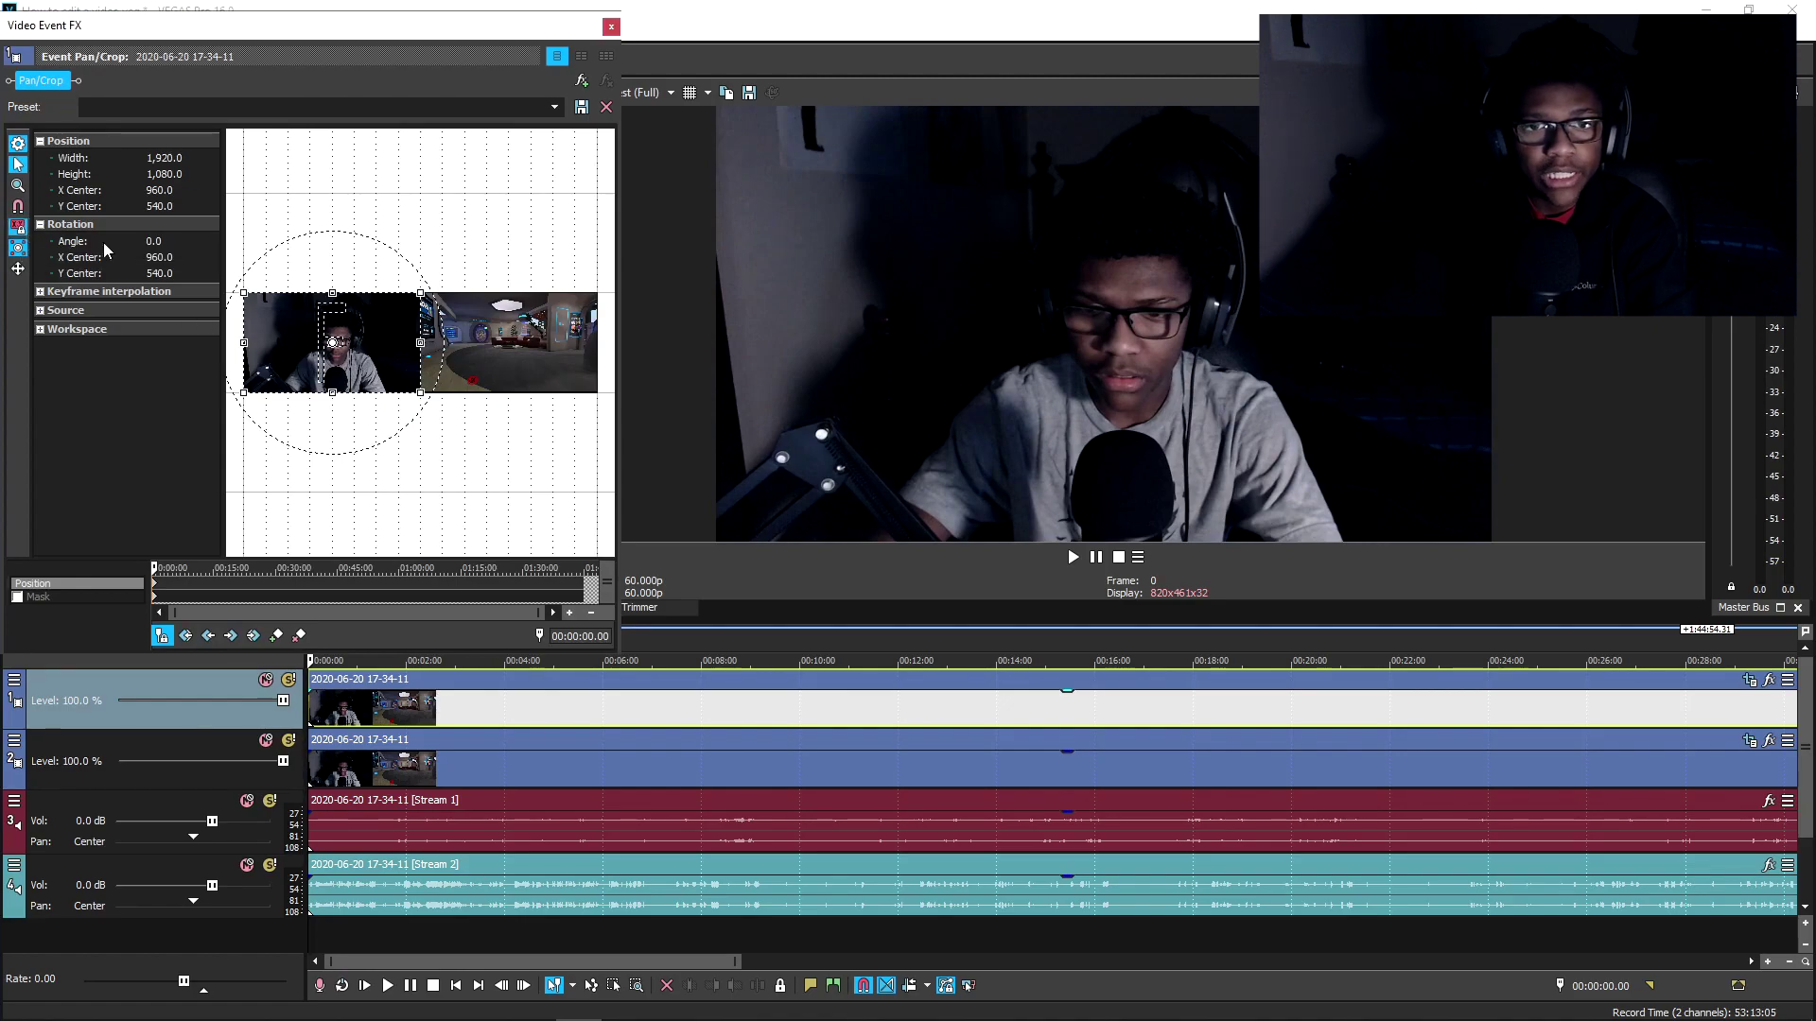
pyautogui.moveTo(431, 298)
pyautogui.mouseDown()
pyautogui.moveTo(408, 318)
pyautogui.moveTo(421, 305)
pyautogui.mouseUp()
# Step: Enable the mask on the webcam event and draw a rectangular mask around the webcam half of the recording
pyautogui.click(18, 597)
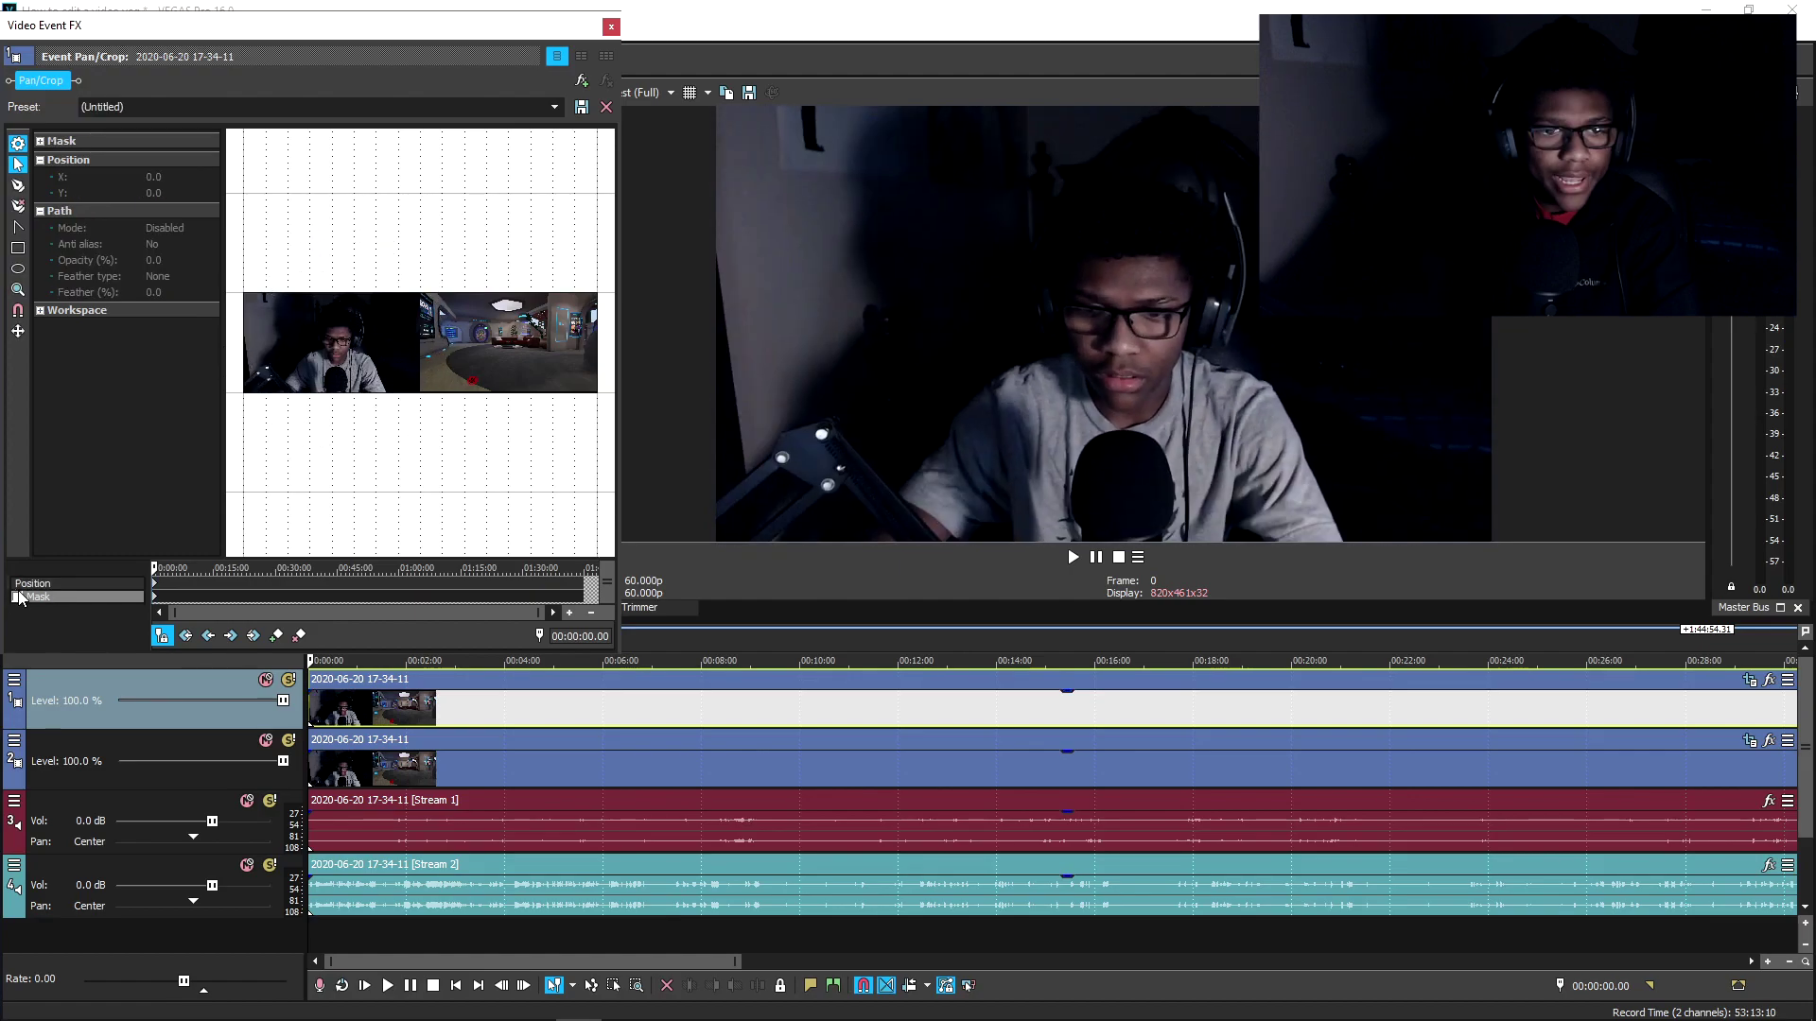
pyautogui.click(17, 597)
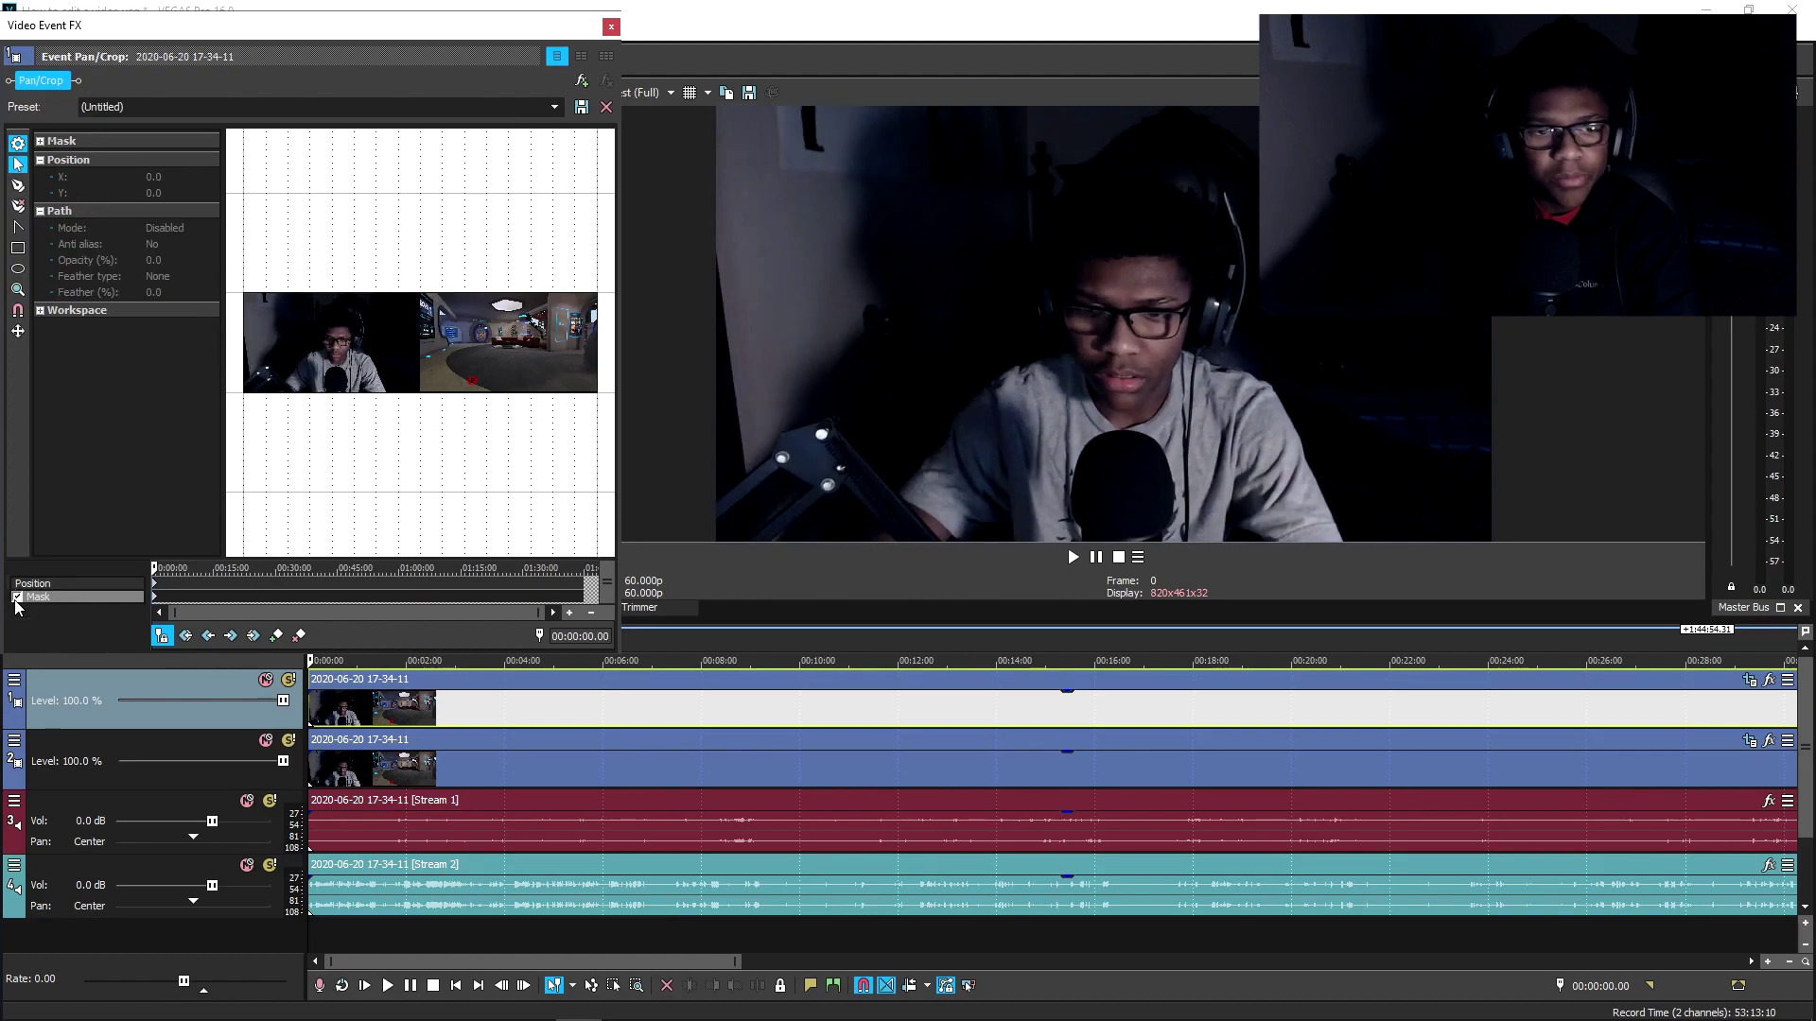
pyautogui.click(18, 248)
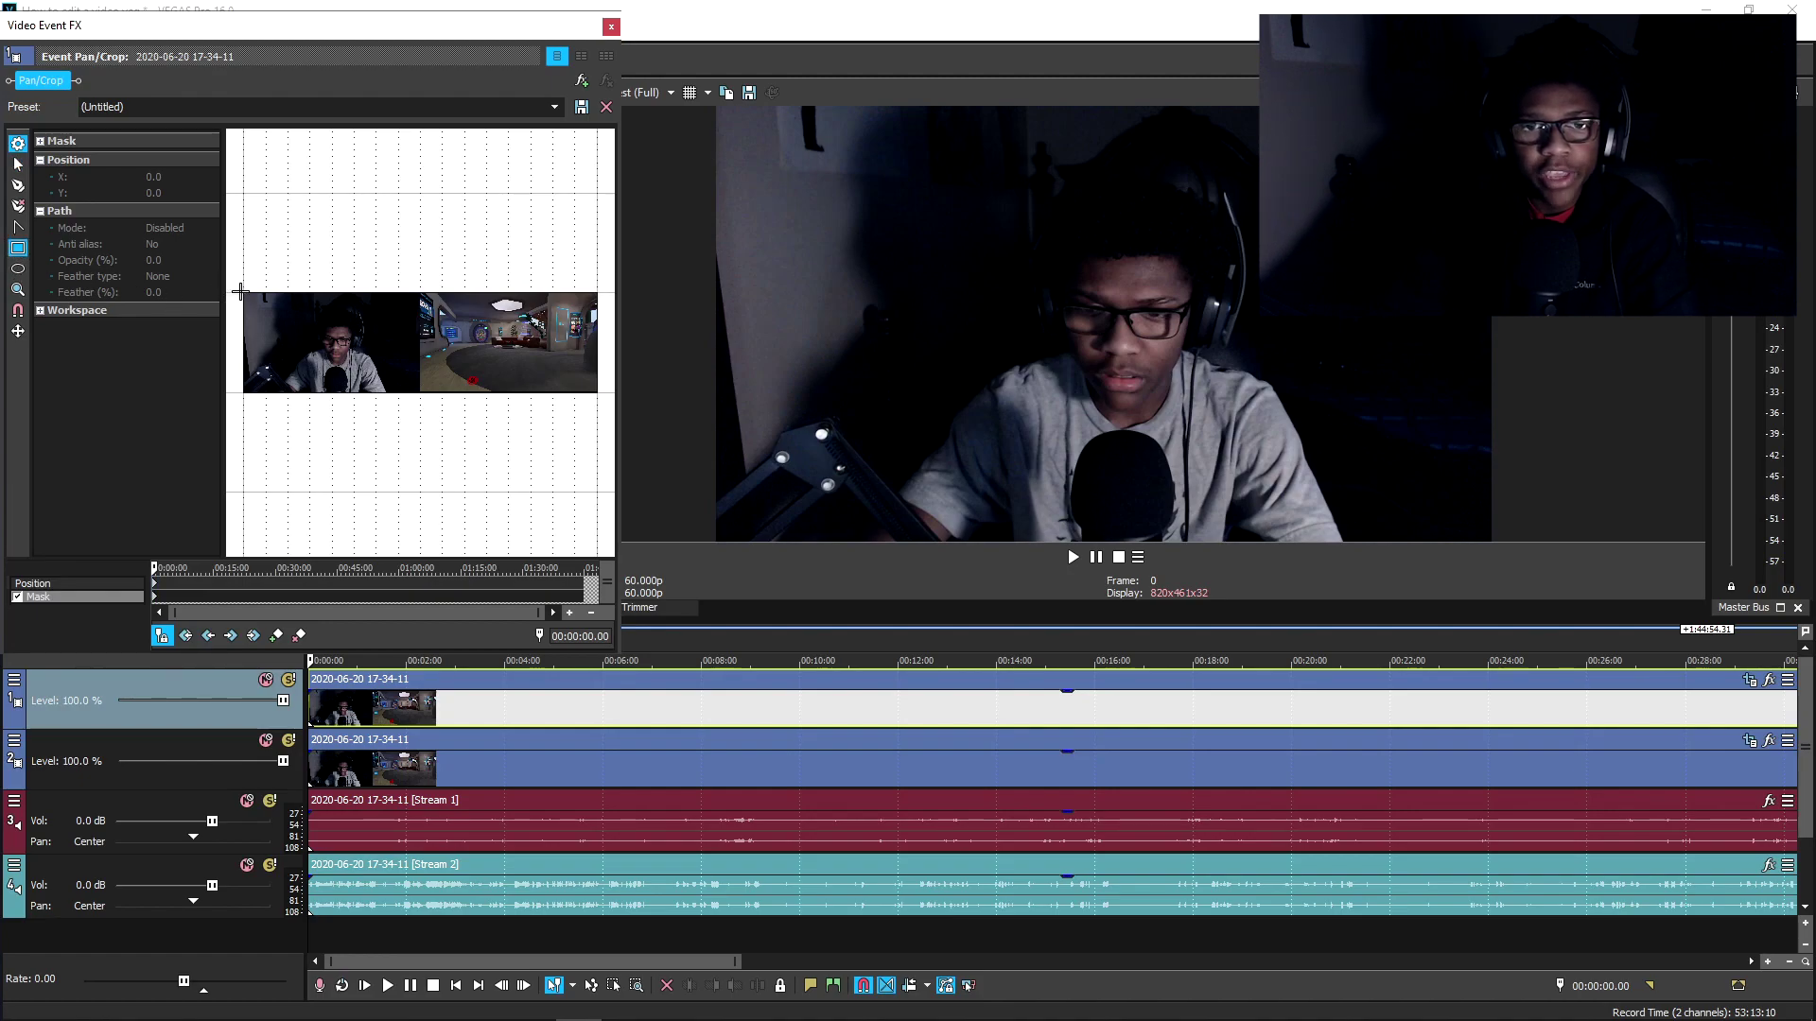
pyautogui.moveTo(240, 287); pyautogui.dragTo(417, 346)
pyautogui.scroll(8, 428, 388)
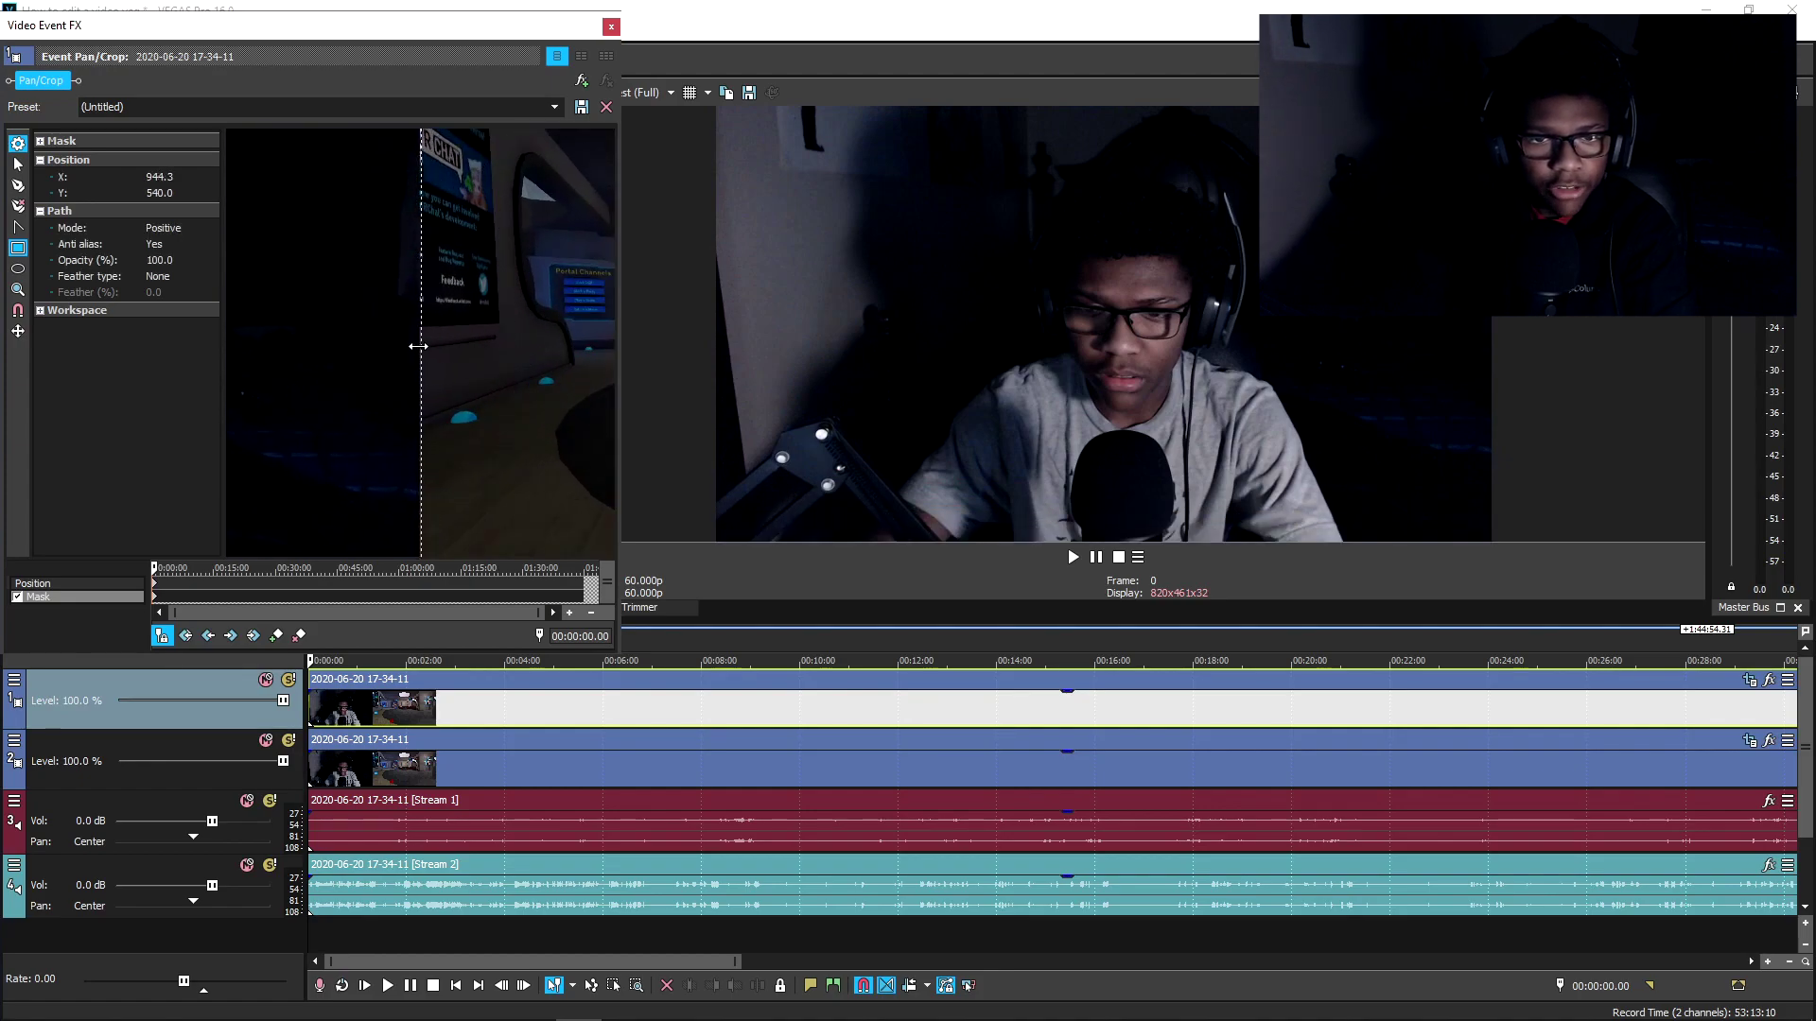
pyautogui.scroll(-8, 398, 372)
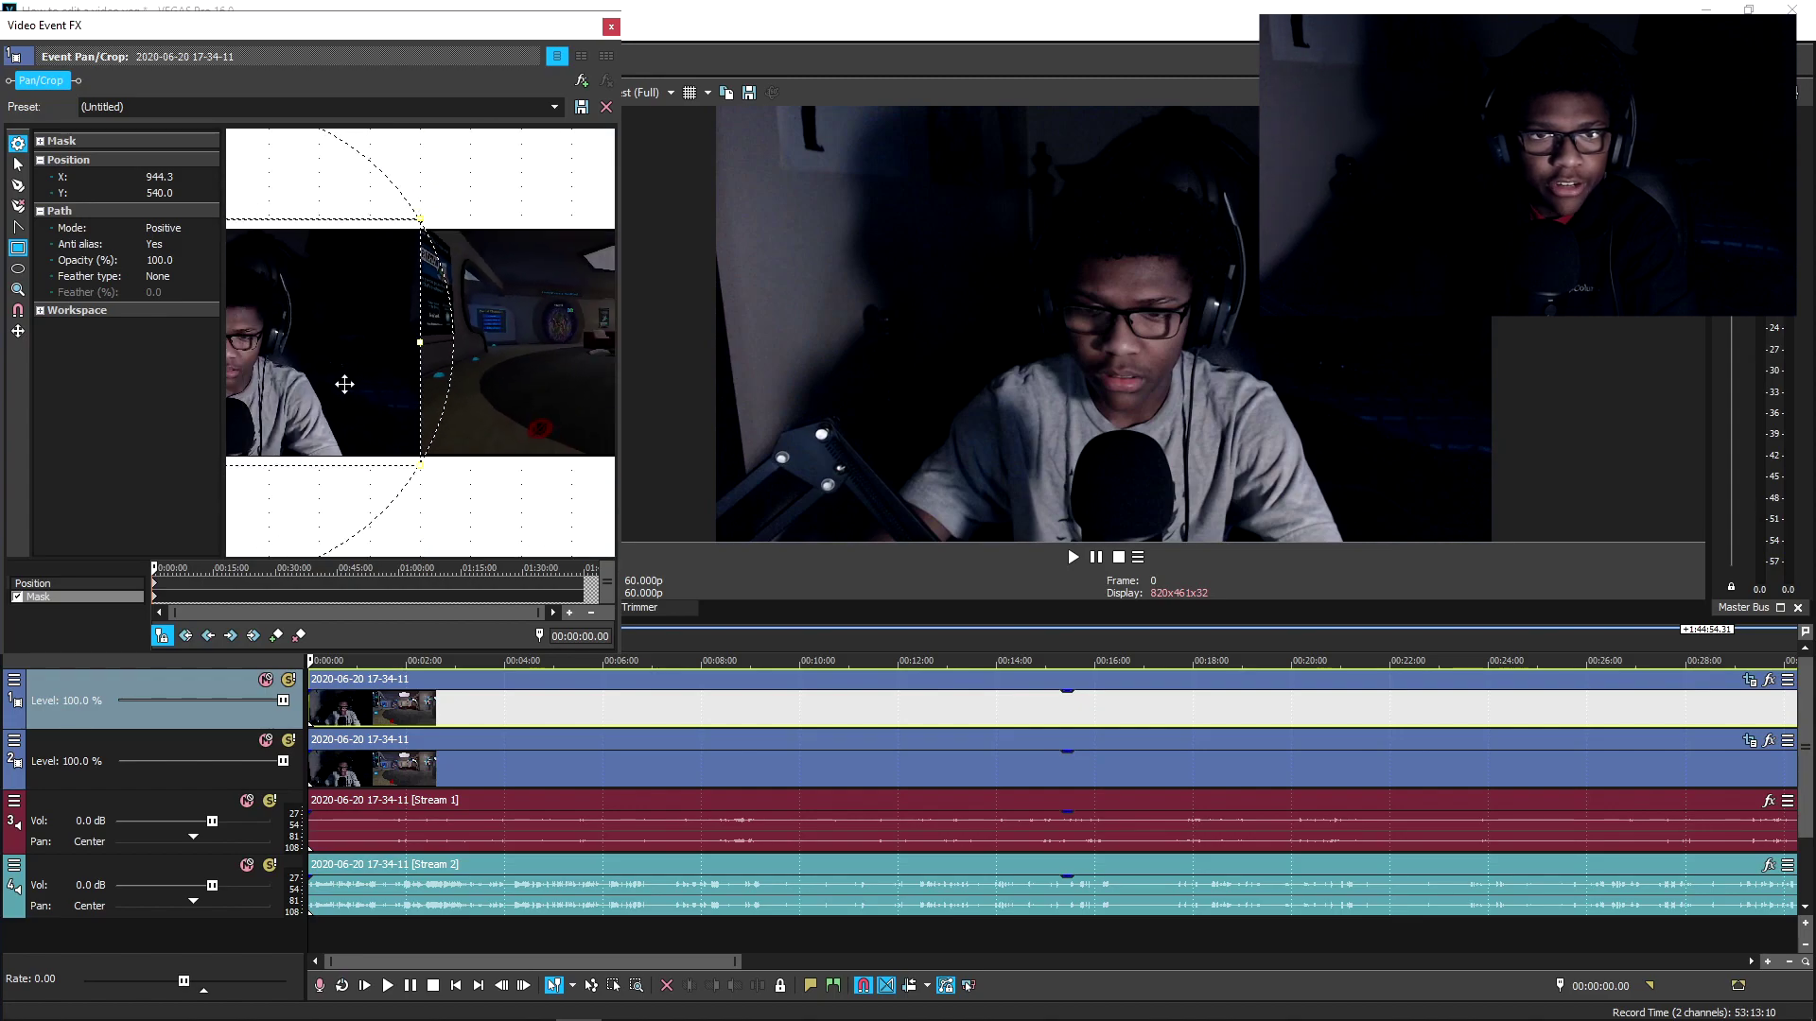
# Step: Enlarge the webcam event's Pan/Crop position frame to about 4,323 × 2,432 to shrink the webcam over the gameplay
pyautogui.click(33, 584)
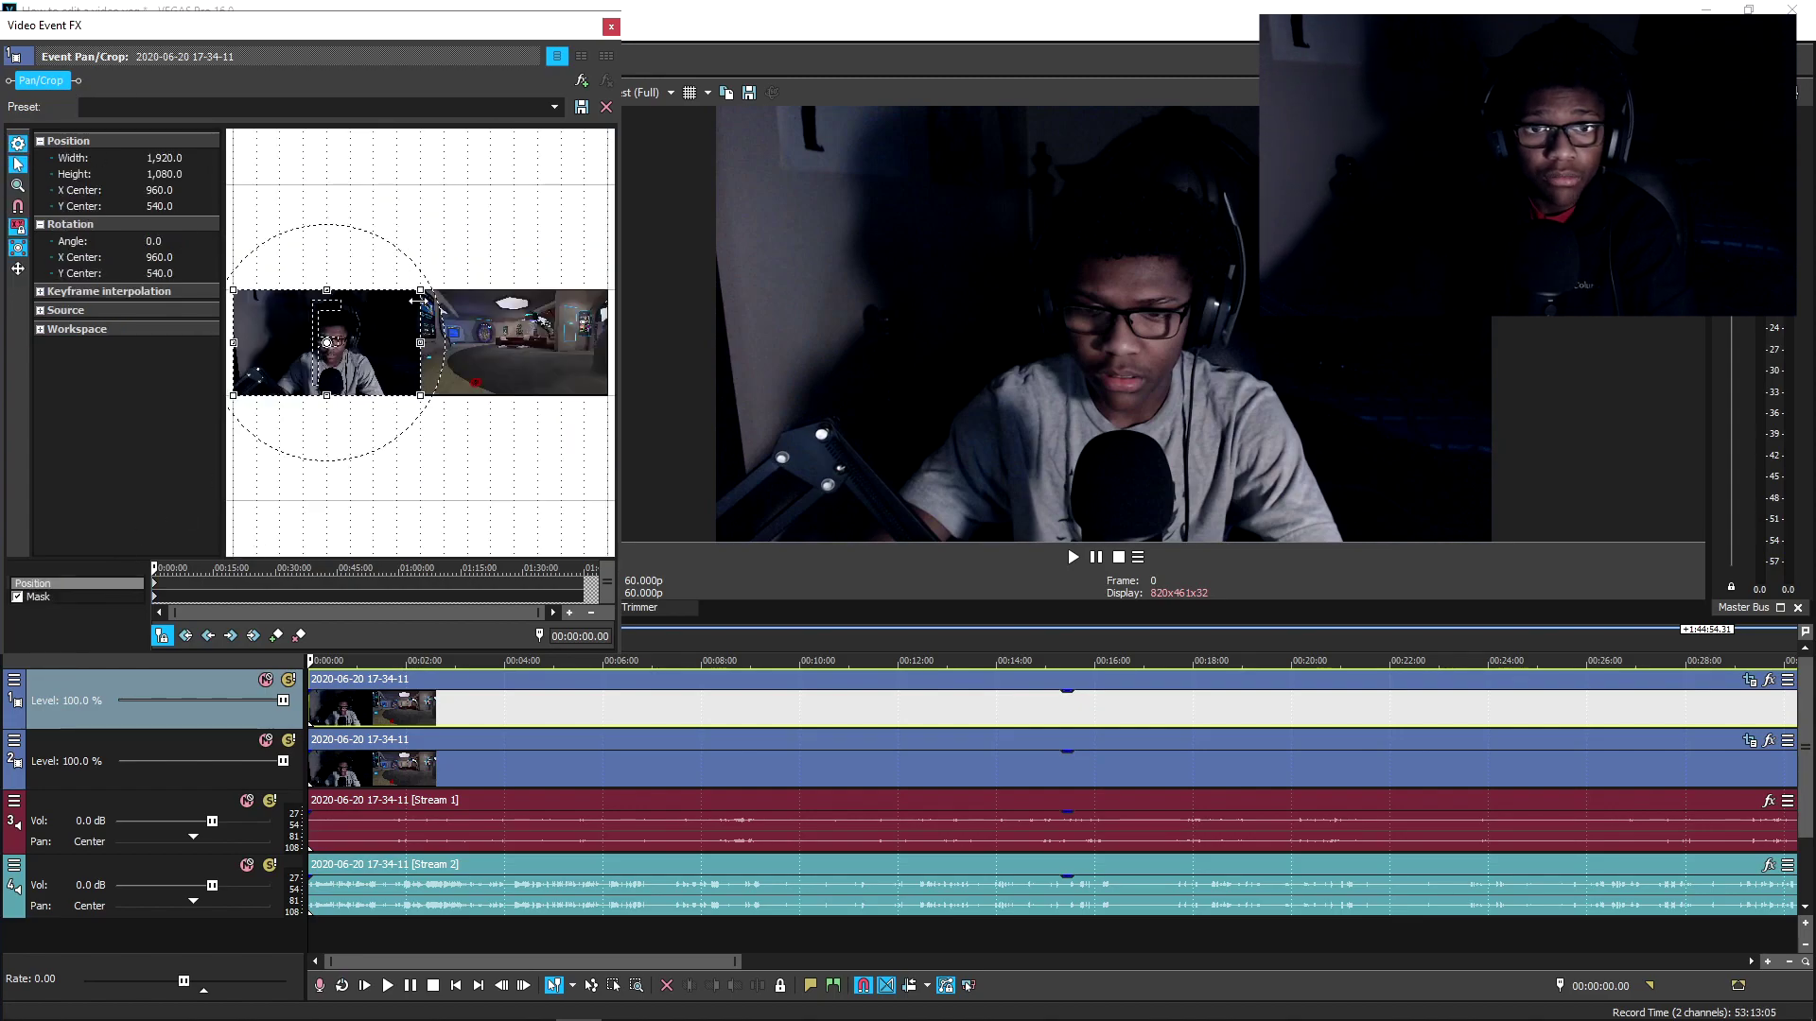
pyautogui.moveTo(419, 296); pyautogui.dragTo(537, 204)
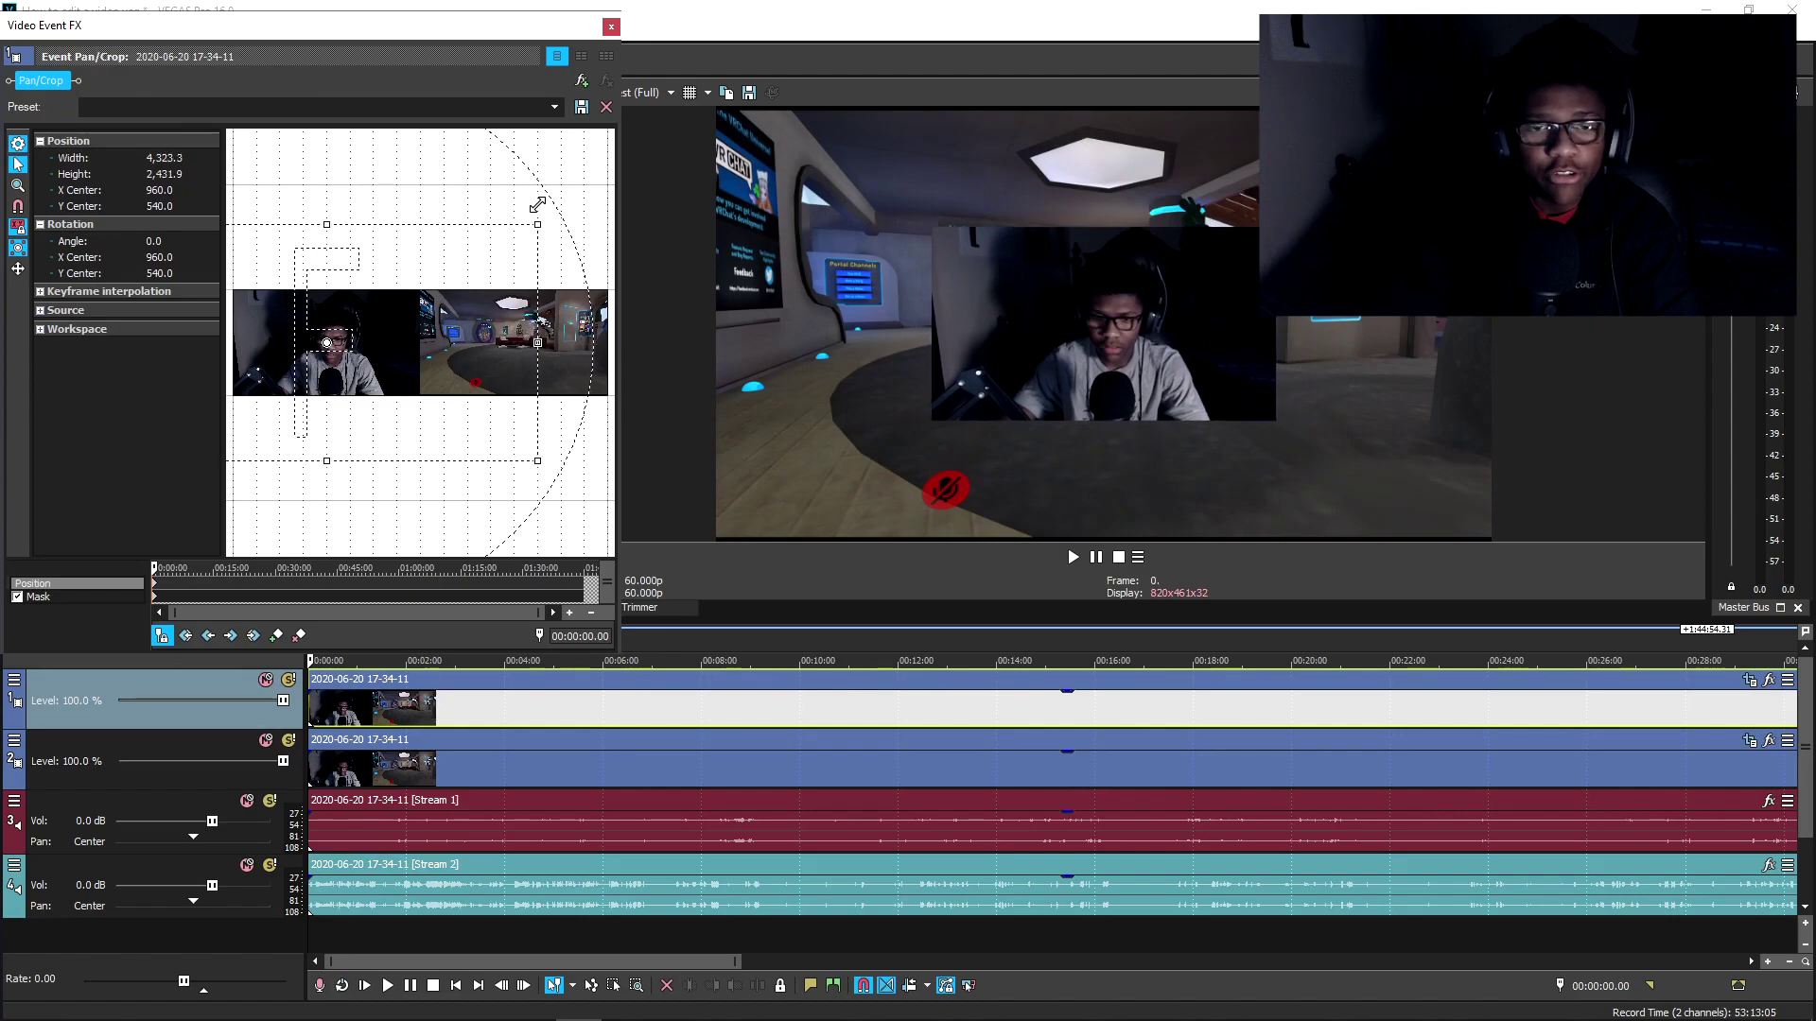
# Step: Try narrowing the rectangular mask from both sides to crop the webcam picture closer to the person
pyautogui.click(93, 599)
pyautogui.click(407, 342)
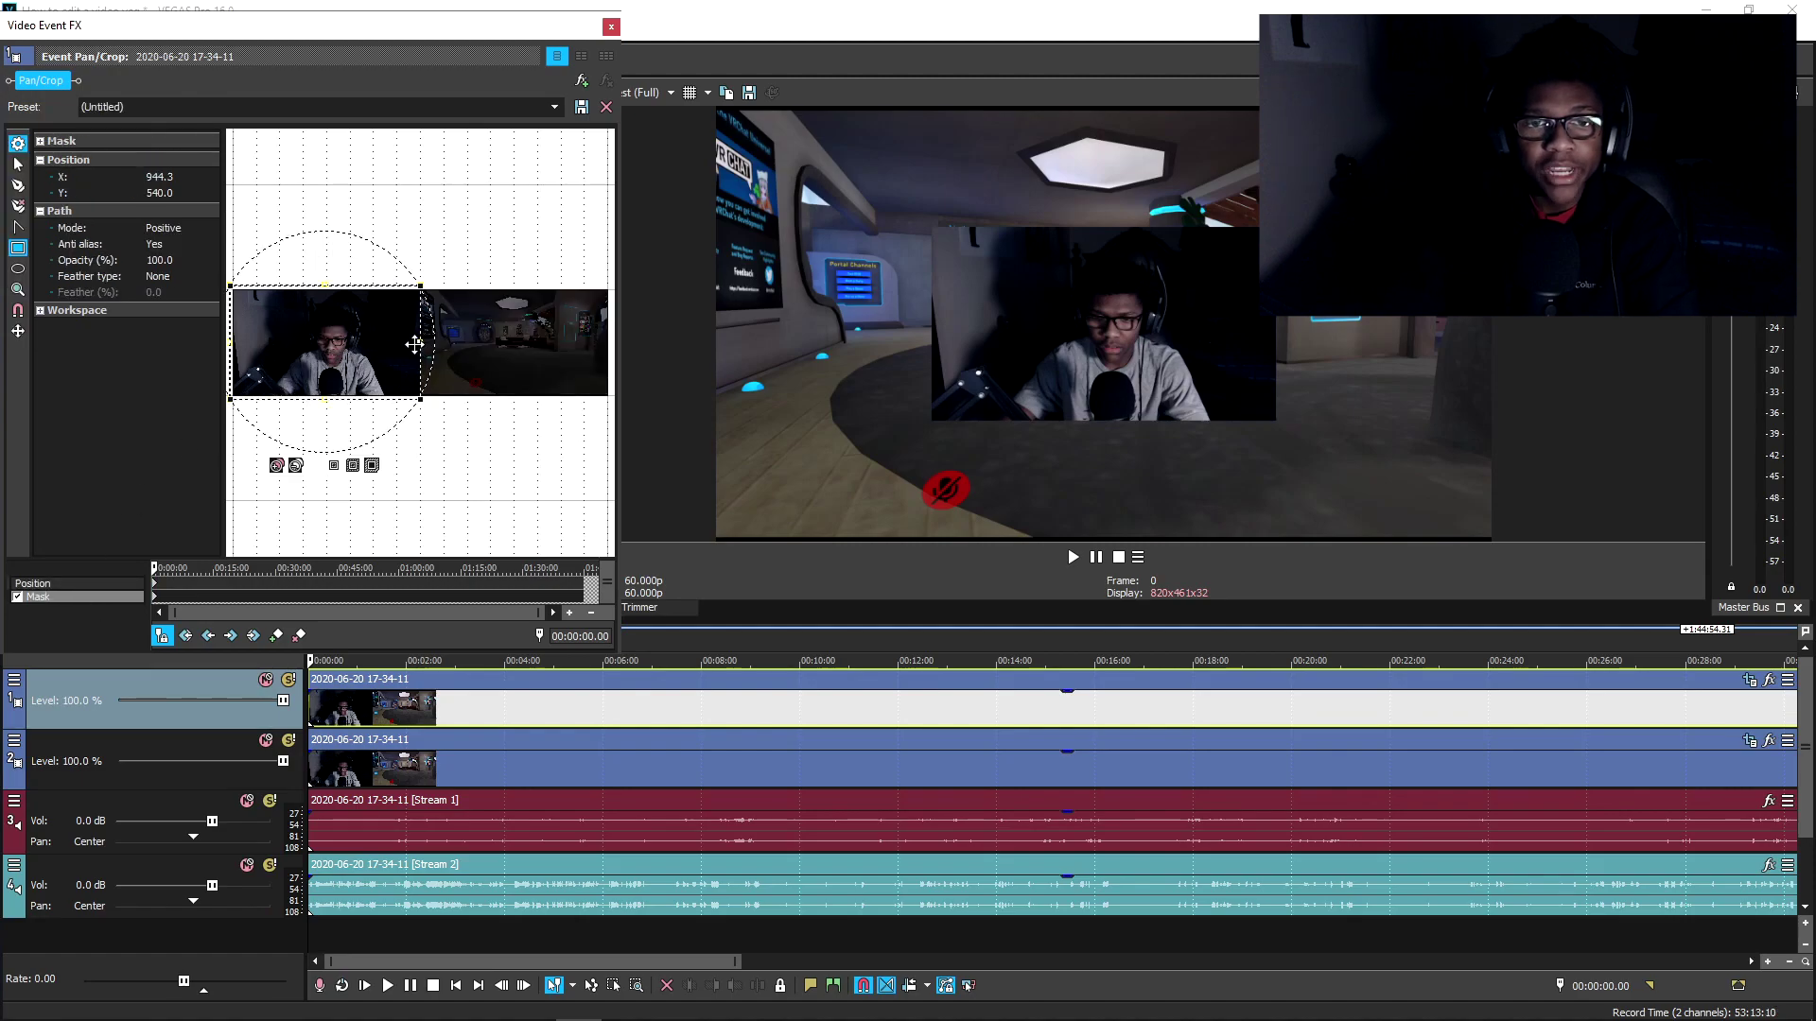
pyautogui.moveTo(419, 343); pyautogui.dragTo(386, 343)
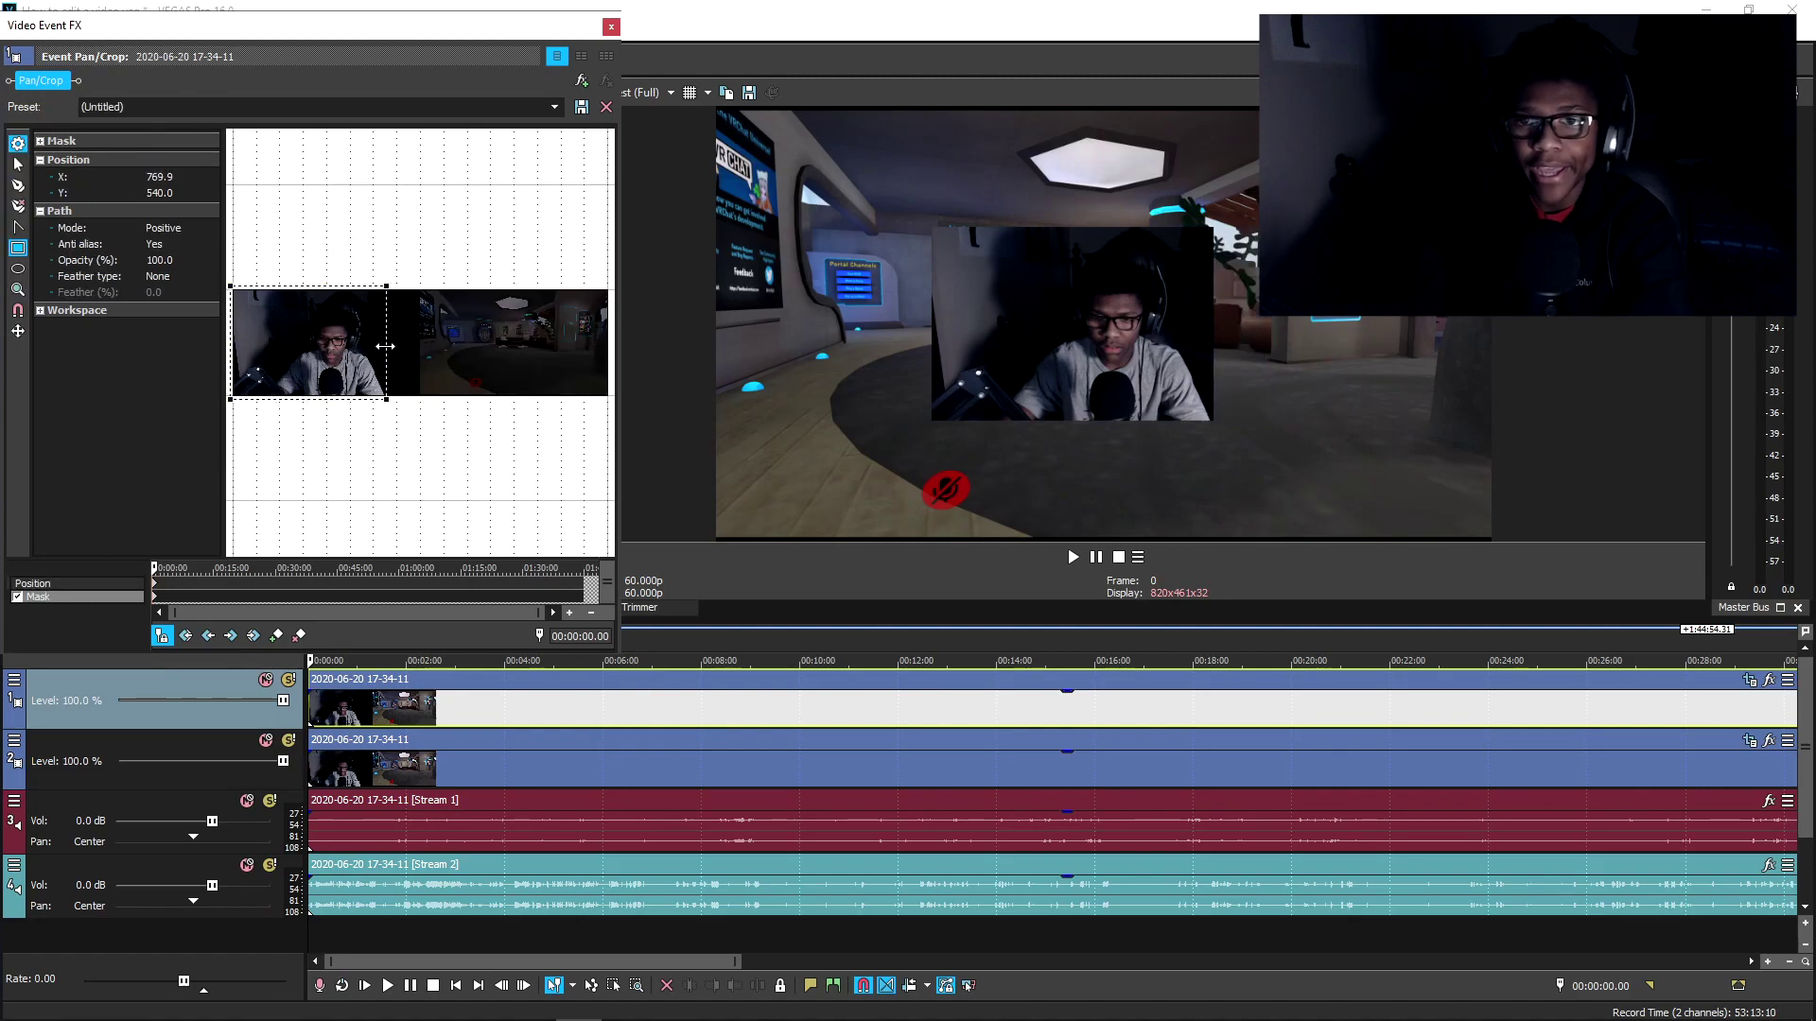
pyautogui.scroll(-1, 255, 369)
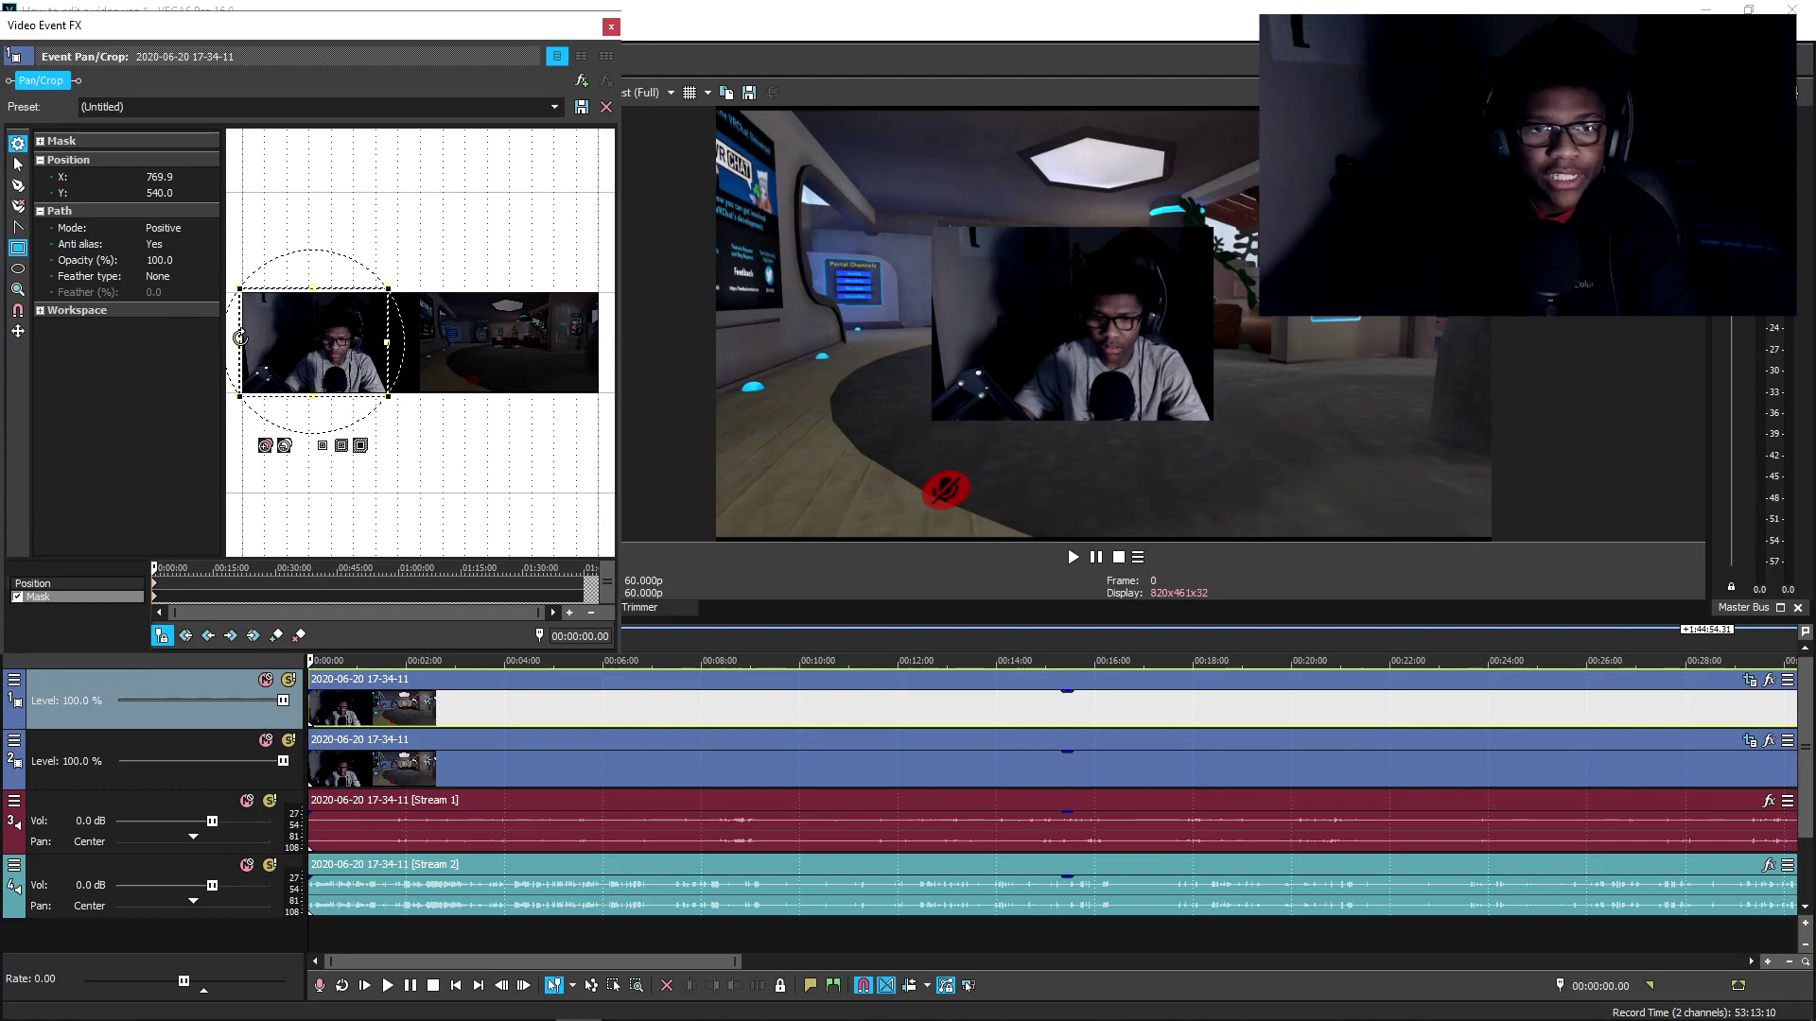
pyautogui.moveTo(240, 344); pyautogui.dragTo(282, 335)
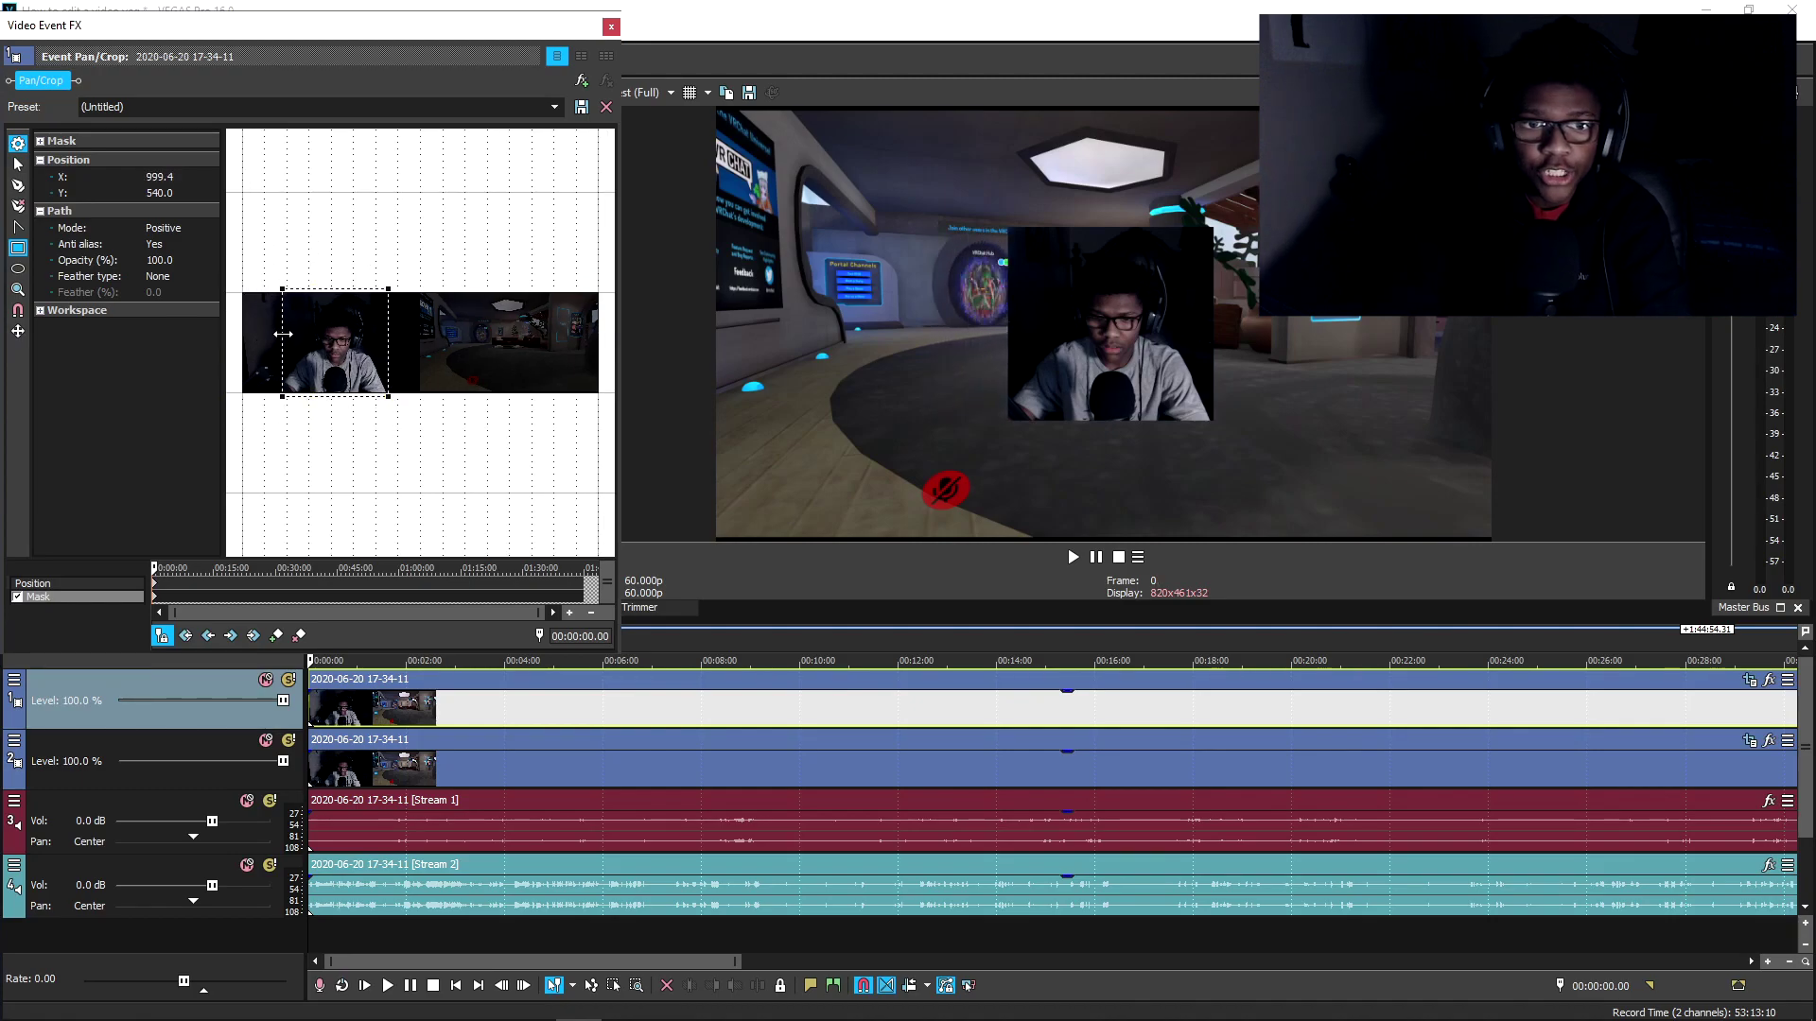
# Step: Enlarge the position frame to about 5,593 × 3,146, place the webcam in the picture's upper-left corner, and close the settings
pyautogui.click(32, 584)
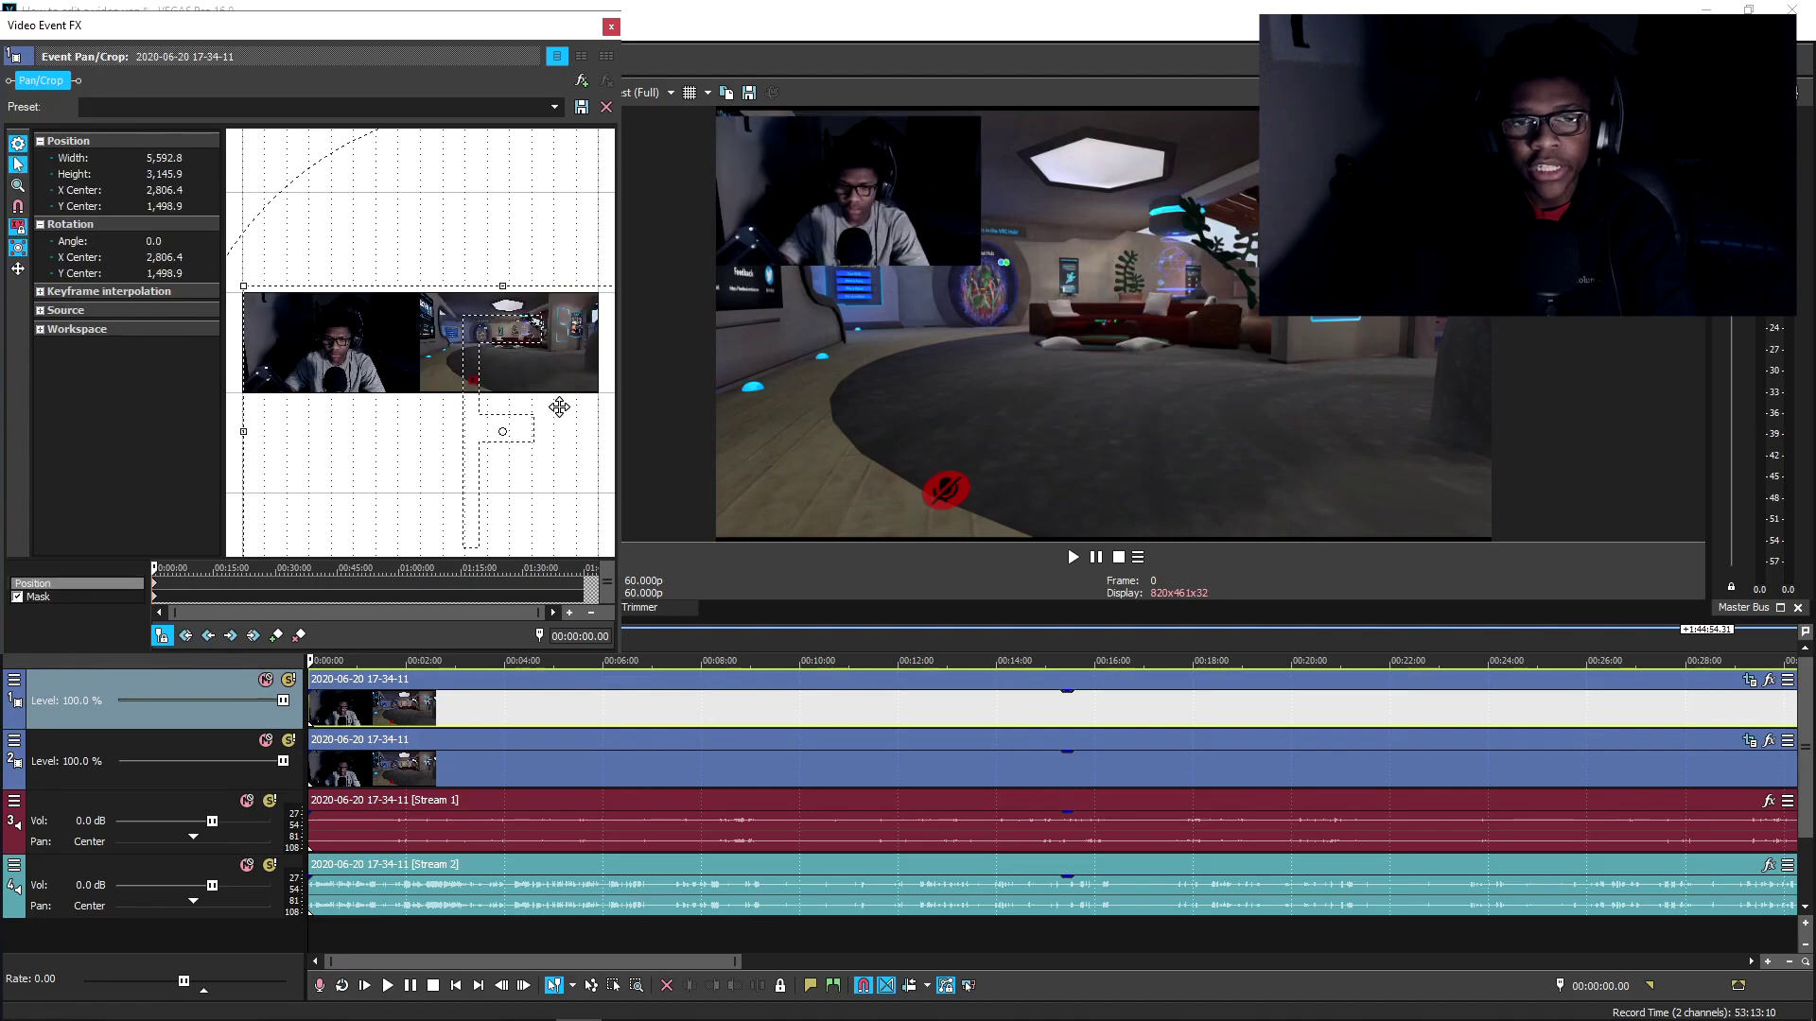
pyautogui.moveTo(559, 407); pyautogui.dragTo(558, 405)
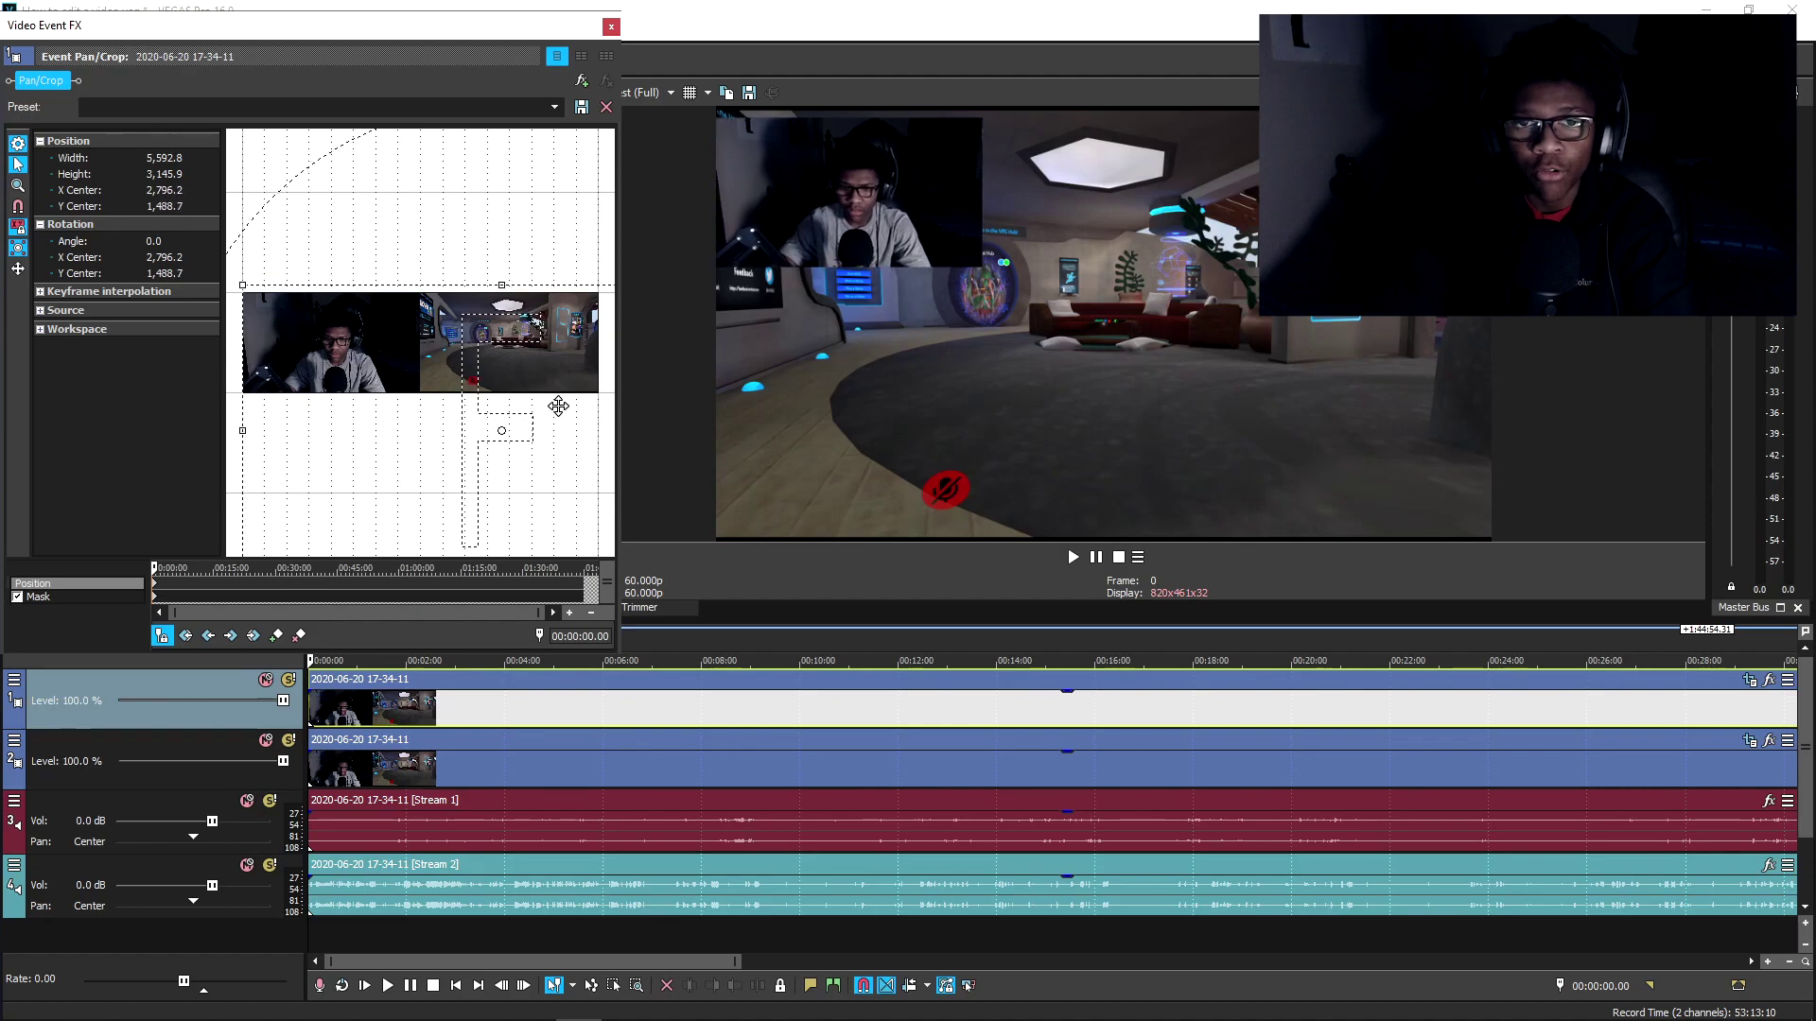
pyautogui.click(611, 26)
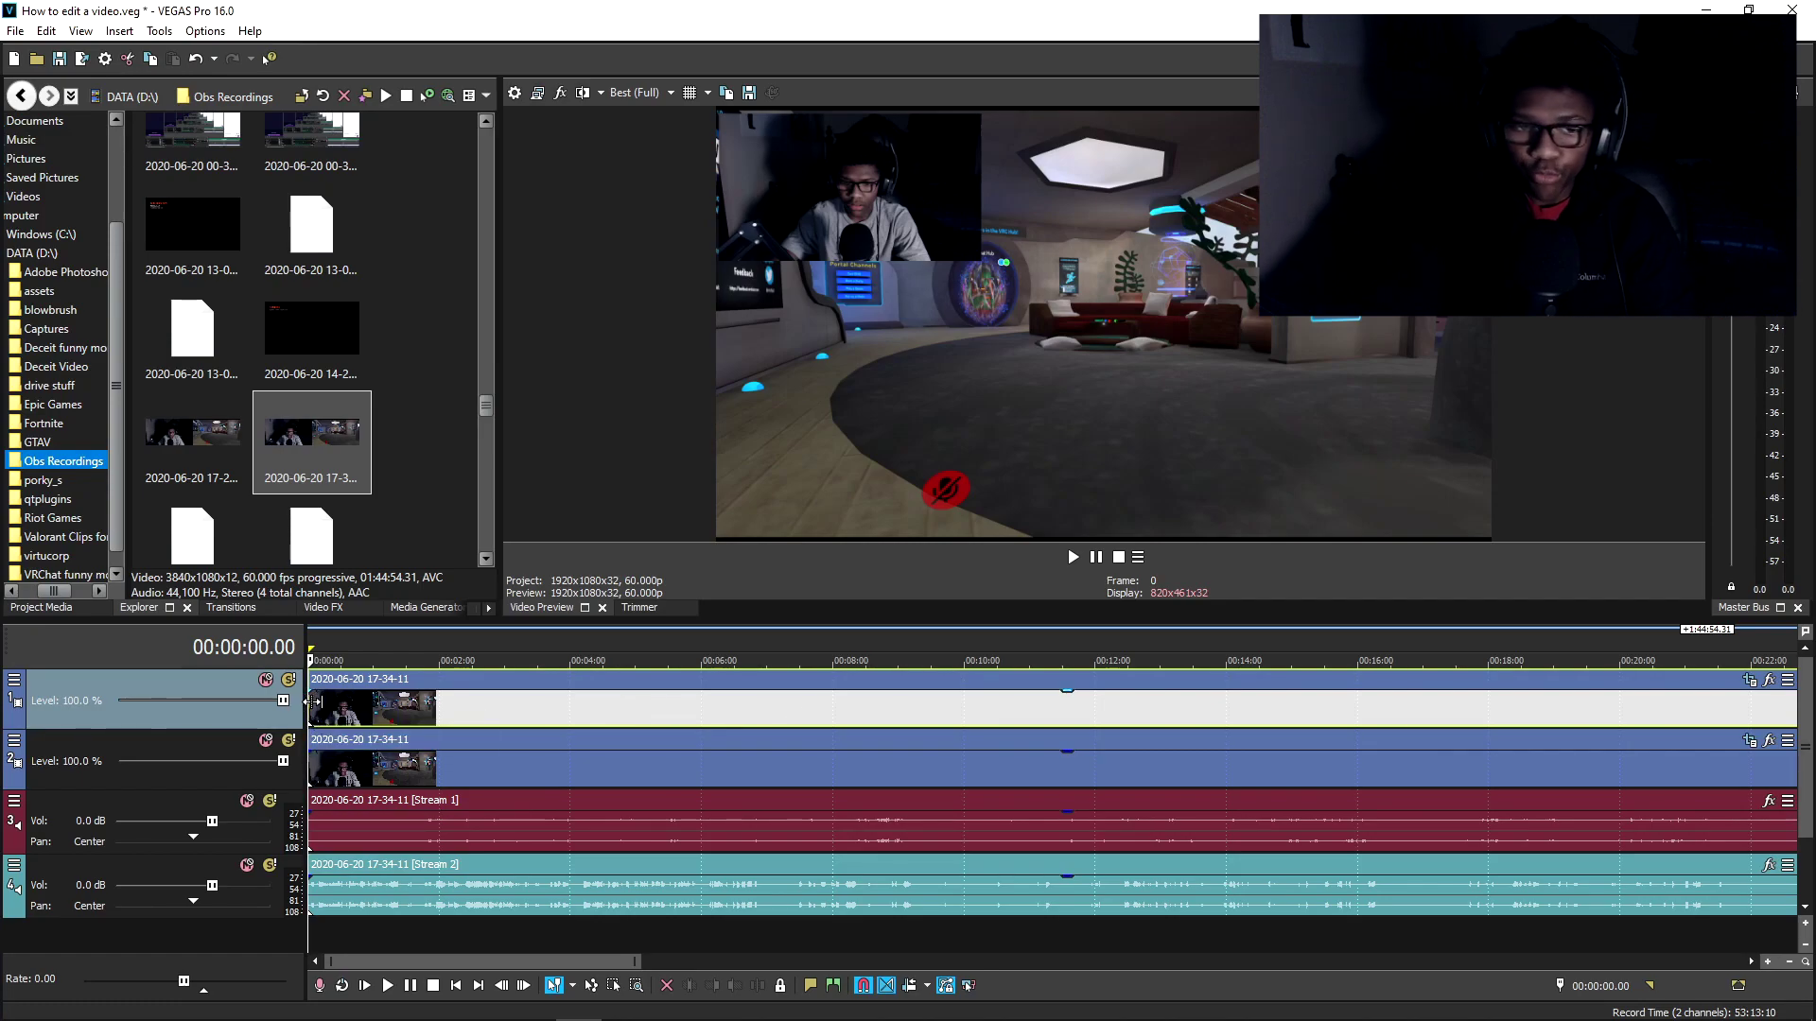
# Step: Open Track Motion for the webcam track and enable its 2D Glow
pyautogui.click(14, 681)
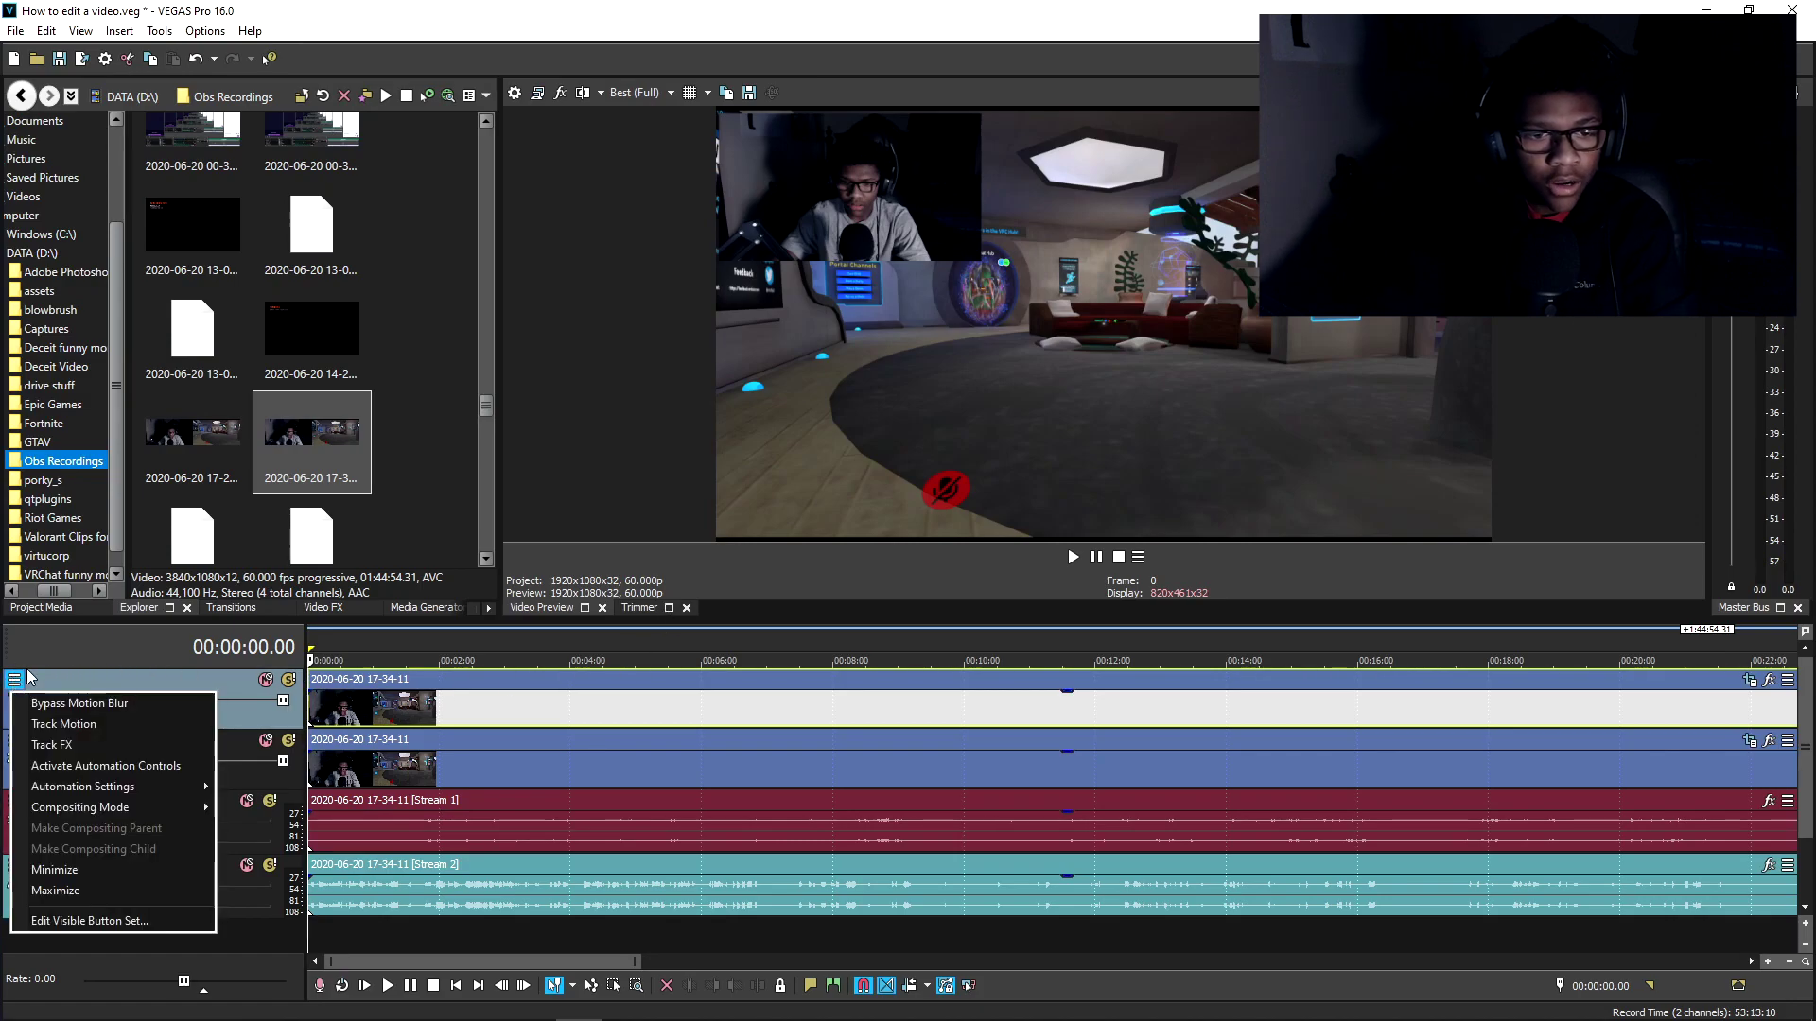
pyautogui.click(96, 725)
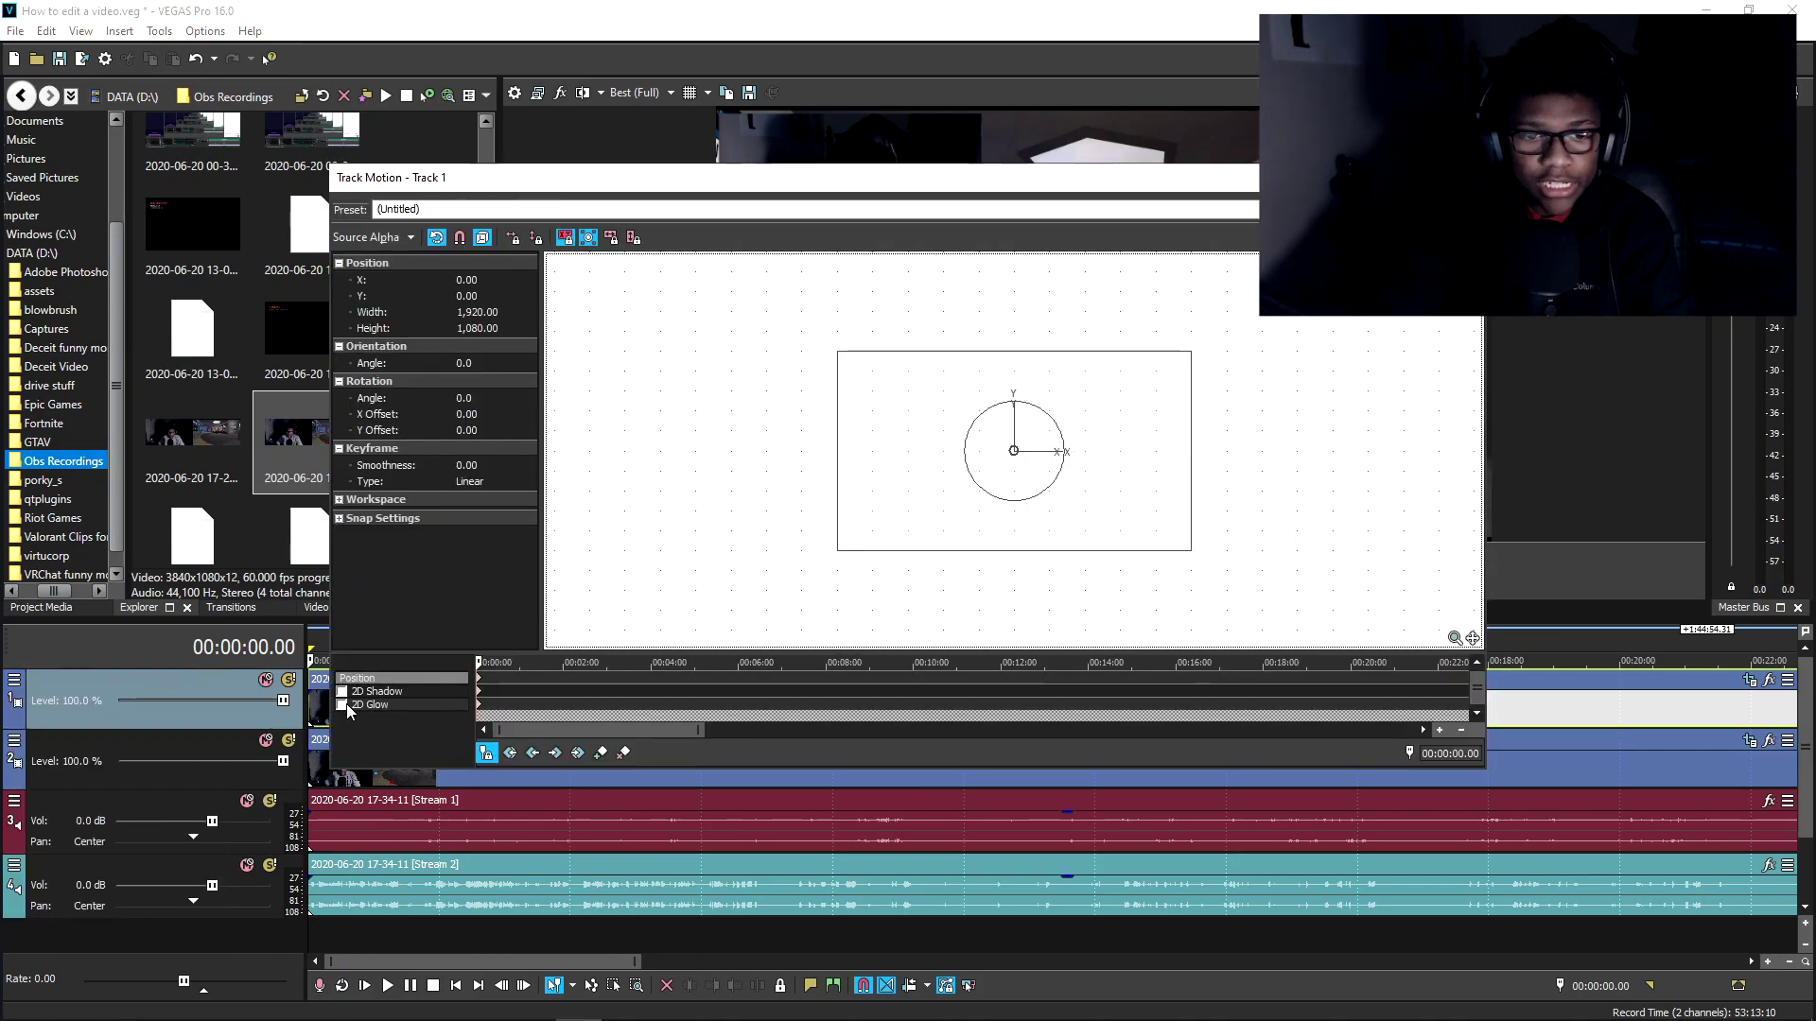
pyautogui.moveTo(664, 178); pyautogui.dragTo(565, 405)
pyautogui.click(248, 930)
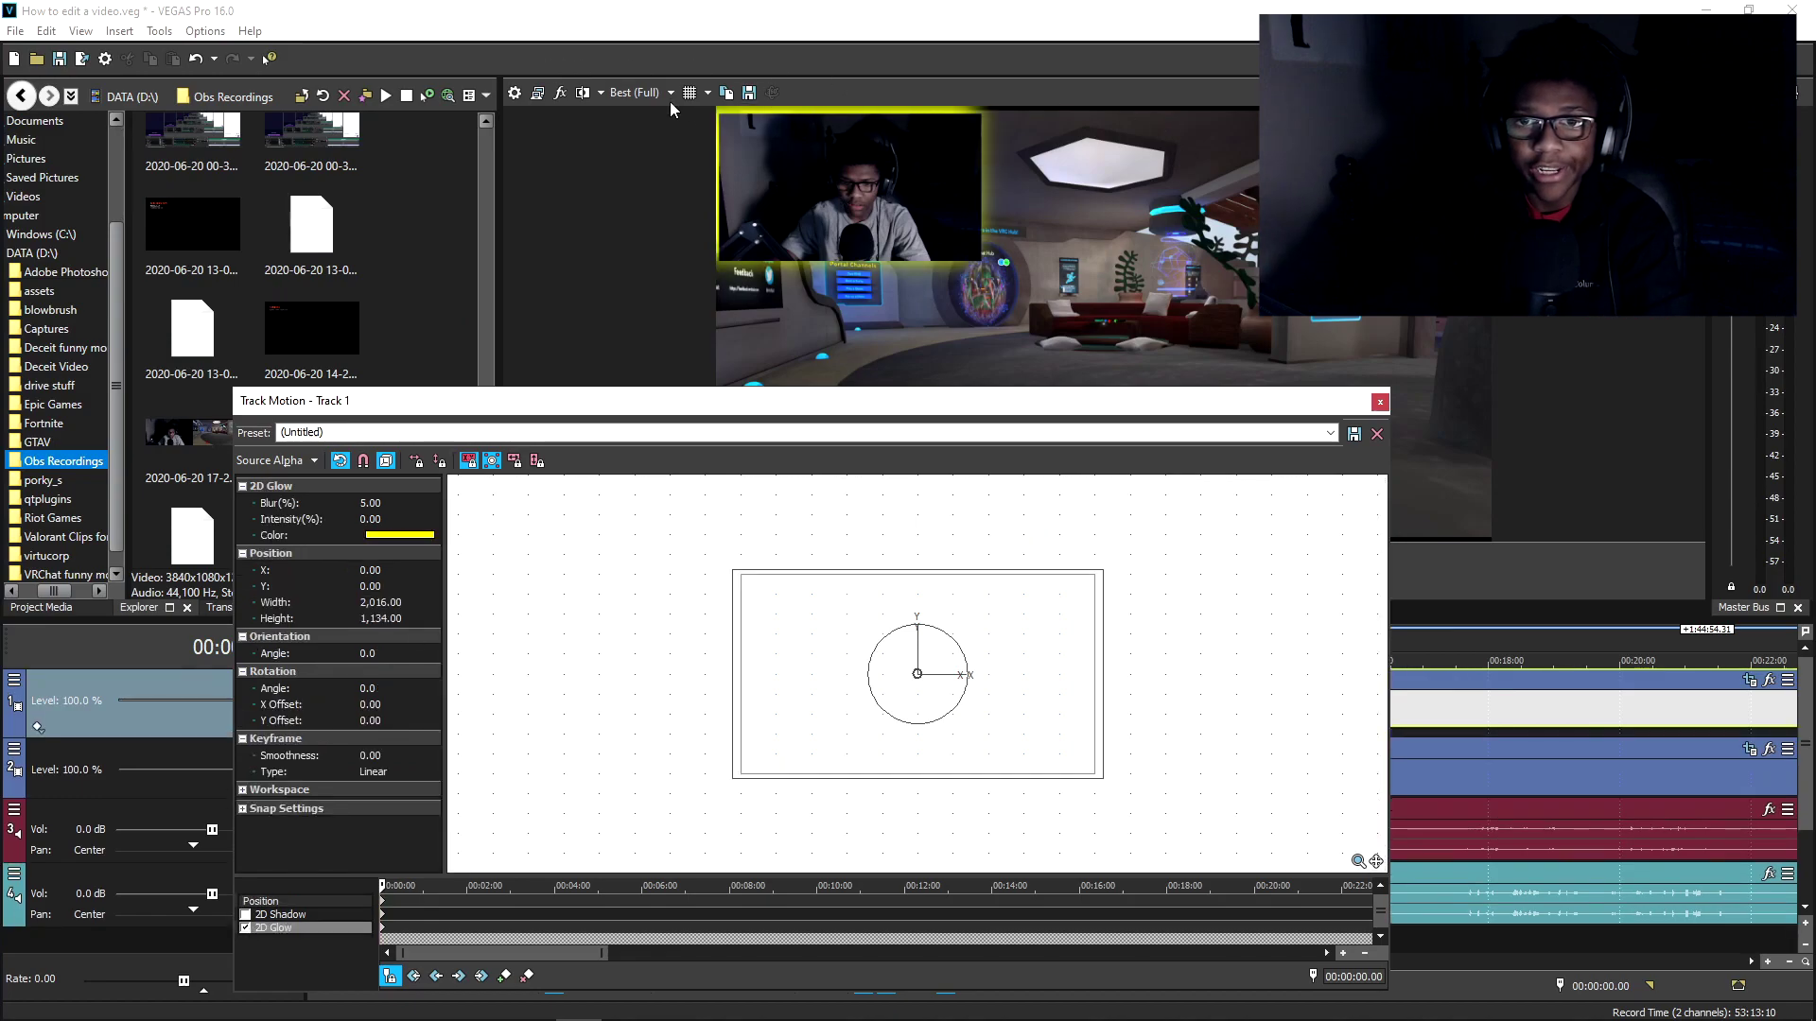
# Step: Change the webcam track's 2D Glow color to white
pyautogui.click(388, 535)
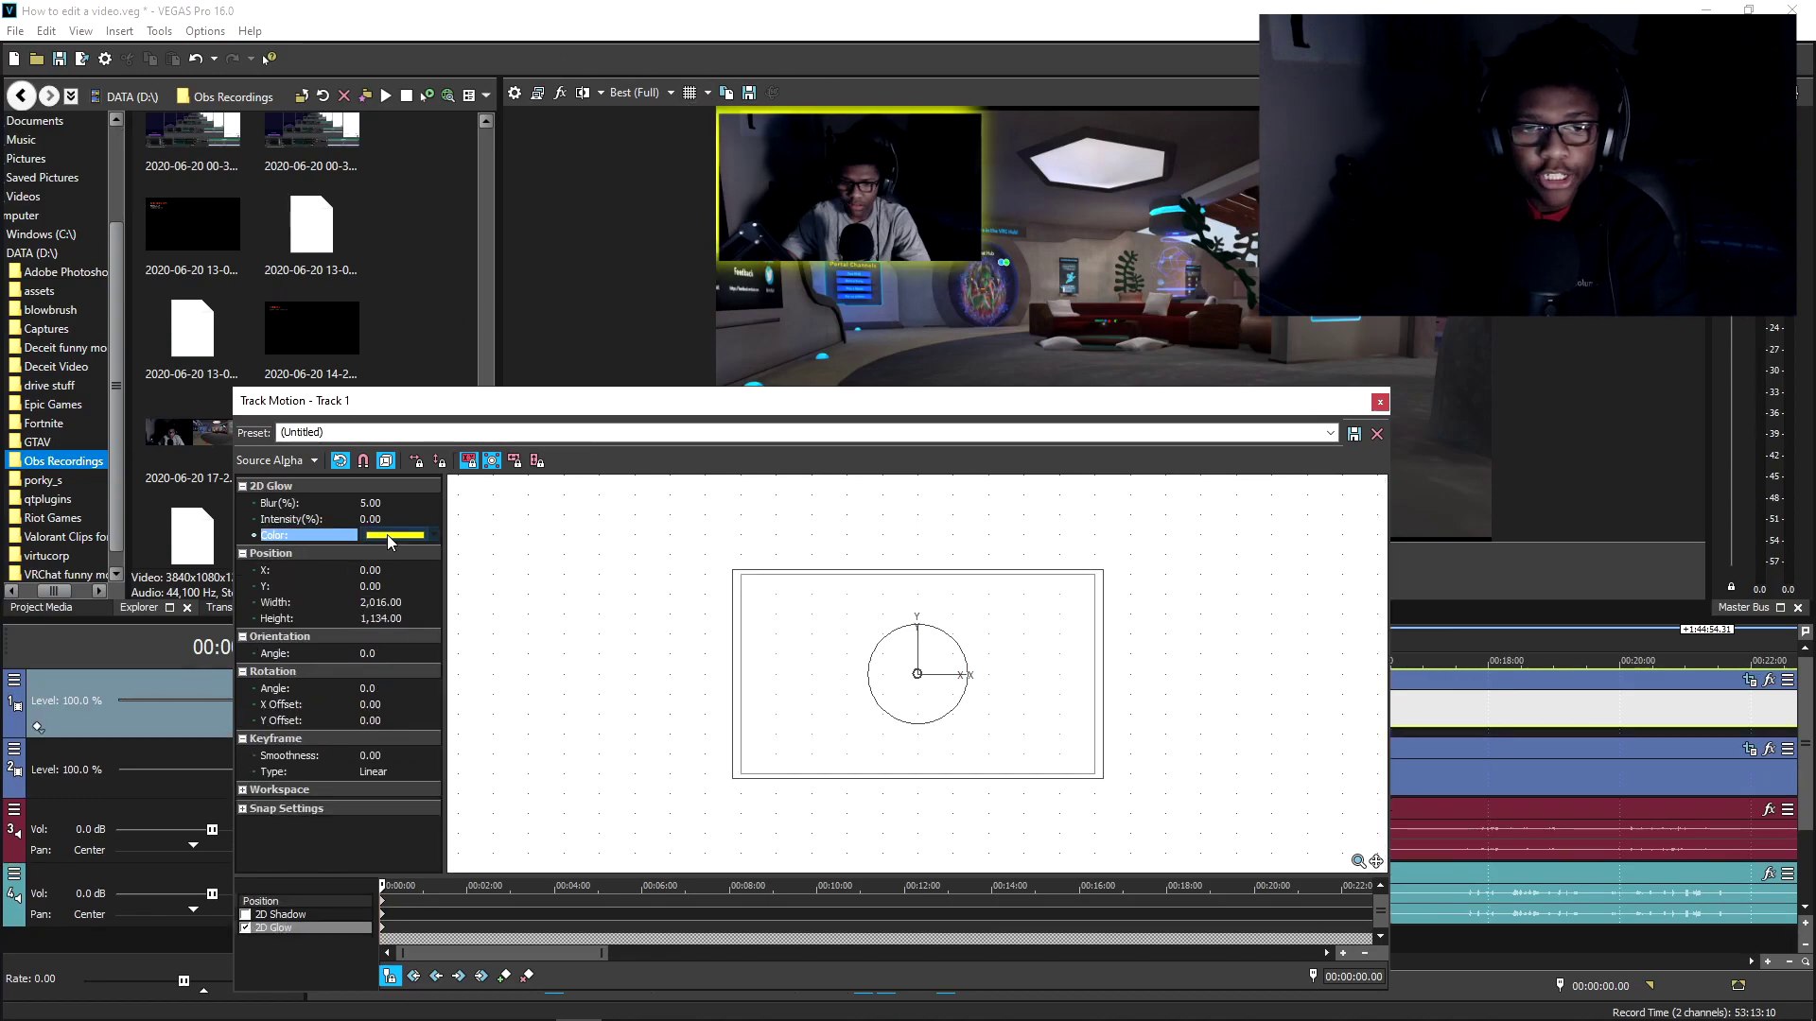
pyautogui.click(388, 536)
pyautogui.click(789, 651)
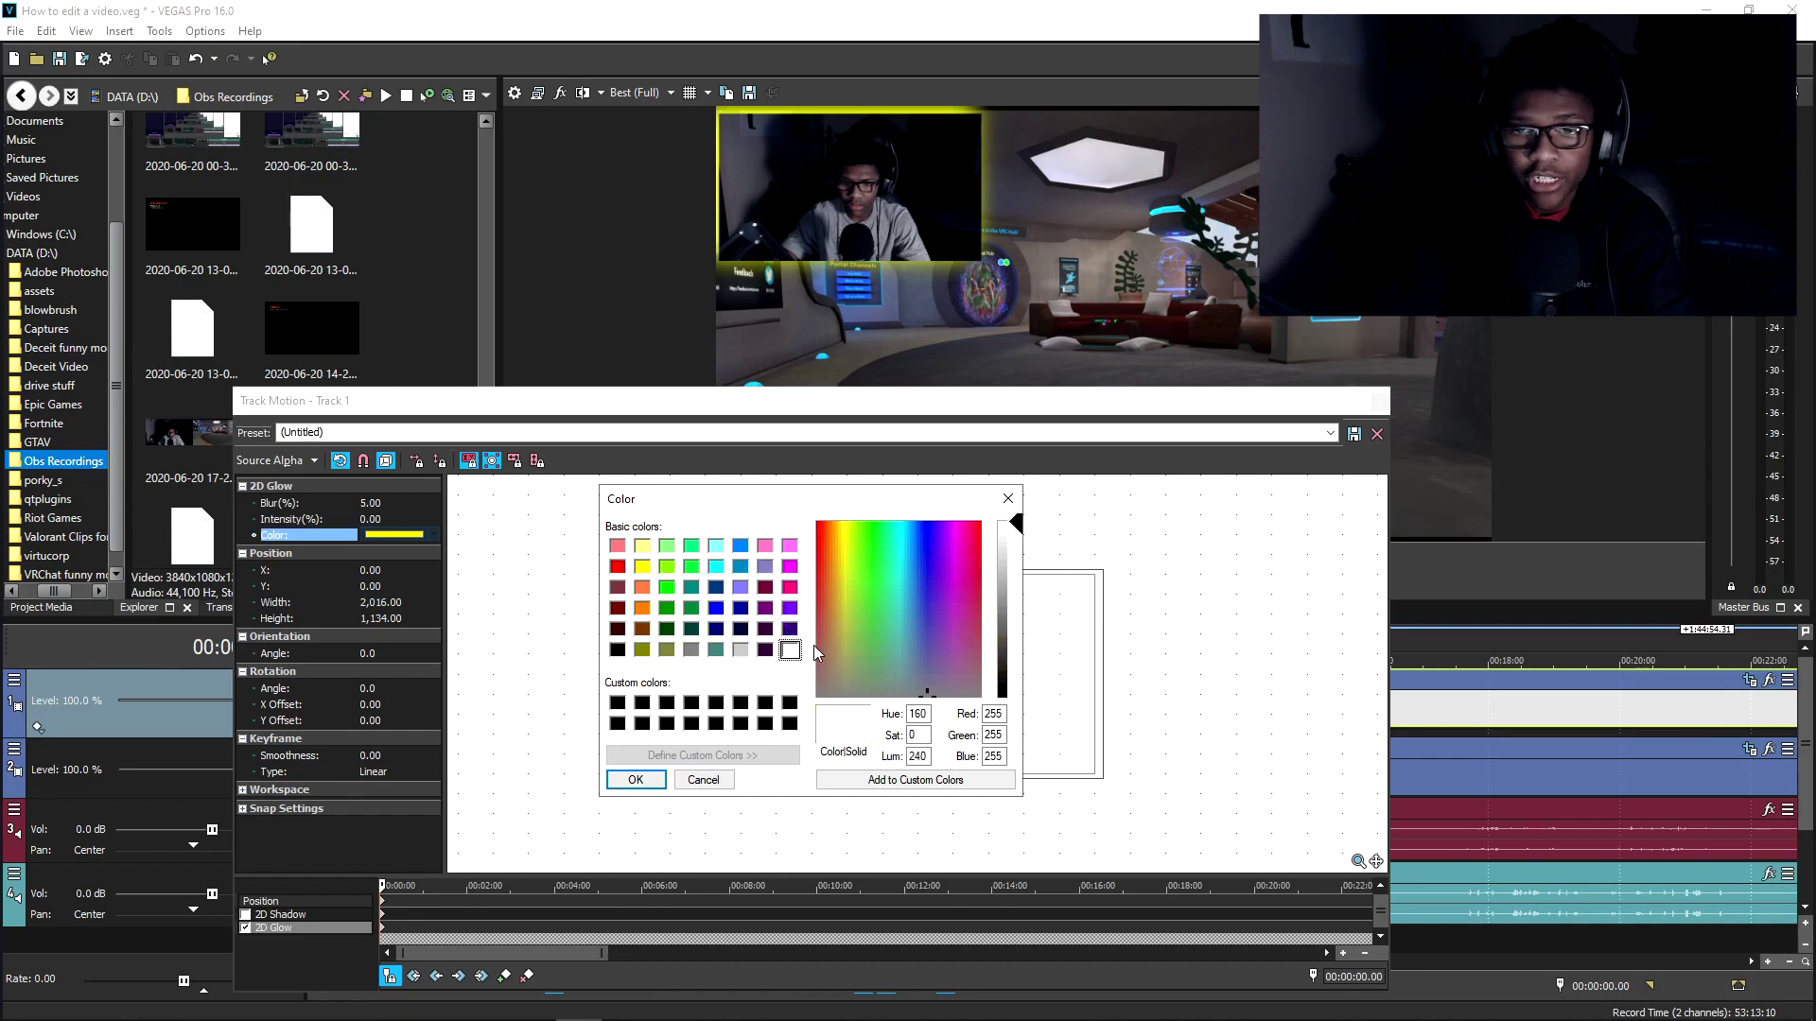
pyautogui.click(658, 784)
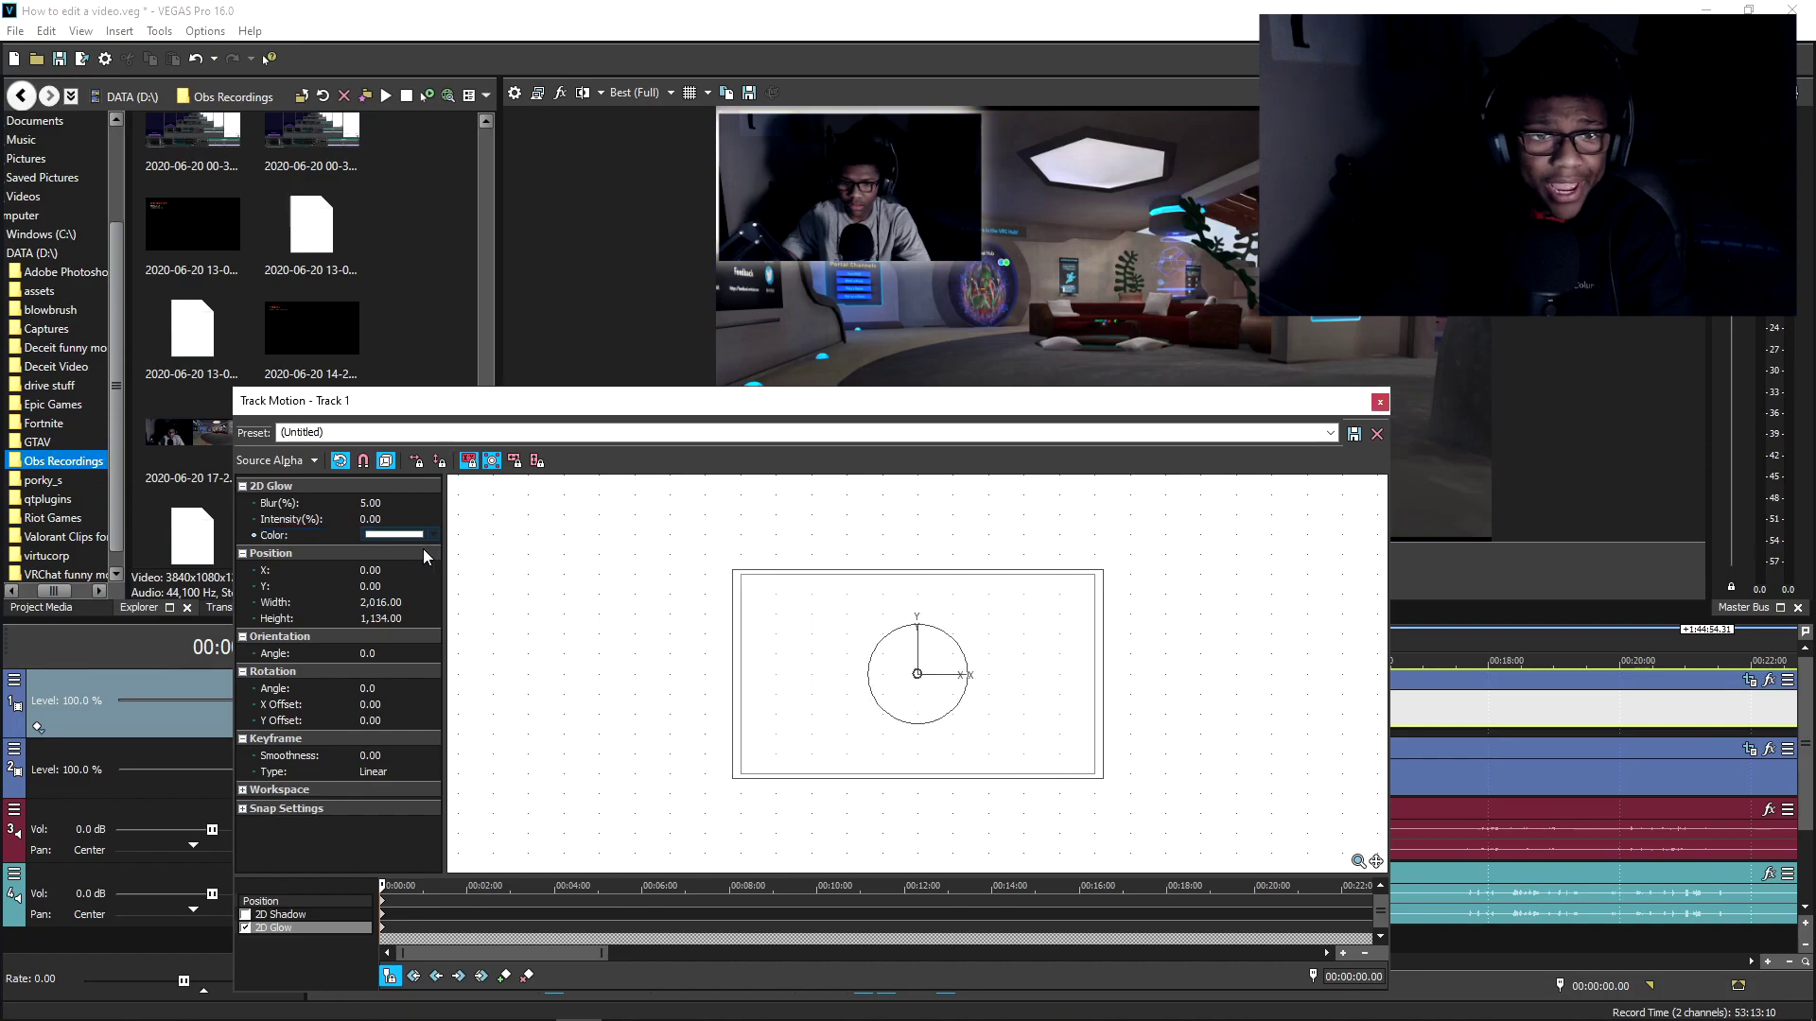
# Step: Set the glow's blur to 0, shift the glow to about X 25.65, Y -15.39, and close Track Motion
pyautogui.click(371, 506)
pyautogui.write('0')
pyautogui.click(811, 713)
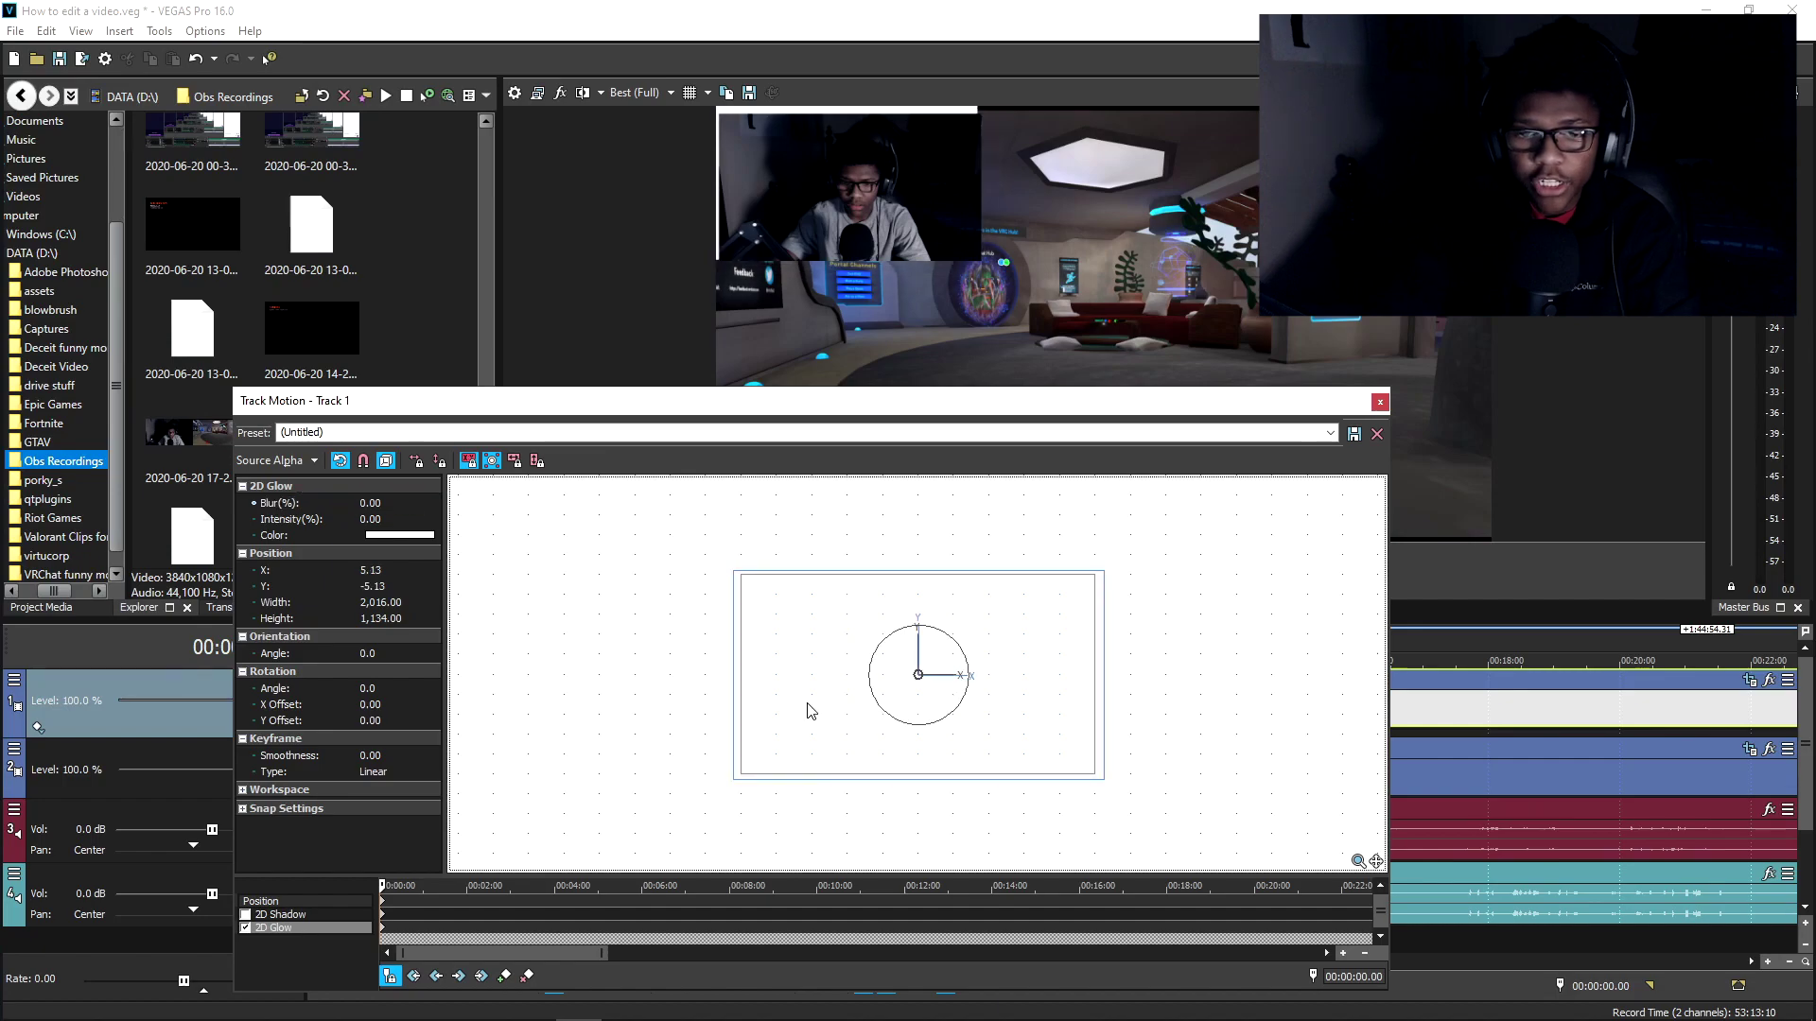
pyautogui.moveTo(811, 713); pyautogui.dragTo(803, 652)
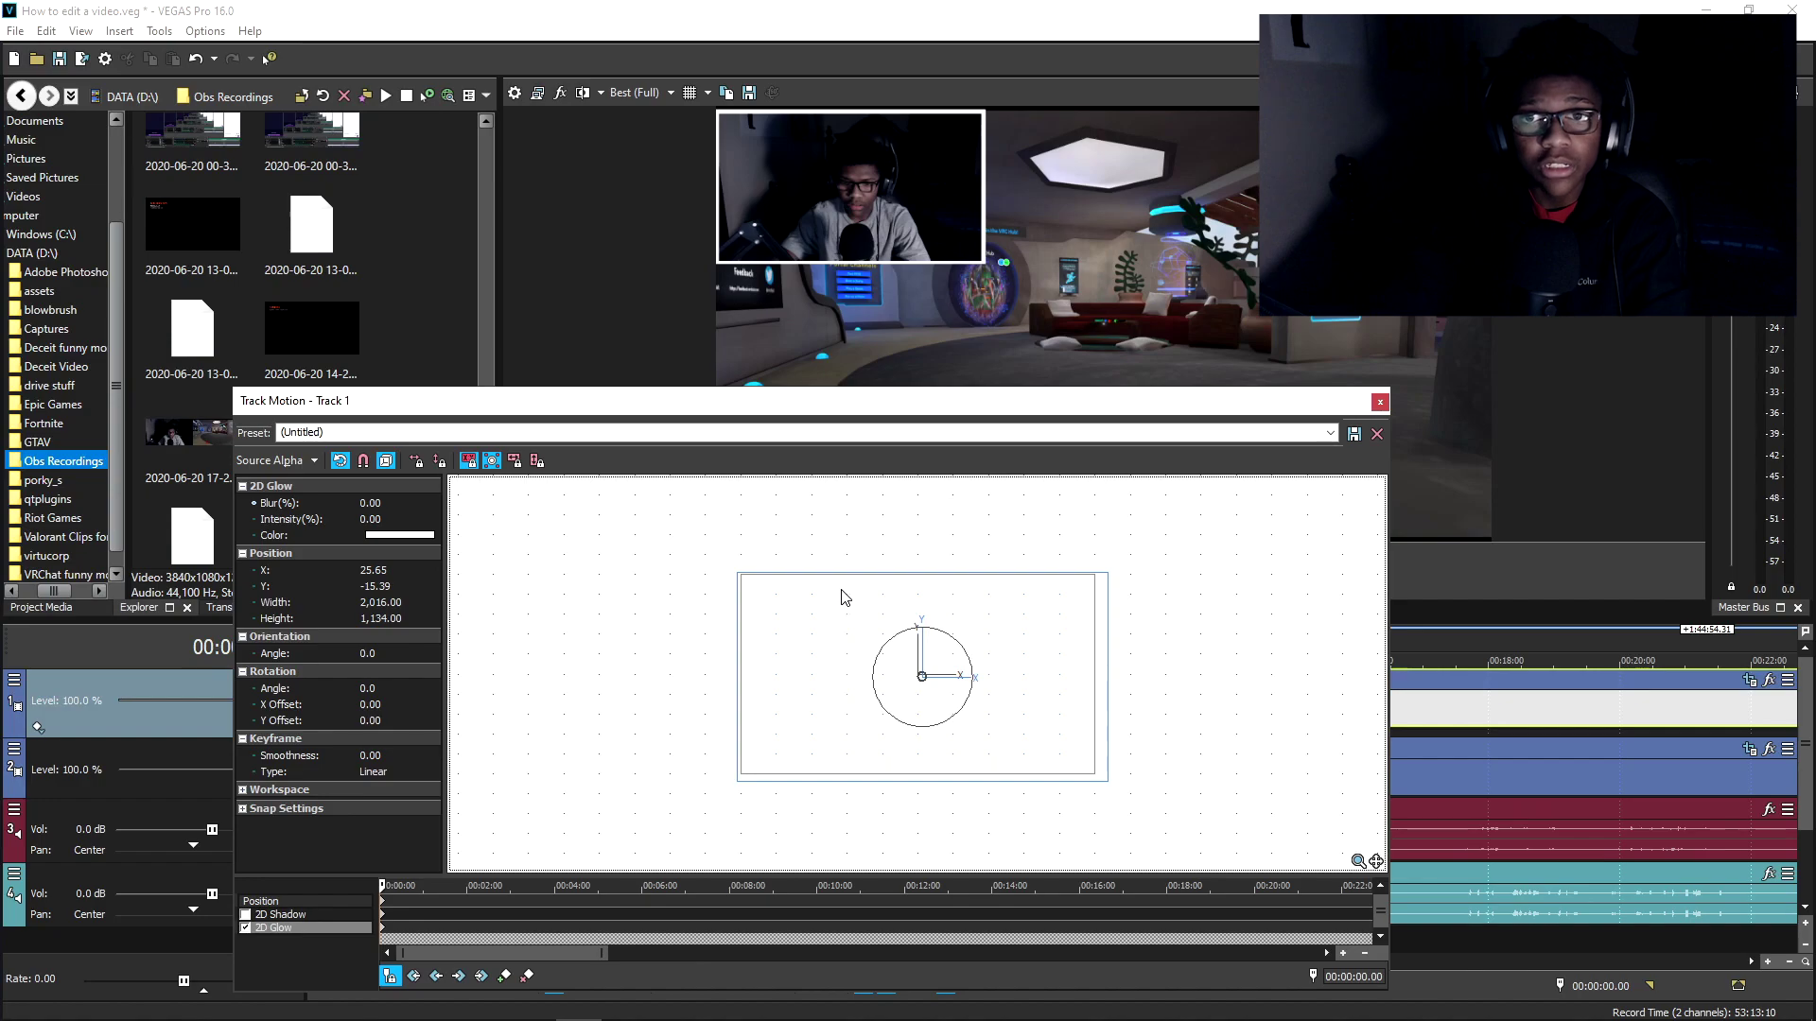
pyautogui.click(1380, 402)
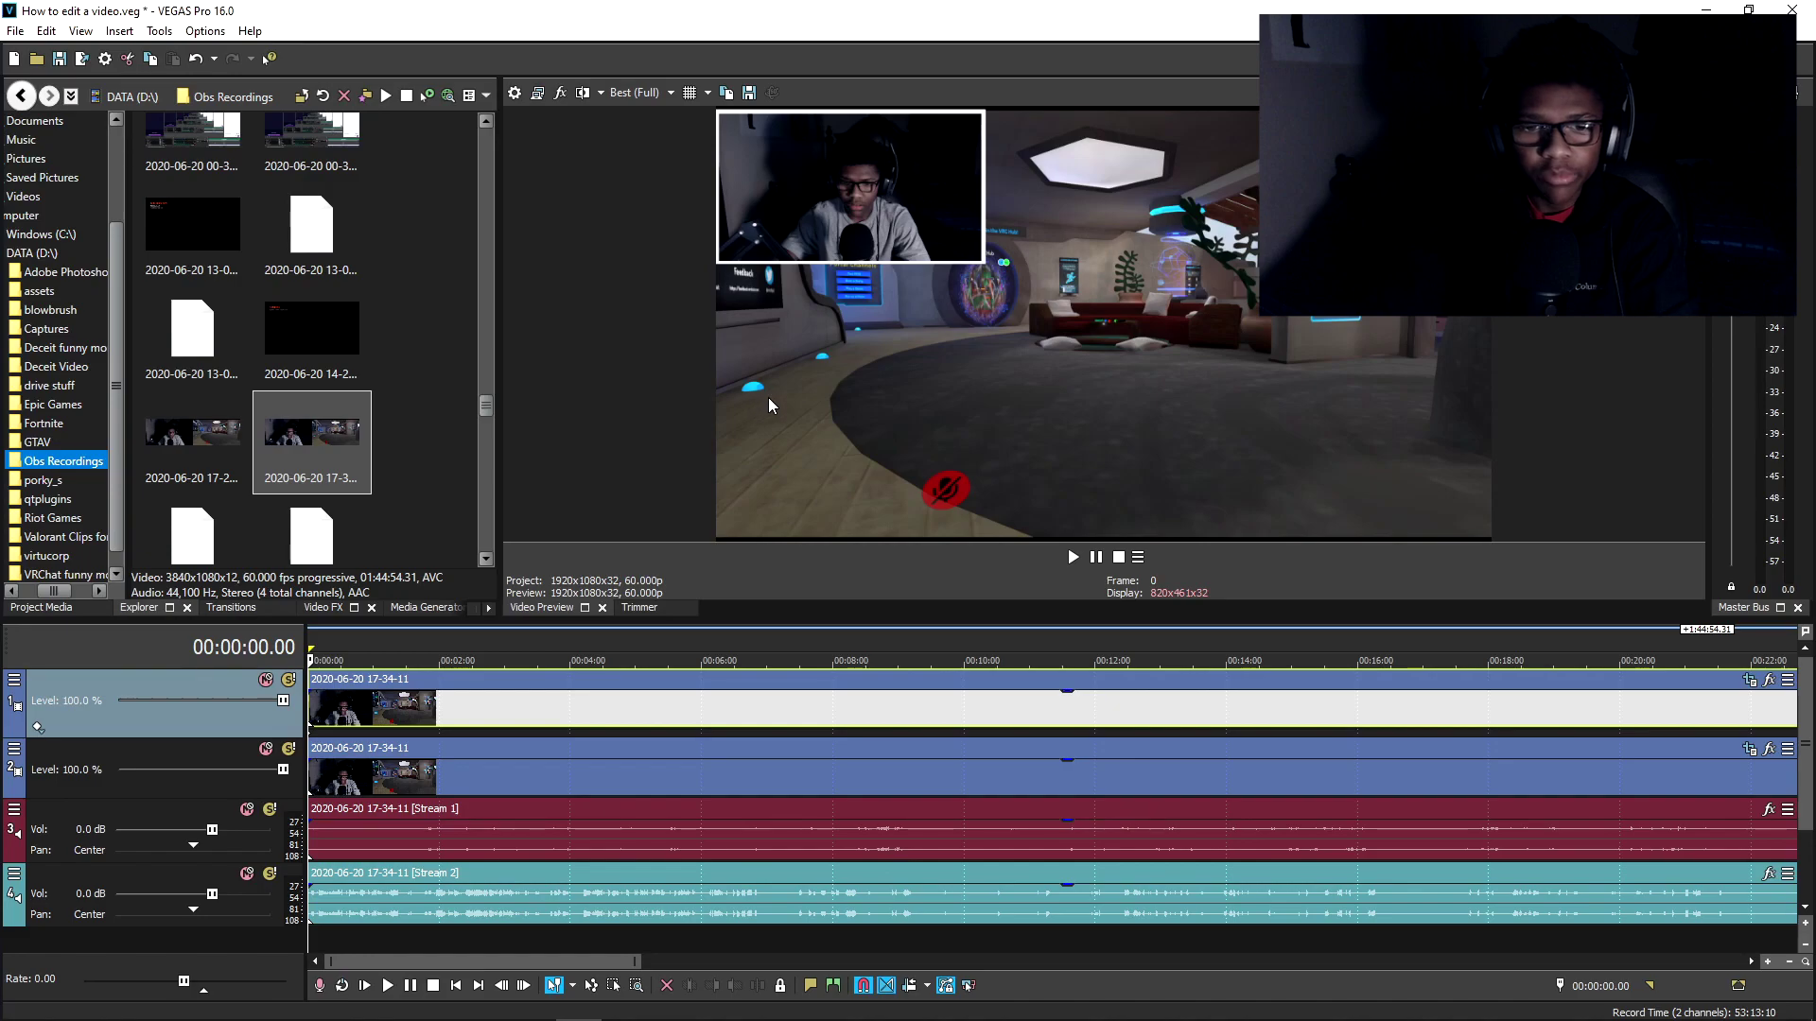
# Step: Split both video events at 00:01:45.32 while leaving the two audio streams uncut
pyautogui.click(333, 779)
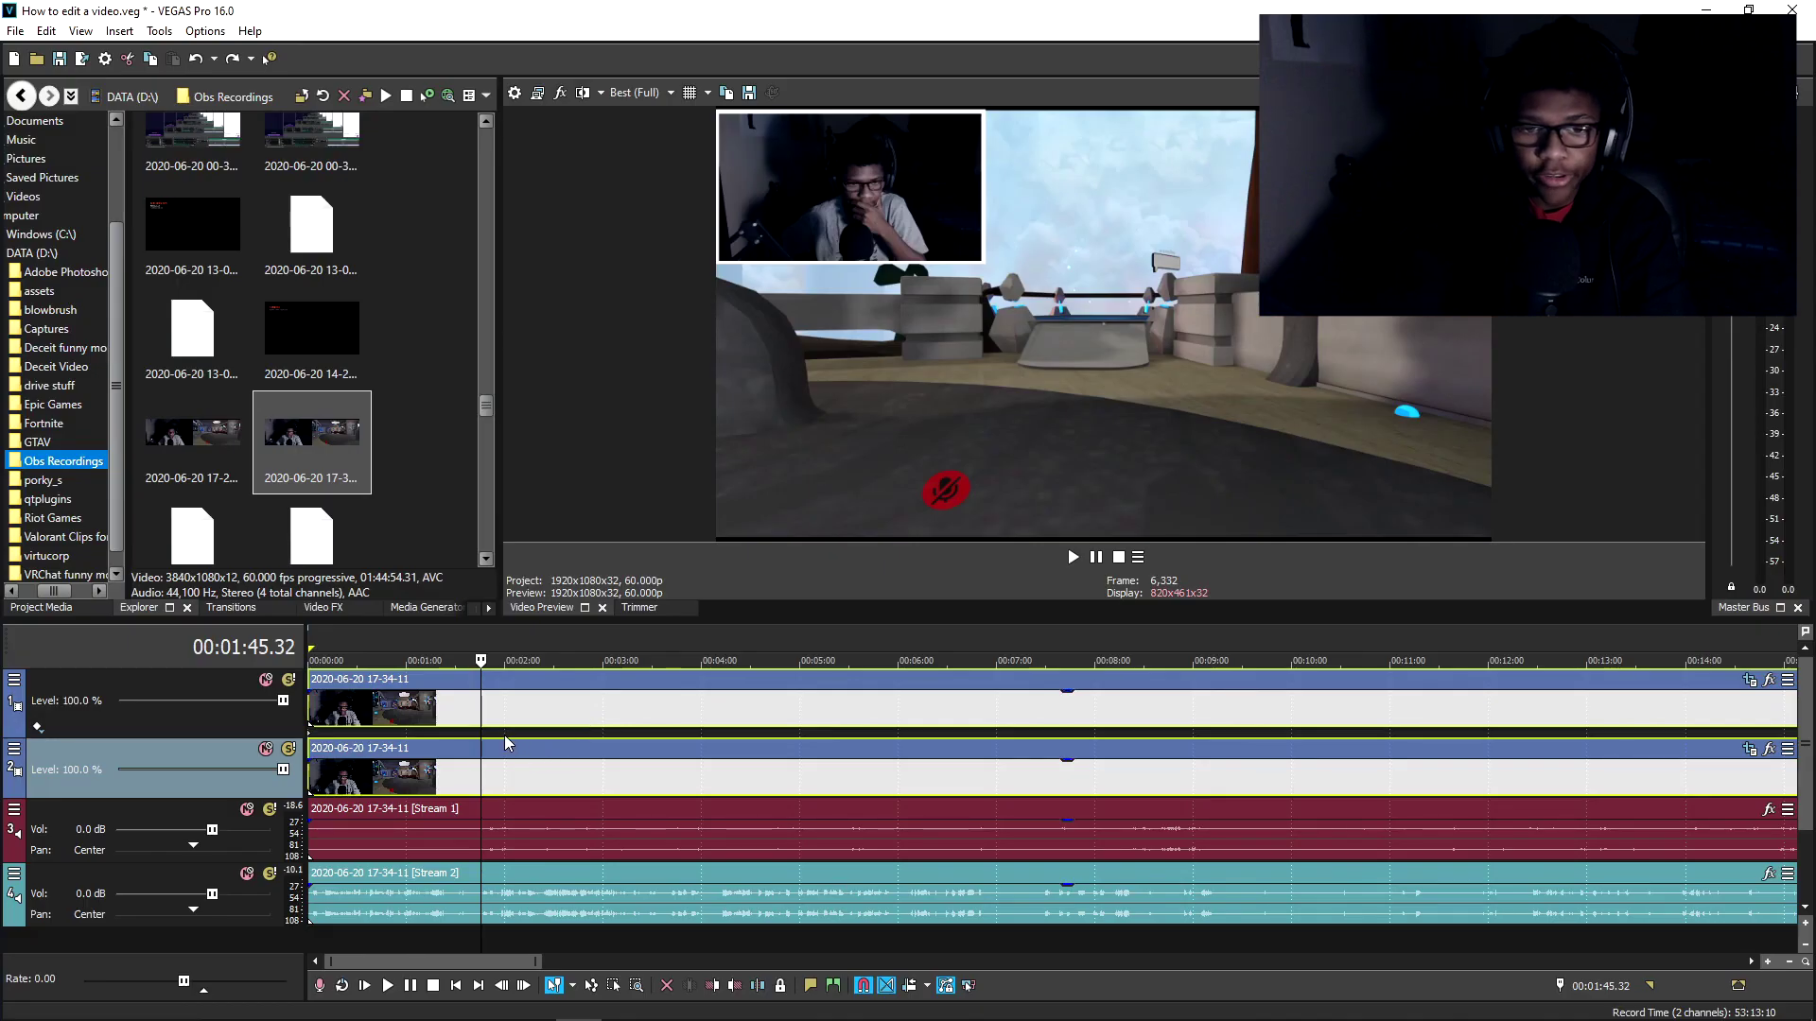
pyautogui.press('s')
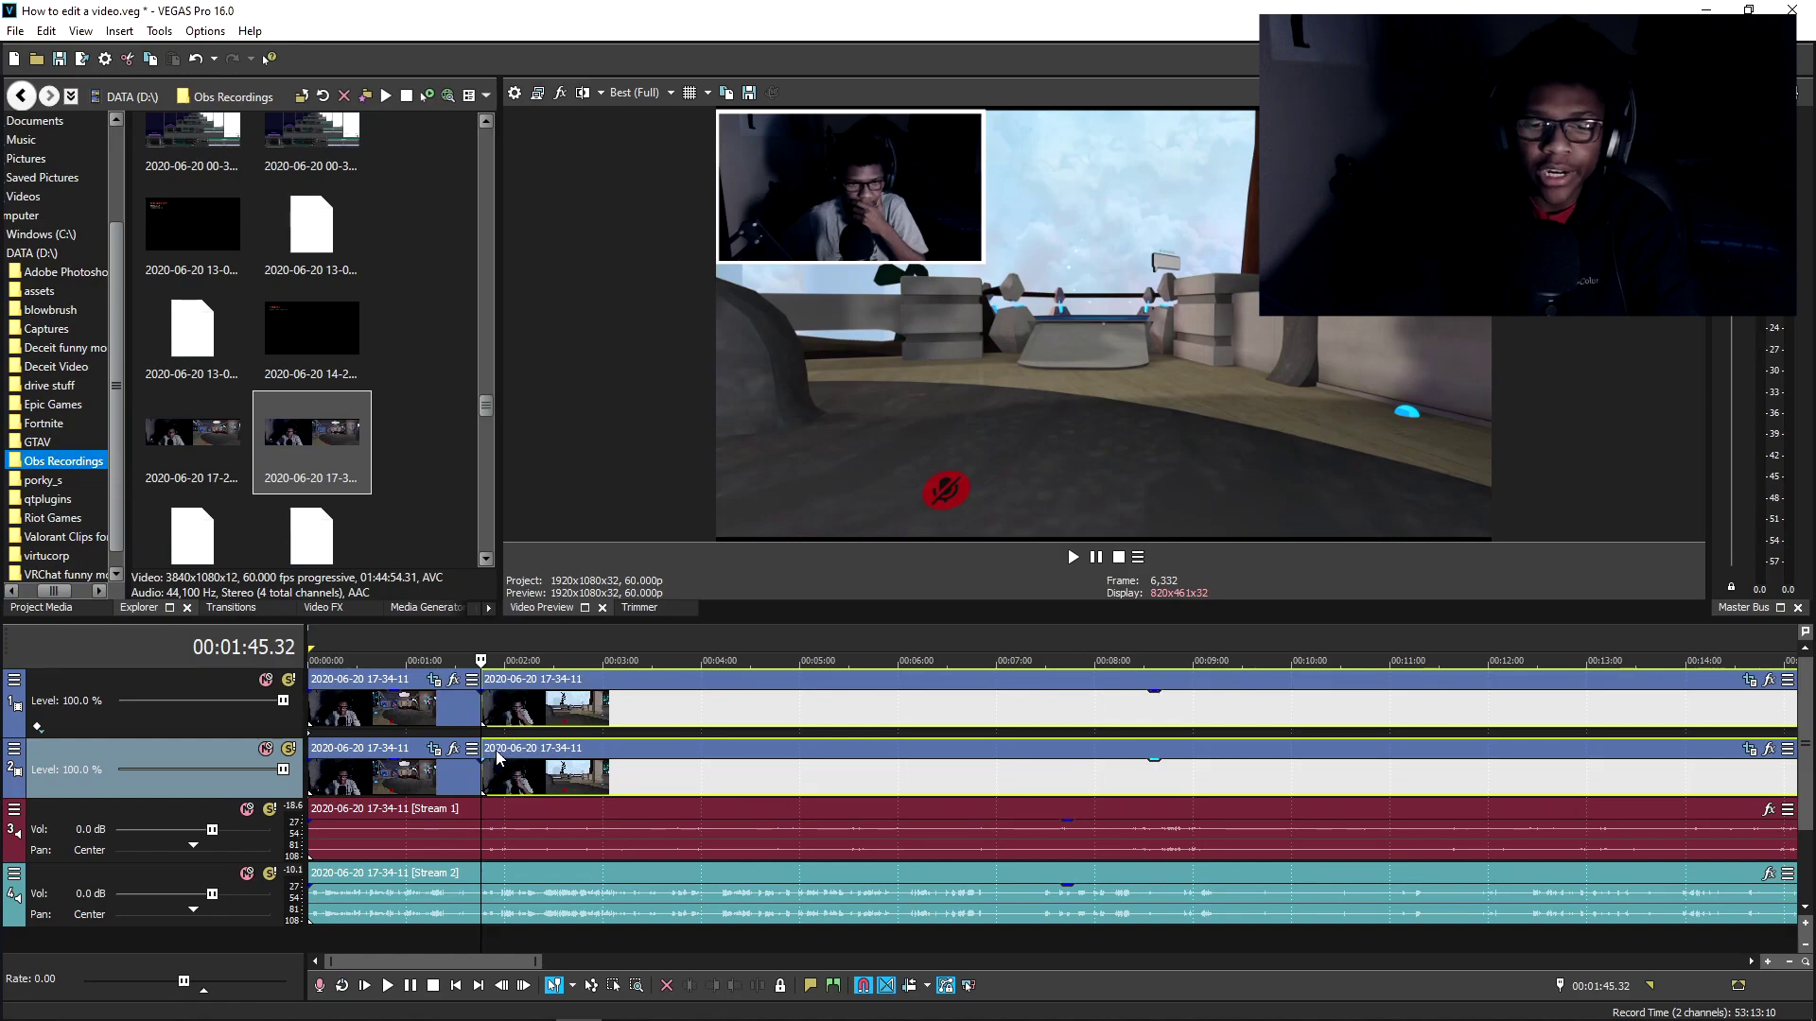
pyautogui.scroll(-10, 554, 755)
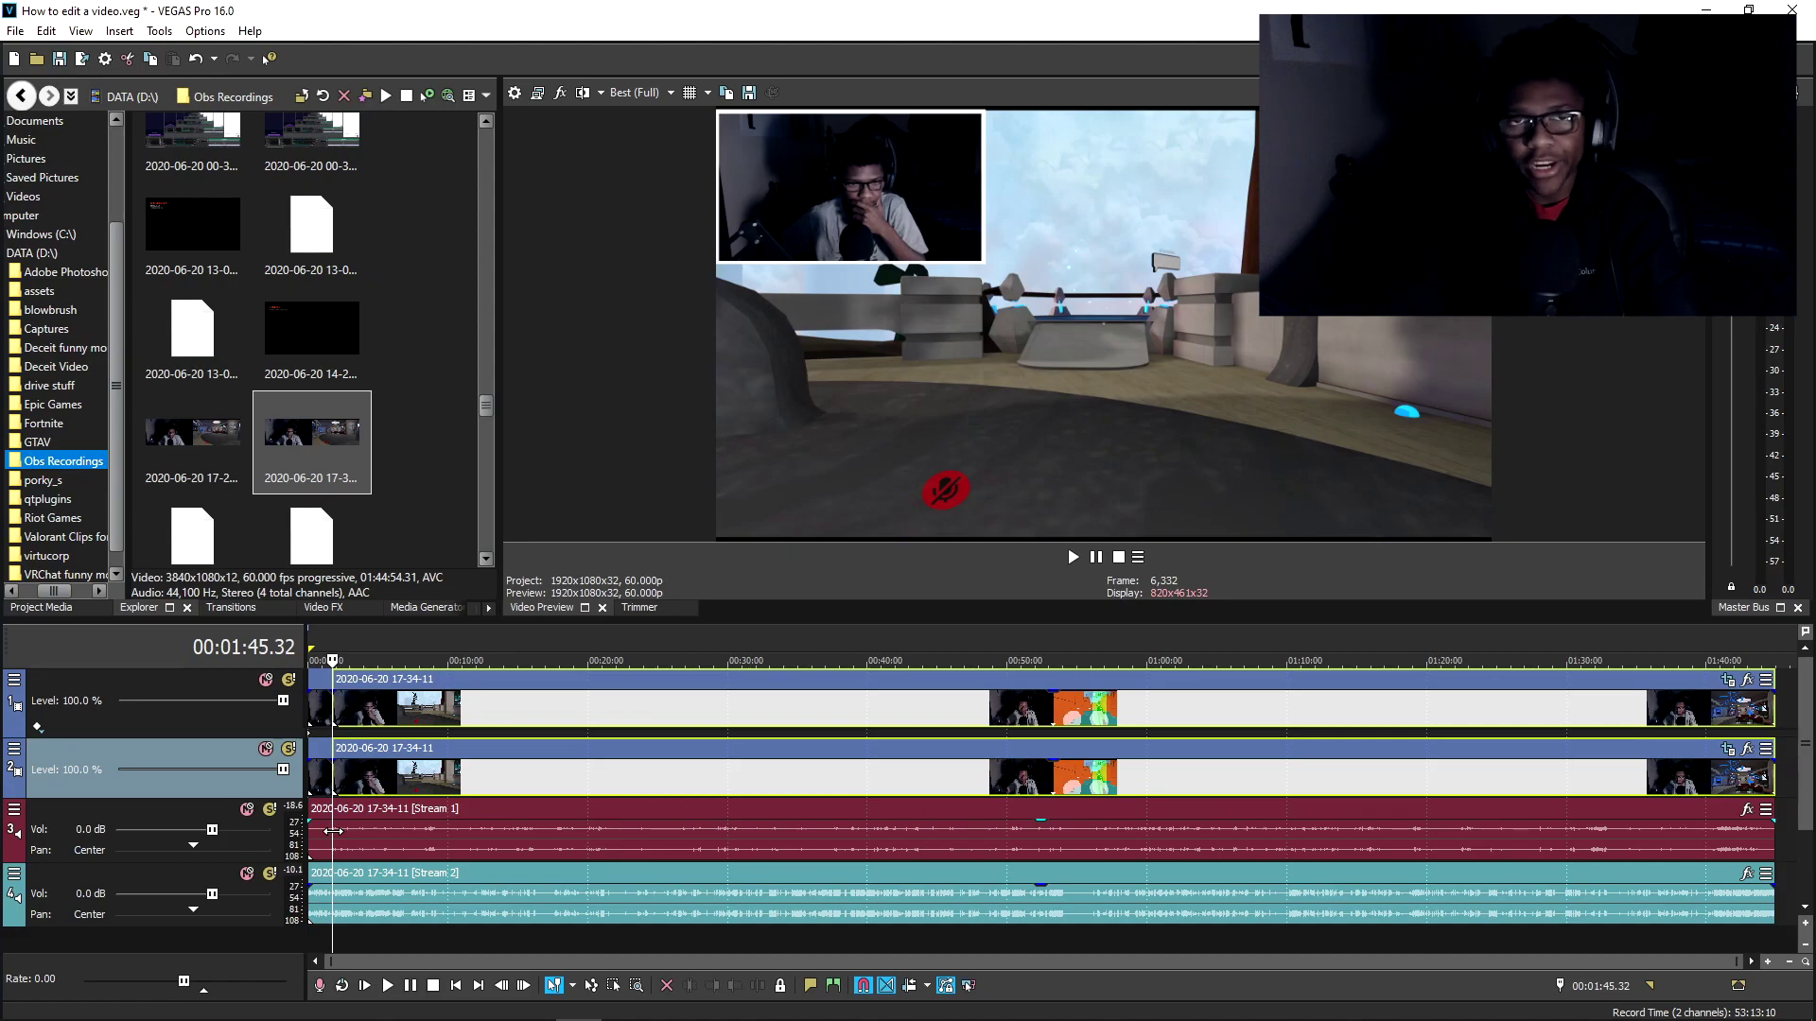
pyautogui.click(333, 830)
pyautogui.scroll(10, 333, 830)
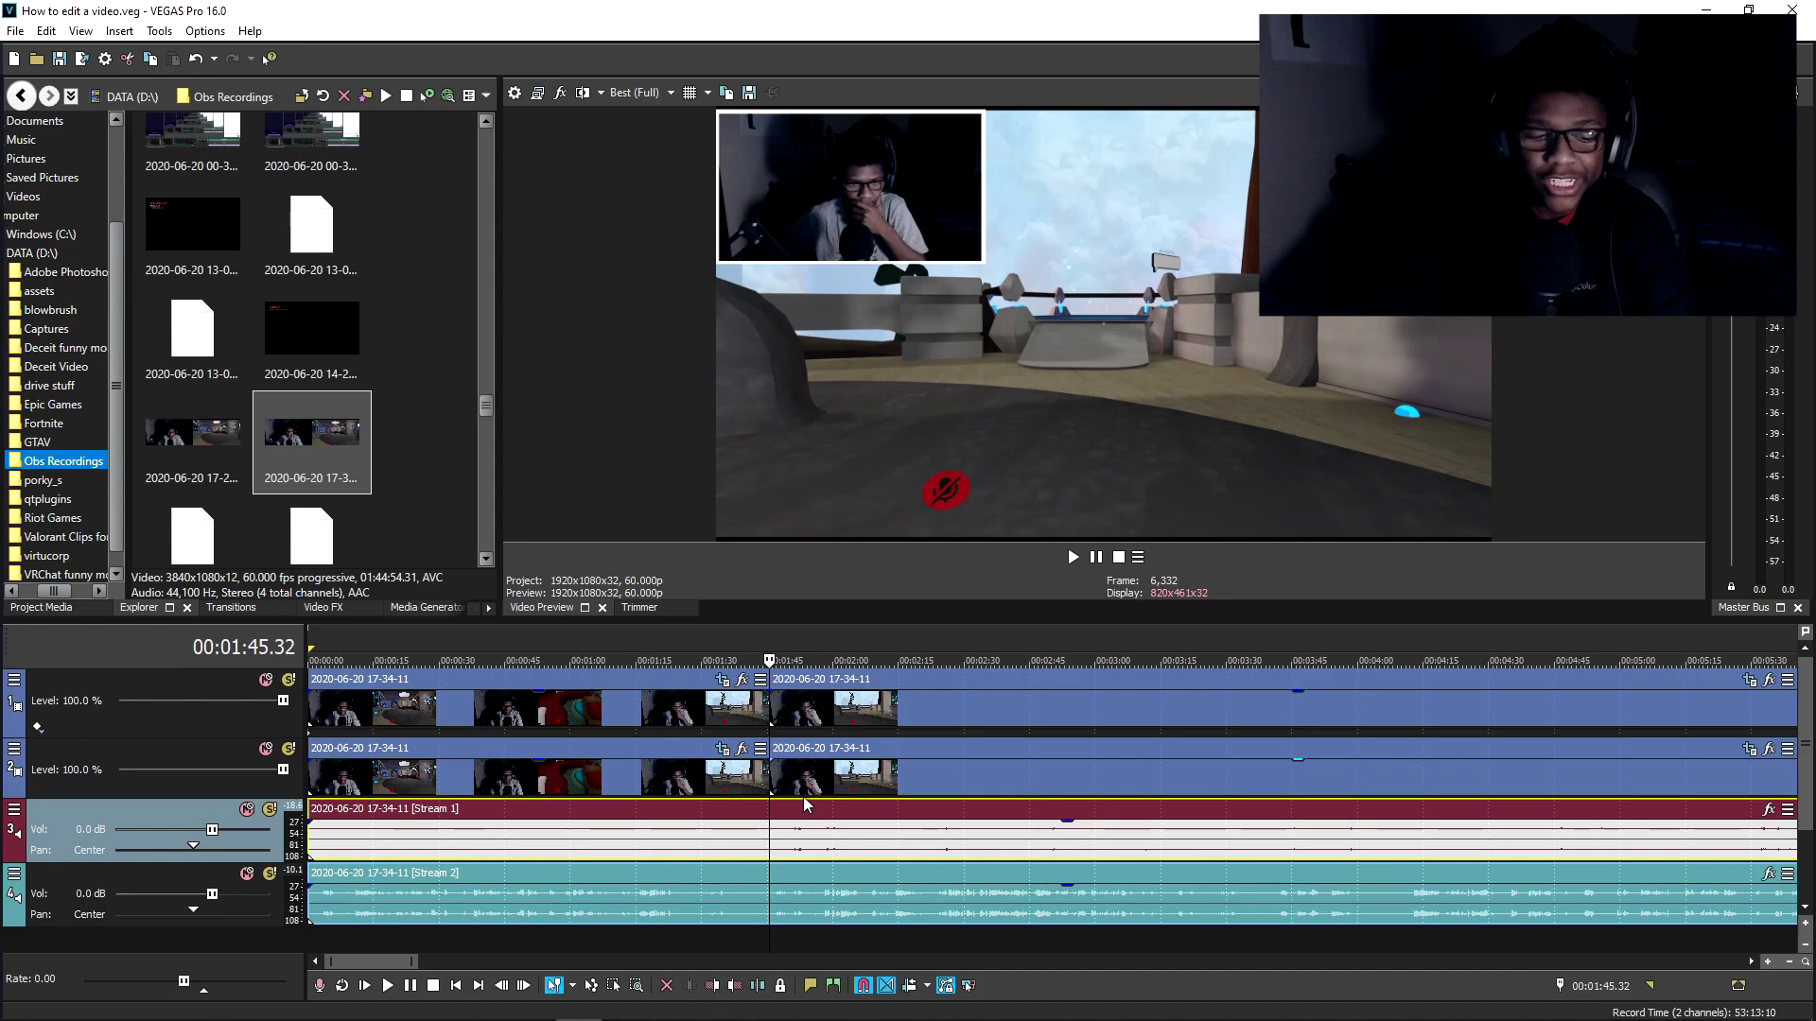
# Step: Try splitting the events at 00:02:01.07 and deleting the cut part, and undo the edit
pyautogui.click(836, 783)
pyautogui.press('s')
pyautogui.press('Delete')
pyautogui.hotkey('ctrl', 'z')
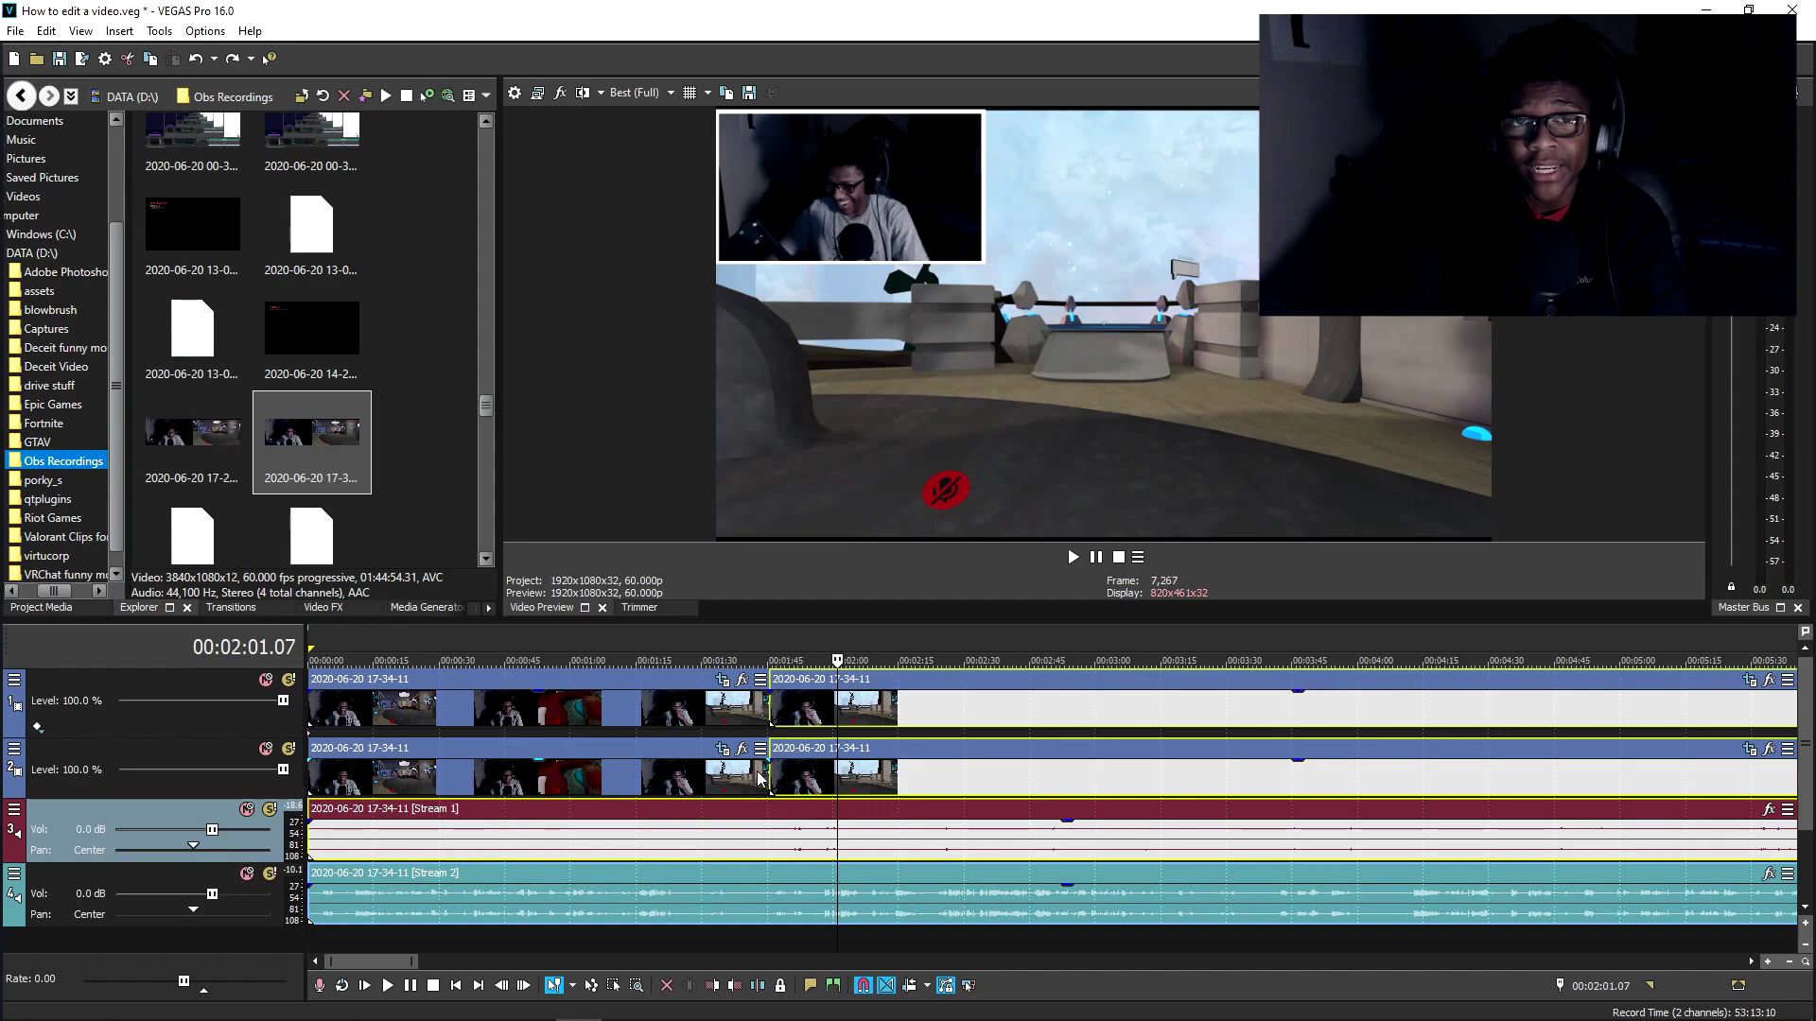
pyautogui.click(832, 781)
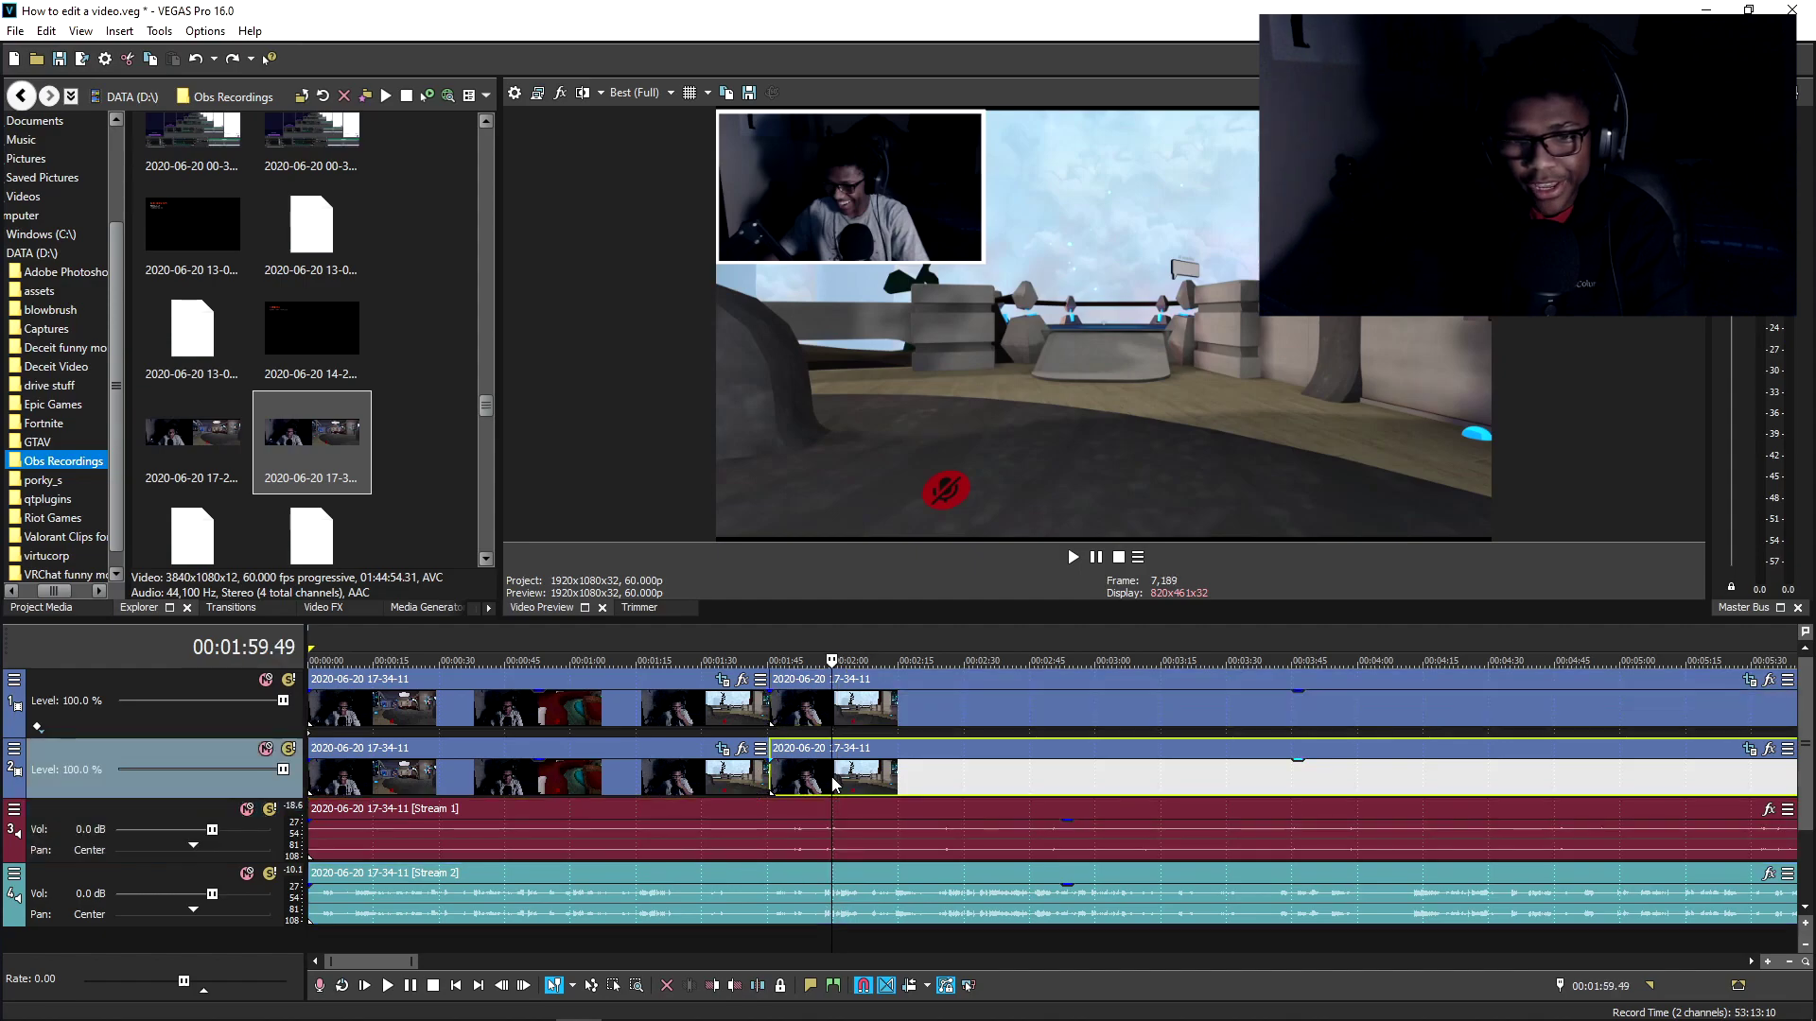
pyautogui.click(861, 709)
pyautogui.click(843, 710)
pyautogui.click(894, 710)
pyautogui.scroll(4, 957, 785)
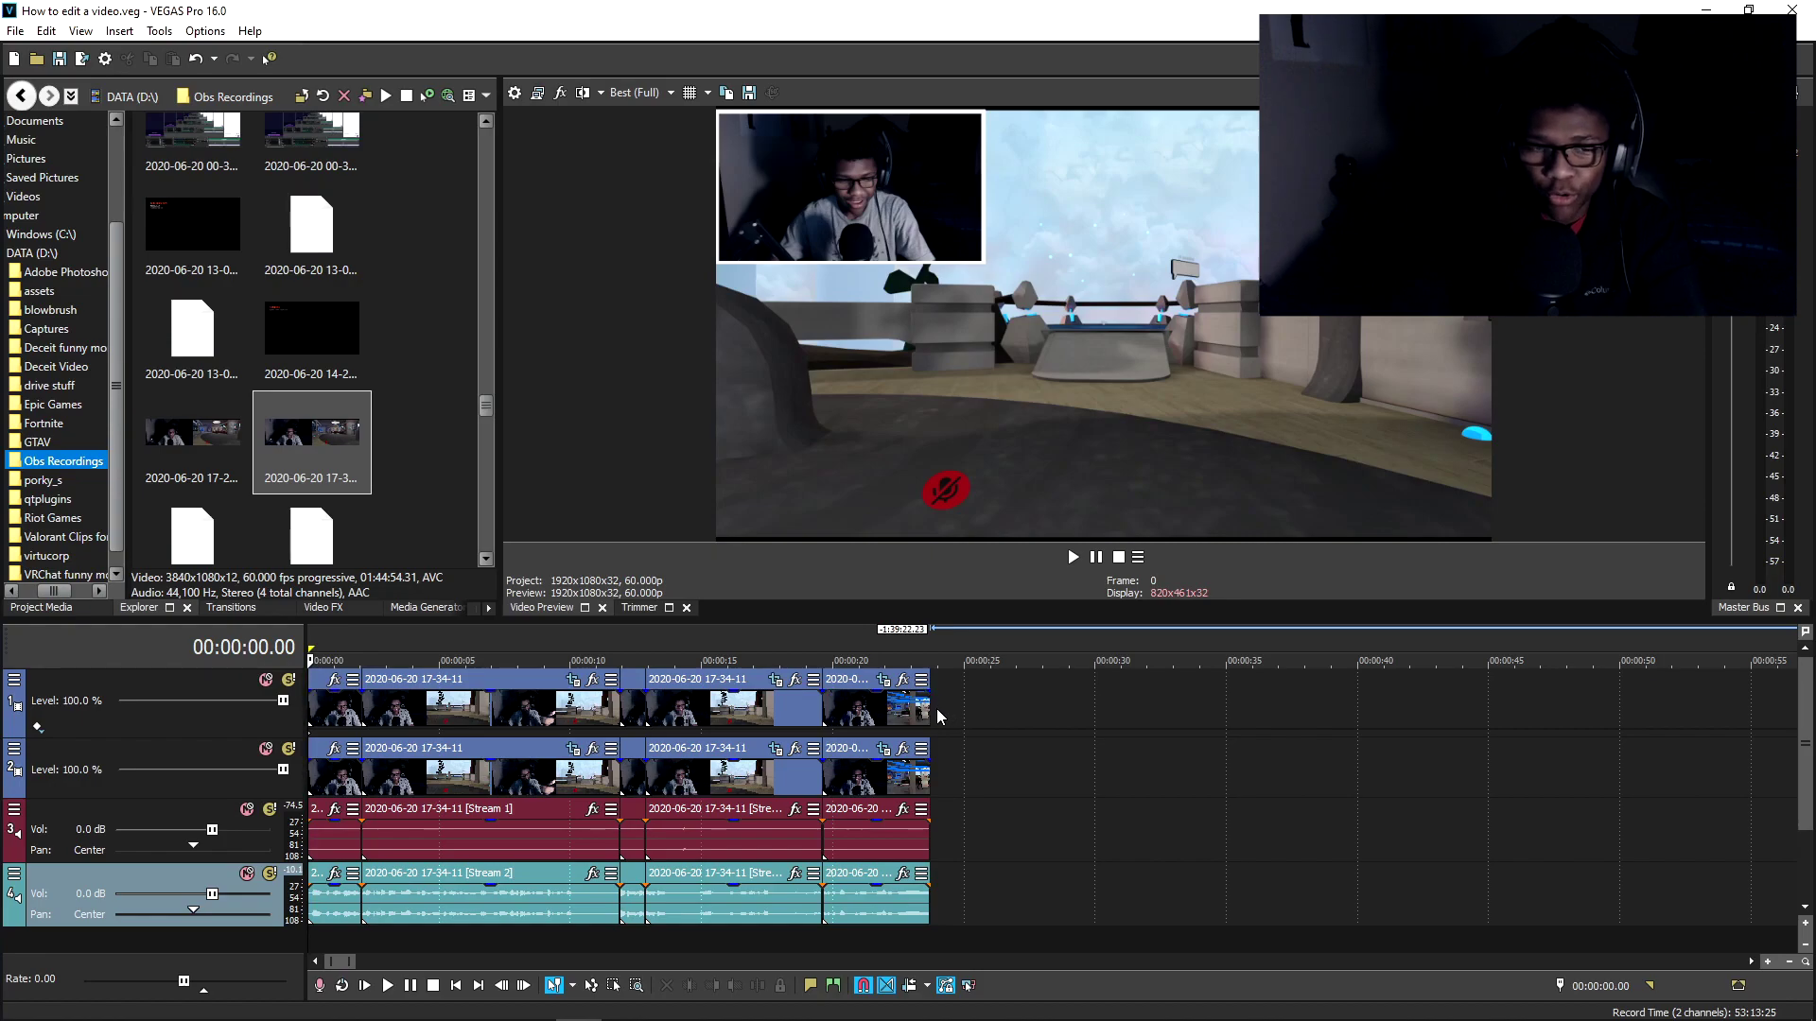
pyautogui.click(940, 752)
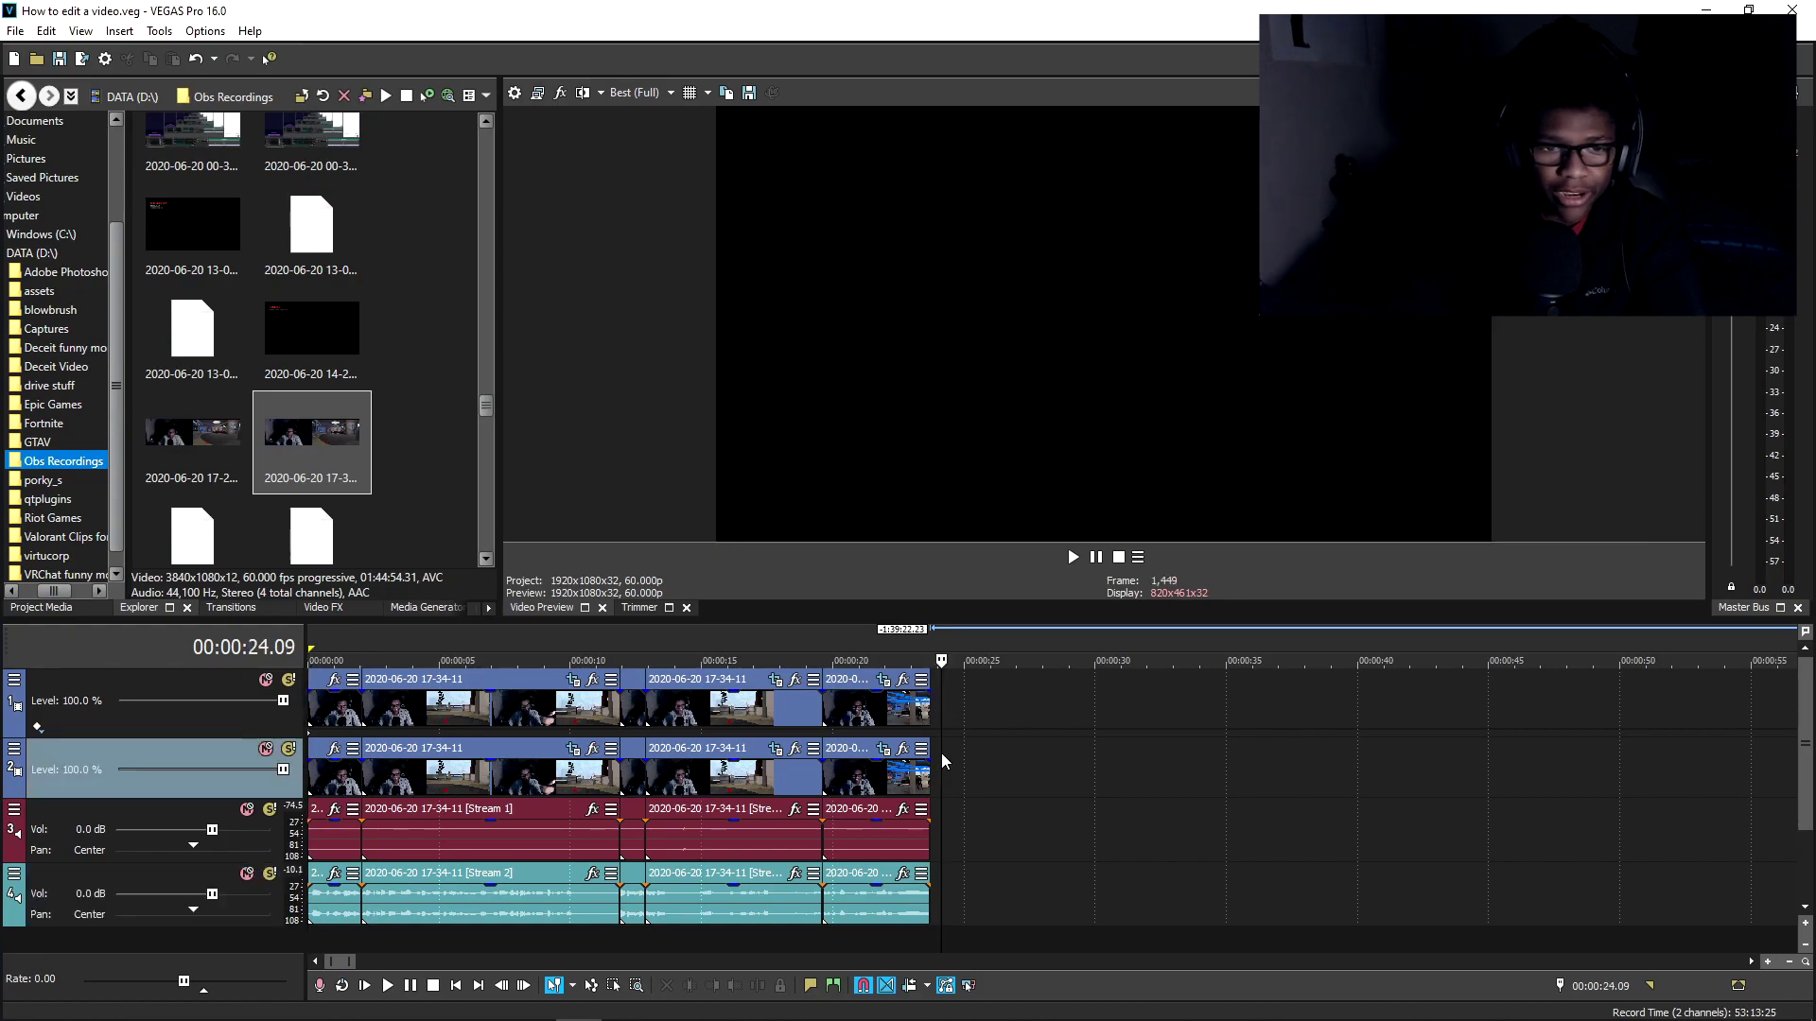
pyautogui.click(925, 717)
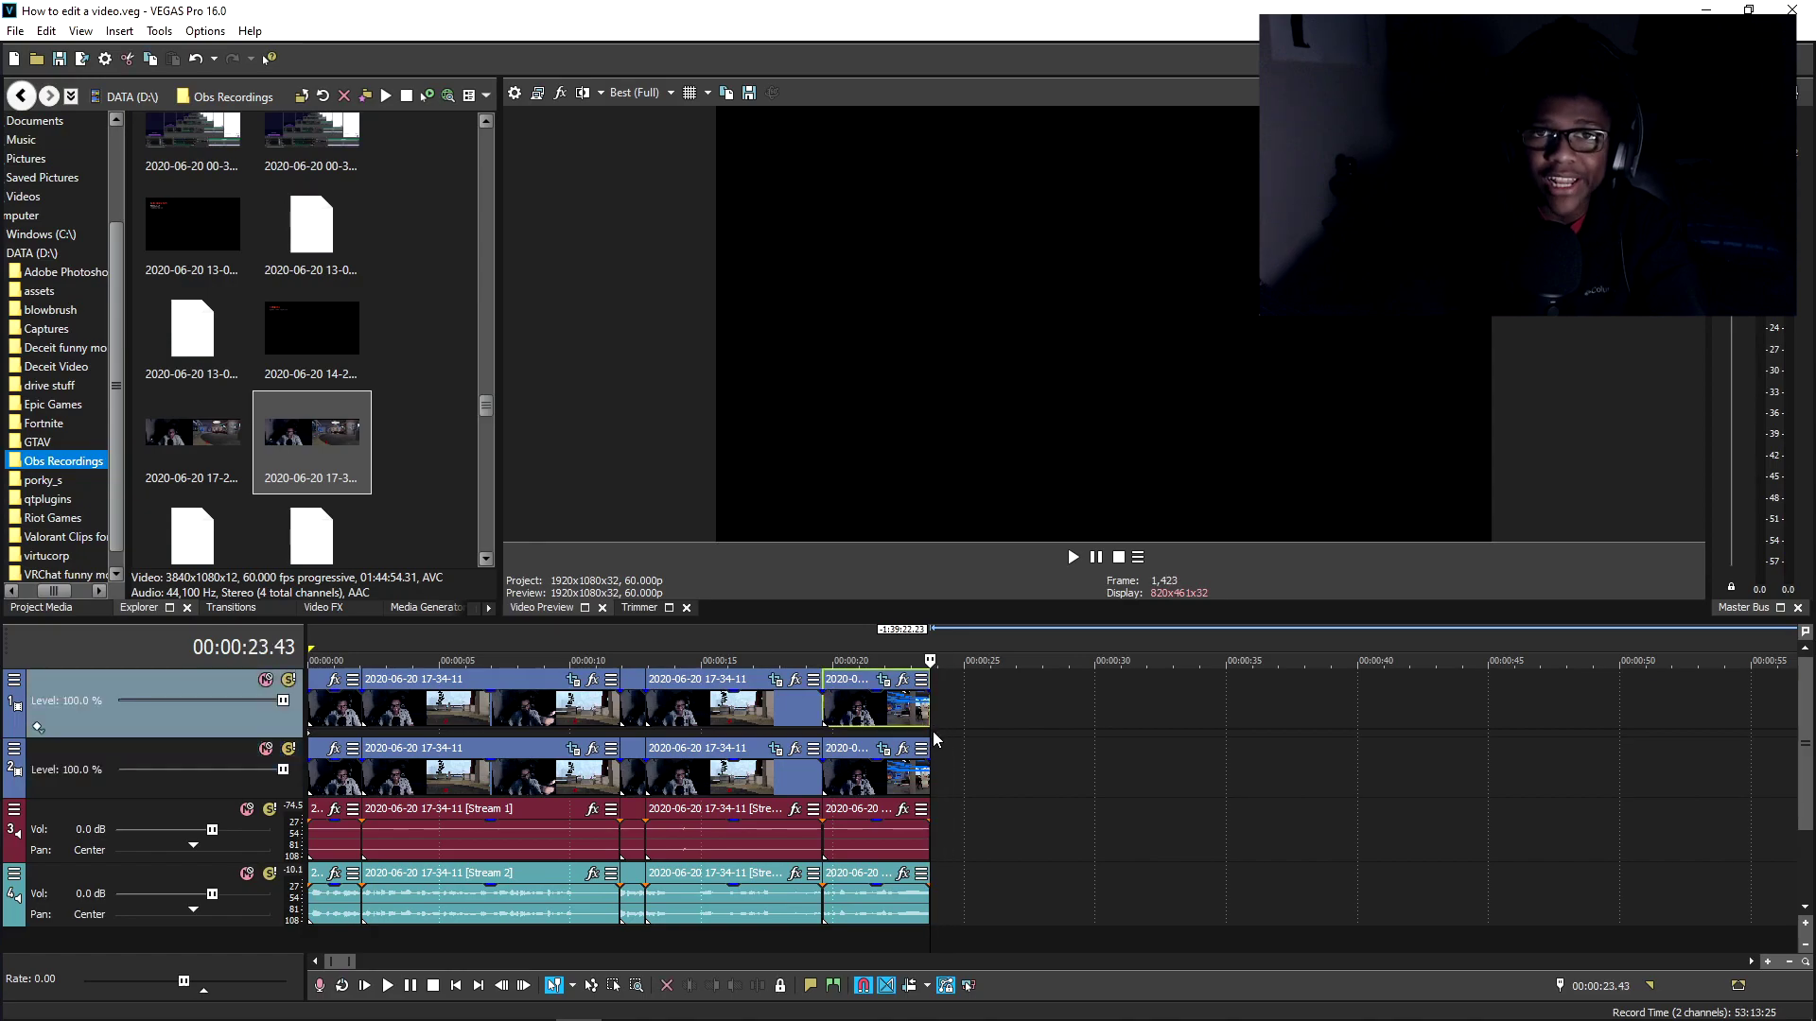
pyautogui.click(319, 949)
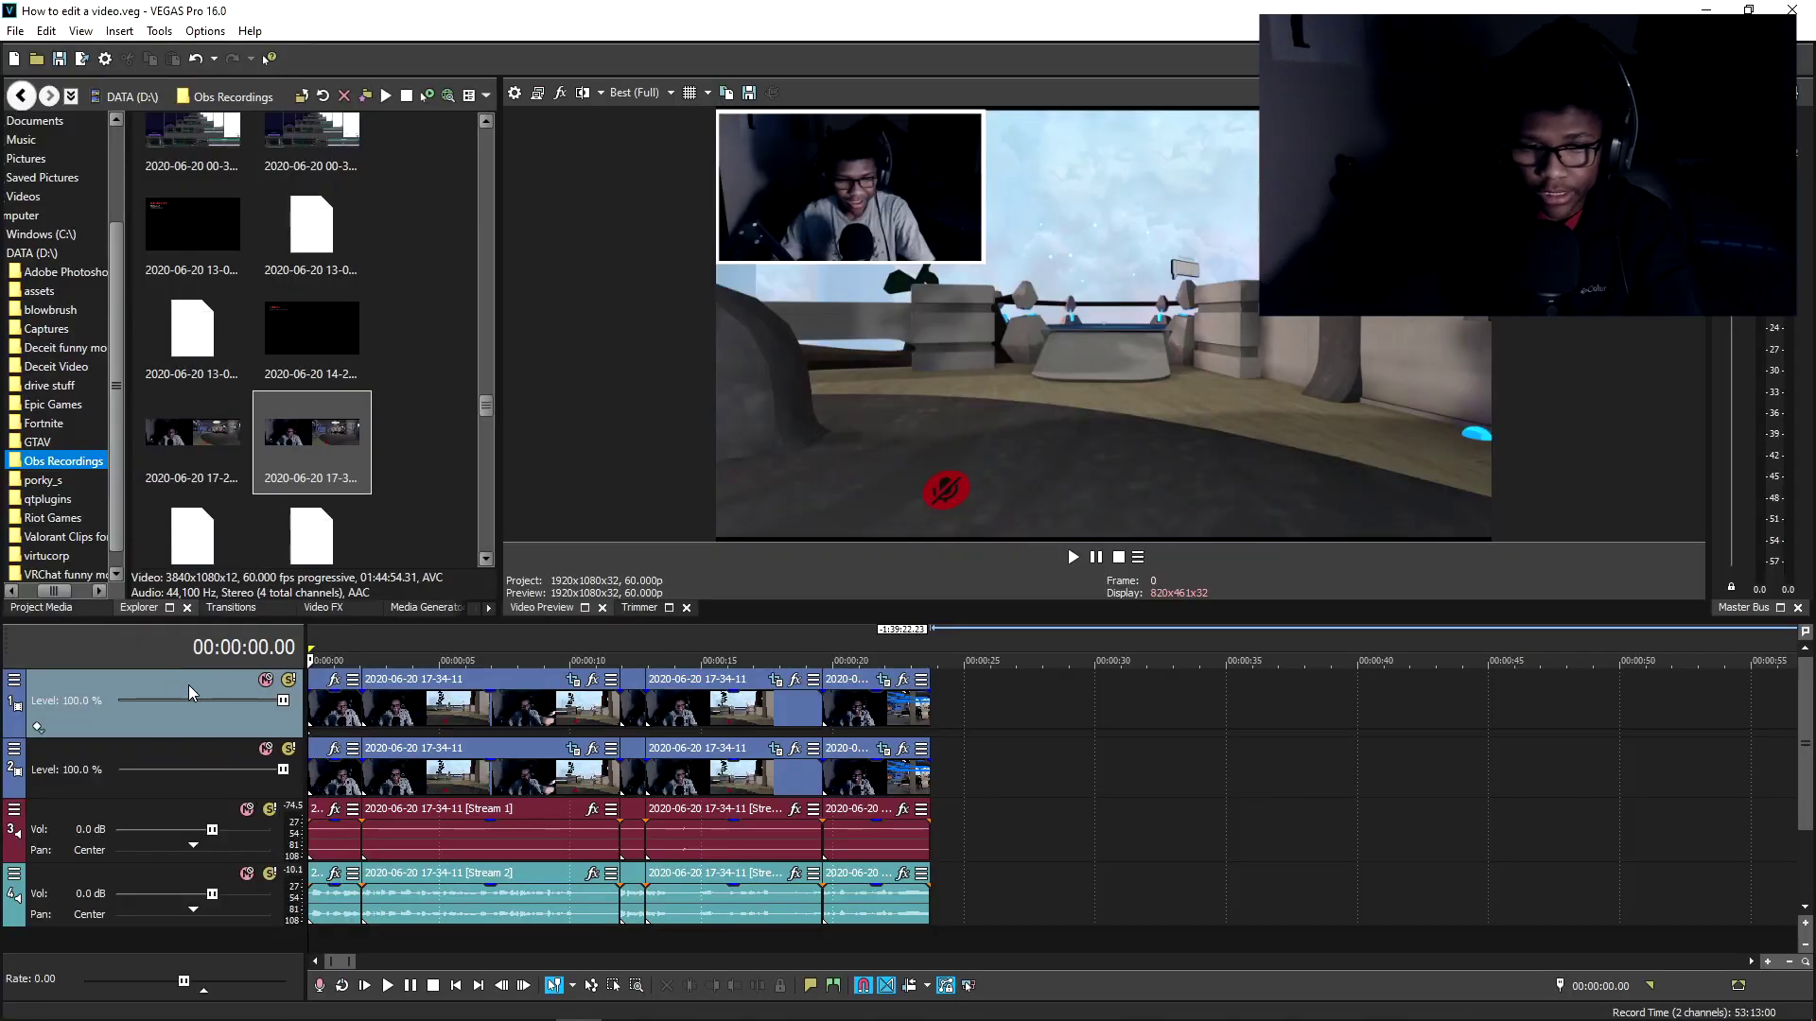
# Step: Insert two empty video tracks above the webcam track
pyautogui.rightClick(189, 687)
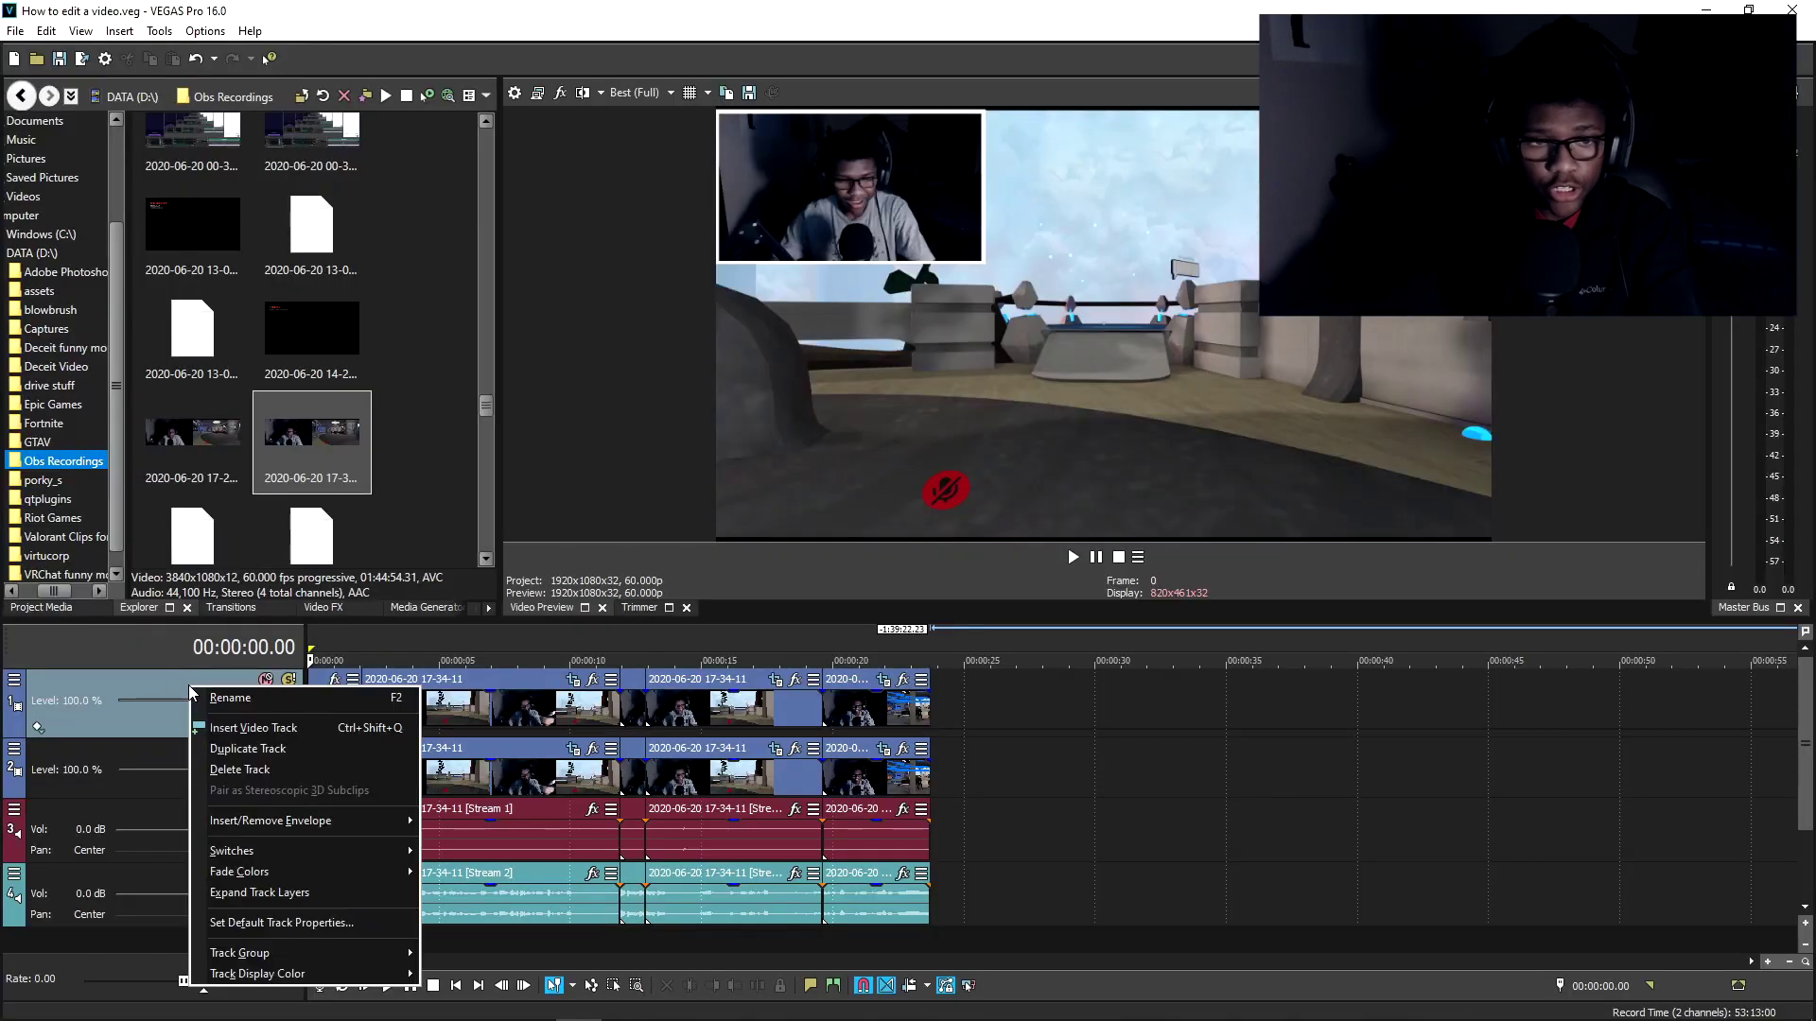
pyautogui.click(275, 727)
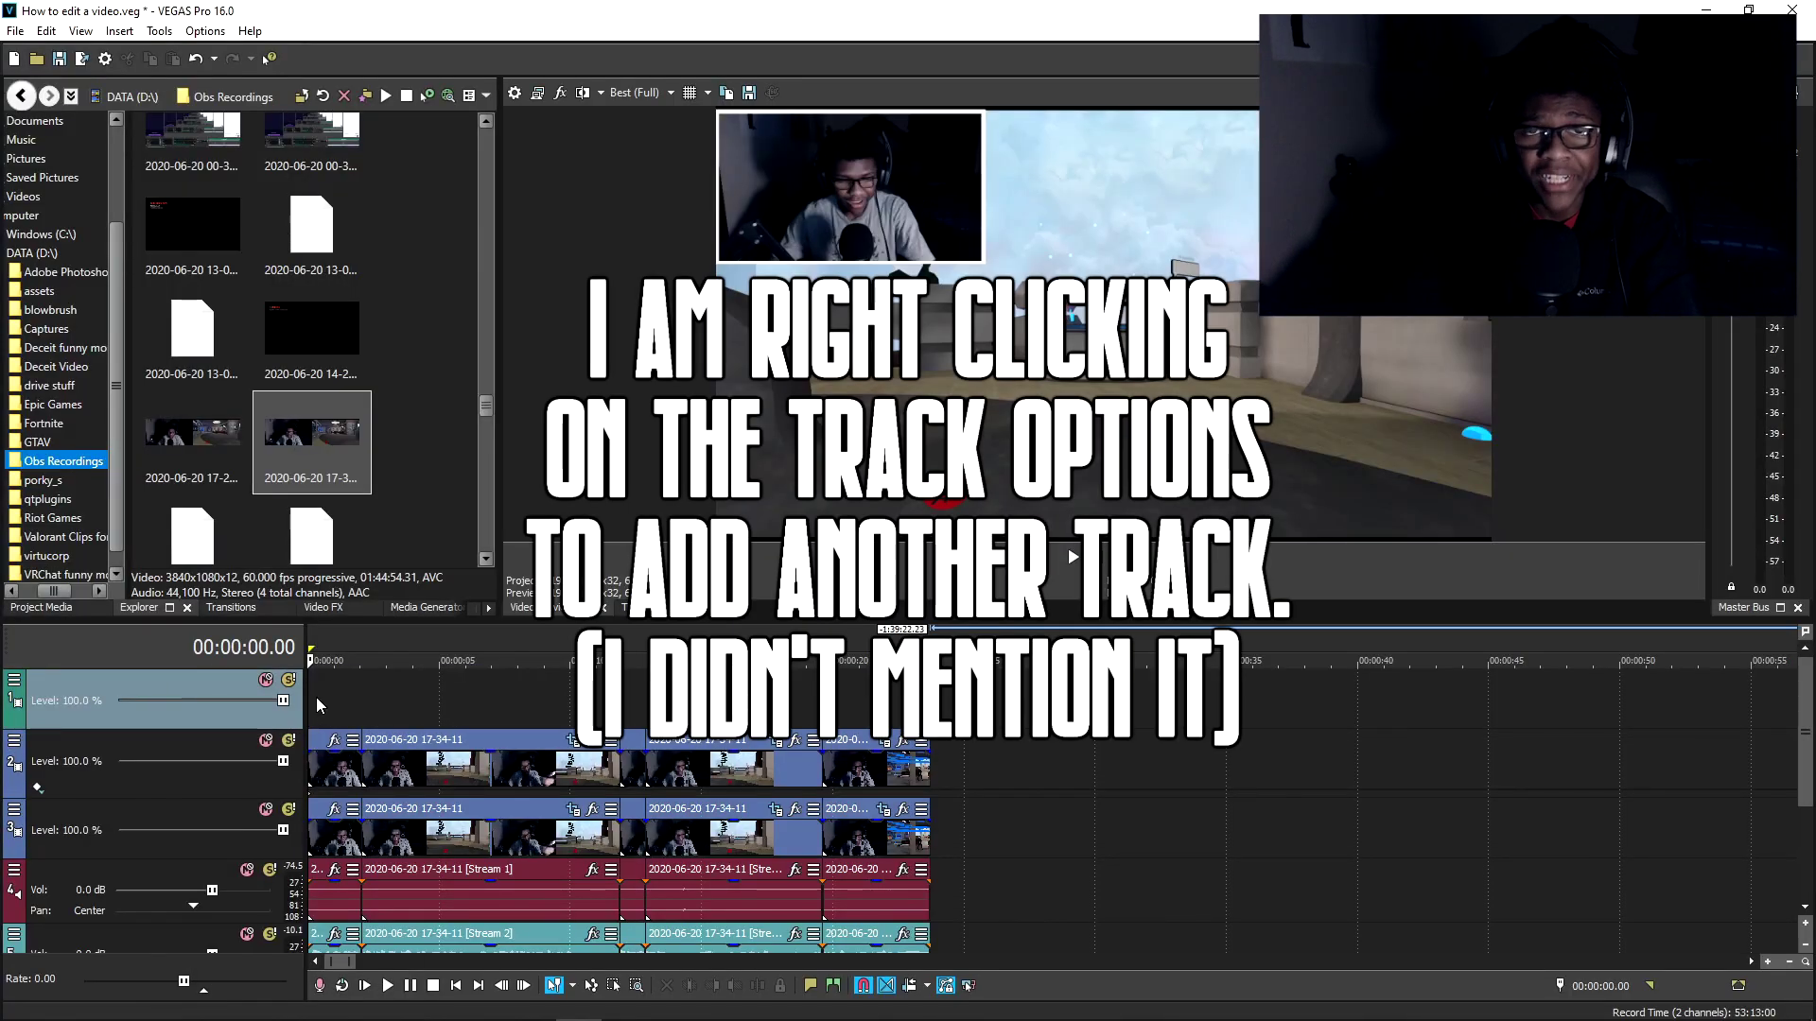
pyautogui.rightClick(200, 678)
pyautogui.click(272, 713)
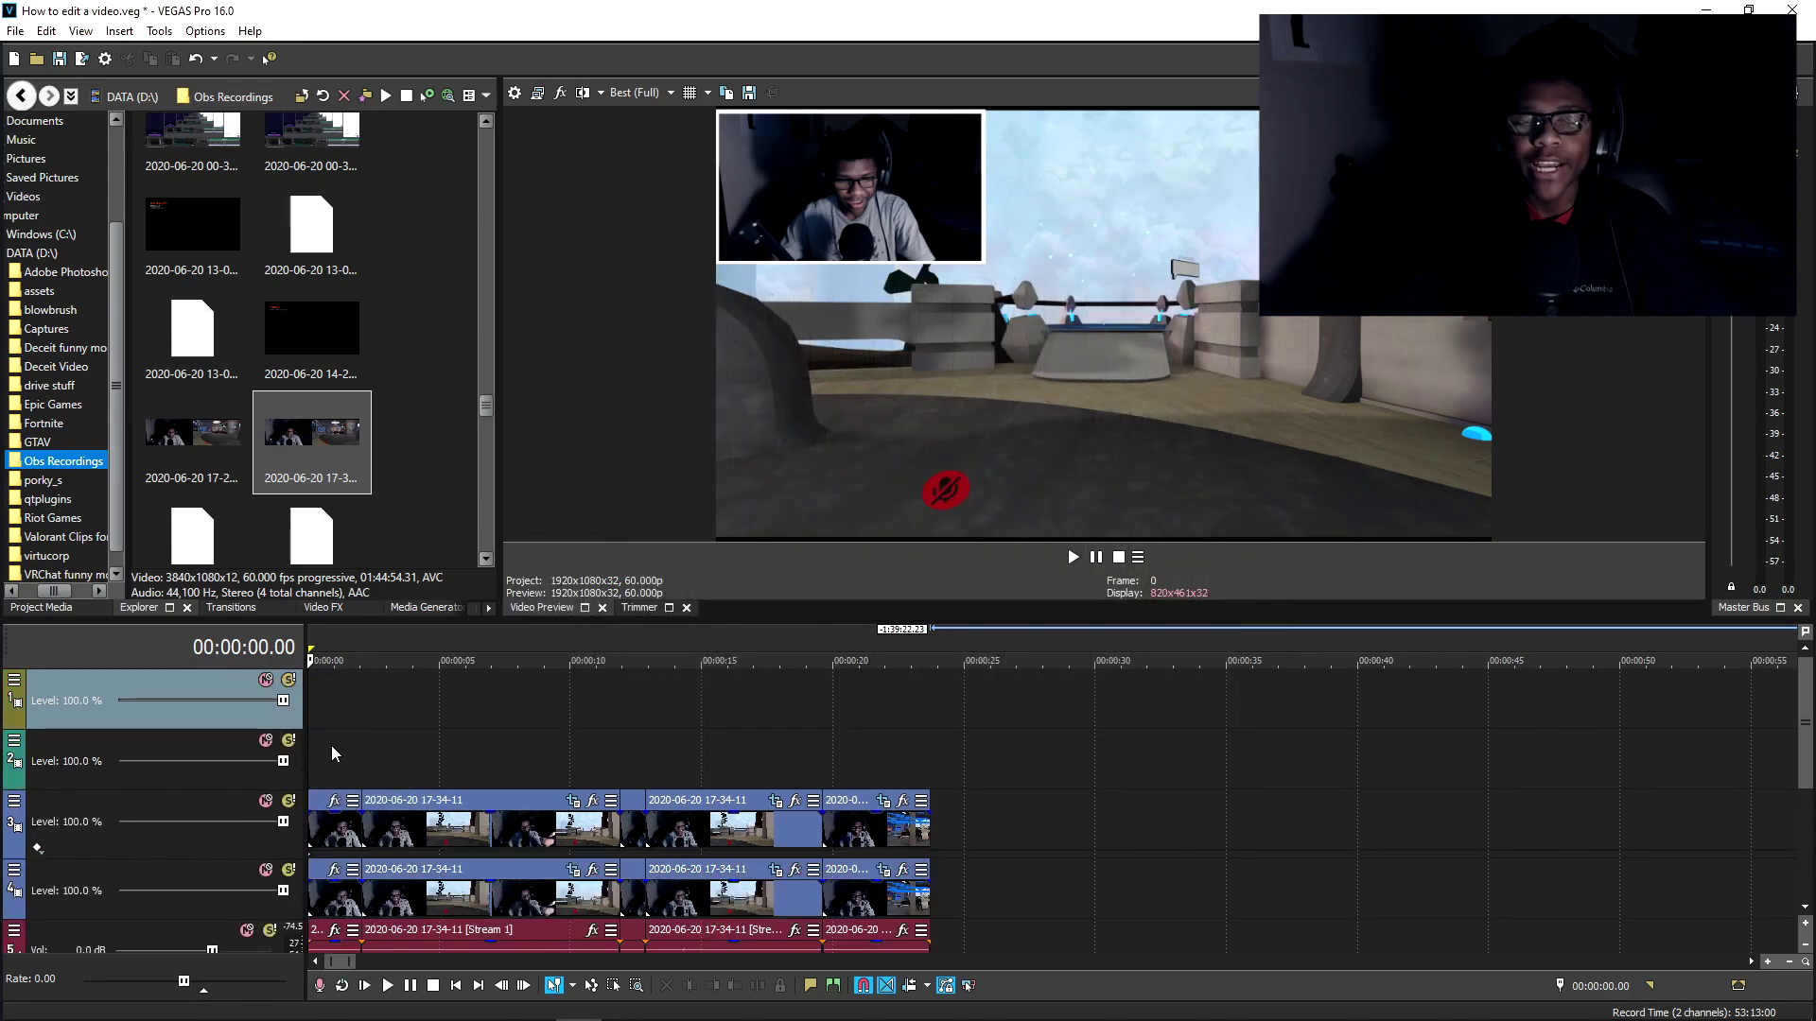
# Step: Insert an empty audio track below the existing audio tracks
pyautogui.scroll(-3, 154, 849)
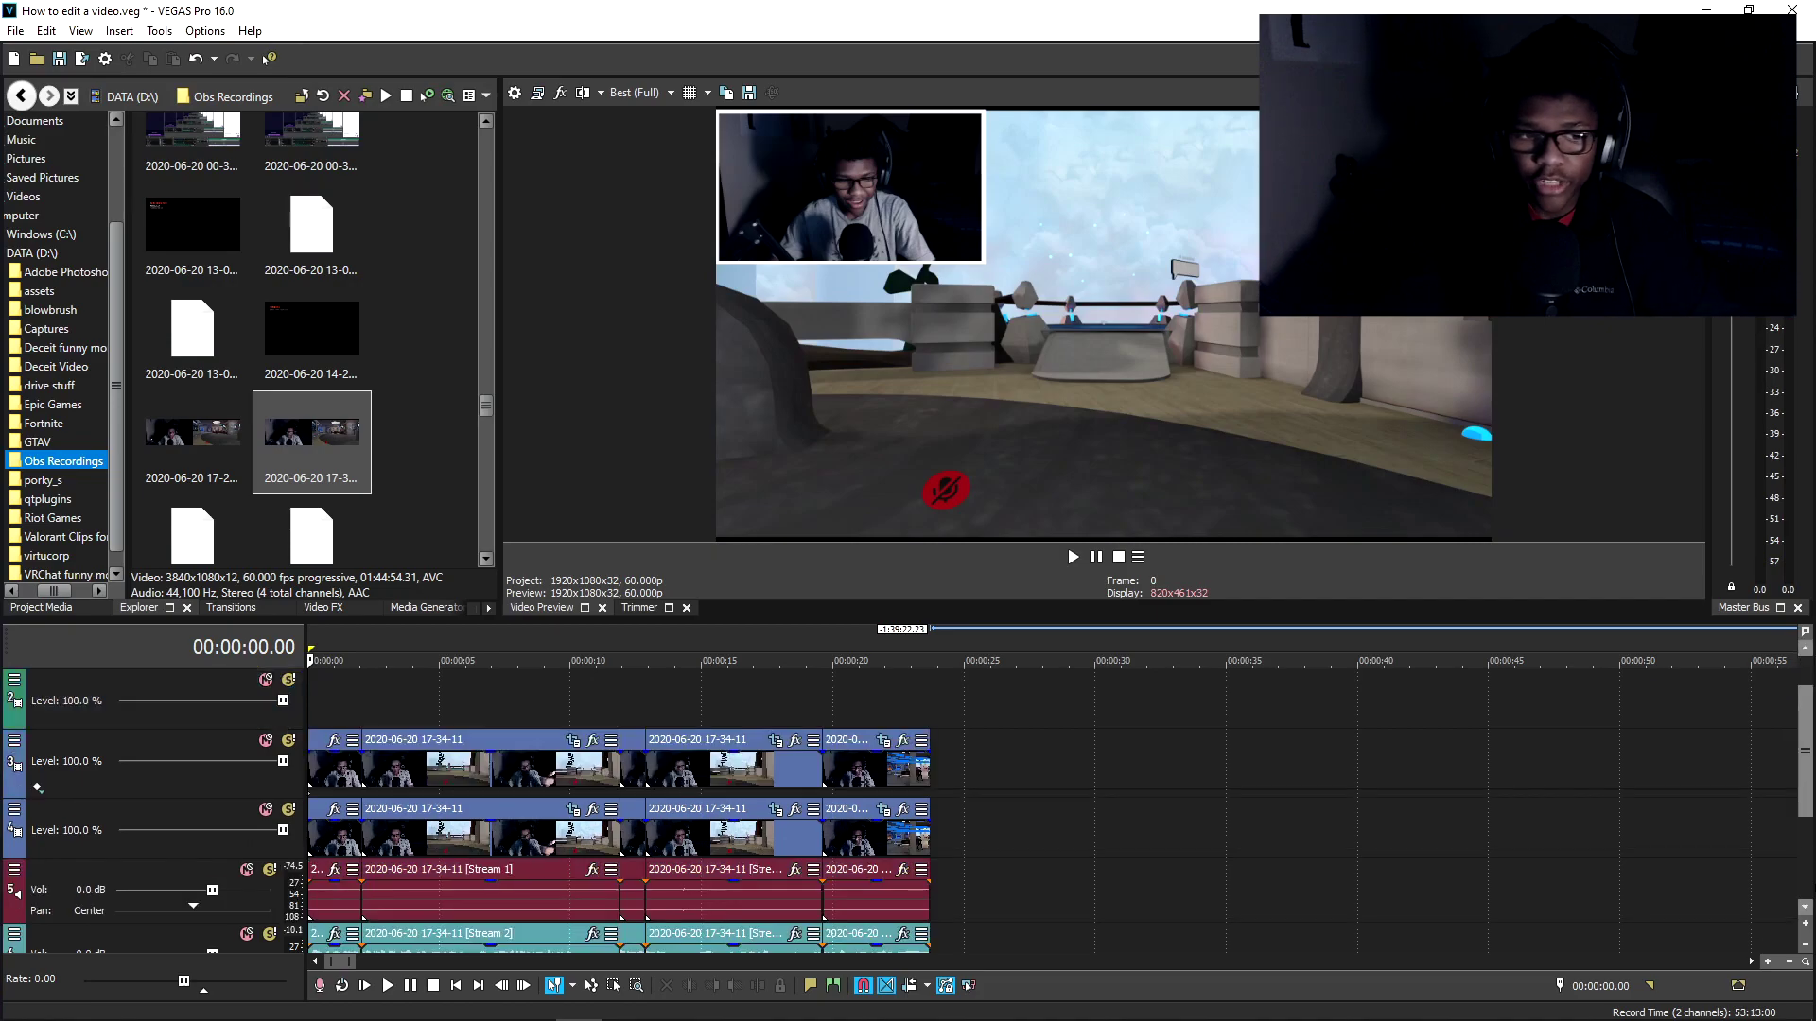
pyautogui.rightClick(150, 883)
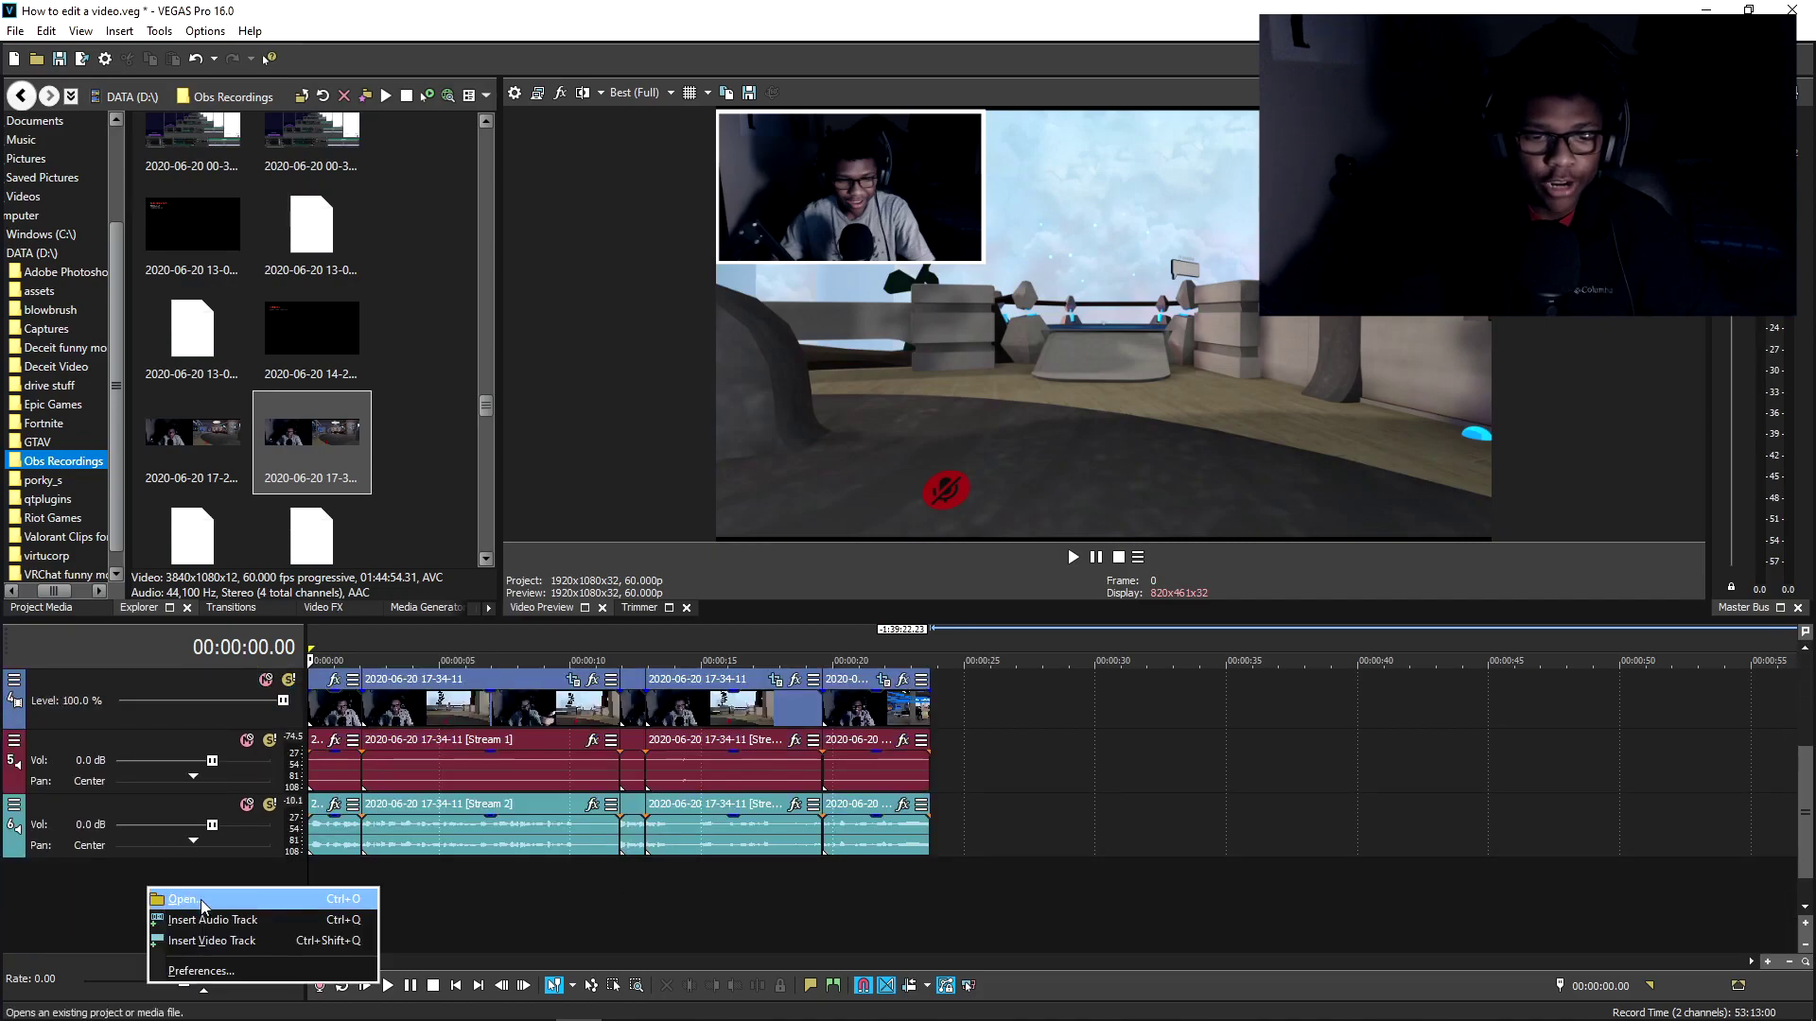
pyautogui.click(207, 917)
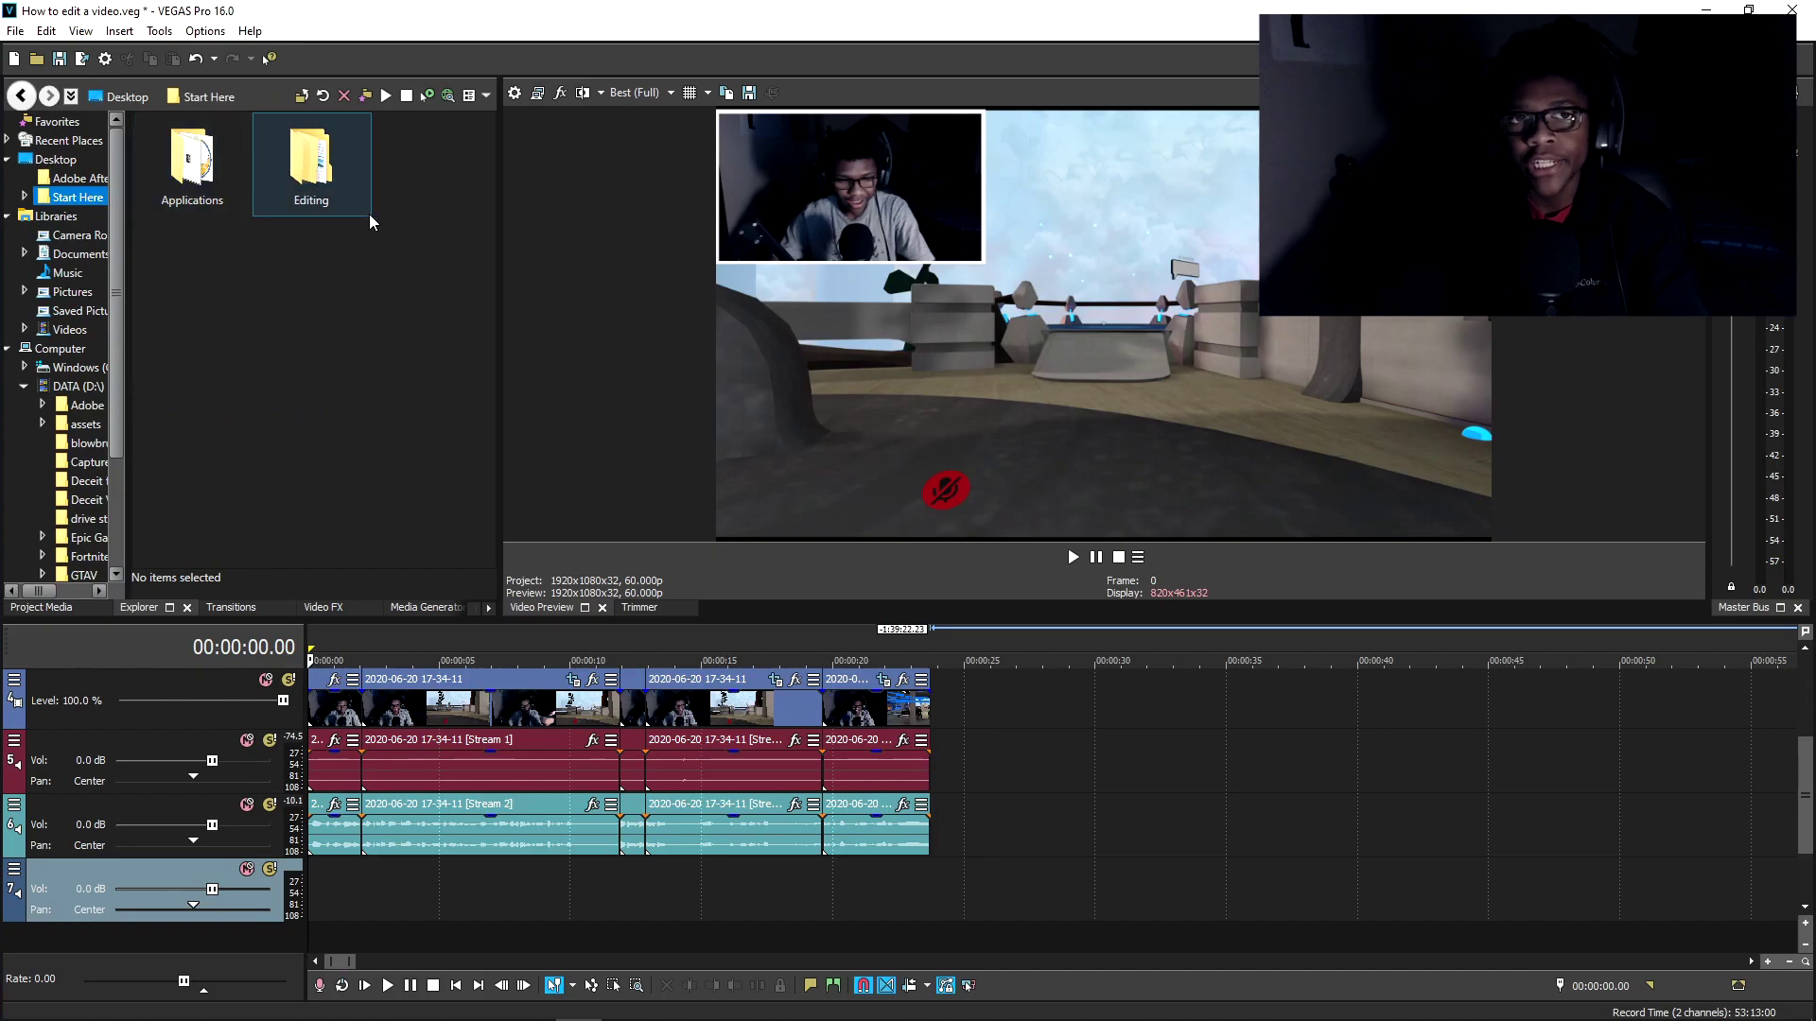
# Step: Browse from Editing through Use in every video to the Background music (CoryxKenshin) folder and place 5.mp4 after the clips at 00:00:24.00
pyautogui.doubleClick(306, 159)
pyautogui.scroll(-5, 317, 359)
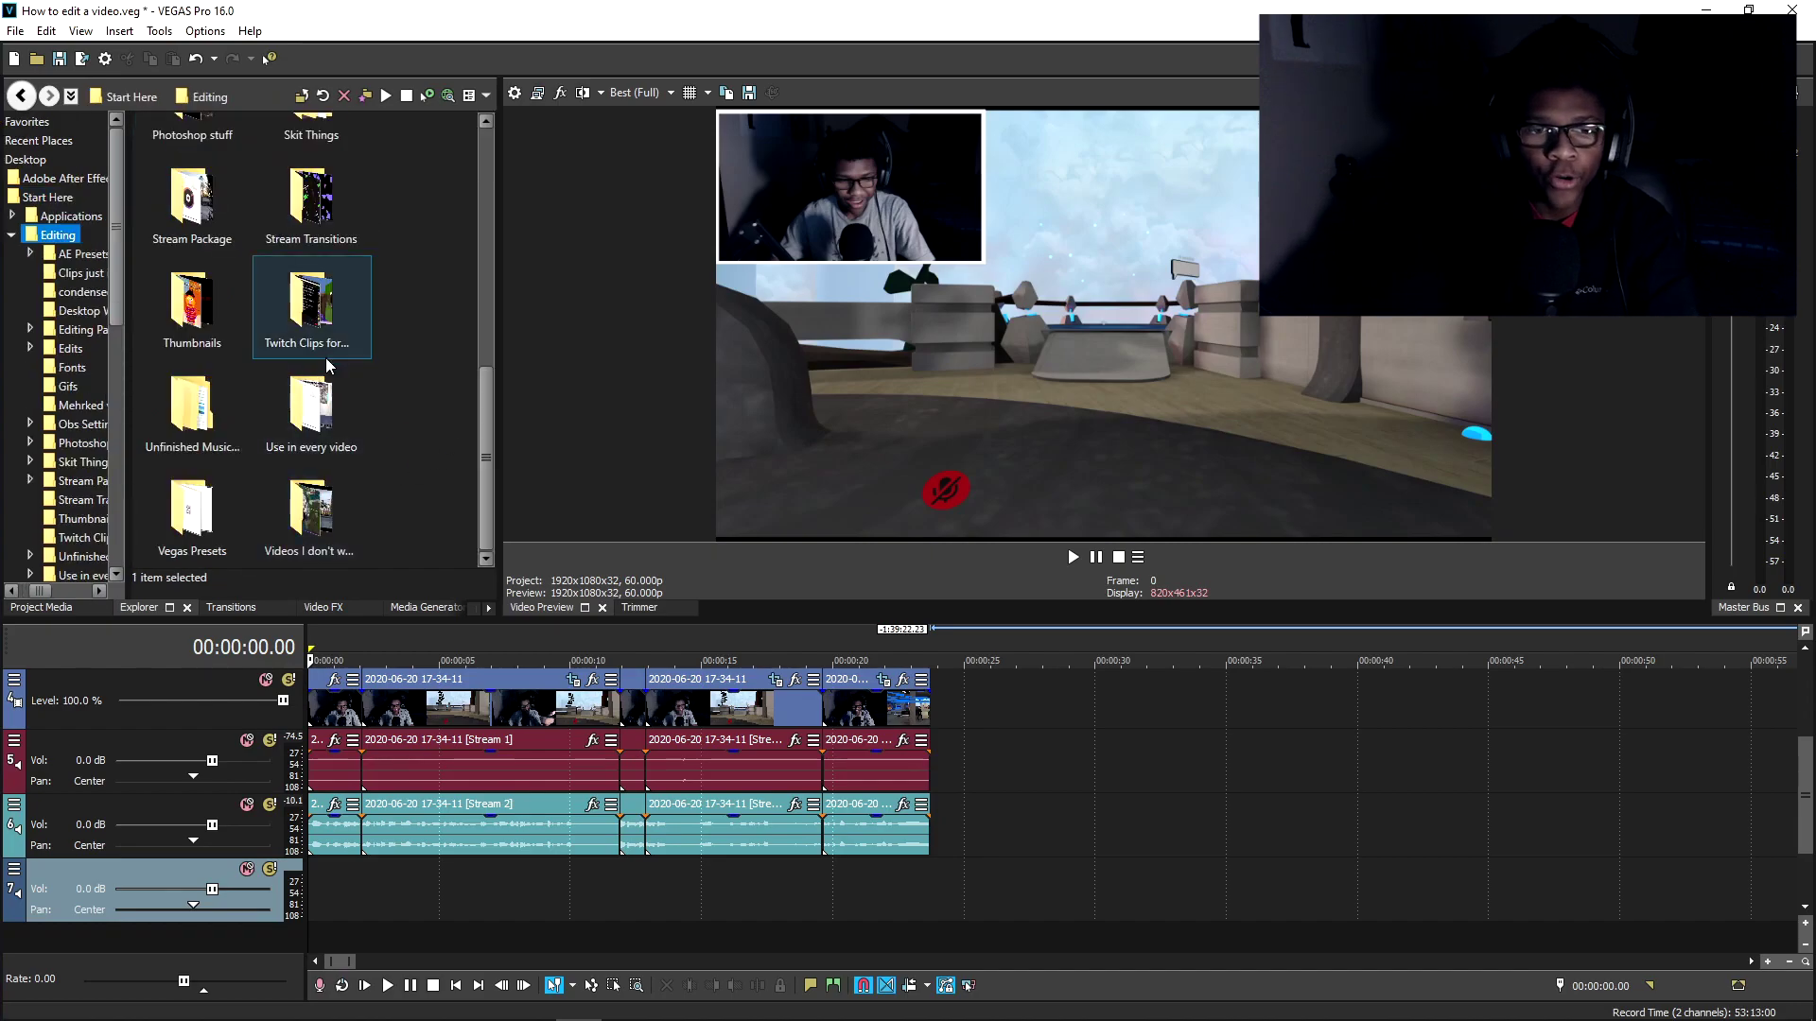
pyautogui.doubleClick(331, 396)
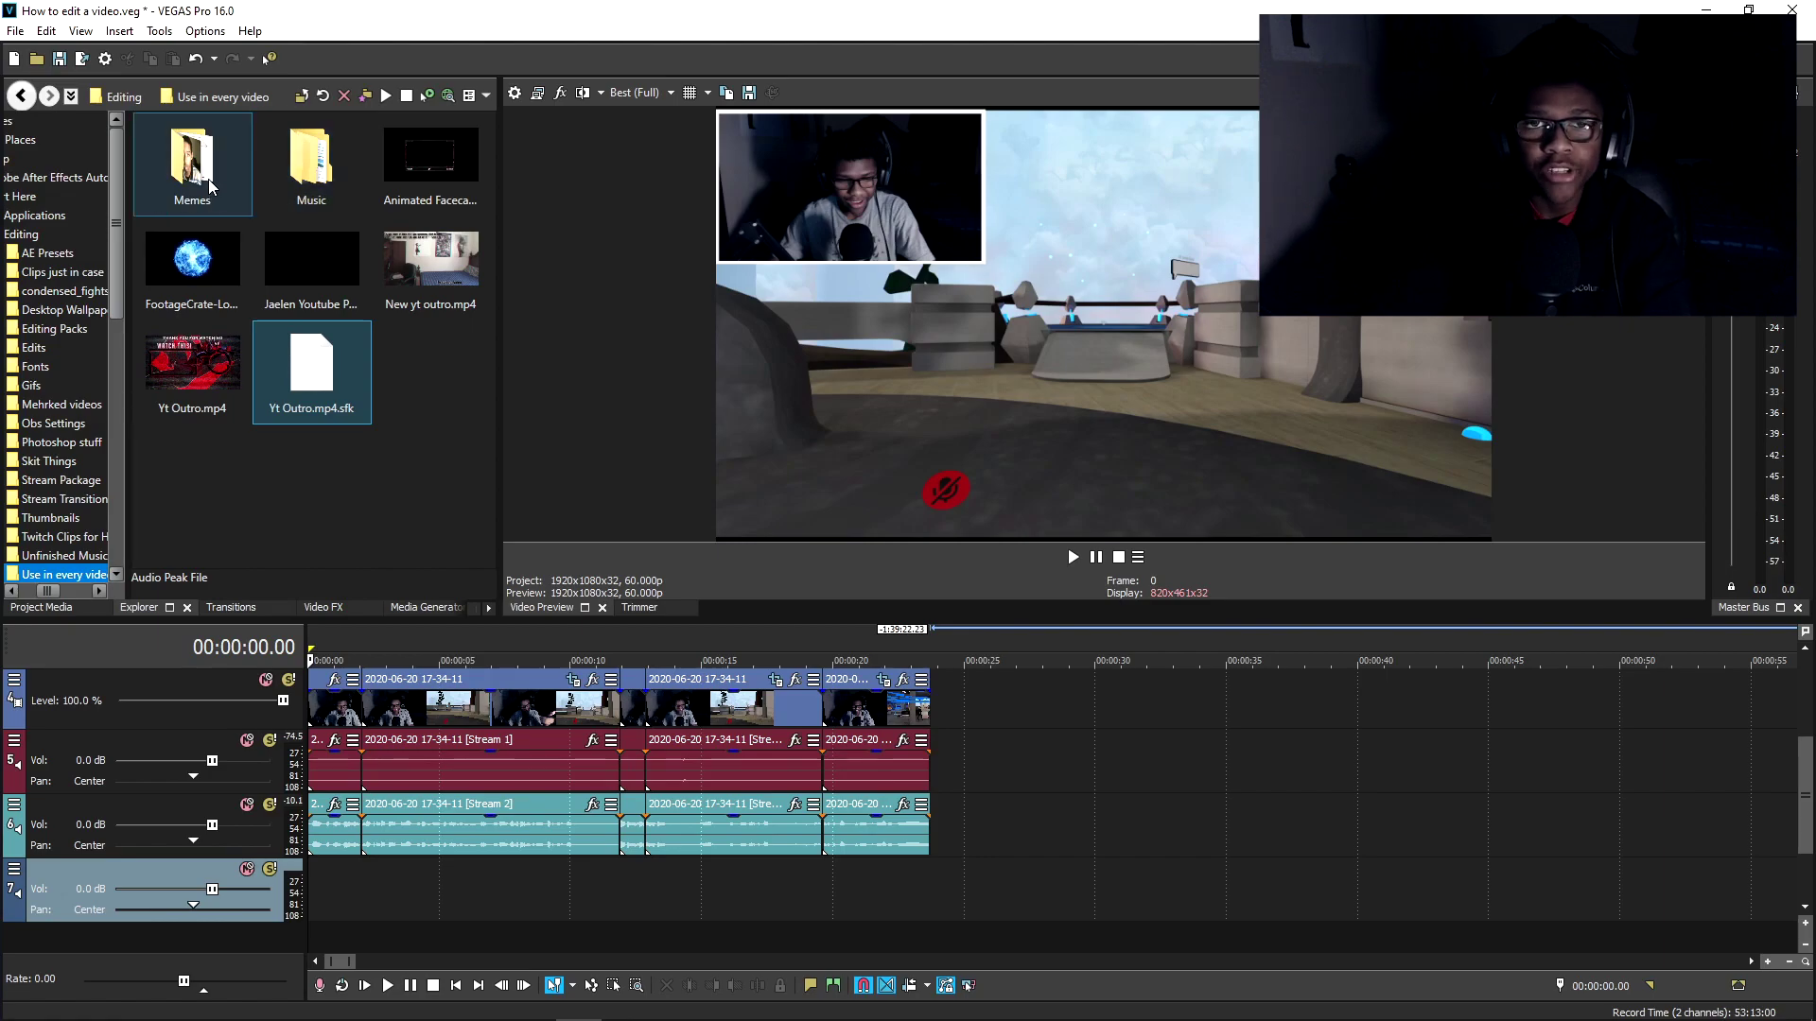
pyautogui.doubleClick(254, 171)
pyautogui.press('BackSpace')
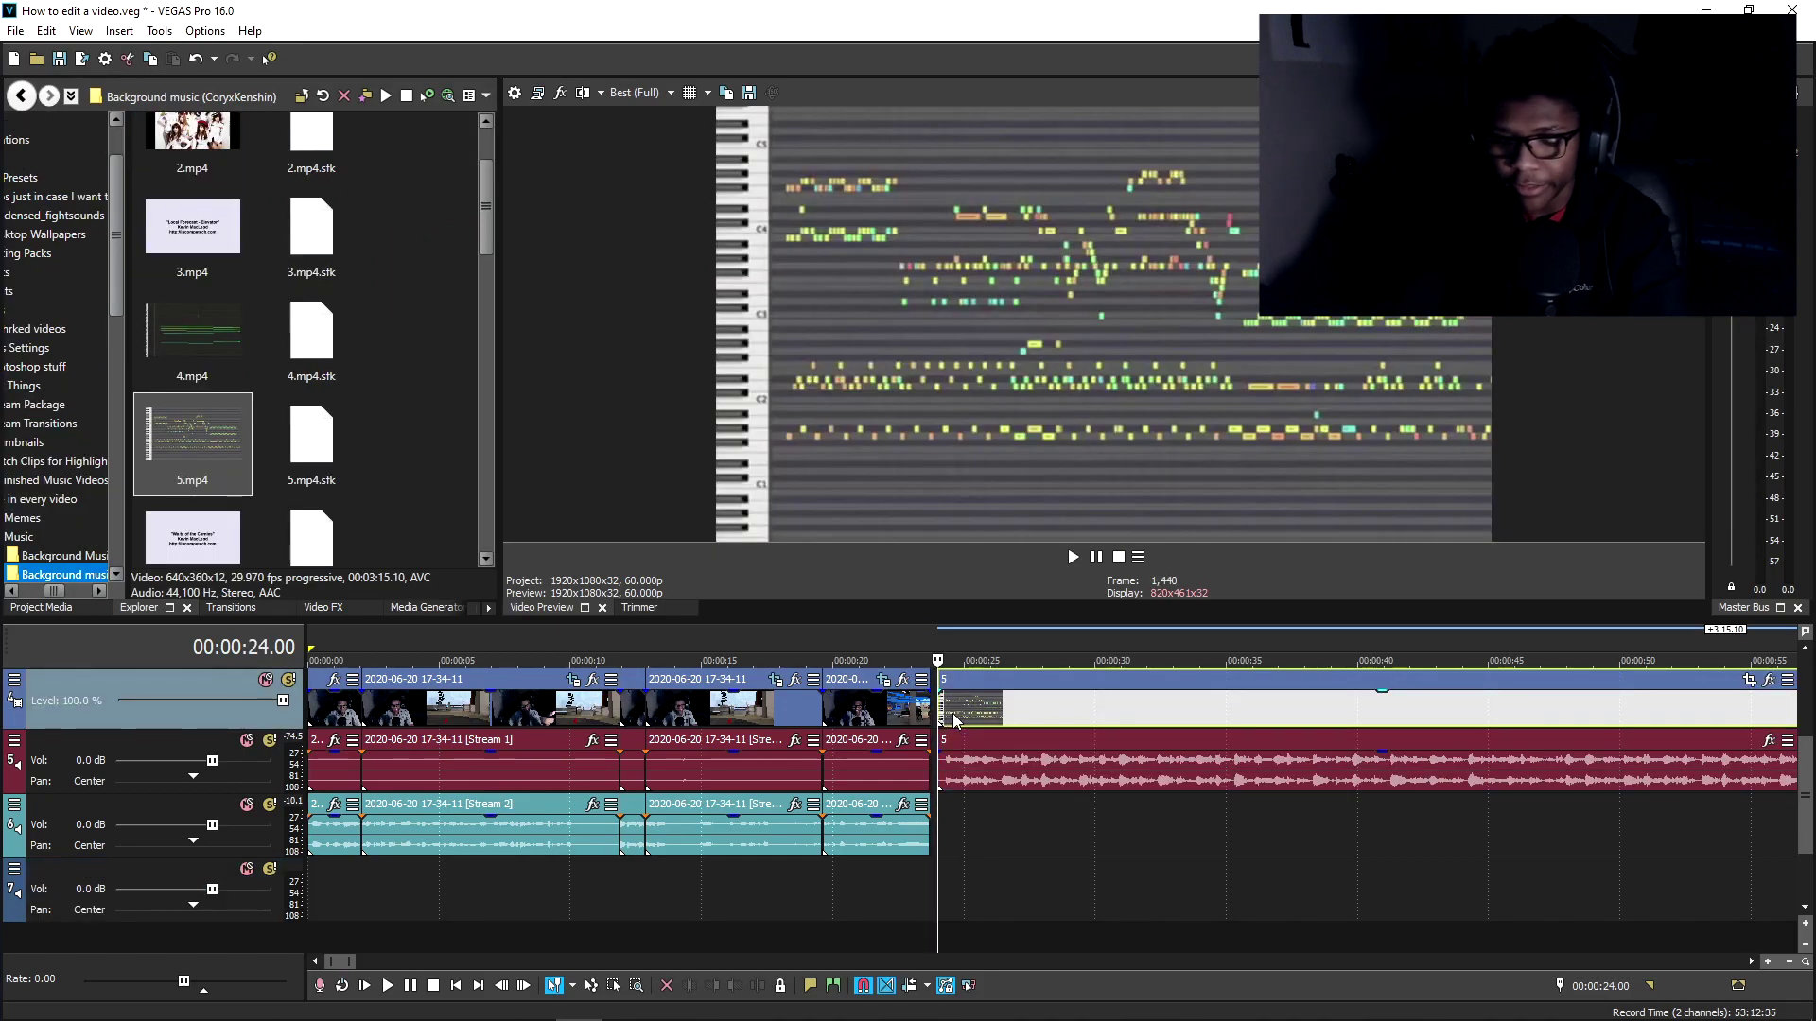
# Step: Delete the video part of 5.mp4 and move its audio to the start of the new audio track
pyautogui.press('Delete')
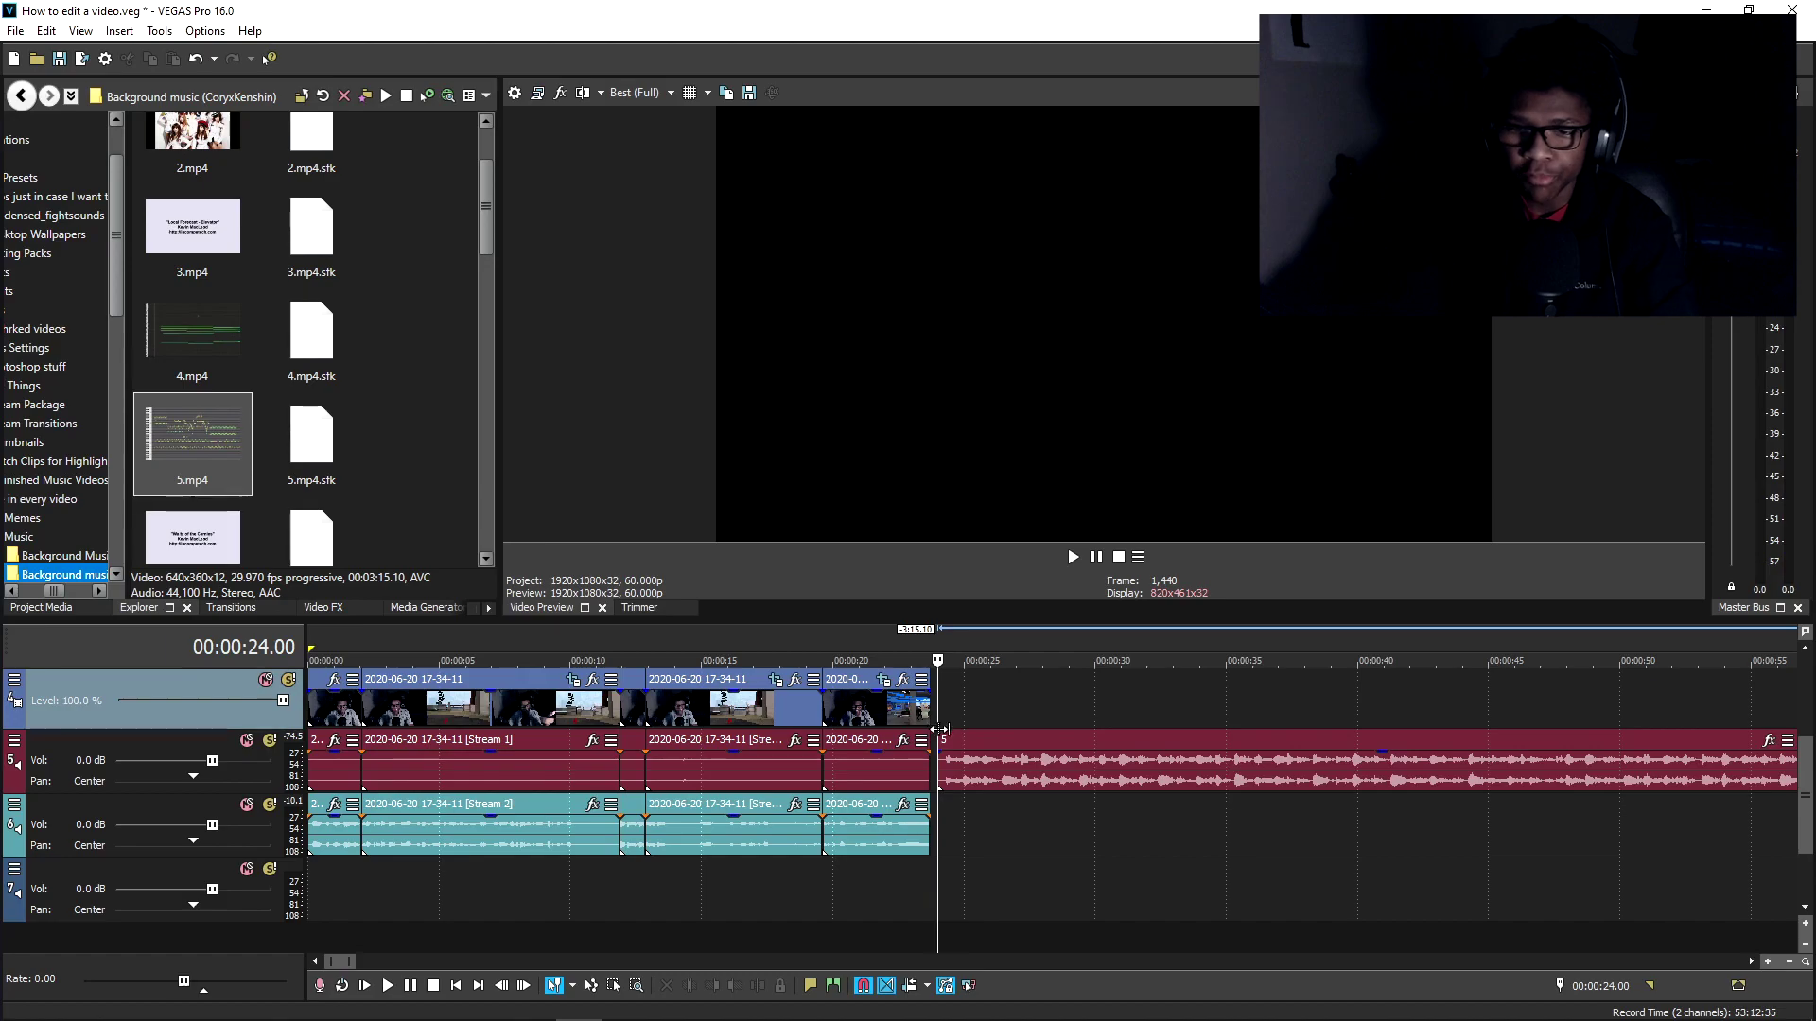
pyautogui.click(709, 761)
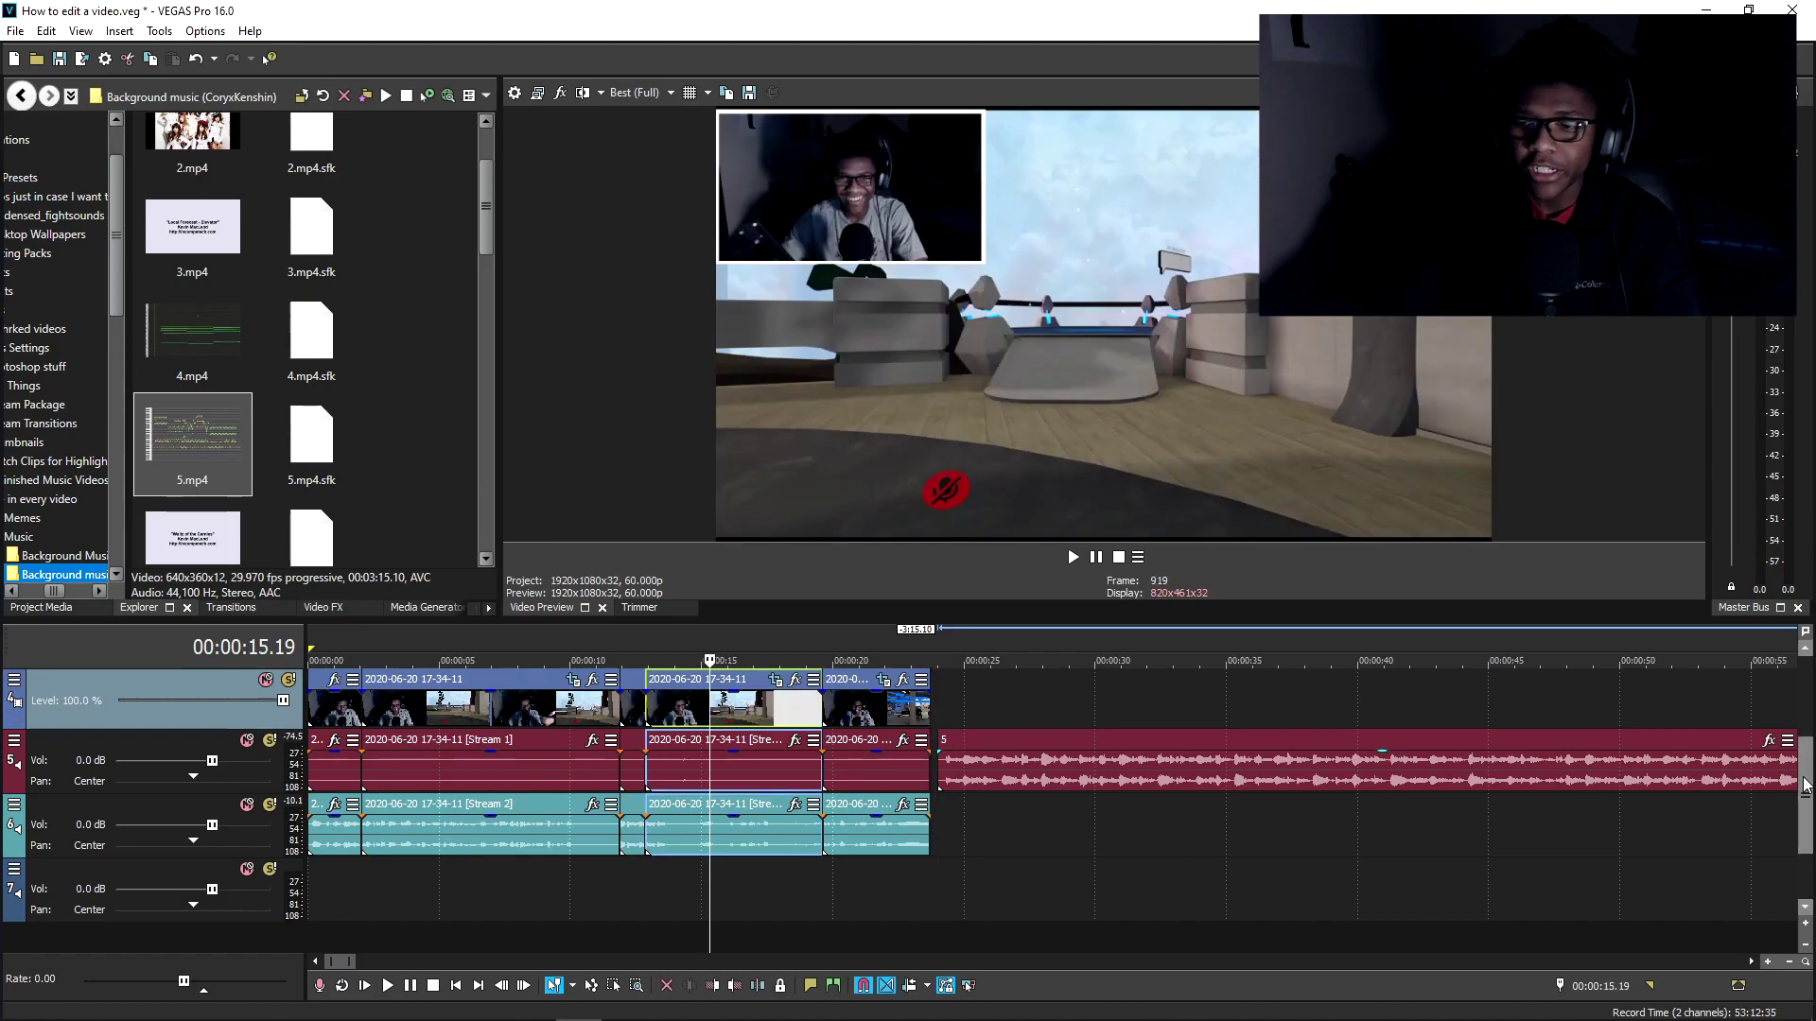
pyautogui.scroll(2, 1807, 783)
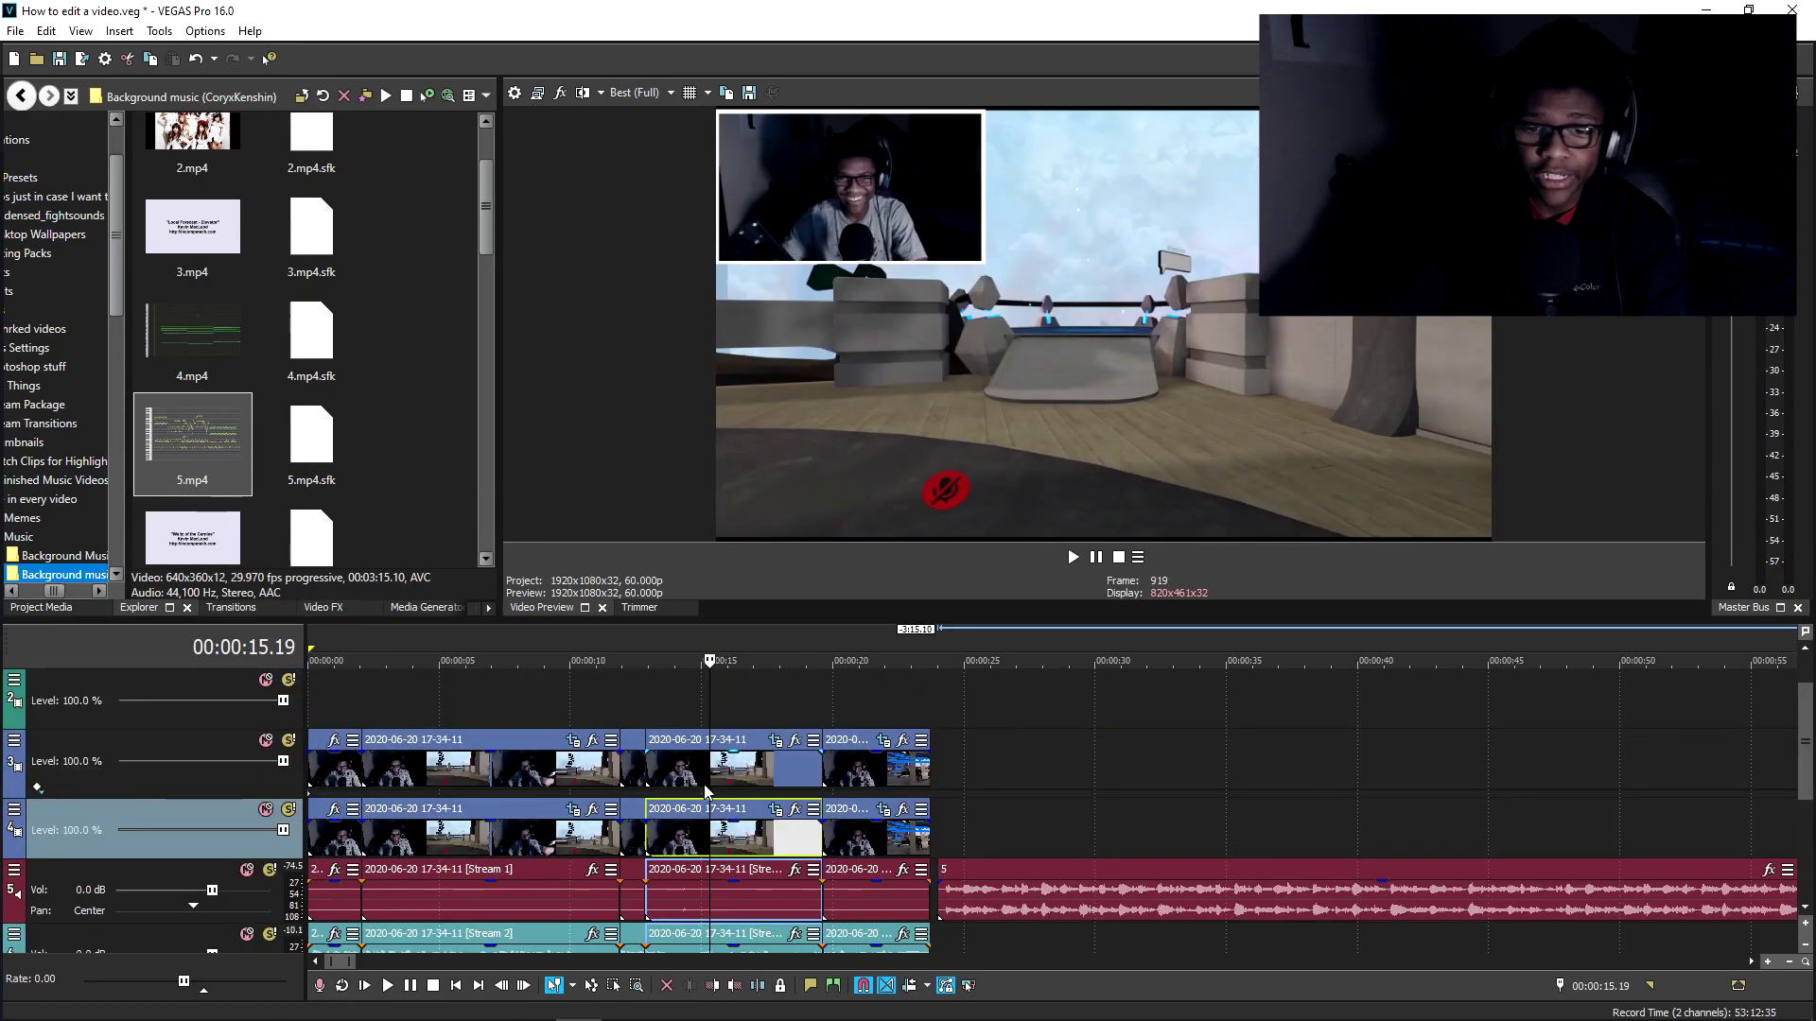
pyautogui.click(682, 775)
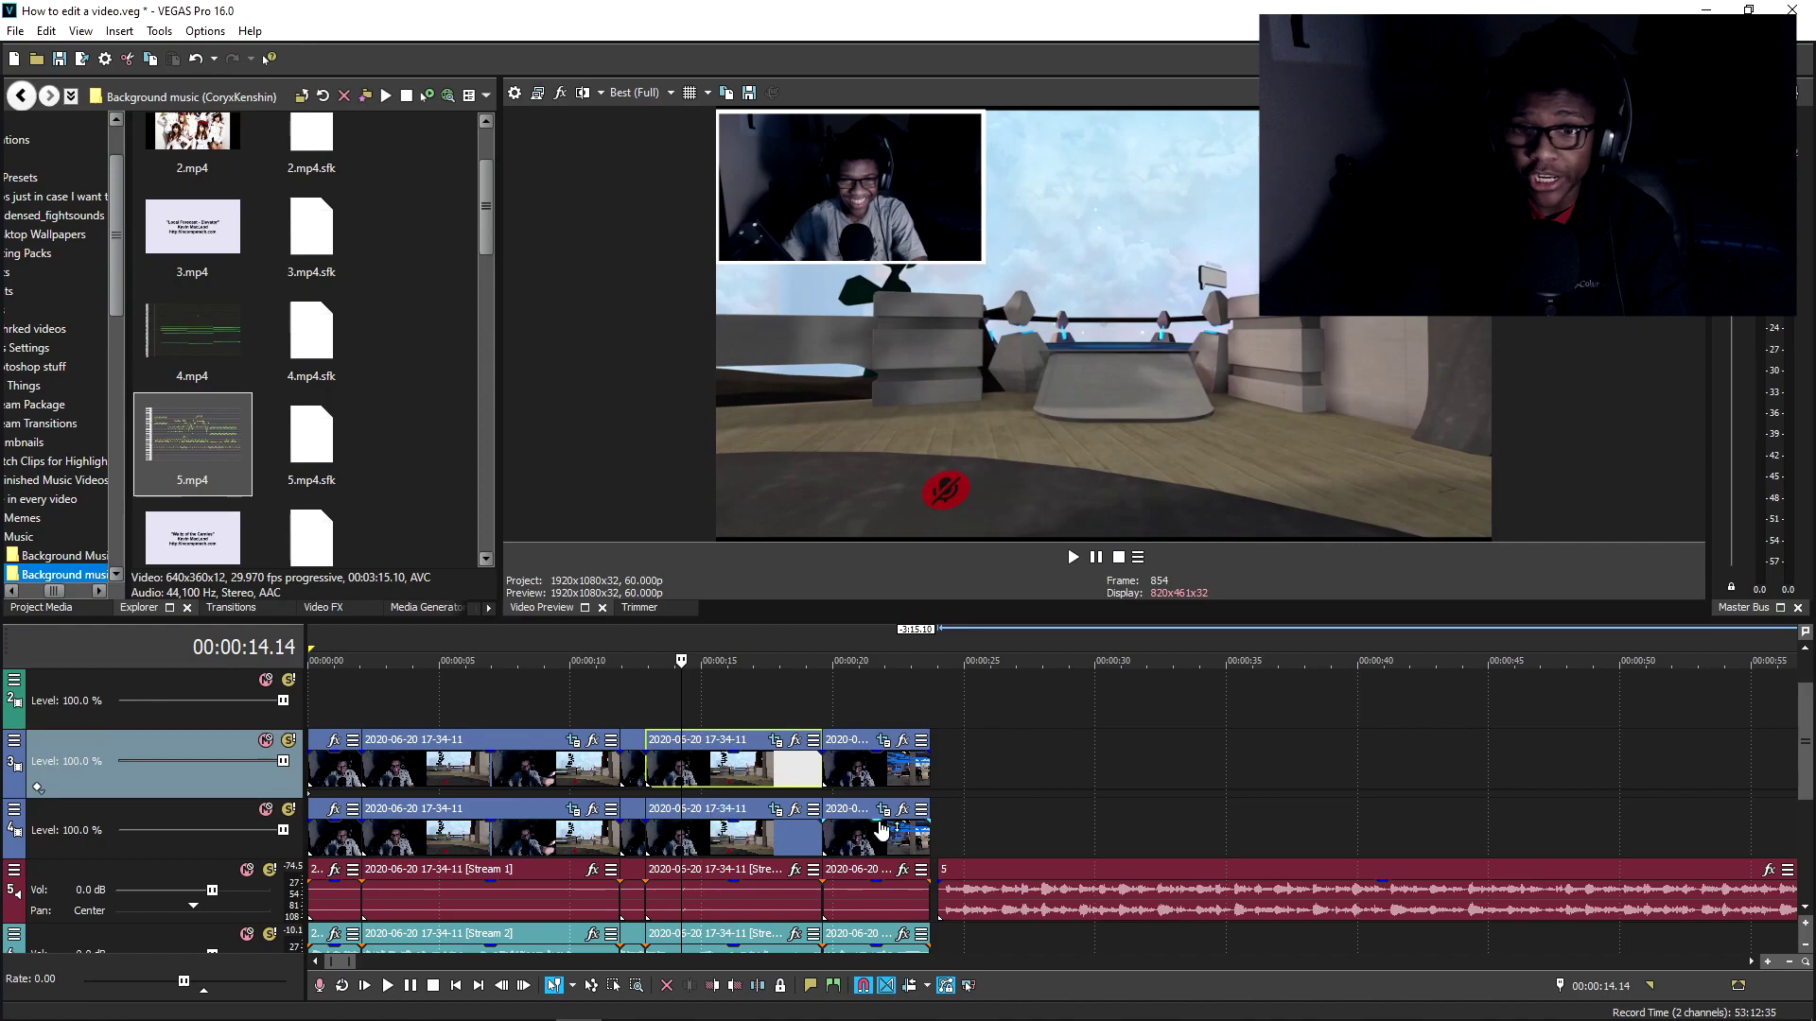
pyautogui.click(939, 783)
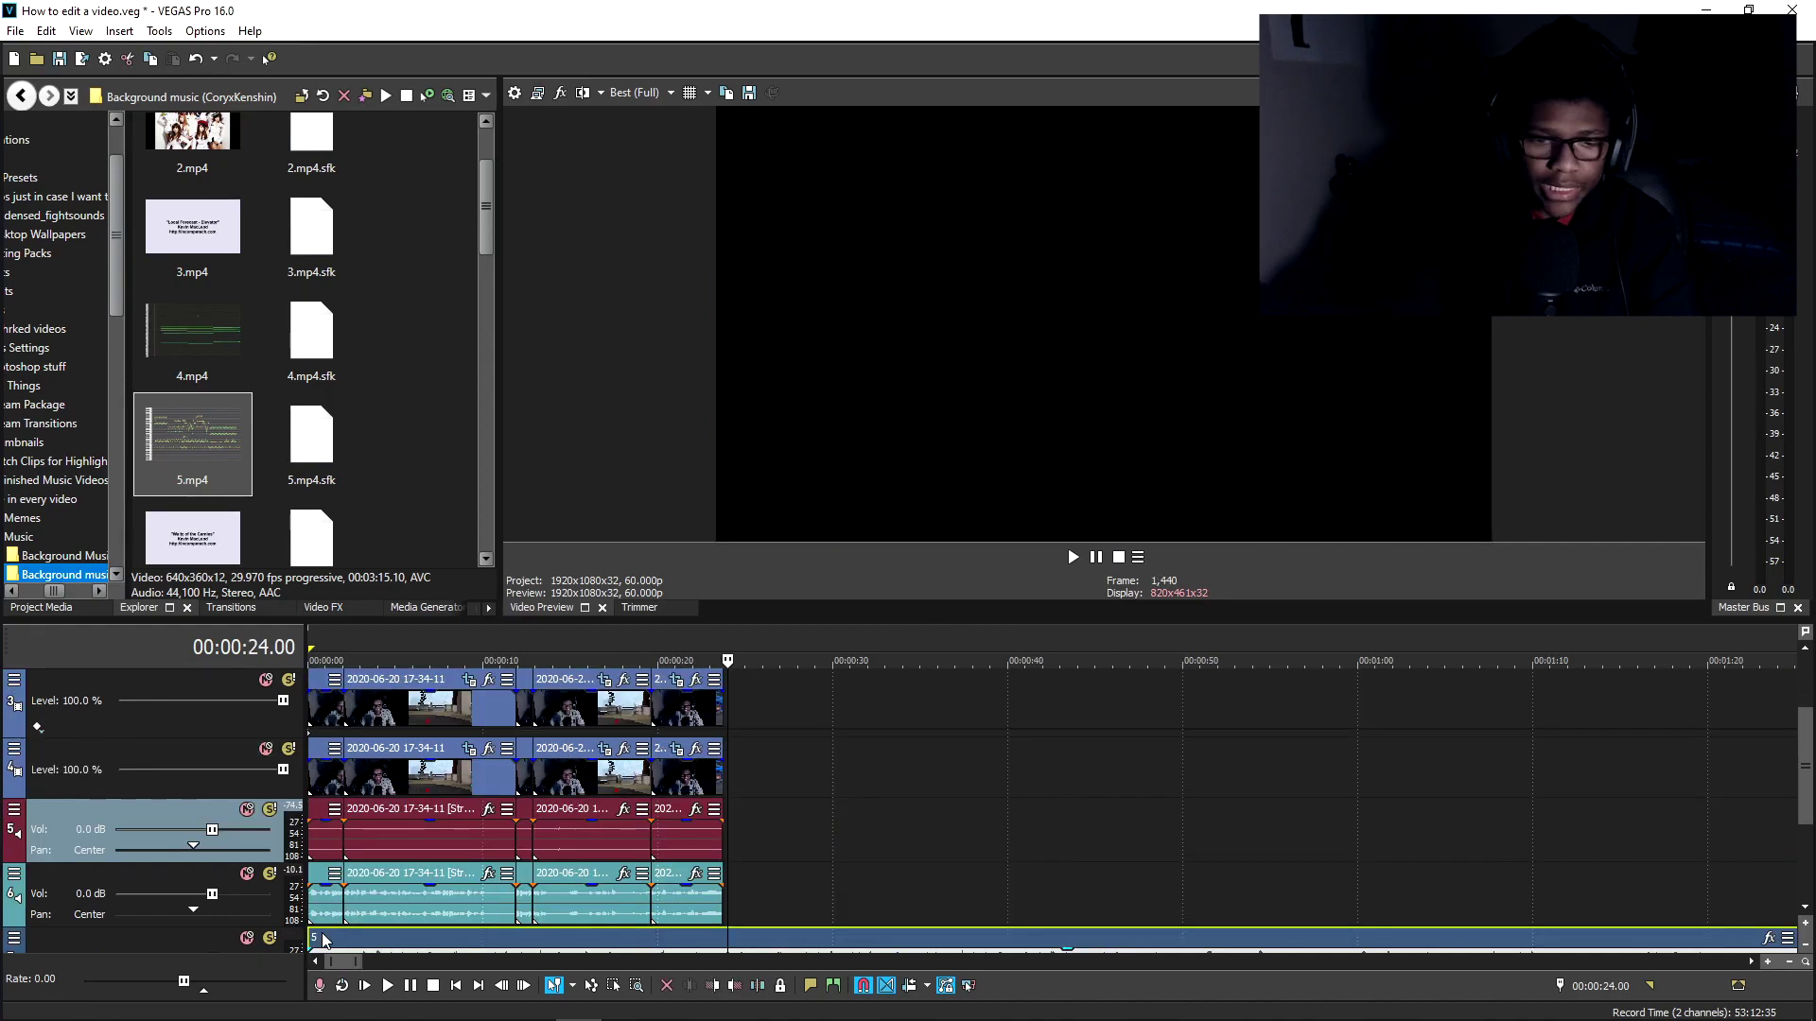
# Step: Play the project briefly from the start to check the background music against the recording's audio tracks
pyautogui.hotkey('ctrl', 'Home')
pyautogui.press('space')
pyautogui.scroll(-3, 1809, 738)
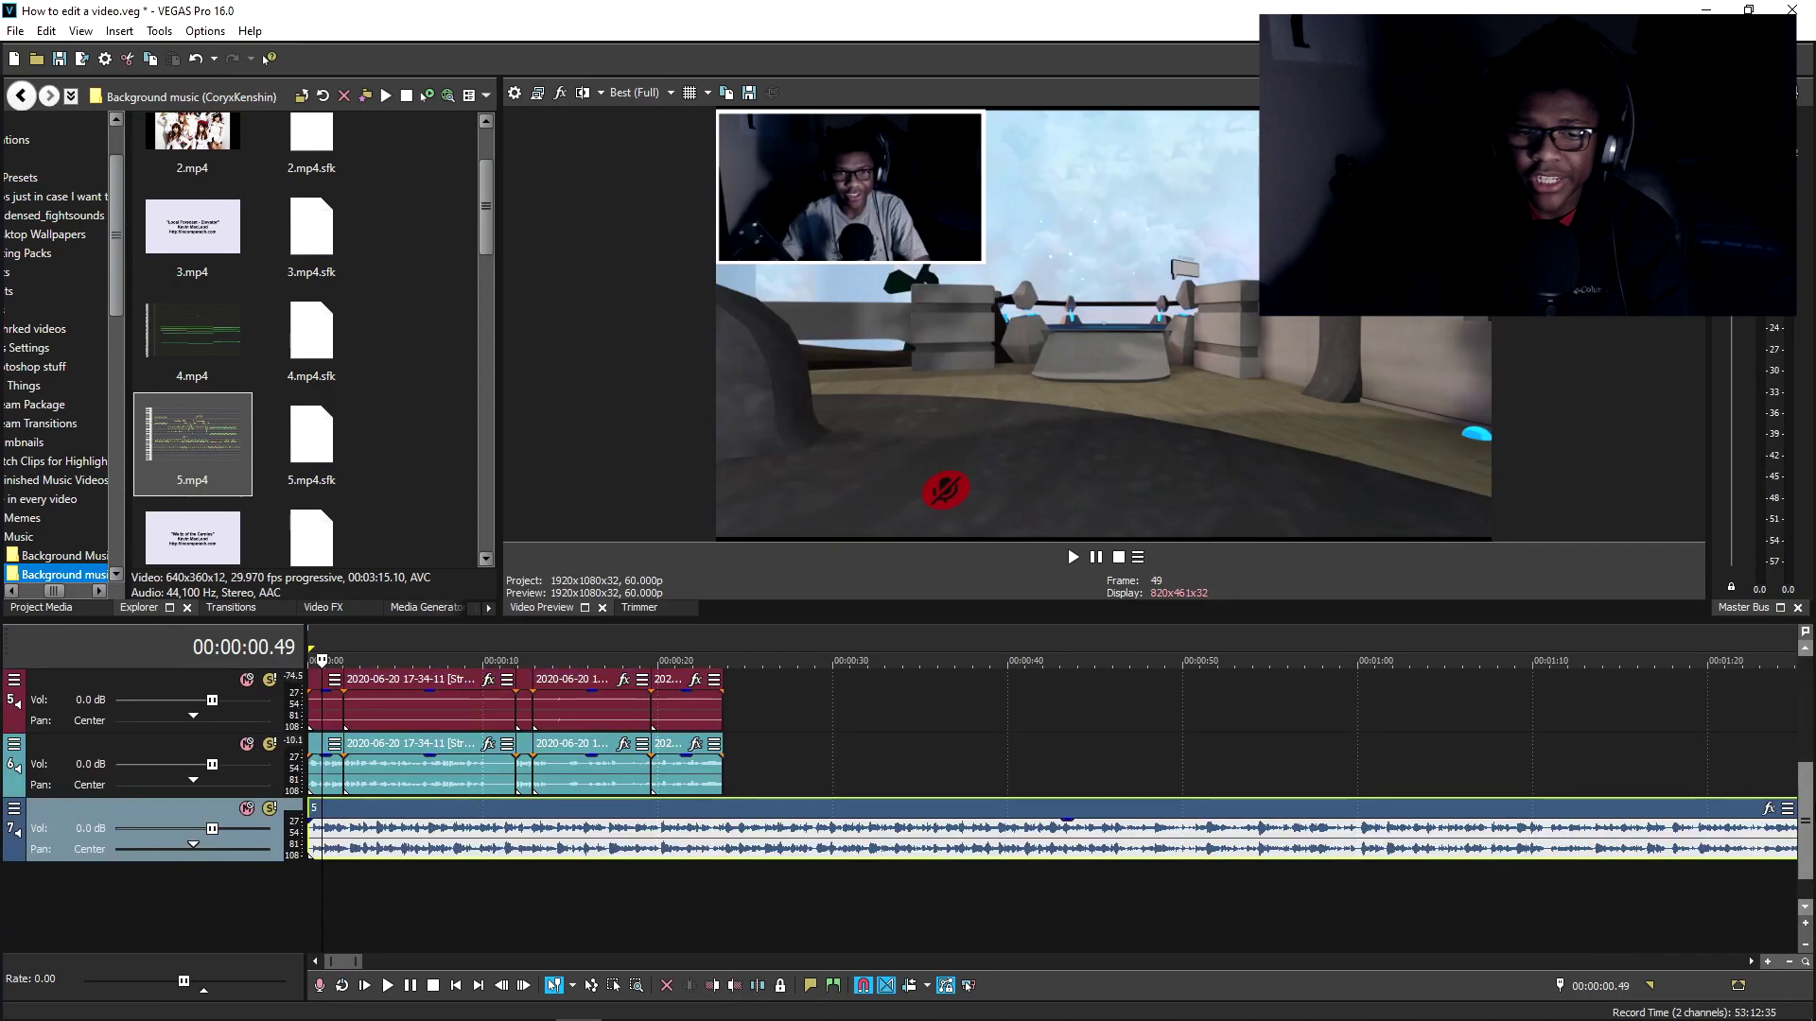
pyautogui.scroll(1, 1809, 738)
pyautogui.scroll(6, 478, 832)
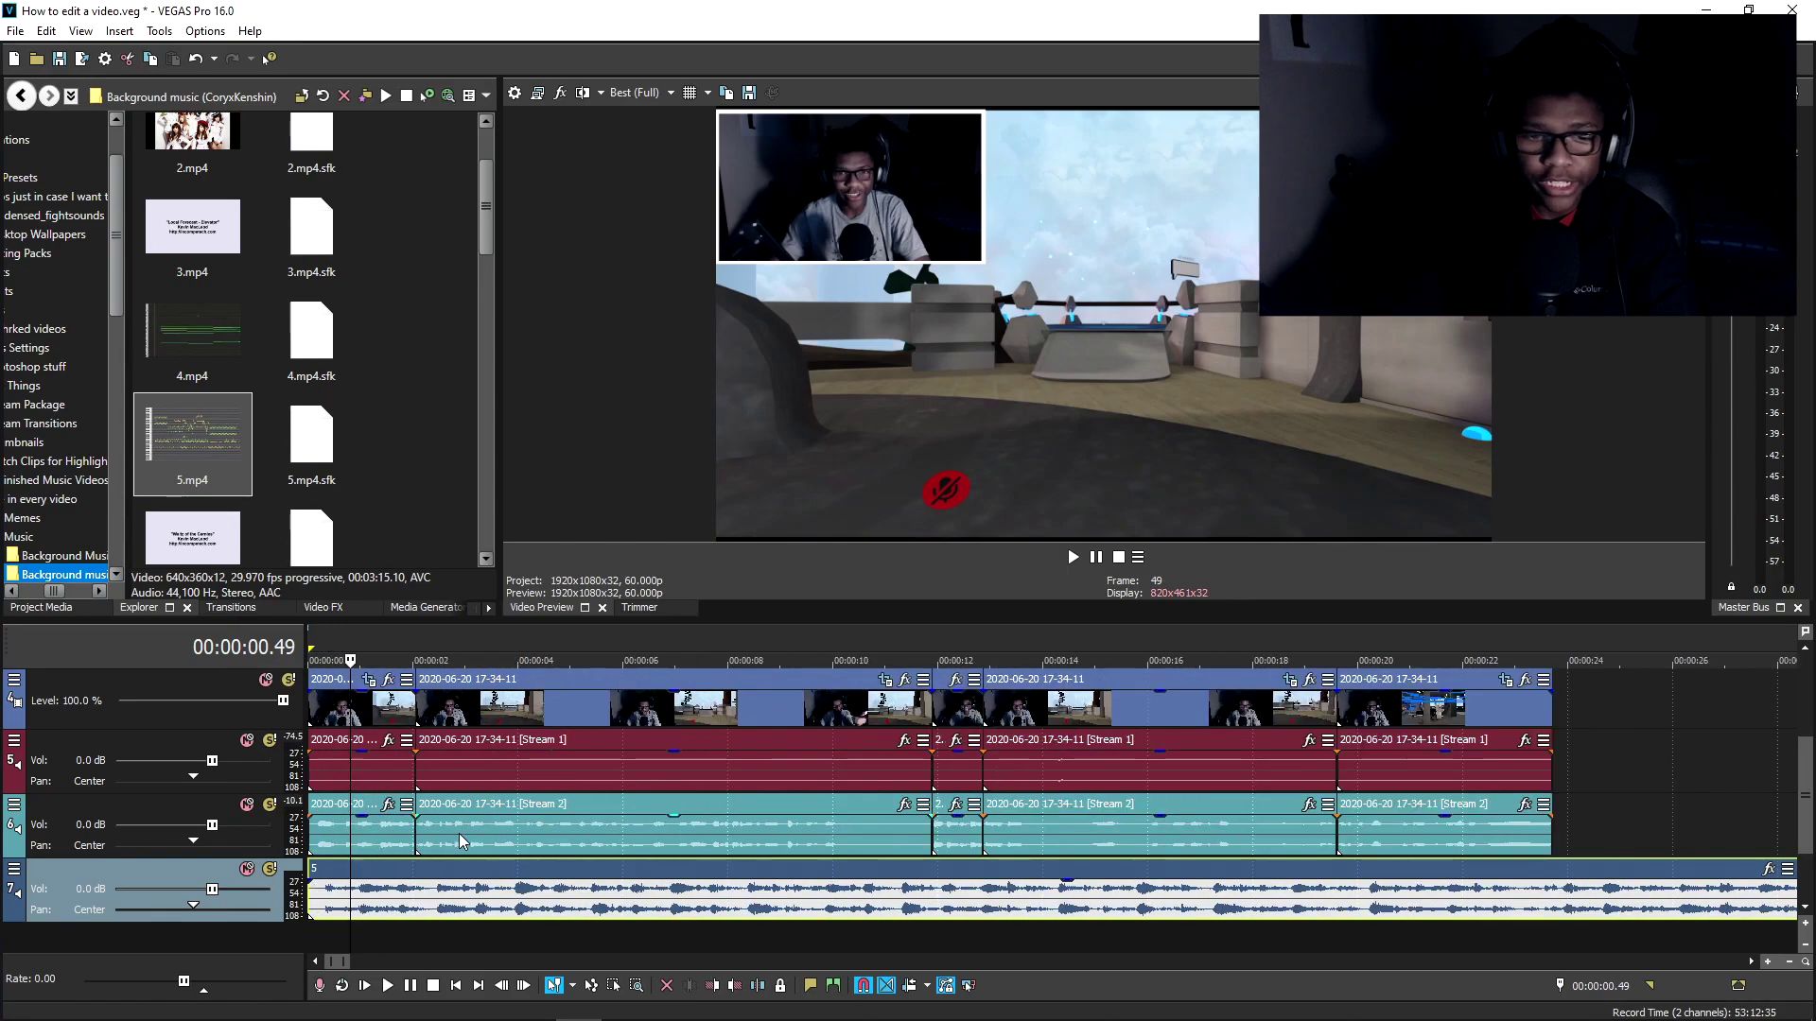
# Step: Split the background music event at 00:00:00.19, delete its opening piece, and move the remainder to the start of the timeline
pyautogui.click(341, 865)
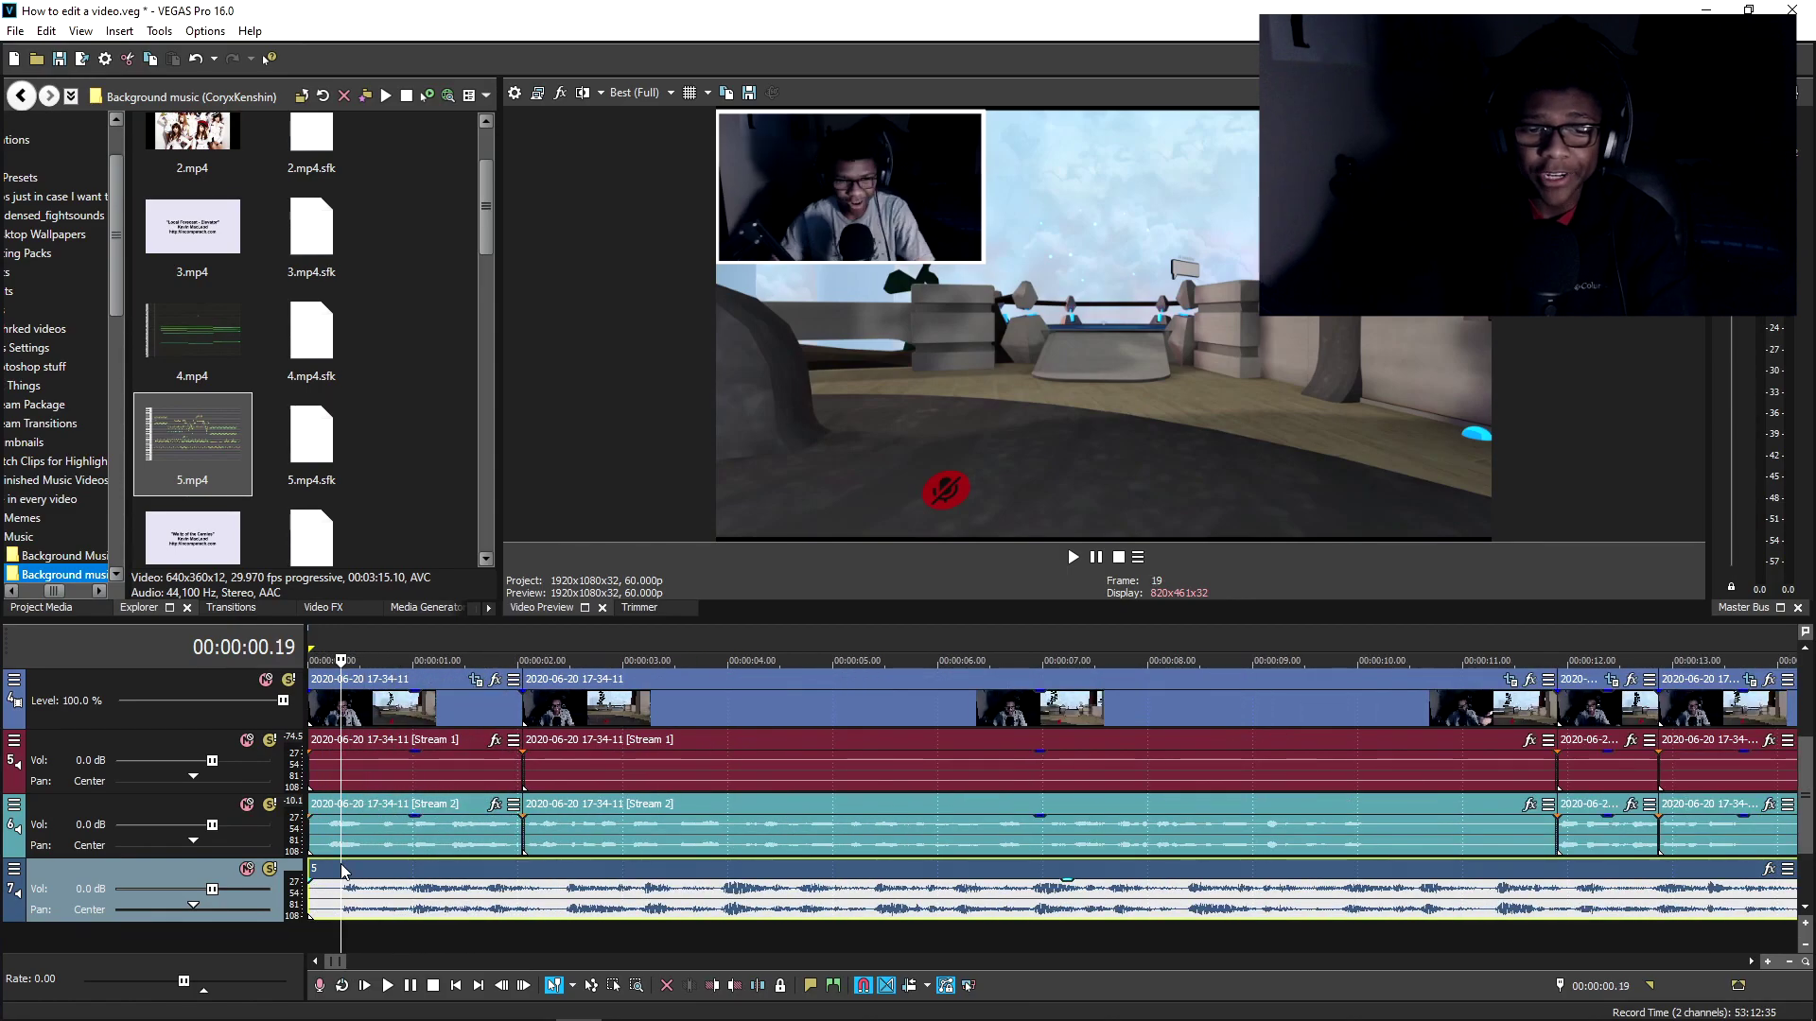
pyautogui.press('s')
pyautogui.click(317, 882)
pyautogui.press('Delete')
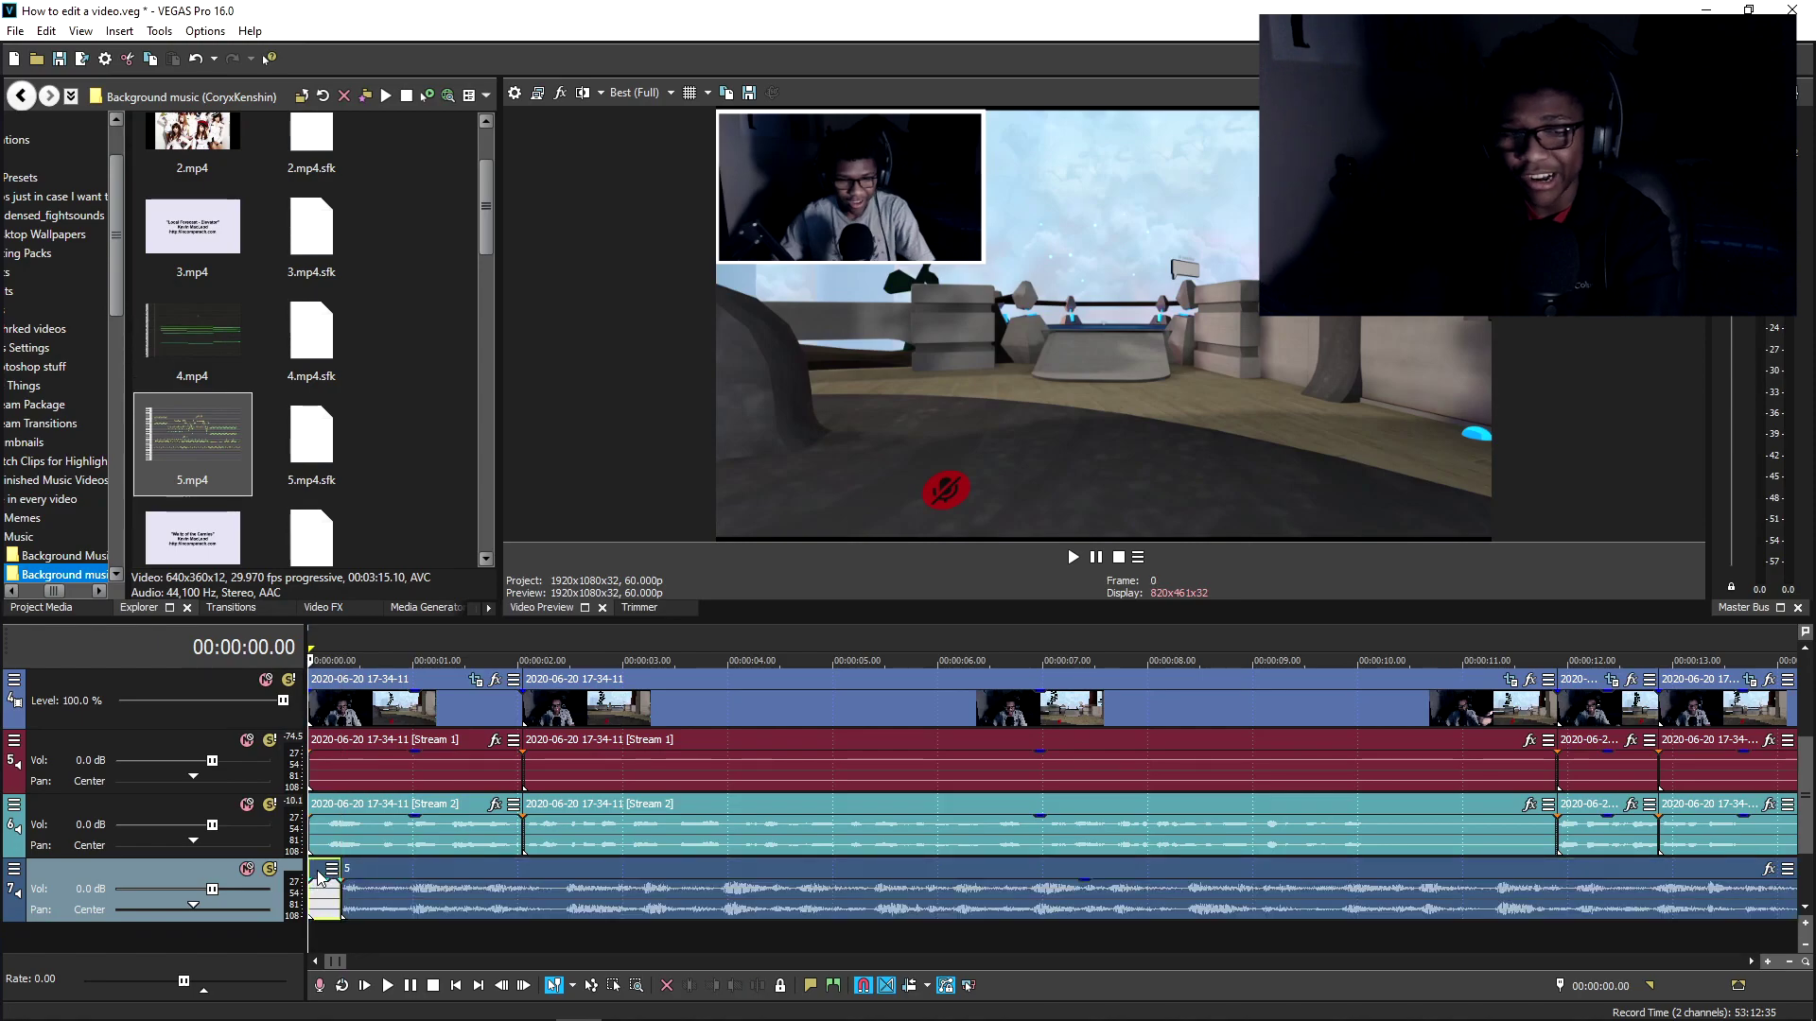
pyautogui.click(315, 884)
pyautogui.click(363, 872)
pyautogui.moveTo(362, 872); pyautogui.dragTo(330, 872)
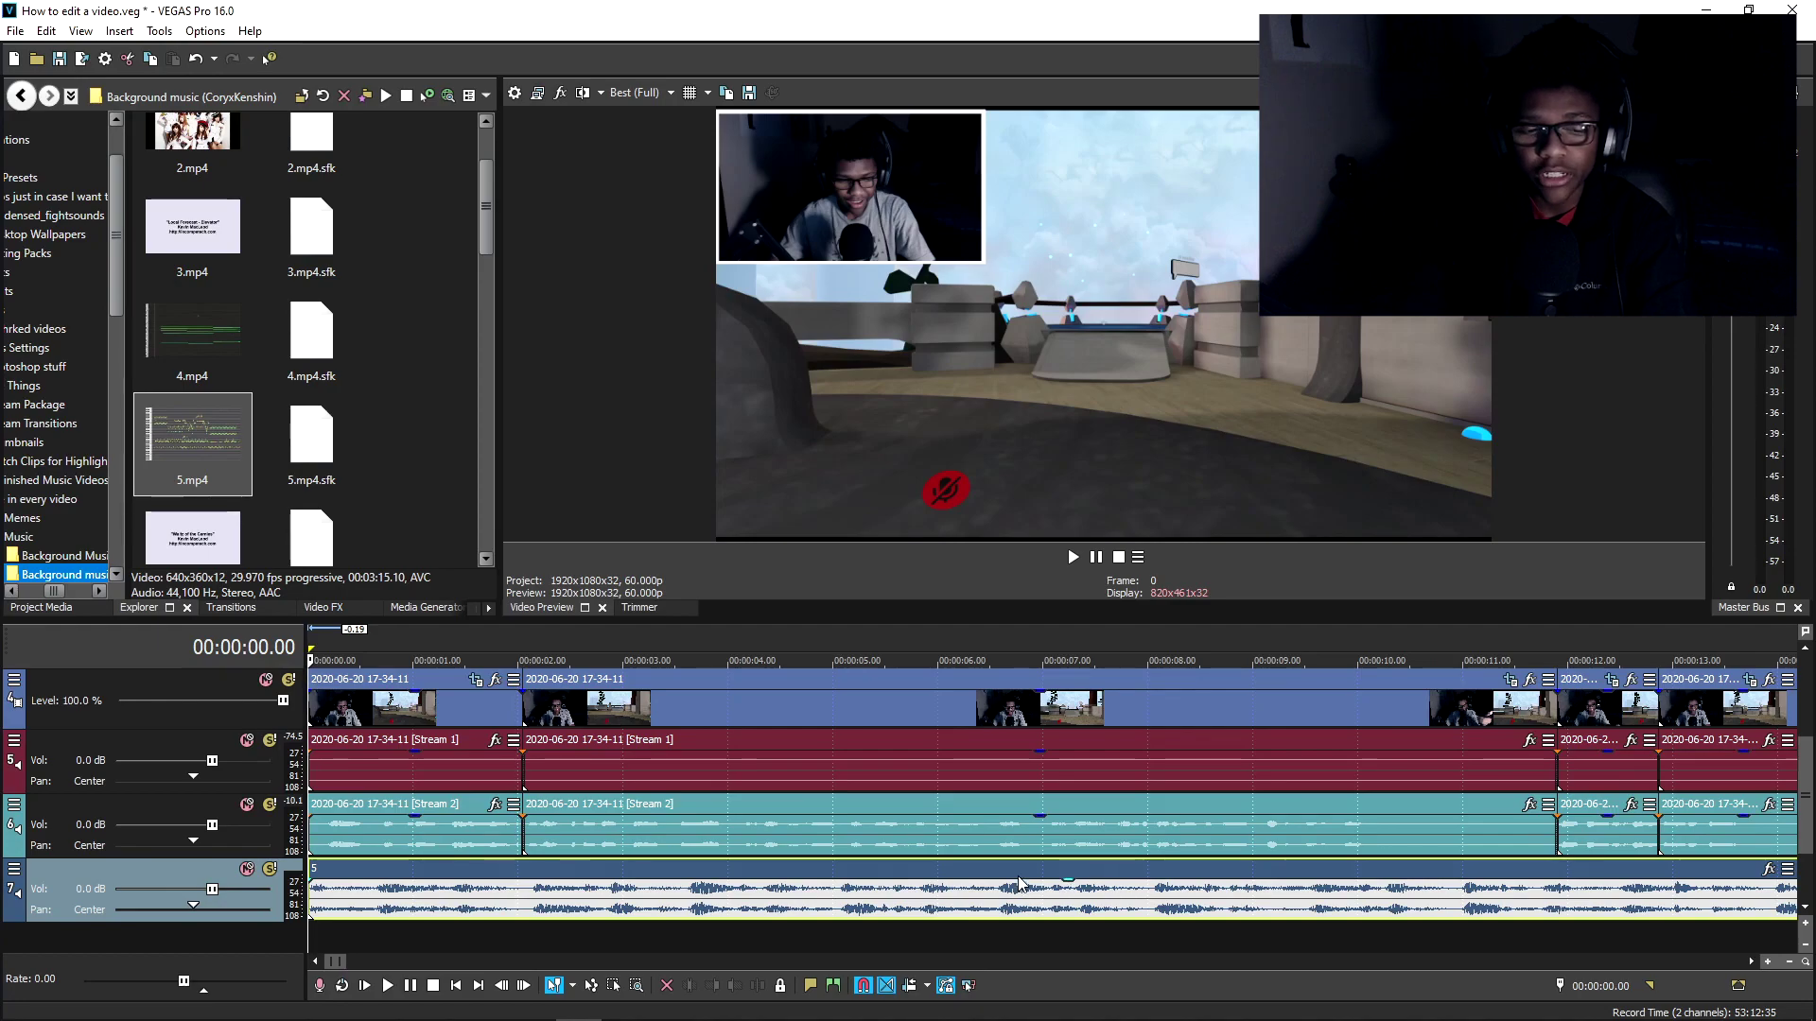
# Step: Lower the background music event's gain to about -17 dB and play the project from the start to check the balance
pyautogui.moveTo(1070, 883); pyautogui.dragTo(1071, 919)
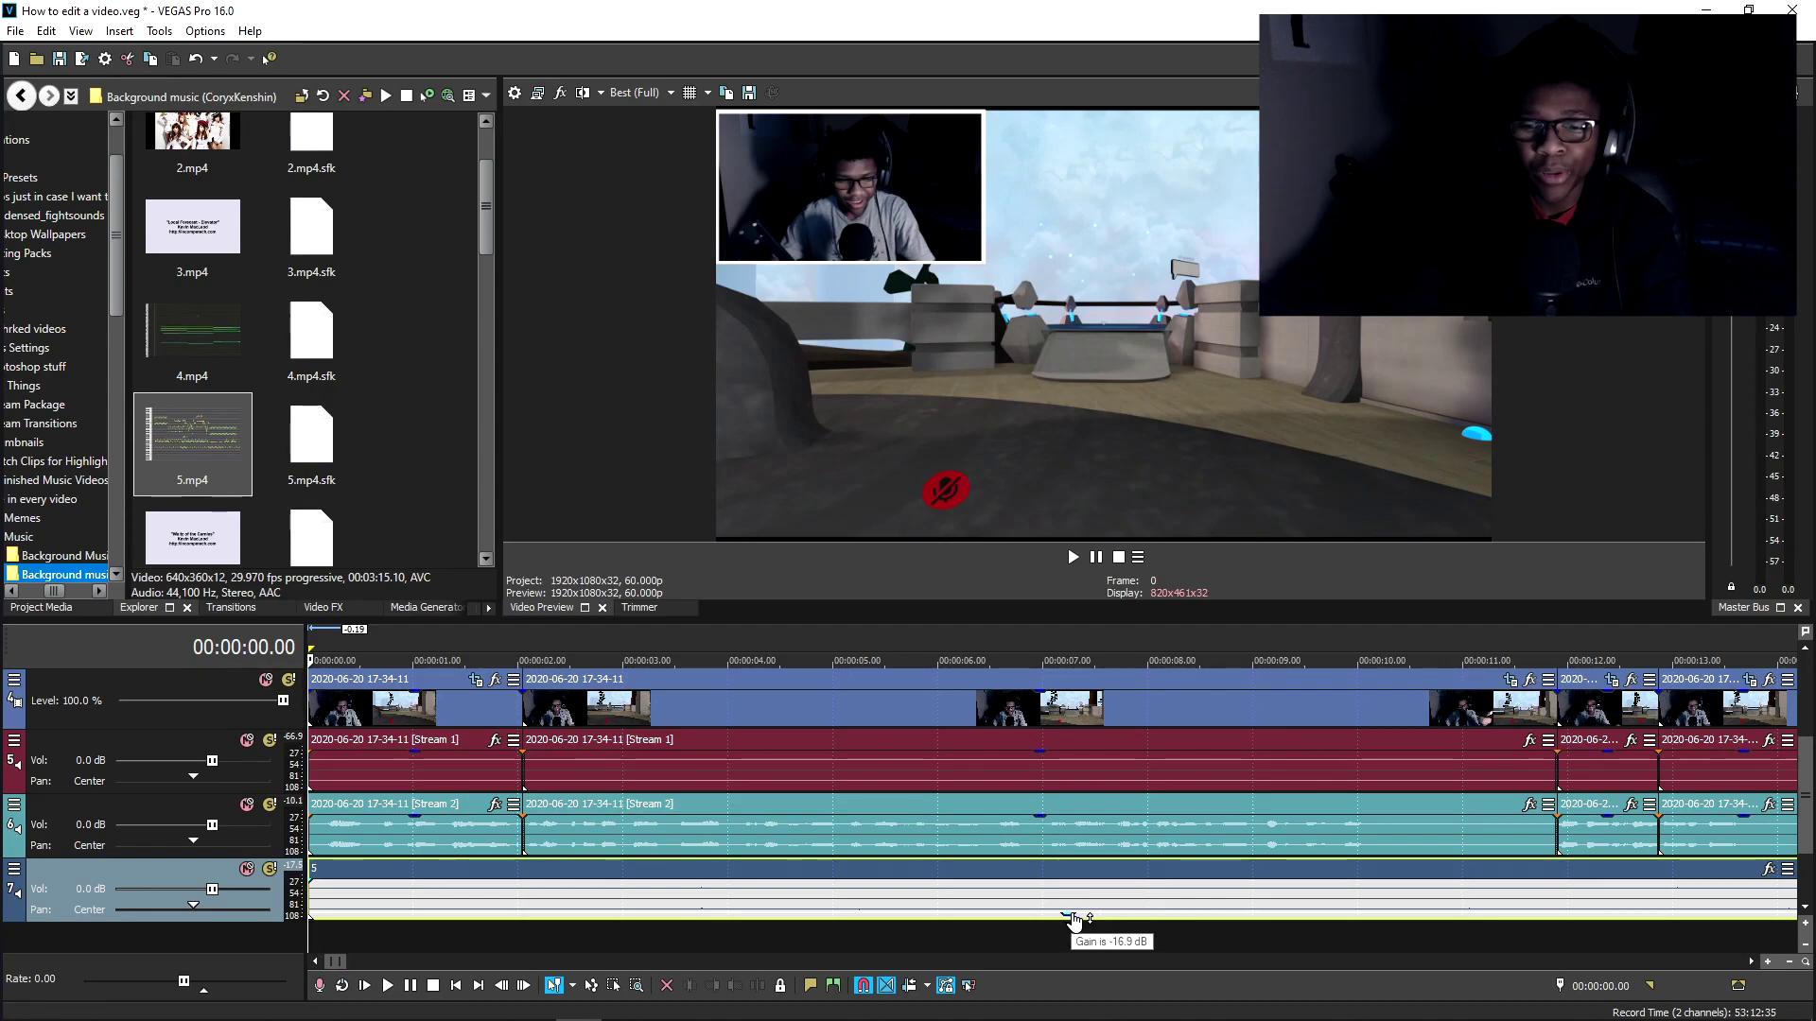
pyautogui.moveTo(1074, 922); pyautogui.dragTo(1075, 922)
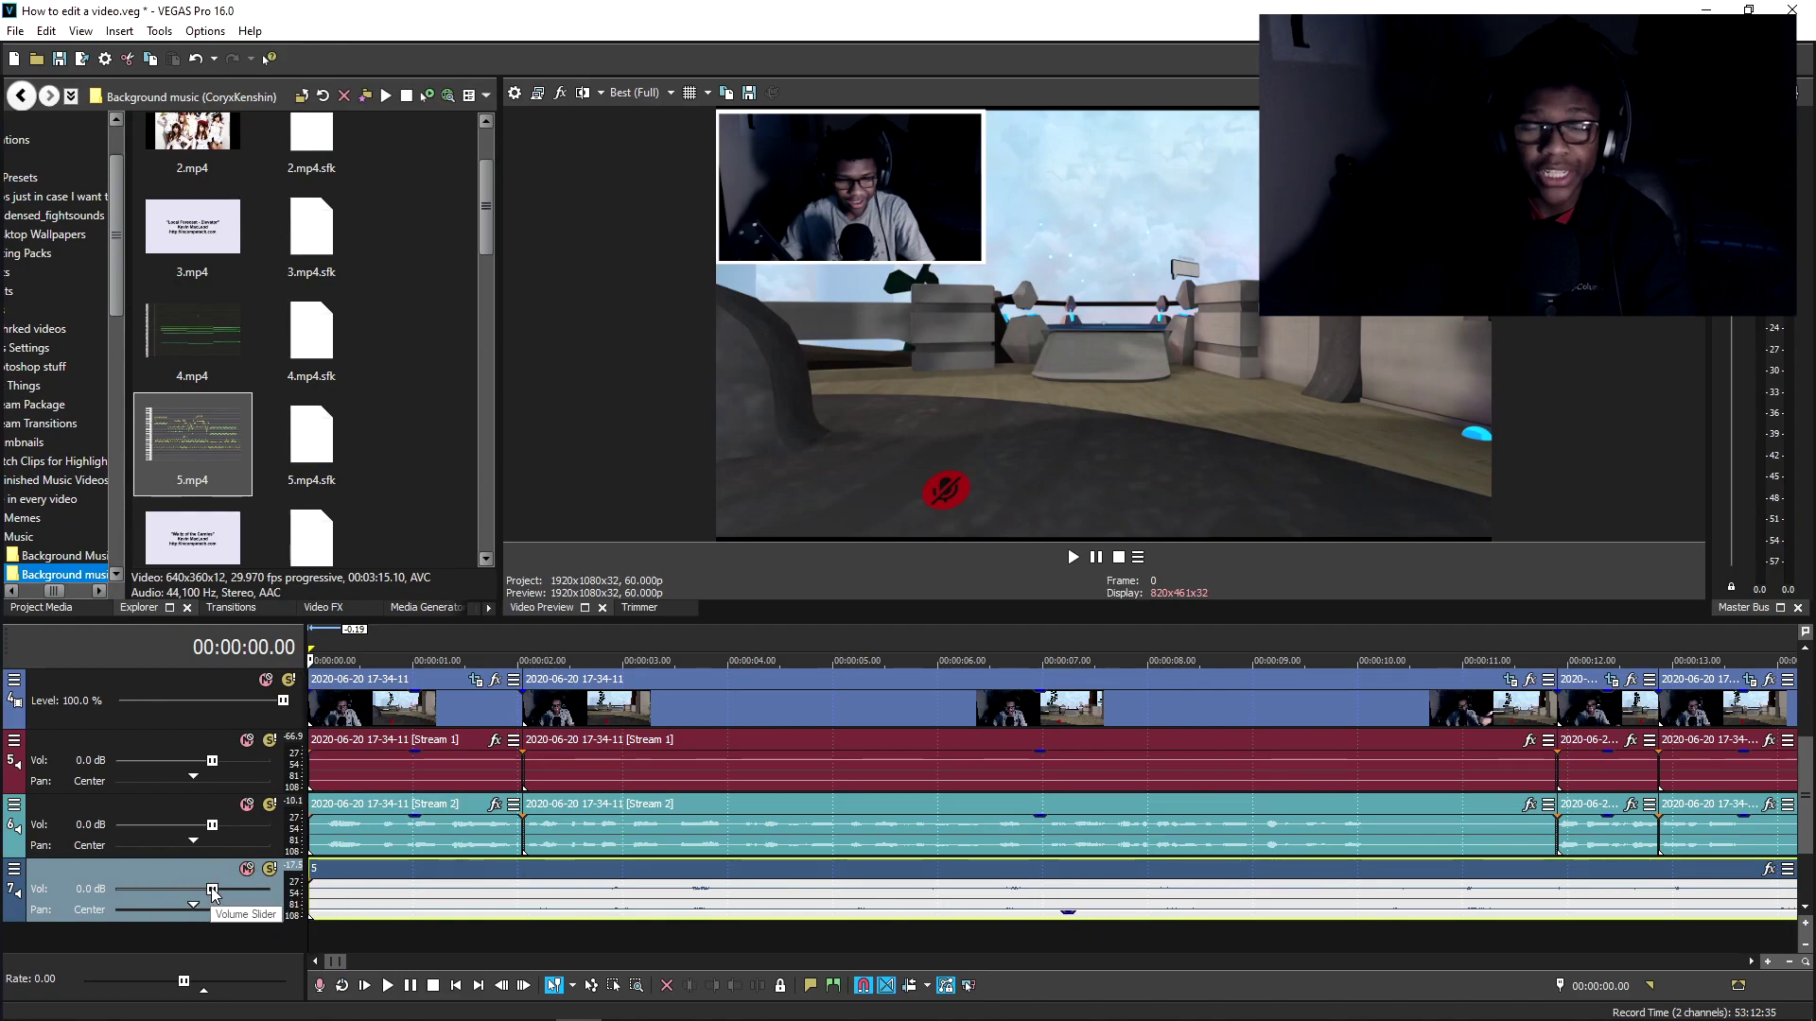
pyautogui.press('space')
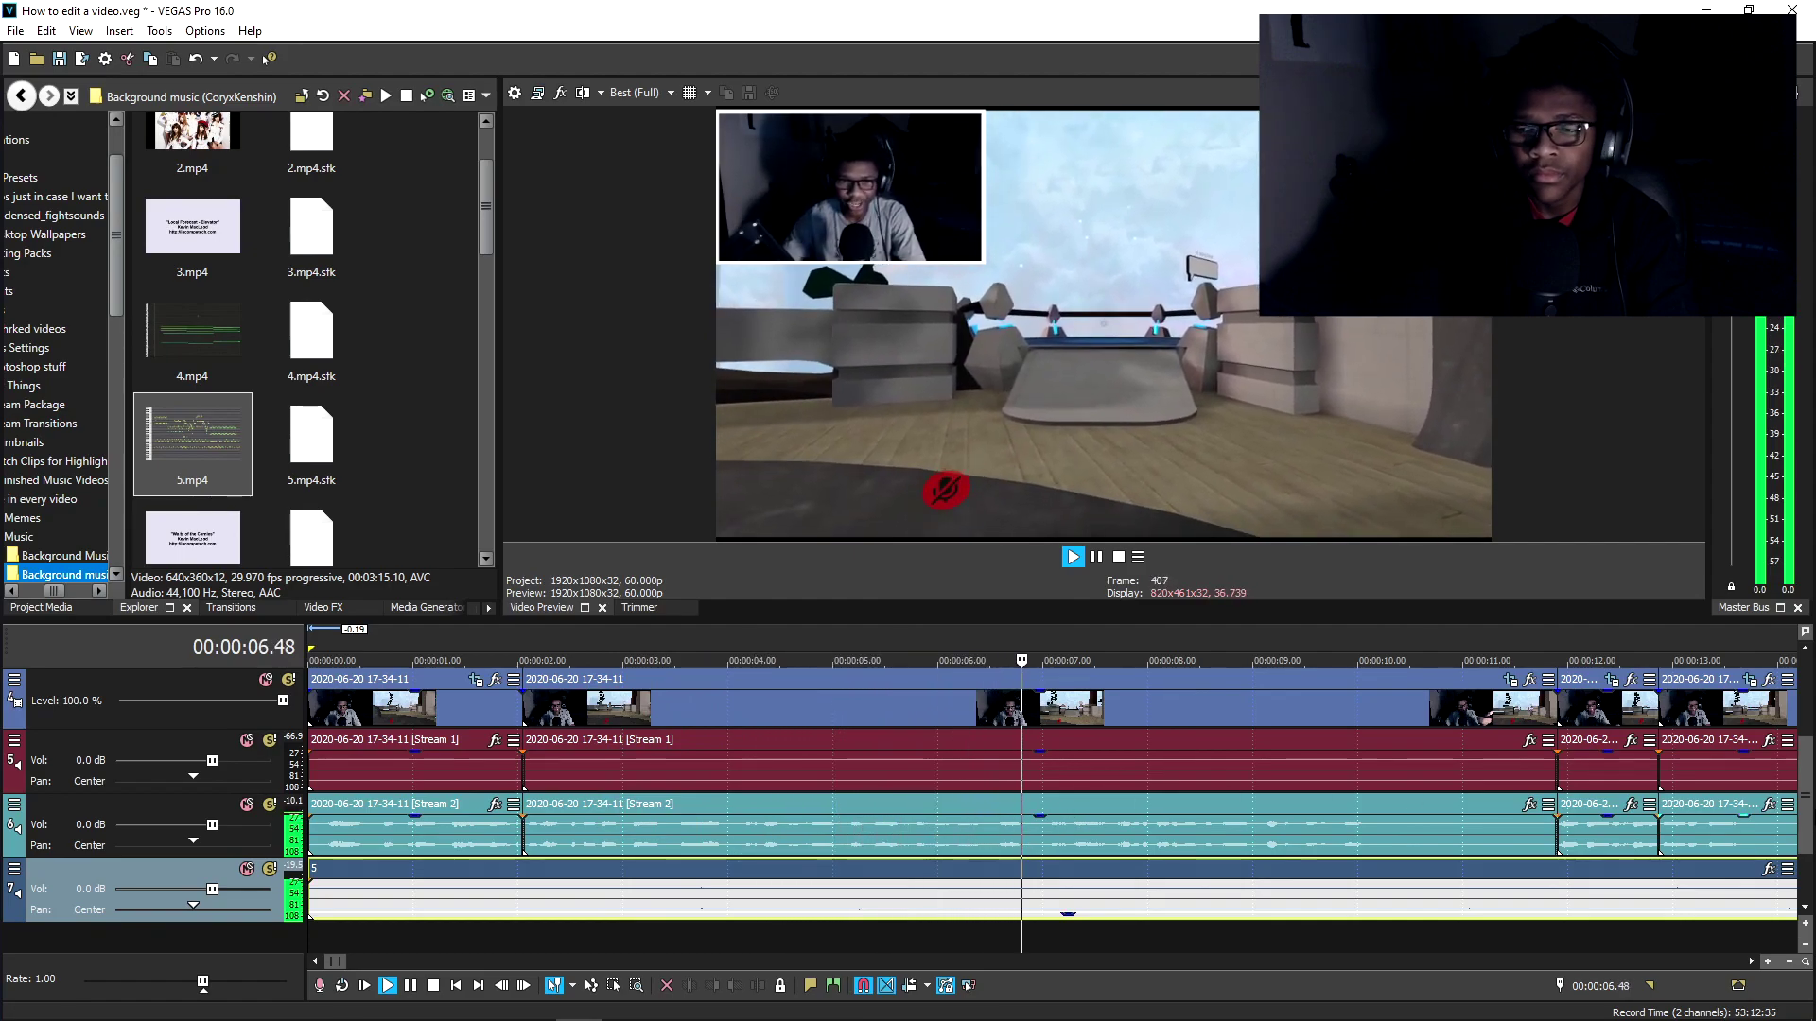
pyautogui.press('space')
# Step: Place the cursor at 00:00:03.00 on the empty second video track and insert a marker there
pyautogui.hotkey('ctrl', 'shift', 'd')
pyautogui.scroll(2, 1808, 752)
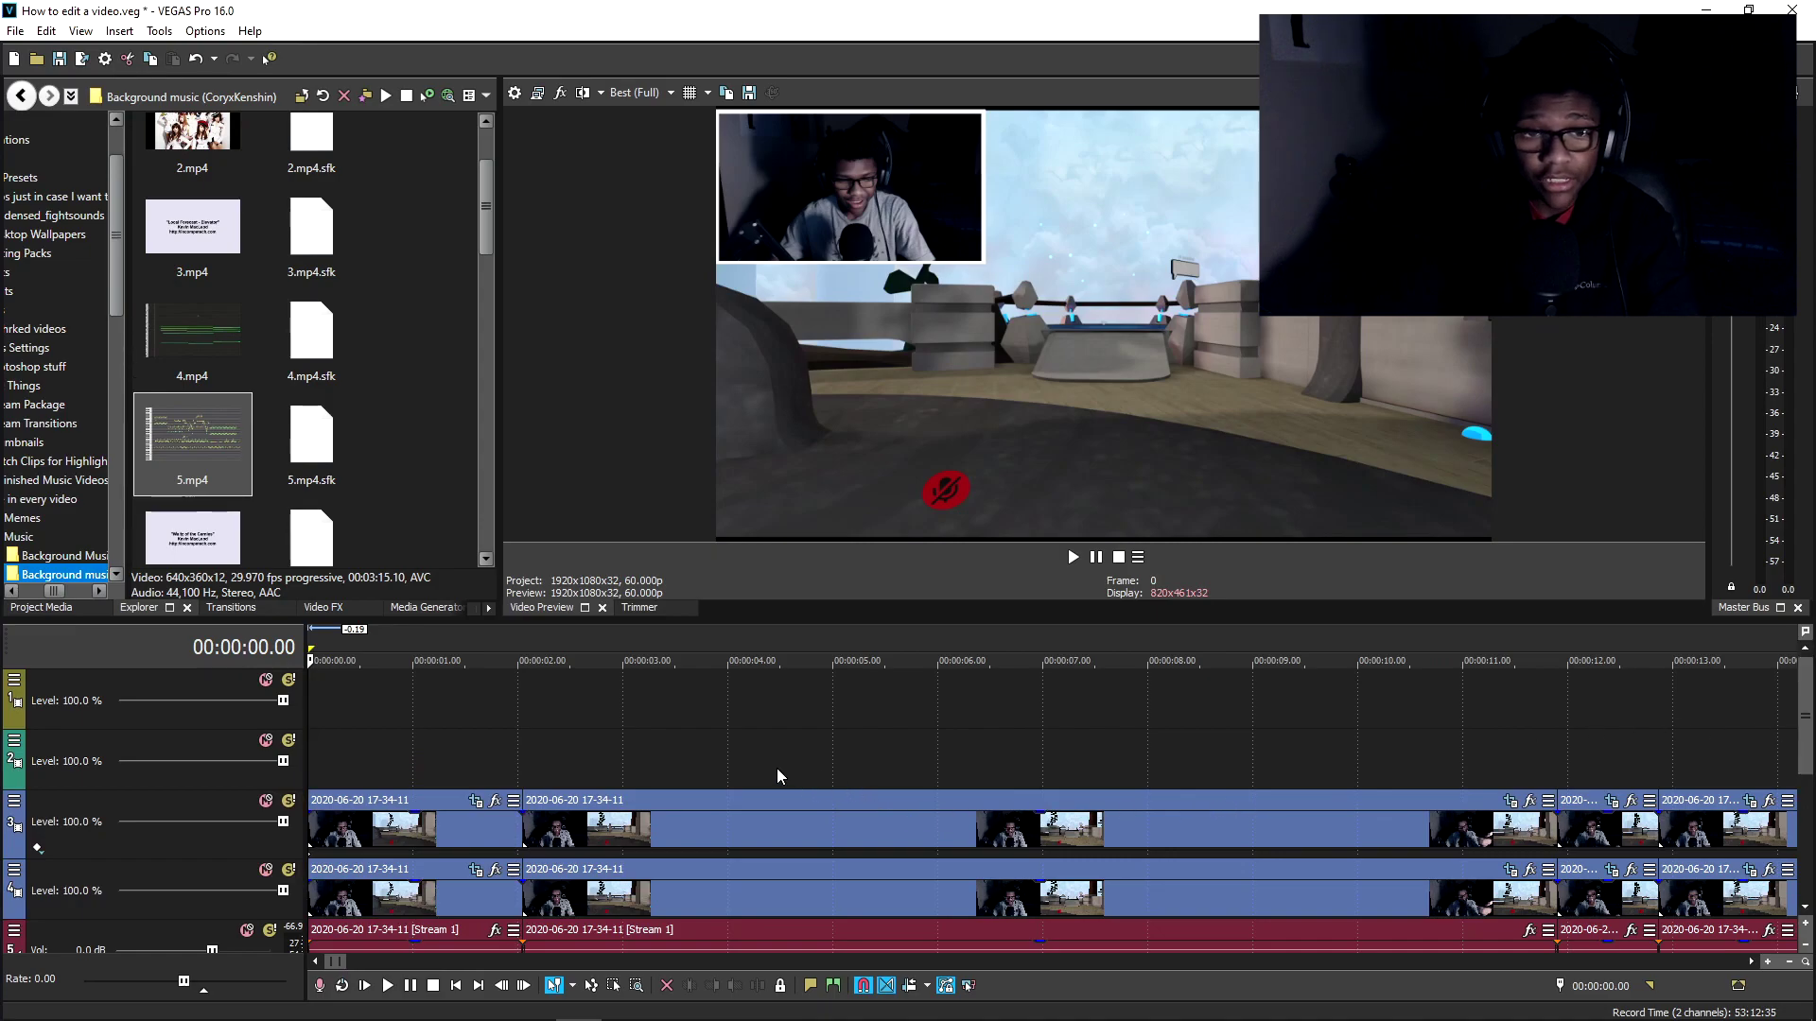
pyautogui.click(605, 771)
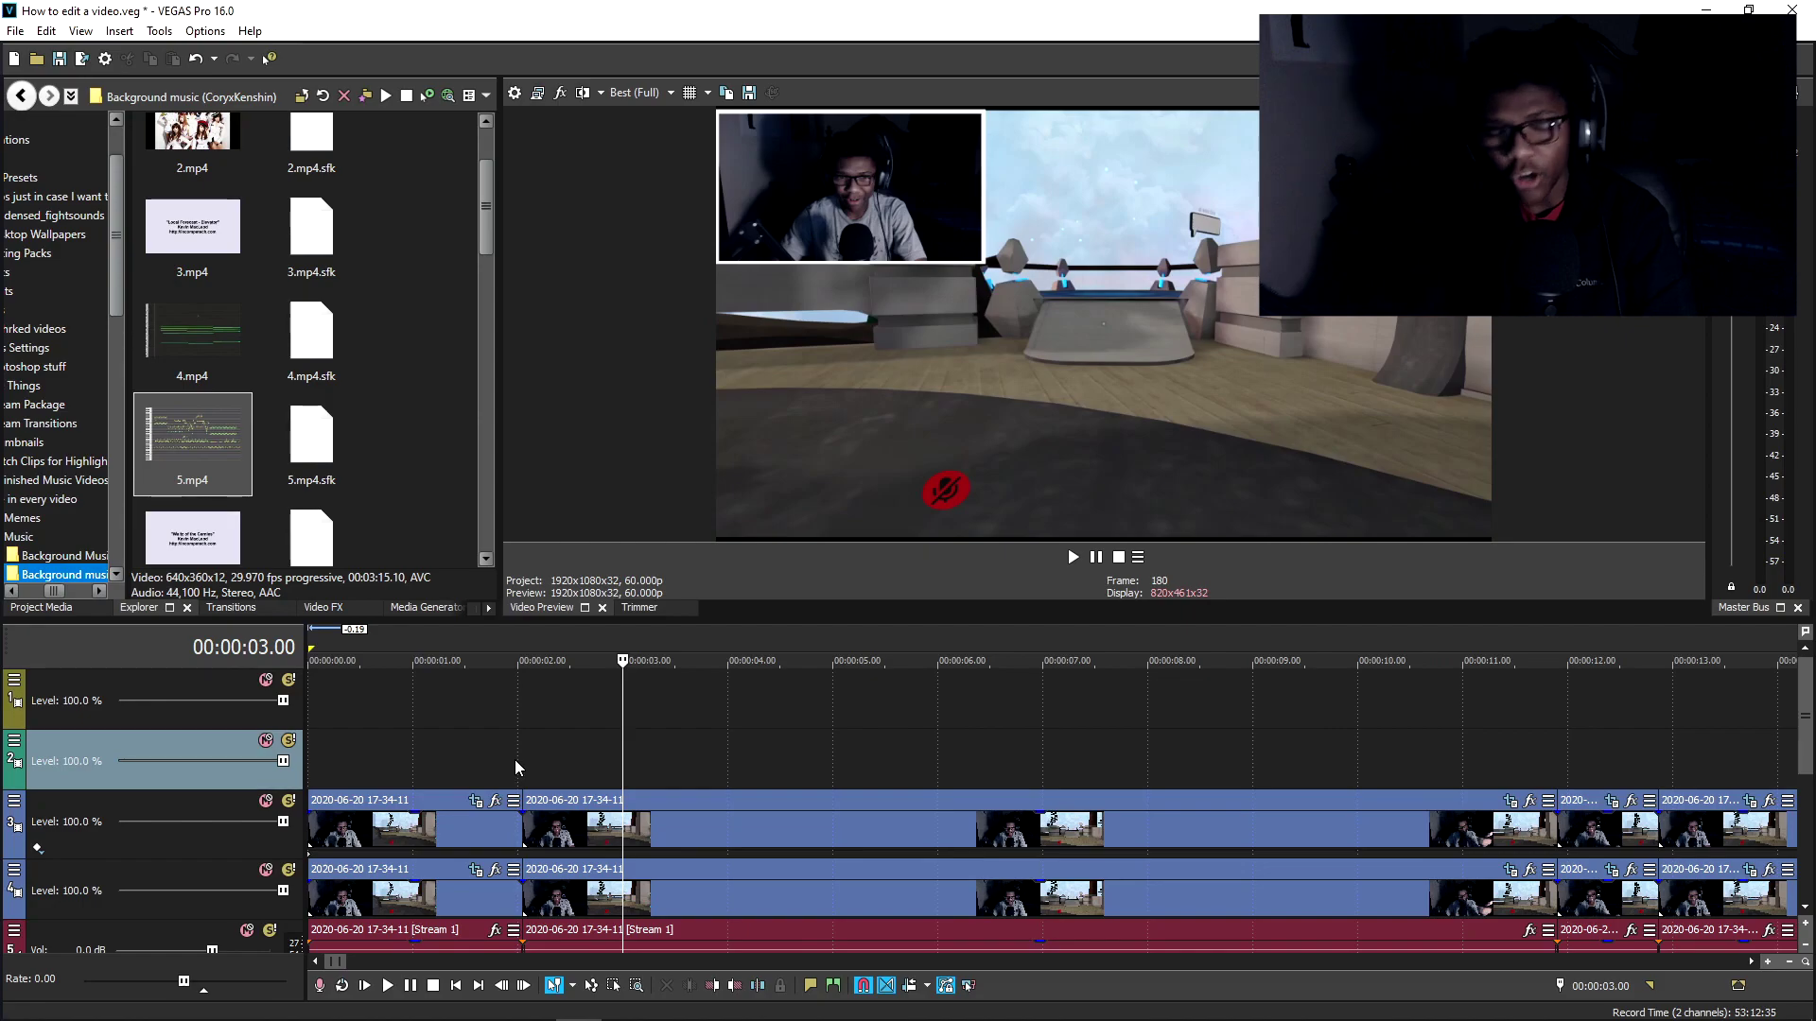
pyautogui.hotkey('shift', 'End')
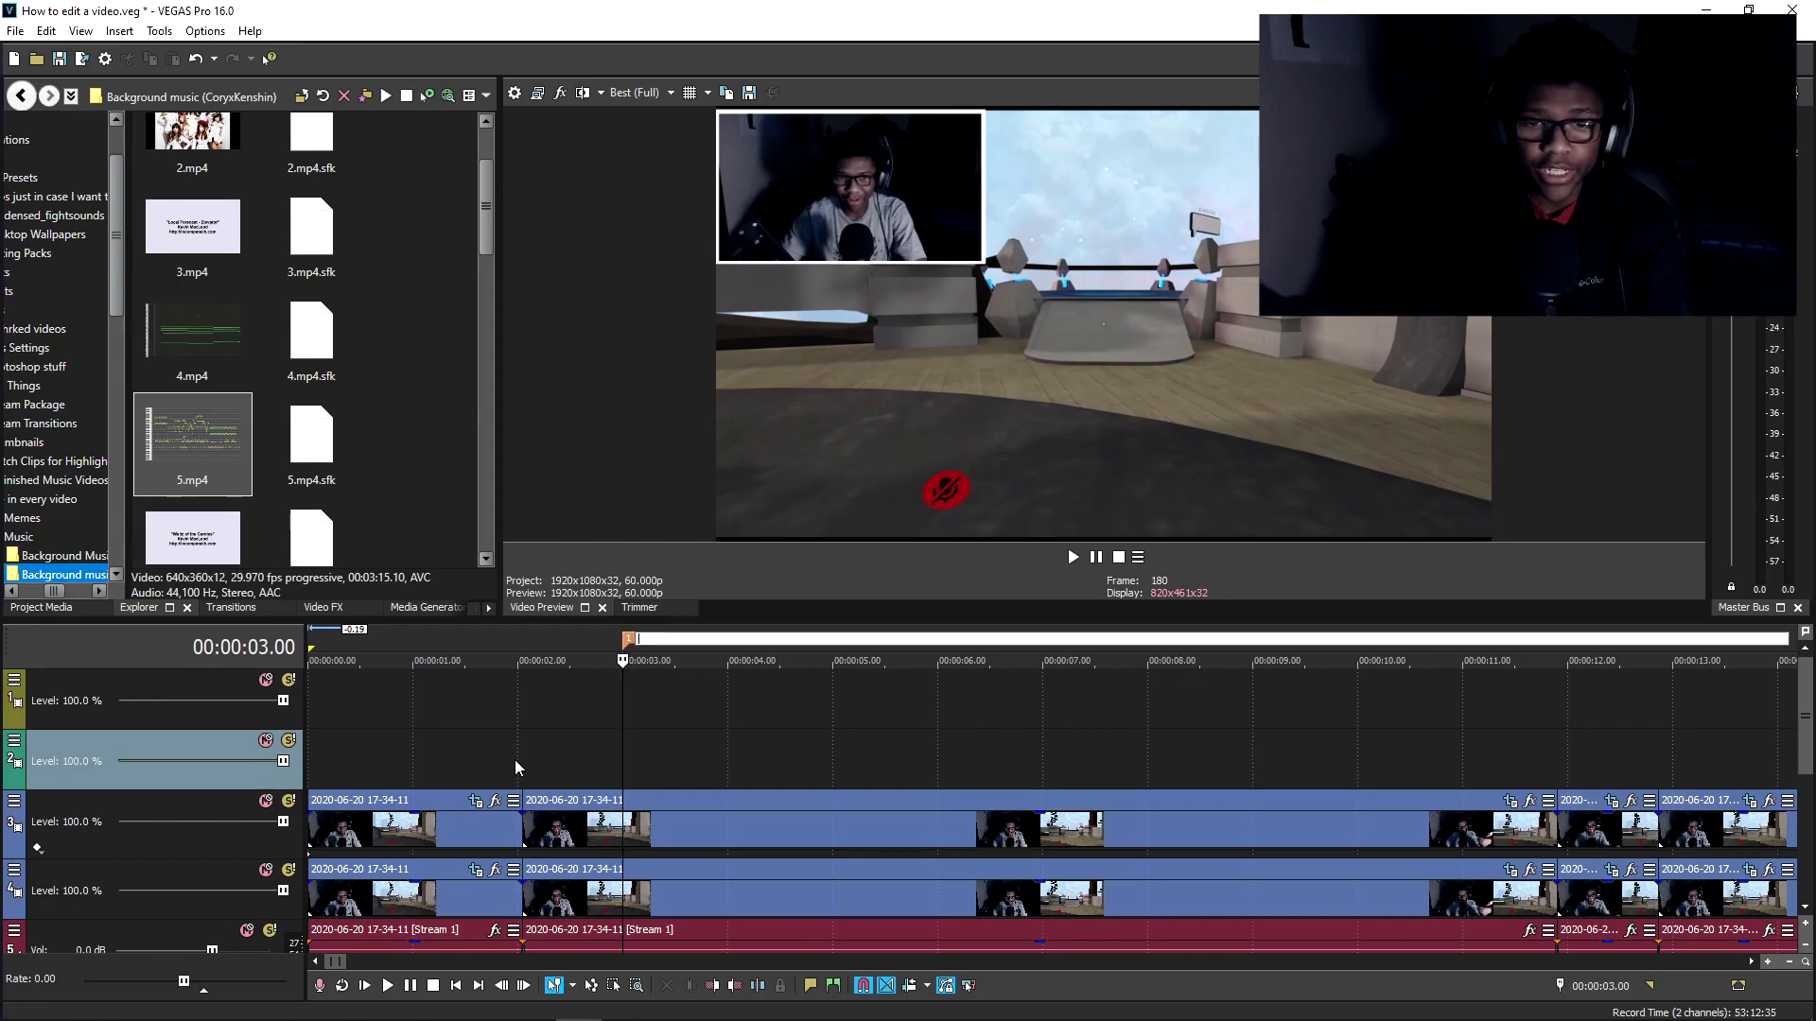
# Step: Insert a URL command marker with no parameter at 00:00:03.47, nudge it slightly, and undo the command marker
pyautogui.click(704, 764)
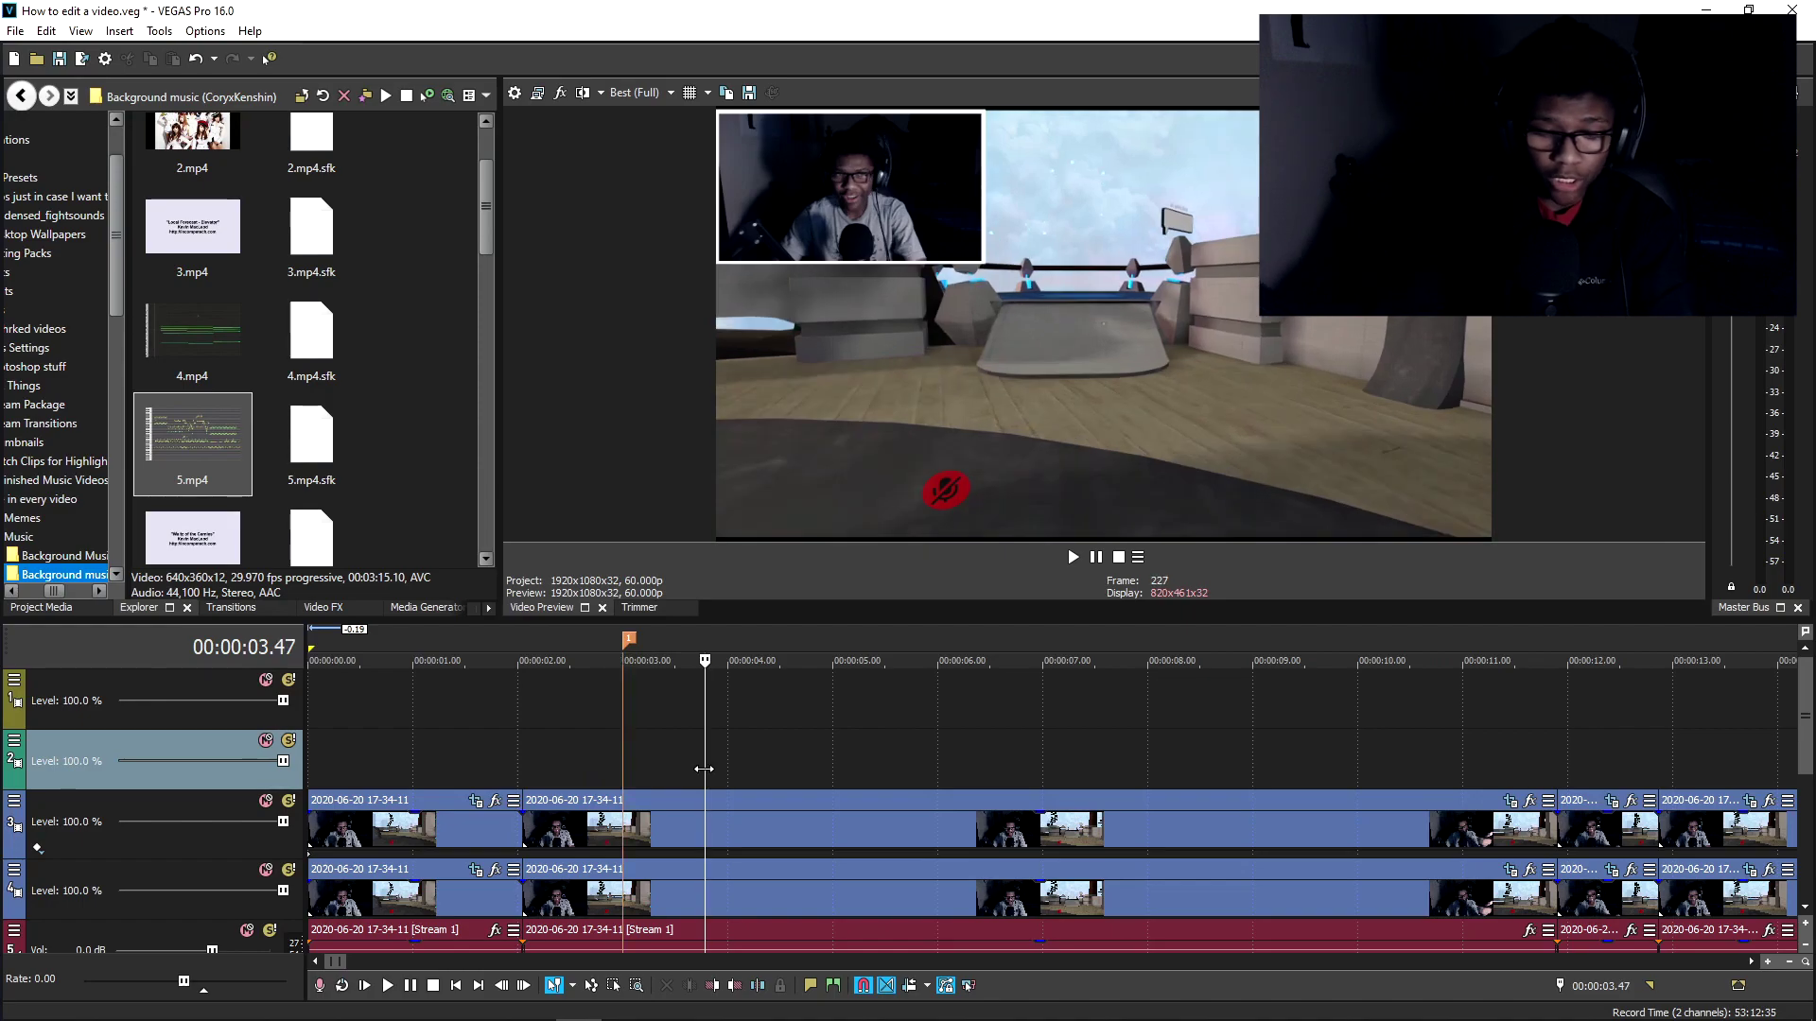
pyautogui.hotkey('ctrl', 'k')
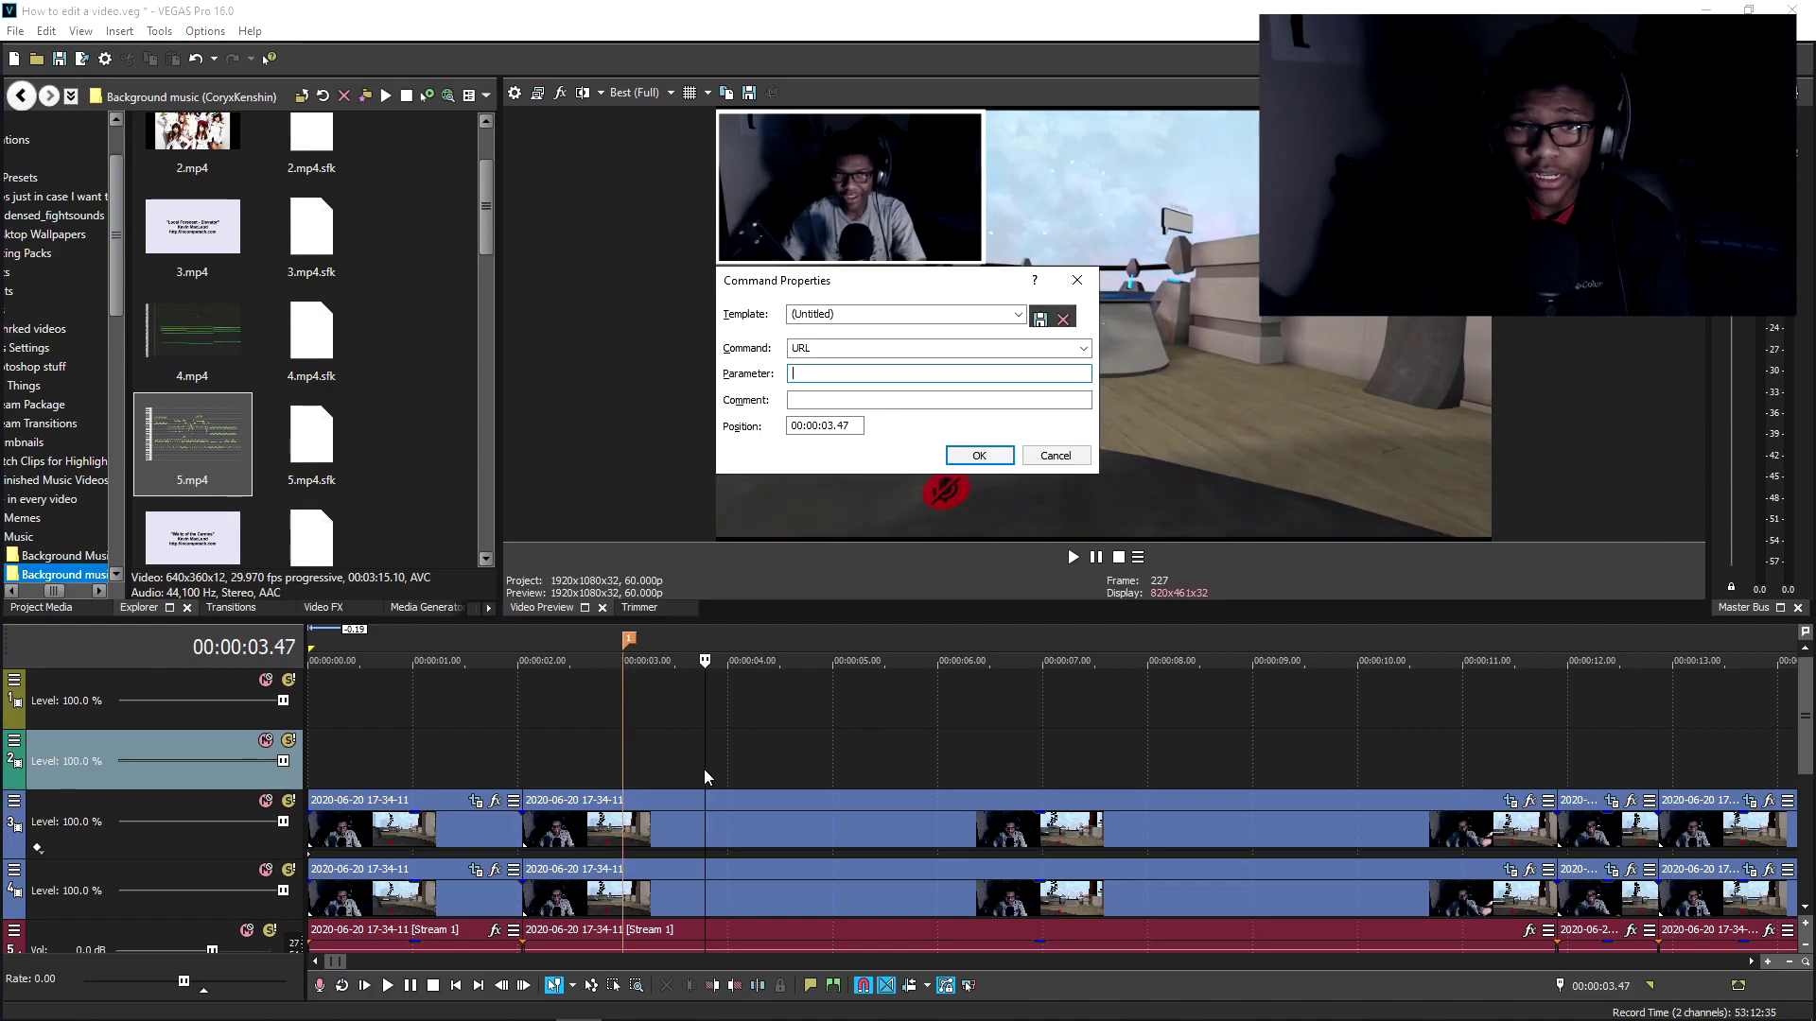
pyautogui.press('Return')
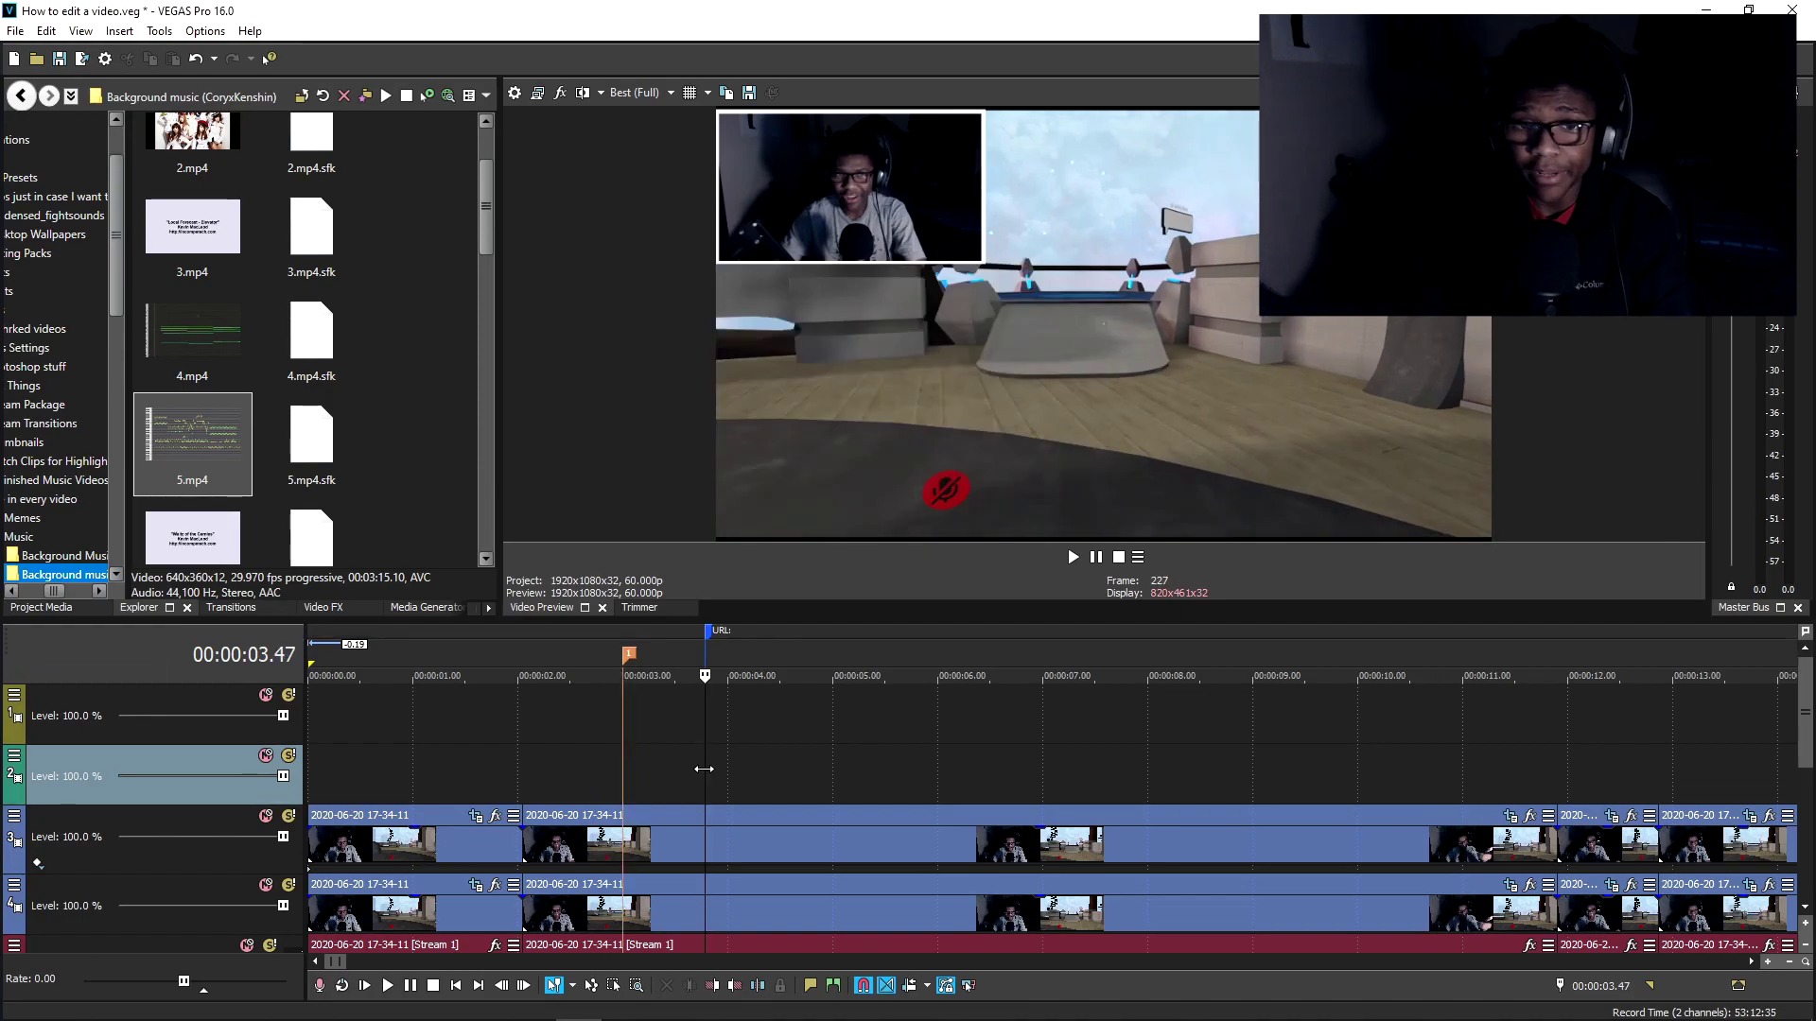
pyautogui.click(780, 743)
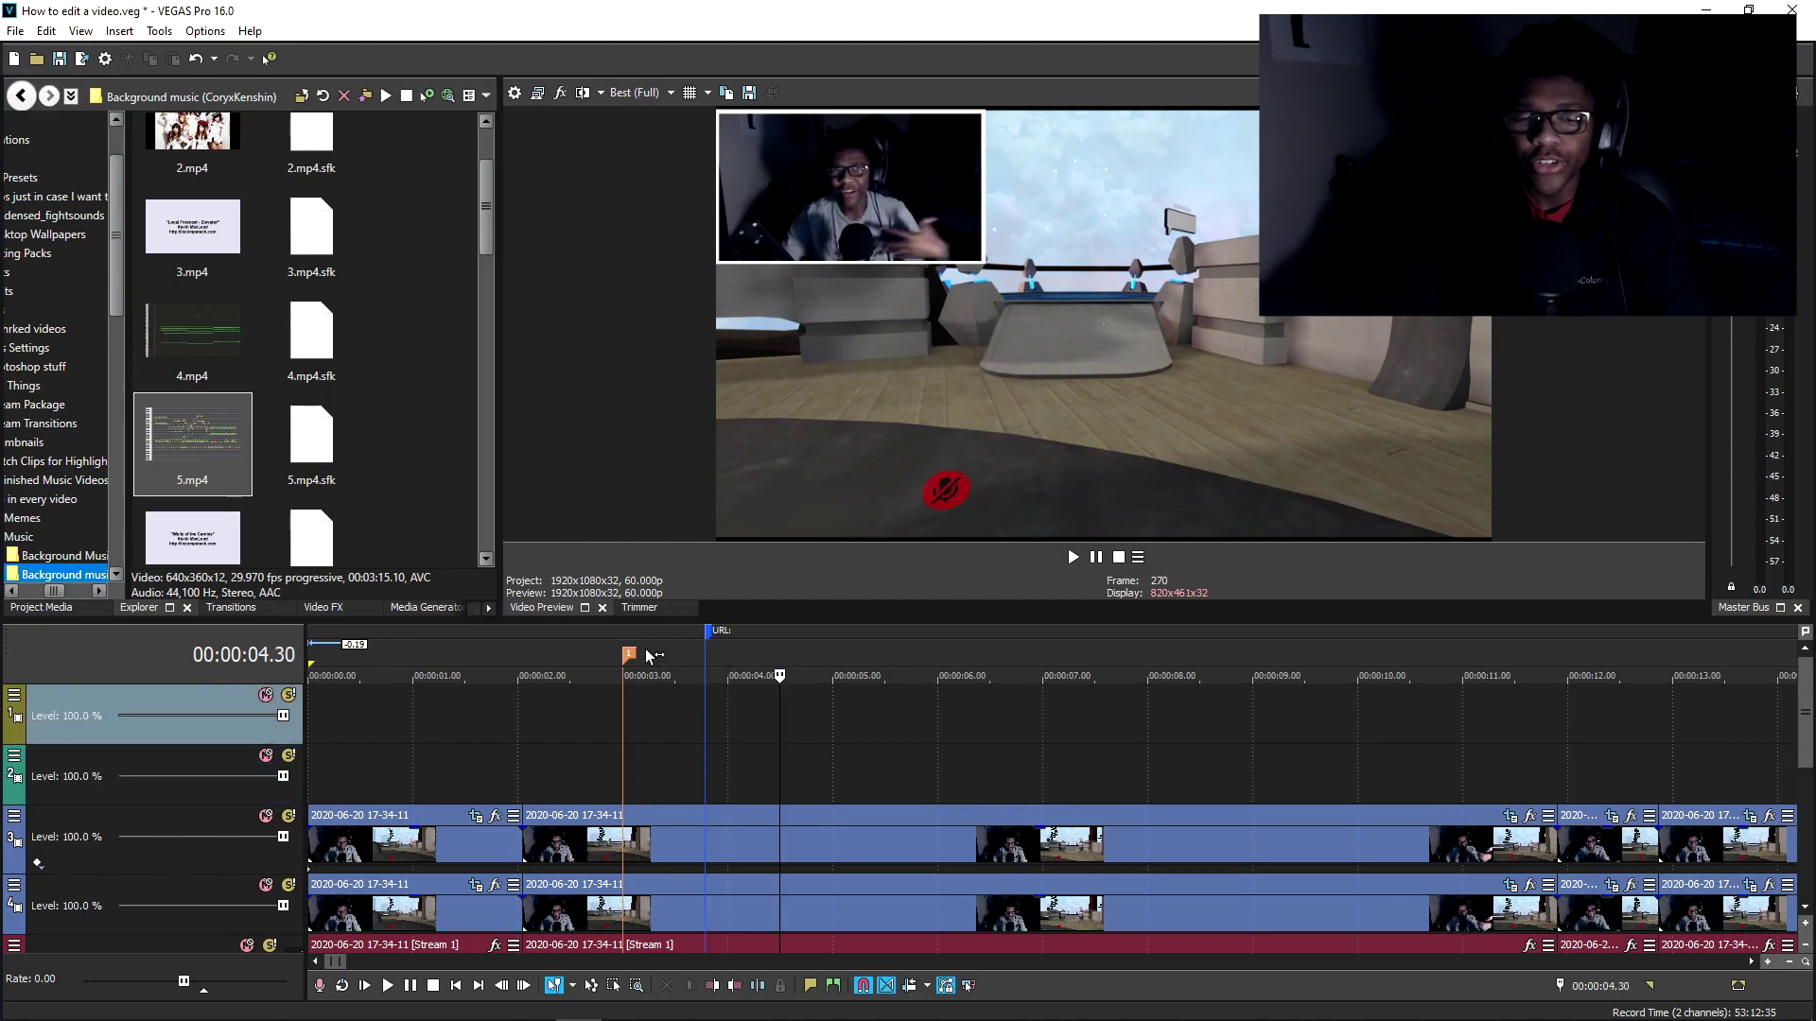
pyautogui.moveTo(709, 639)
pyautogui.mouseDown()
pyautogui.moveTo(683, 647)
pyautogui.moveTo(713, 655)
pyautogui.mouseUp()
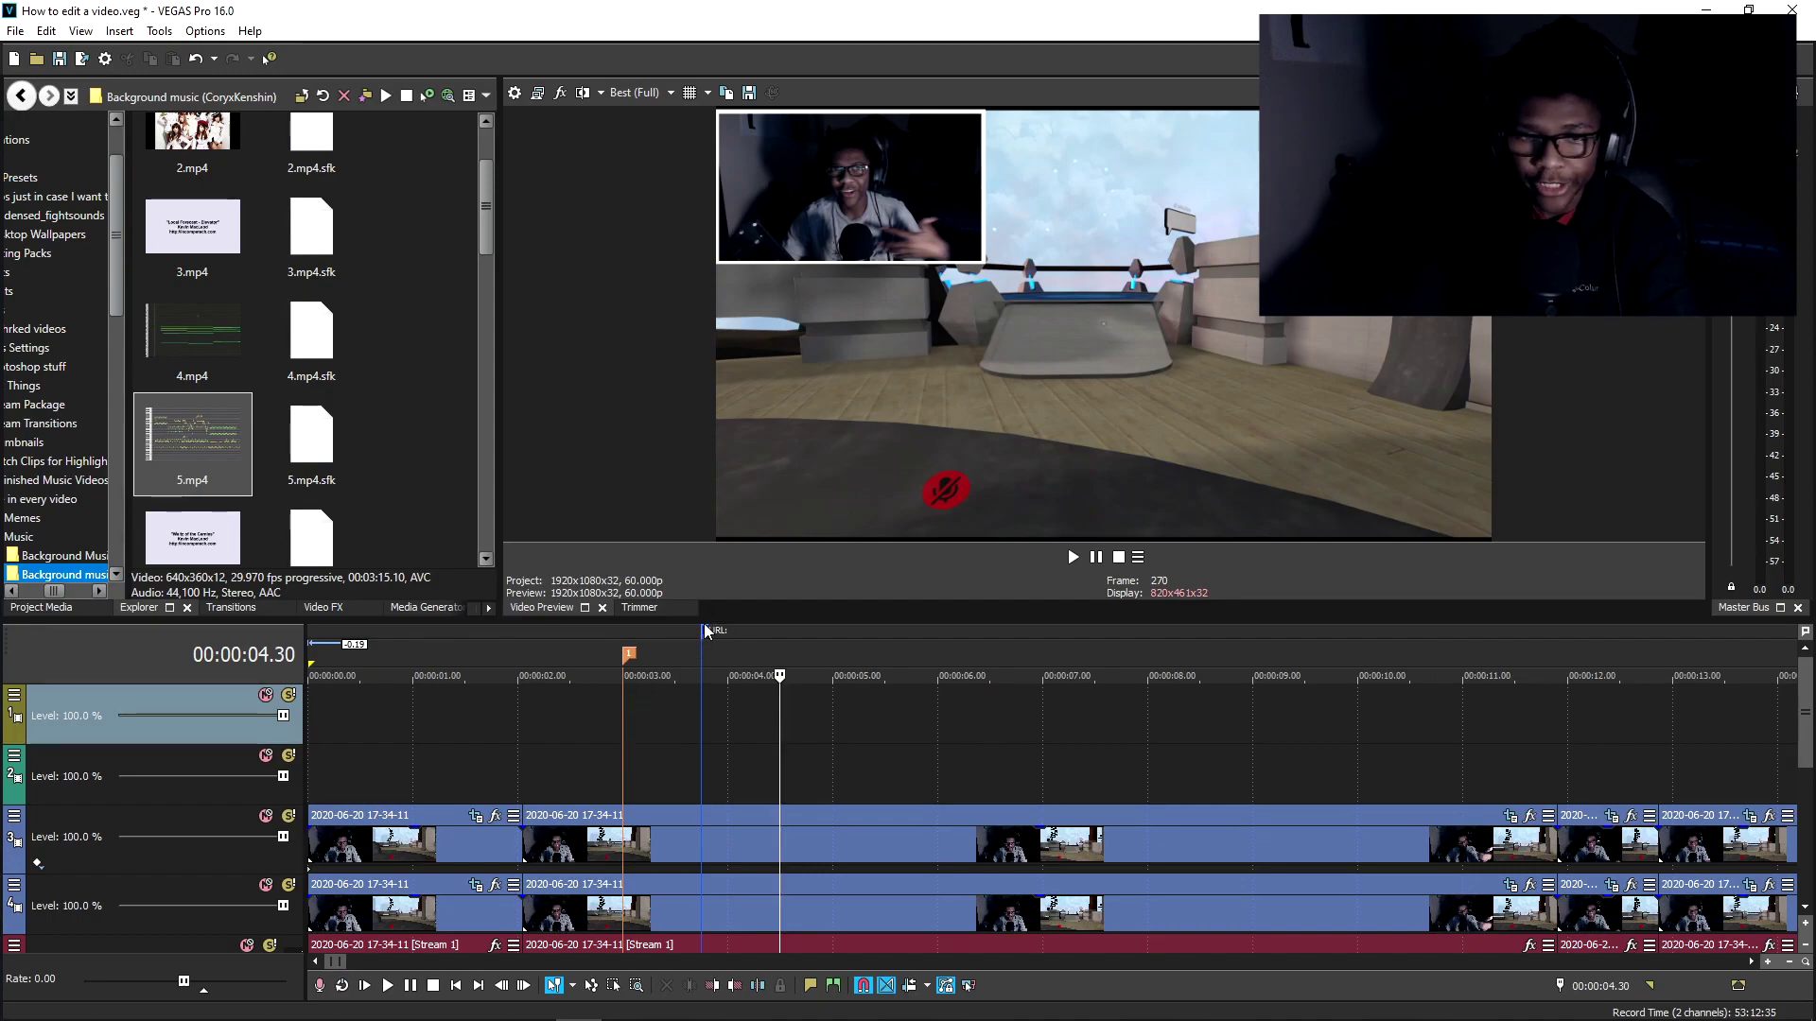
pyautogui.hotkey('ctrl', 'z')
# Step: Split the recording at 00:00:03.00 and place a (Legacy) Text event with the Default Text preset there on the second video track
pyautogui.click(629, 775)
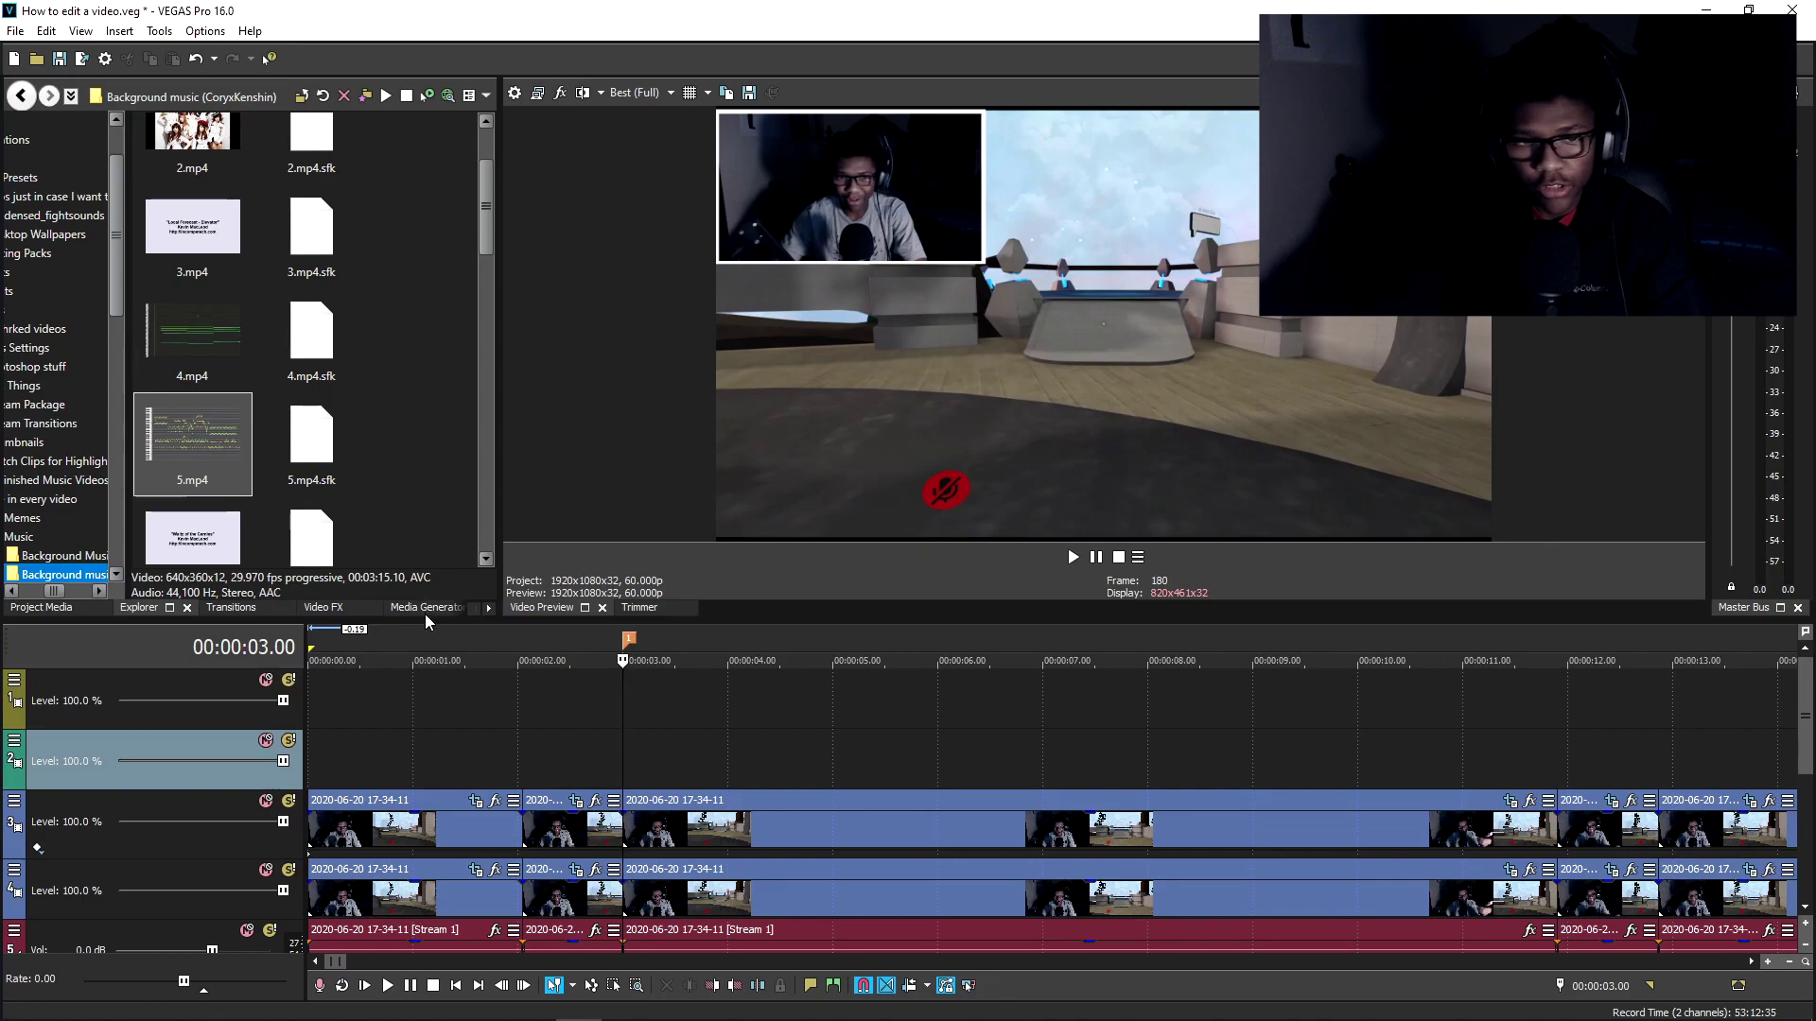
pyautogui.click(424, 609)
pyautogui.moveTo(154, 227); pyautogui.dragTo(142, 581)
pyautogui.click(90, 432)
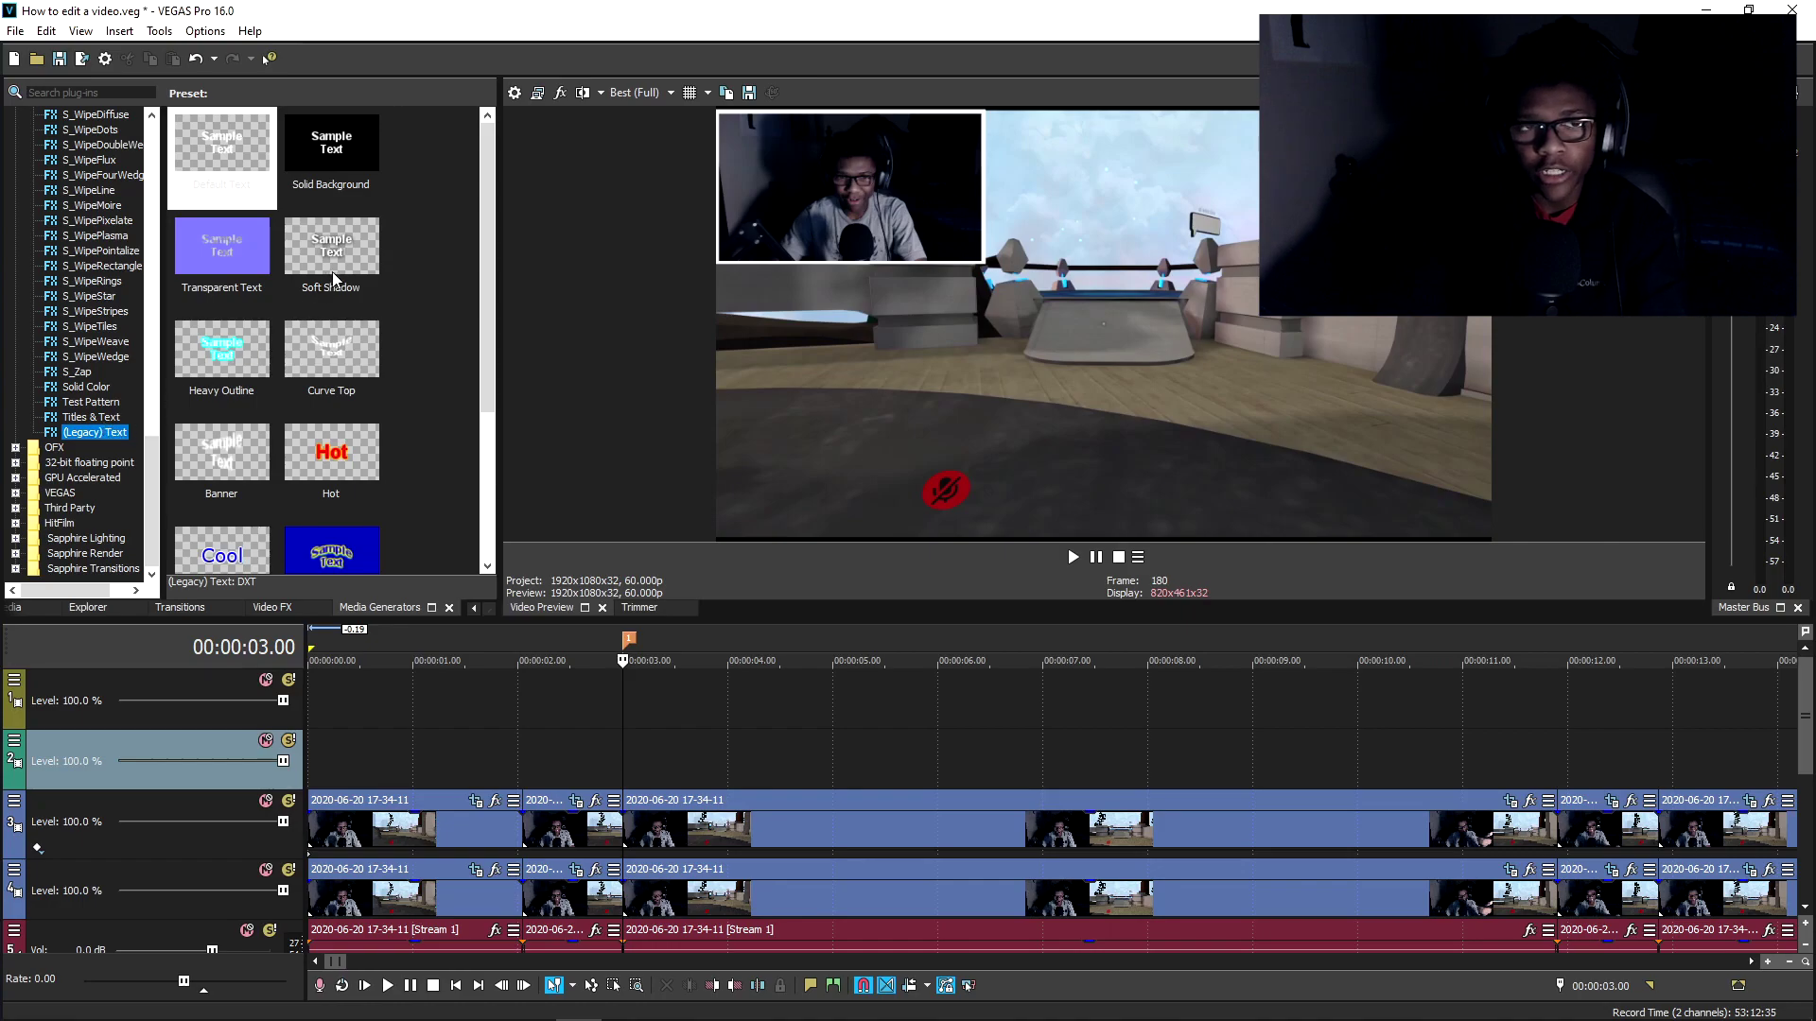
pyautogui.click(216, 154)
pyautogui.moveTo(227, 161); pyautogui.dragTo(628, 741)
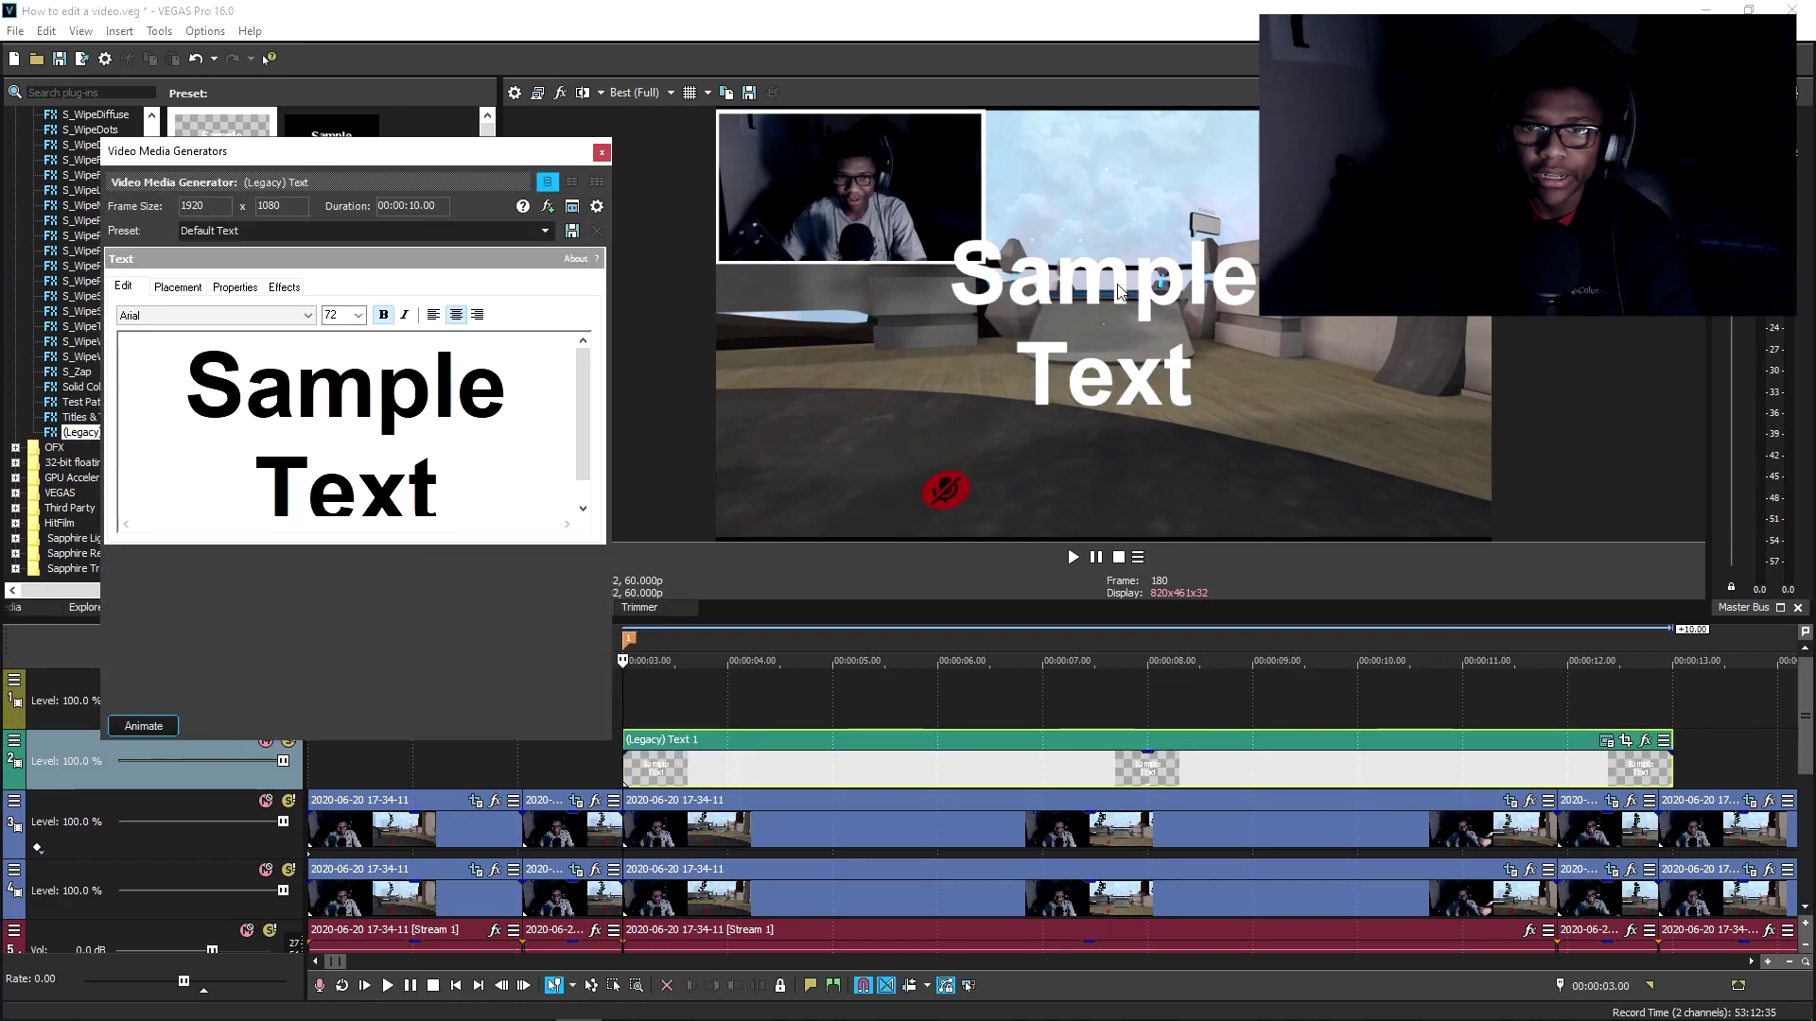
# Step: Replace the sample text with "Feraust" and set the text color to yellow (R 241, G 255, B 54)
pyautogui.tripleClick(225, 417)
pyautogui.press('BackSpace')
pyautogui.tripleClick(225, 417)
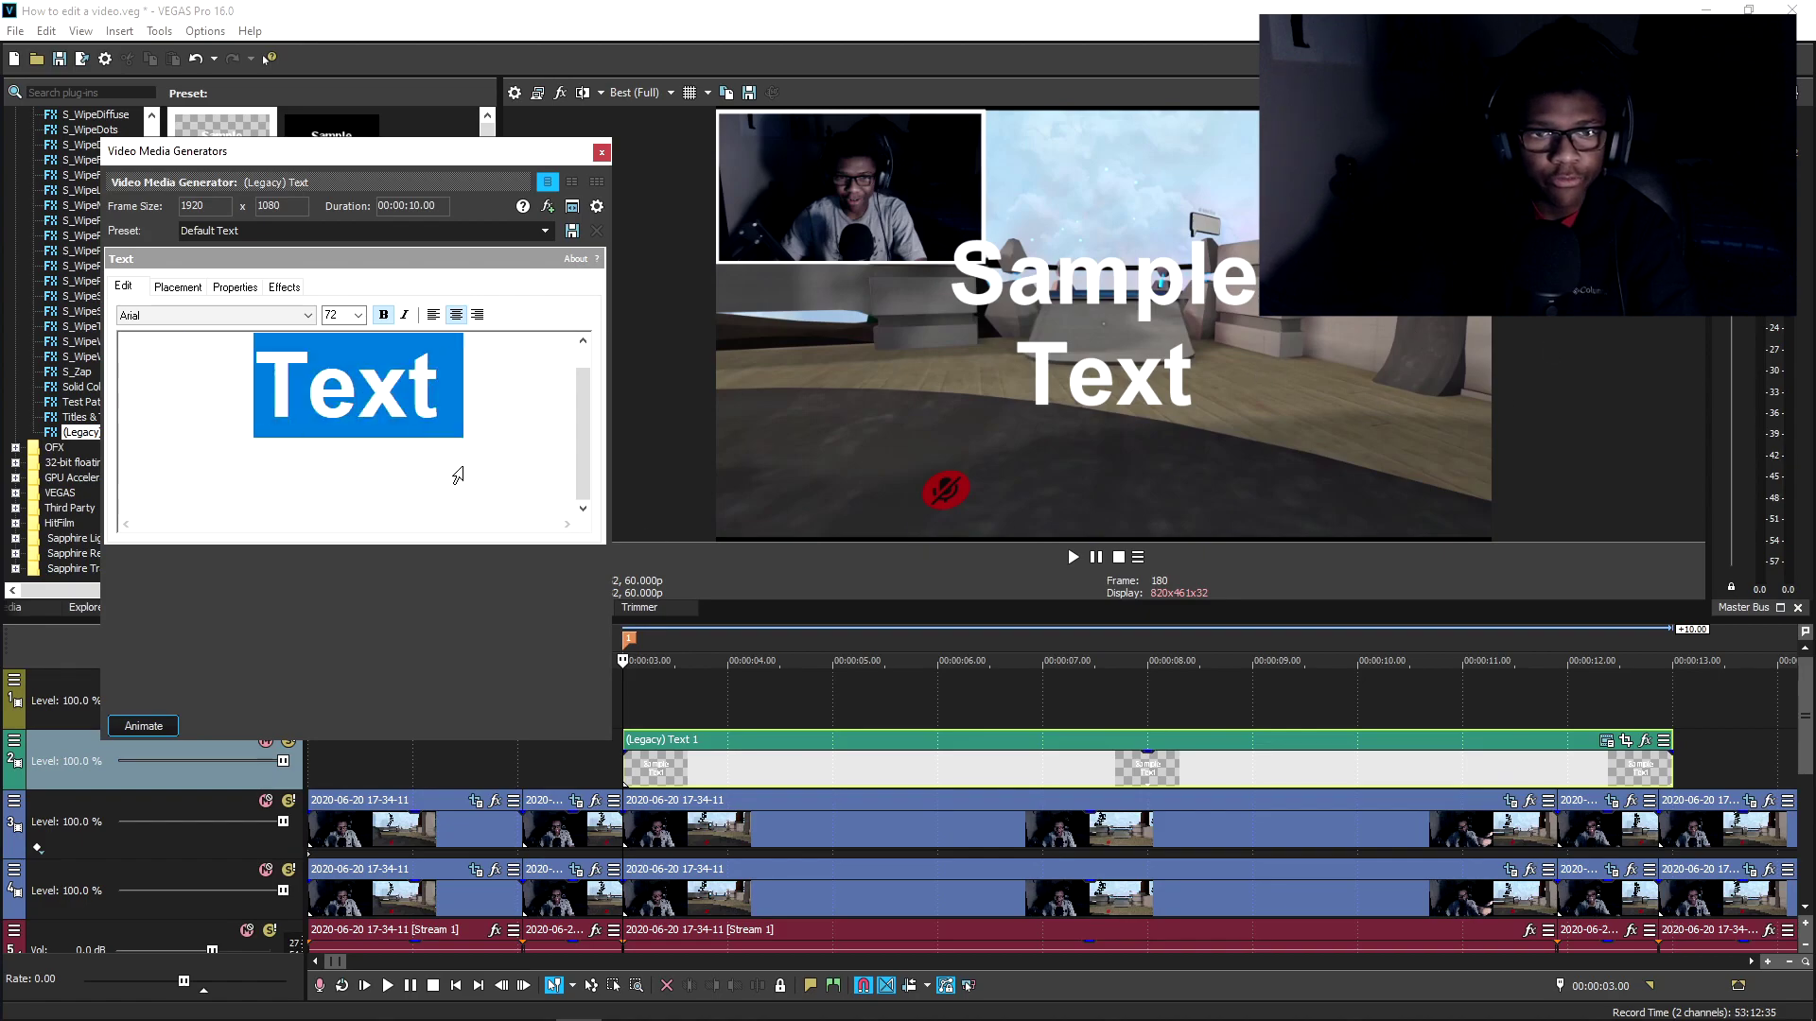
pyautogui.press('BackSpace')
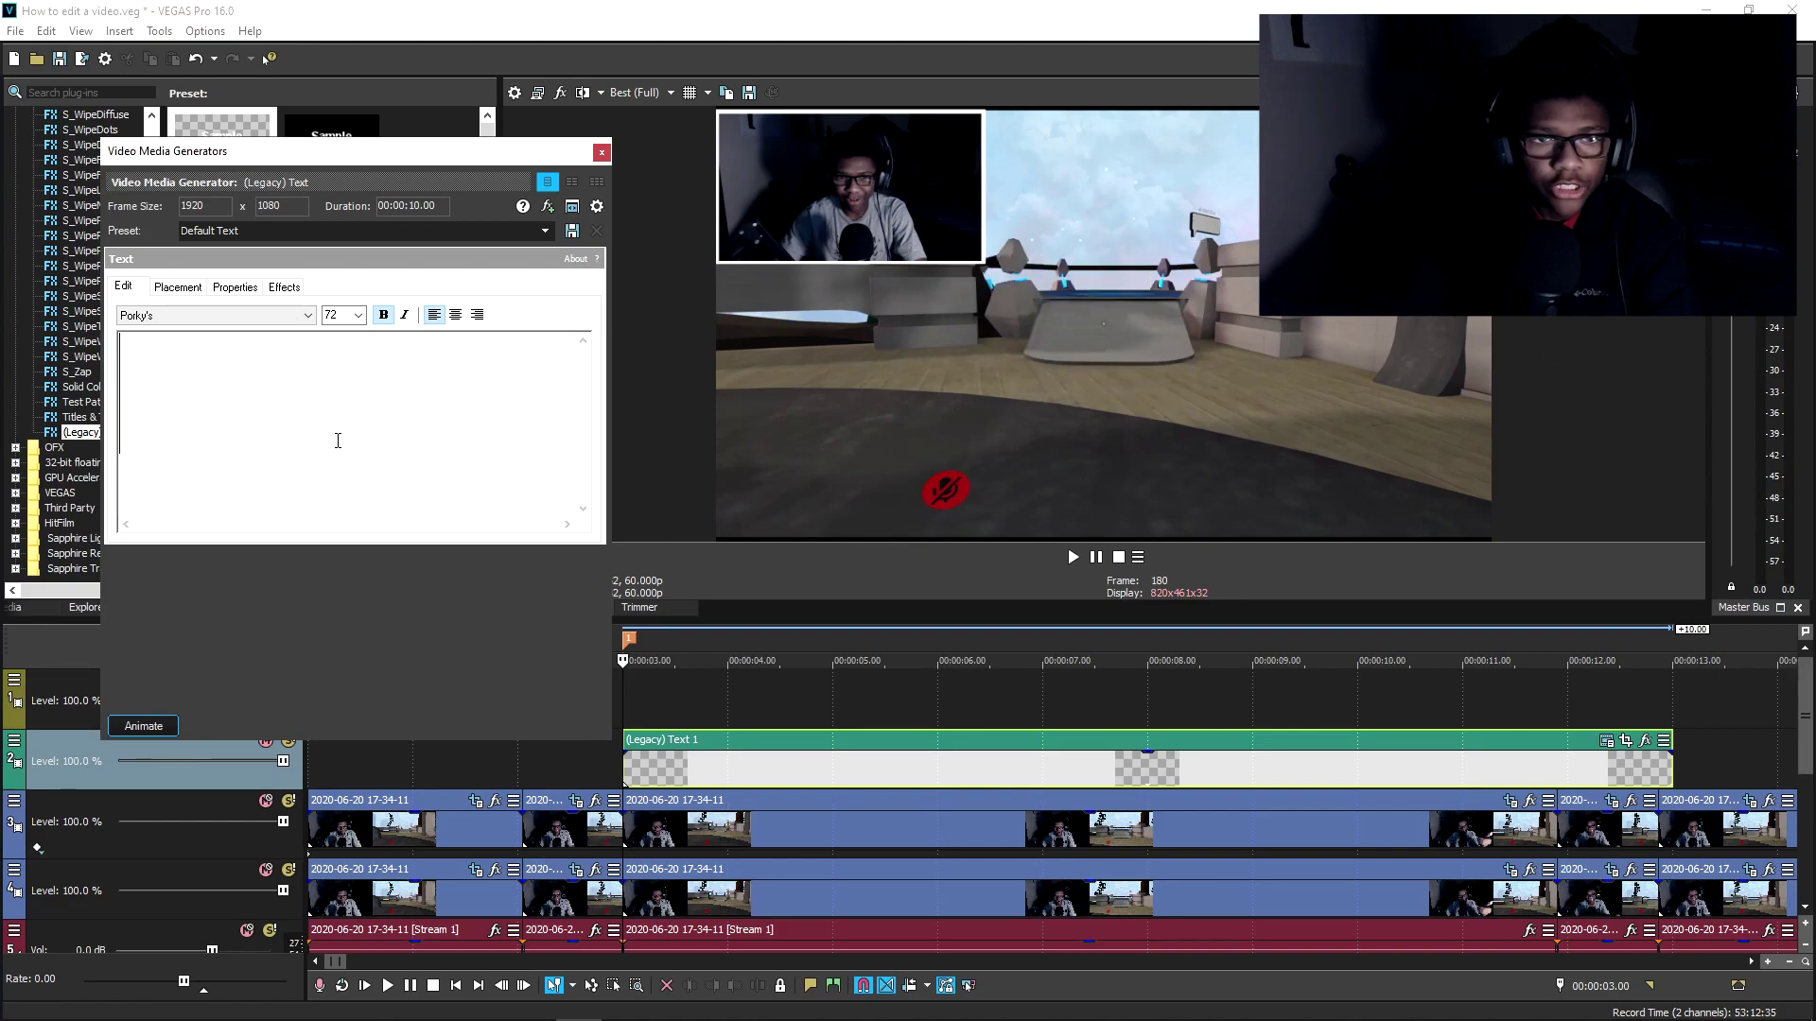
pyautogui.write('Feraust')
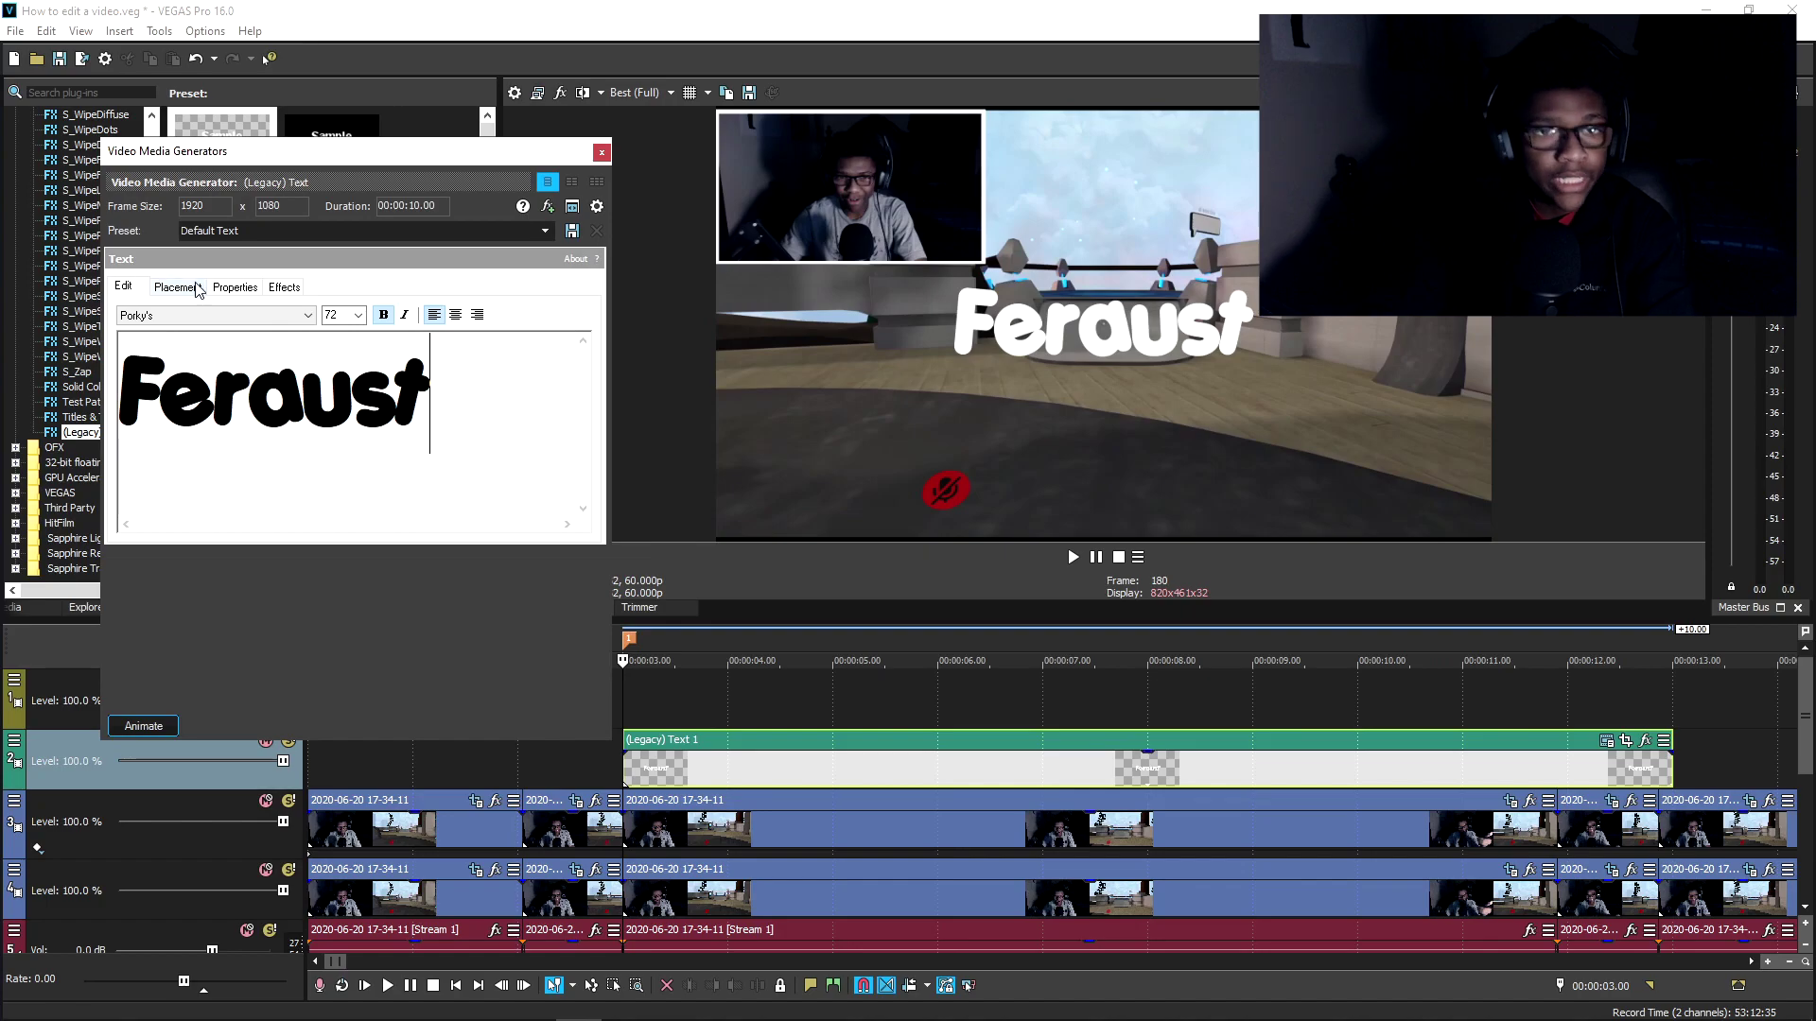
pyautogui.click(235, 286)
pyautogui.click(203, 388)
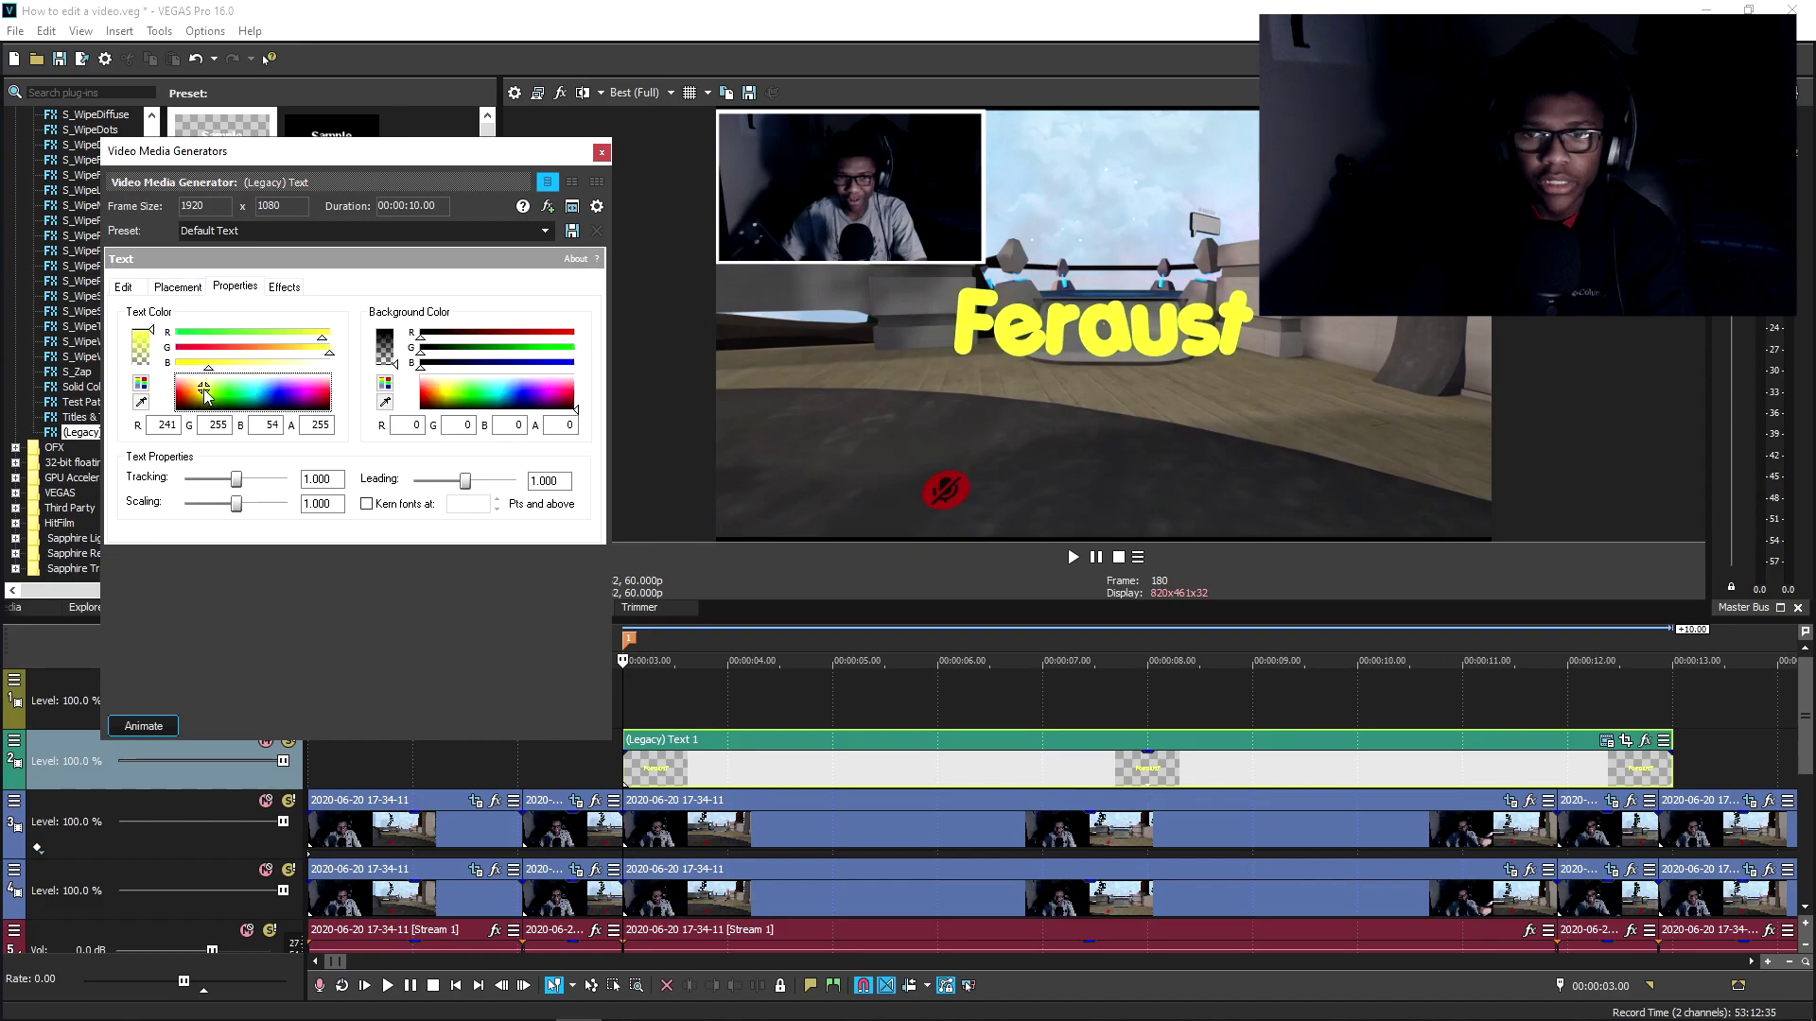
# Step: Add a white outline with 0.000 feather to the text and enable its black shadow
pyautogui.click(280, 288)
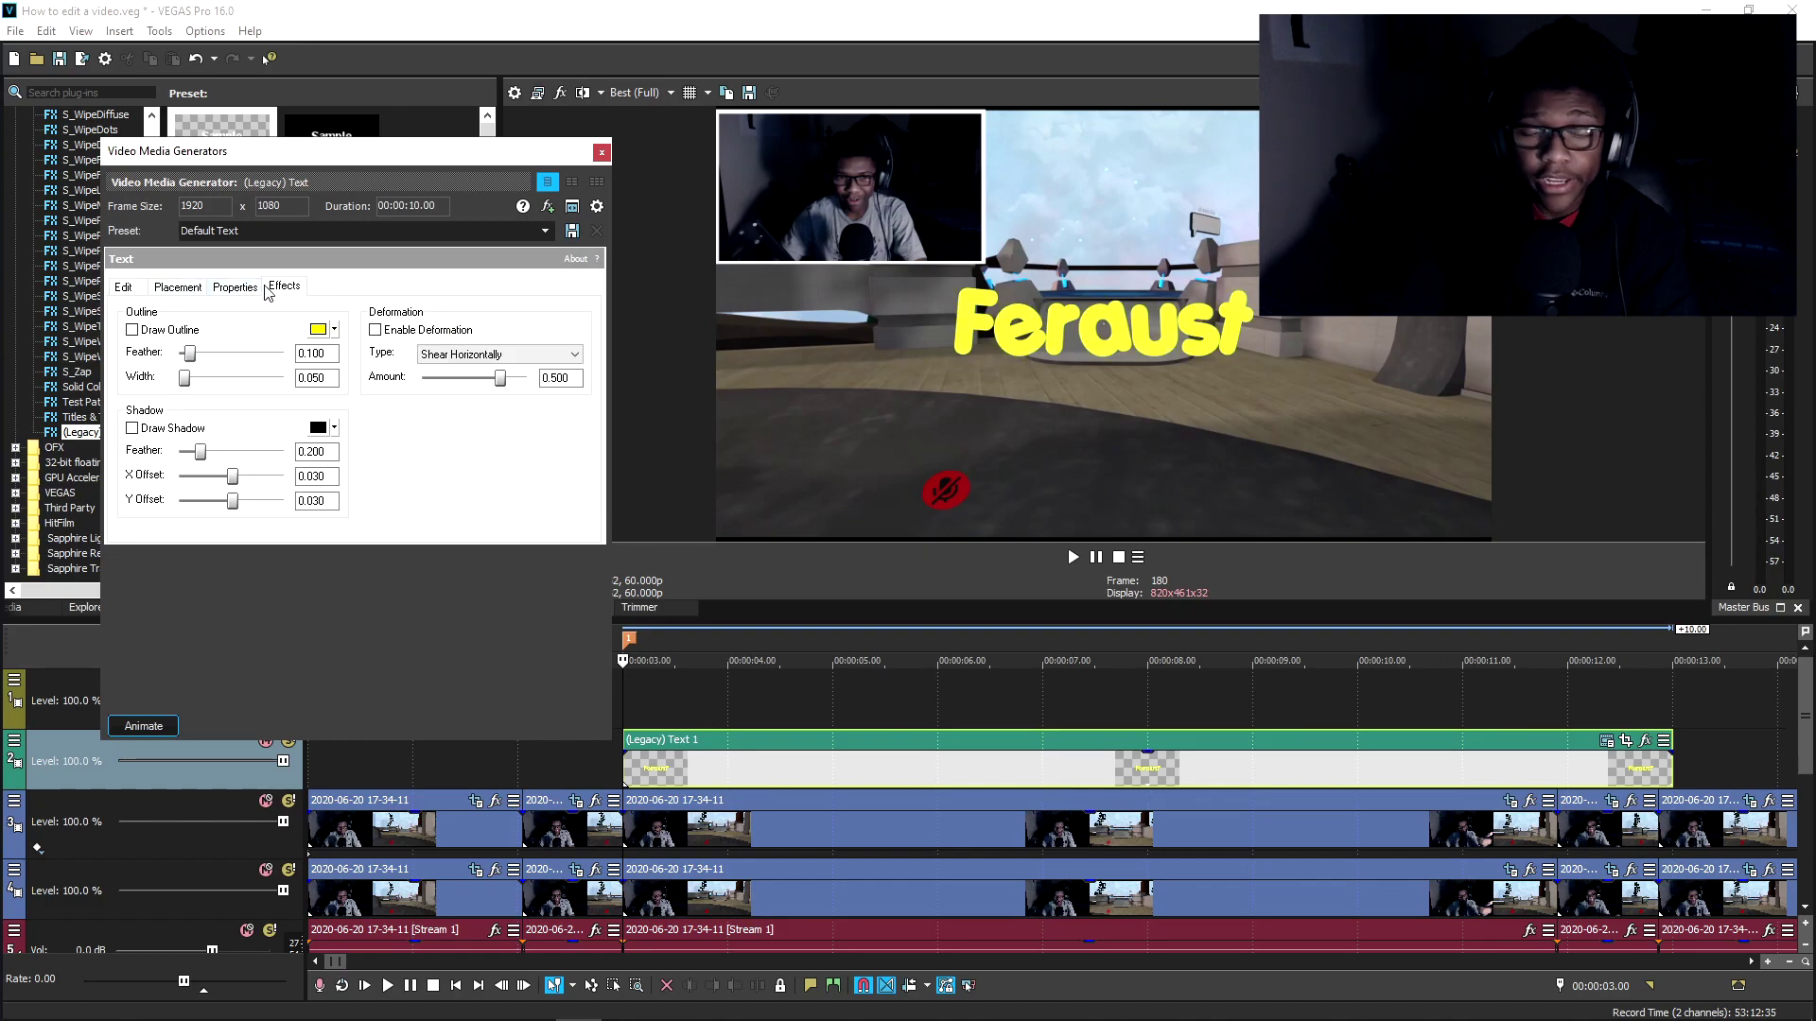
pyautogui.click(328, 330)
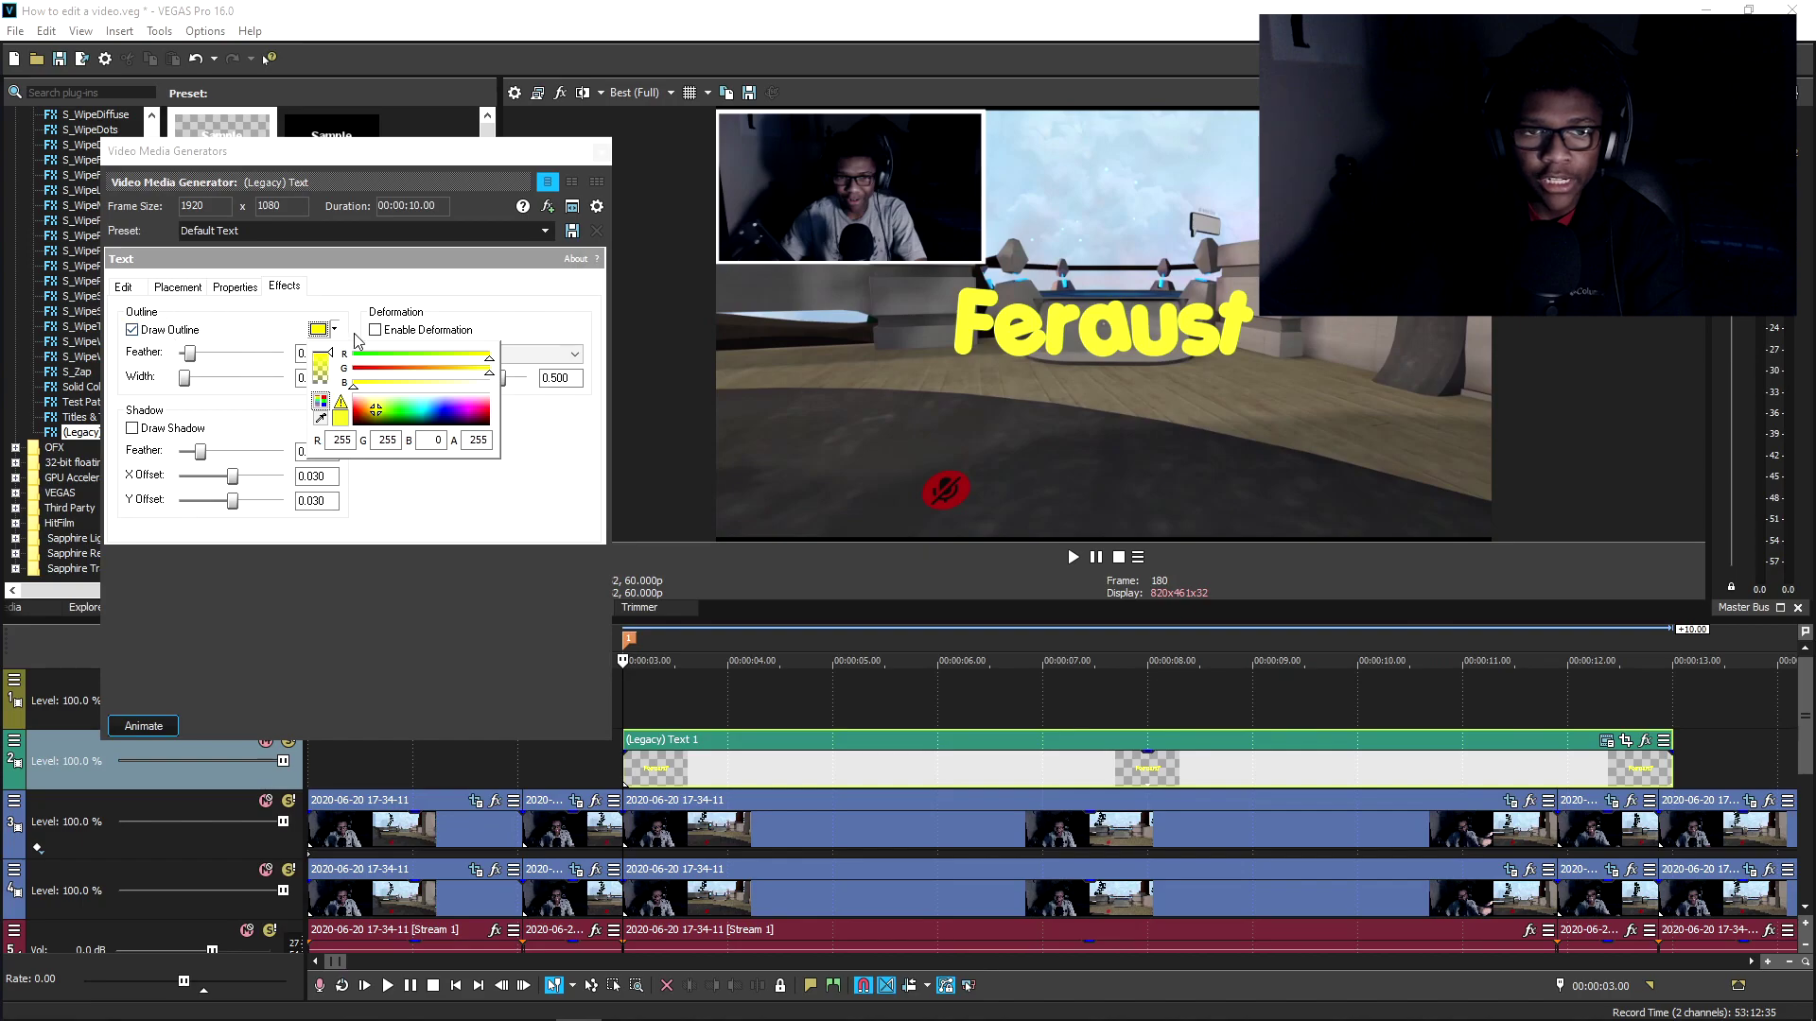
pyautogui.moveTo(378, 413); pyautogui.dragTo(373, 399)
pyautogui.click(454, 488)
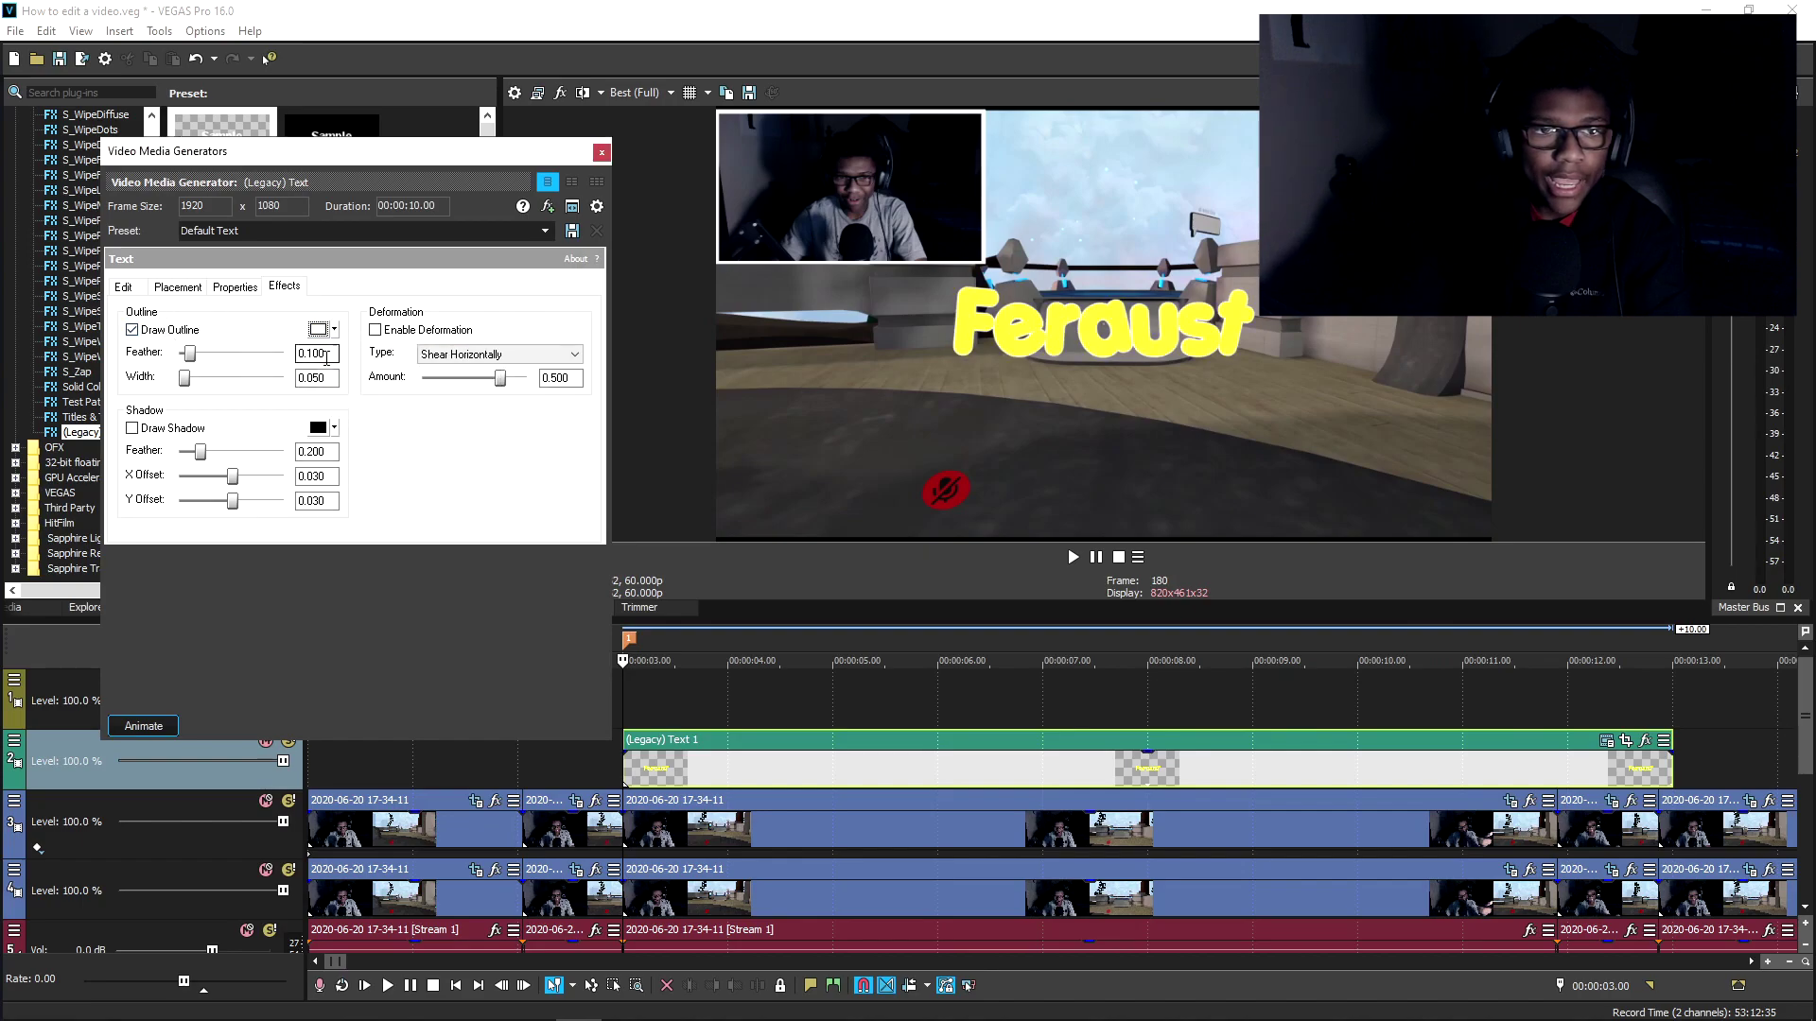
pyautogui.moveTo(194, 359); pyautogui.dragTo(157, 364)
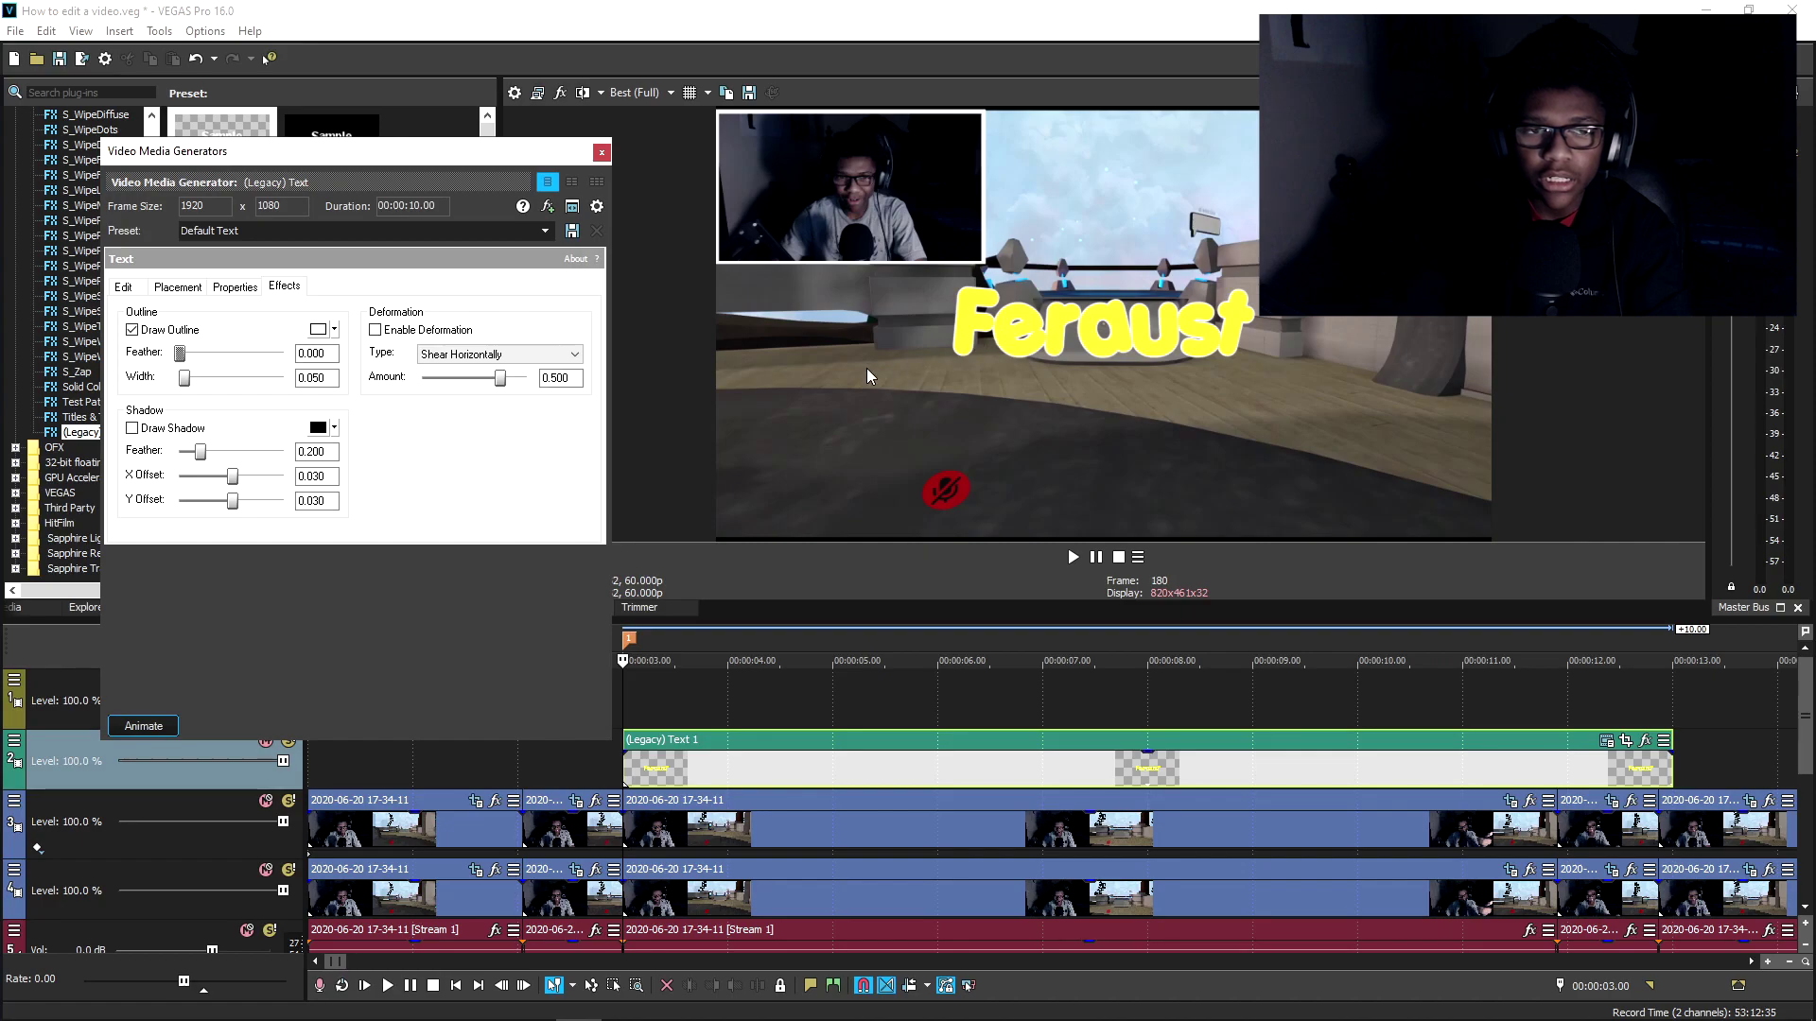
pyautogui.click(133, 428)
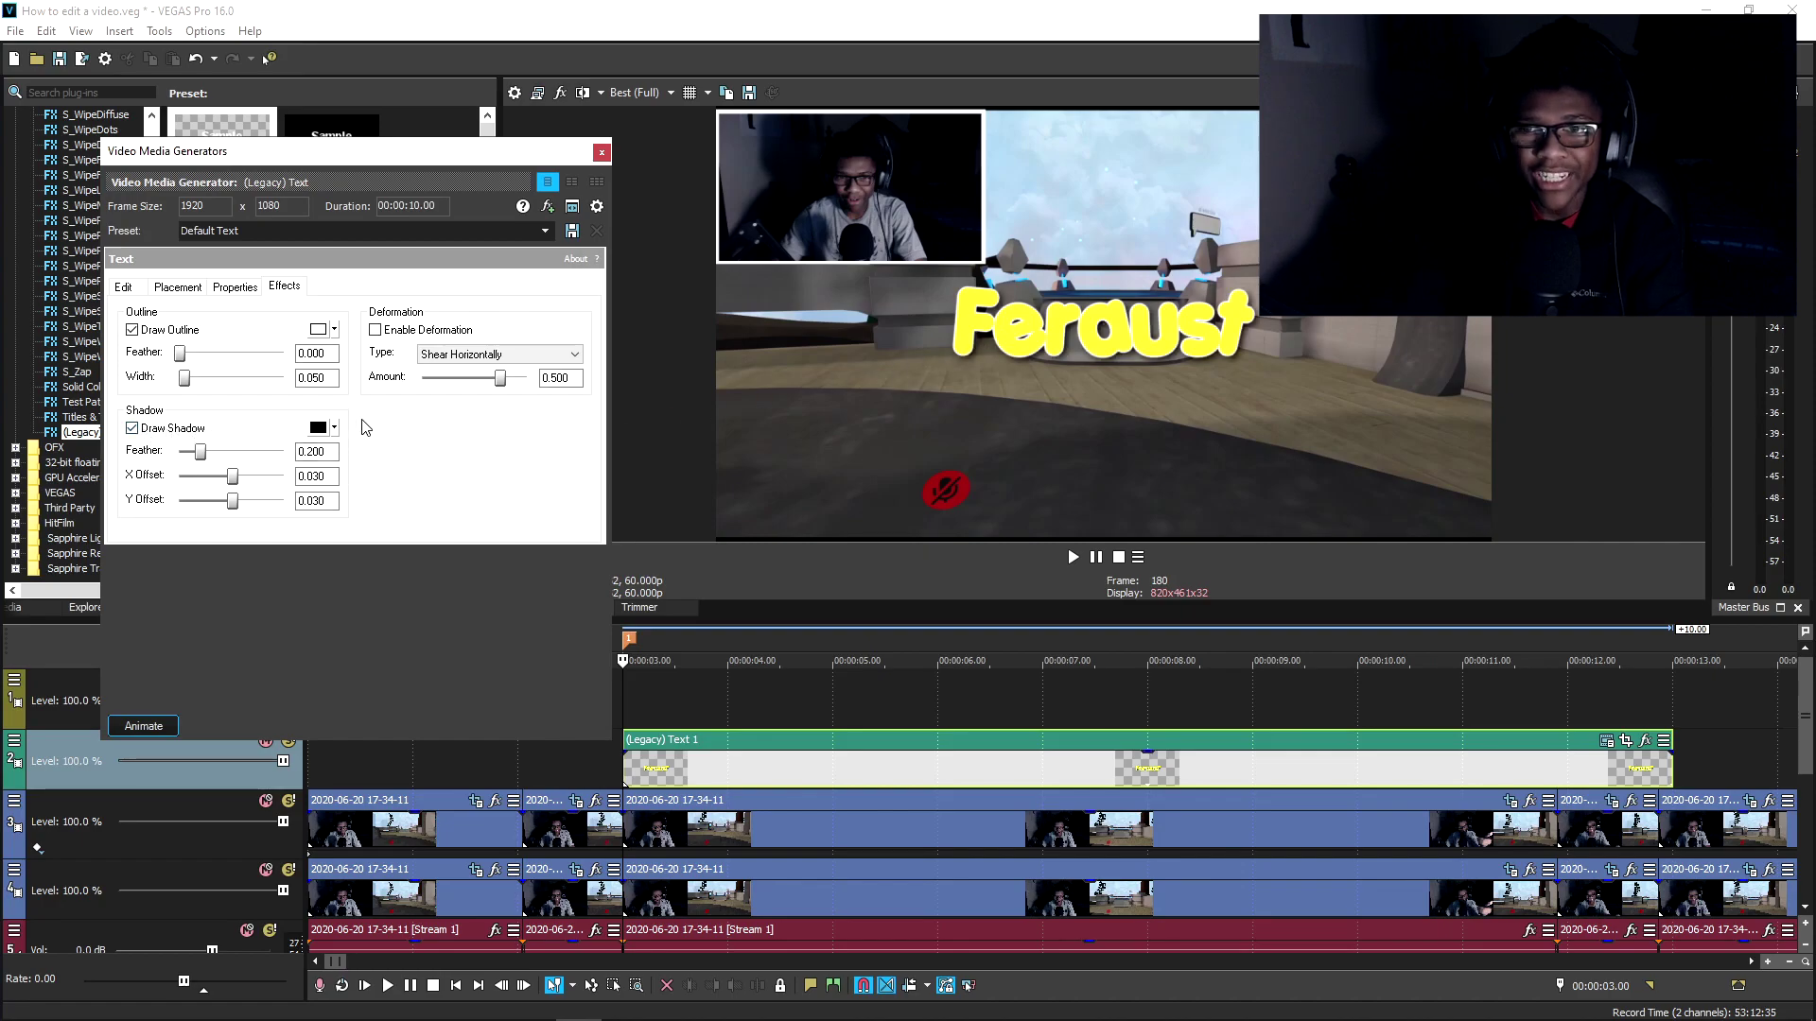
# Step: Change the text color to cyan (R 27, G 255, B 234), set the outline width to 0.100, and close the text settings
pyautogui.click(251, 290)
pyautogui.click(250, 390)
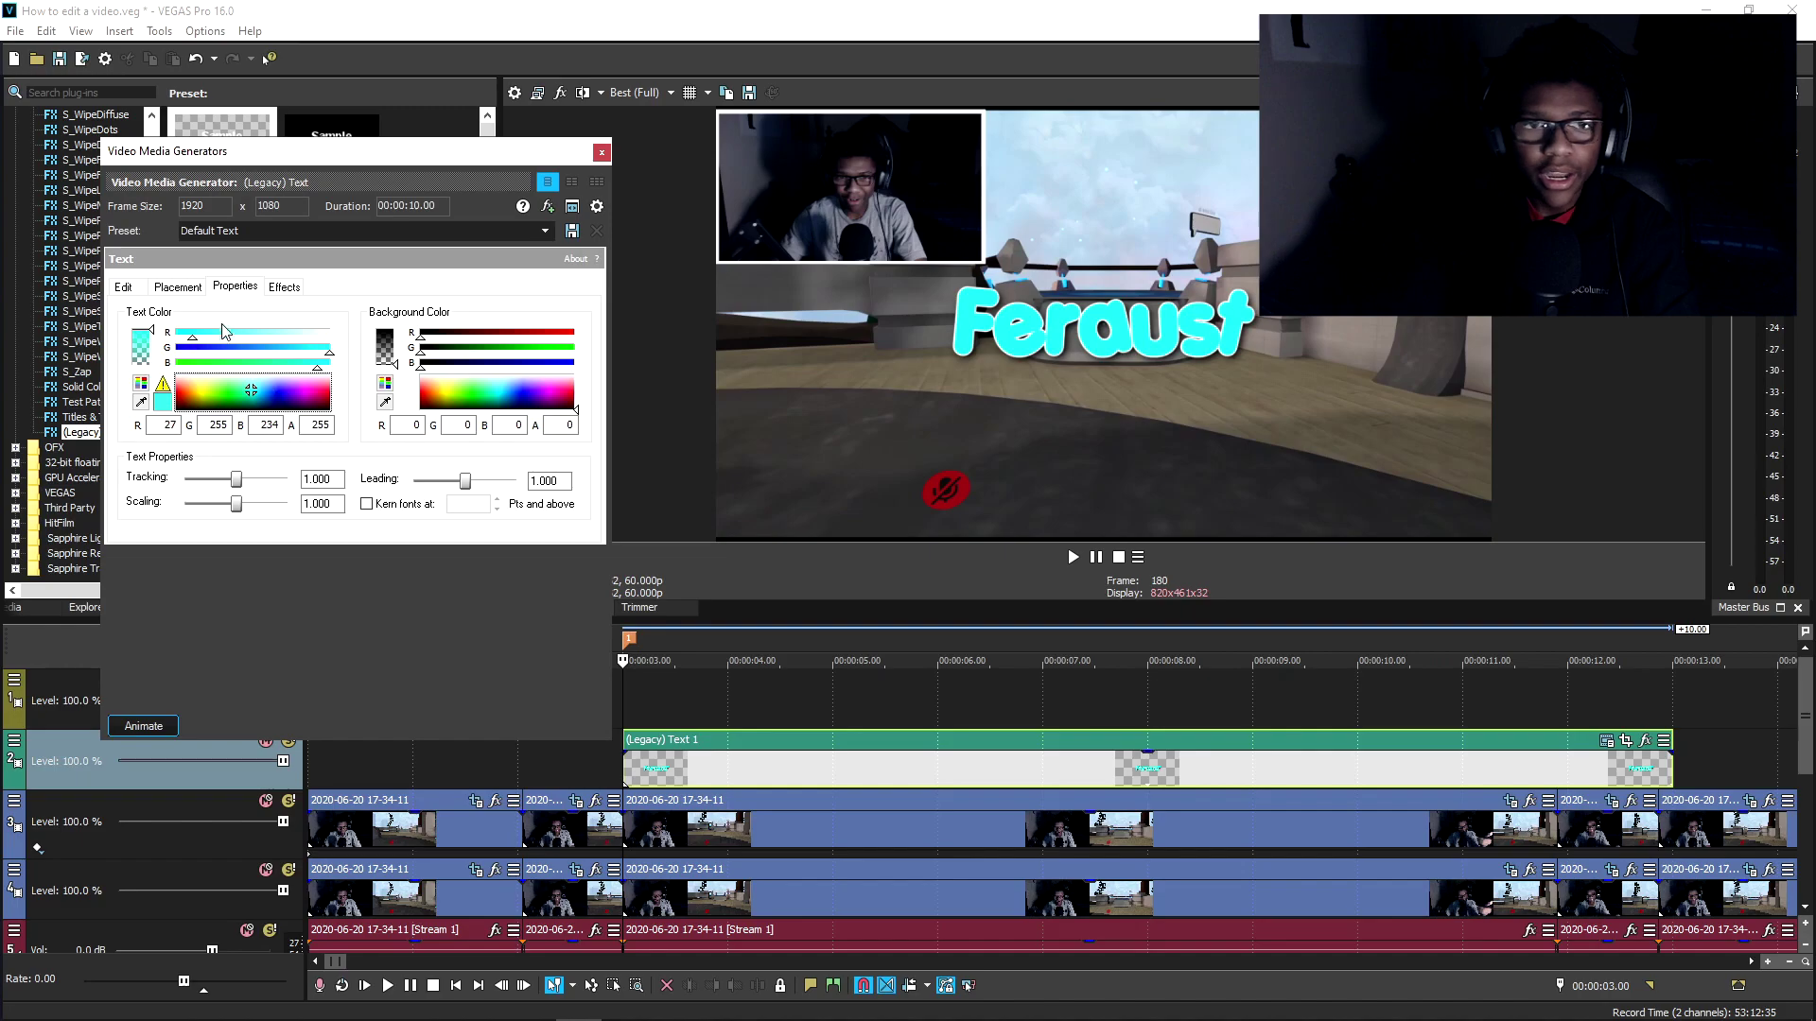
pyautogui.click(281, 289)
pyautogui.doubleClick(336, 375)
pyautogui.write('0.100')
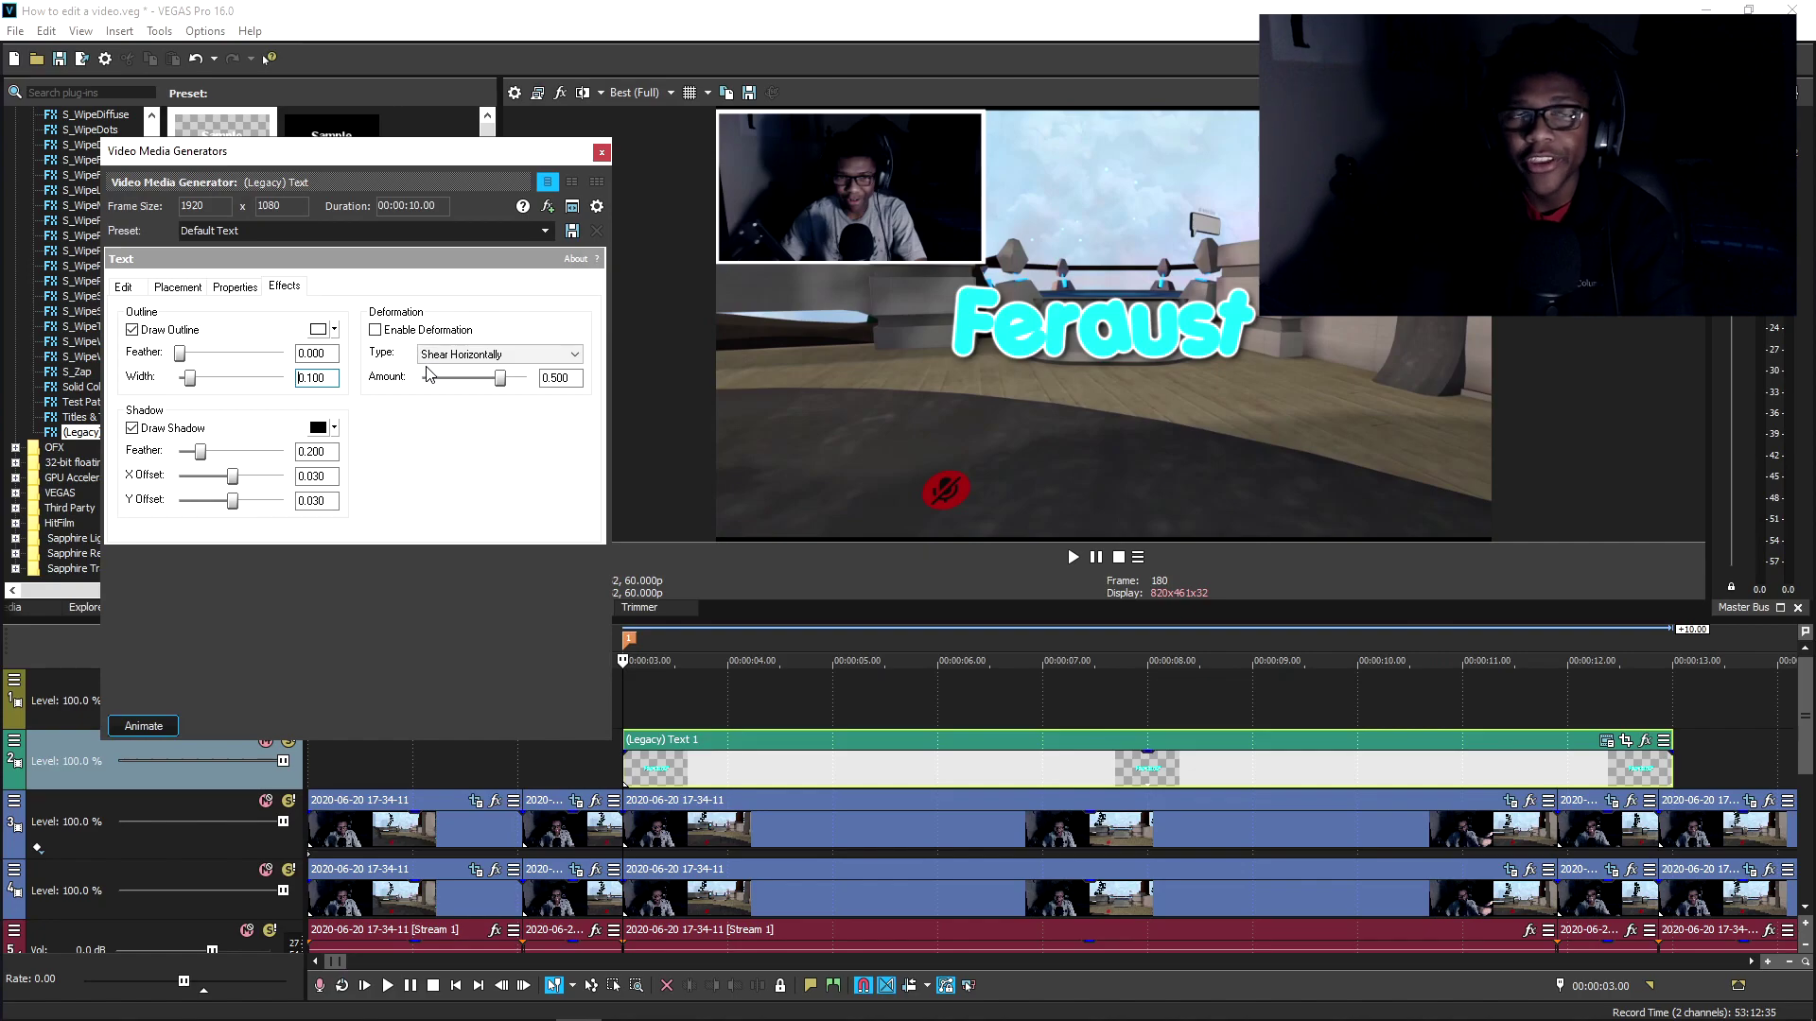
pyautogui.press('Escape')
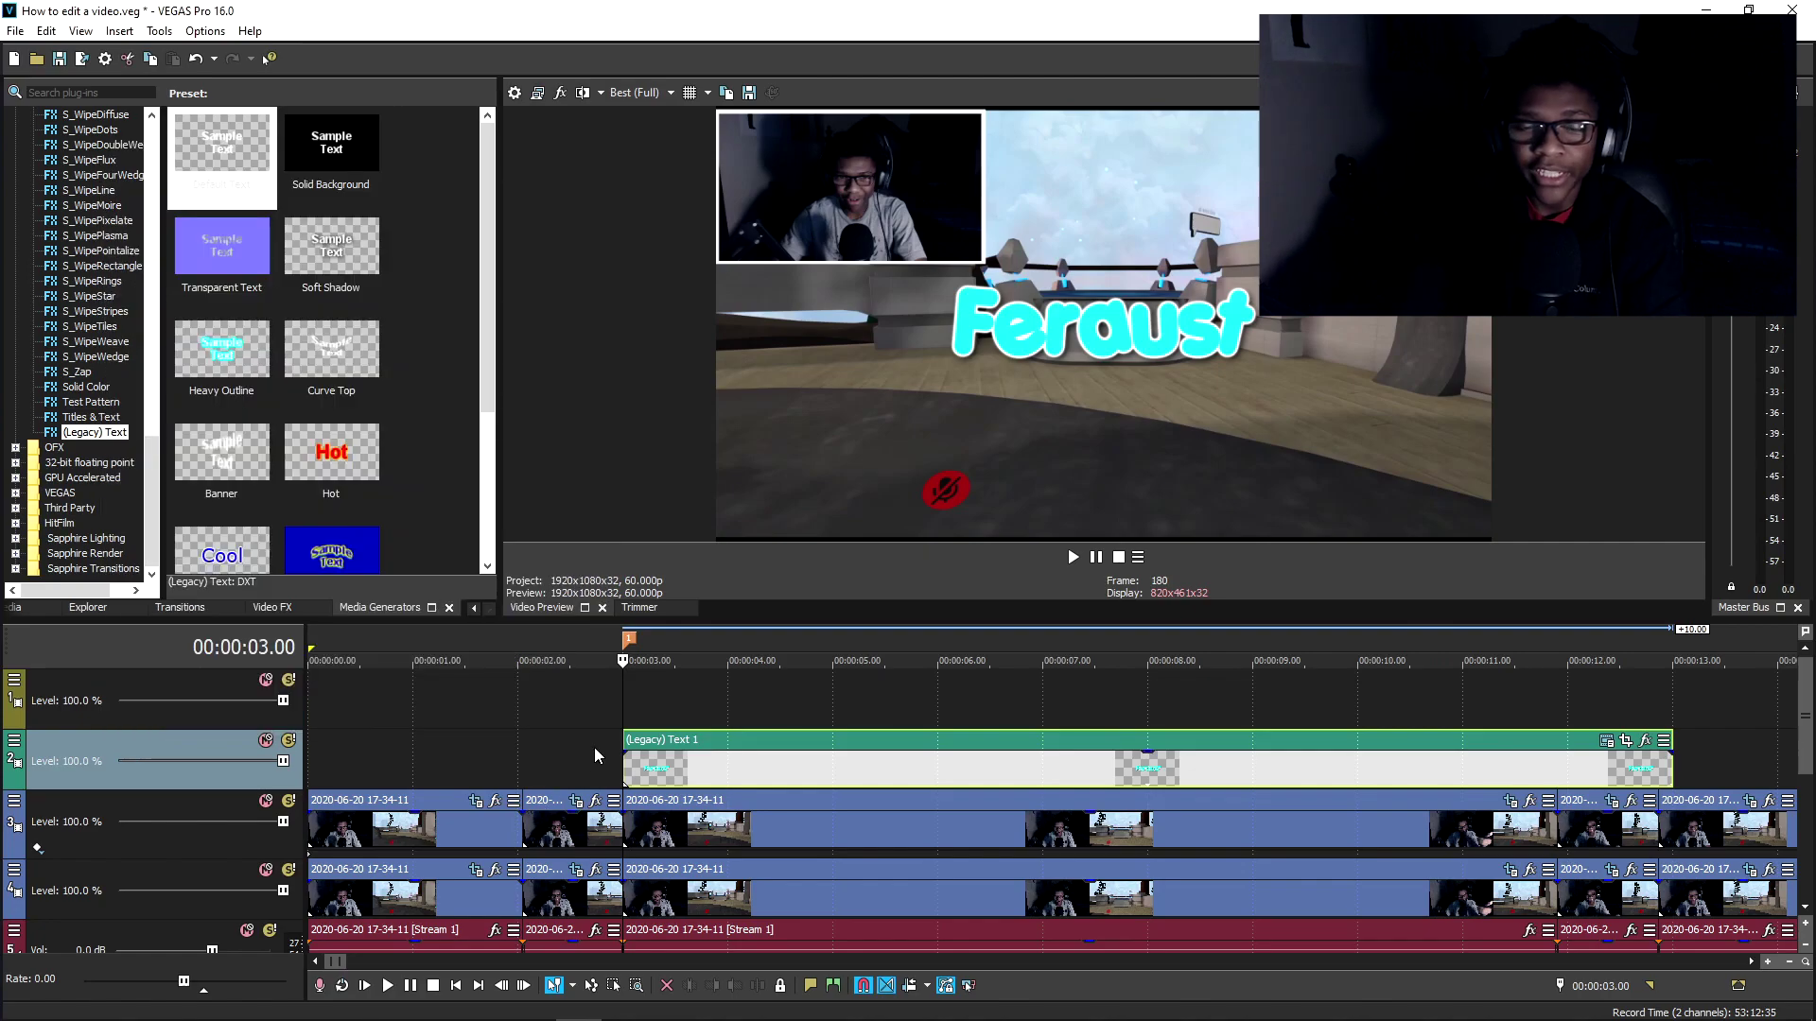
# Step: Set the text event's resample mode to Disable resample in its event properties
pyautogui.rightClick(650, 769)
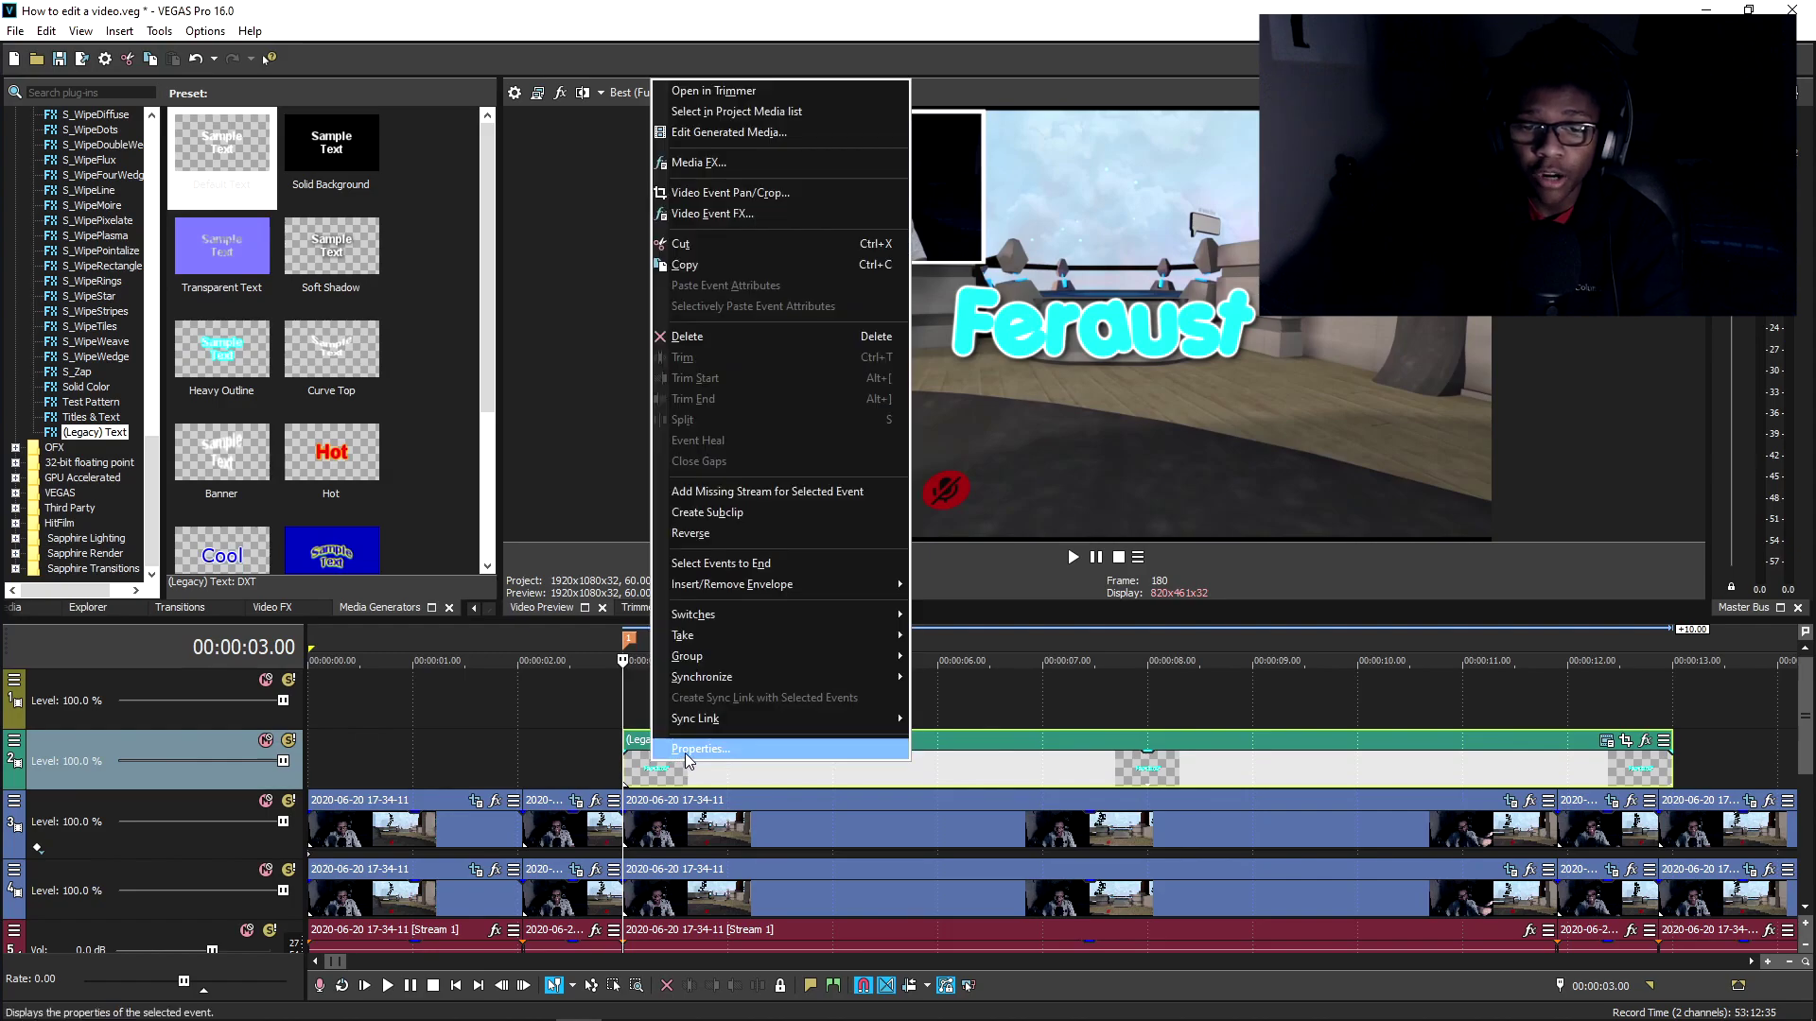
pyautogui.click(688, 753)
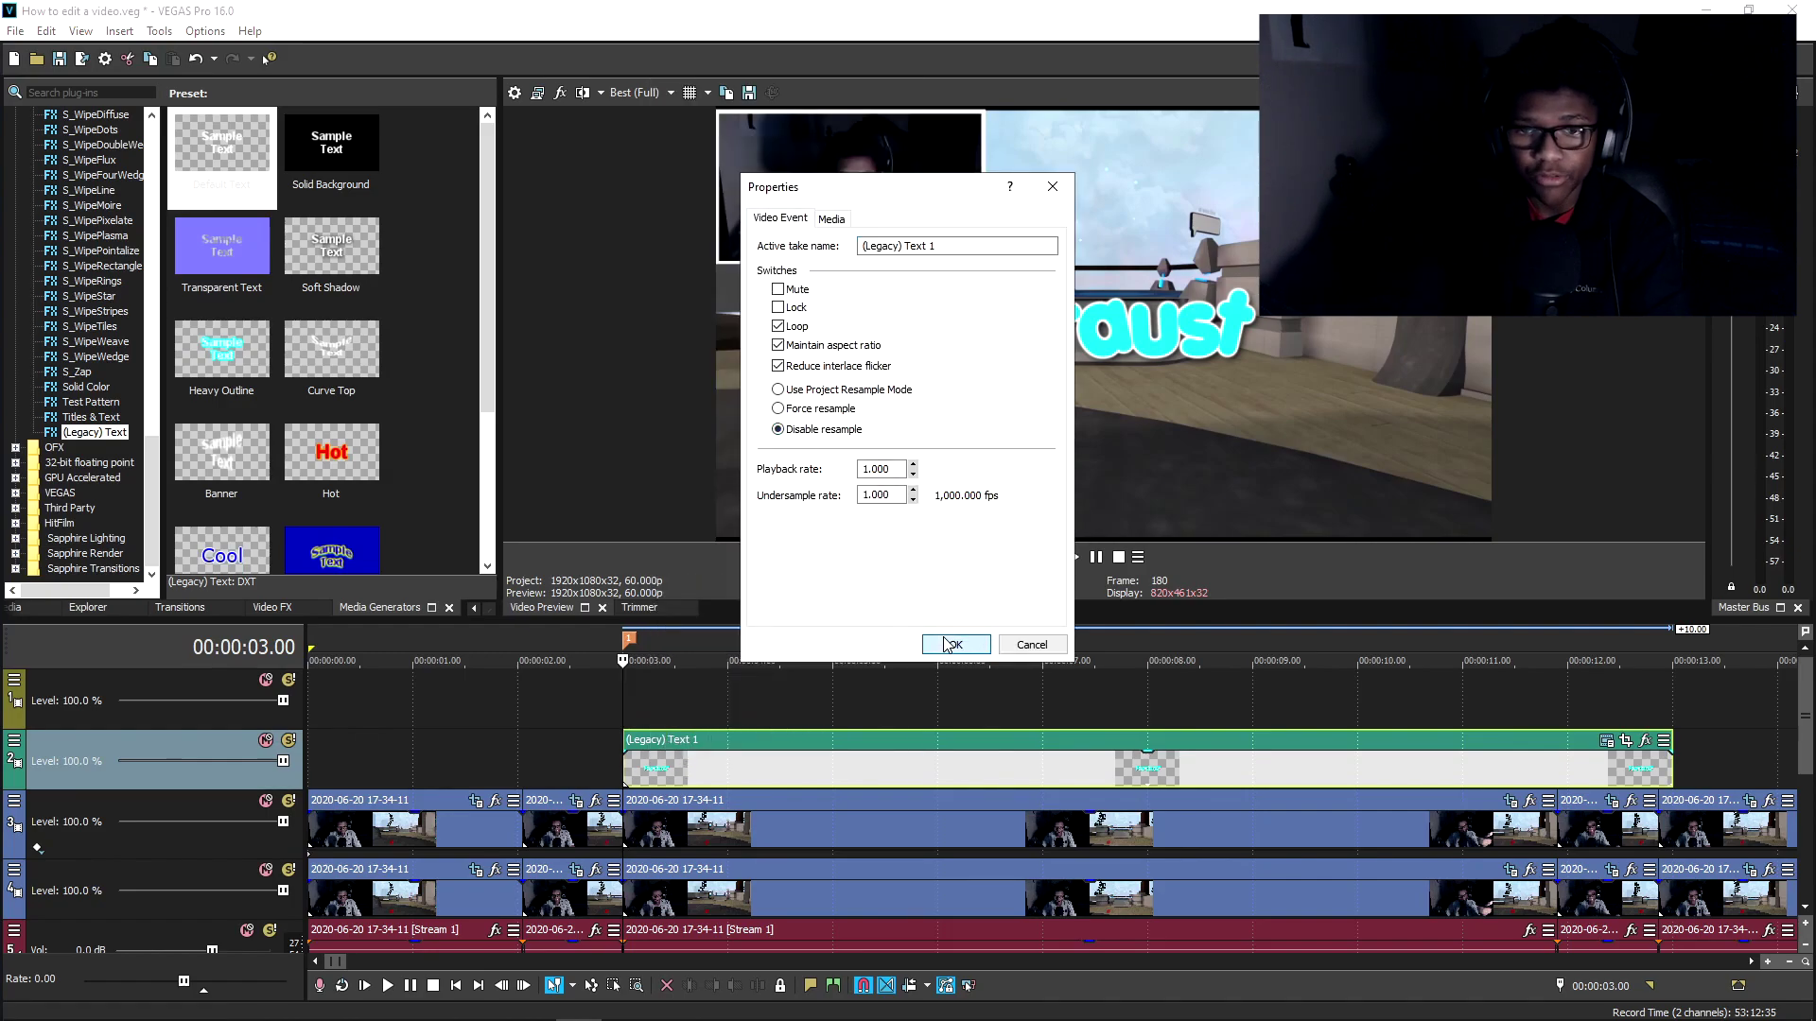
pyautogui.click(955, 644)
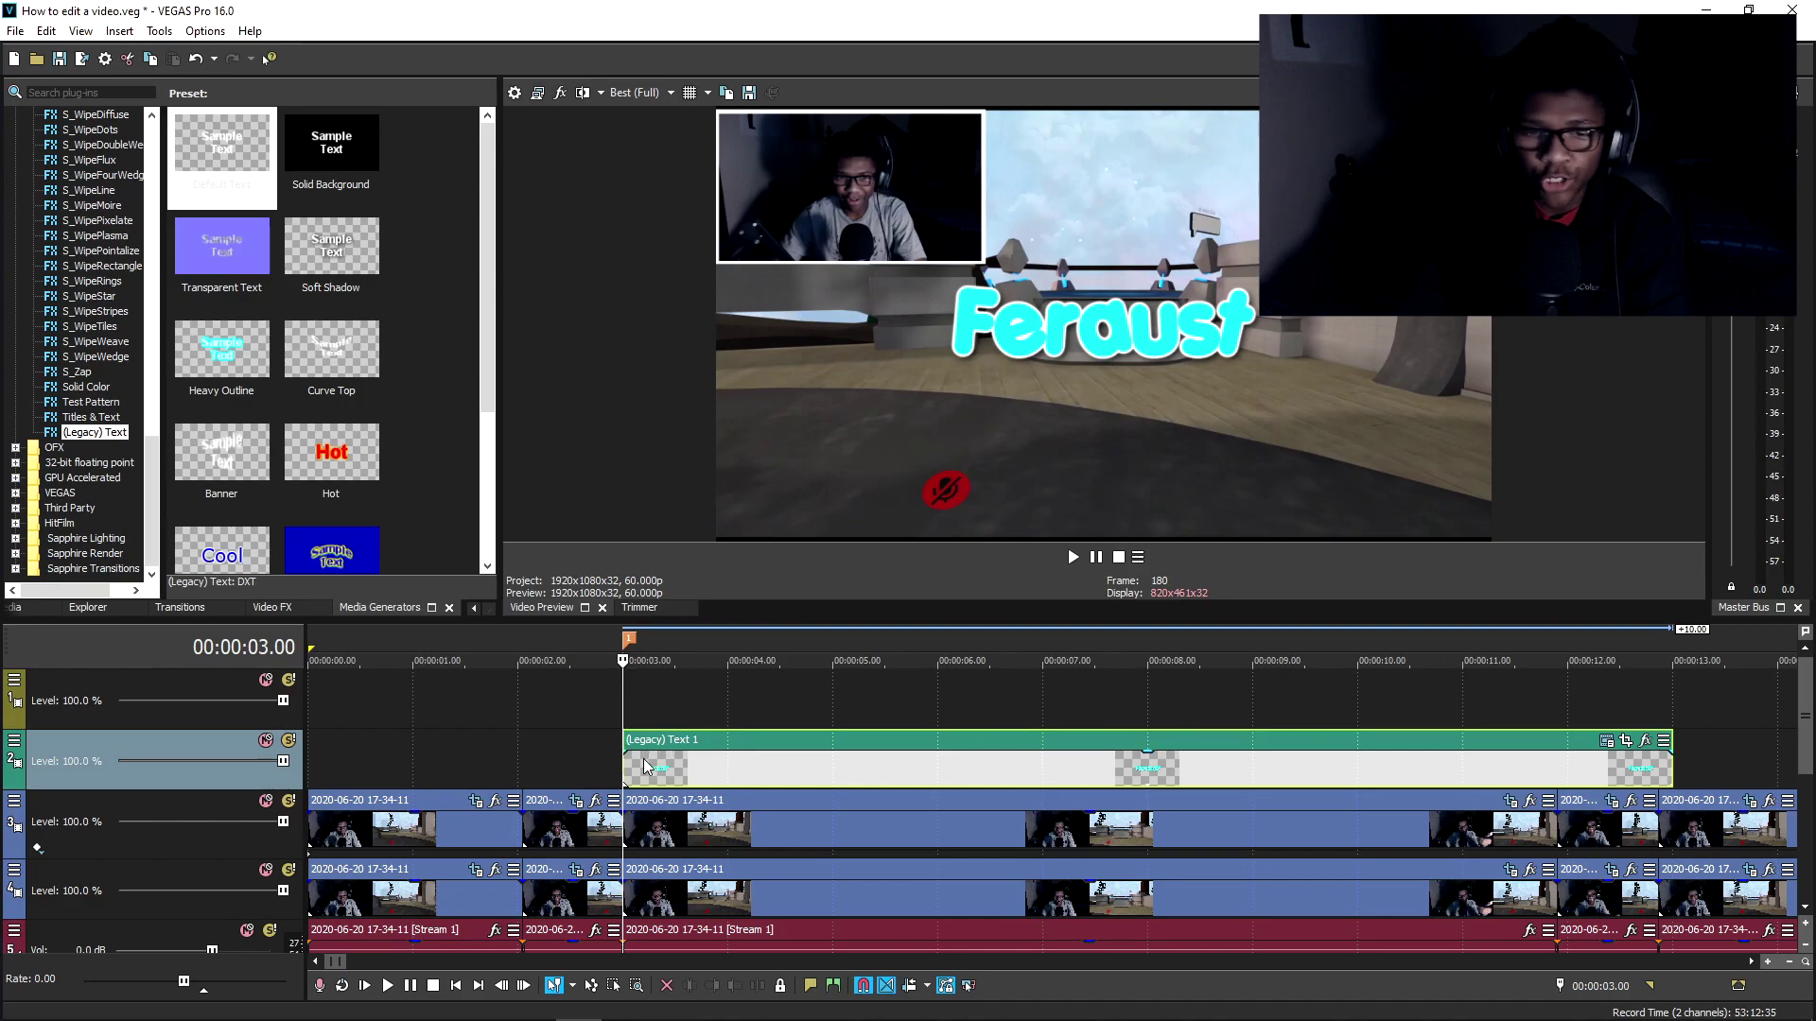
# Step: Briefly play the project from 00:00:02.03, shortly before the text event begins
pyautogui.scroll(-2, 453, 747)
pyautogui.click(453, 746)
pyautogui.press('space')
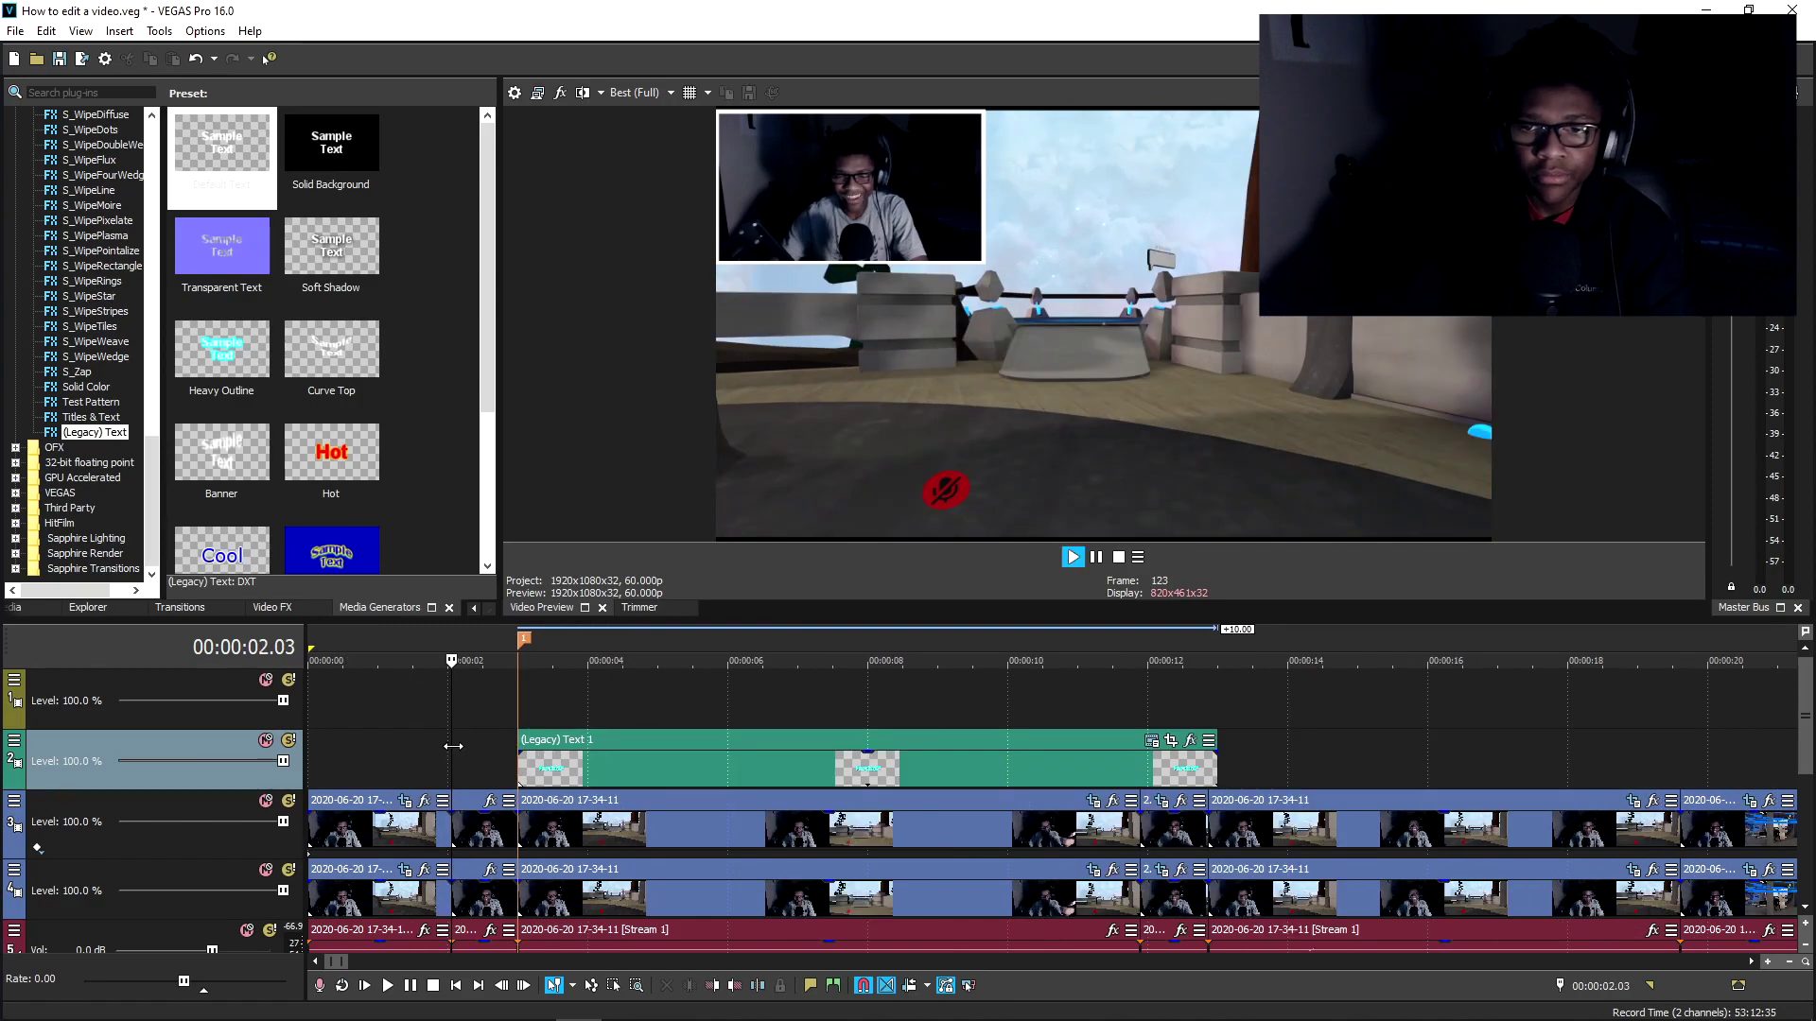
pyautogui.press('space')
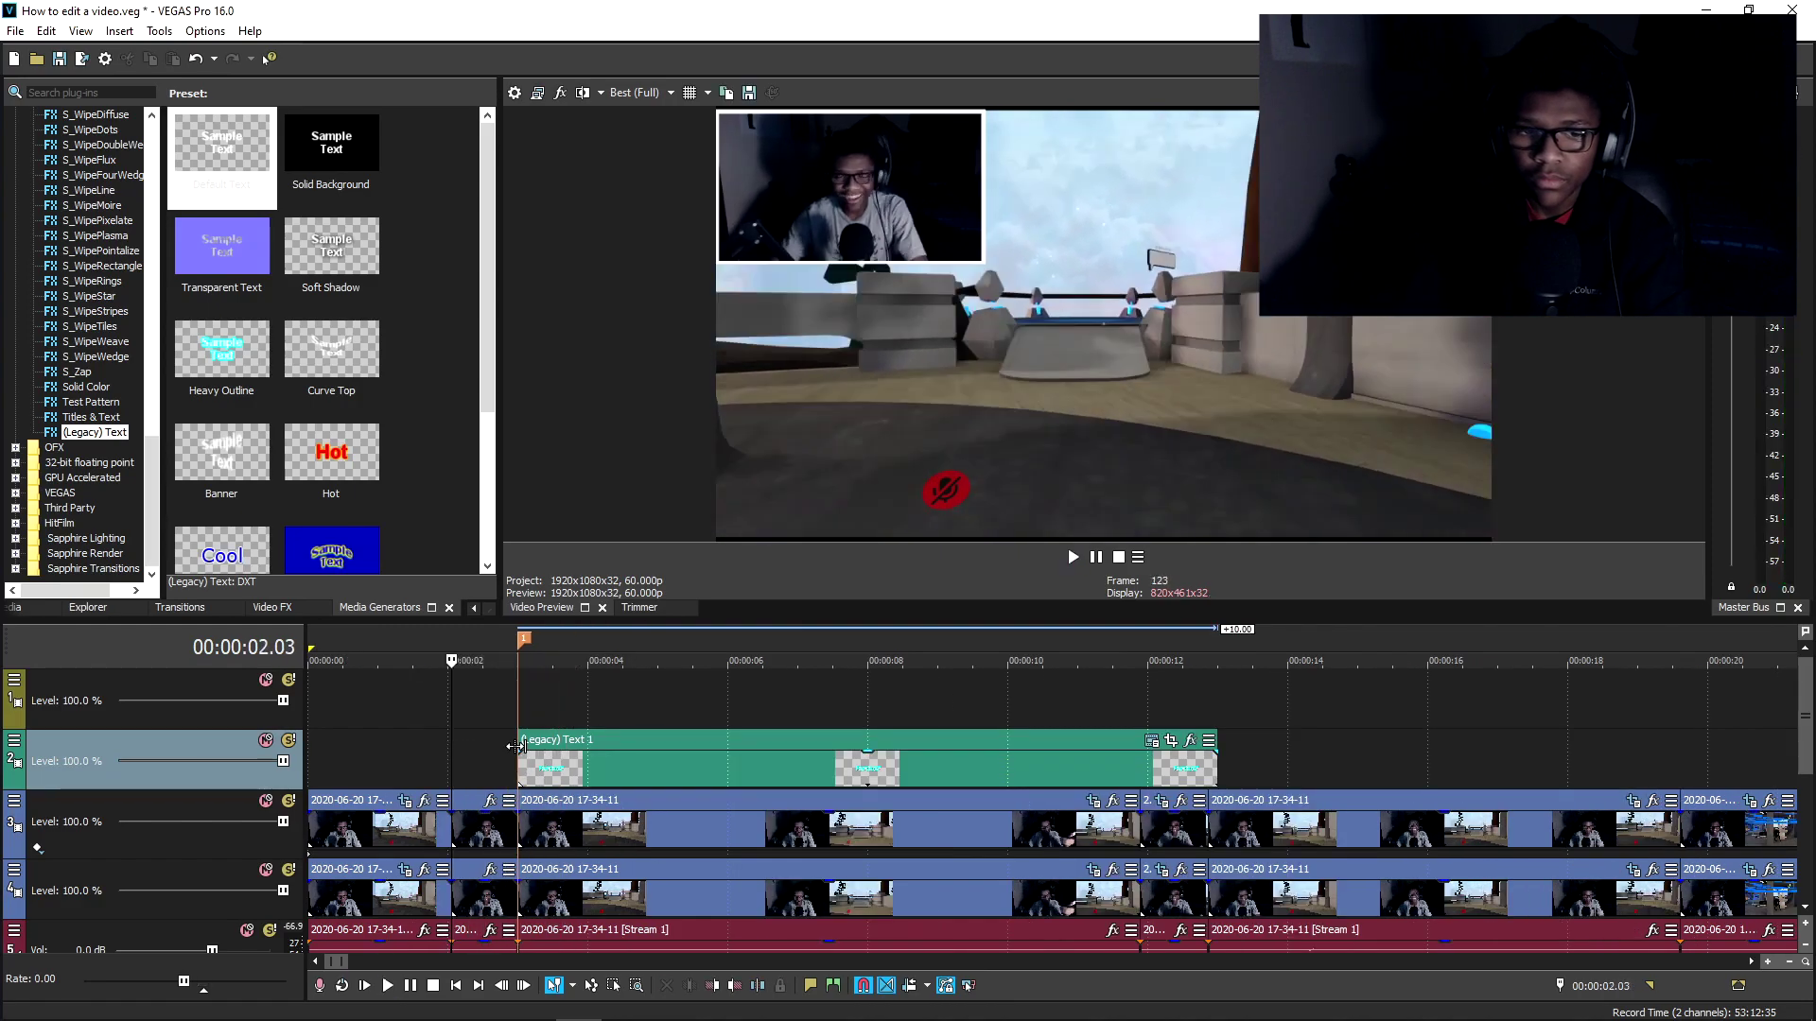
# Step: Split the text event at 00:00:03.26, delete the part after the split, and play back the shortened title
pyautogui.moveTo(454, 713); pyautogui.dragTo(518, 721)
pyautogui.scroll(3, 517, 721)
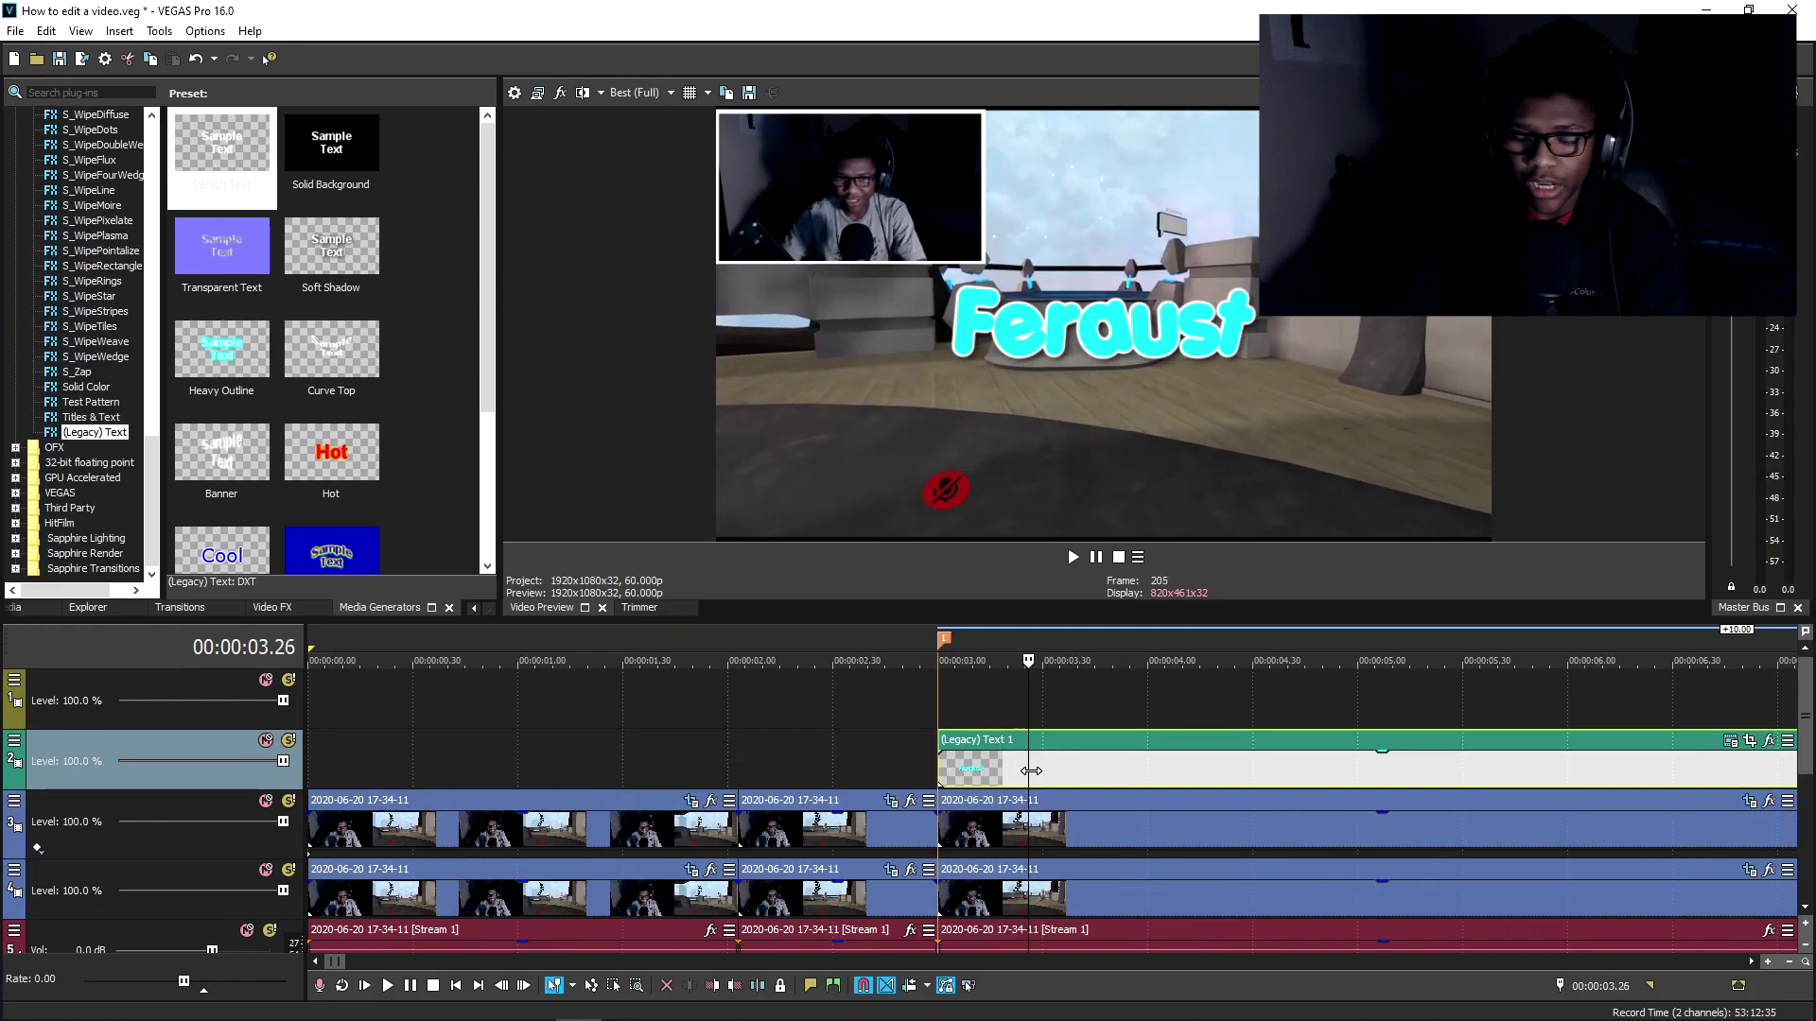
pyautogui.click(1026, 773)
pyautogui.click(1028, 772)
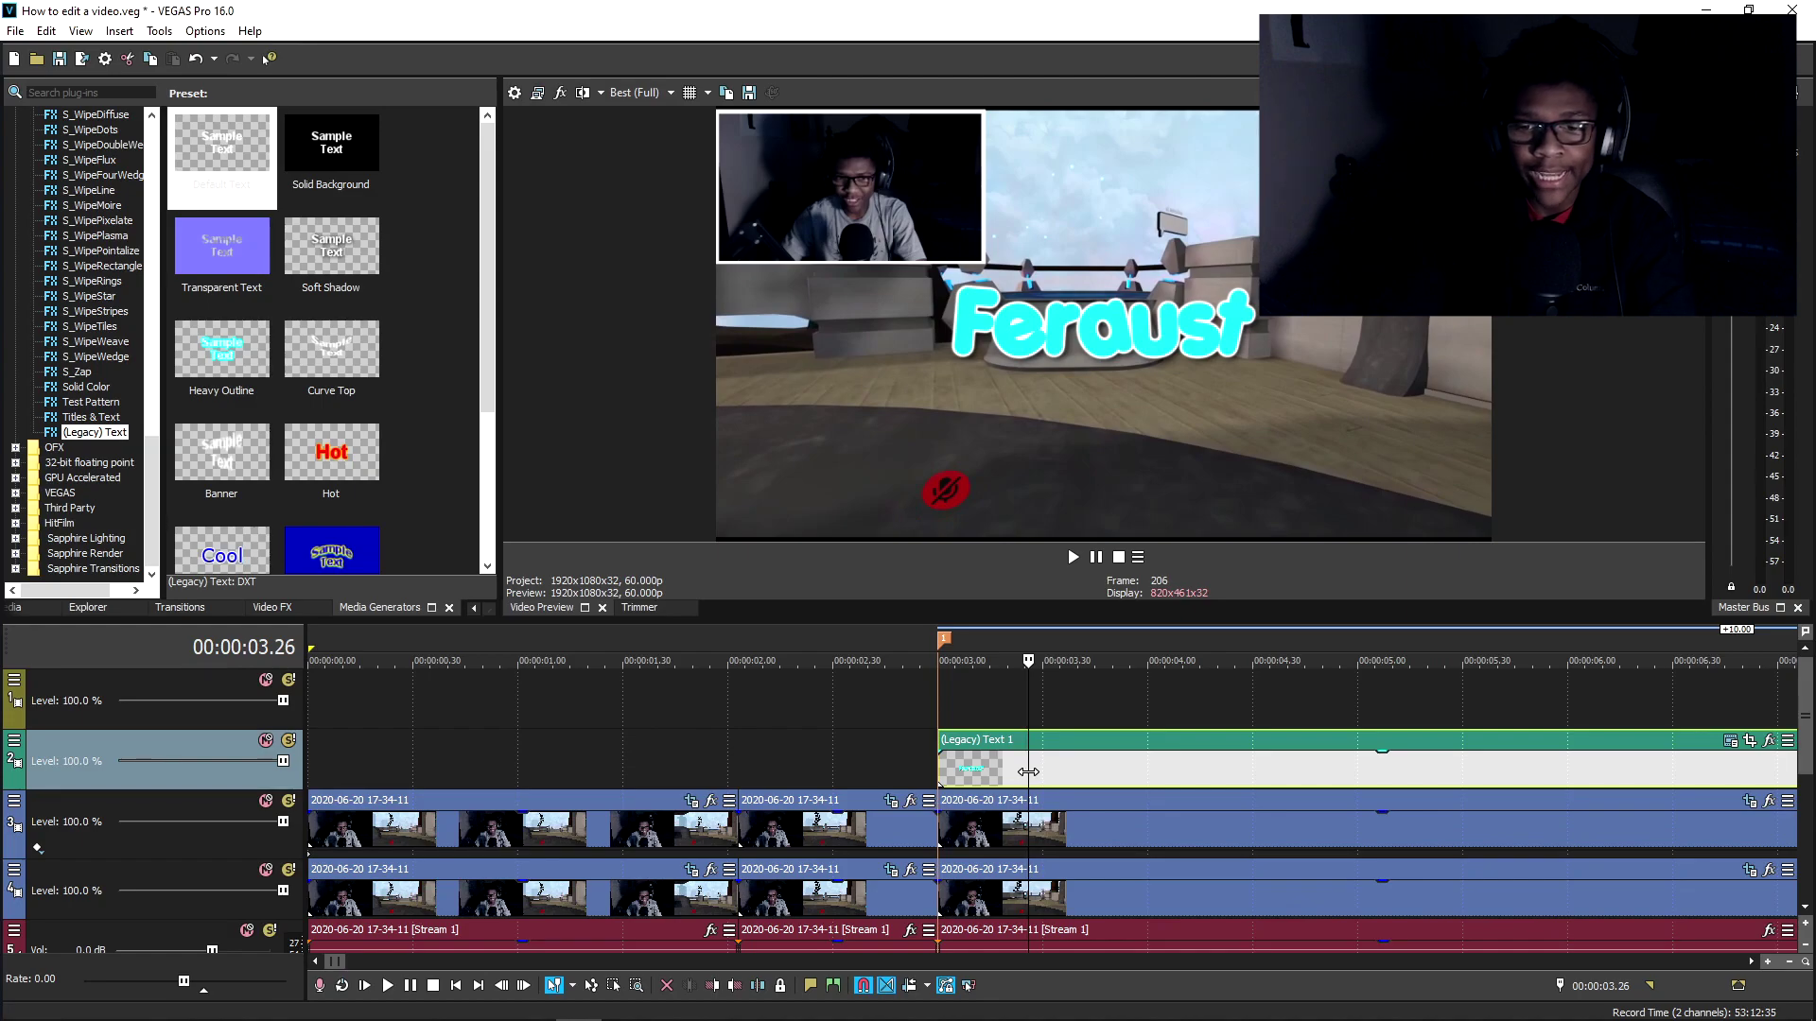
pyautogui.click(1031, 771)
pyautogui.press('s')
pyautogui.press('Delete')
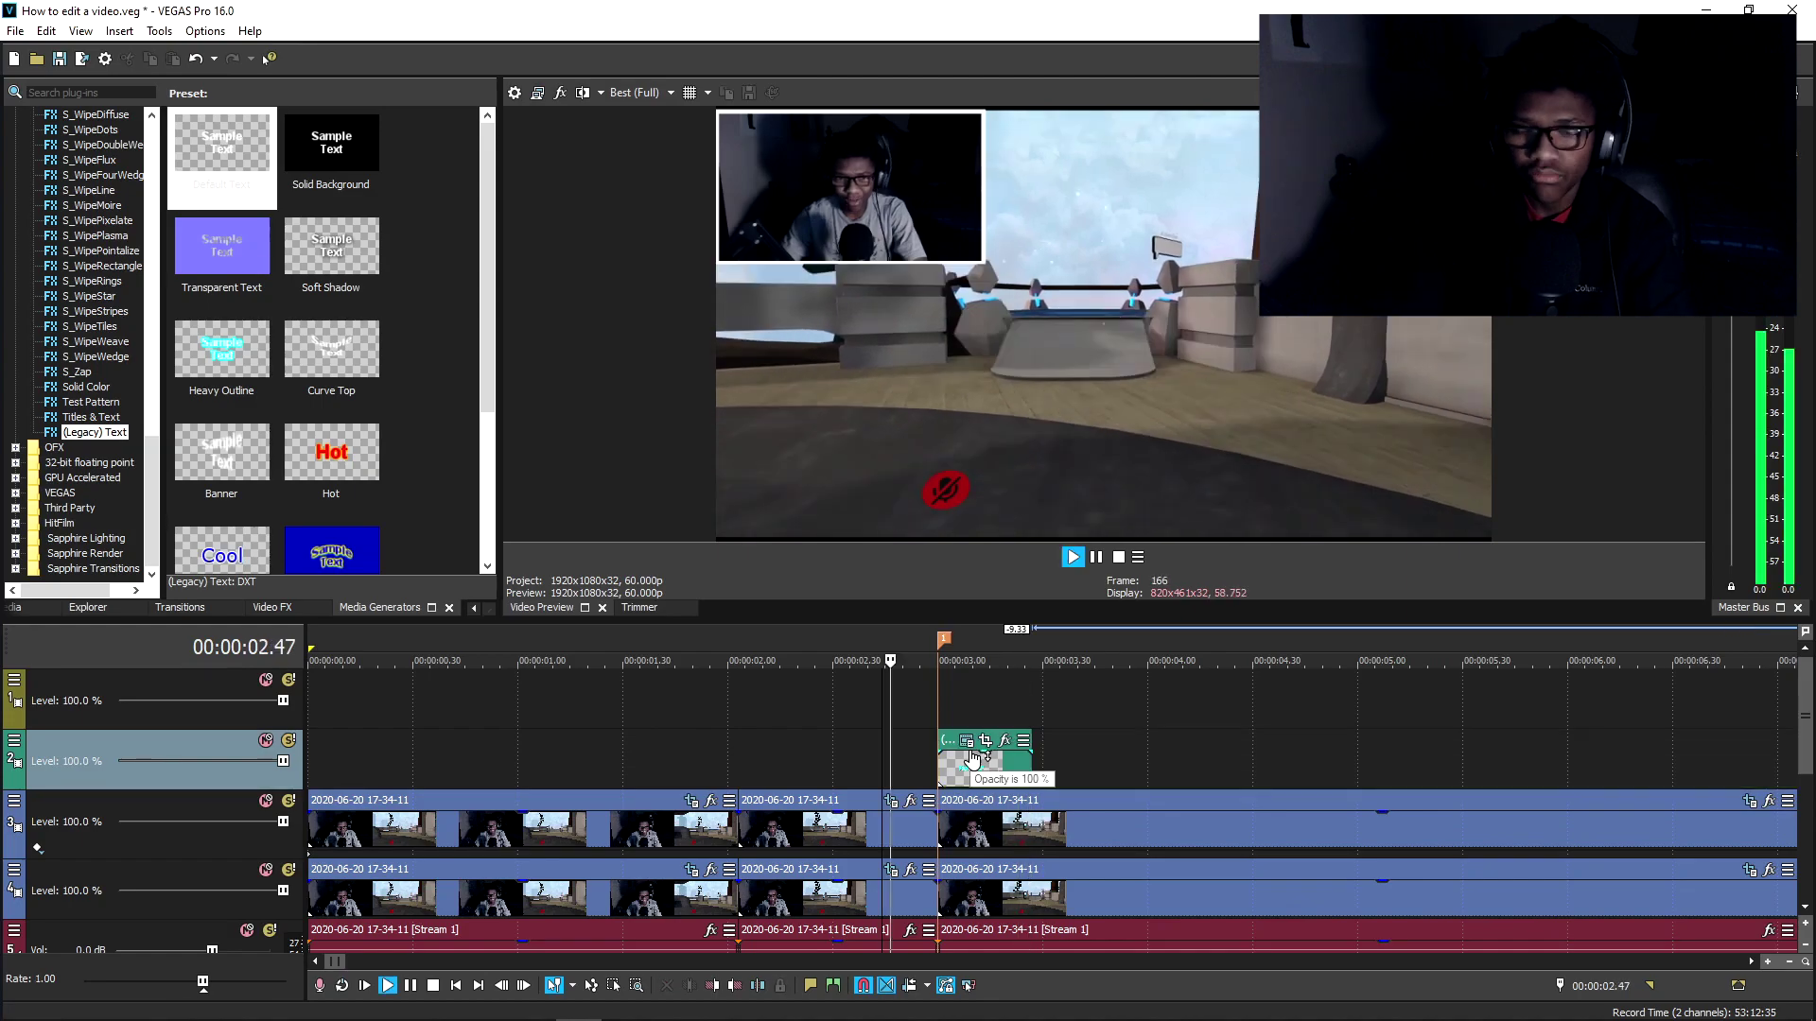
pyautogui.press('space')
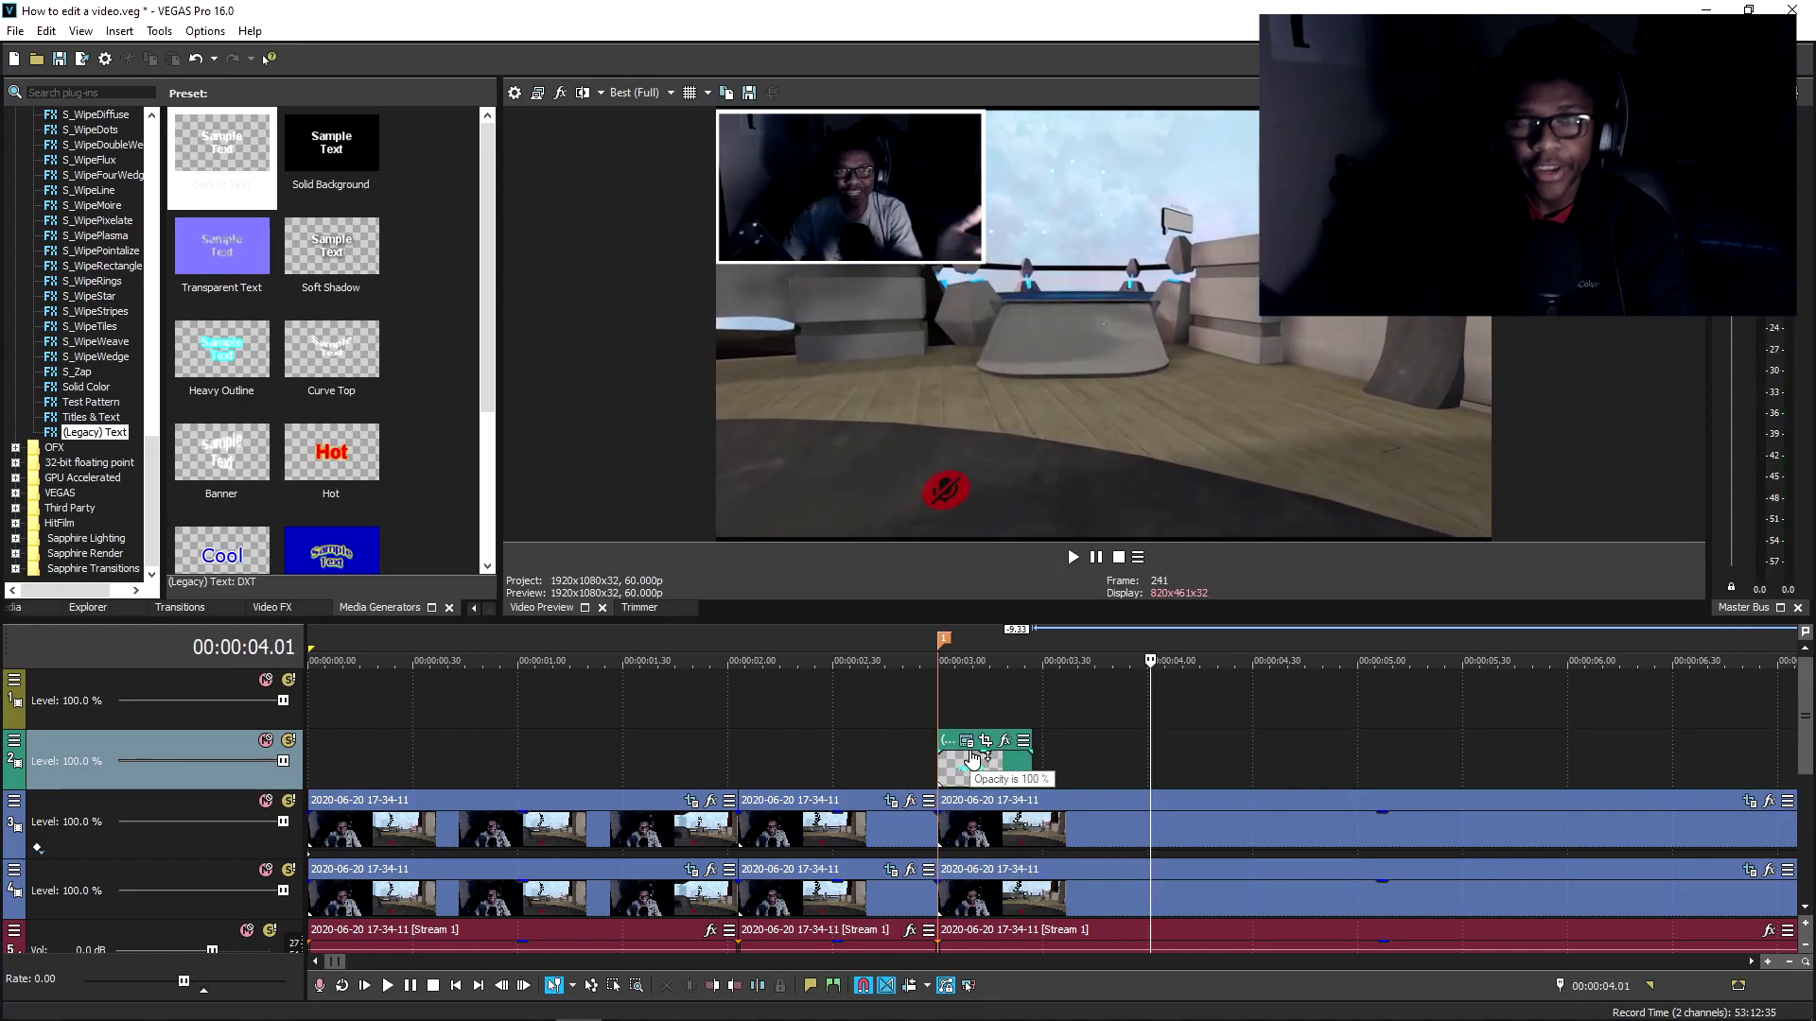
pyautogui.click(908, 719)
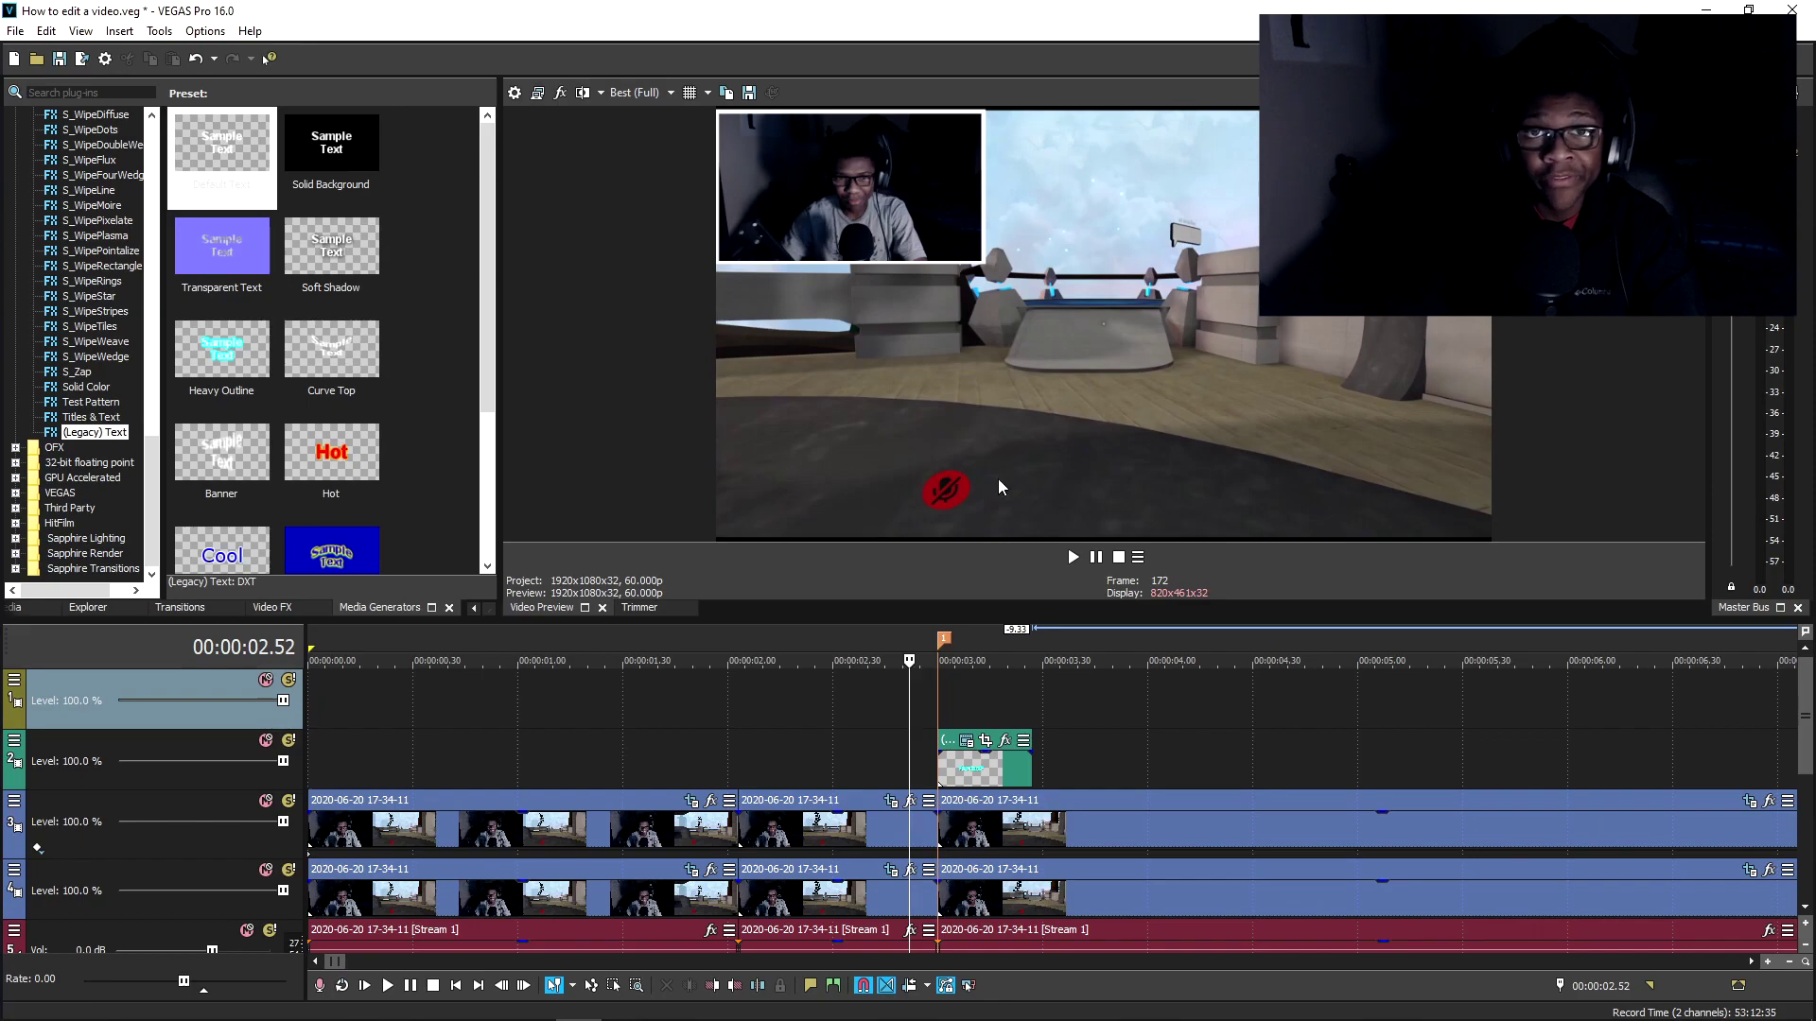
pyautogui.click(647, 95)
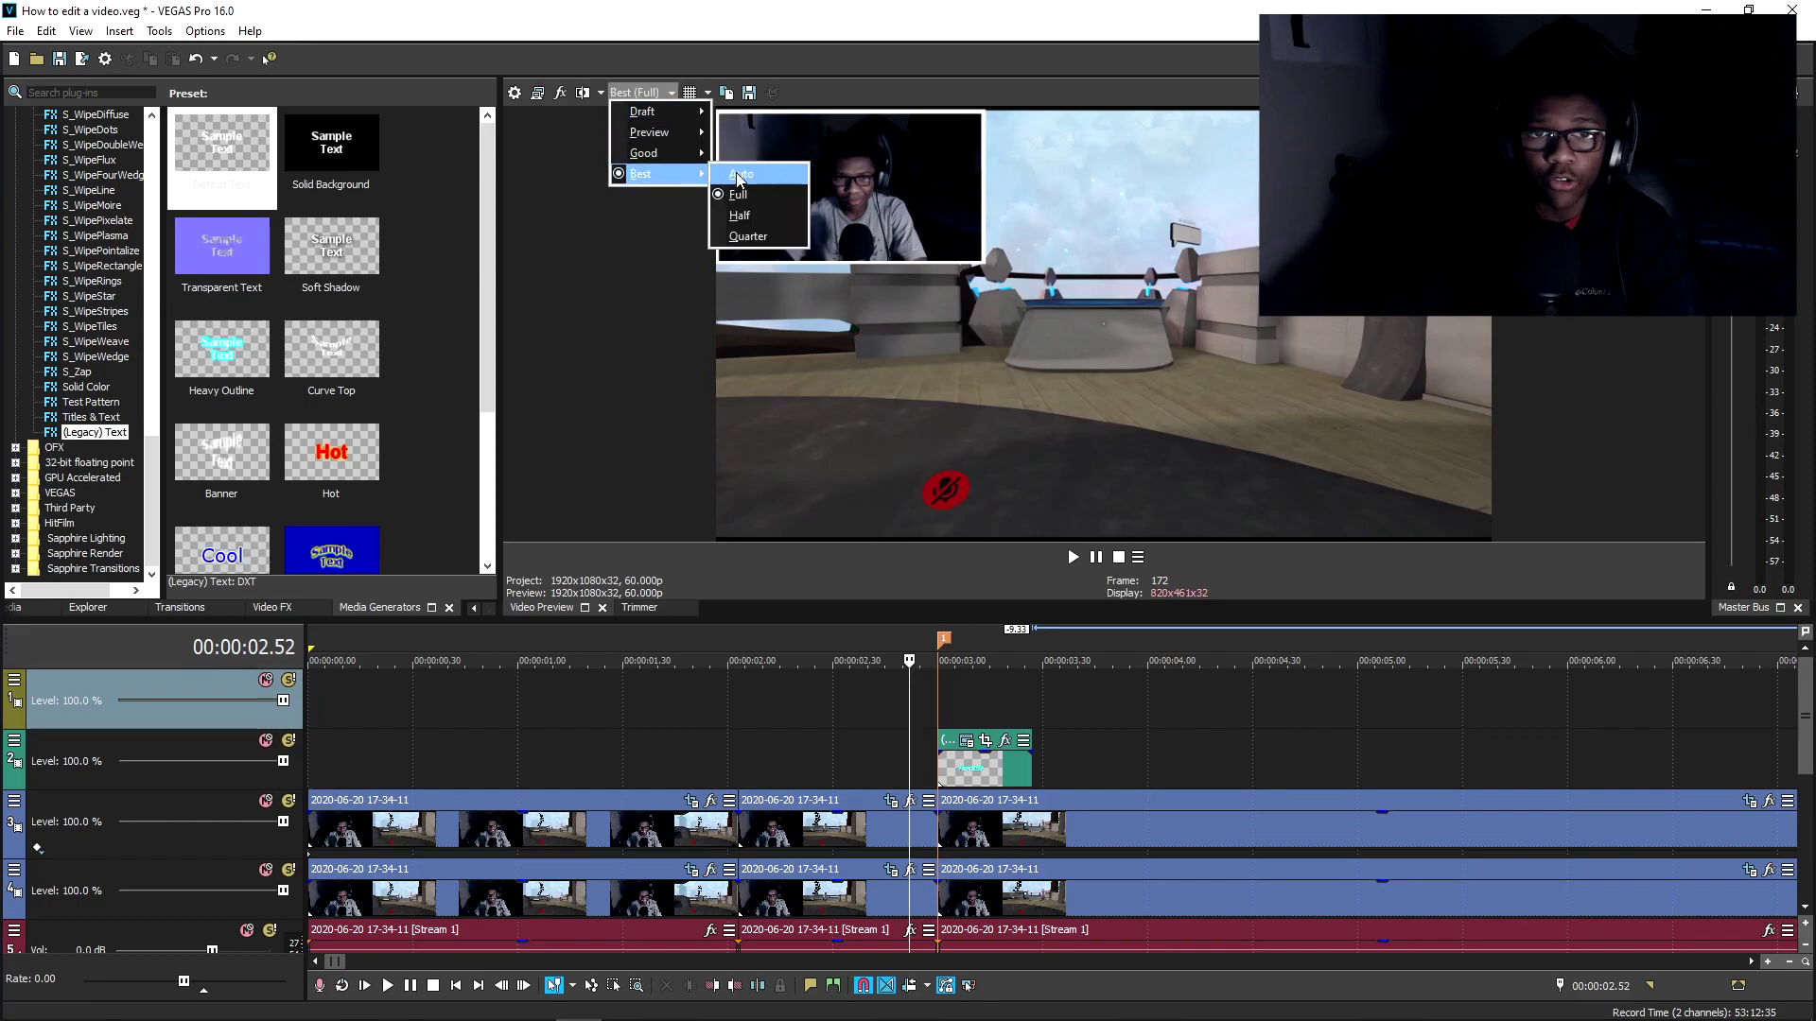
pyautogui.moveTo(659, 152)
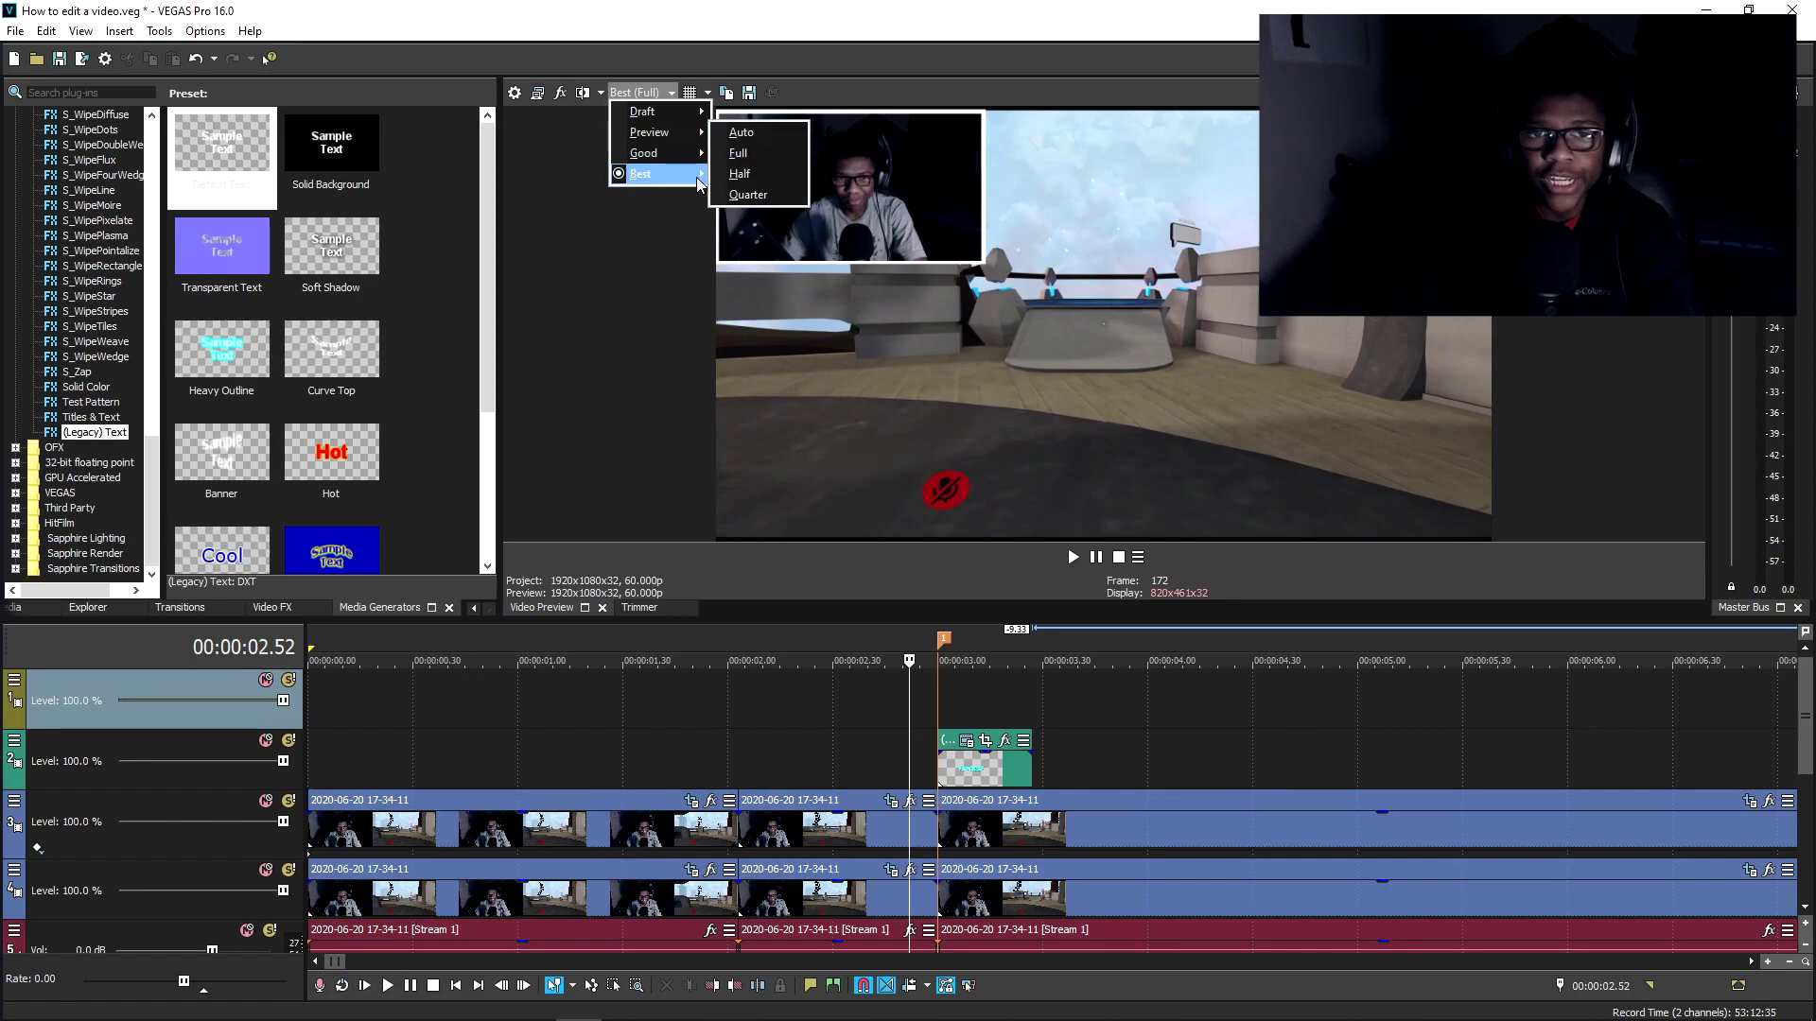
pyautogui.click(746, 59)
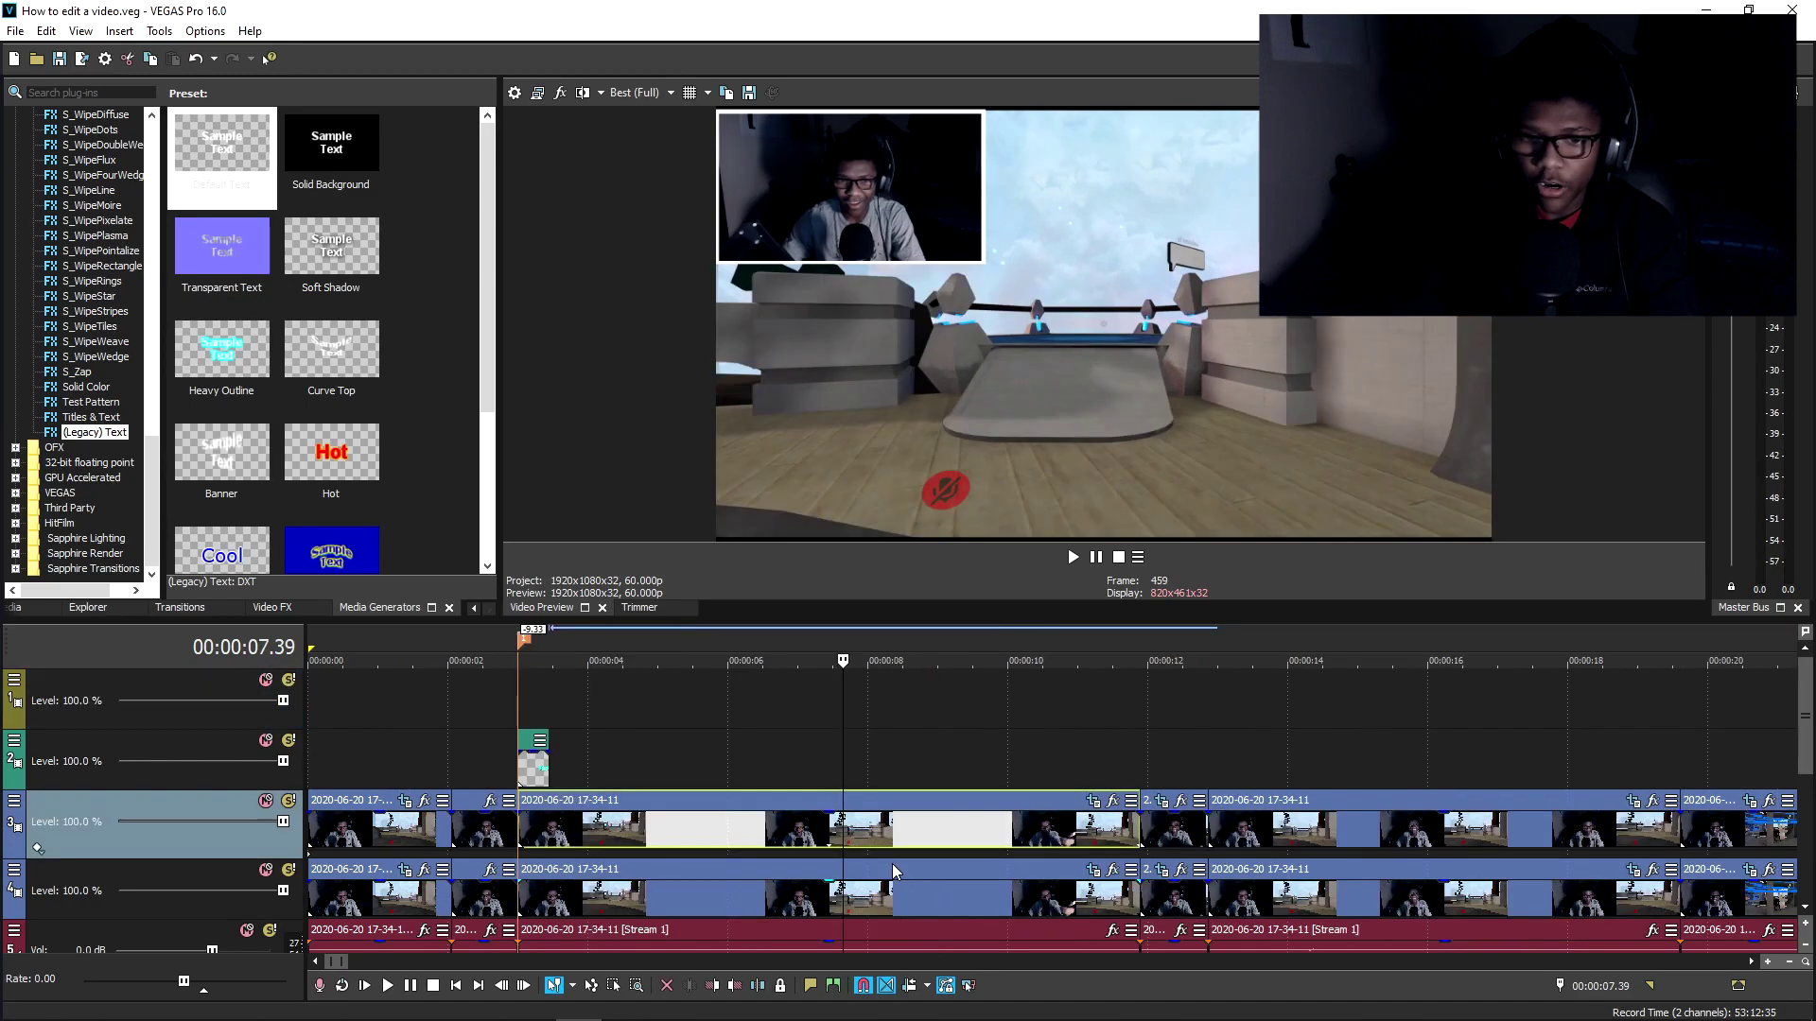
# Step: Split the webcam overlay event on track 3 at 00:00:07.39 and set the second part's Pan/Crop center to X 960, Y 540
pyautogui.click(938, 804)
pyautogui.press('s')
pyautogui.click(1093, 800)
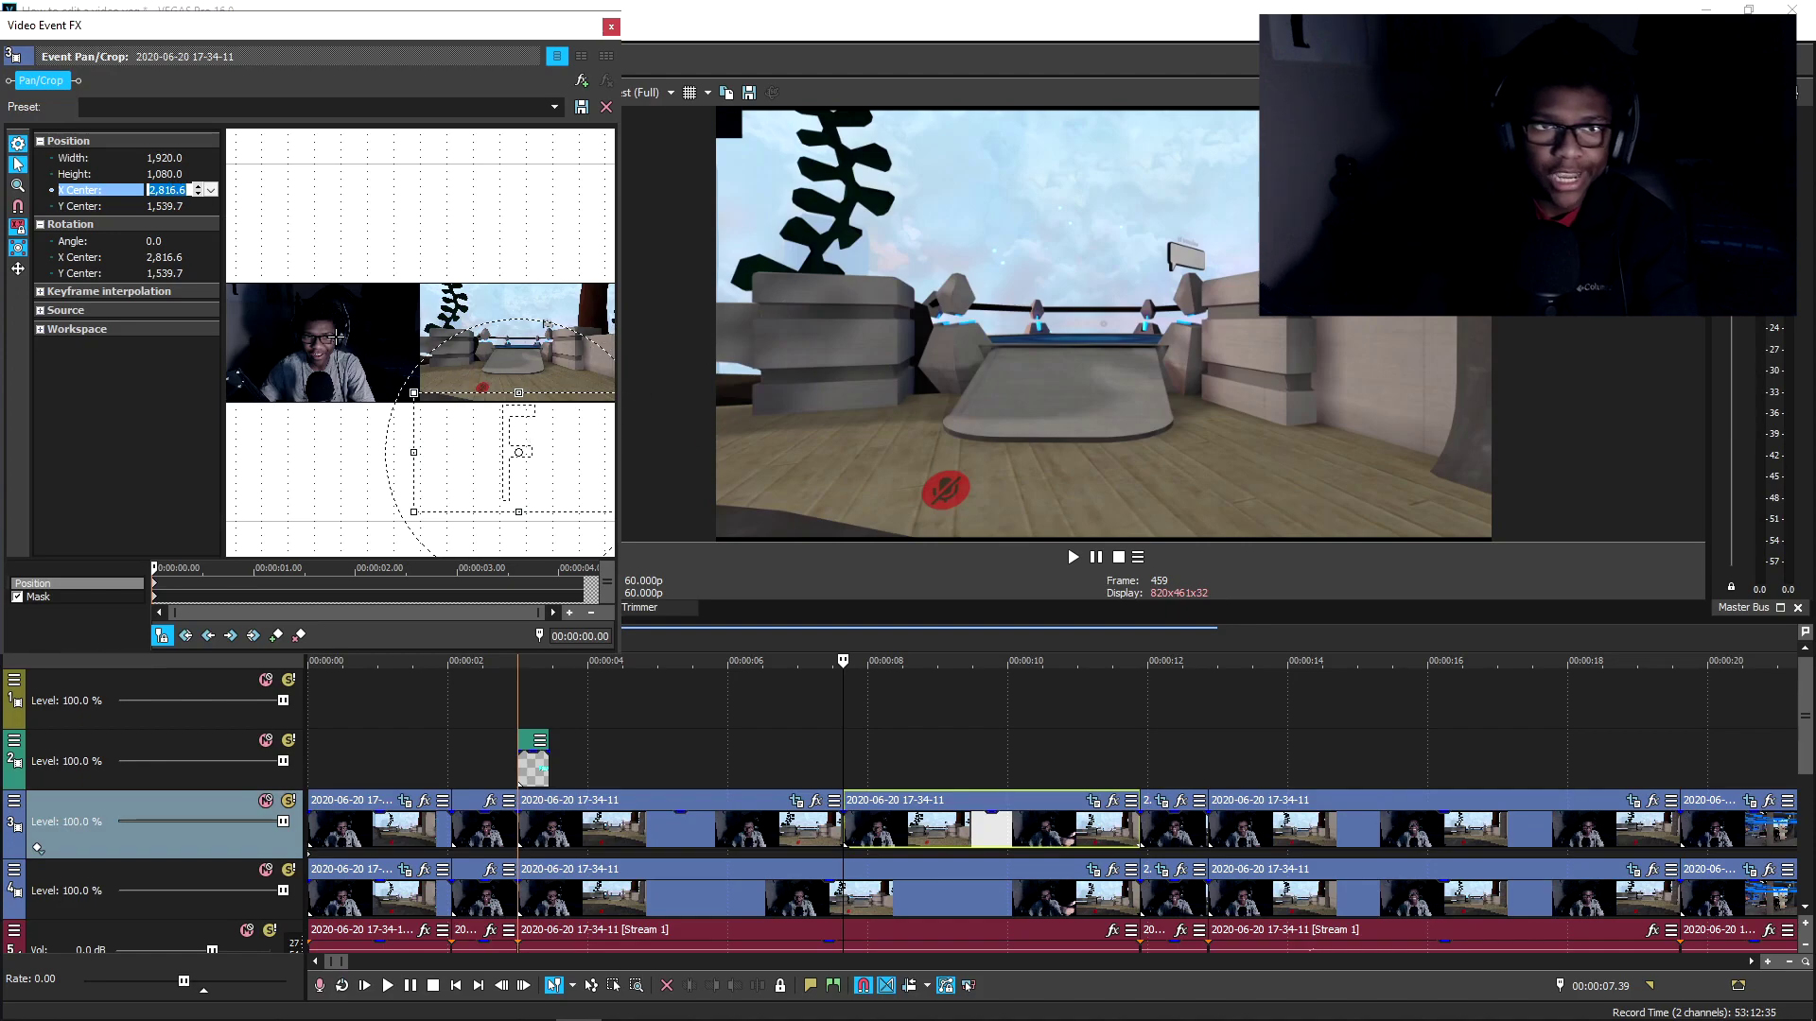
pyautogui.write('9')
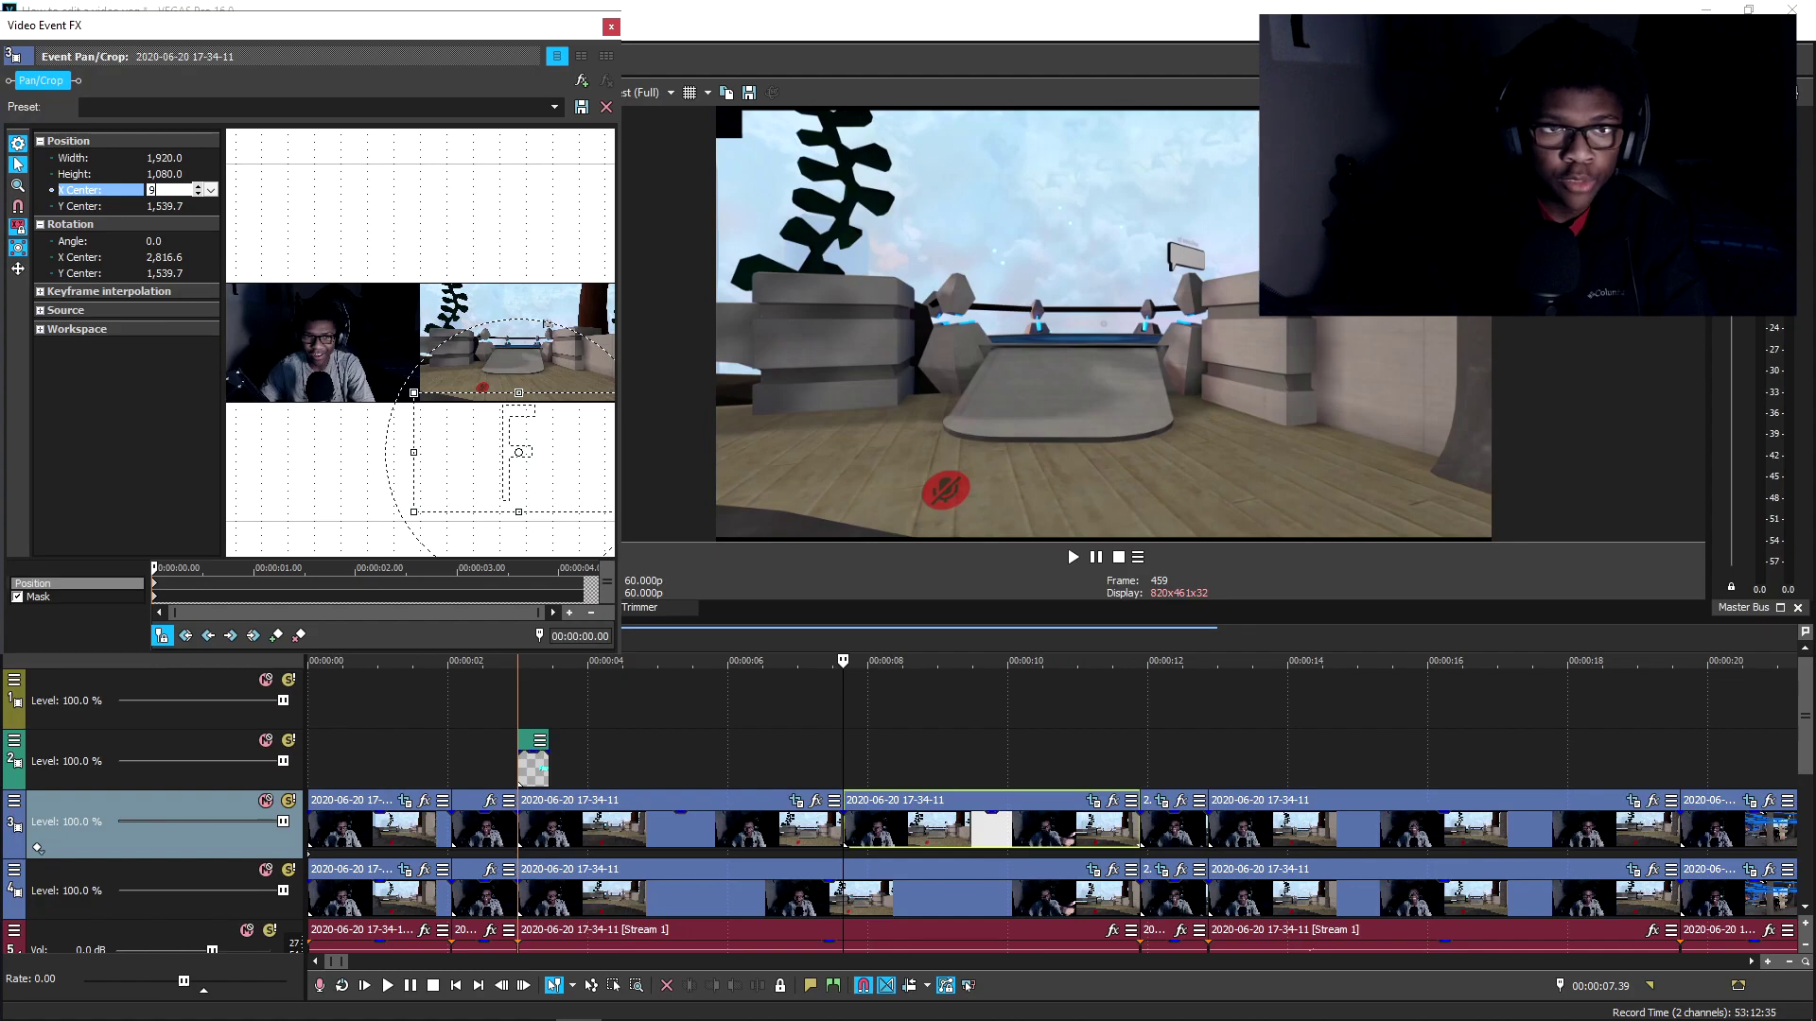
pyautogui.write('60')
pyautogui.press('Return')
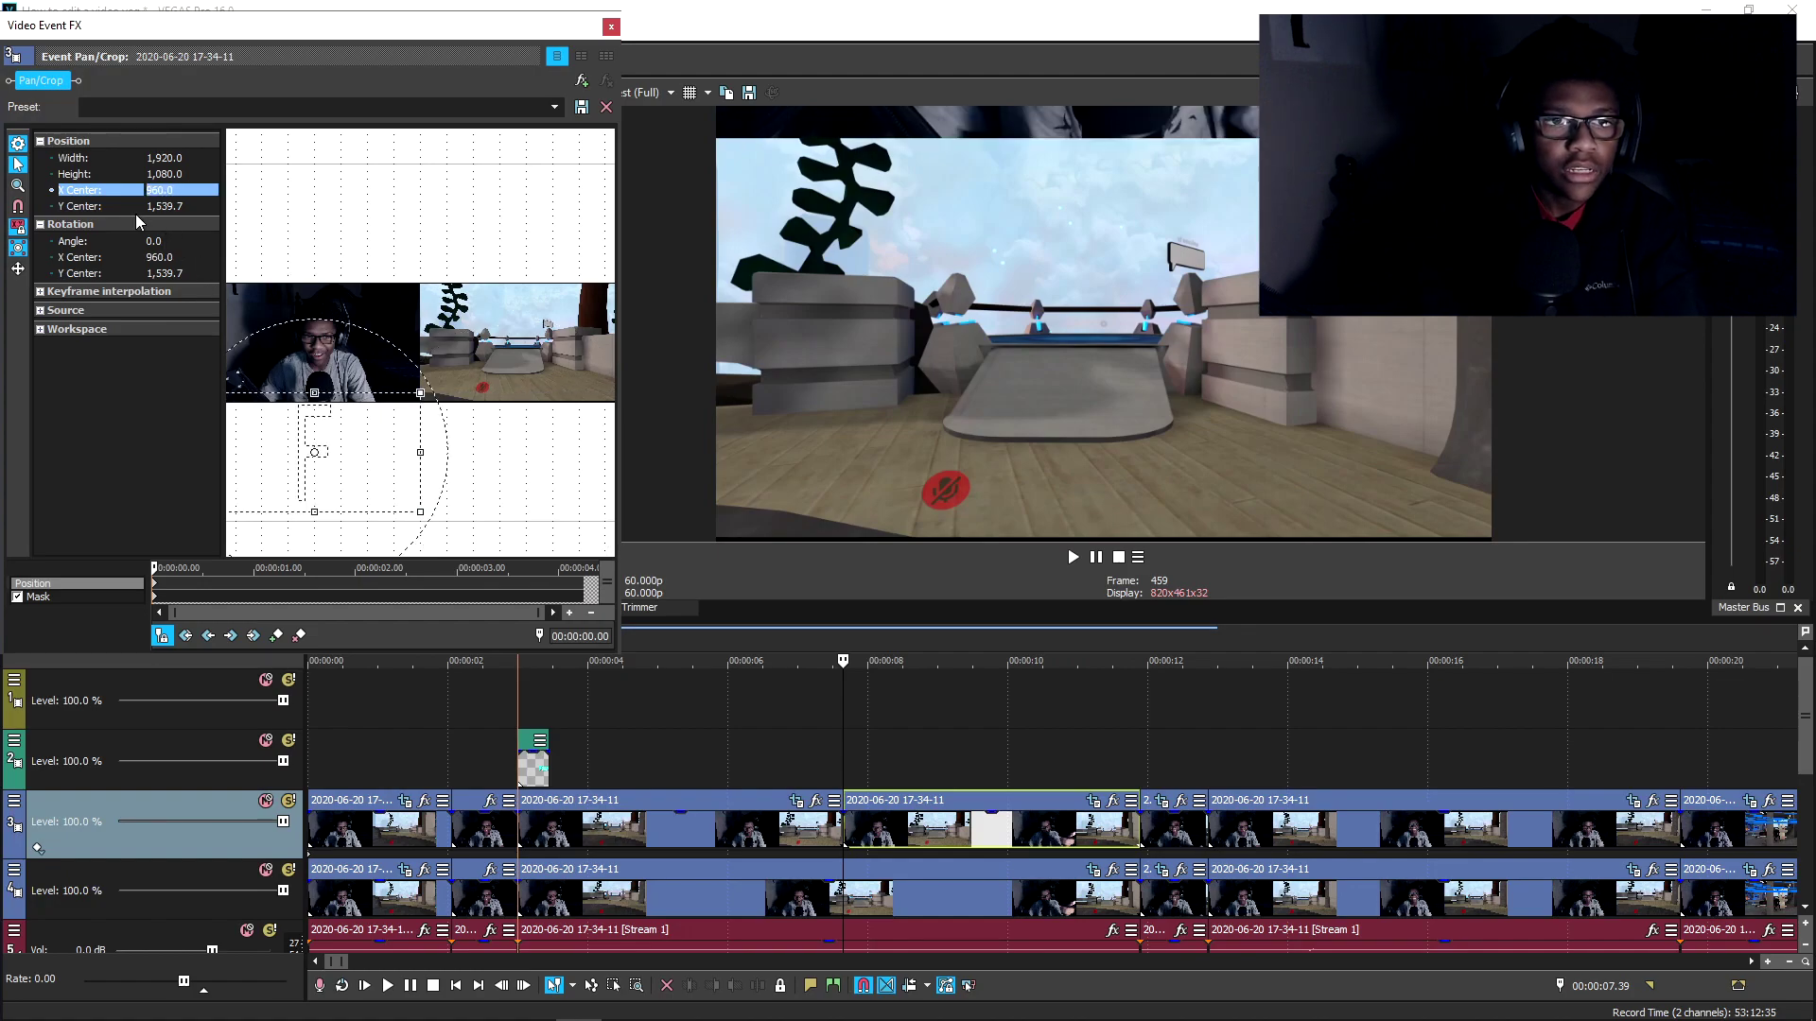
pyautogui.click(179, 202)
pyautogui.write('540')
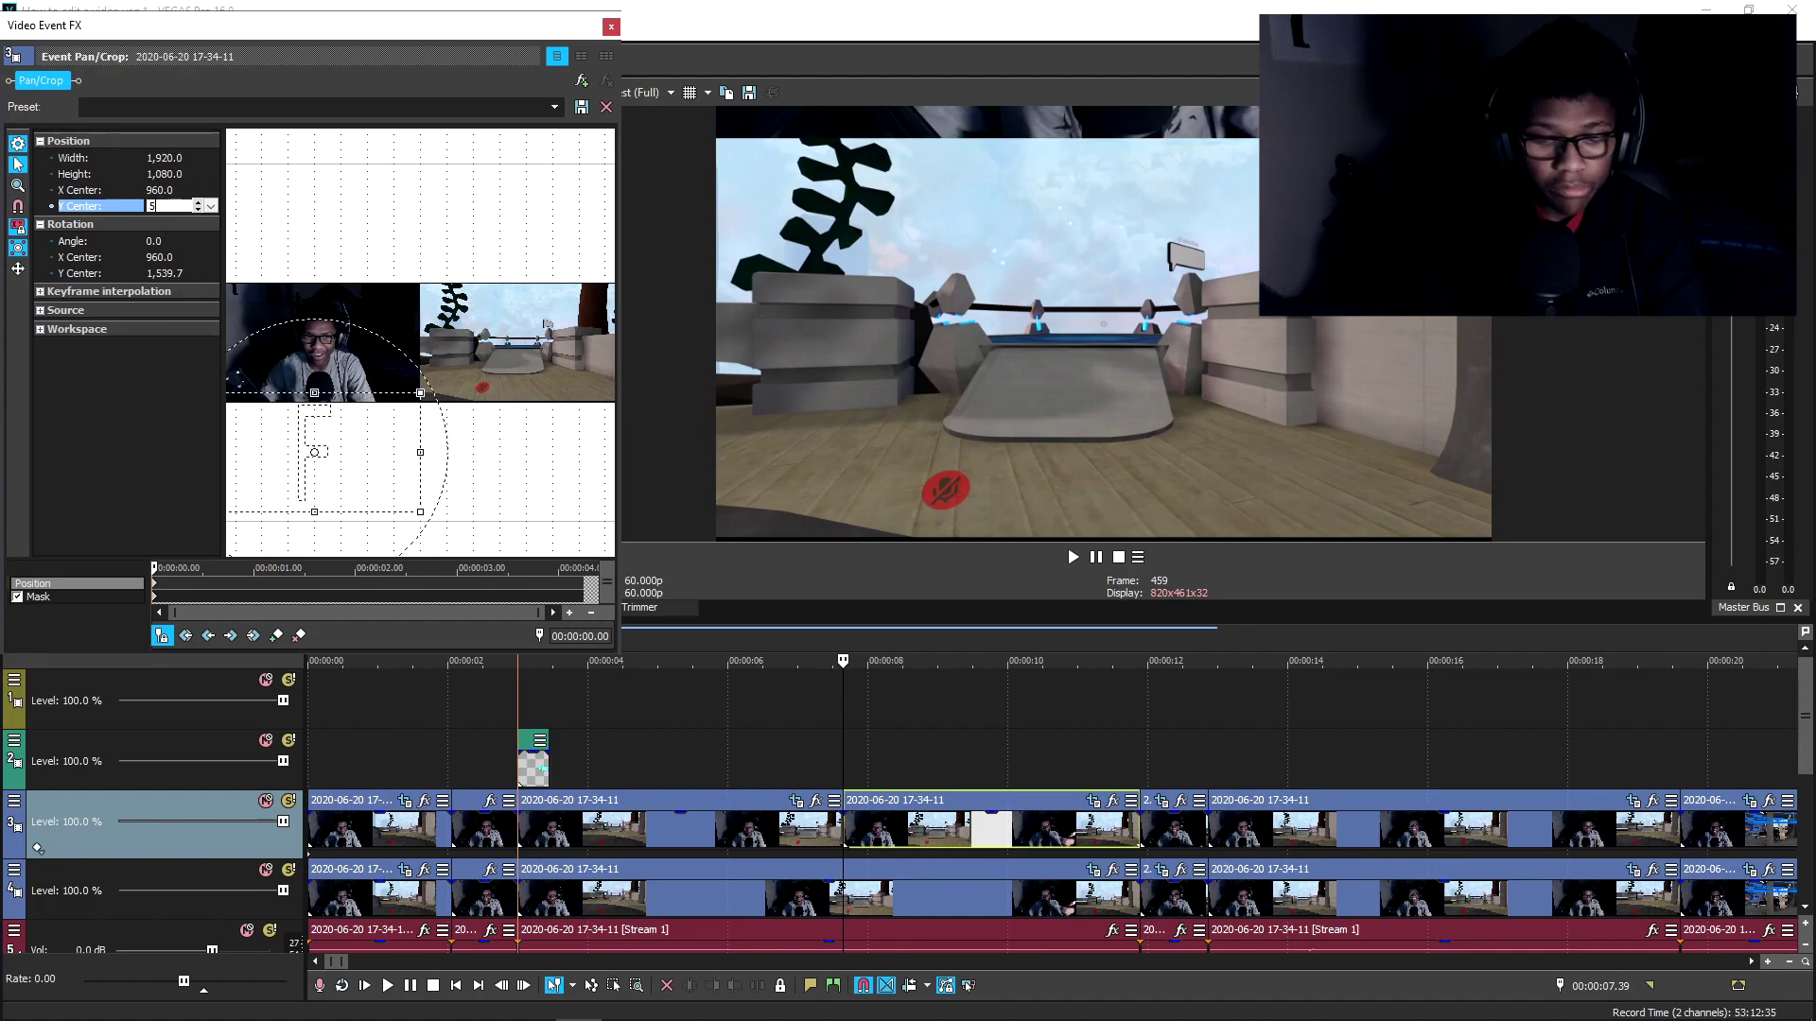
pyautogui.press('Return')
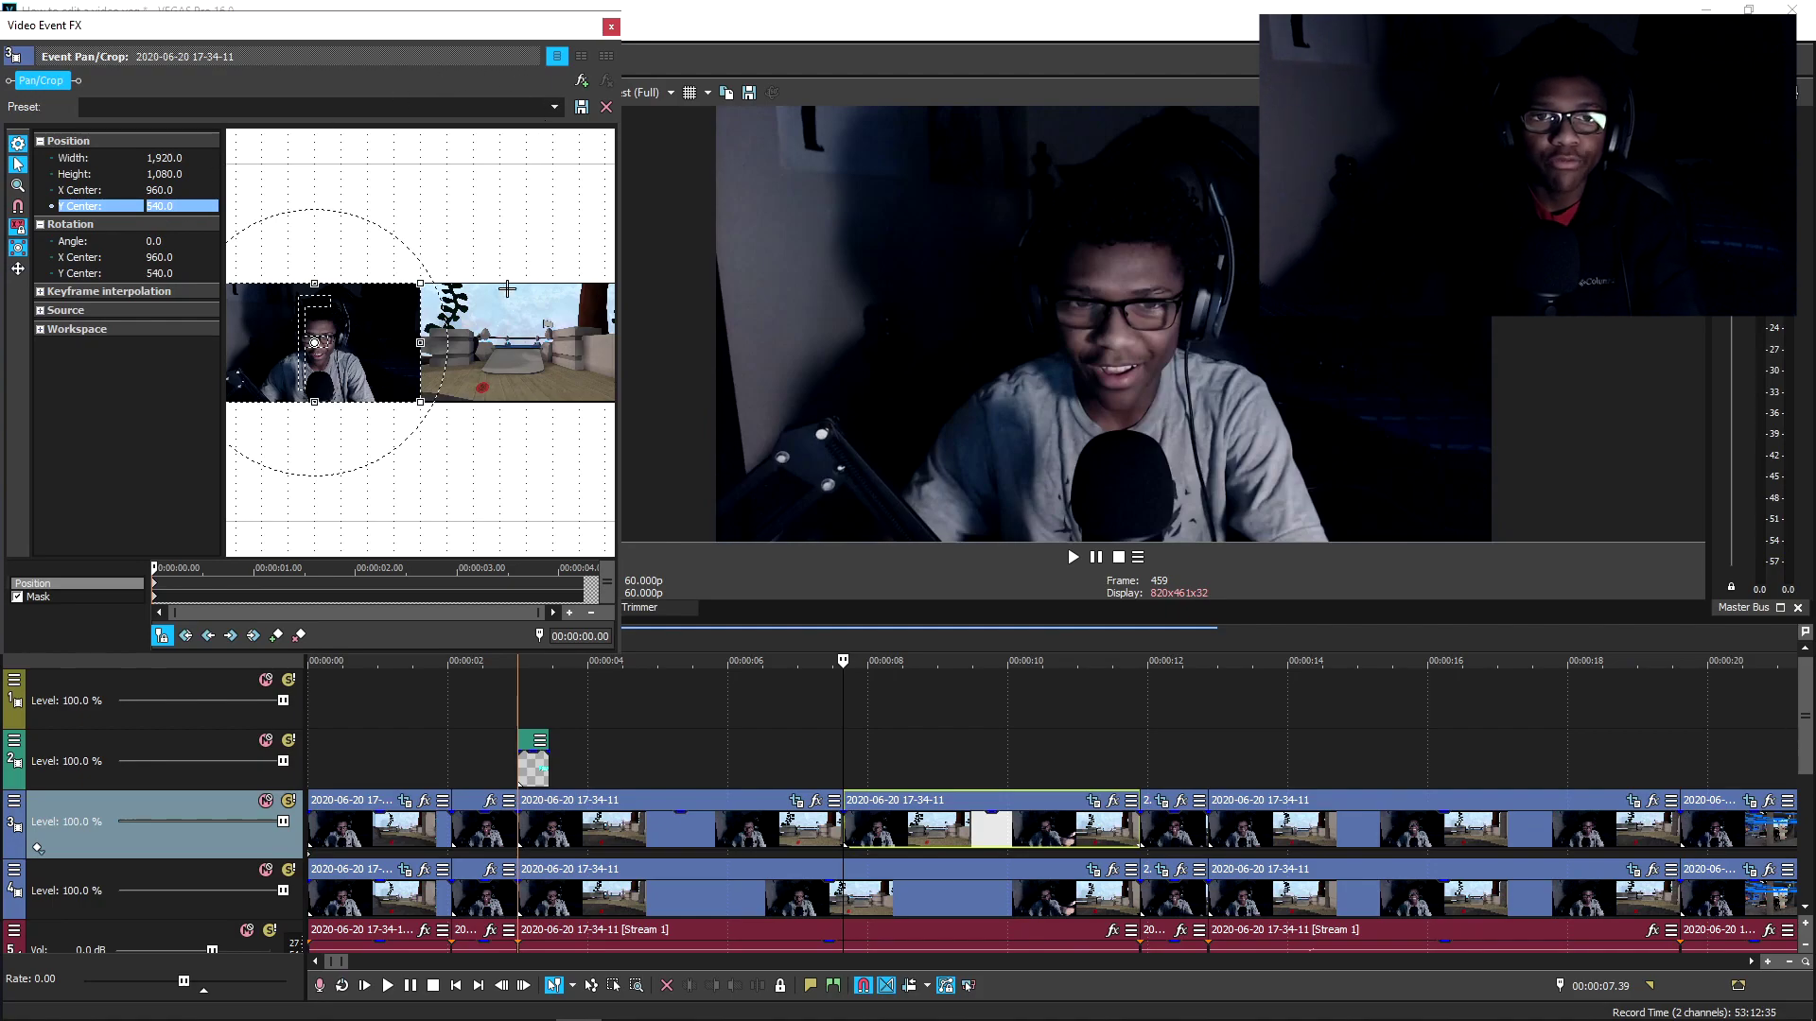
# Step: Split the full-screen webcam event at 00:00:09.07 and add a Pan/Crop keyframe at 00:00:00.05 in the second part, zooming in on the face
pyautogui.click(949, 802)
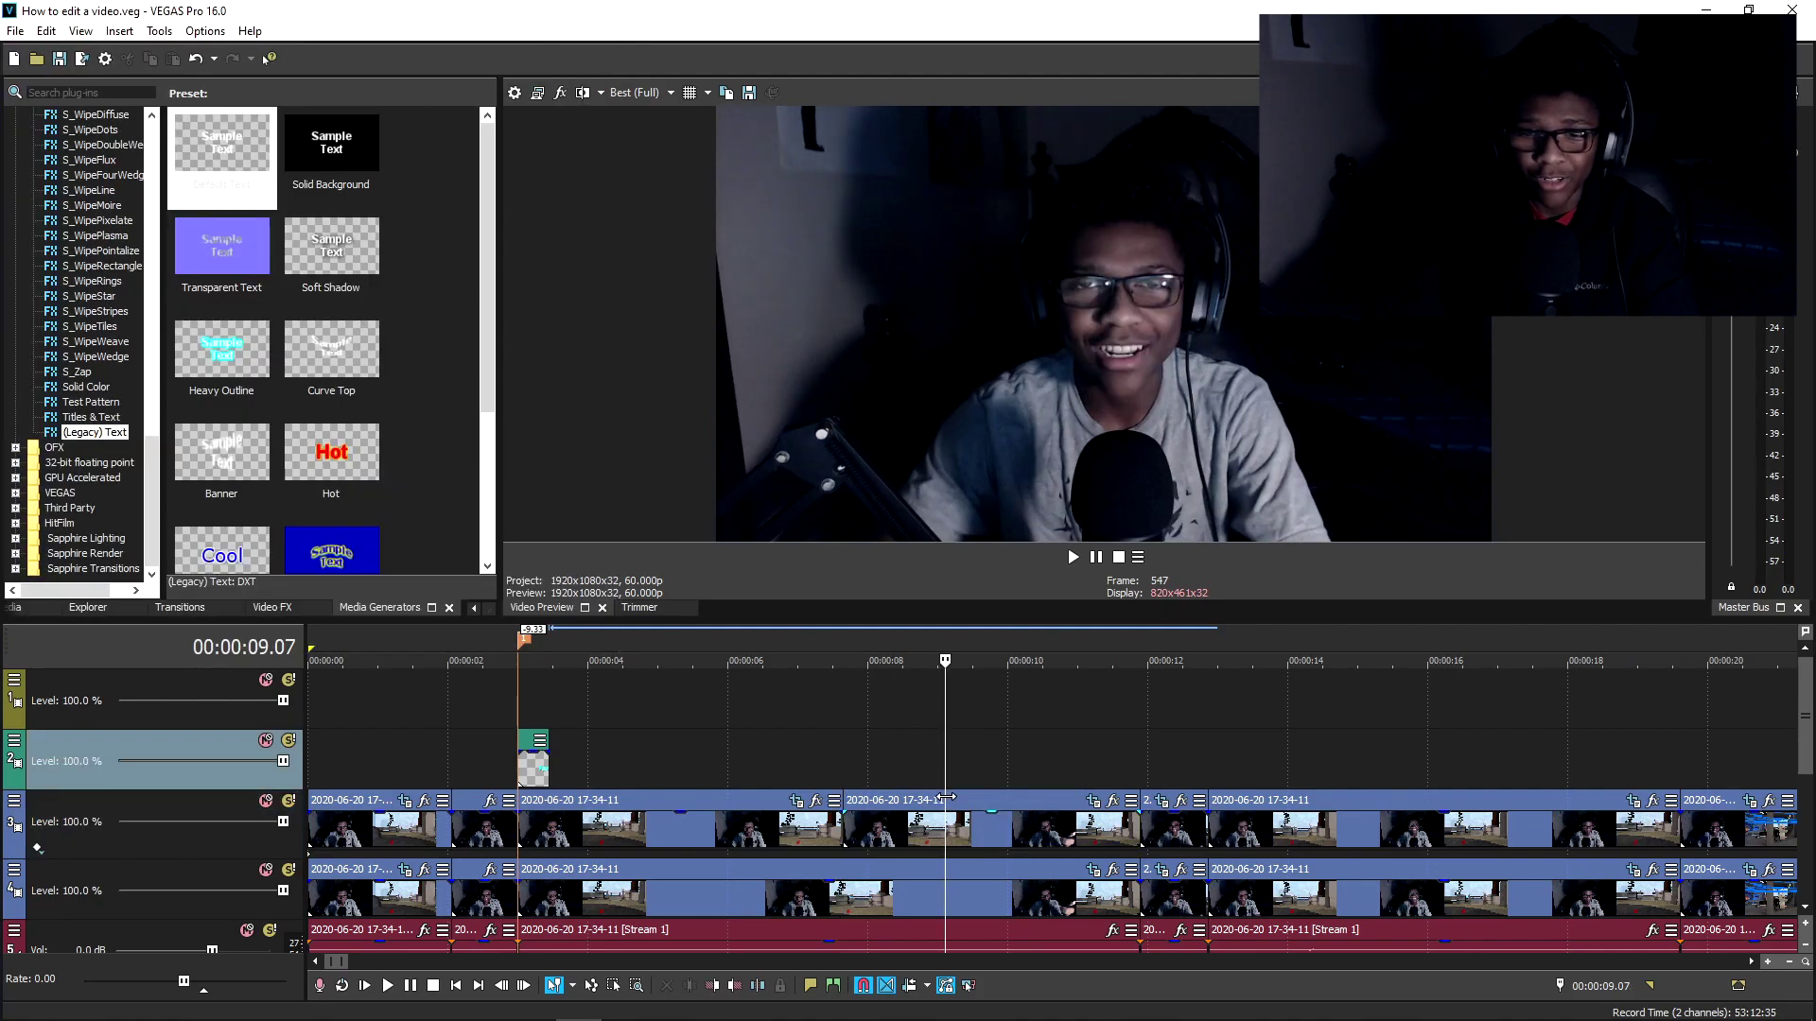
pyautogui.press('s')
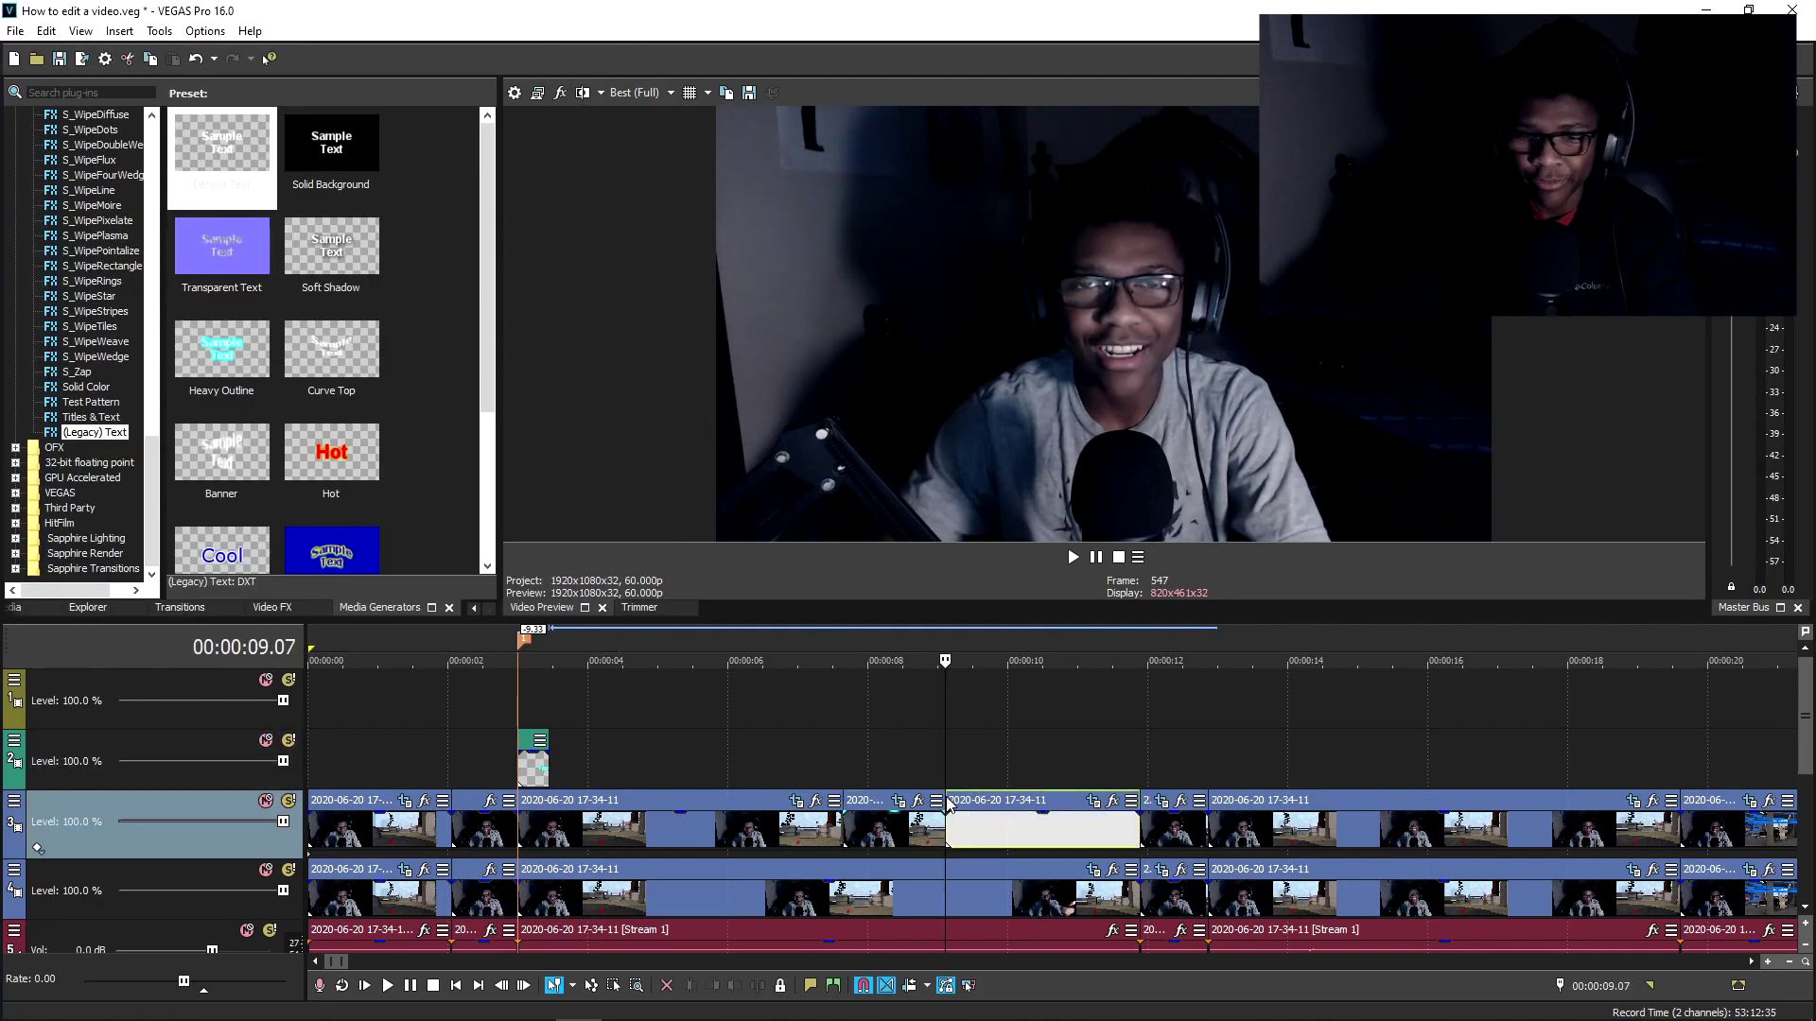
pyautogui.click(1094, 803)
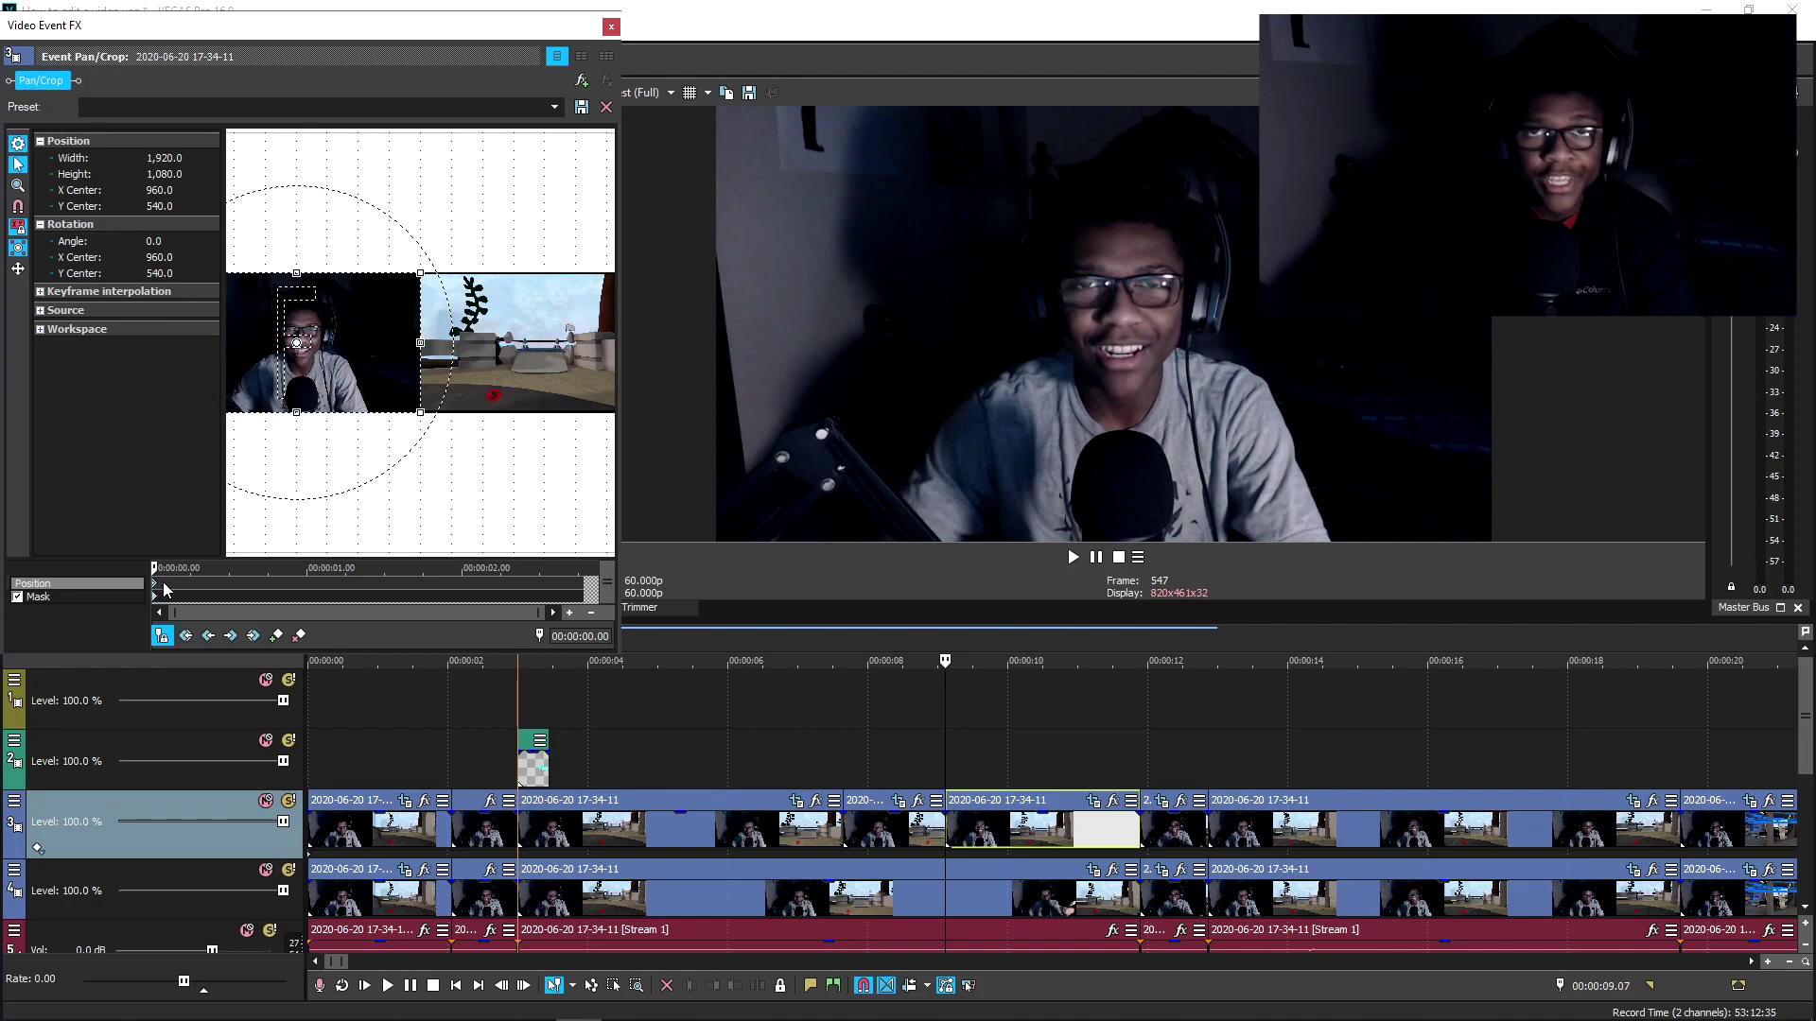
pyautogui.scroll(2, 175, 590)
pyautogui.scroll(1, 178, 586)
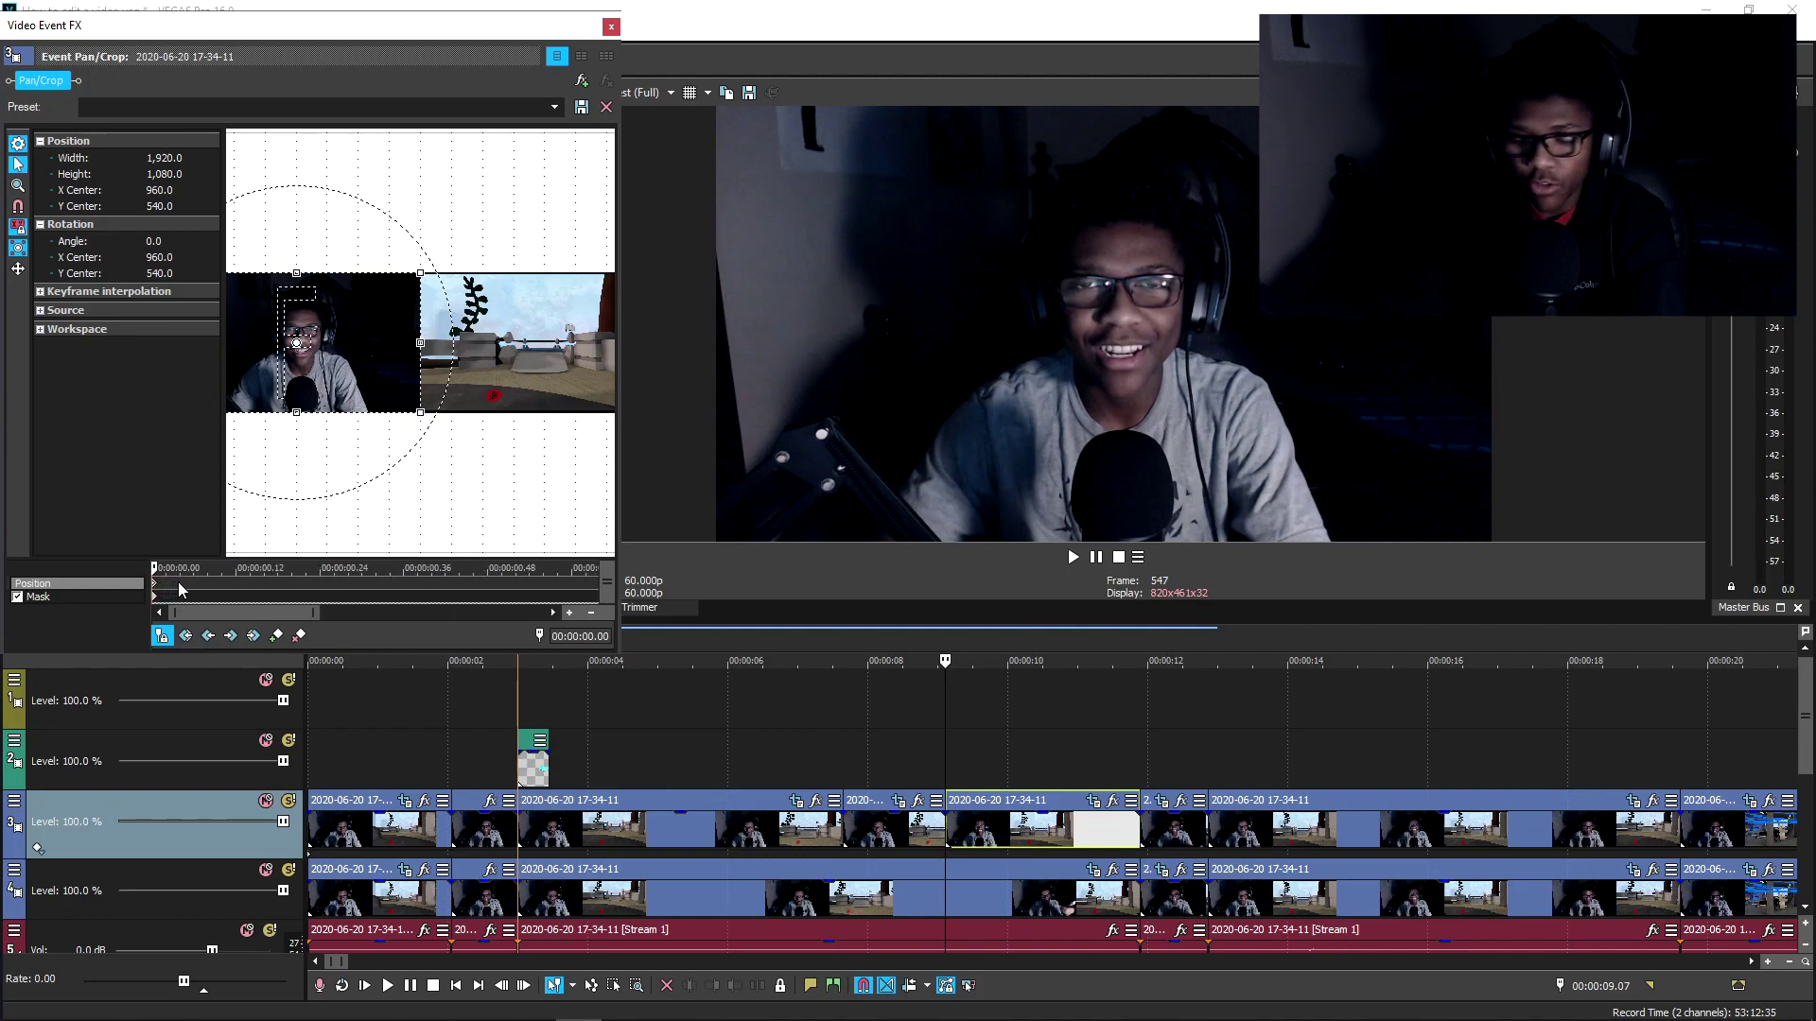
pyautogui.scroll(2, 178, 586)
pyautogui.scroll(1, 178, 588)
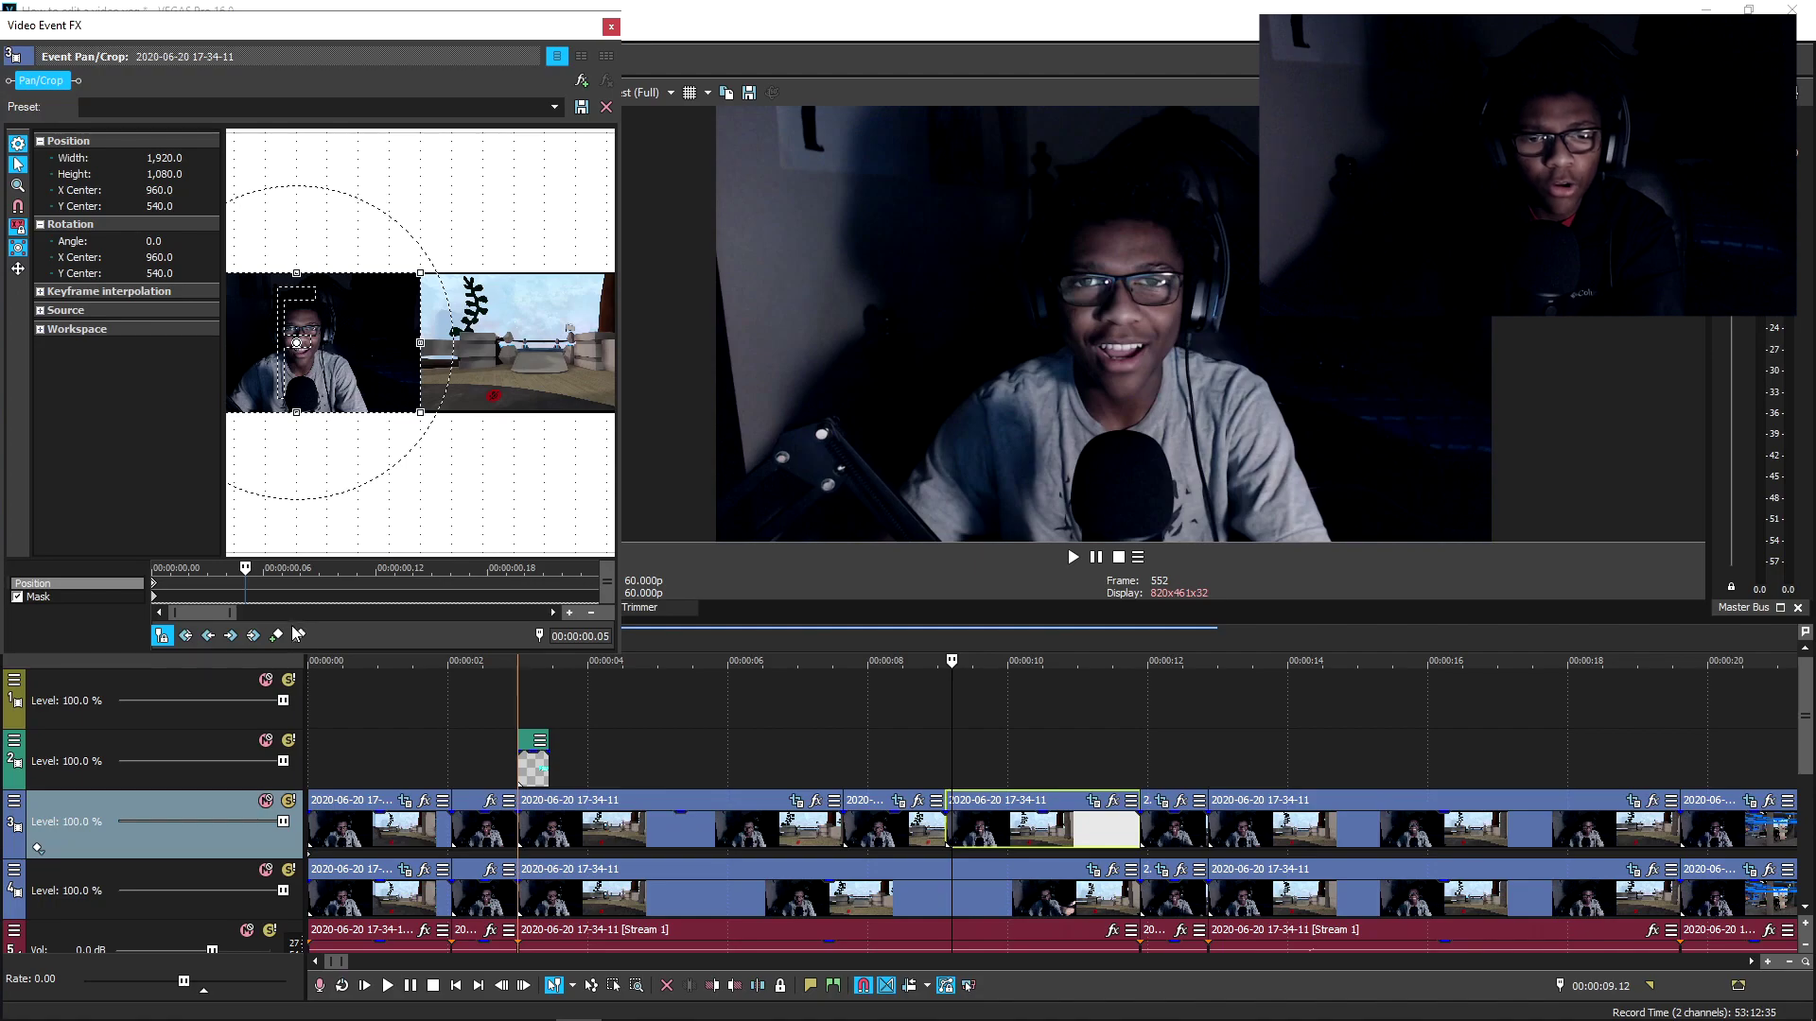
pyautogui.click(277, 636)
pyautogui.moveTo(321, 413); pyautogui.dragTo(333, 397)
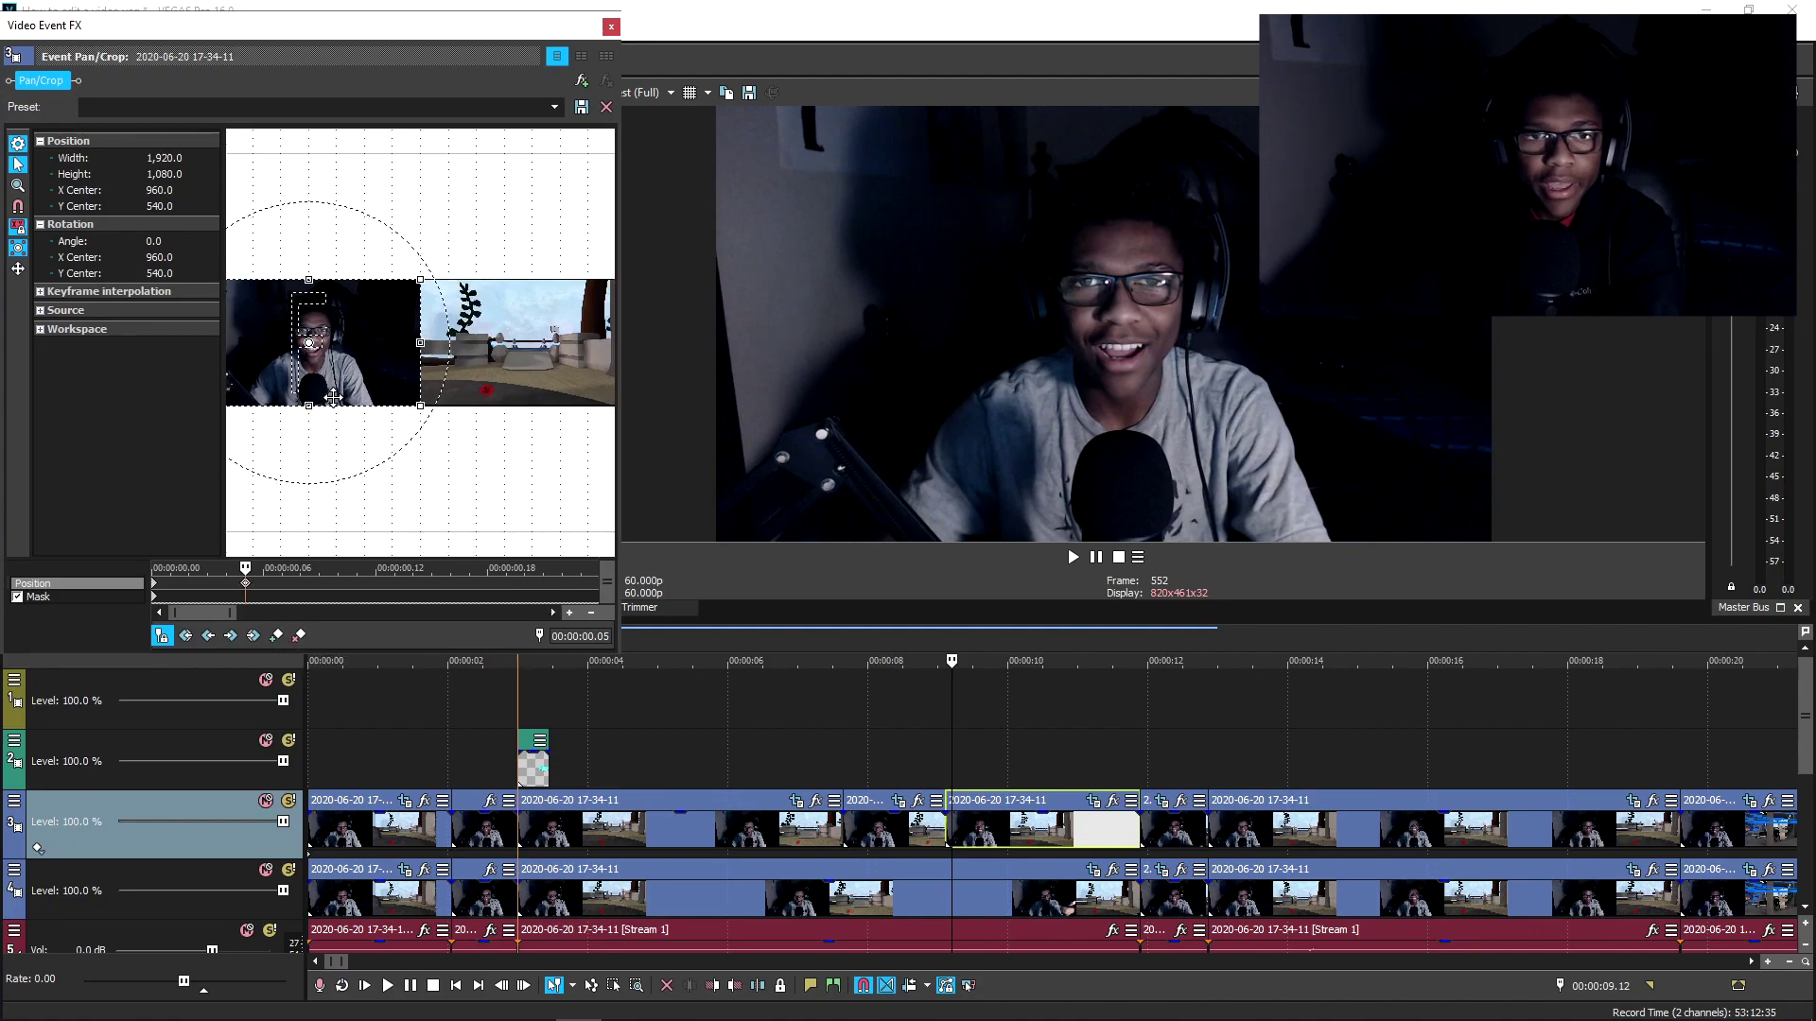
pyautogui.click(610, 27)
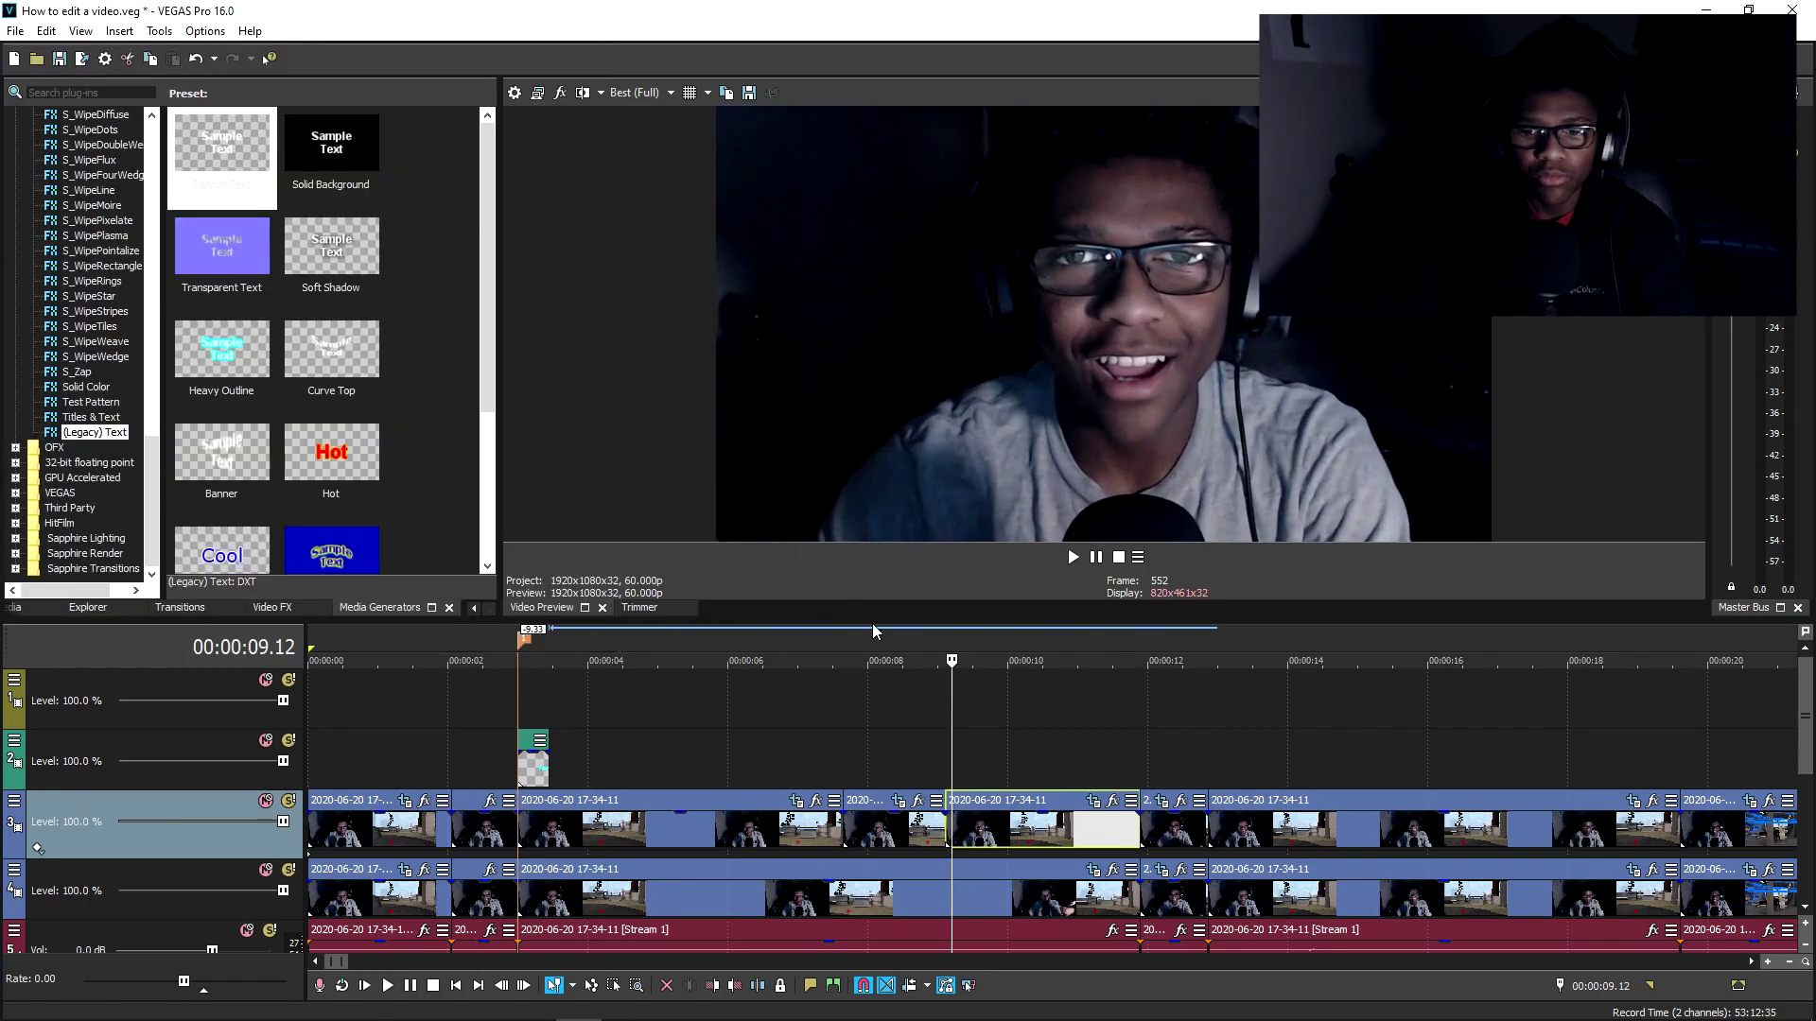
# Step: Play the full-screen webcam section from 00:00:07.50 to check the zoom
pyautogui.click(856, 731)
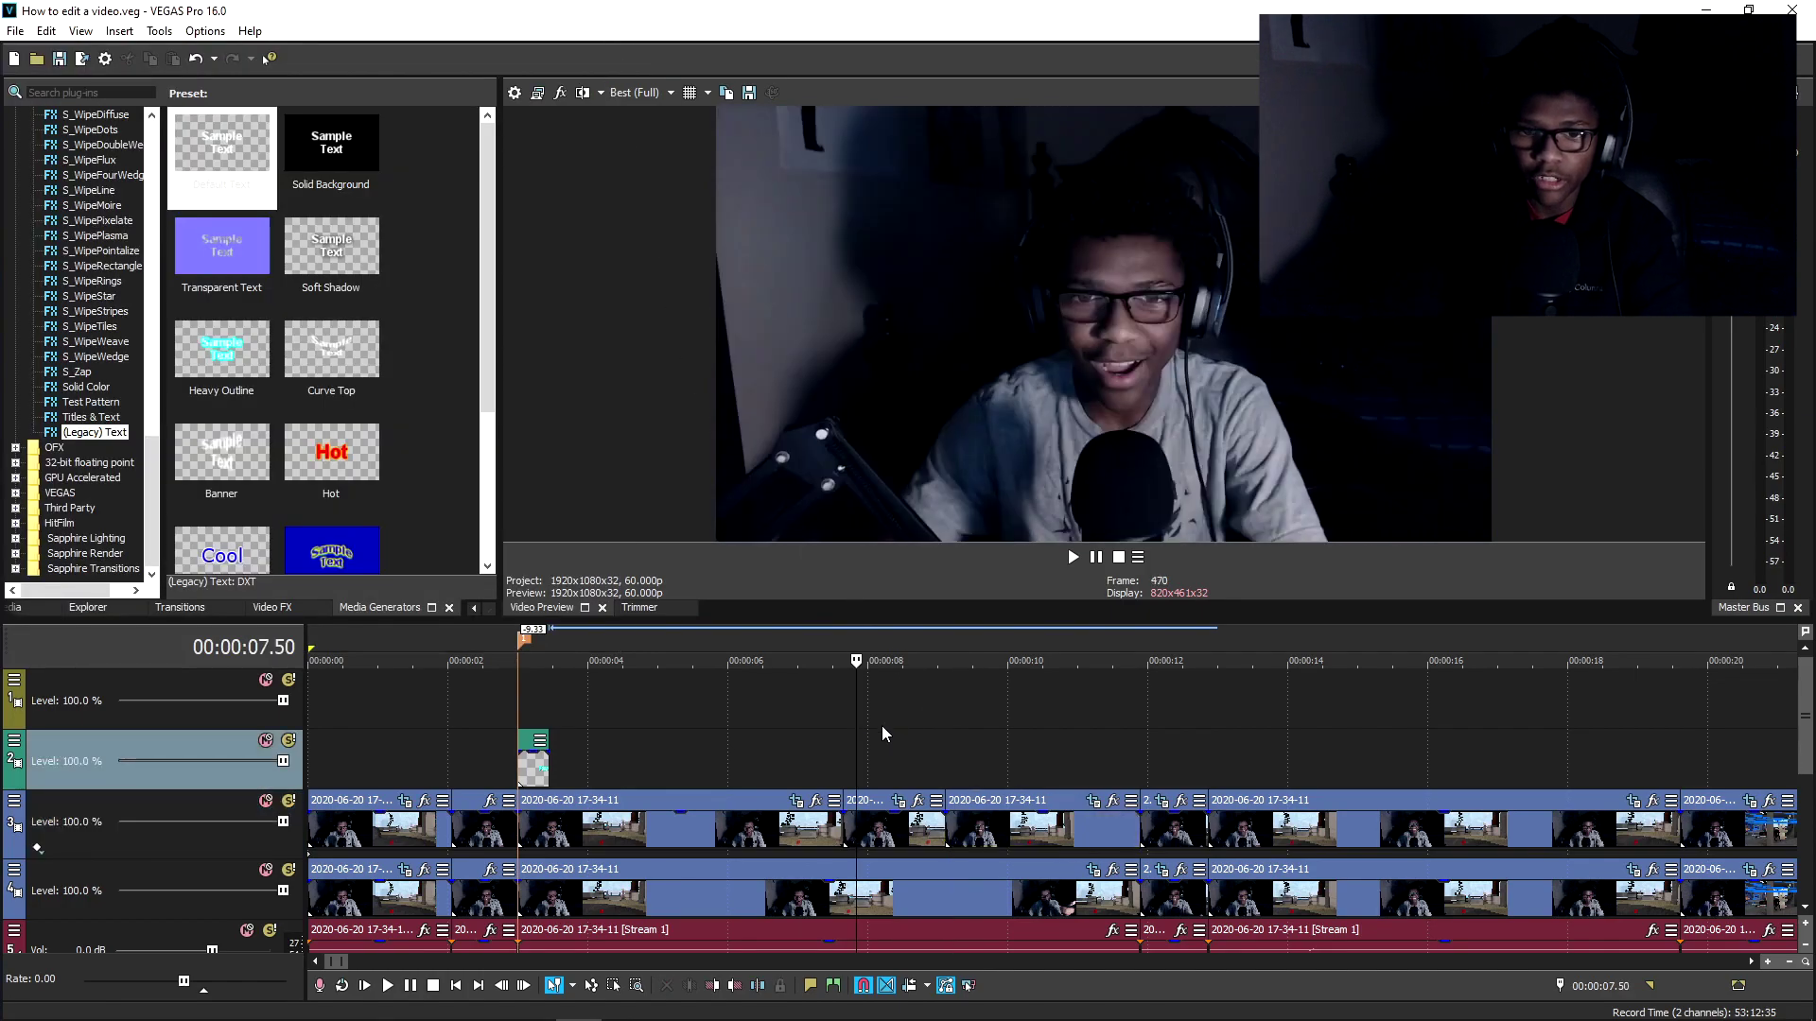
pyautogui.press('space')
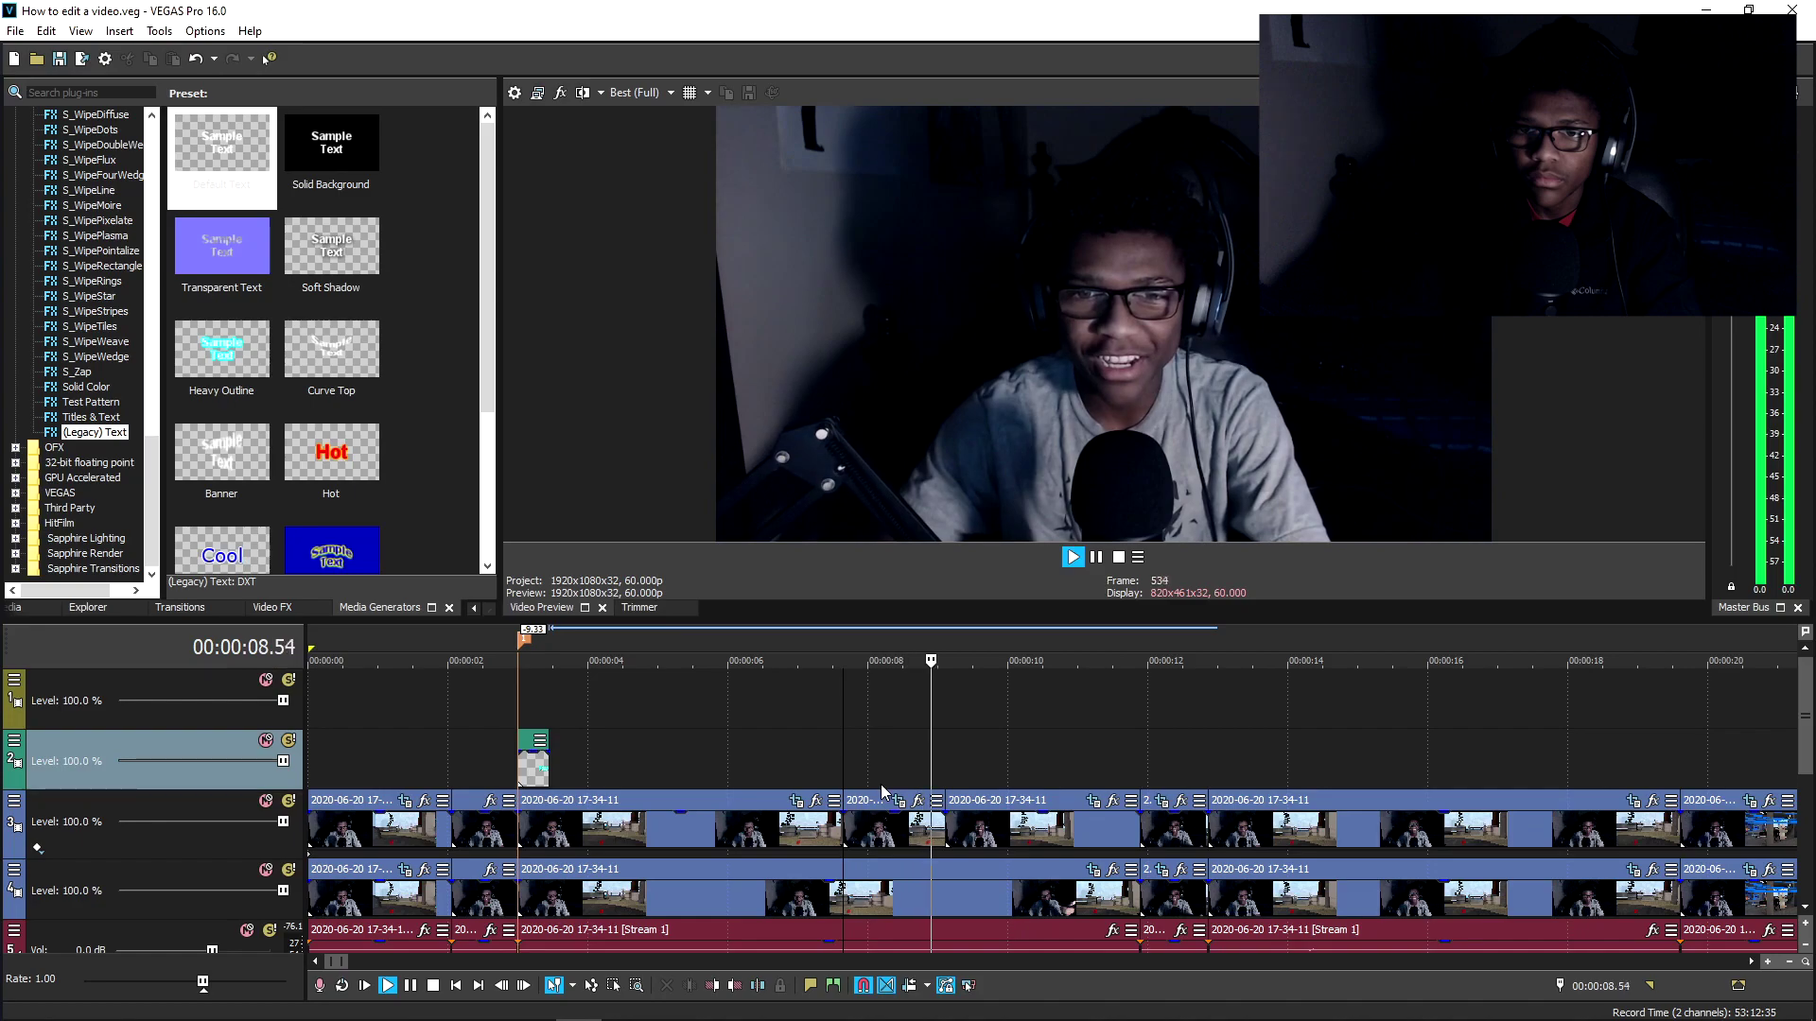
pyautogui.press('space')
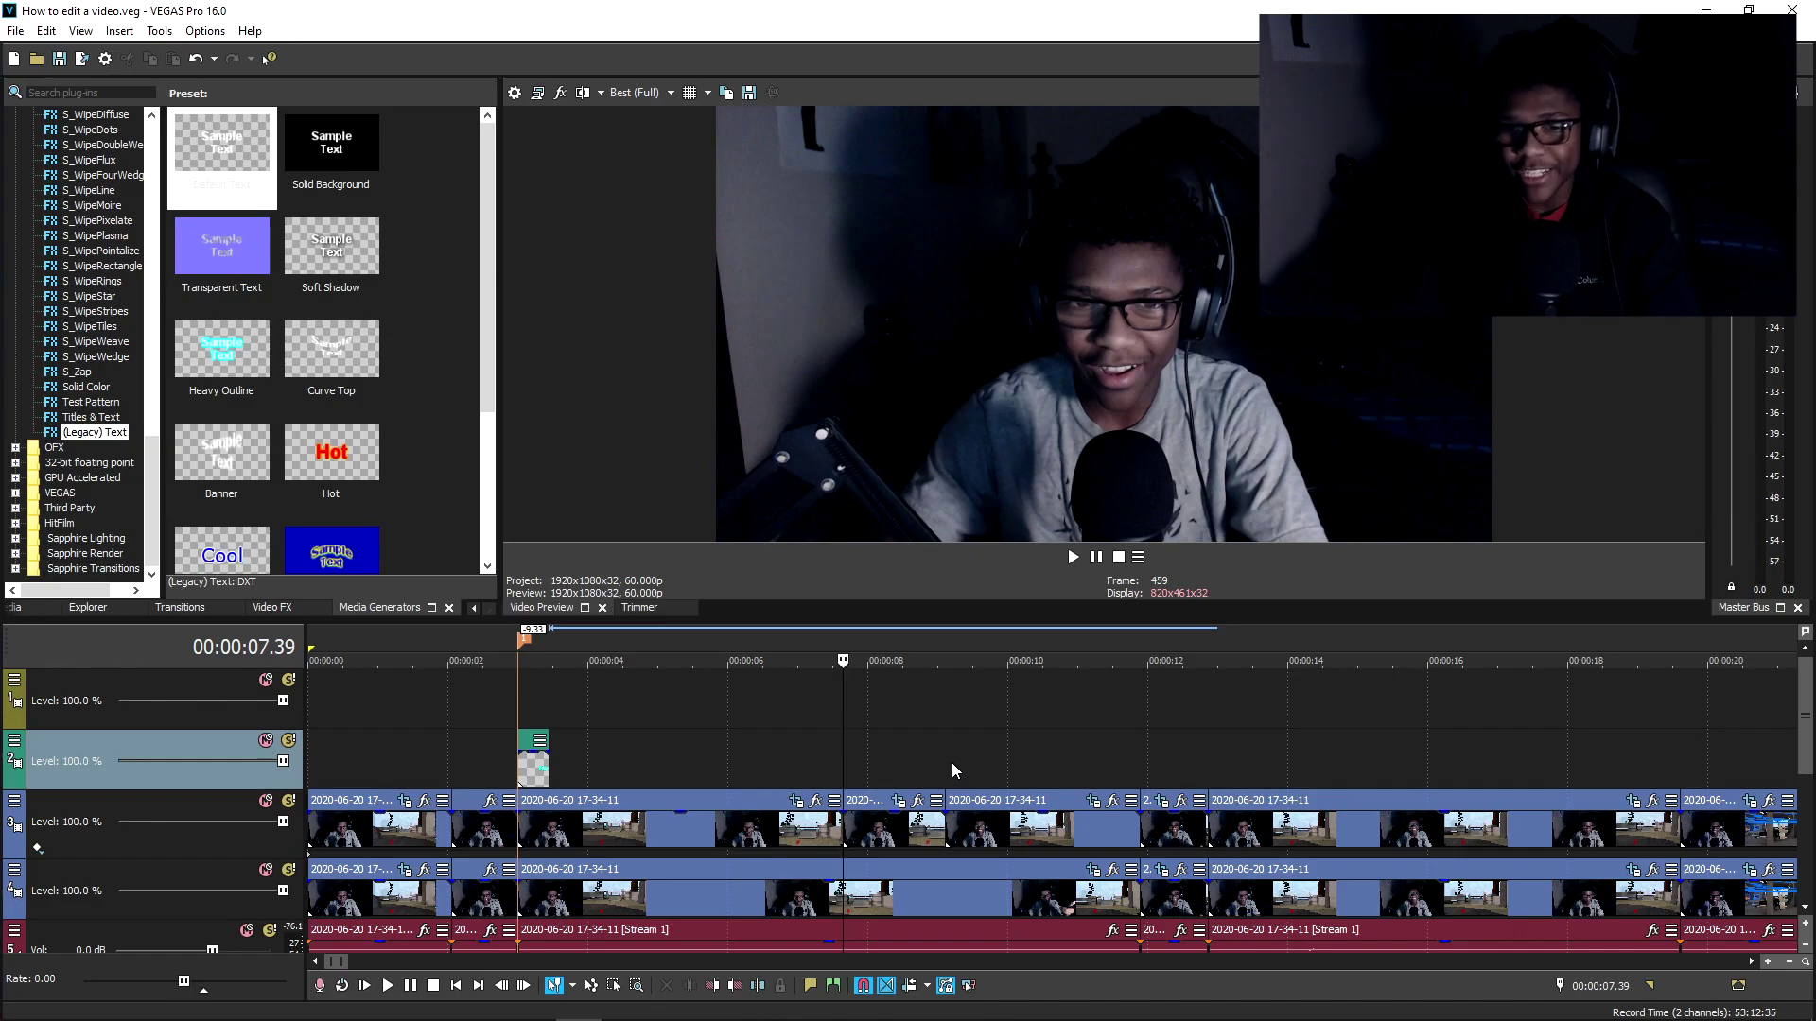
# Step: Add the S_Shake effect to the webcam event on track 3 that starts at 00:00:09.07
pyautogui.moveTo(941, 760); pyautogui.dragTo(946, 759)
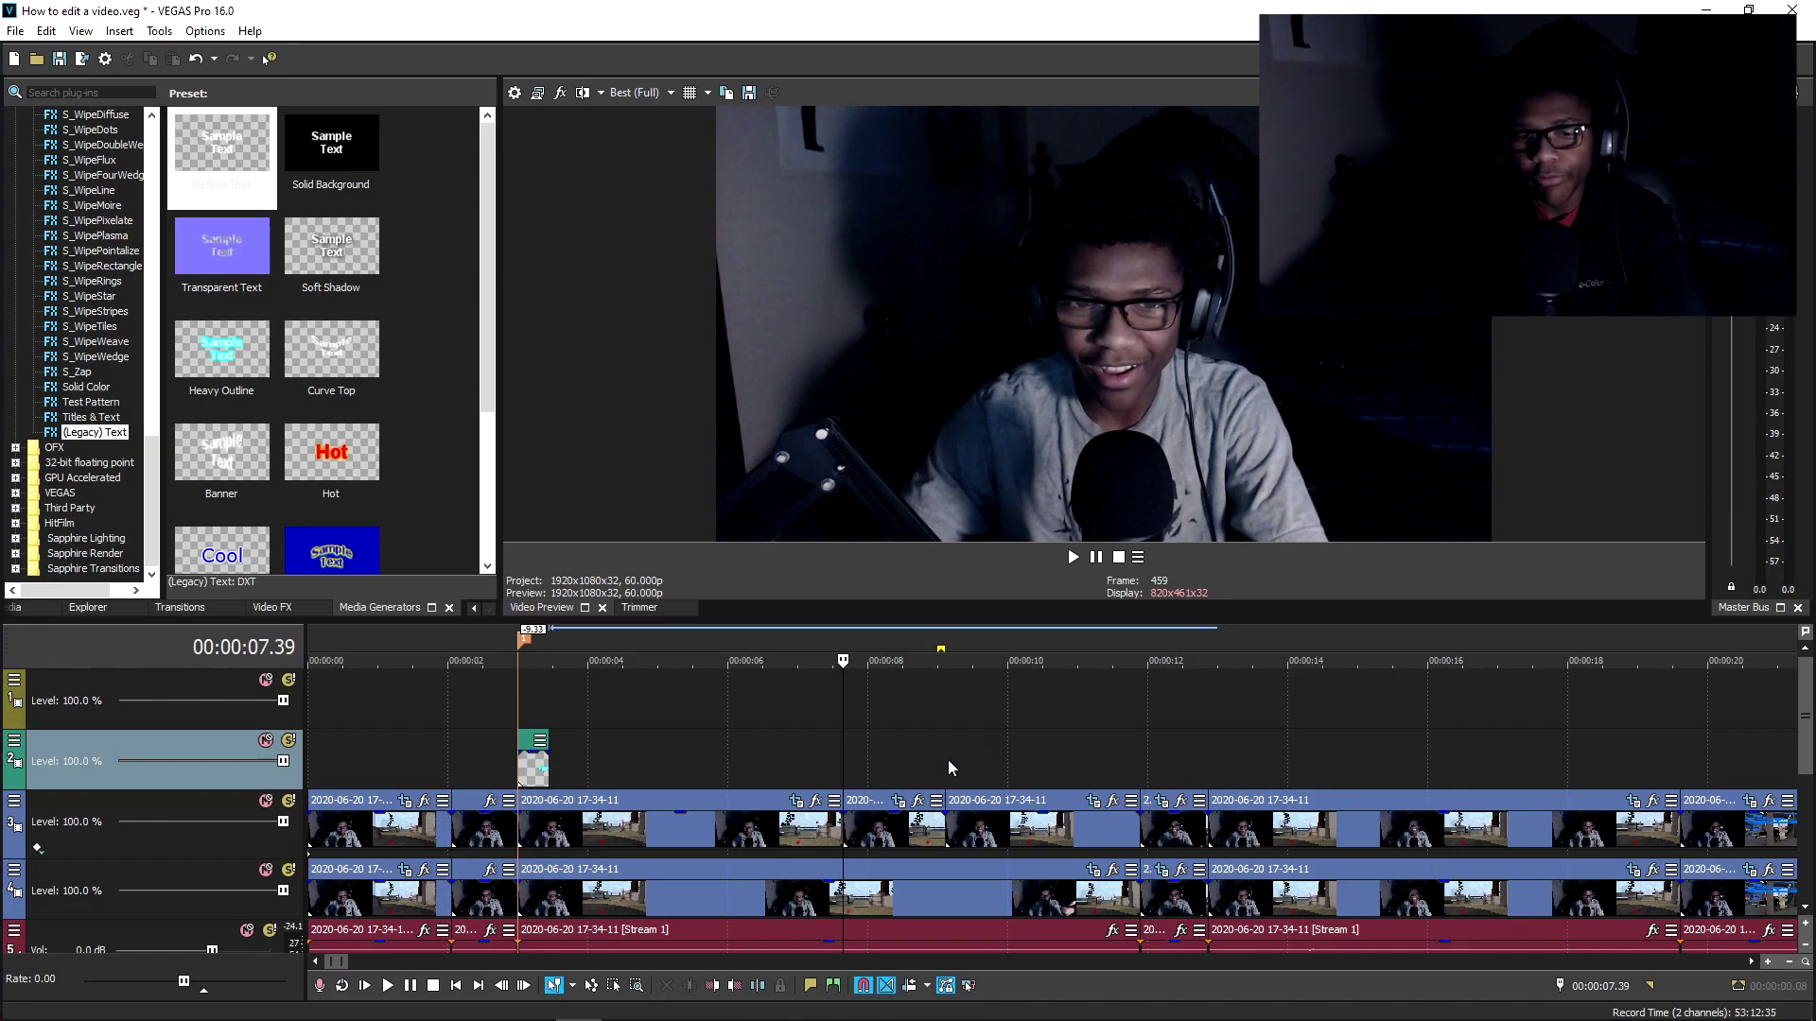
pyautogui.click(946, 759)
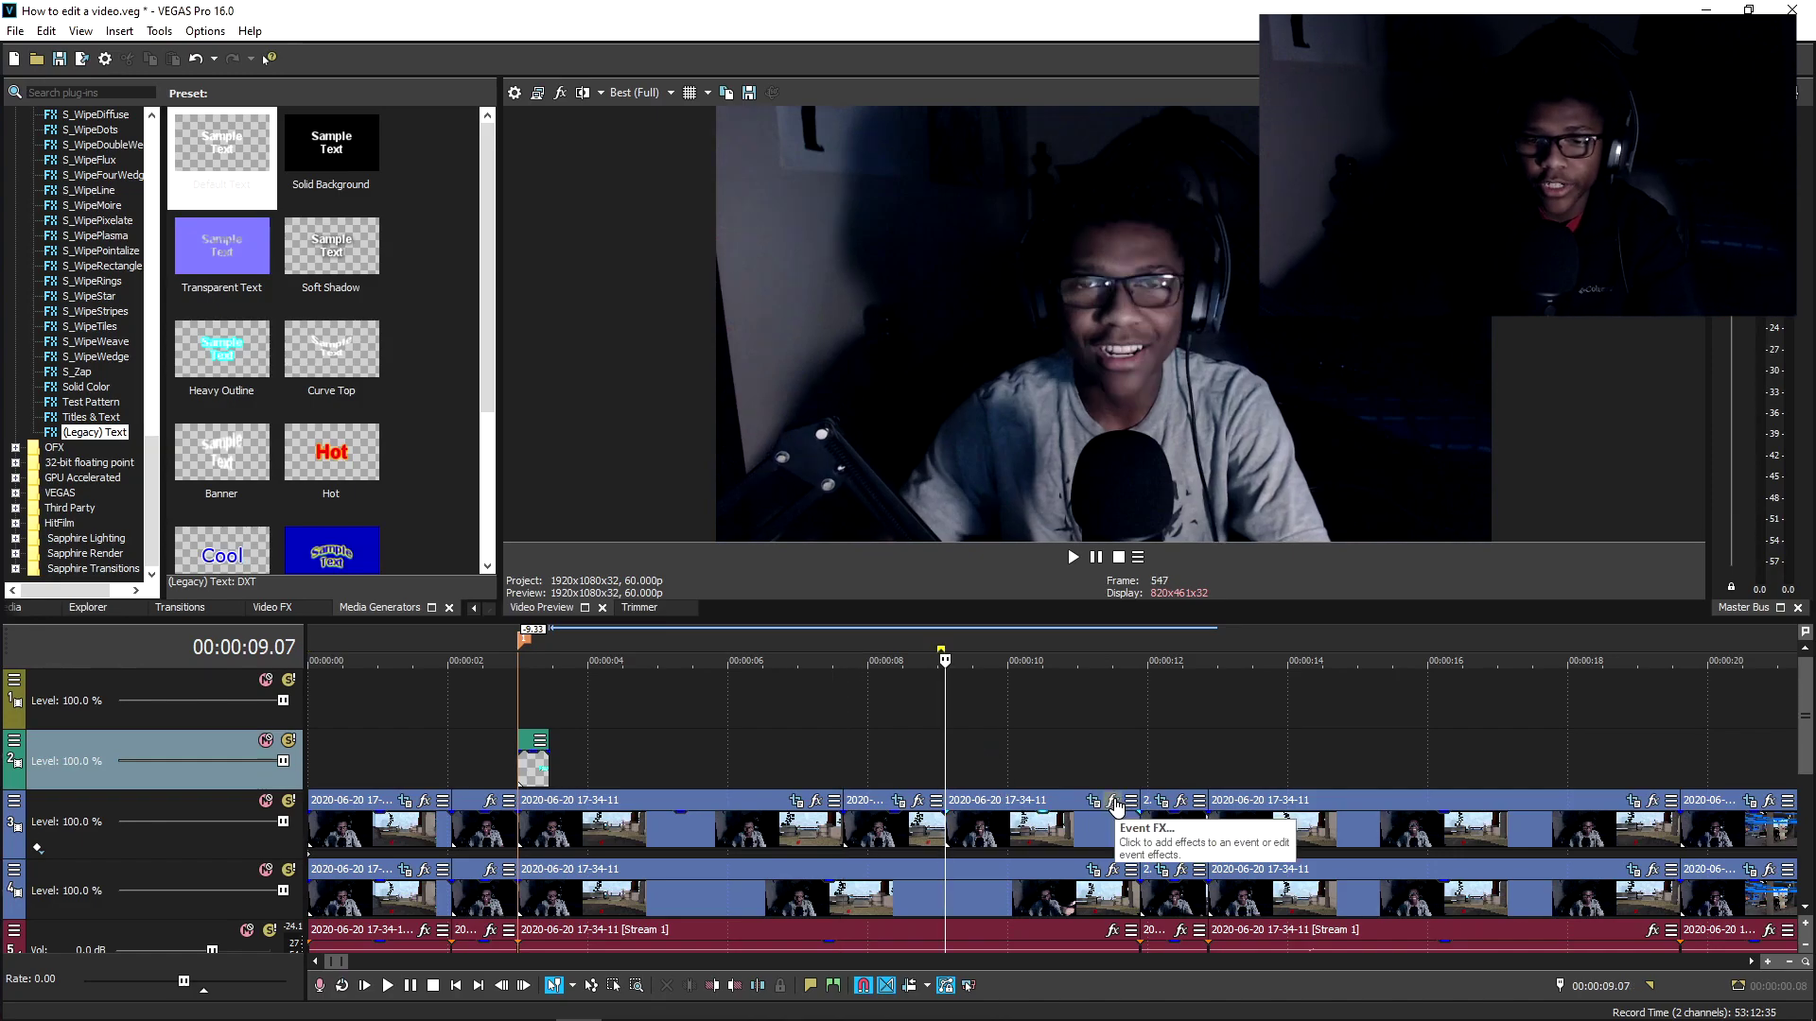
pyautogui.click(1113, 802)
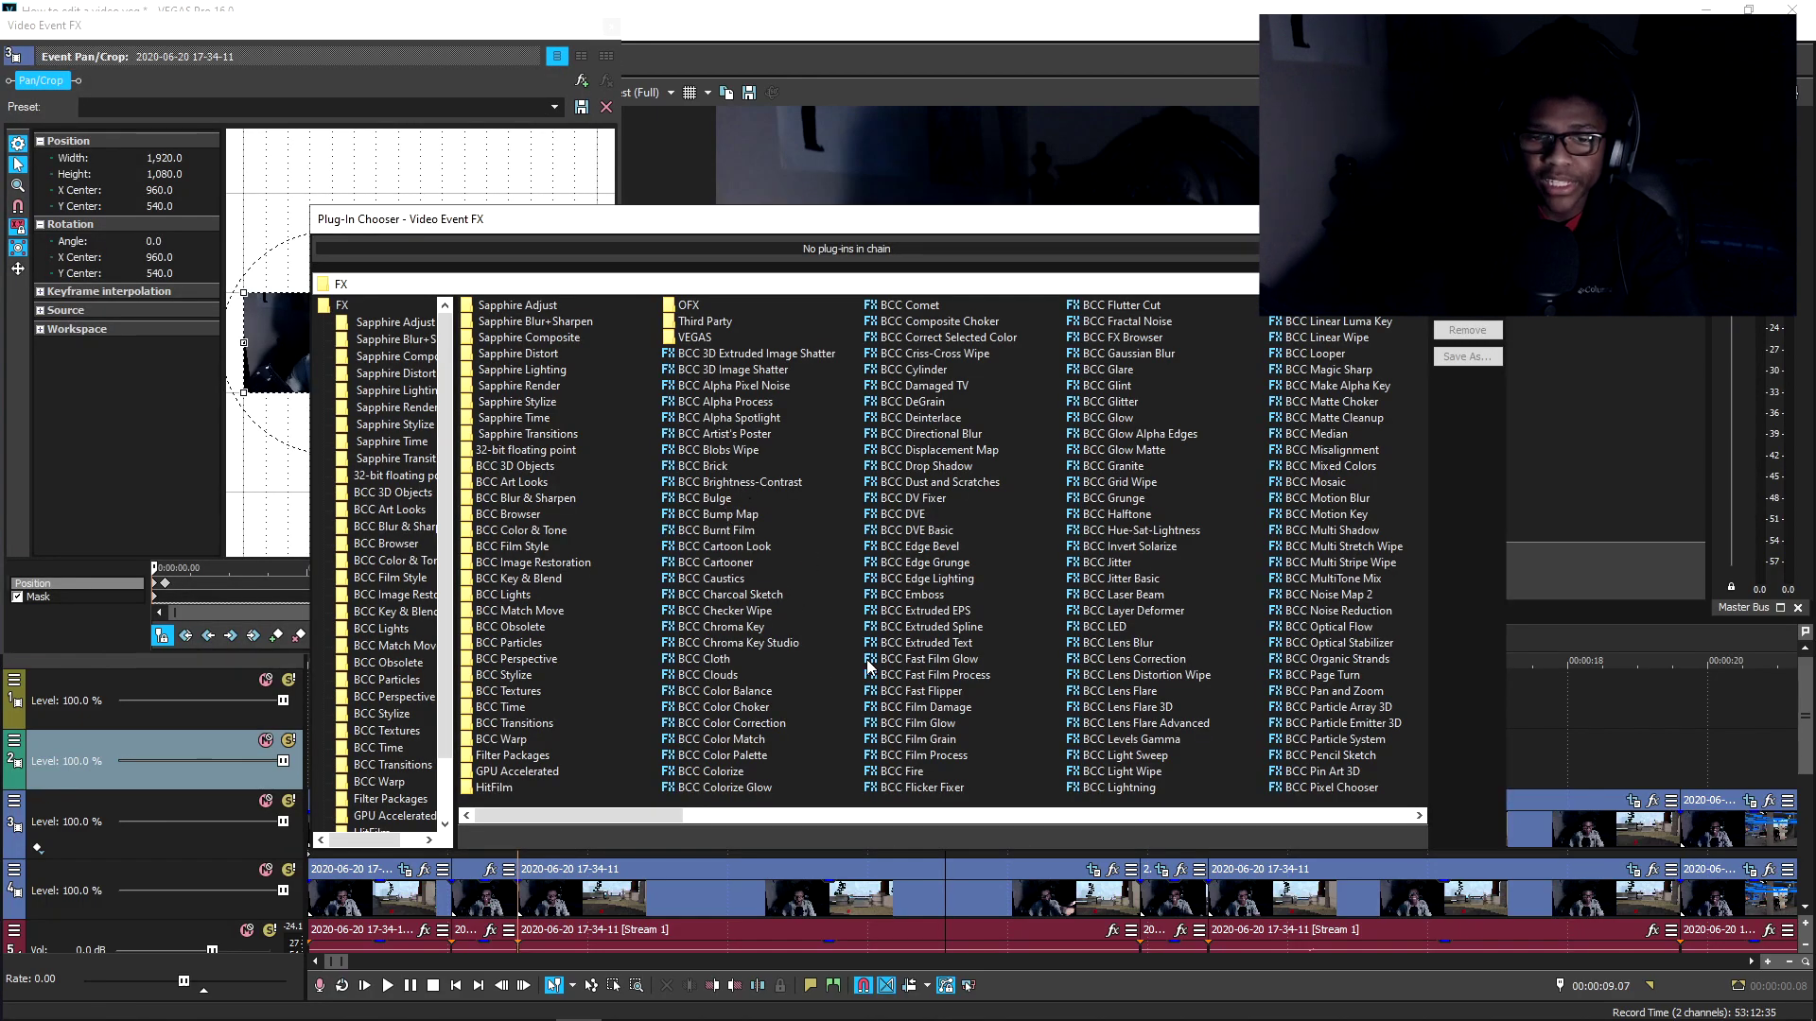
pyautogui.scroll(-3, 991, 643)
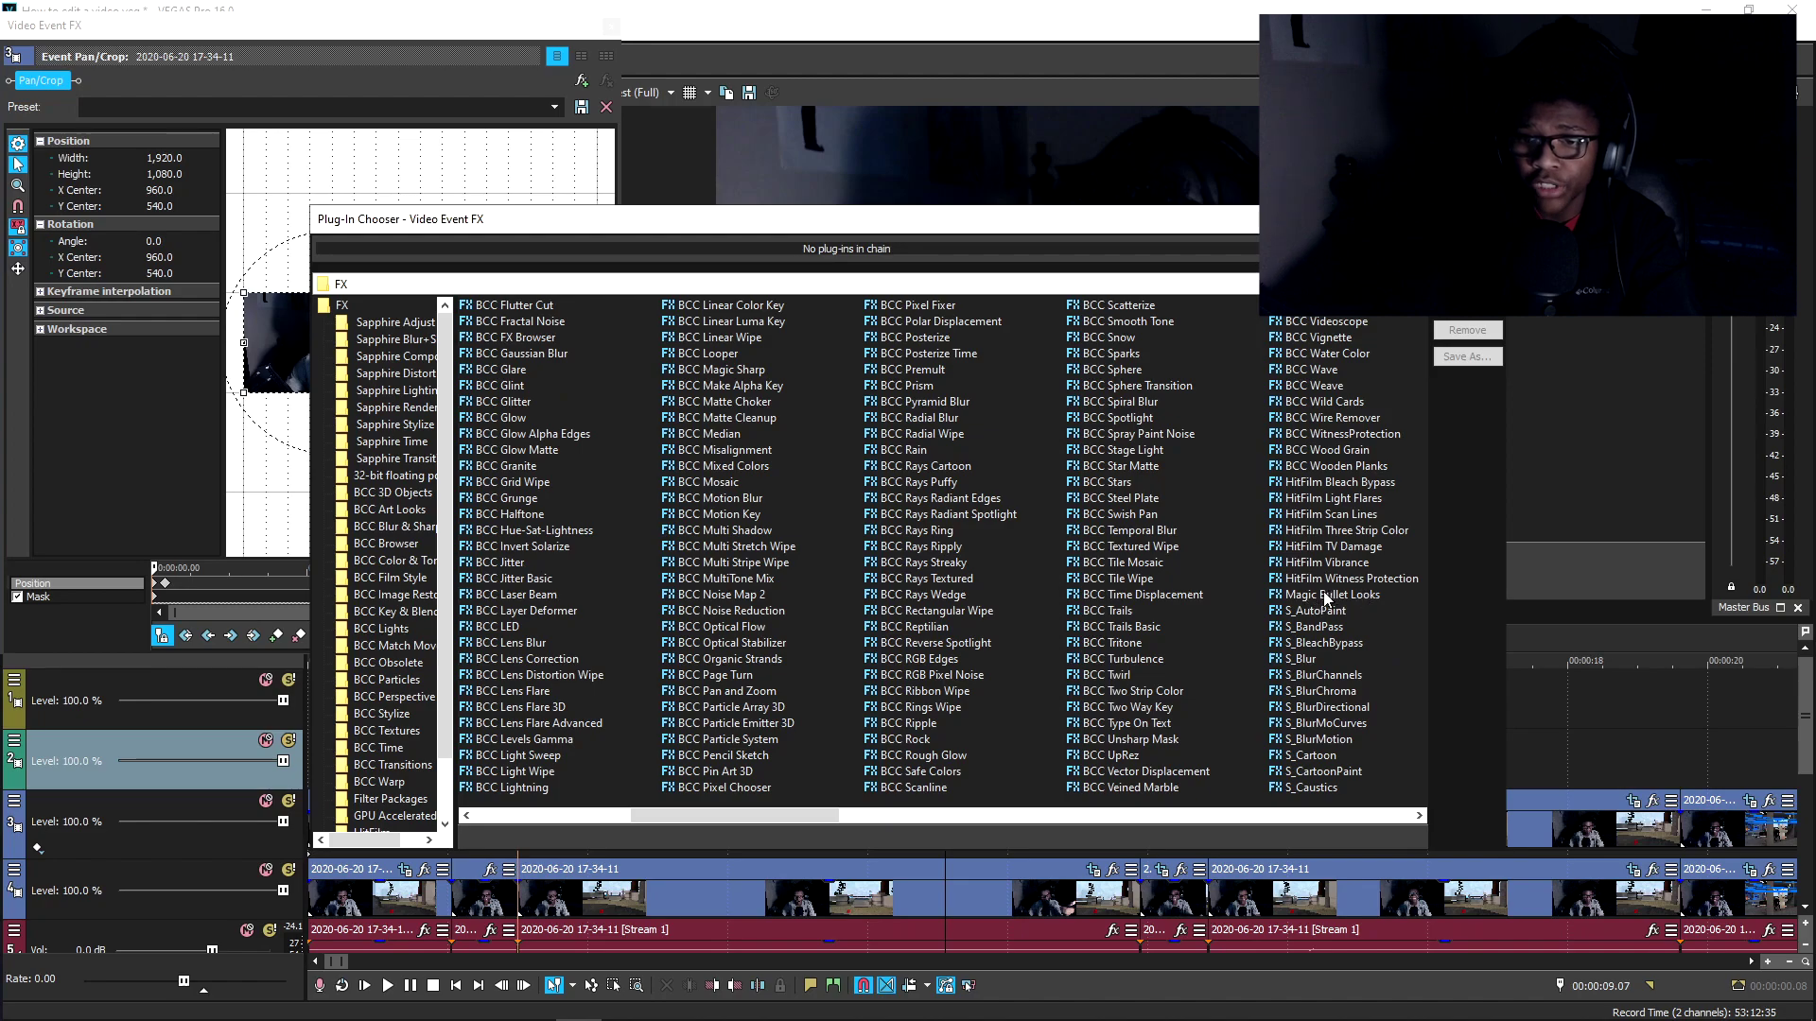
pyautogui.scroll(-3, 1323, 598)
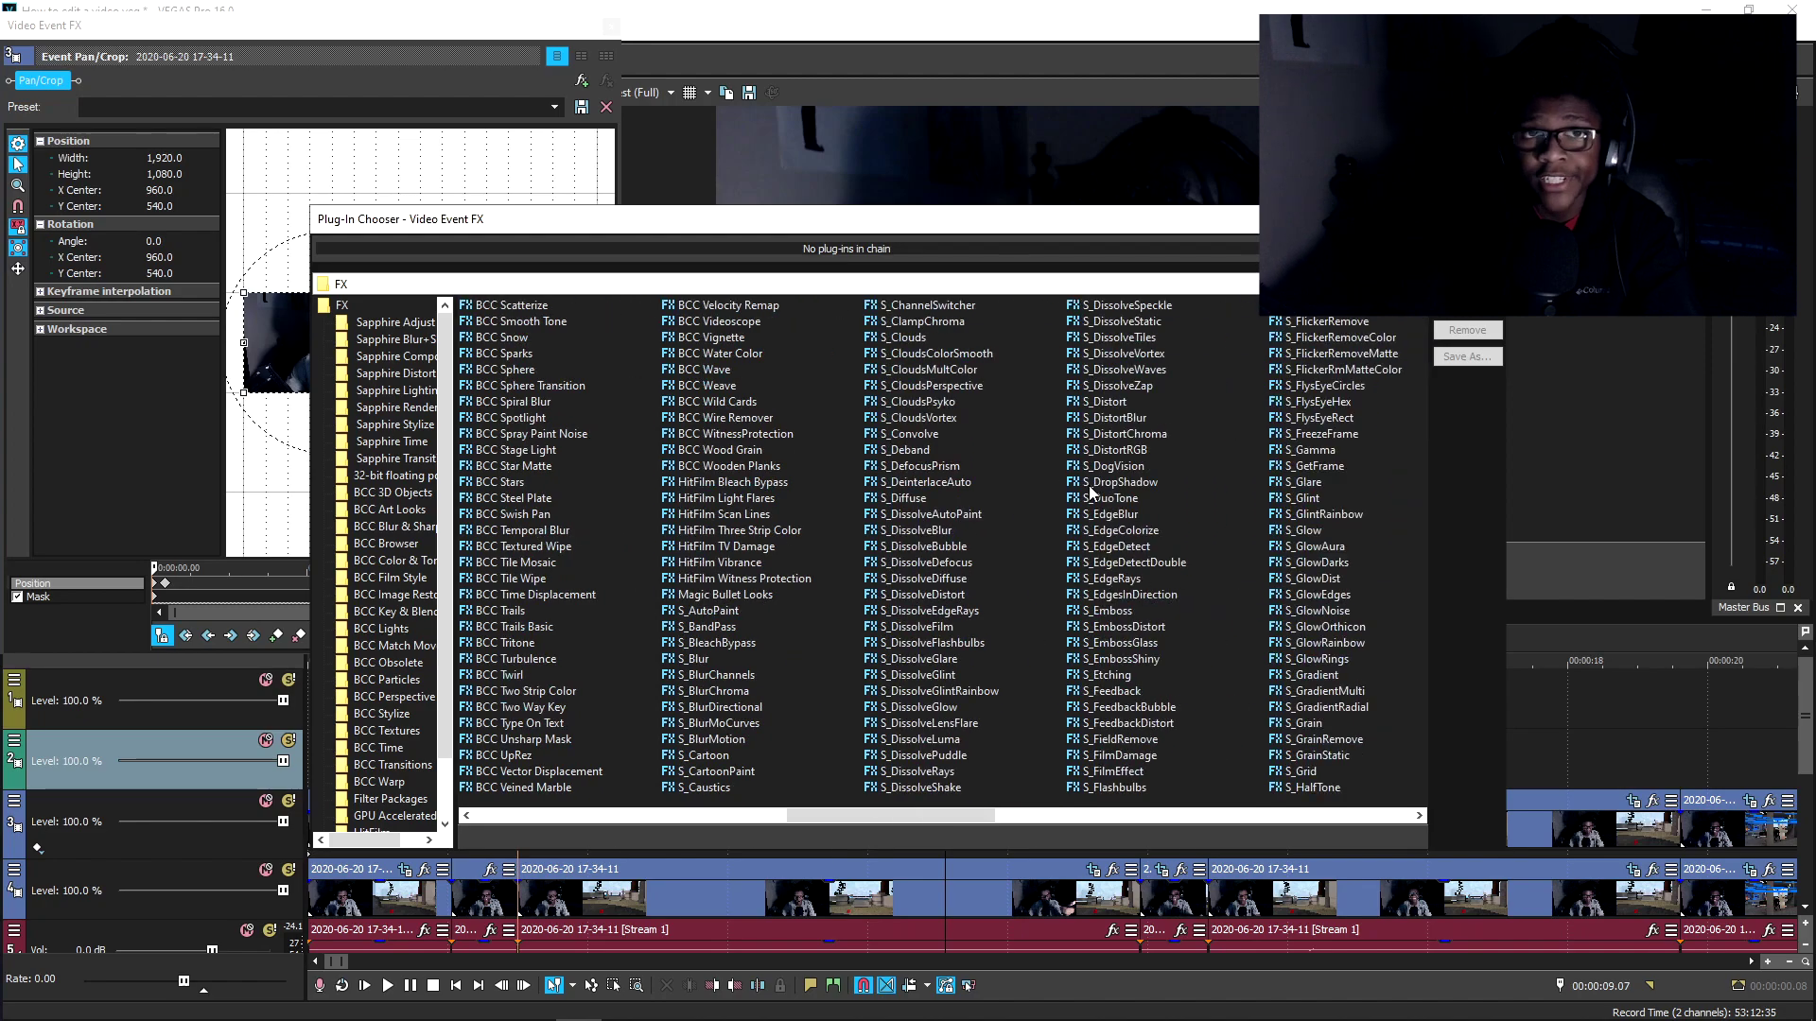
pyautogui.scroll(-4, 1169, 582)
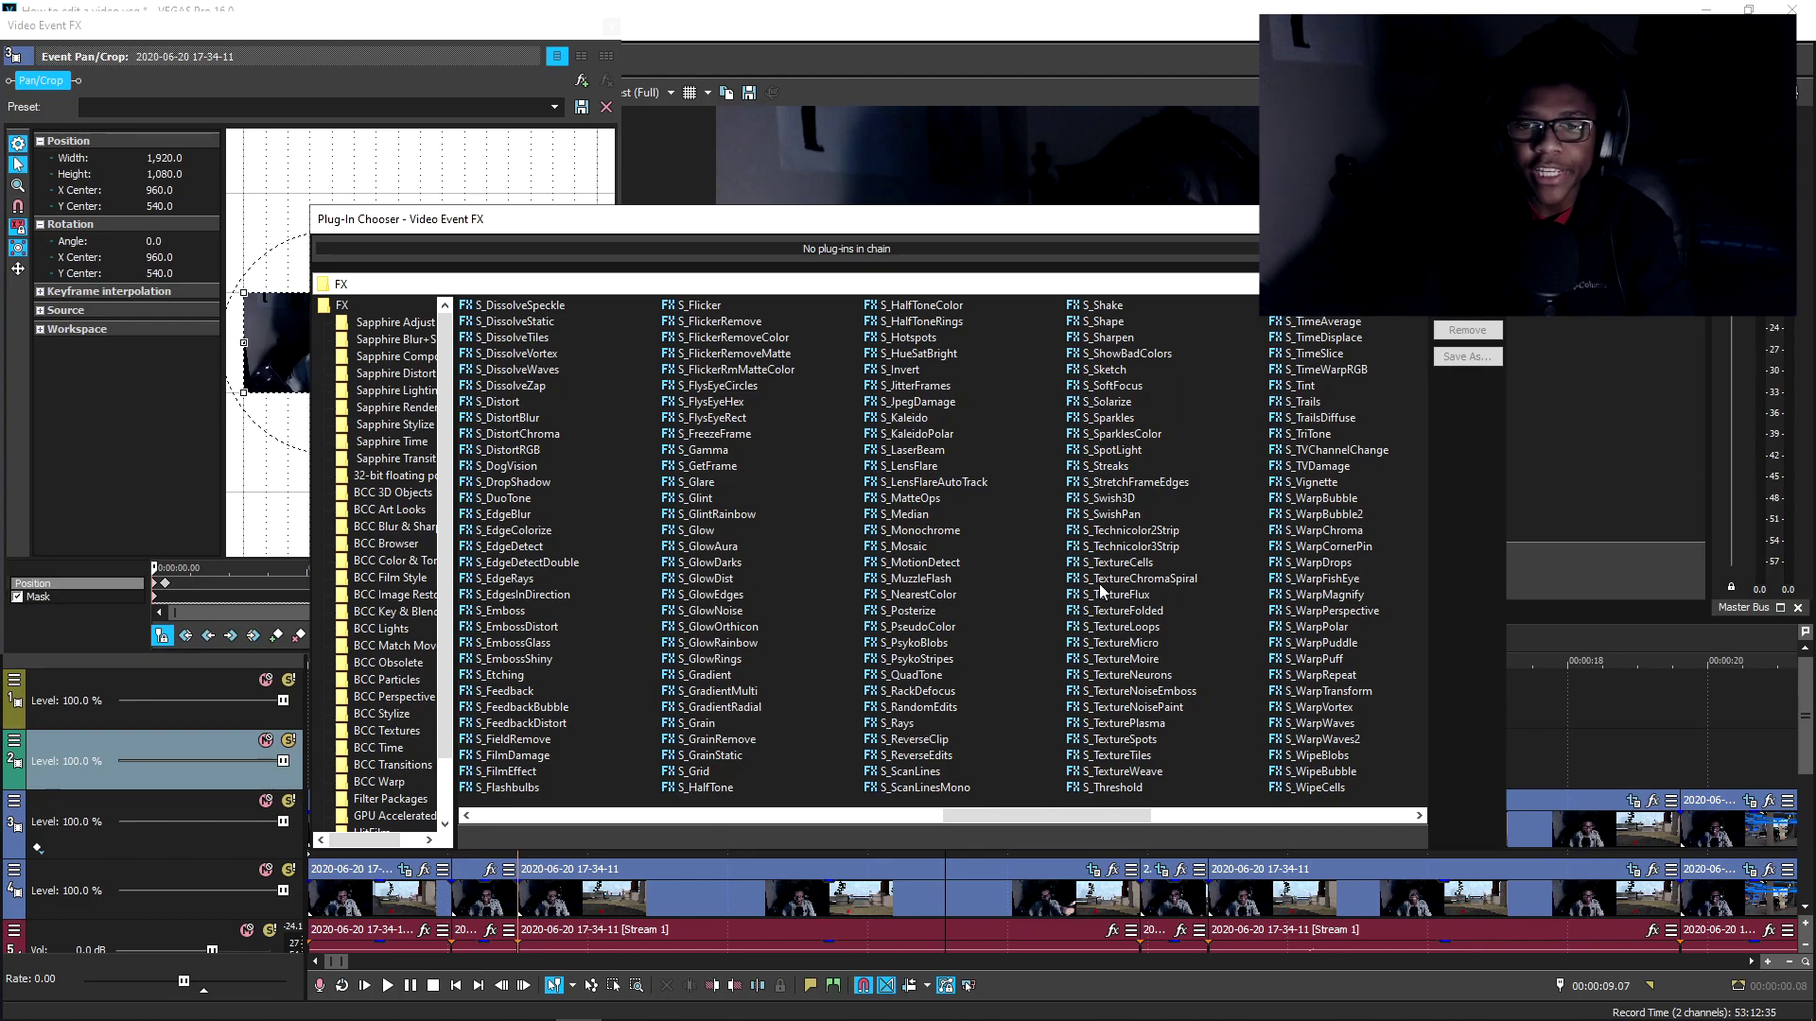
pyautogui.scroll(3, 1099, 582)
pyautogui.scroll(-3, 1068, 531)
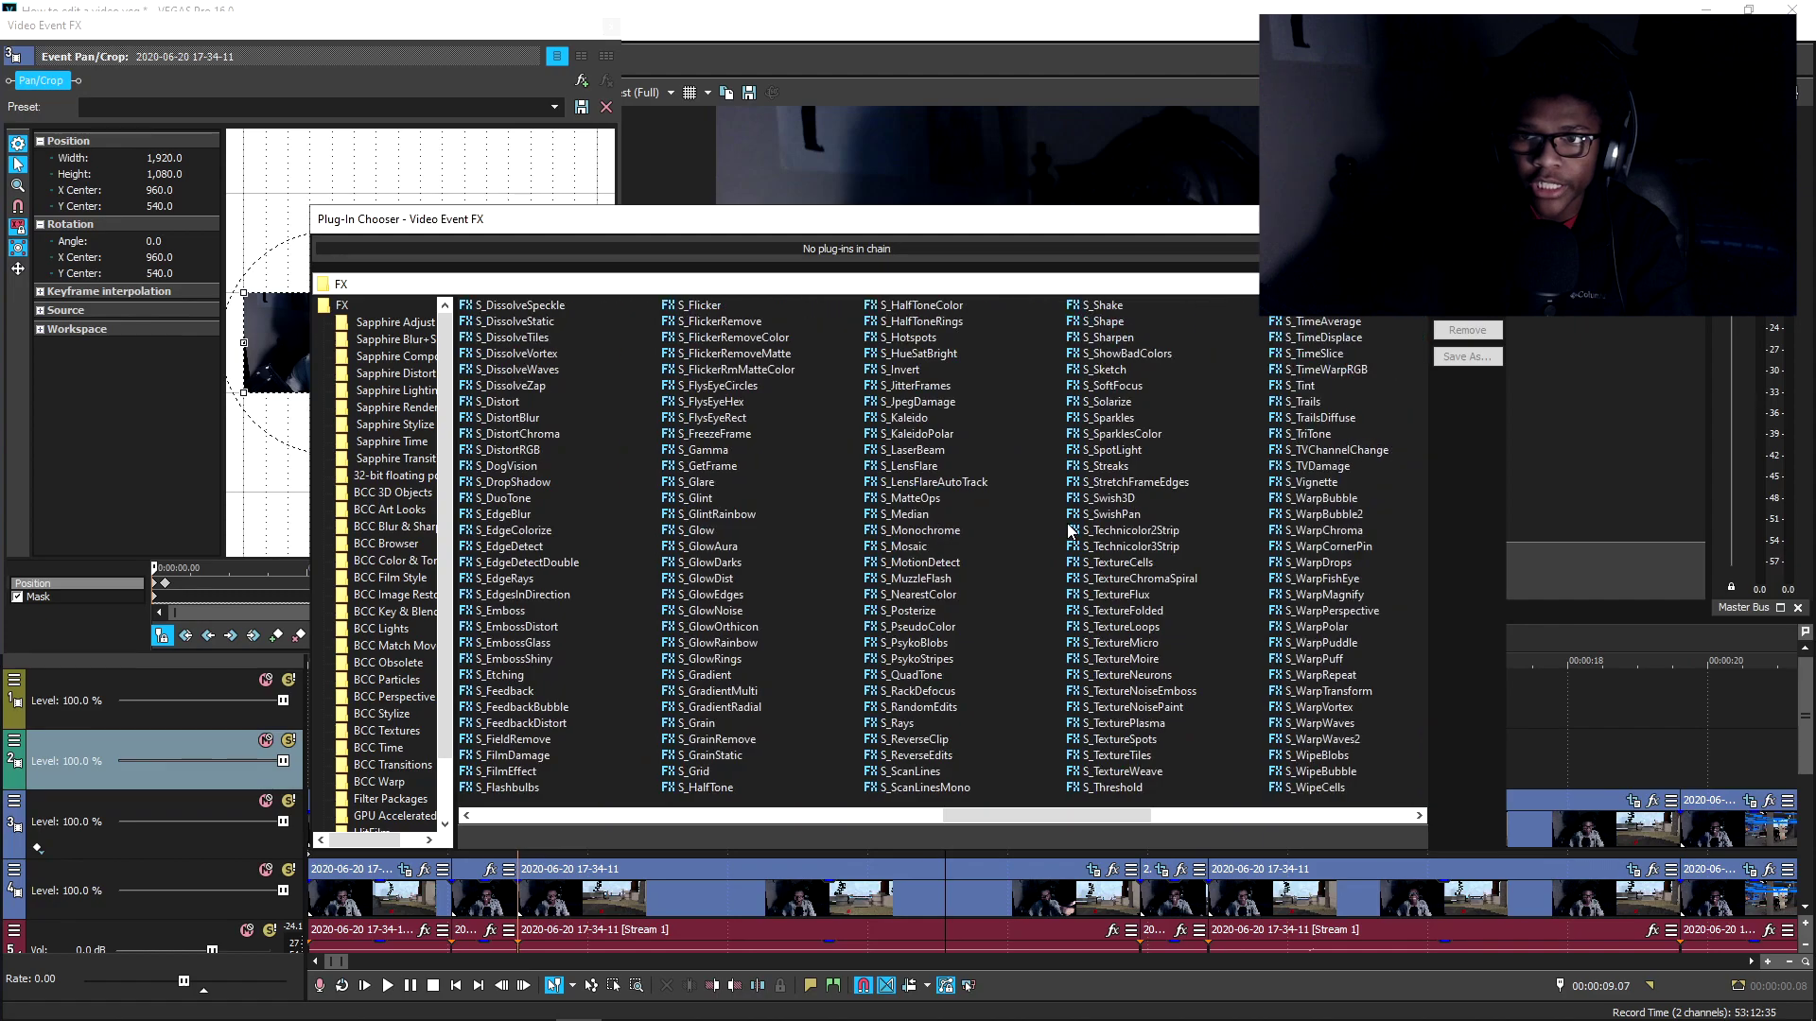
pyautogui.doubleClick(1104, 304)
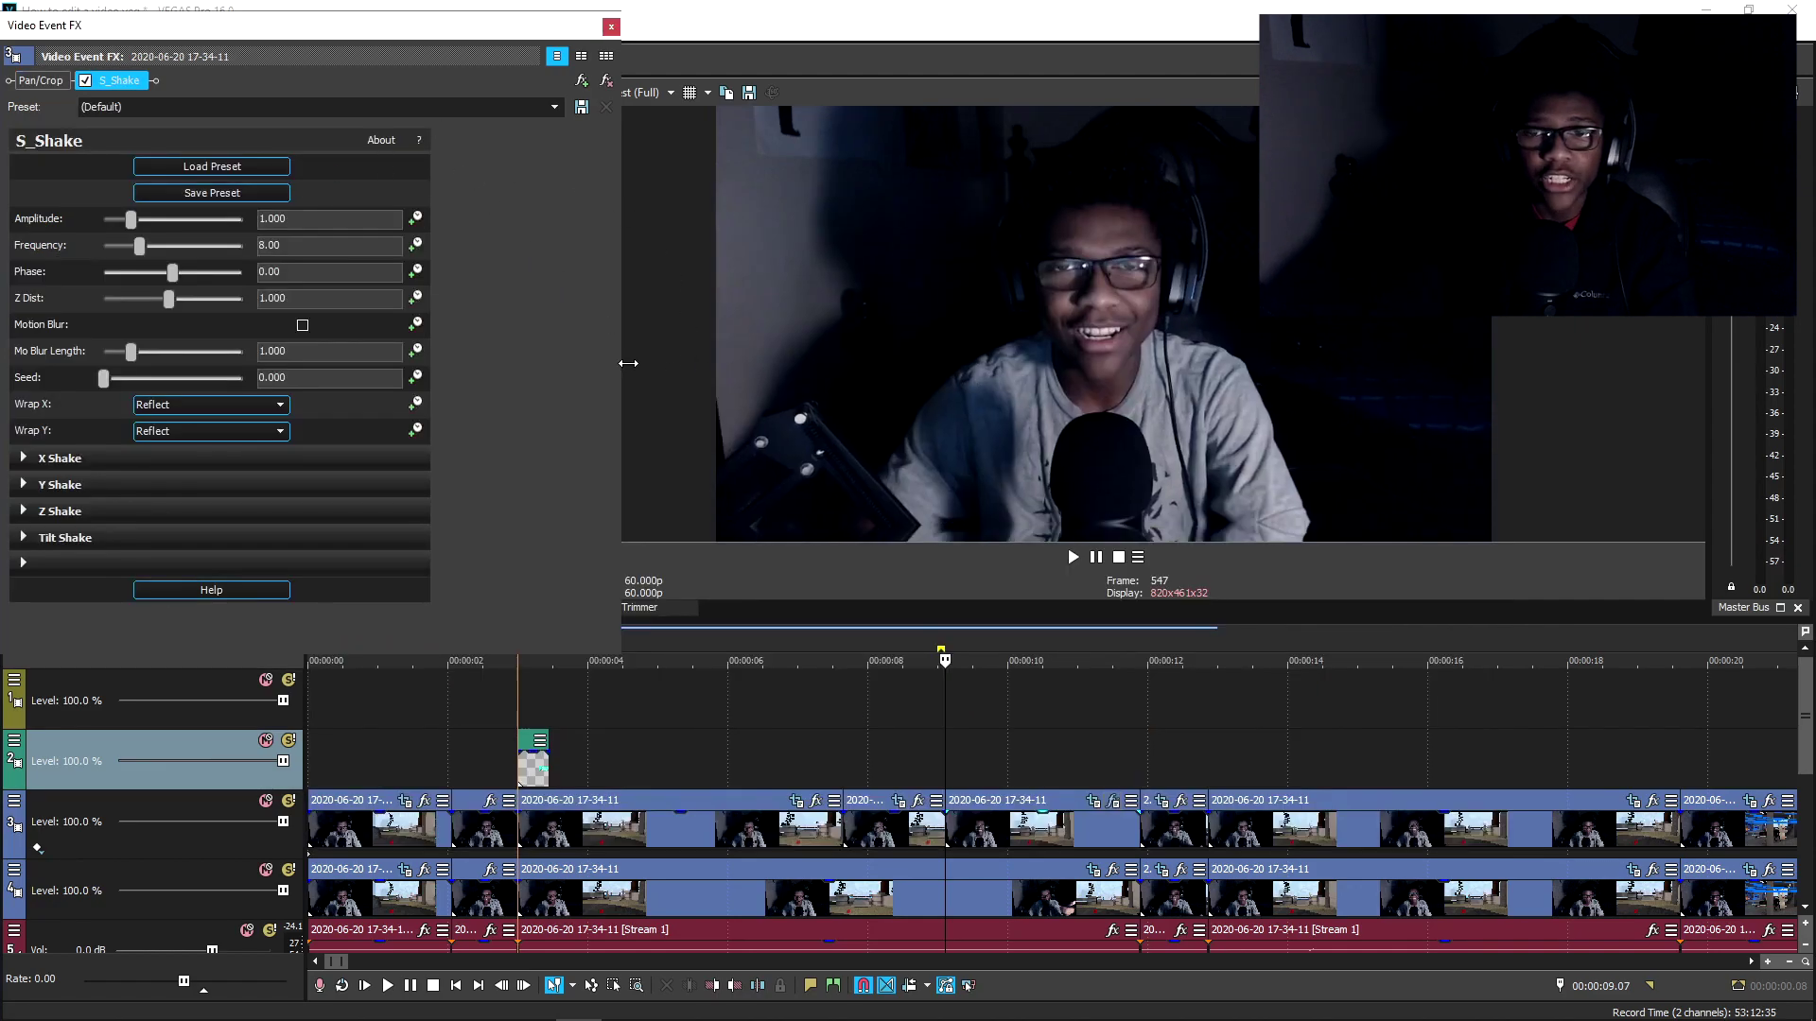
# Step: Try the Aggresive shake preset on the S_Shake effect and switch it to the smooth shake preset
pyautogui.click(555, 108)
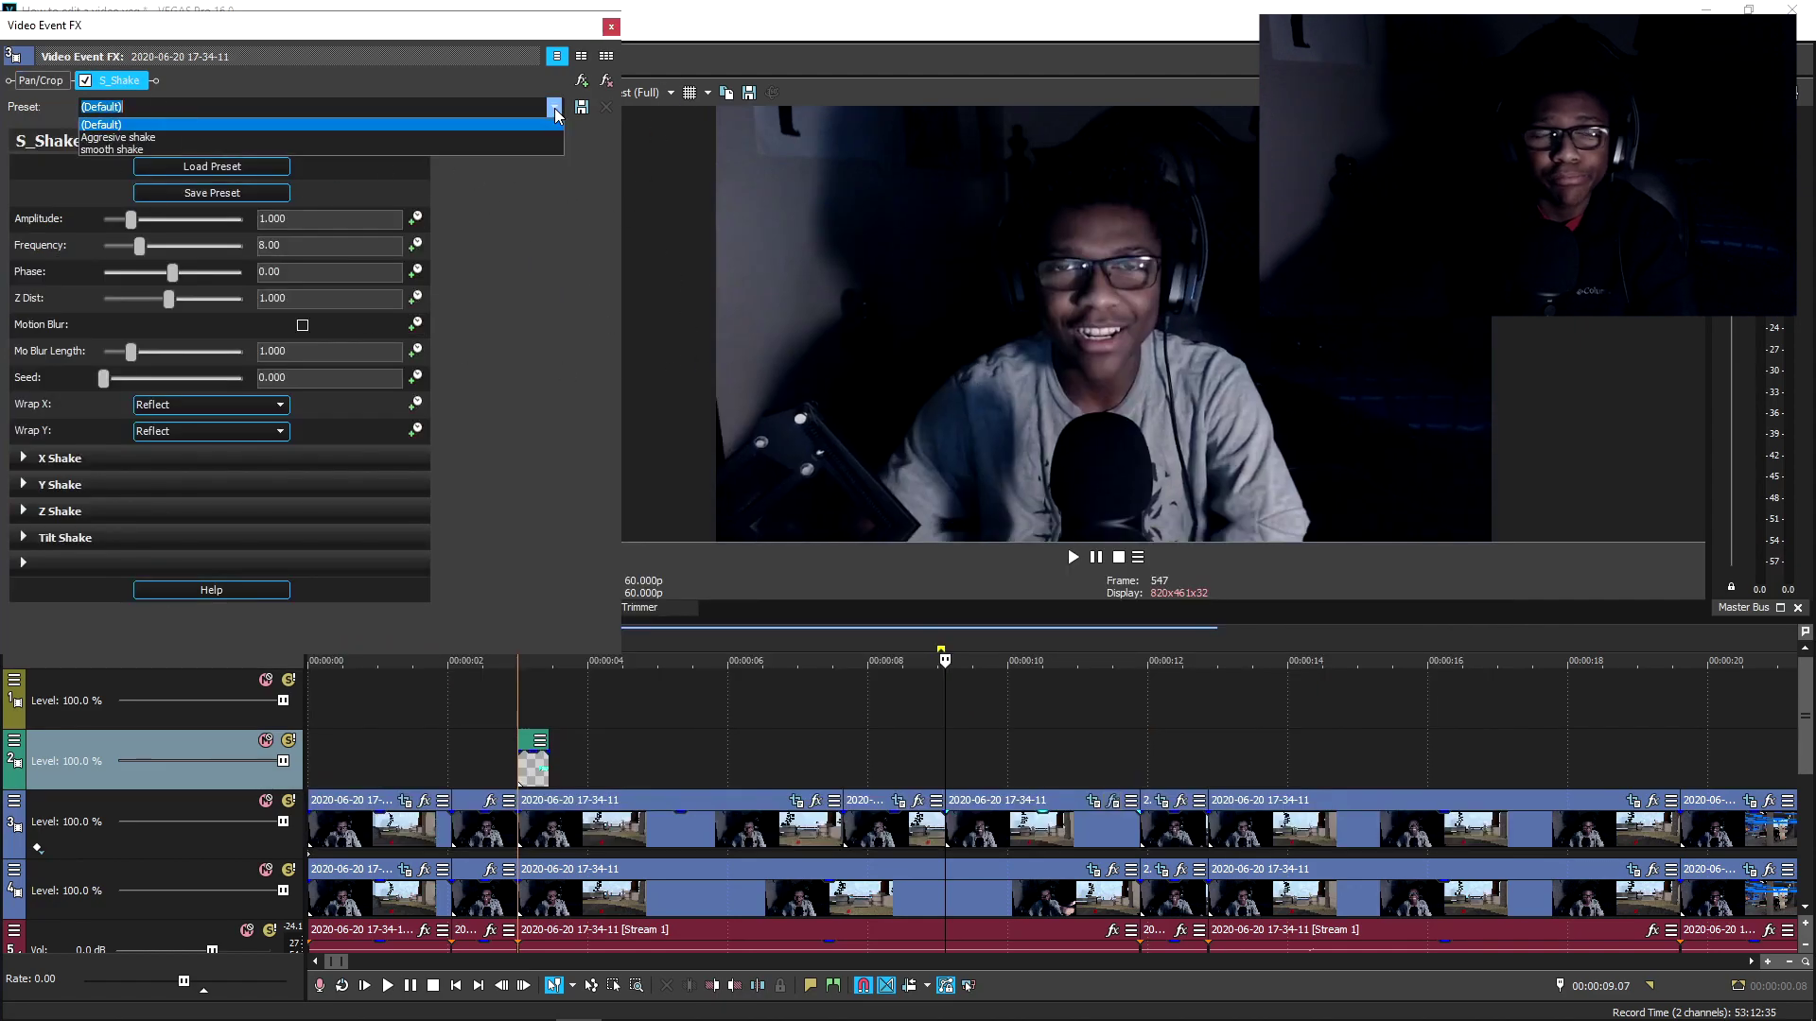
pyautogui.click(509, 138)
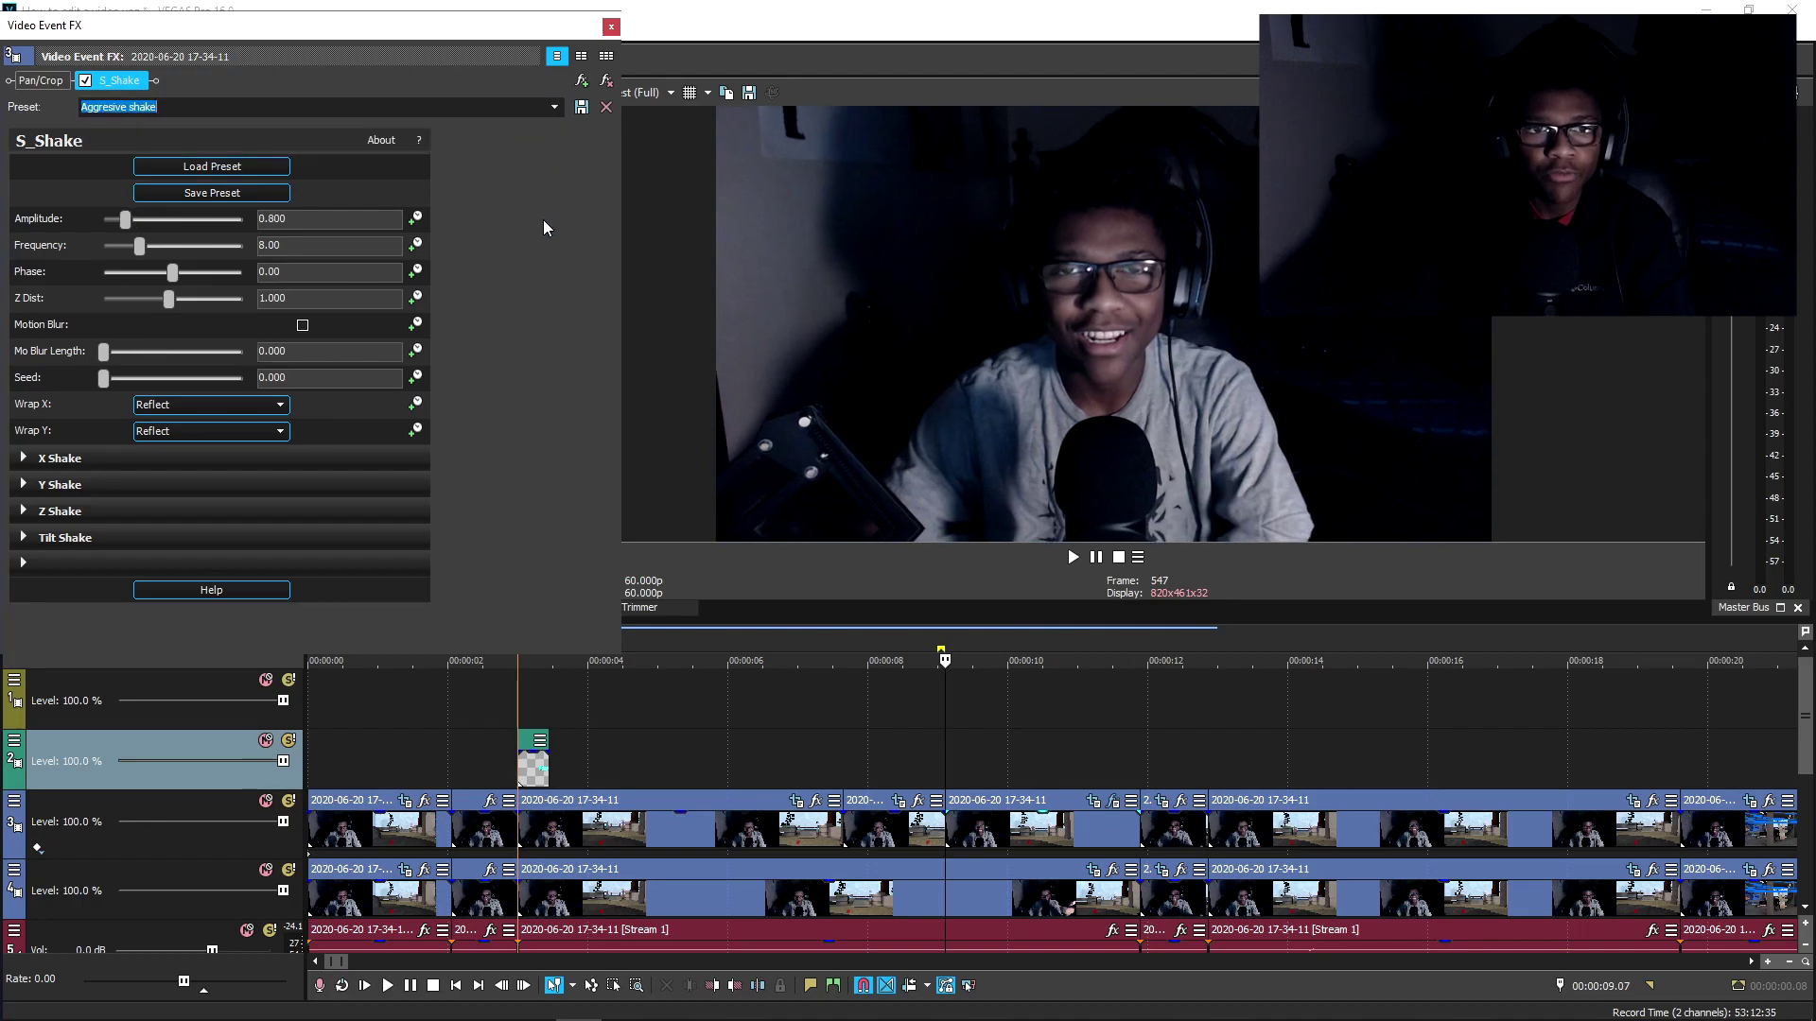
pyautogui.click(555, 107)
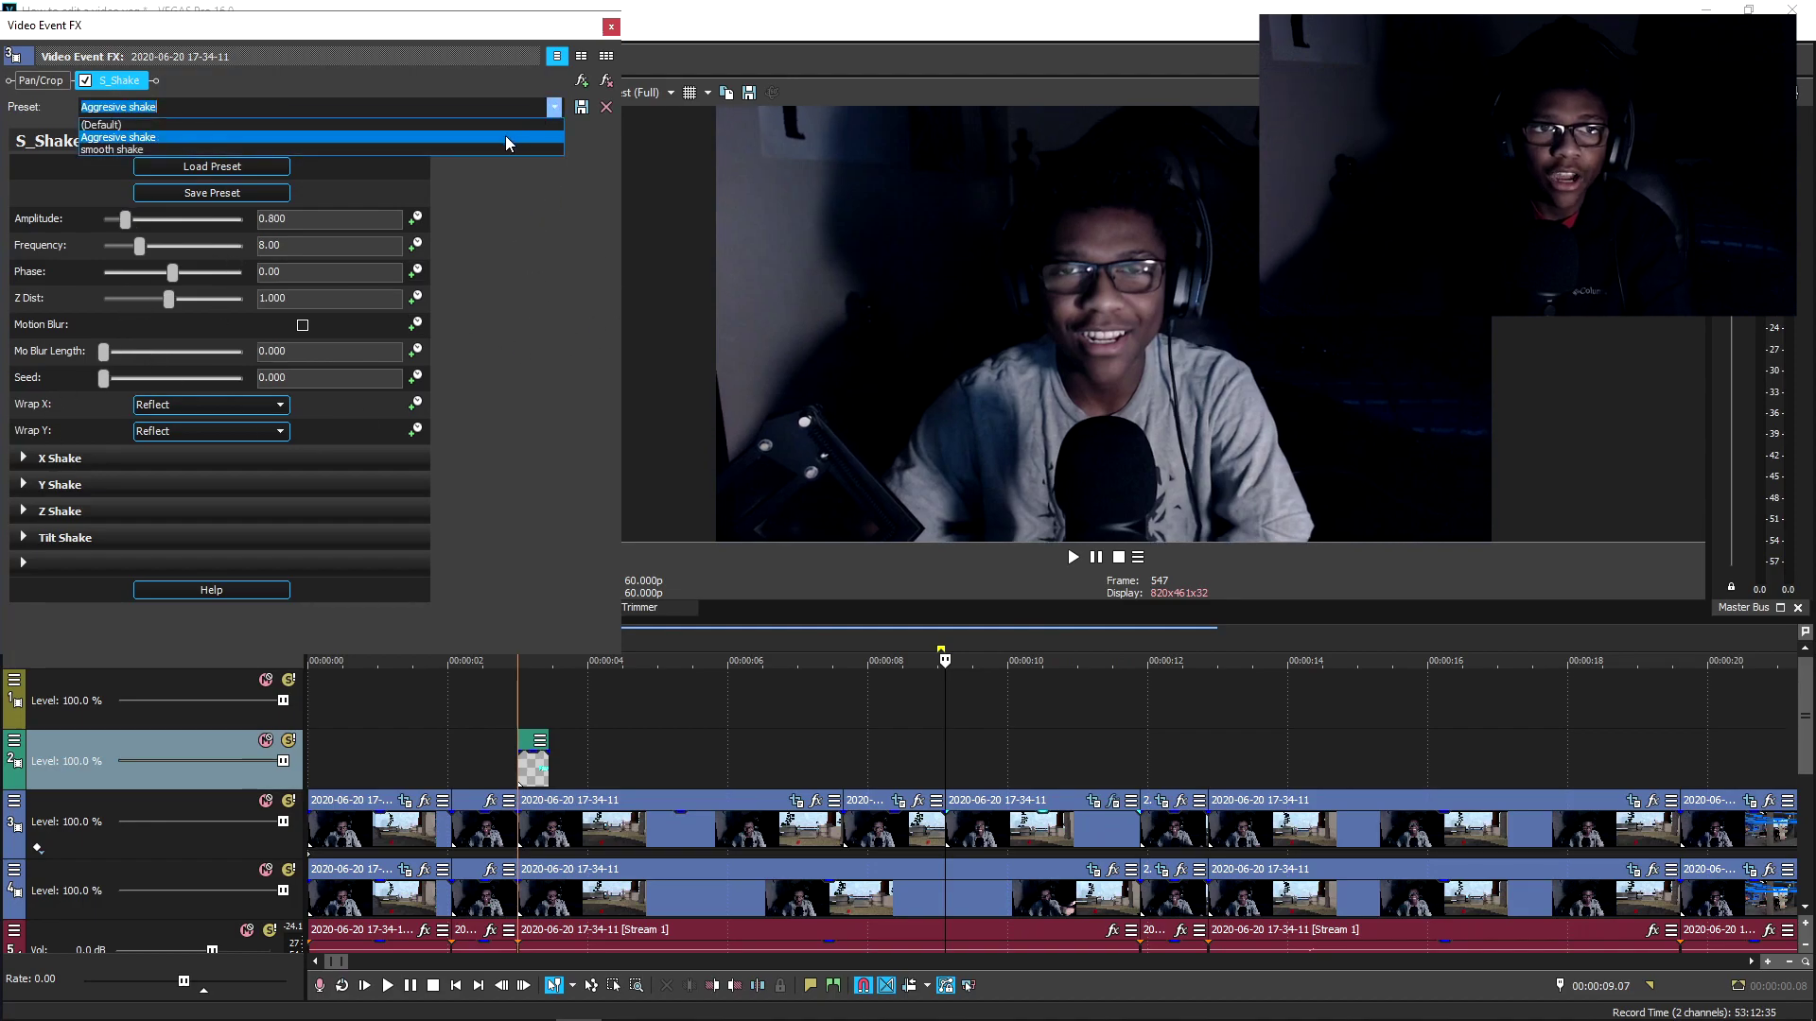
pyautogui.click(493, 151)
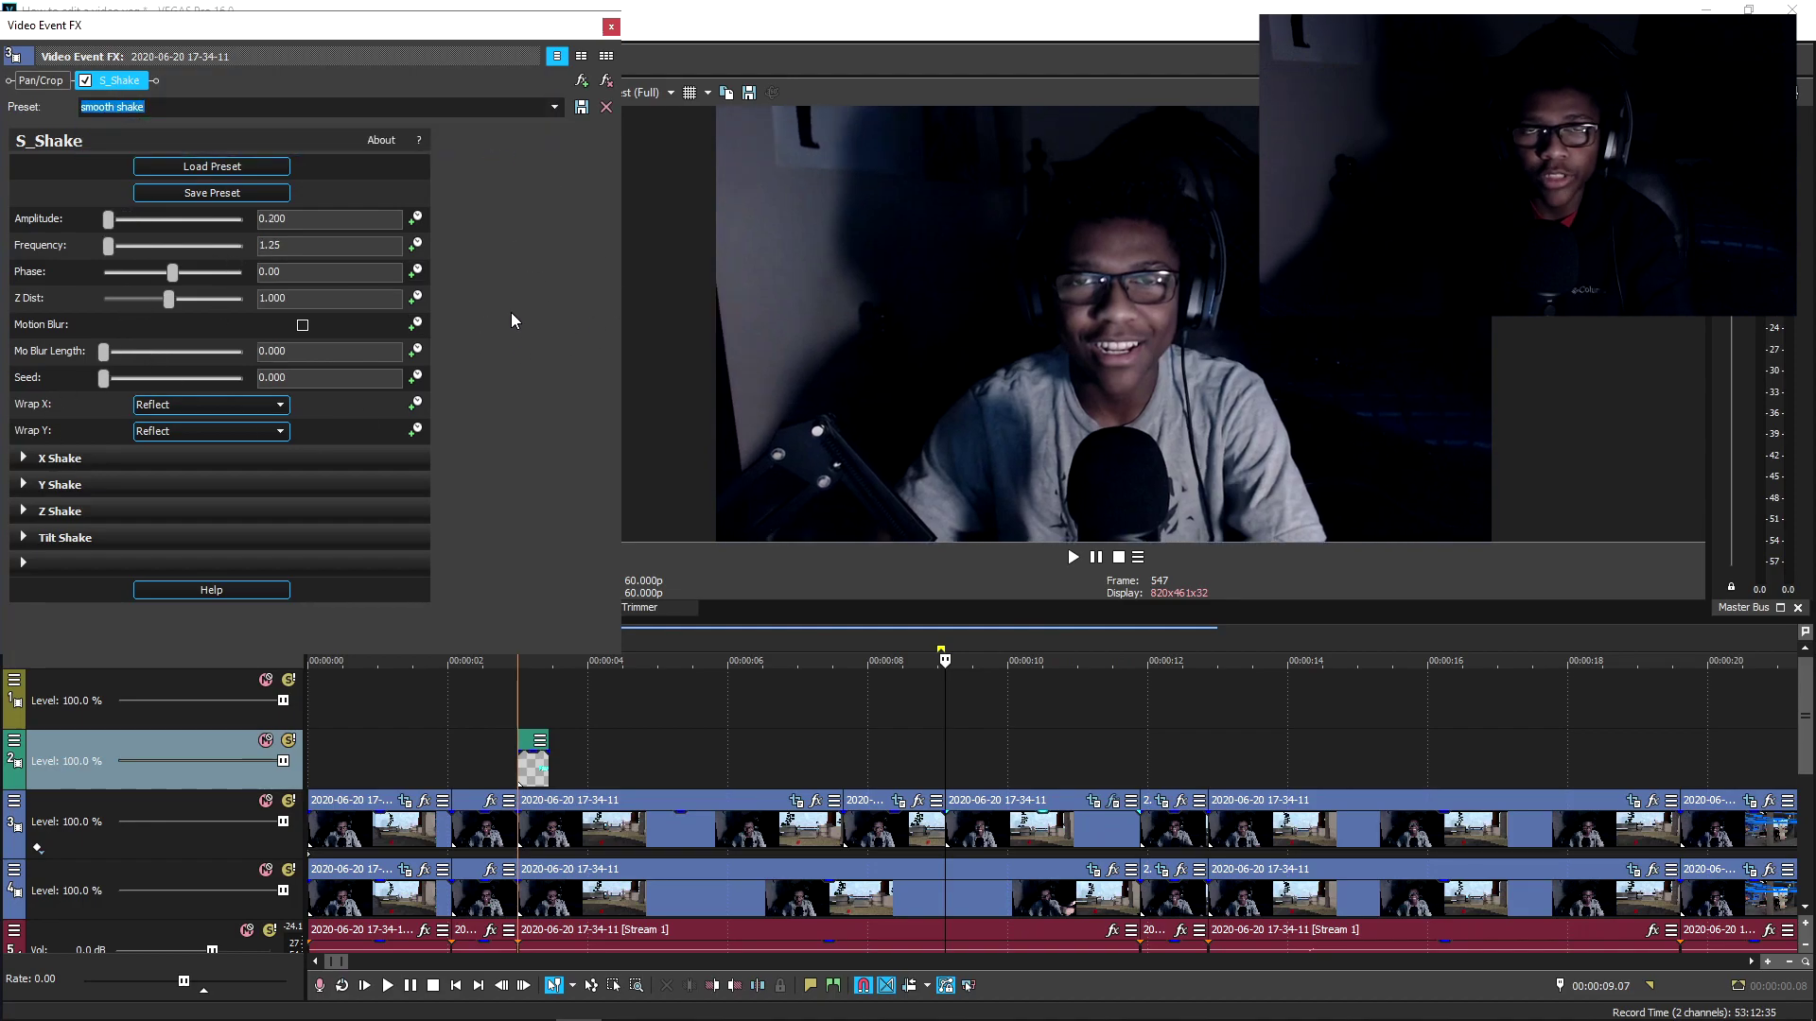
# Step: Close the S_Shake effect settings and set the video preview quality to Best (Auto)
pyautogui.click(613, 27)
pyautogui.click(672, 92)
pyautogui.moveTo(685, 179)
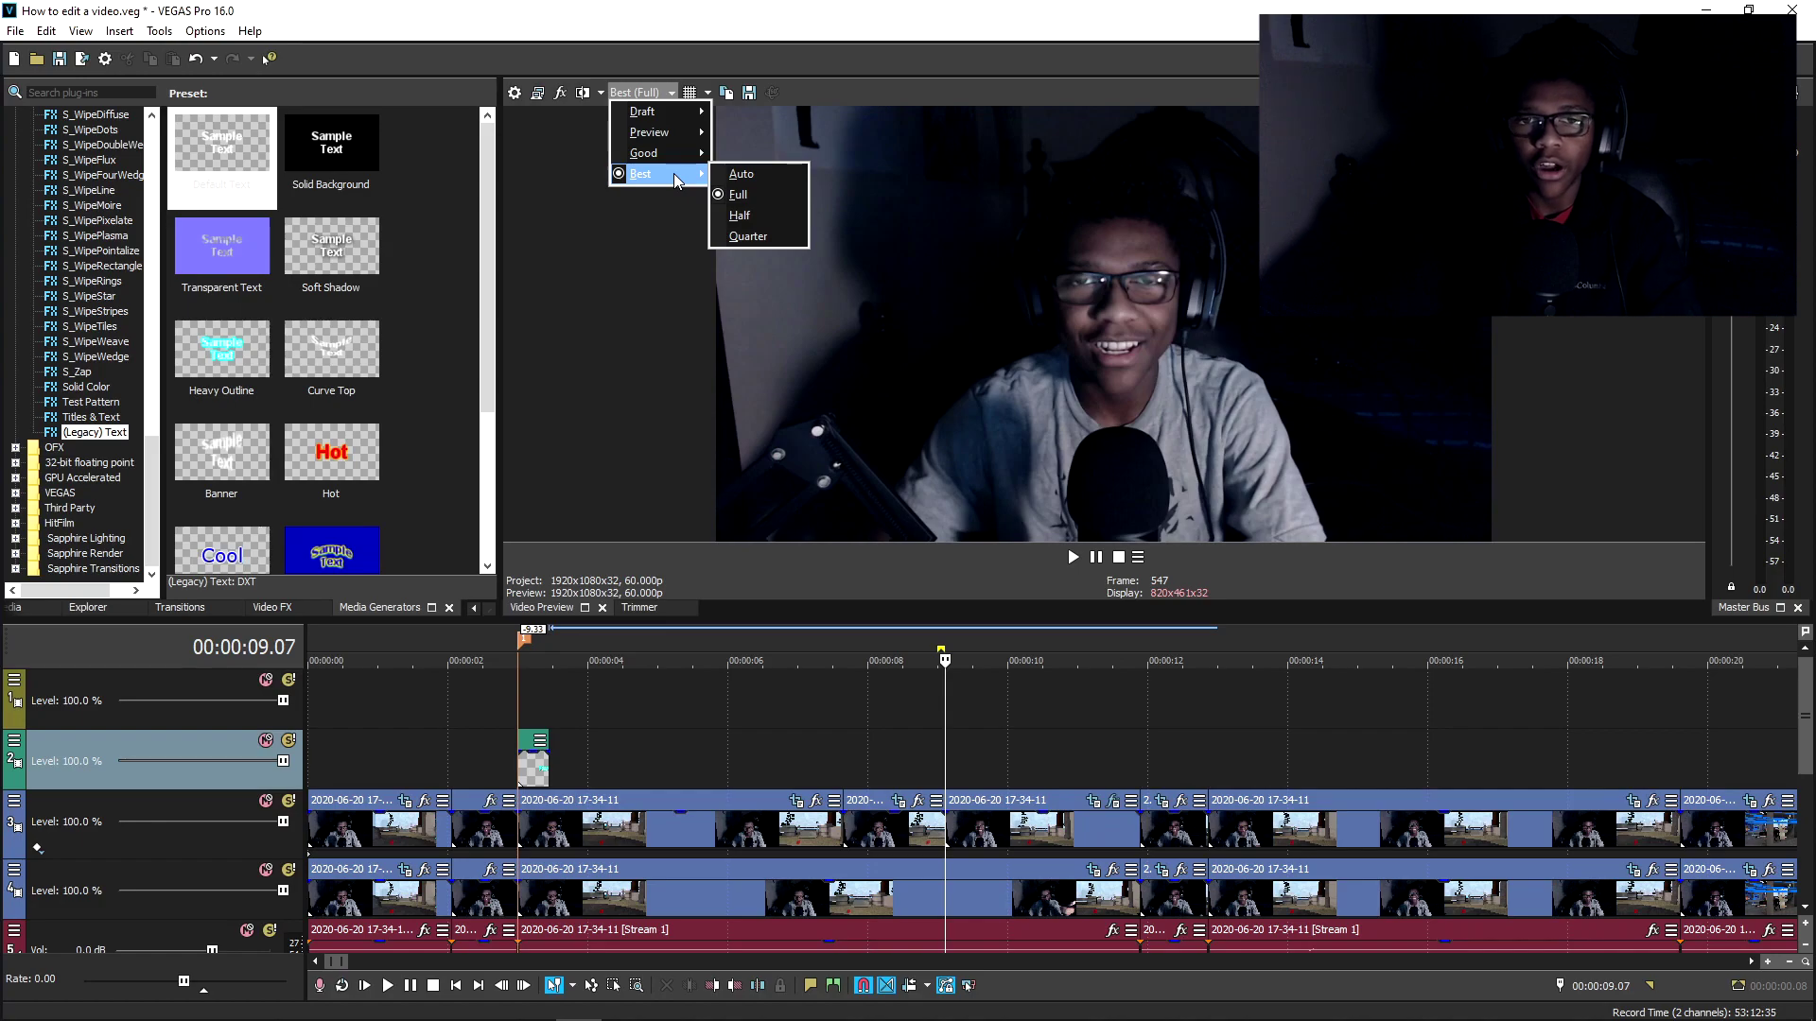
pyautogui.click(763, 174)
# Step: Play the timeline from 00:00:09.07 to check the shaking webcam section and the return to the gameplay, stopping at 00:00:14.50
pyautogui.press('space')
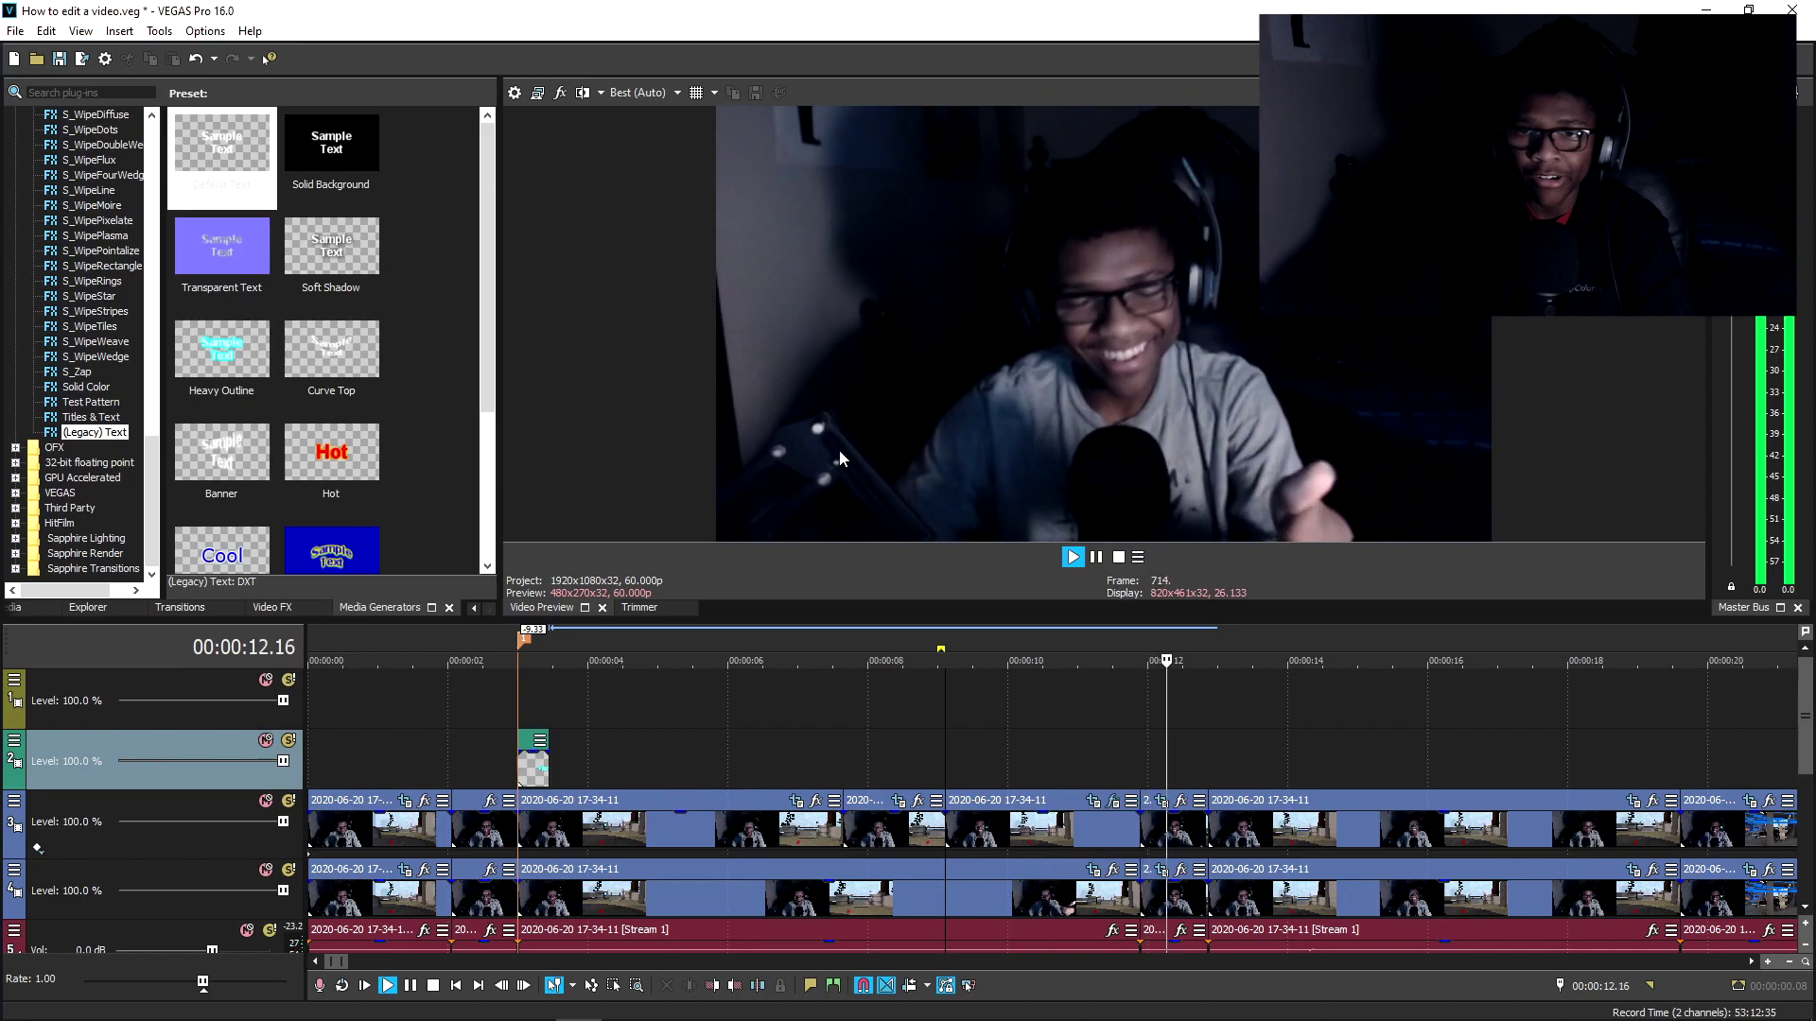
pyautogui.press('space')
pyautogui.click(1112, 800)
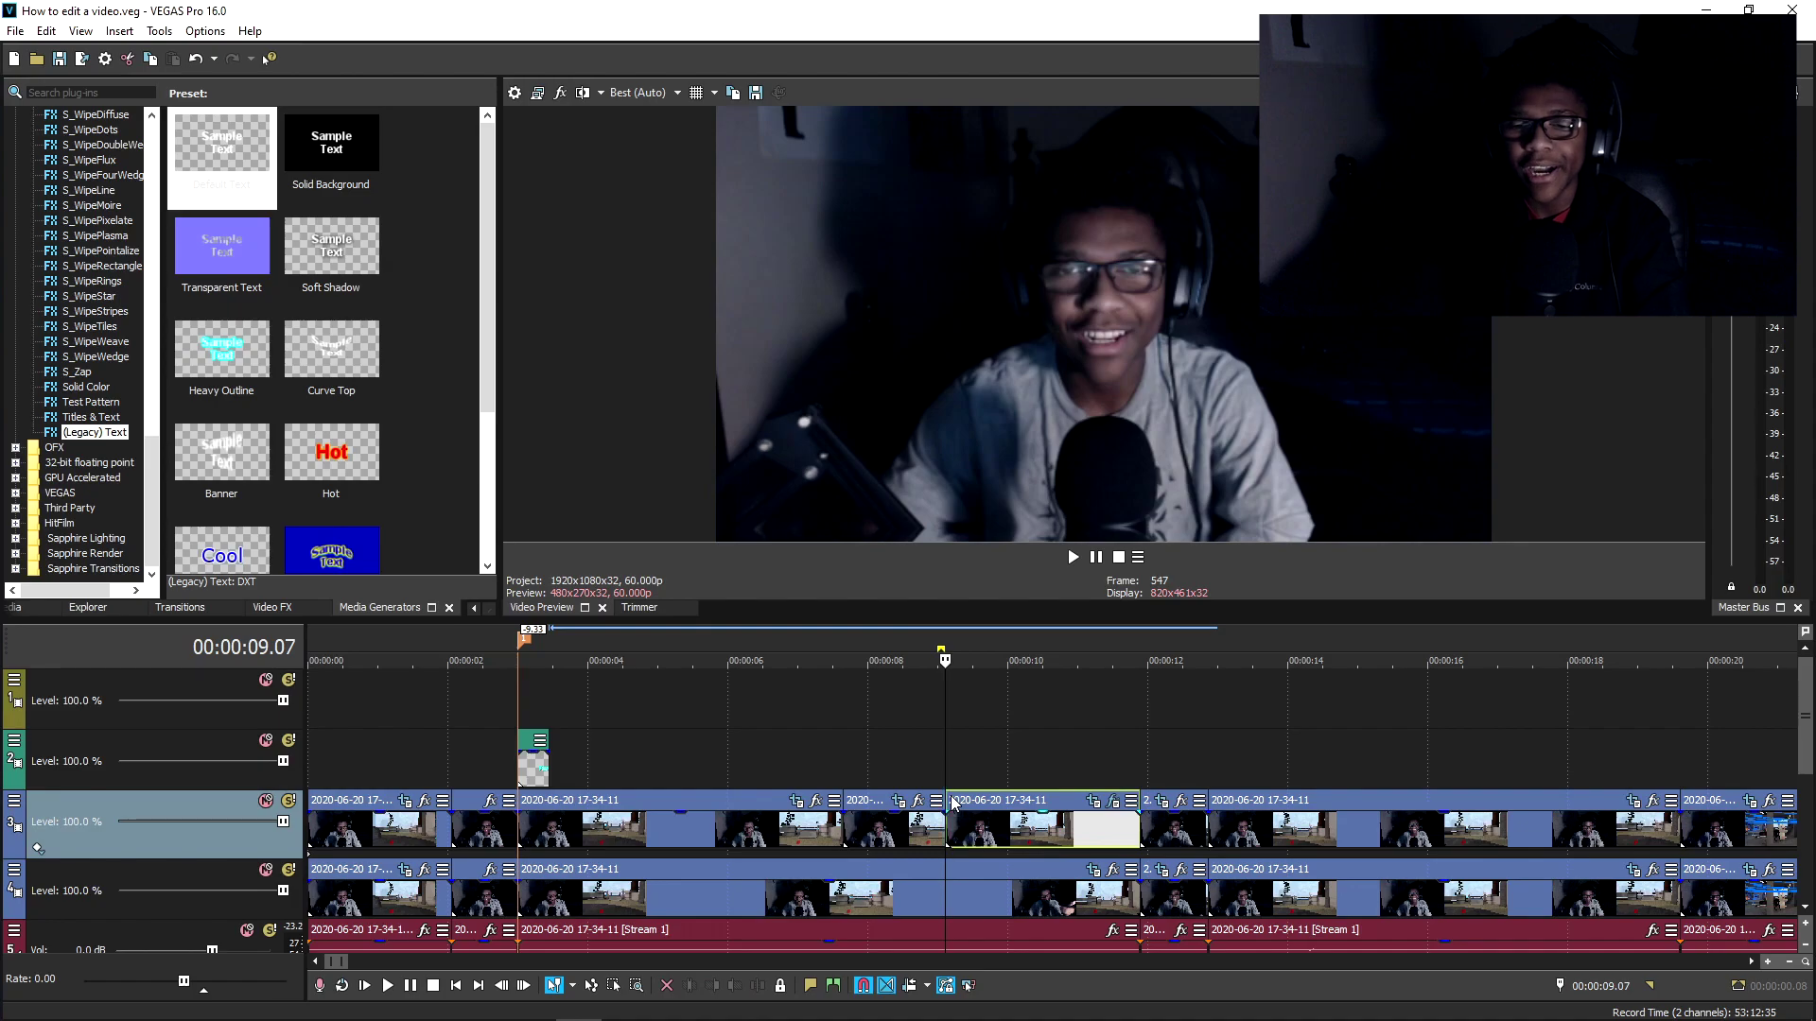
pyautogui.click(945, 757)
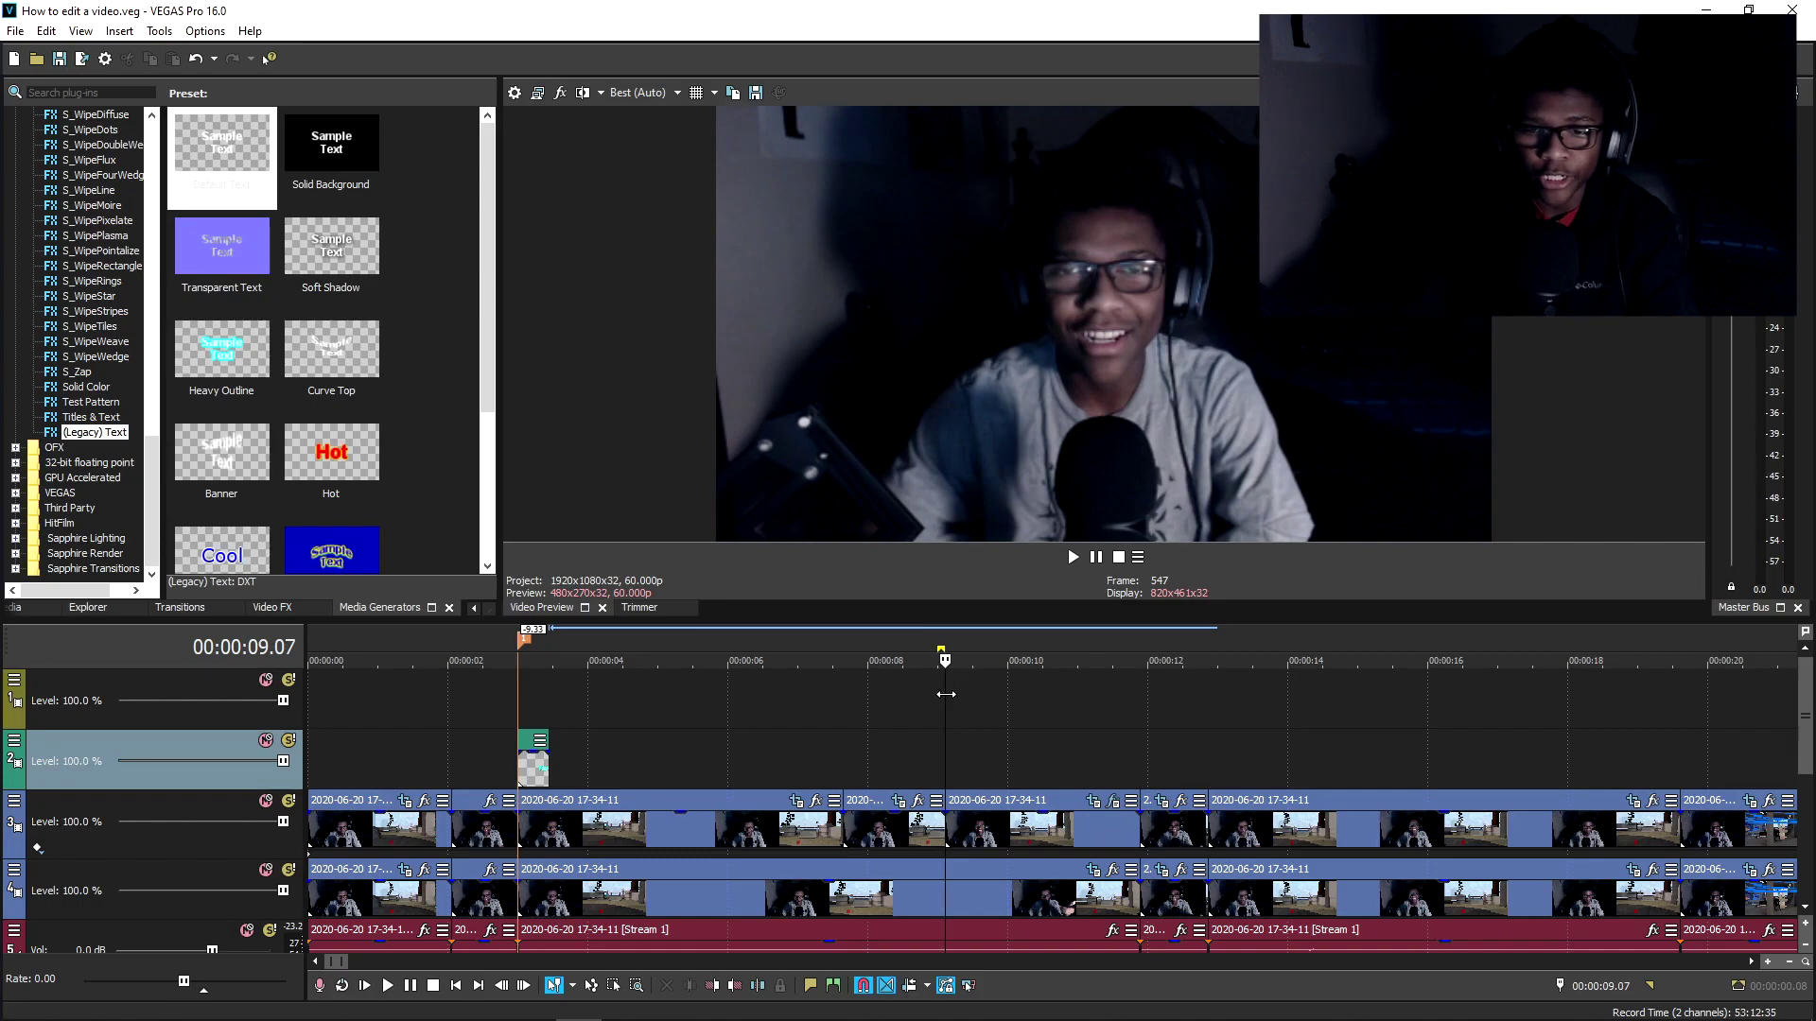
pyautogui.press('space')
pyautogui.press('space')
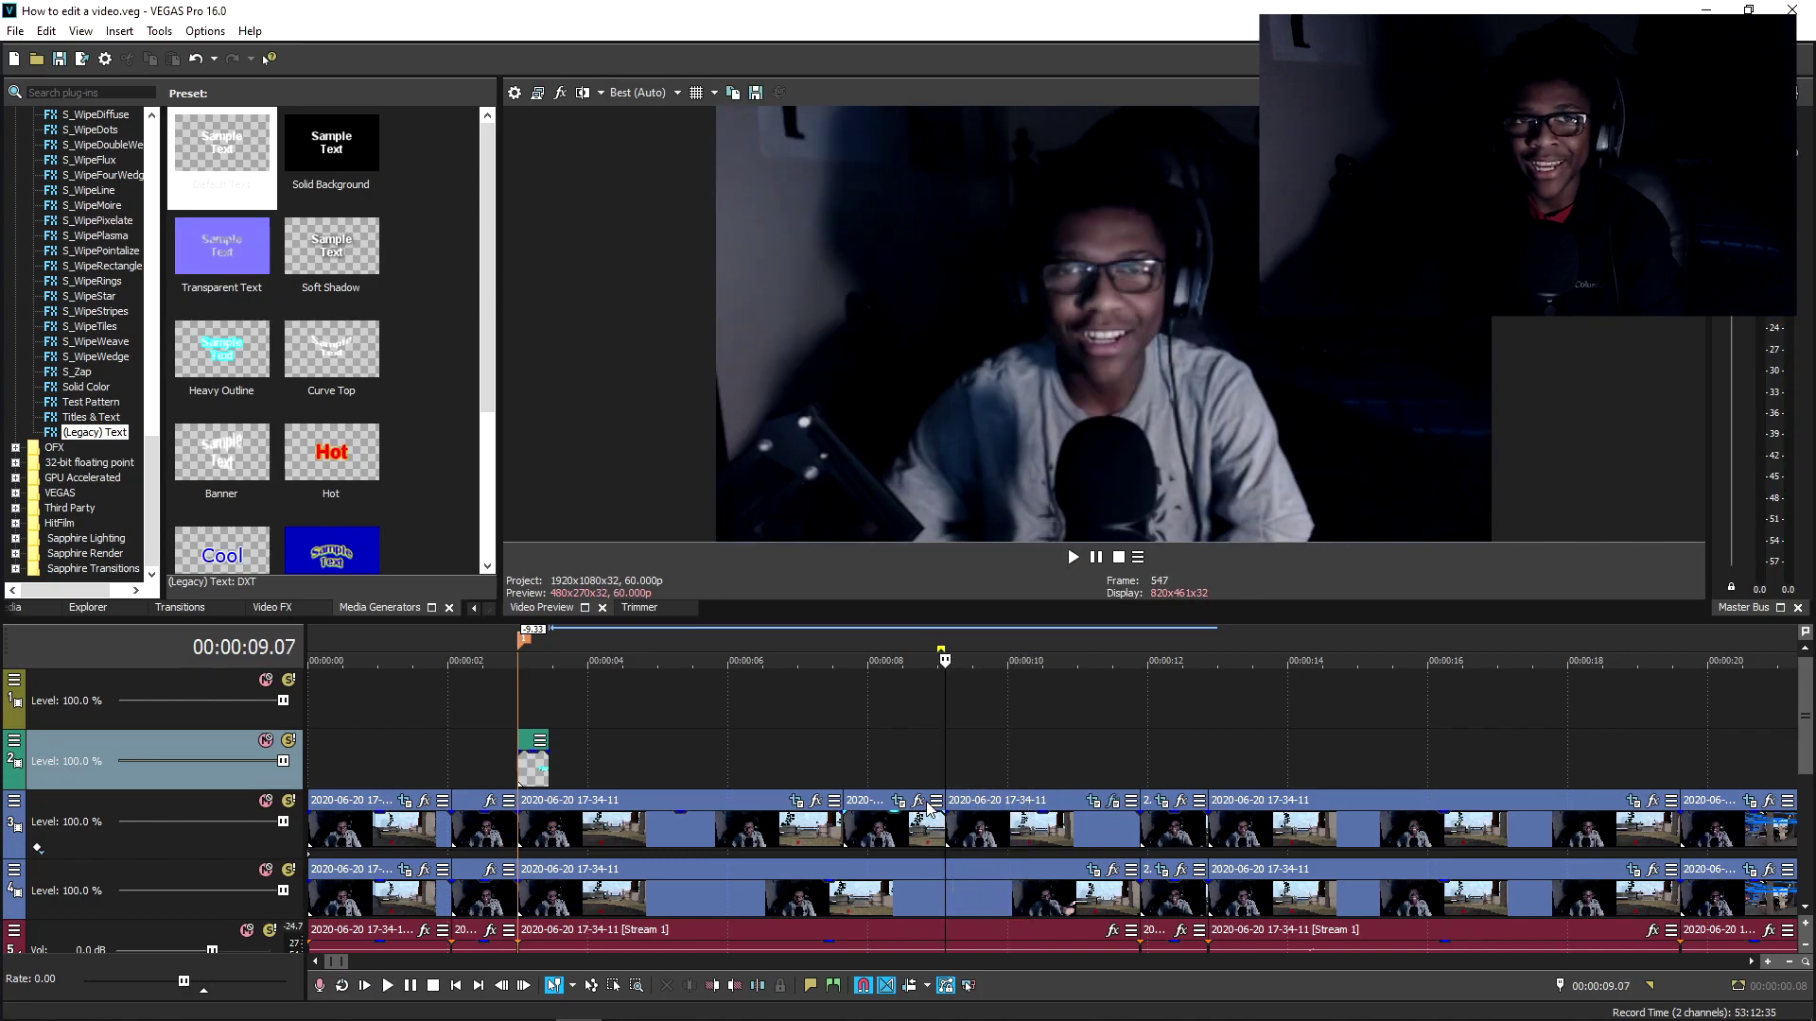
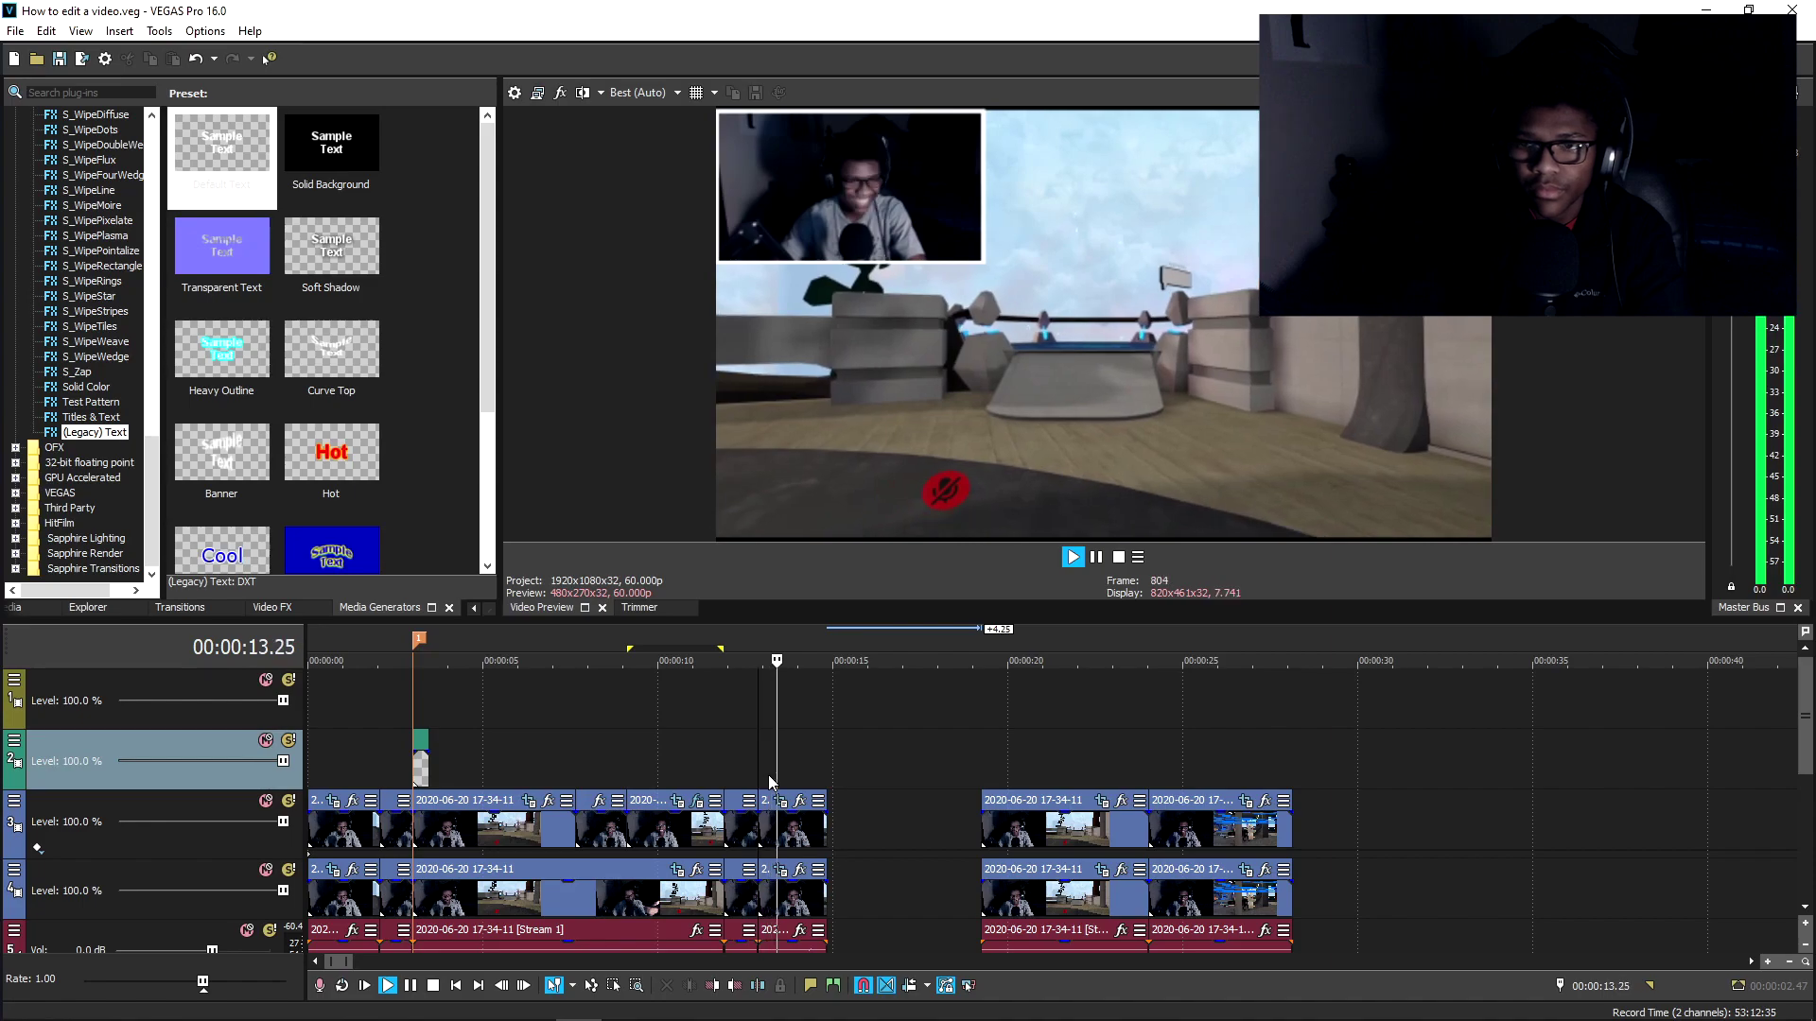
pyautogui.press('Return')
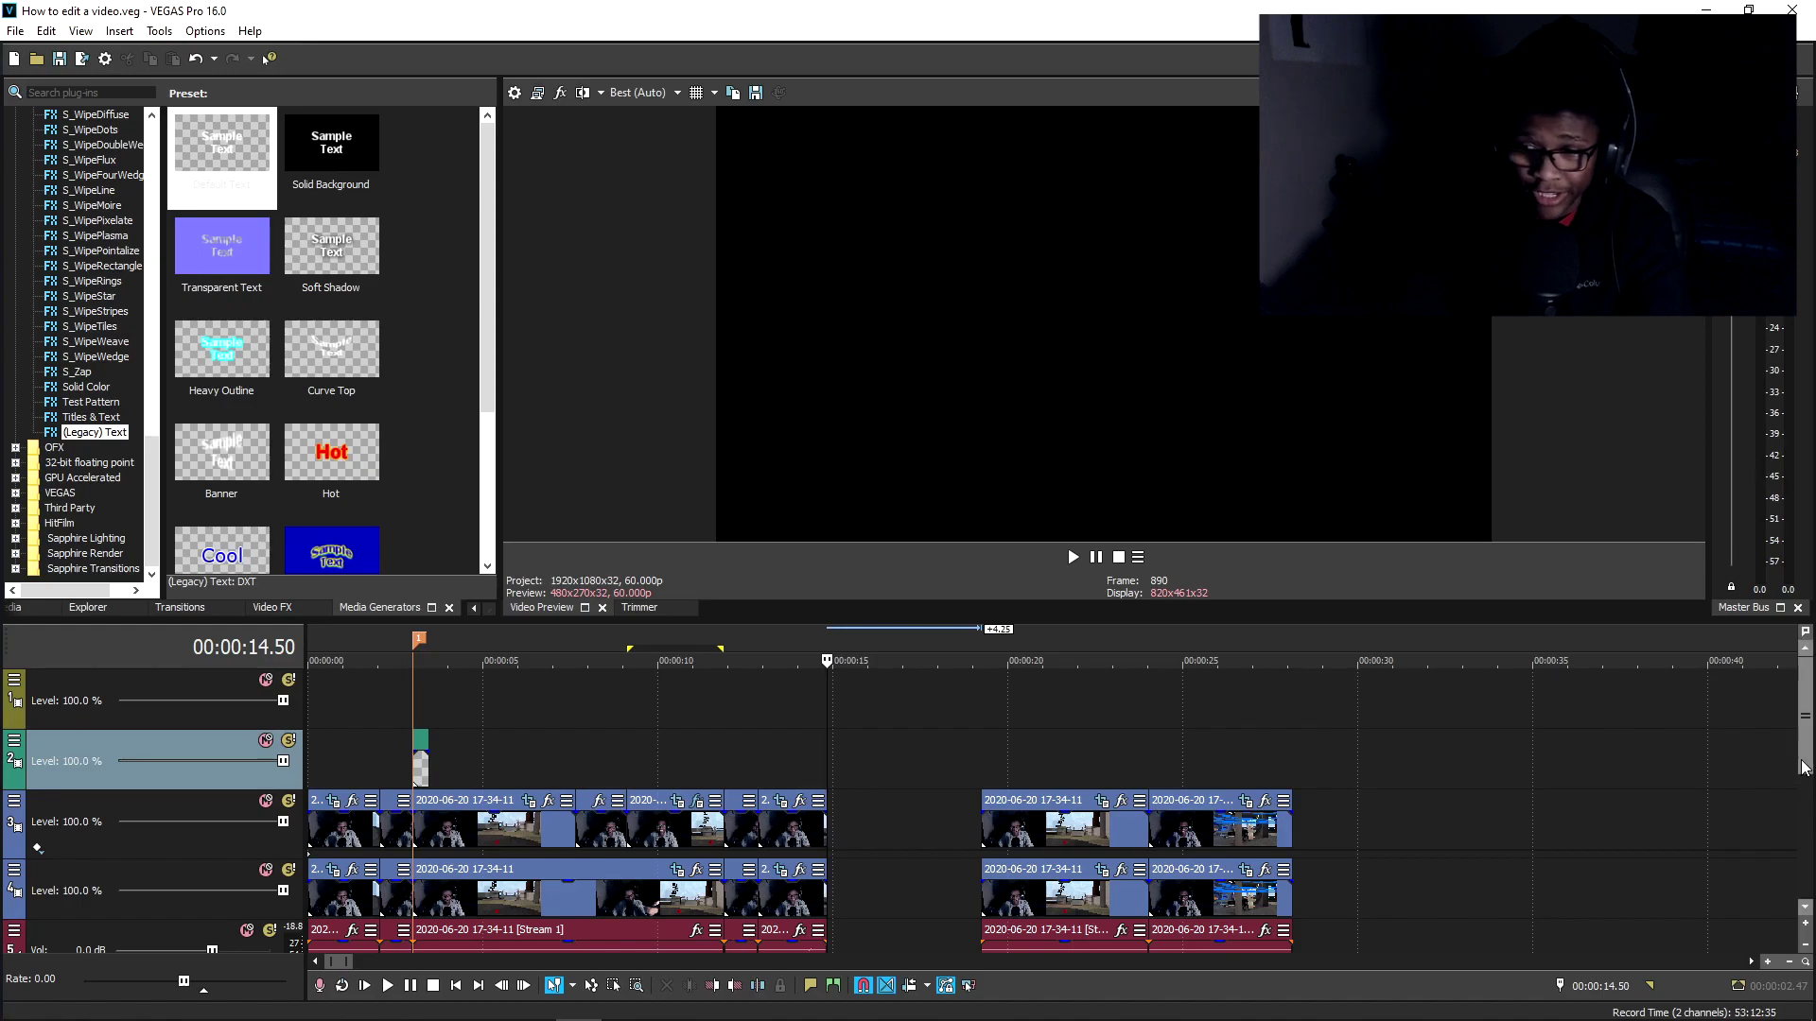
# Step: Split the music on track 7 at 00:00:14.50 and move its second part to the start of the next clip group
pyautogui.scroll(-2, 1806, 845)
pyautogui.scroll(-1, 1807, 845)
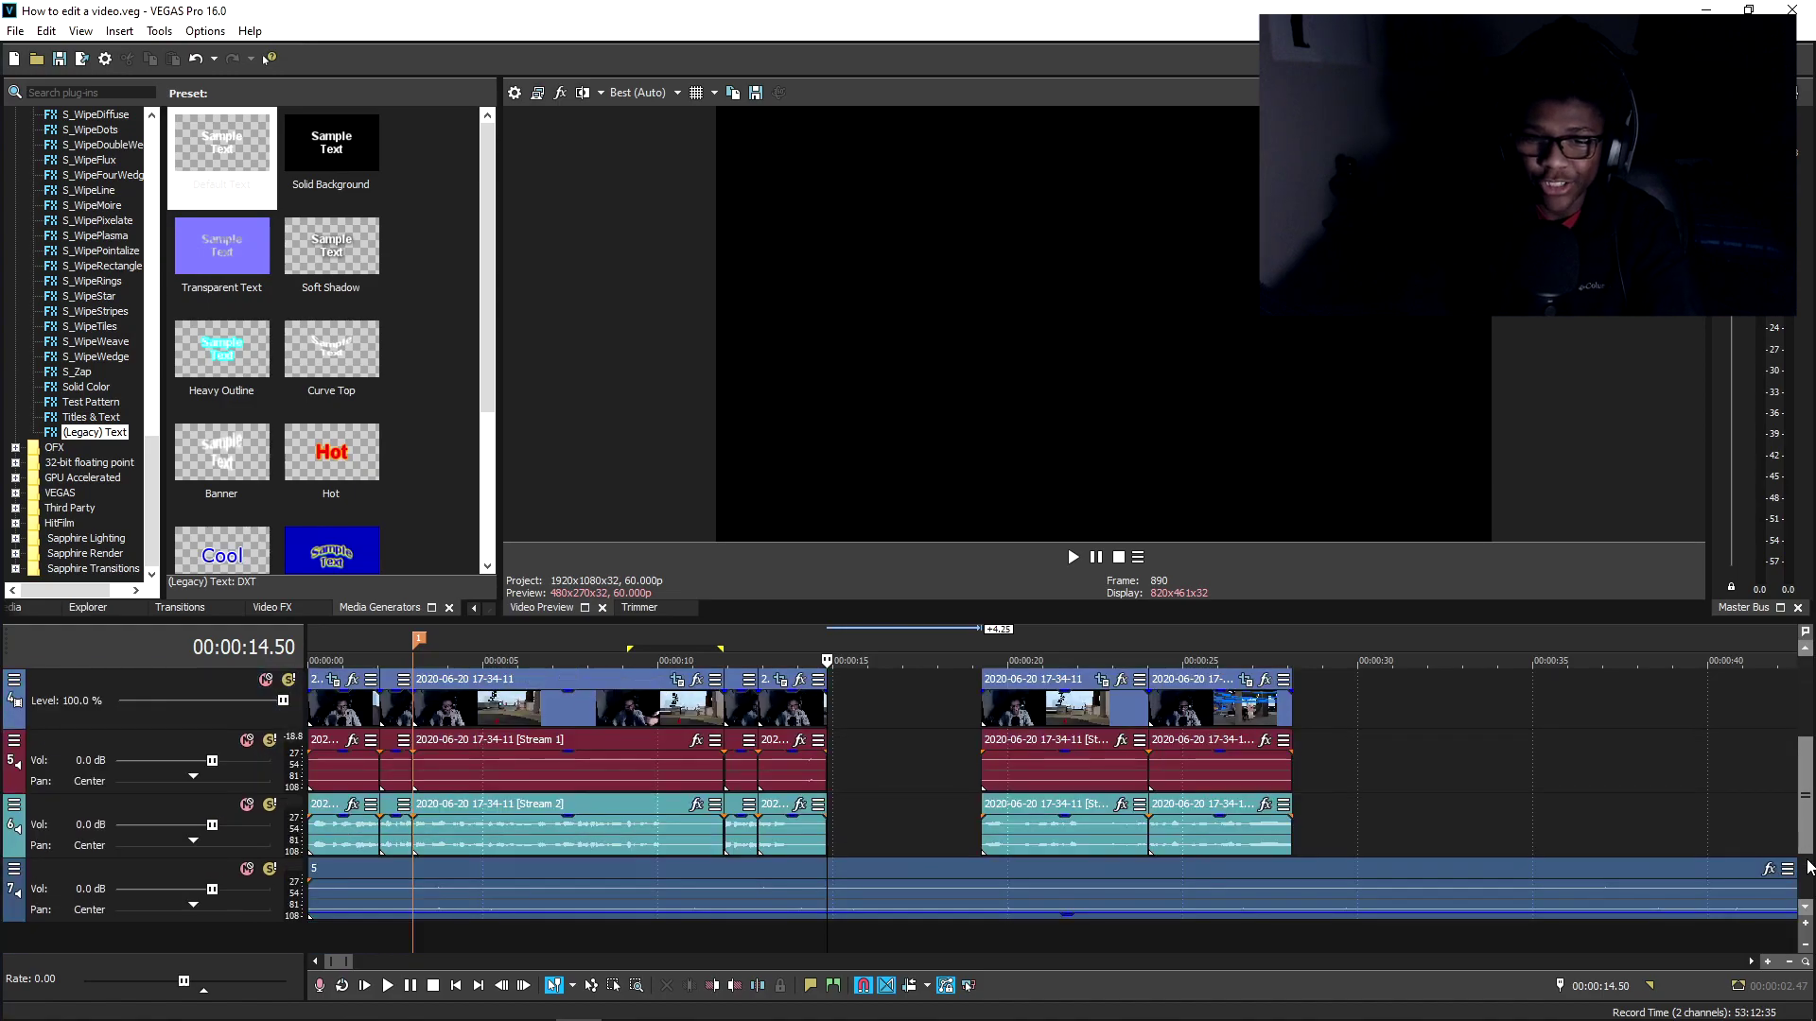
pyautogui.click(832, 875)
pyautogui.press('s')
pyautogui.moveTo(843, 870); pyautogui.dragTo(995, 863)
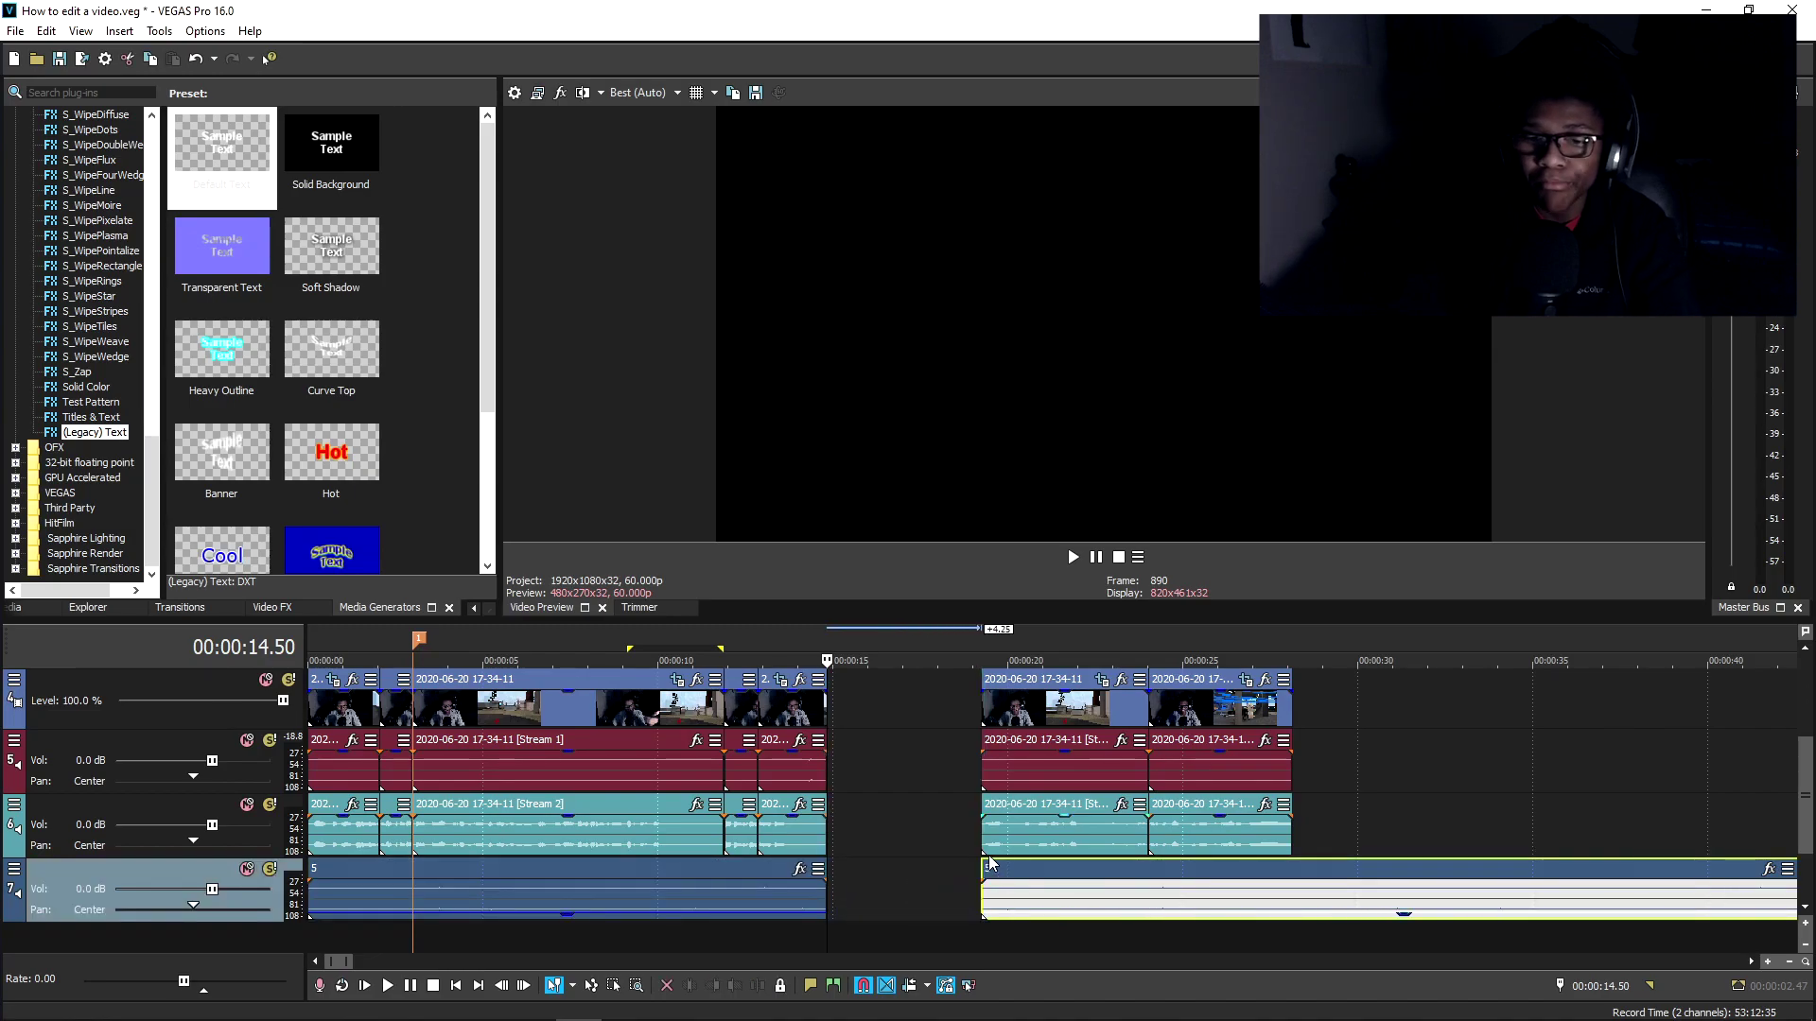
pyautogui.click(838, 914)
# Step: Insert the "What _ What The..." video from the Memes folder on tracks 4 and 5 at 00:00:14.50
pyautogui.scroll(1, 838, 913)
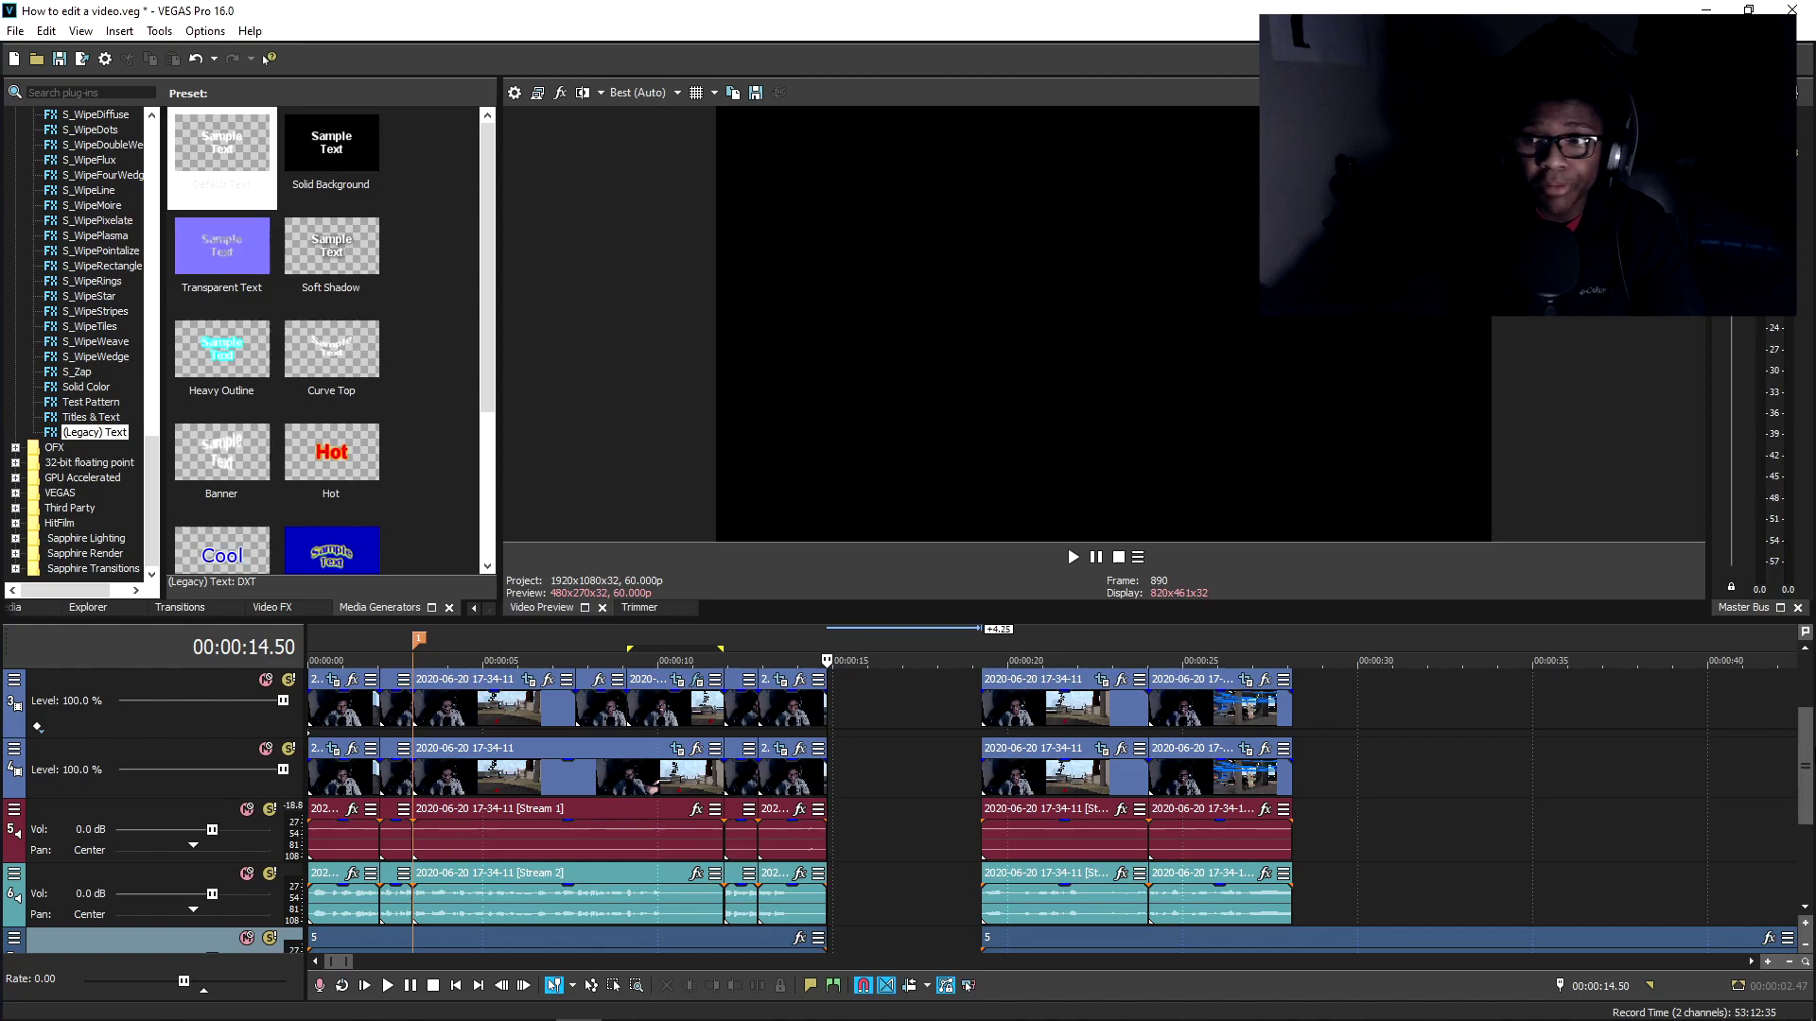
pyautogui.scroll(1, 1810, 745)
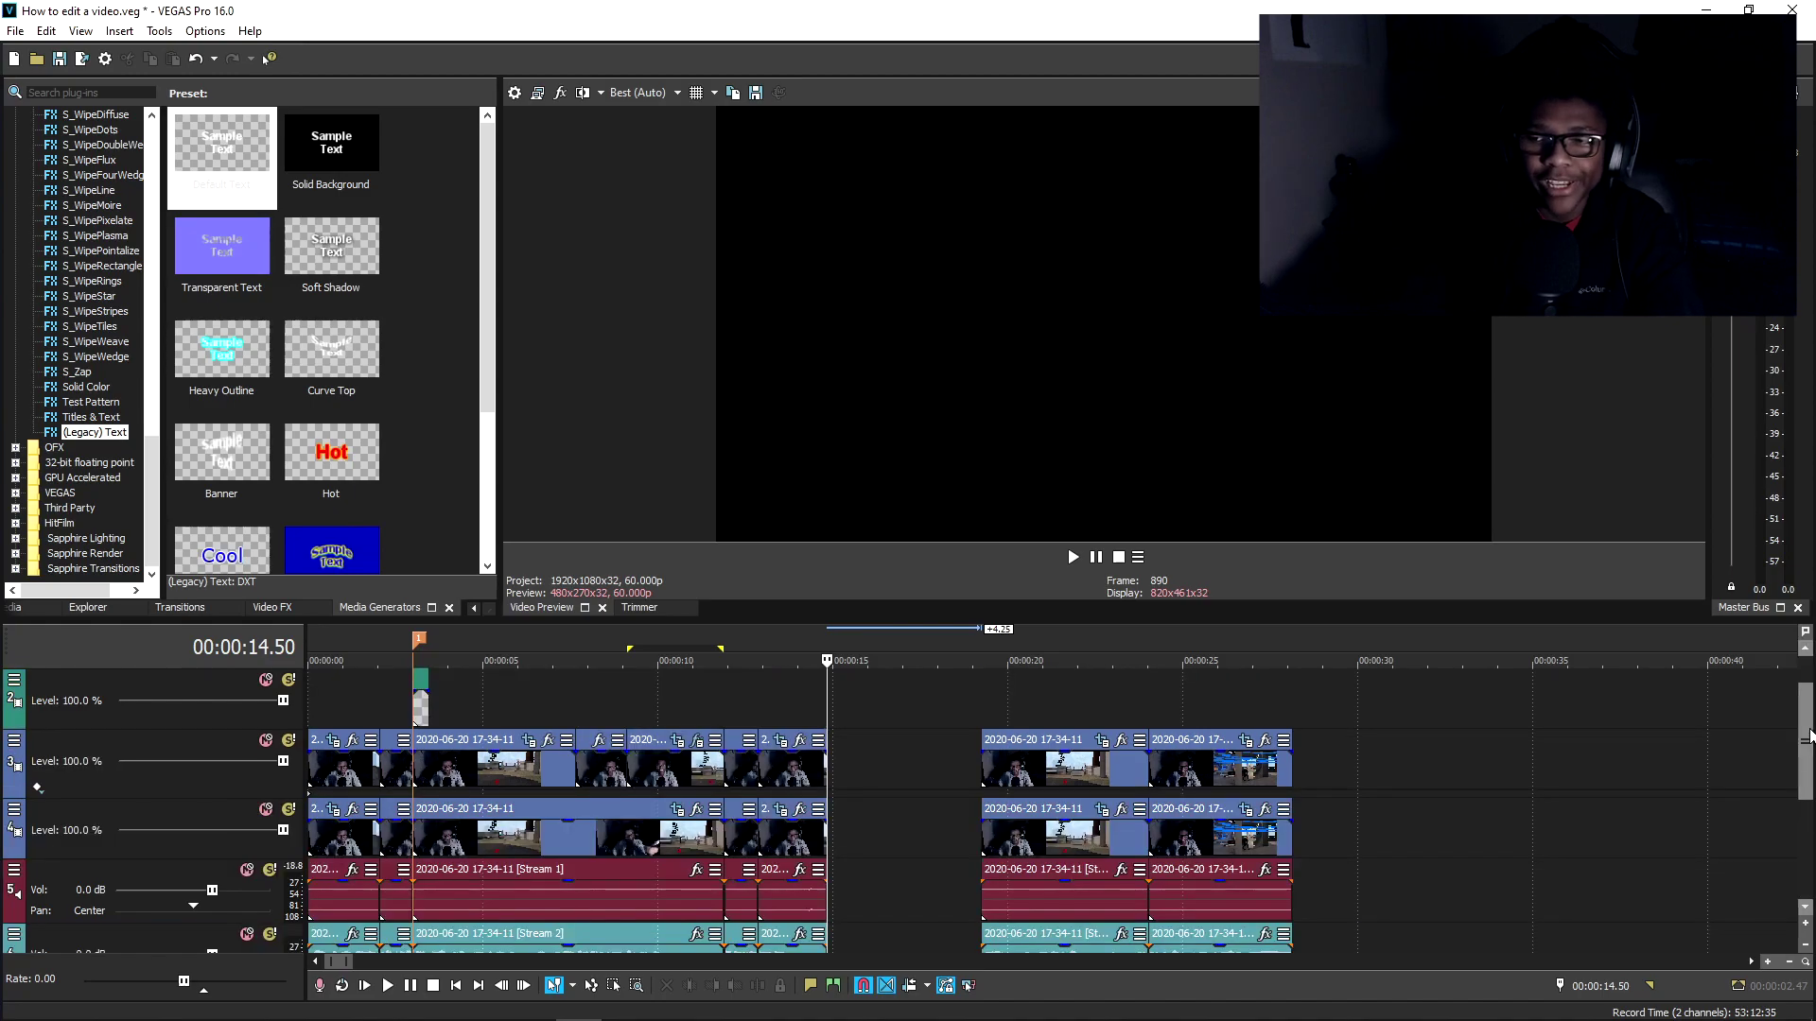
pyautogui.scroll(1, 1808, 741)
pyautogui.hotkey('alt', '1')
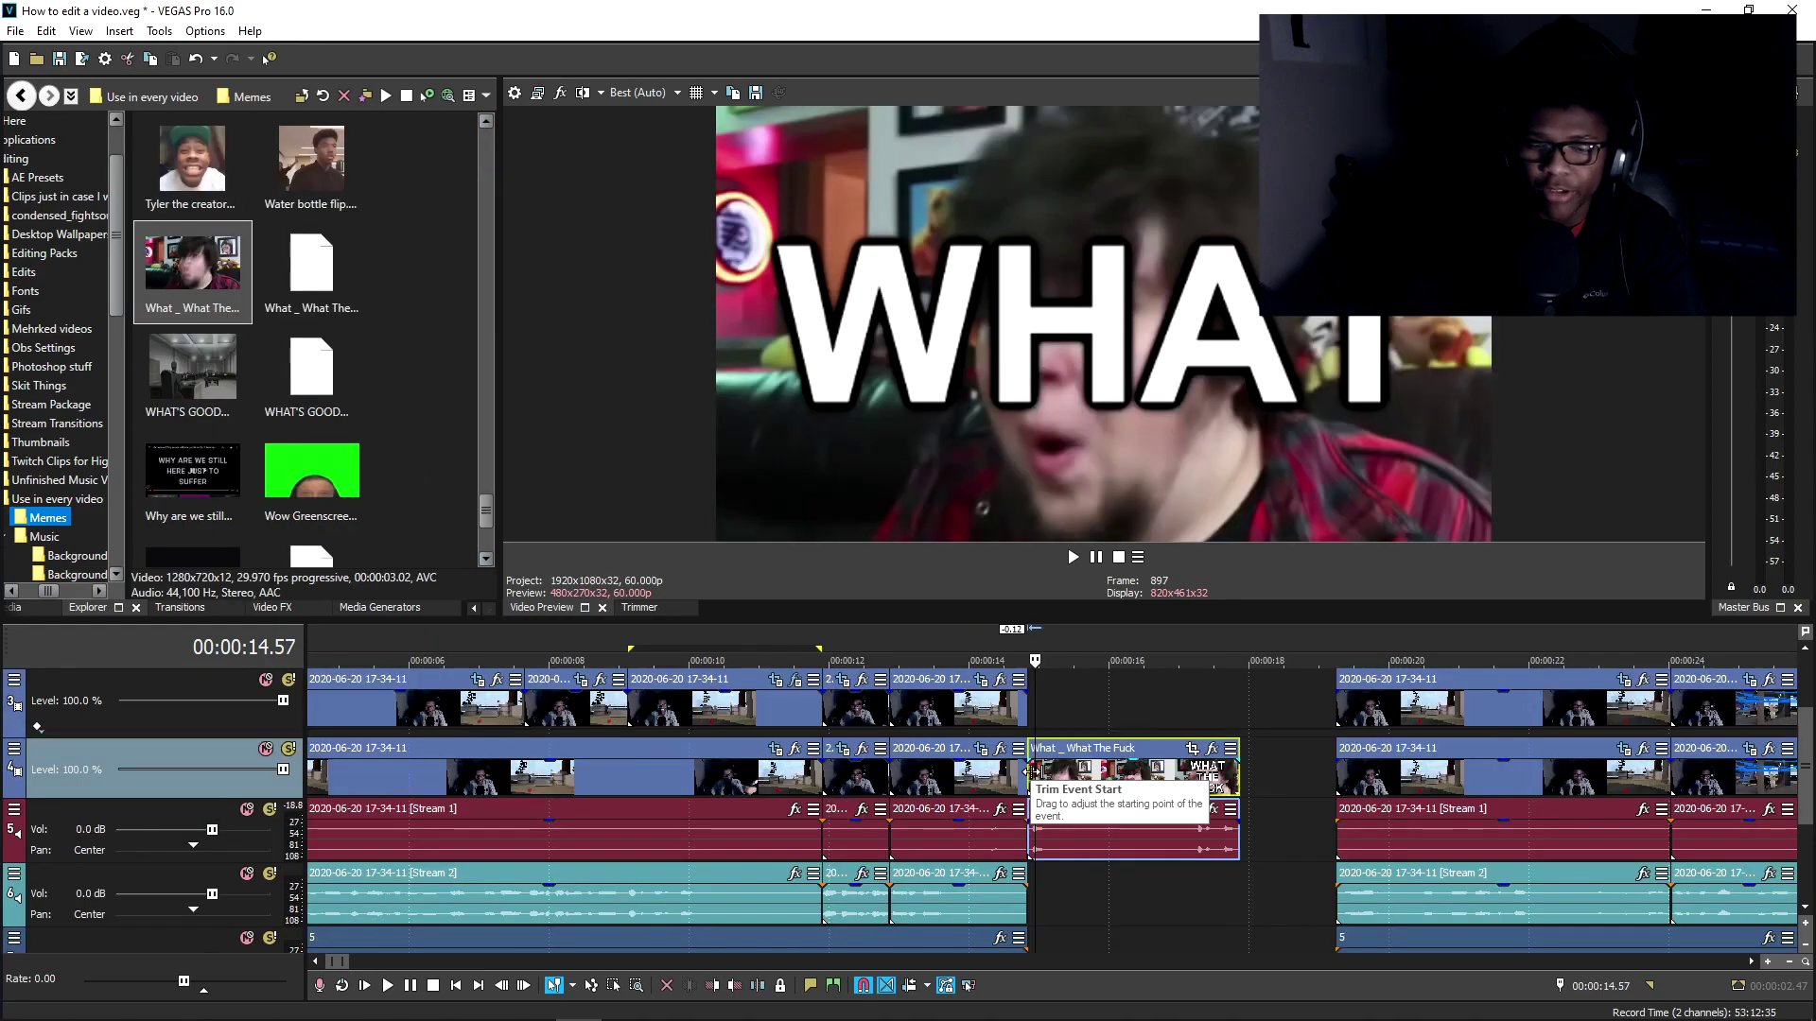
pyautogui.click(1030, 770)
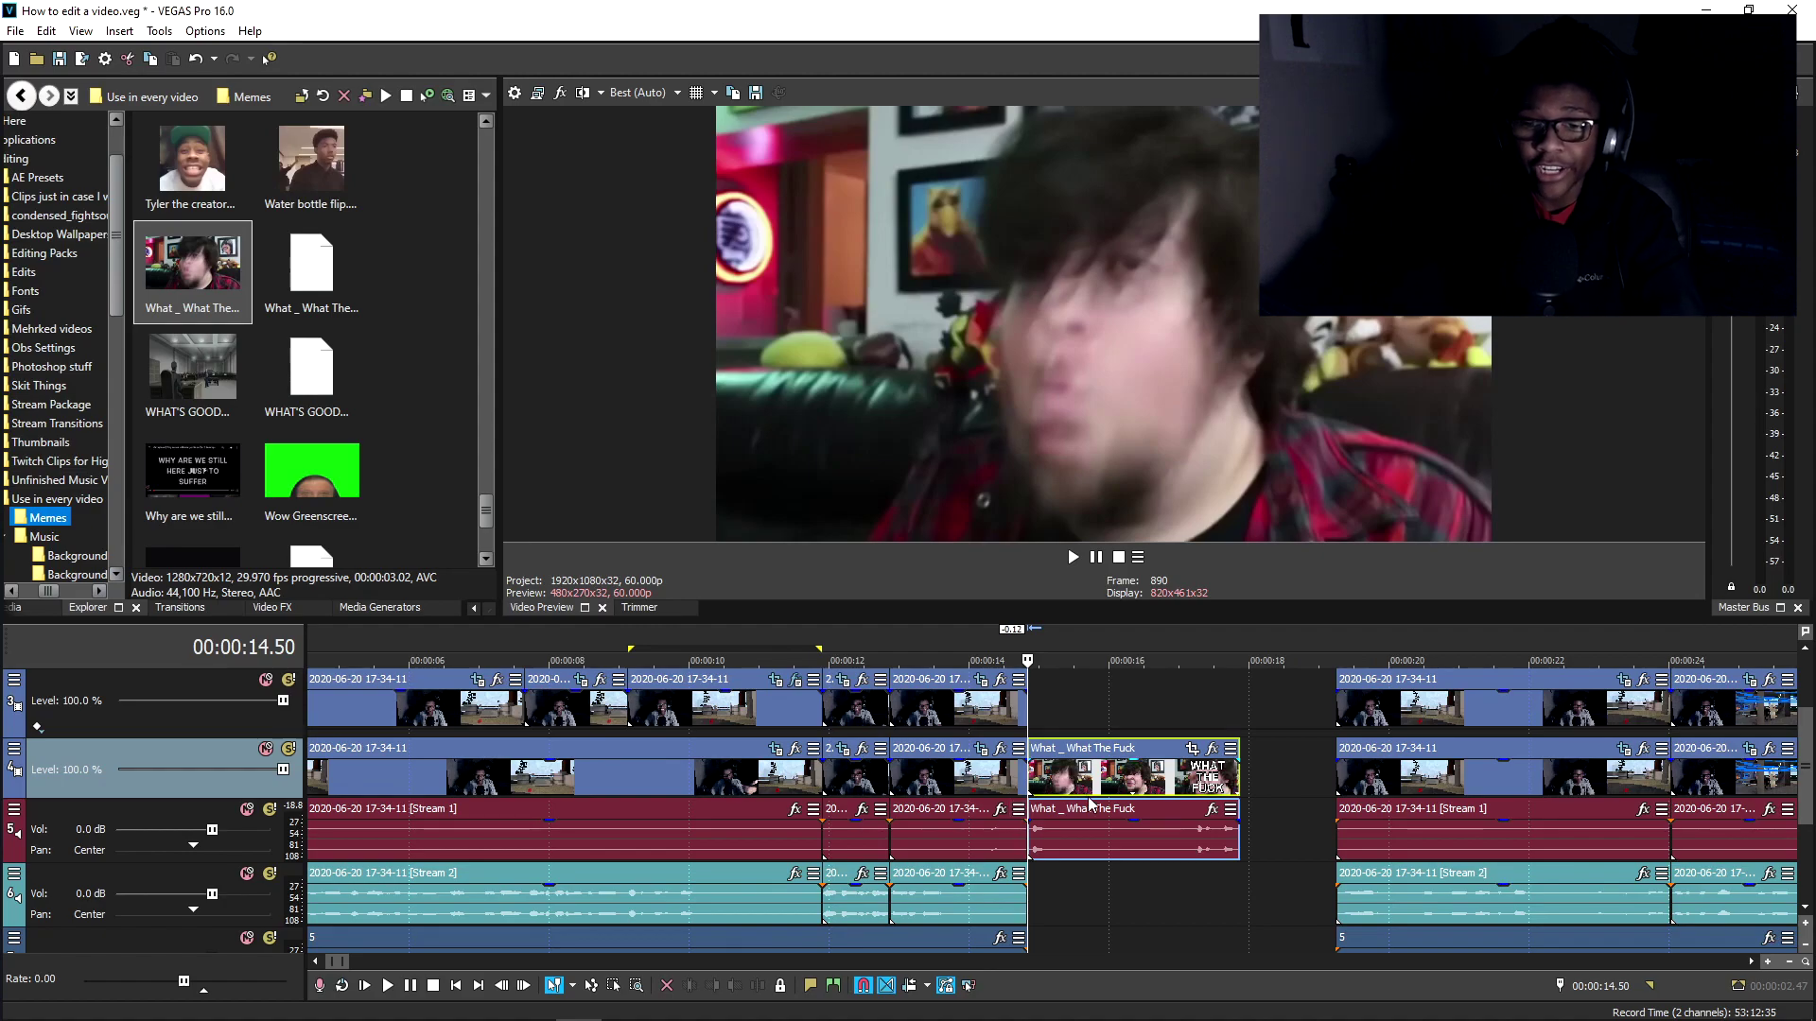
# Step: Disable resample in the video event properties of the meme clip
pyautogui.rightClick(1049, 774)
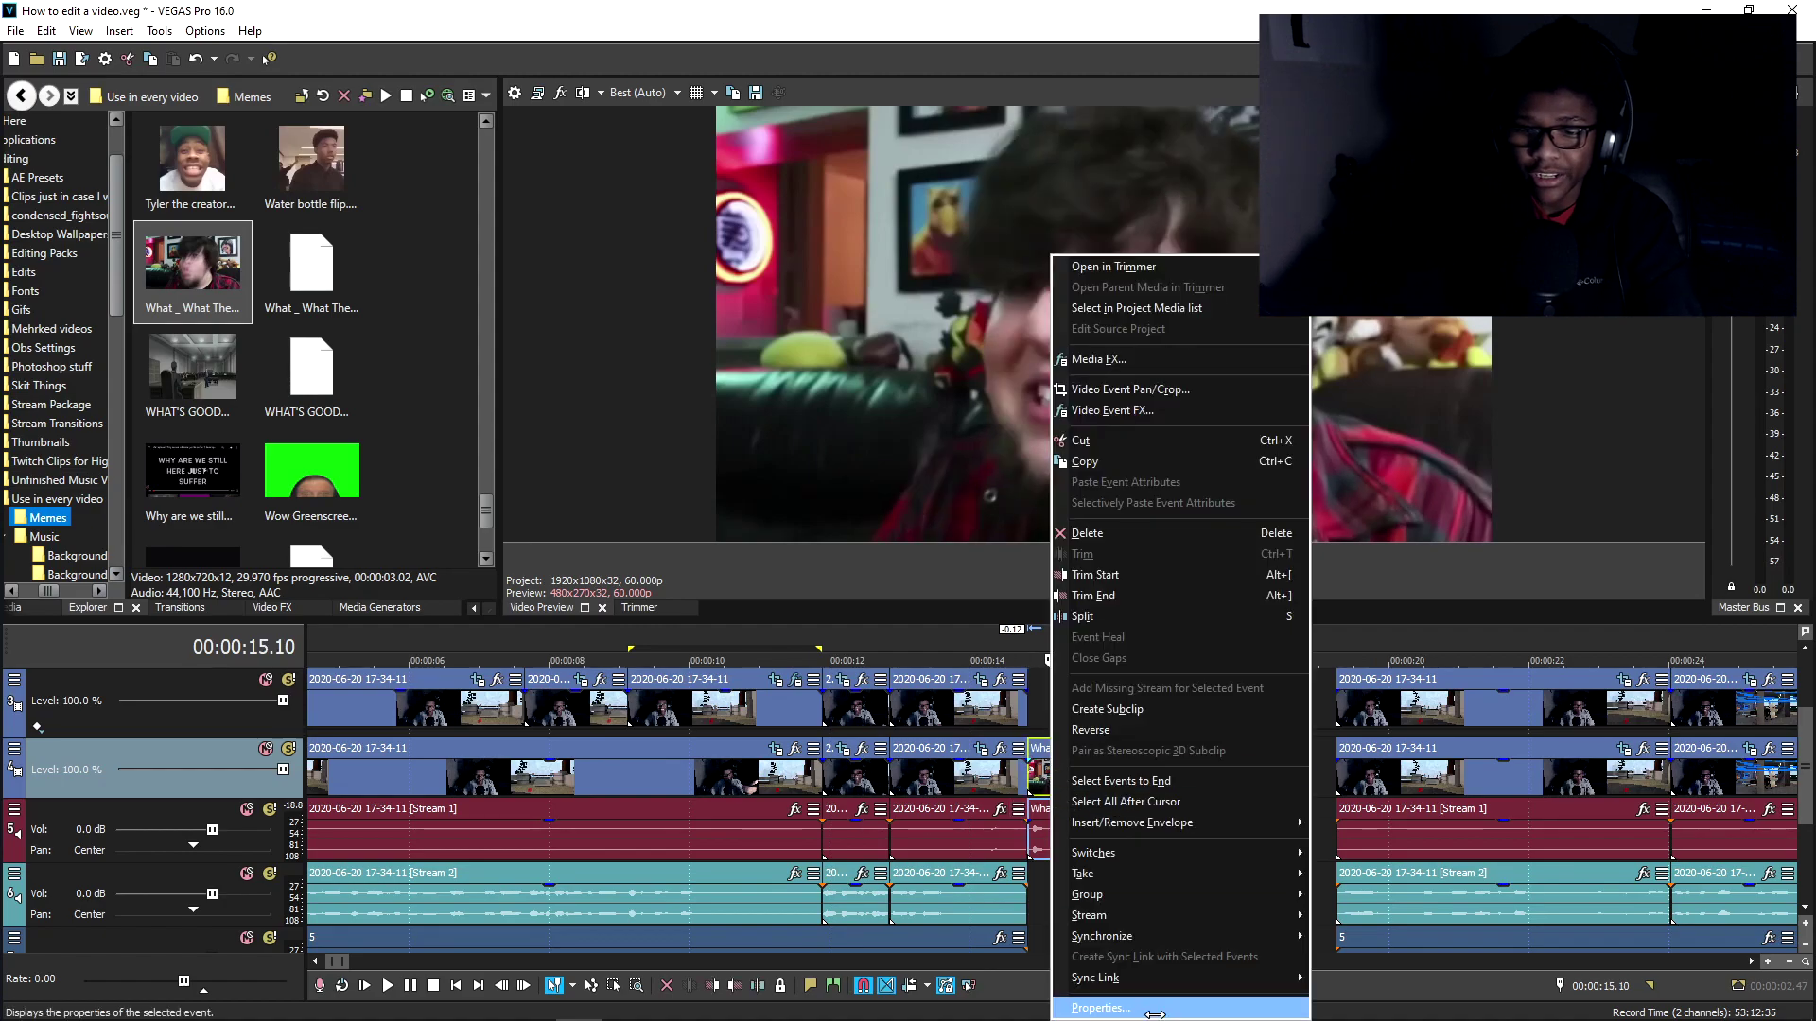
pyautogui.click(1154, 1010)
pyautogui.click(764, 405)
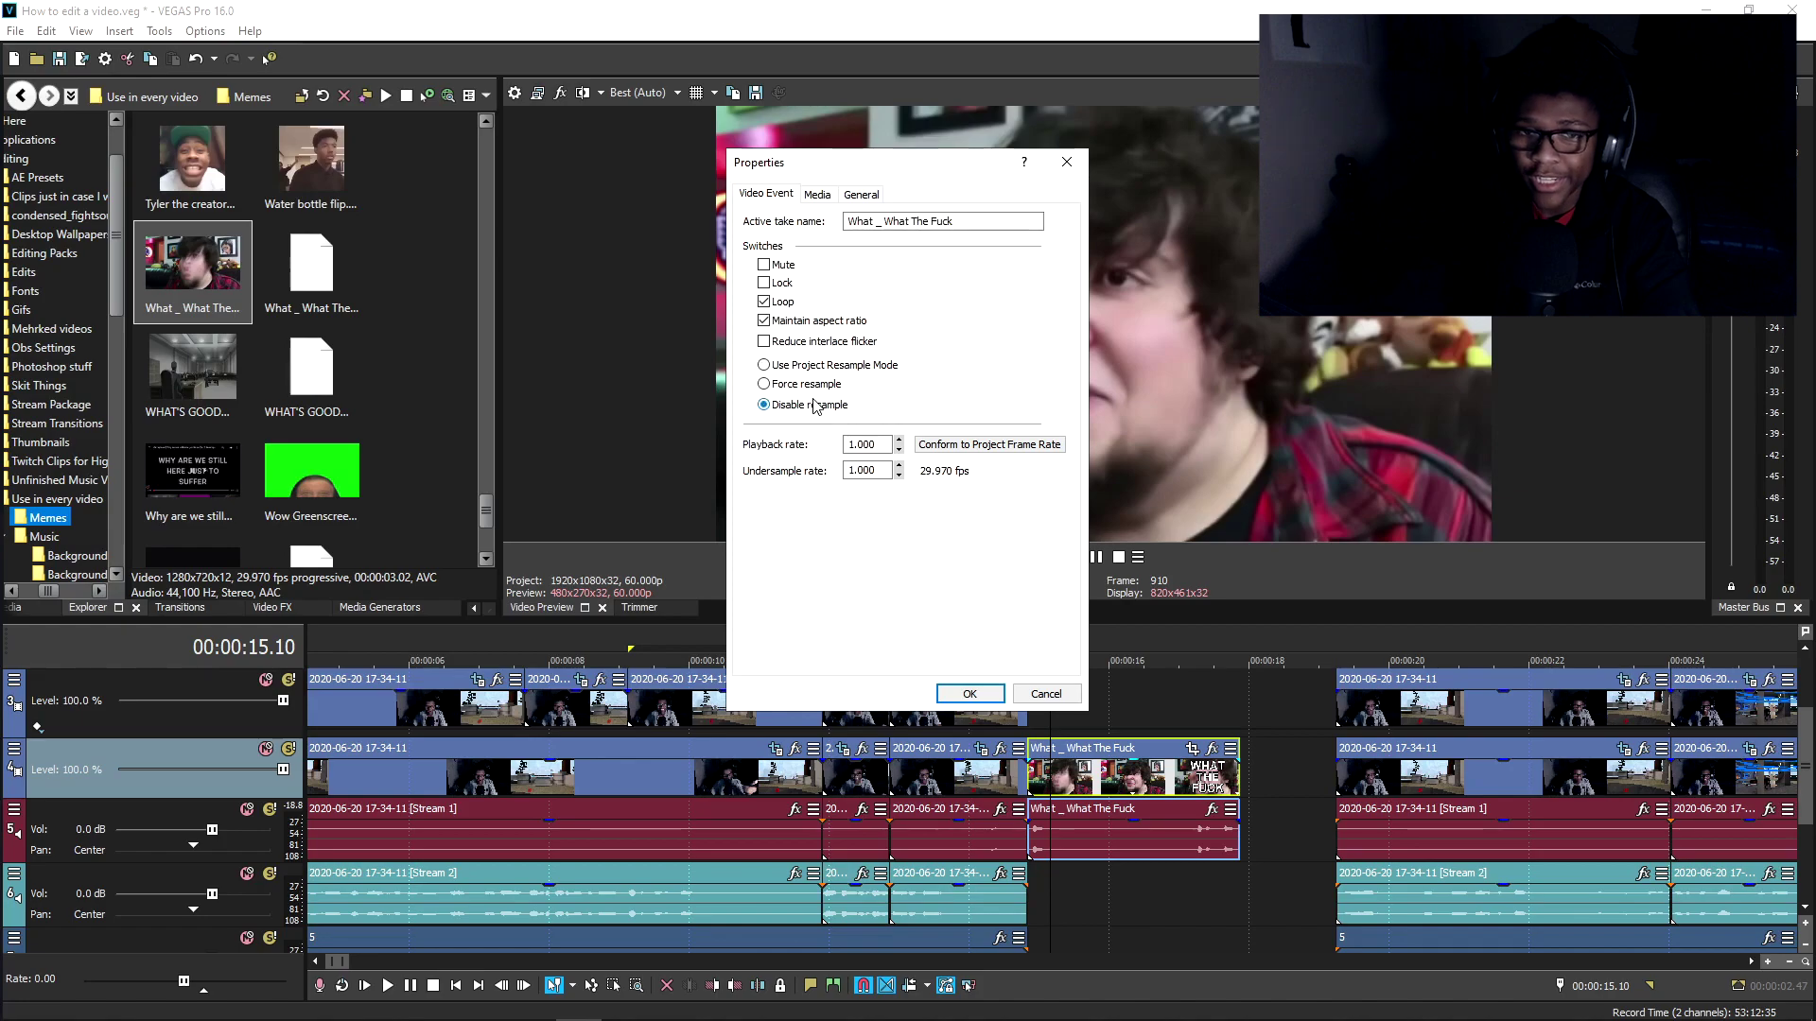
pyautogui.click(969, 691)
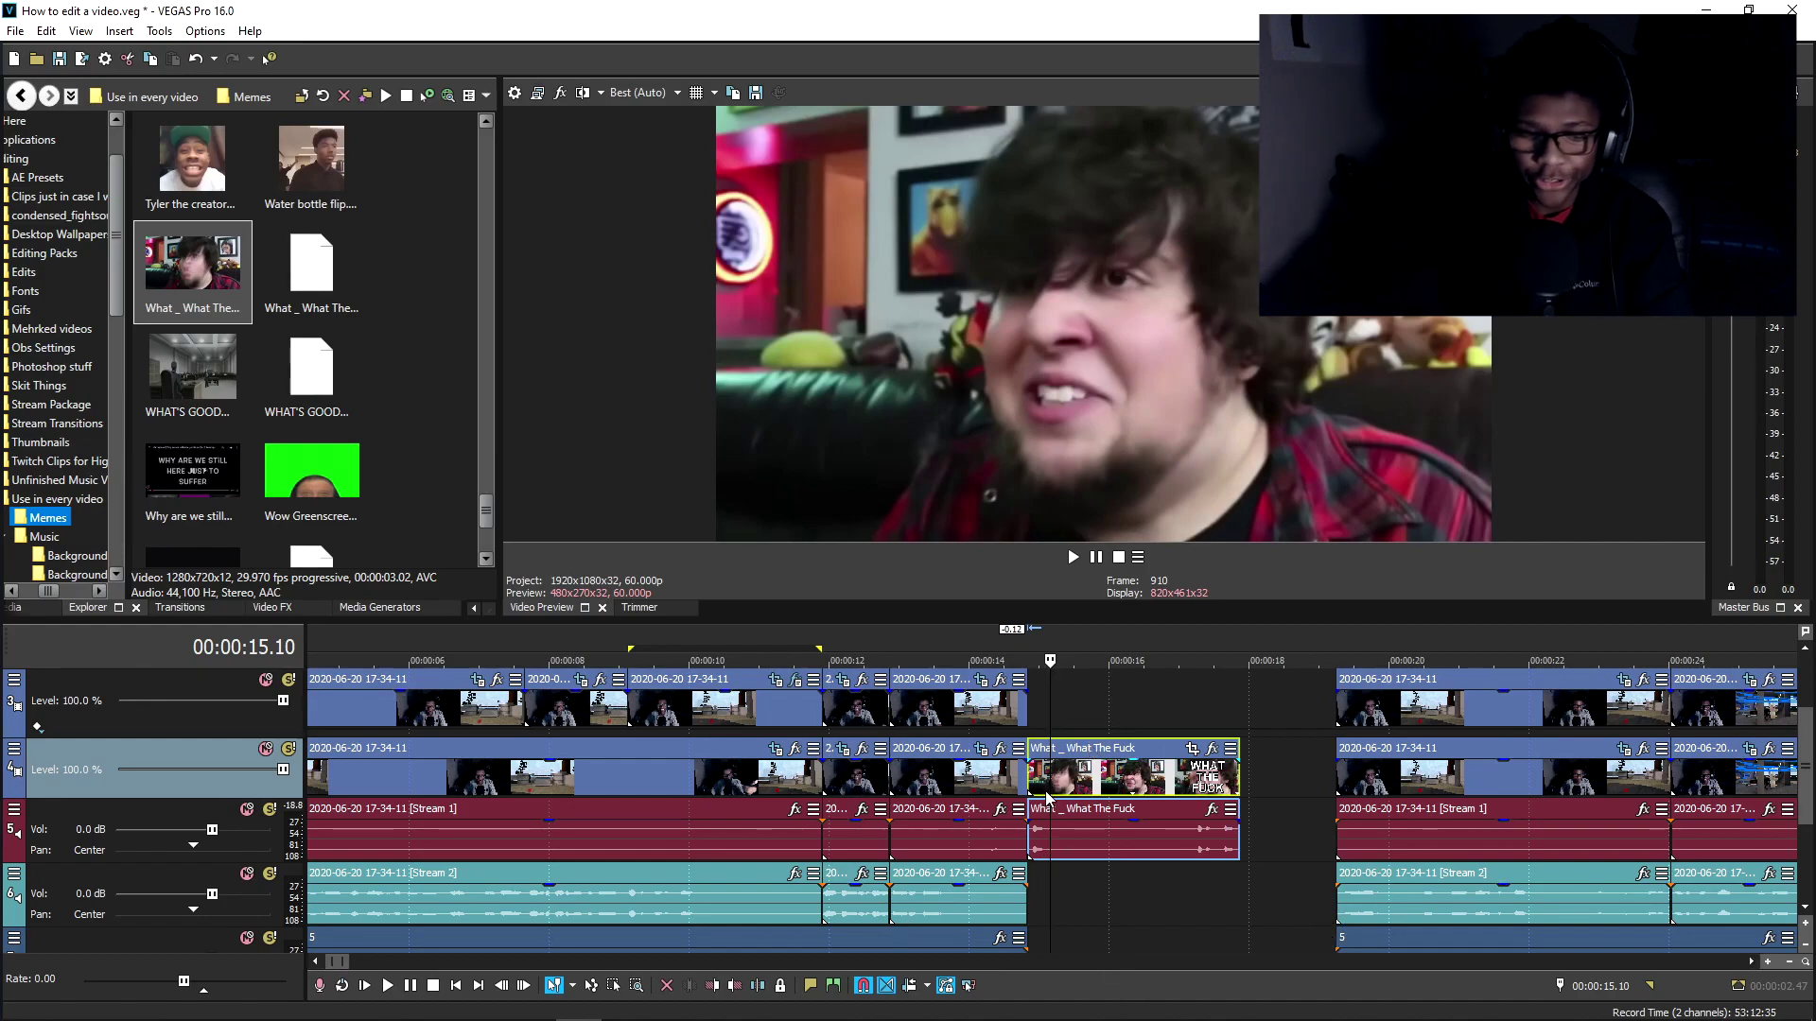
# Step: Trim the meme clip to about half a second and lower the volume of its audio event
pyautogui.hotkey('ctrl', 'z')
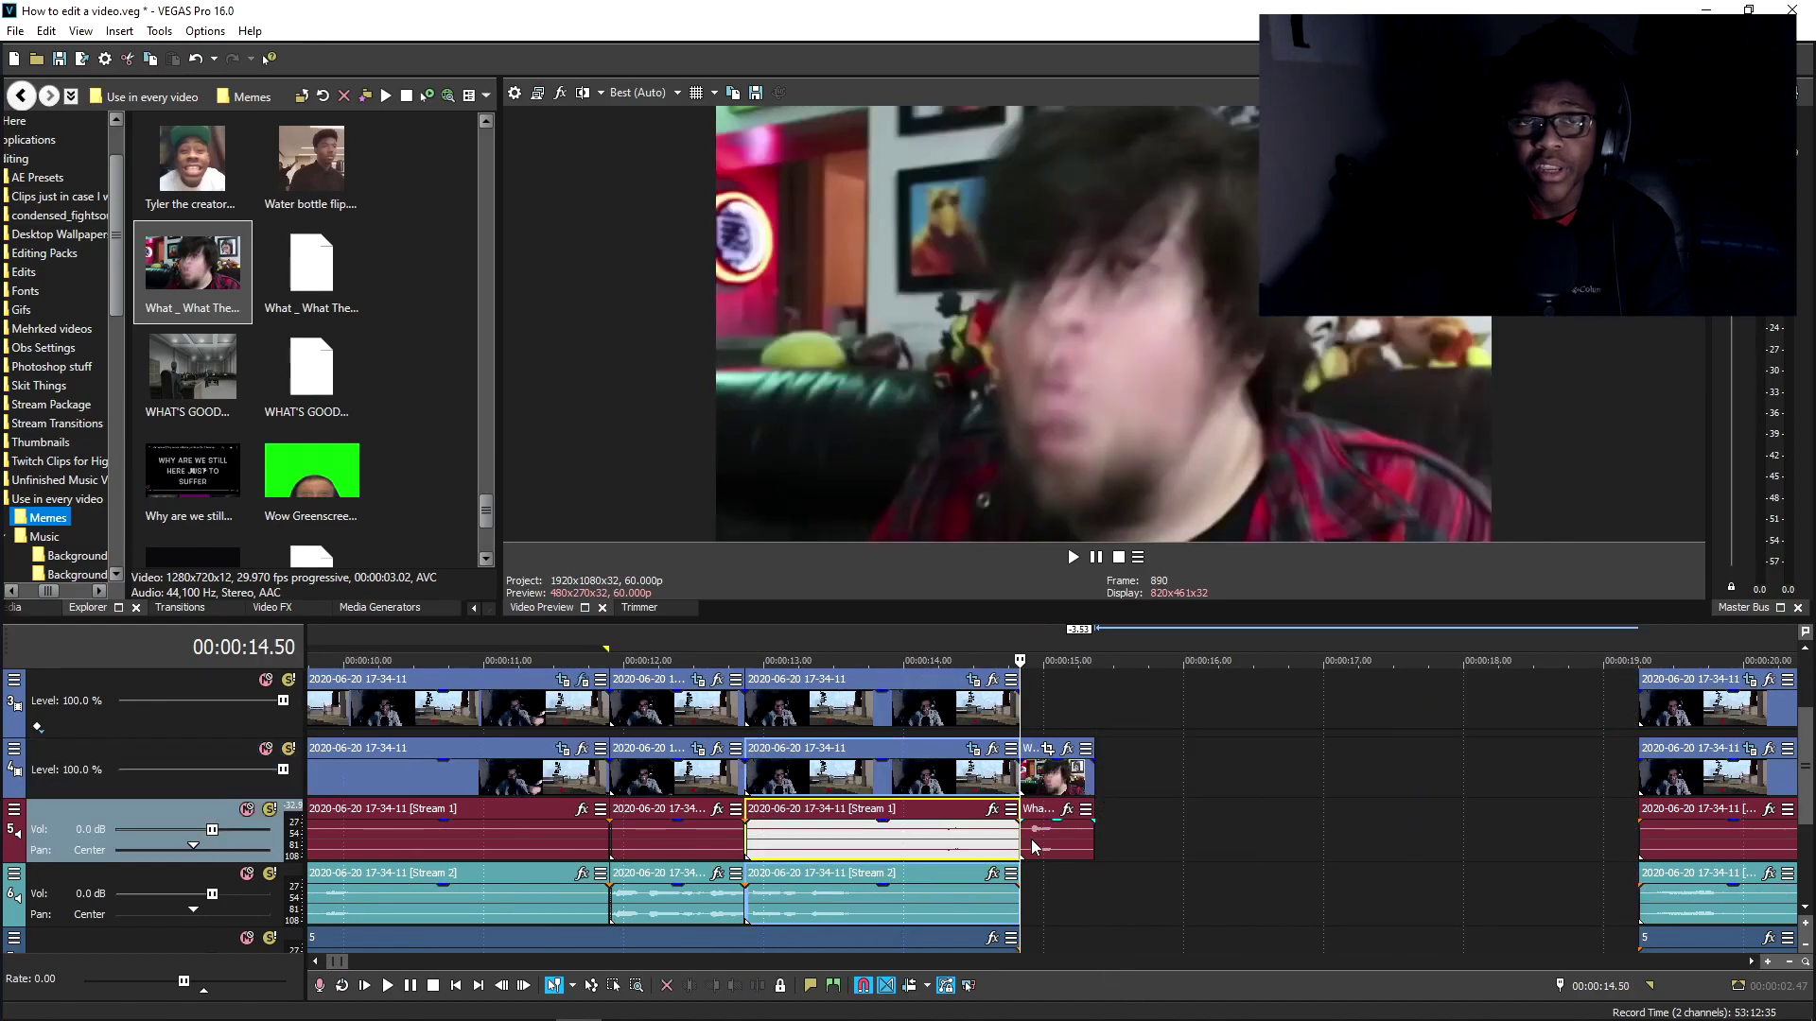
pyautogui.click(1031, 844)
pyautogui.moveTo(1052, 827); pyautogui.dragTo(1054, 833)
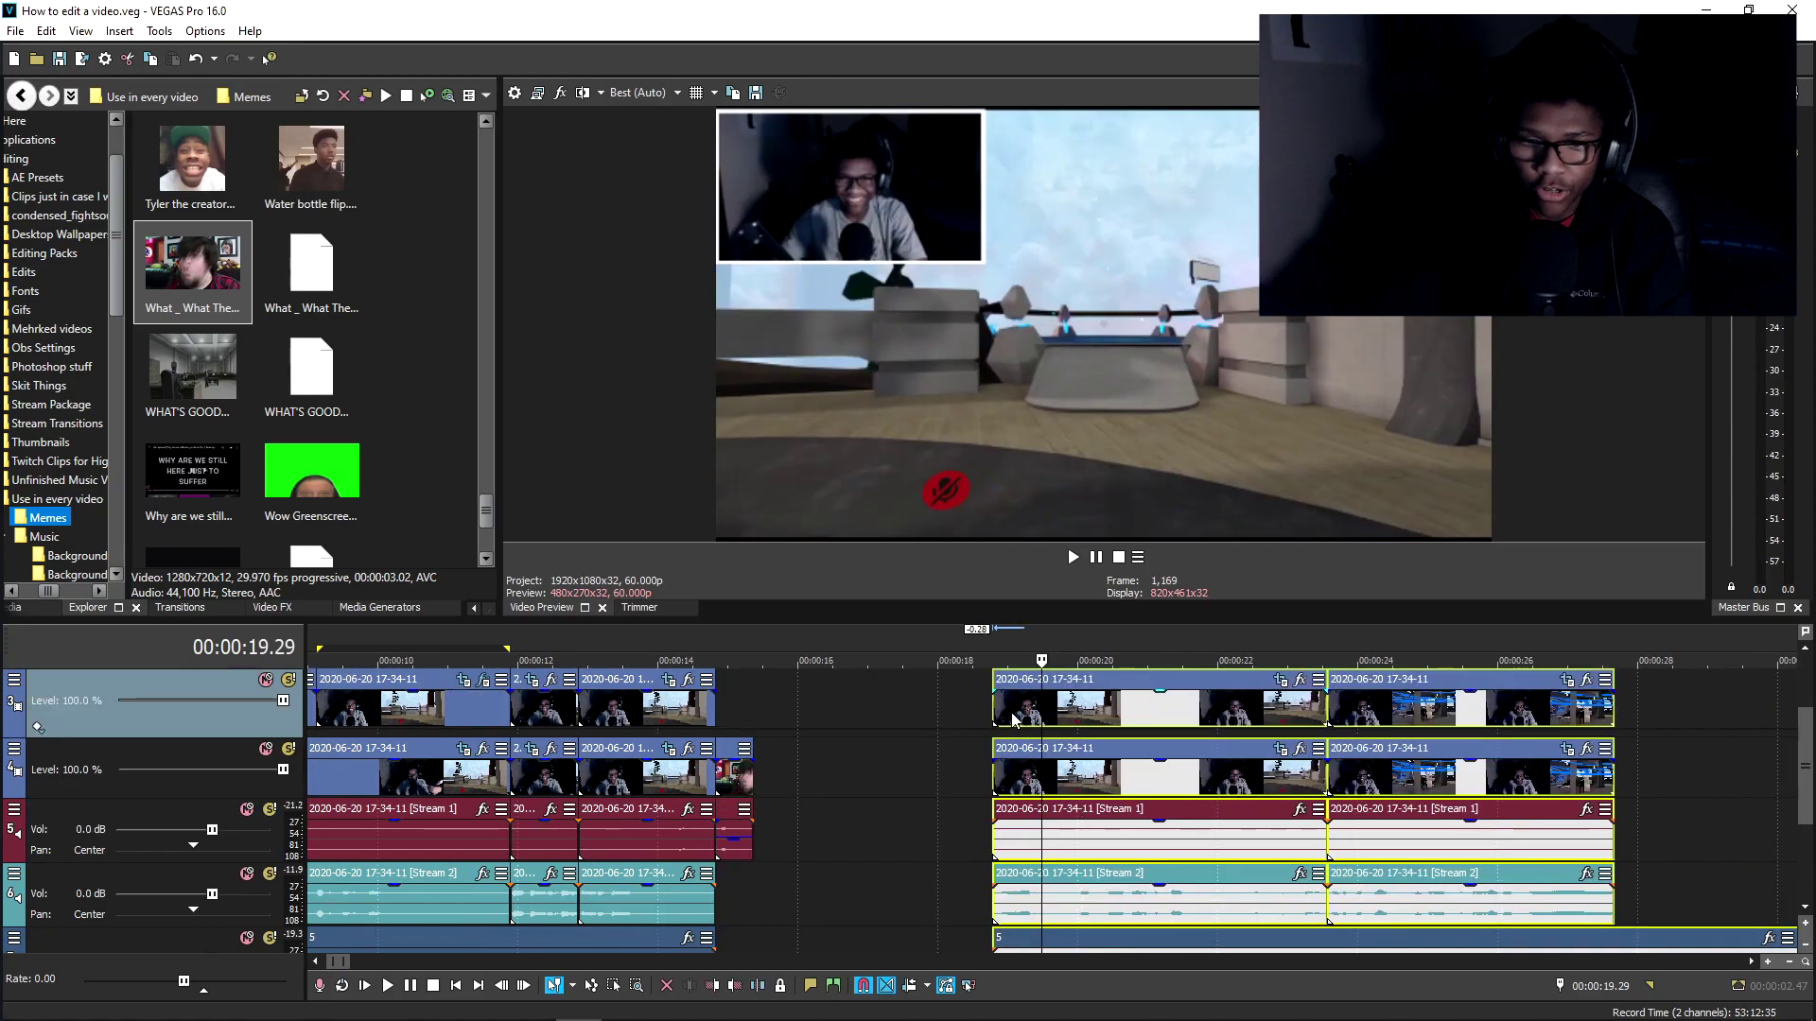
# Step: Move all later video, audio and music events earlier so they start directly after the meme clip
pyautogui.moveTo(1068, 715); pyautogui.dragTo(828, 717)
pyautogui.click(679, 715)
pyautogui.scroll(4, 696, 718)
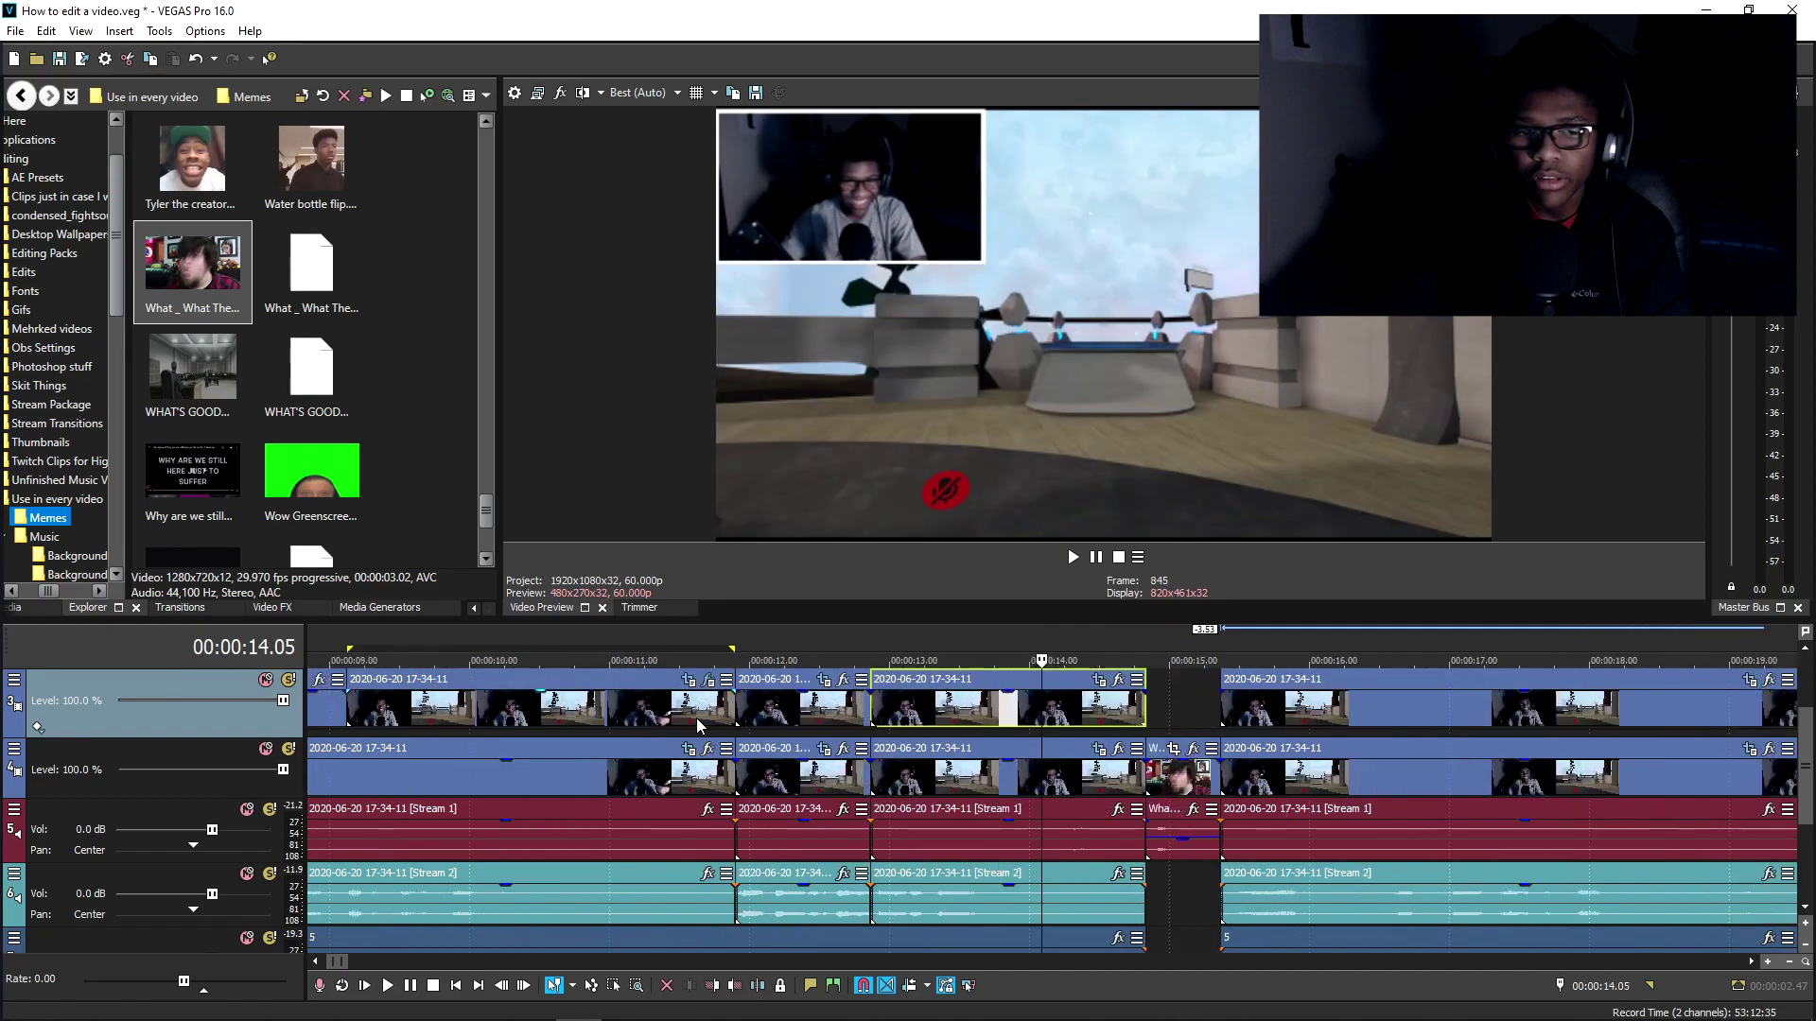
# Step: Save the project and play the section leading through the meme clip
pyautogui.click(700, 705)
pyautogui.hotkey('ctrl', 's')
pyautogui.press('space')
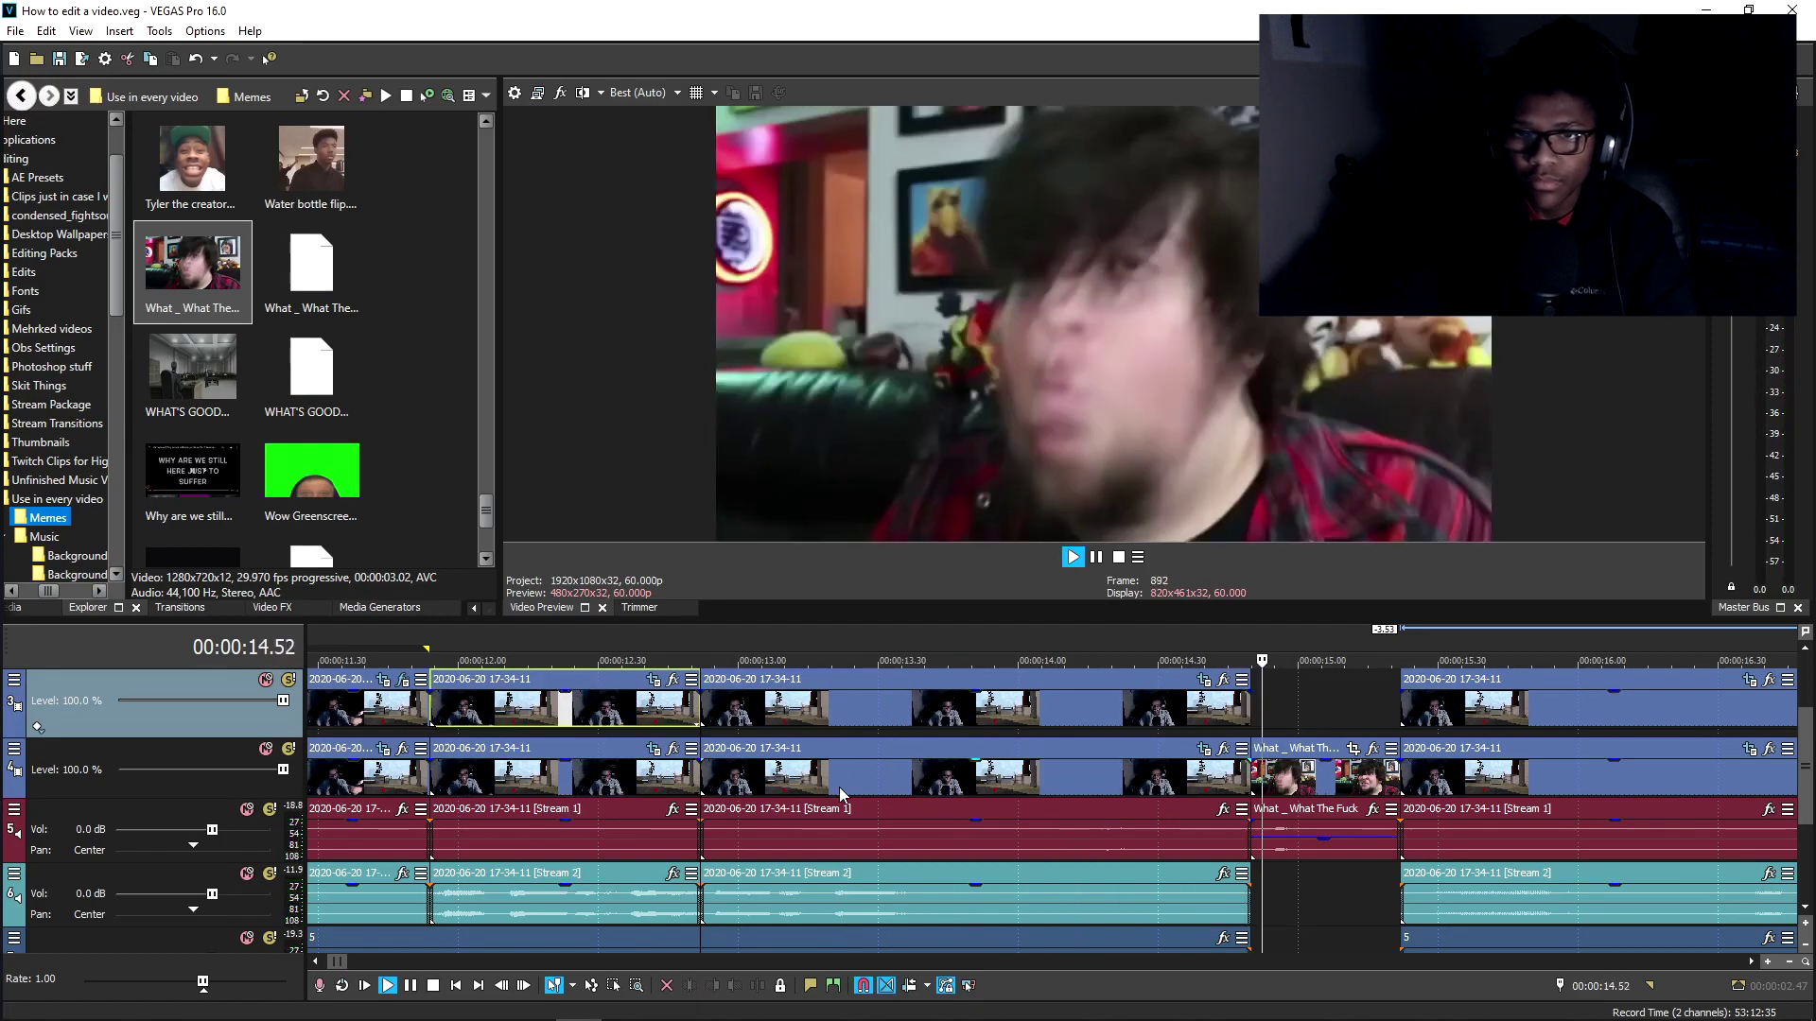
pyautogui.scroll(-4, 848, 786)
pyautogui.press('space')
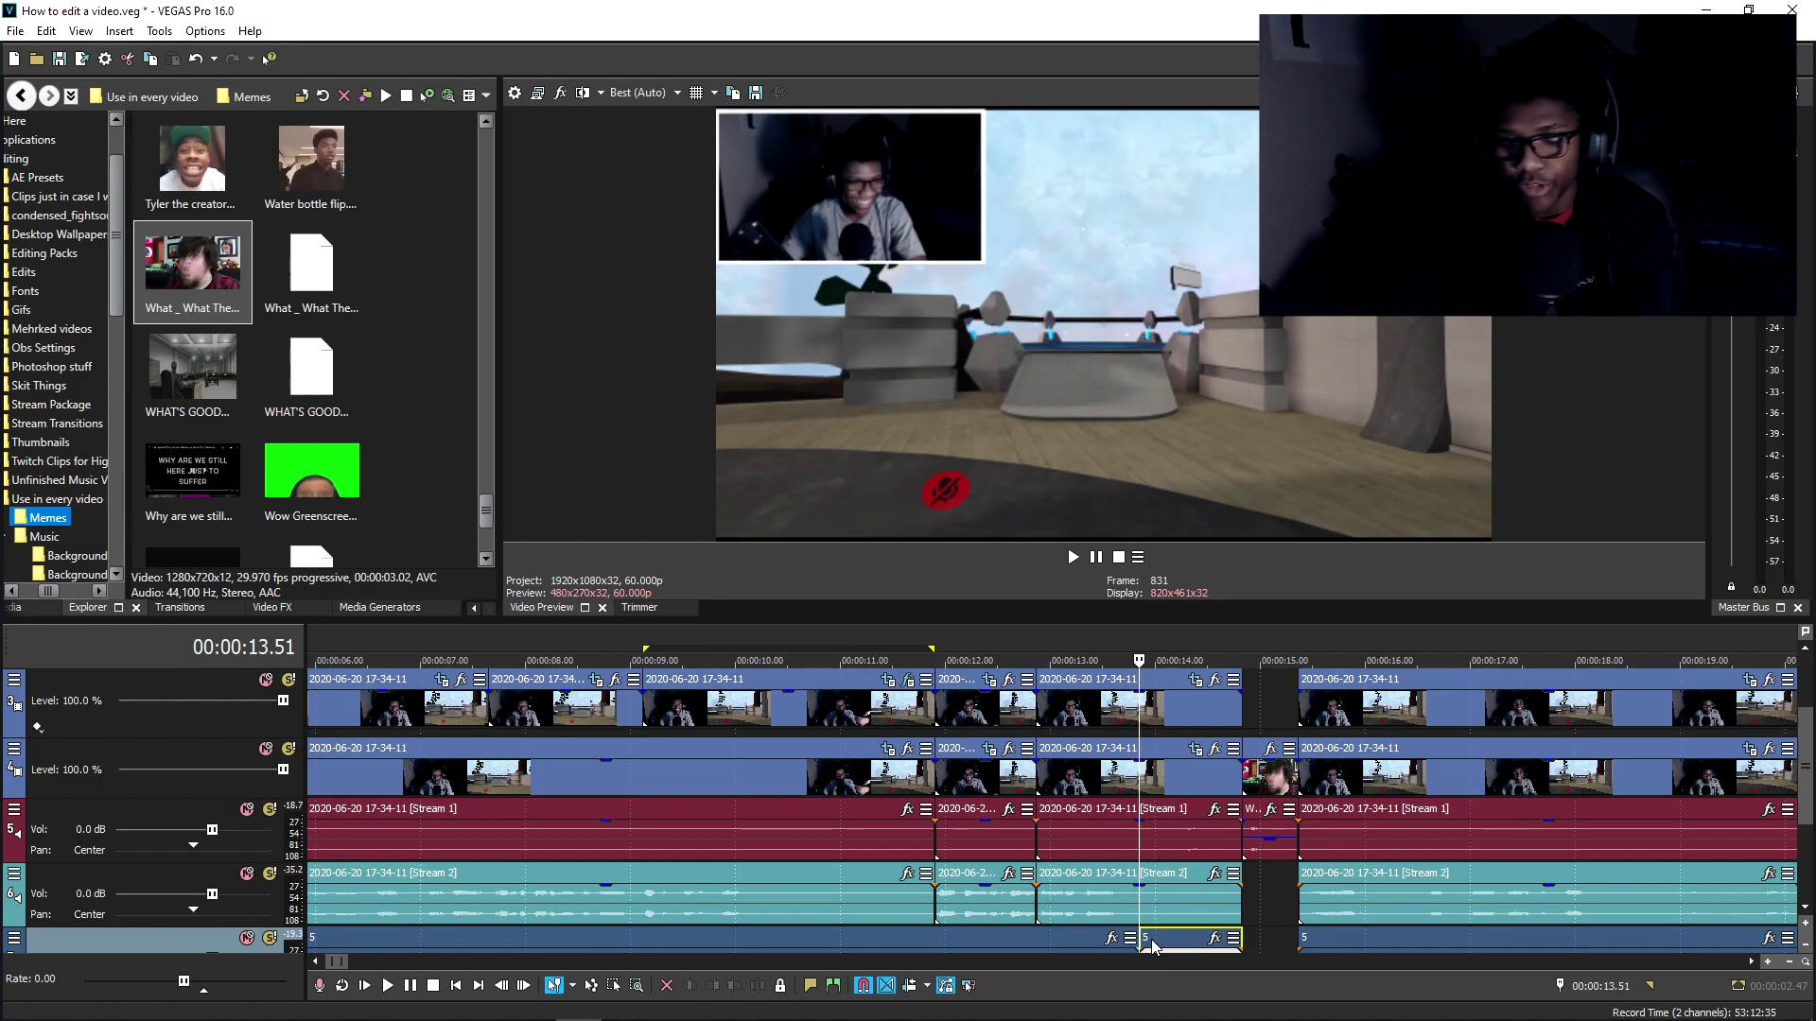
# Step: Split the music on track 7 at 00:00:13.51 and delete the piece between there and the meme clip
pyautogui.moveTo(1141, 939); pyautogui.dragTo(1145, 946)
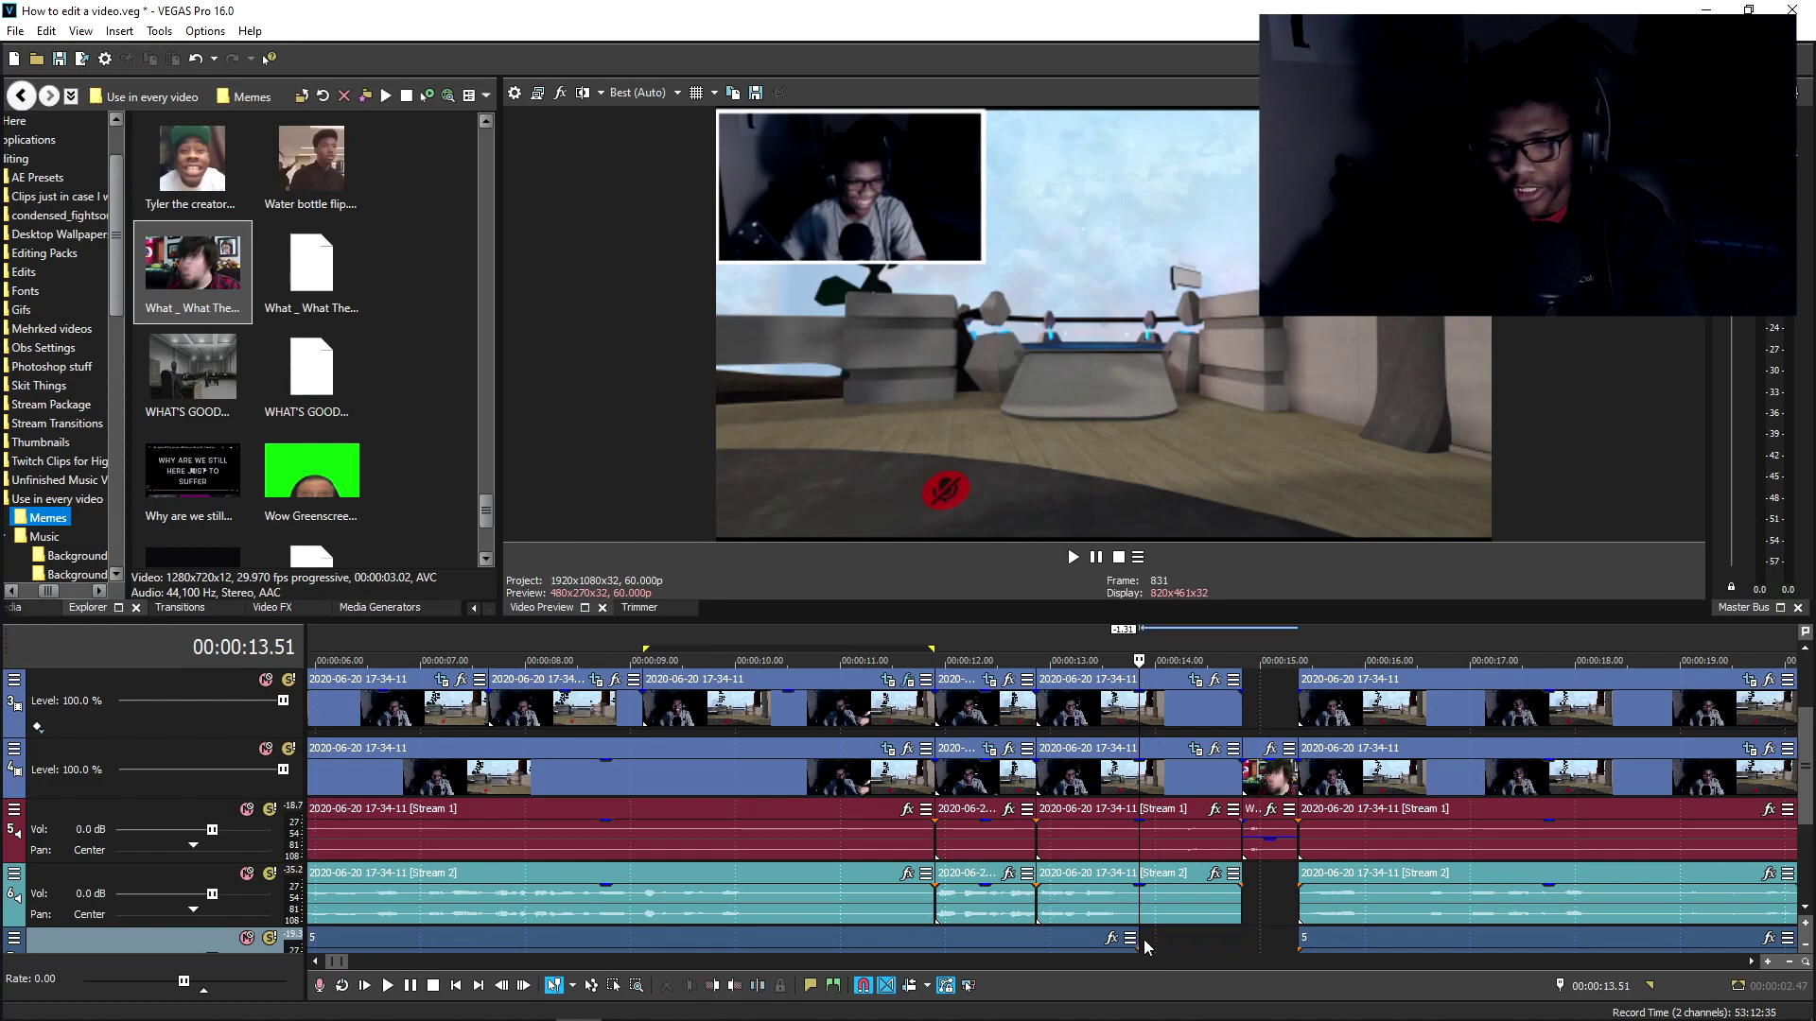
pyautogui.click(1033, 942)
pyautogui.click(1037, 941)
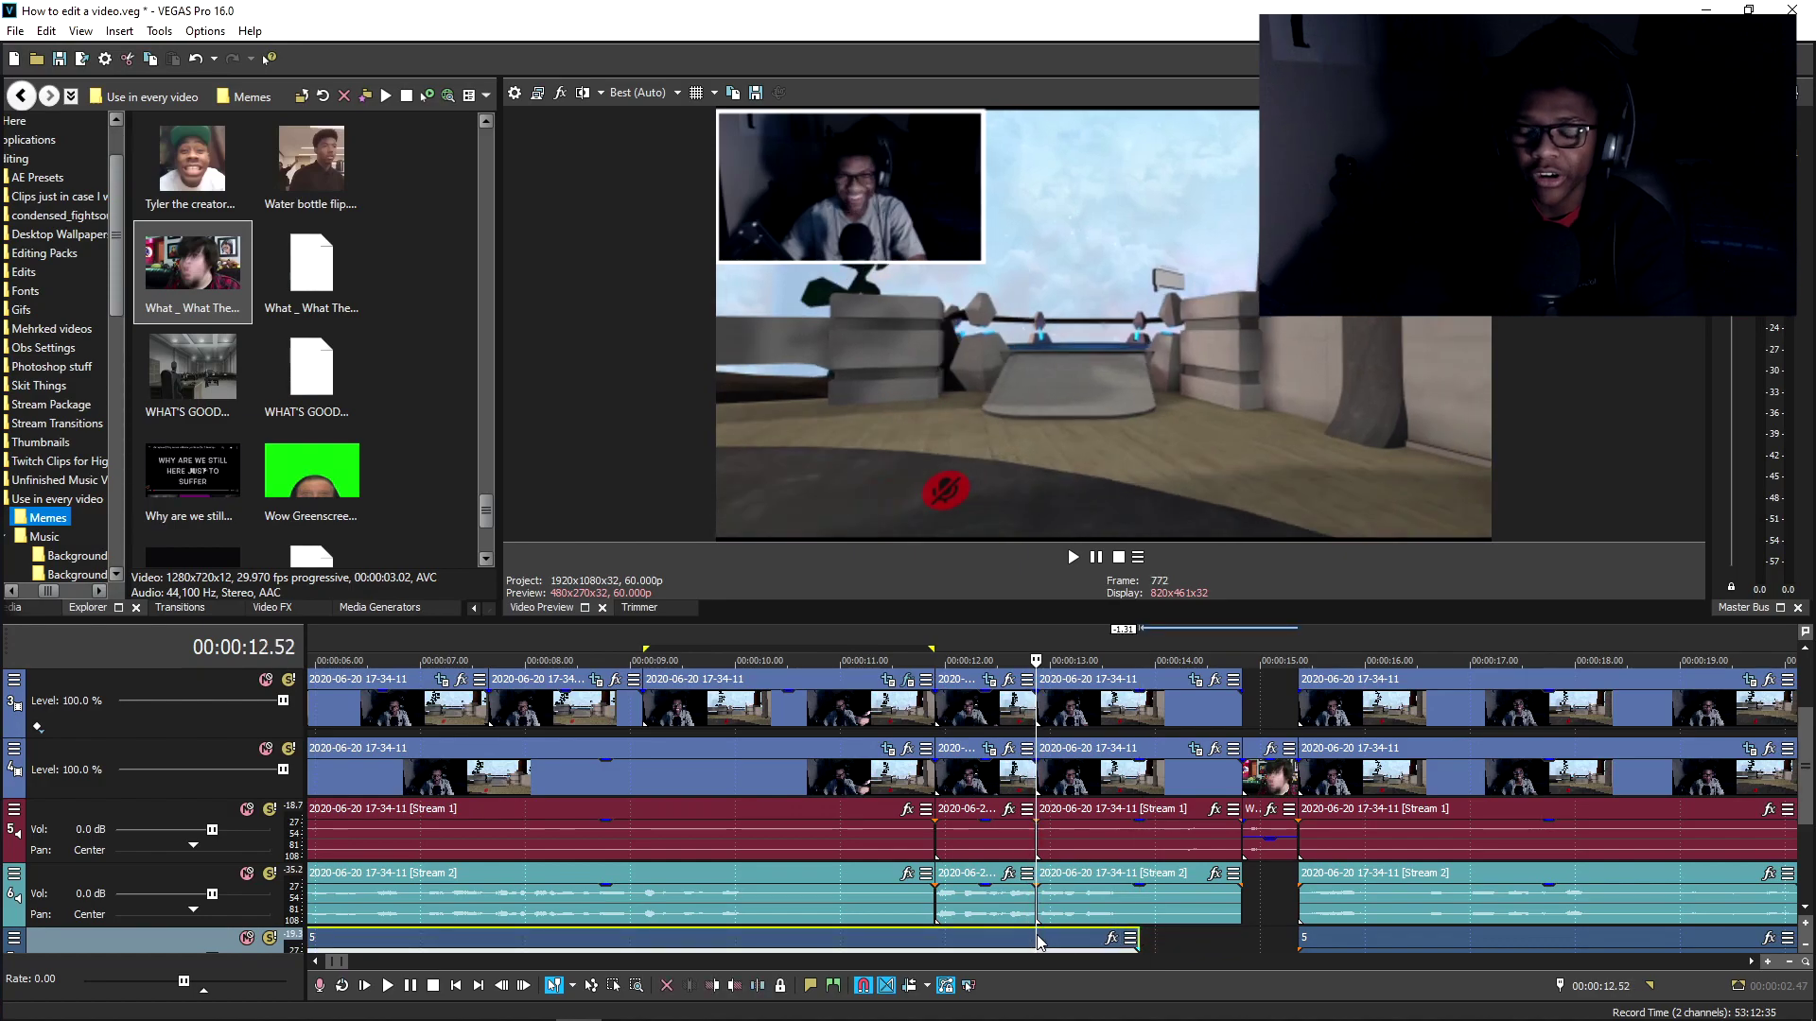
pyautogui.click(1242, 938)
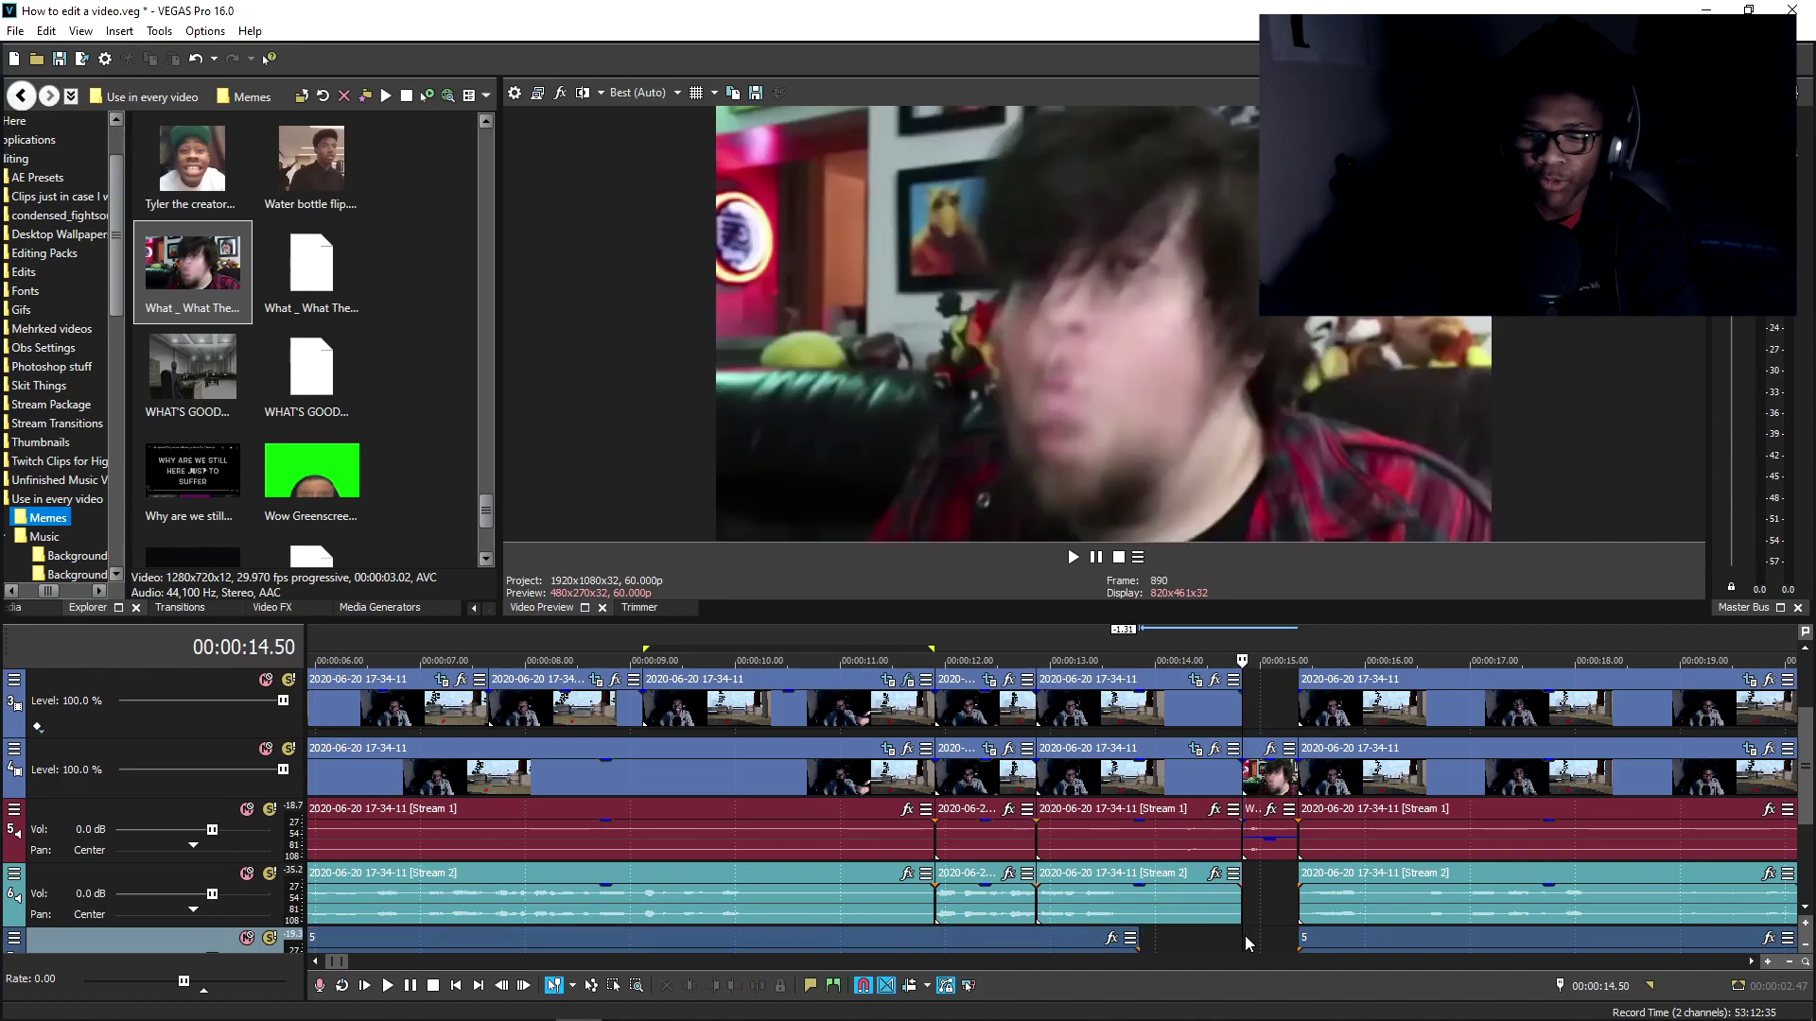
pyautogui.click(1141, 939)
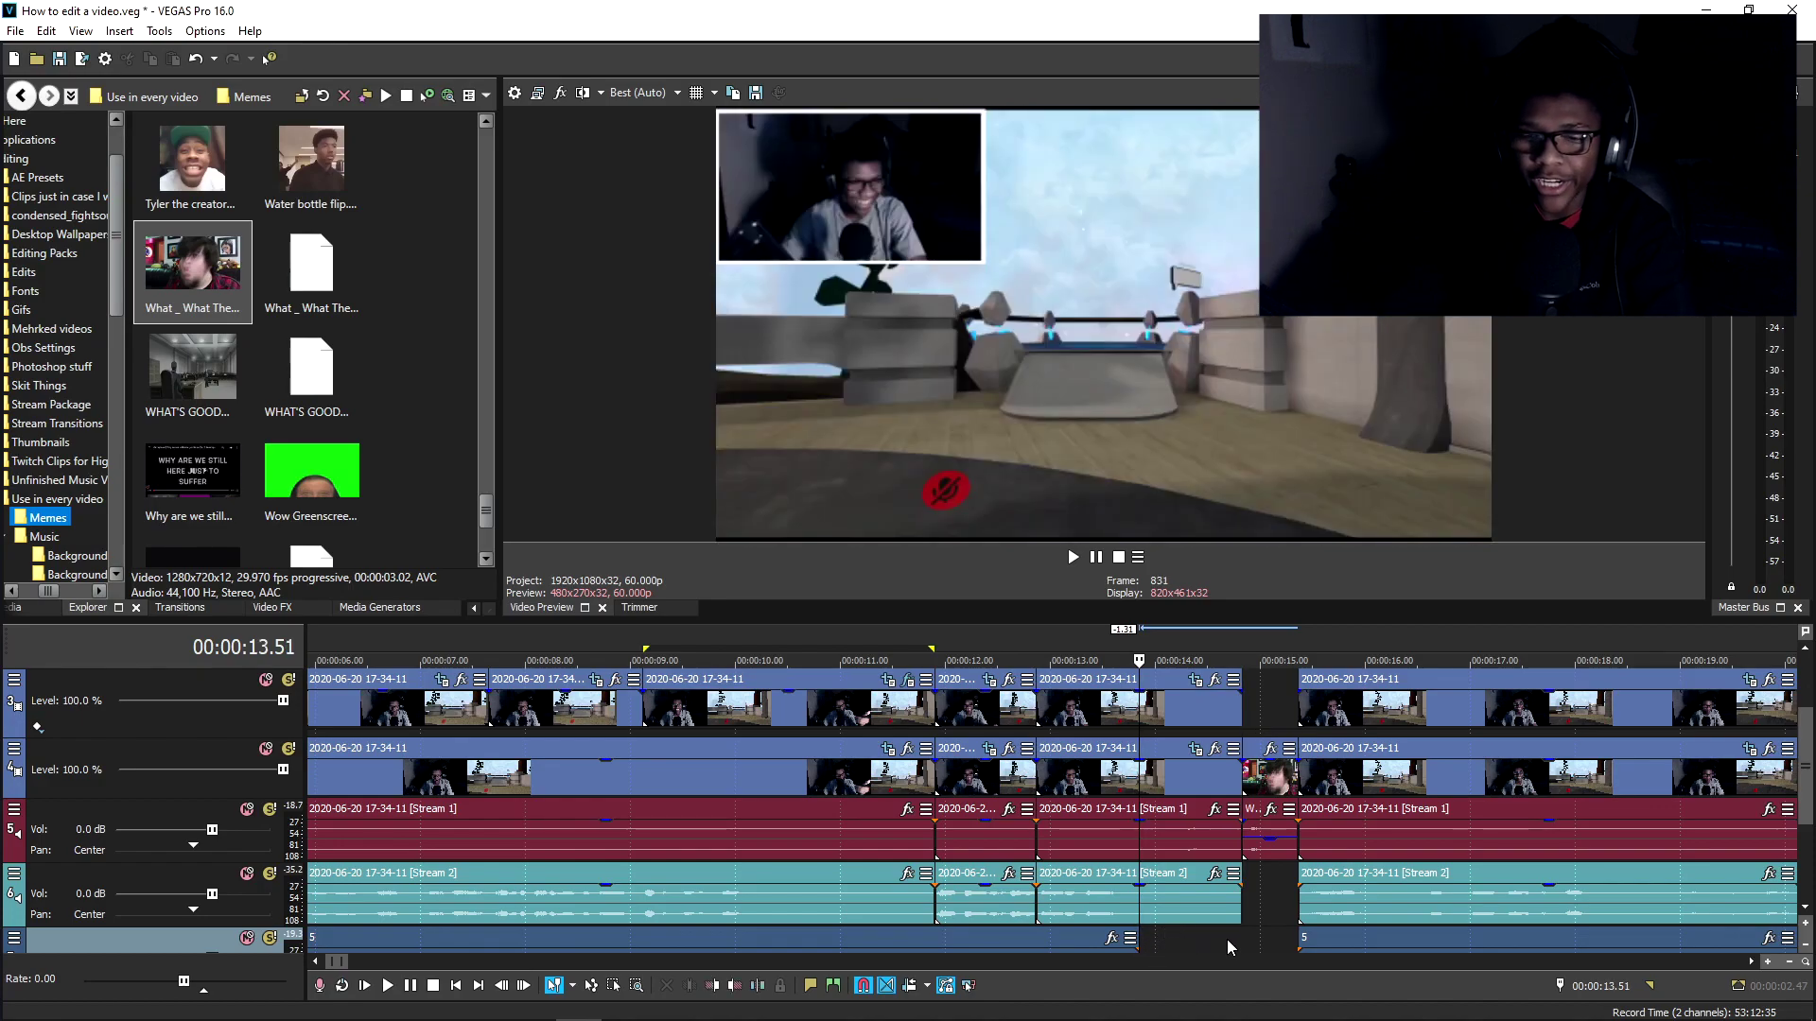
# Step: Play from 00:00:11.54 through the meme clip to check the music cutout
pyautogui.click(1029, 895)
pyautogui.press('space')
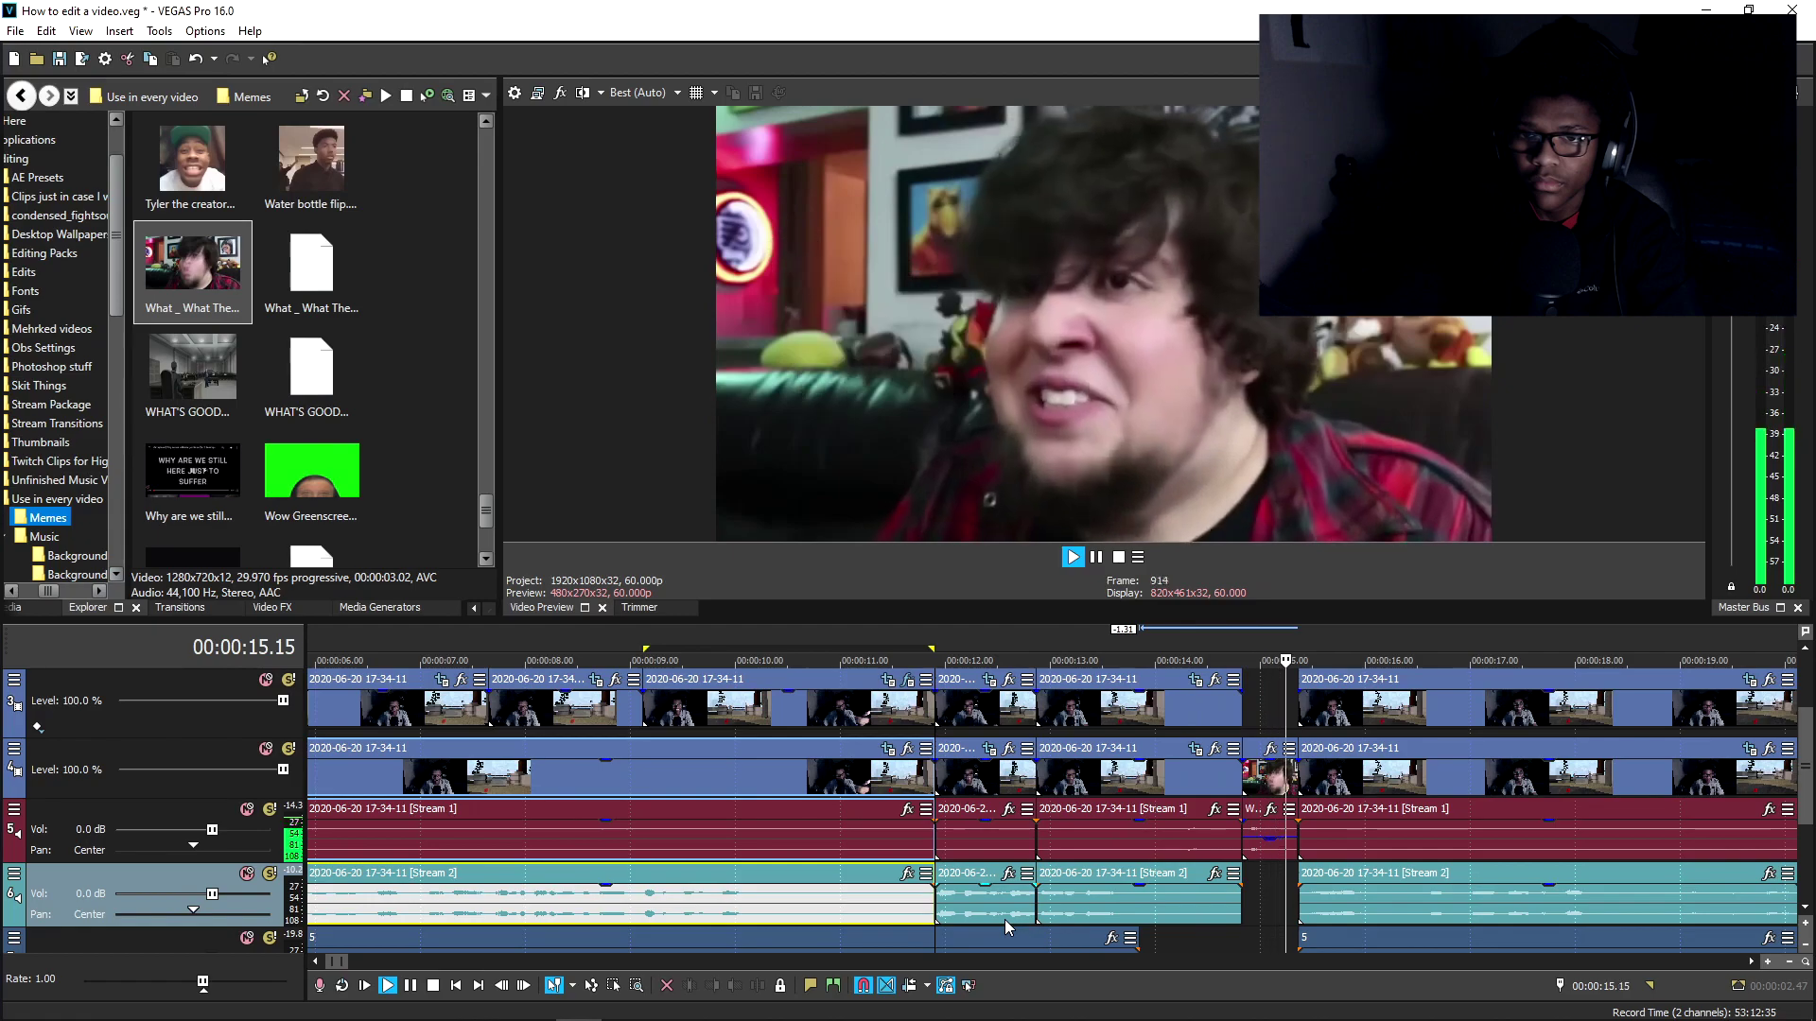
pyautogui.press('space')
# Step: End the webcam overlay on track 3 at 00:00:22.57 and split the gameplay and its audio at the same point
pyautogui.scroll(2, 1804, 731)
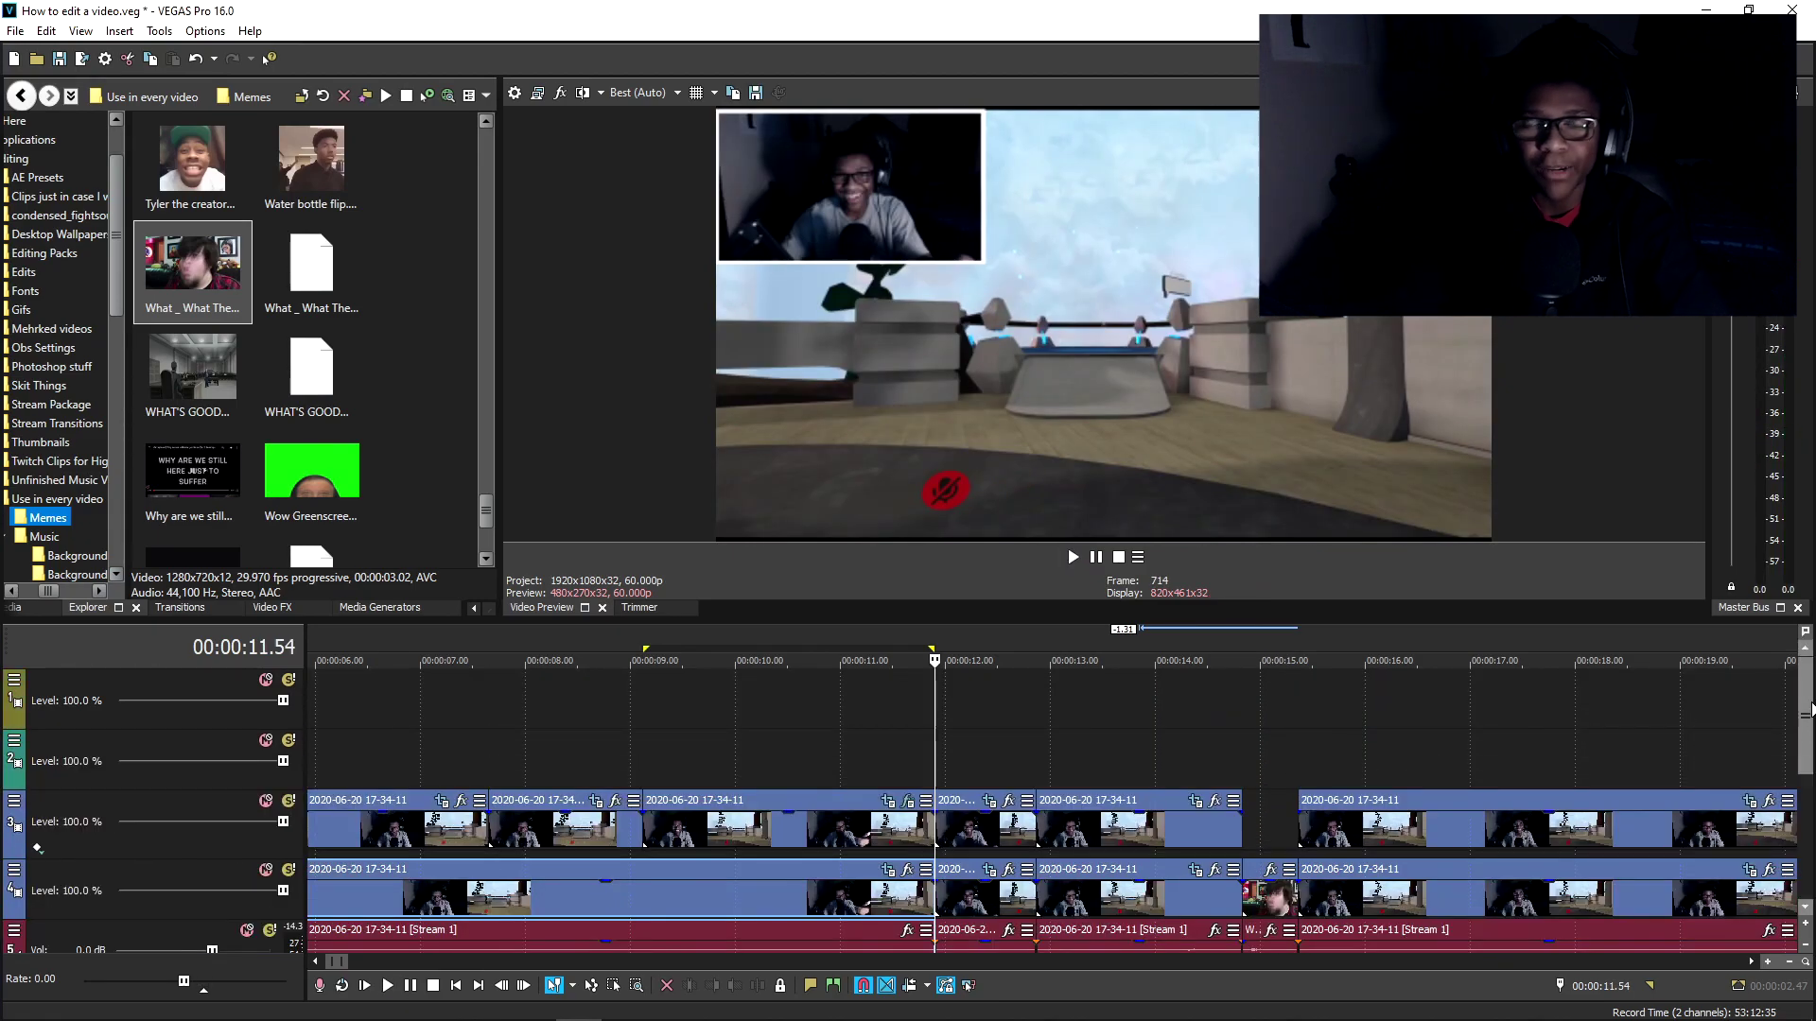
pyautogui.scroll(-1, 1810, 742)
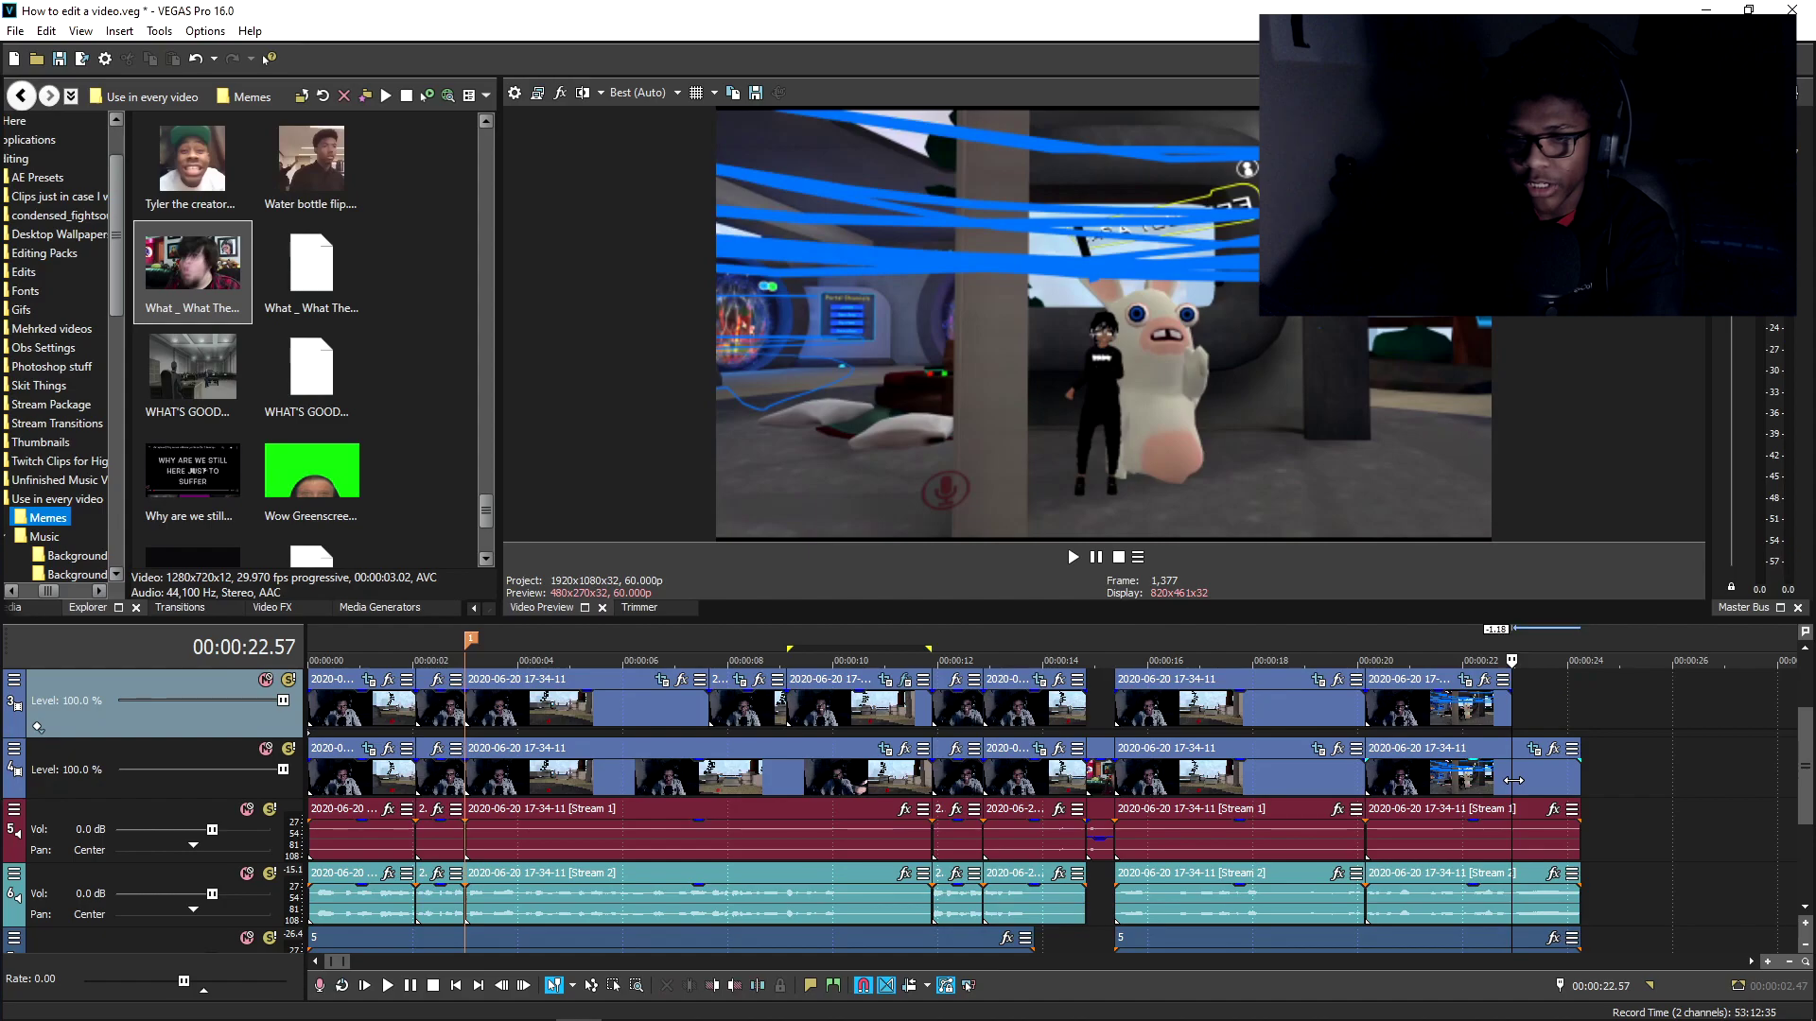
pyautogui.click(1513, 780)
pyautogui.press('s')
# Step: Zoom the last gameplay event in on the avatar with Pan/Crop, to width 860.3, height 483.9 and Y center 622.2
pyautogui.scroll(2, 1513, 780)
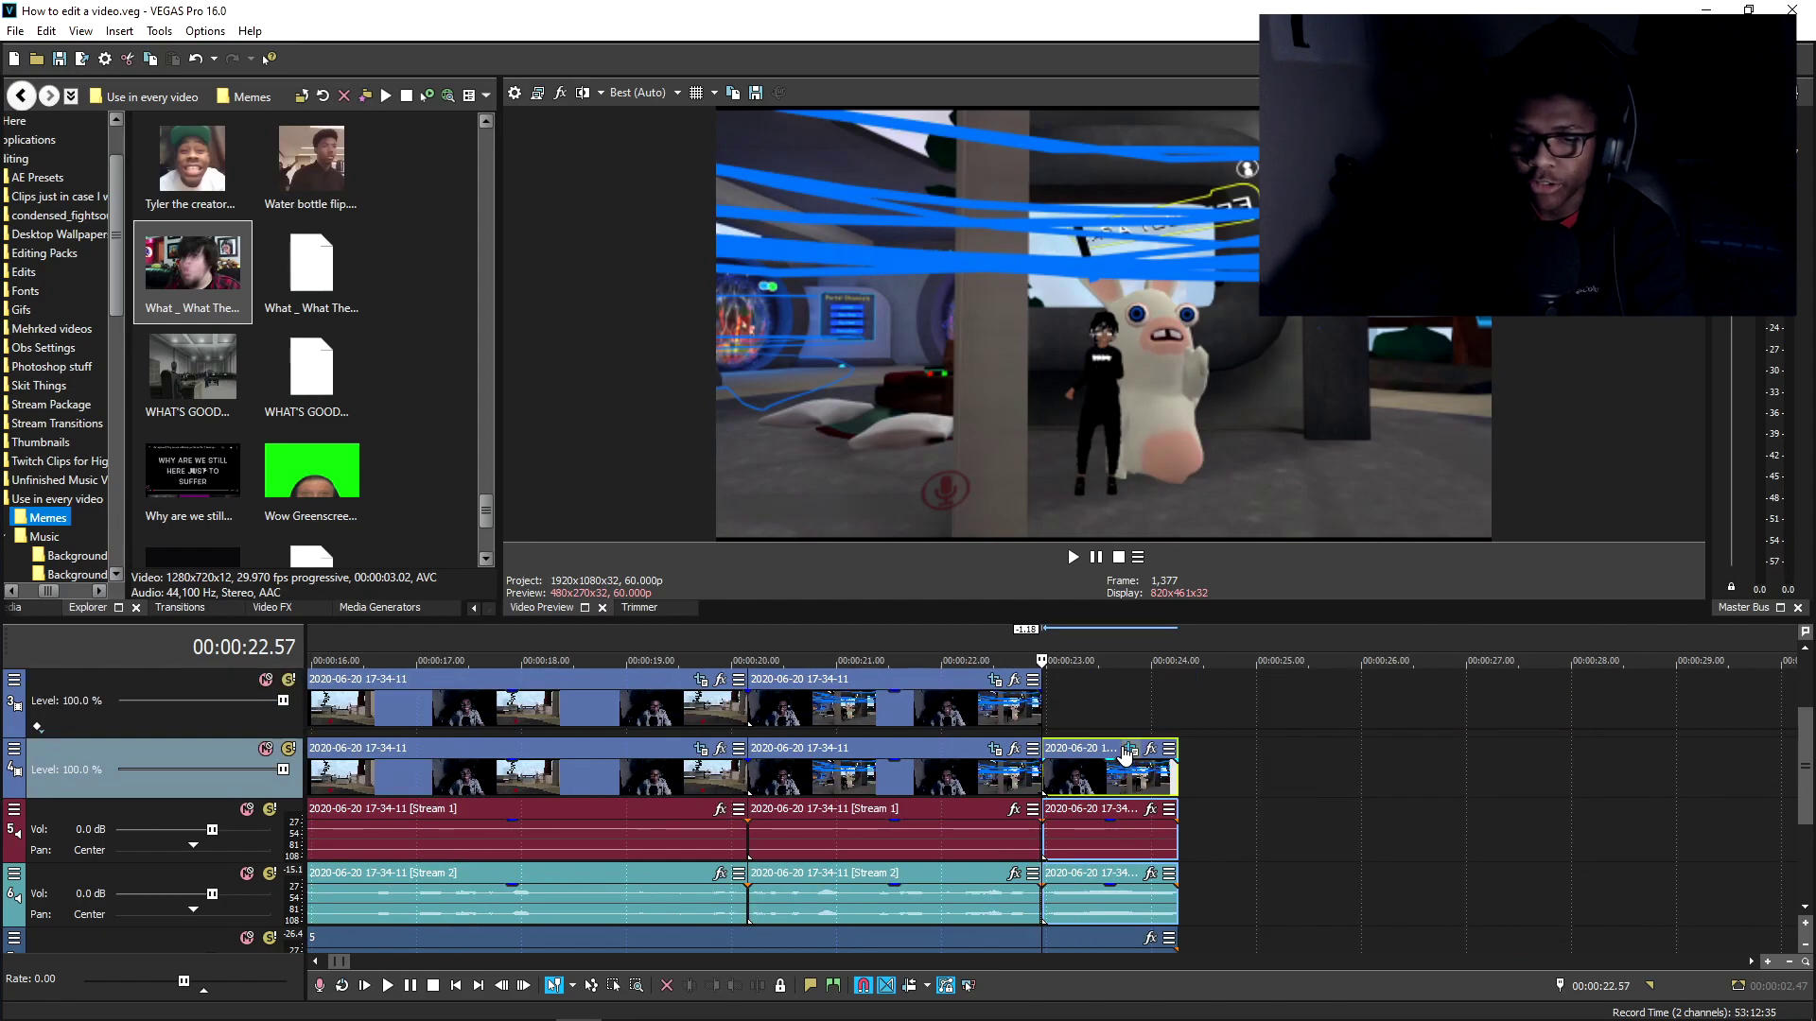
pyautogui.click(1131, 748)
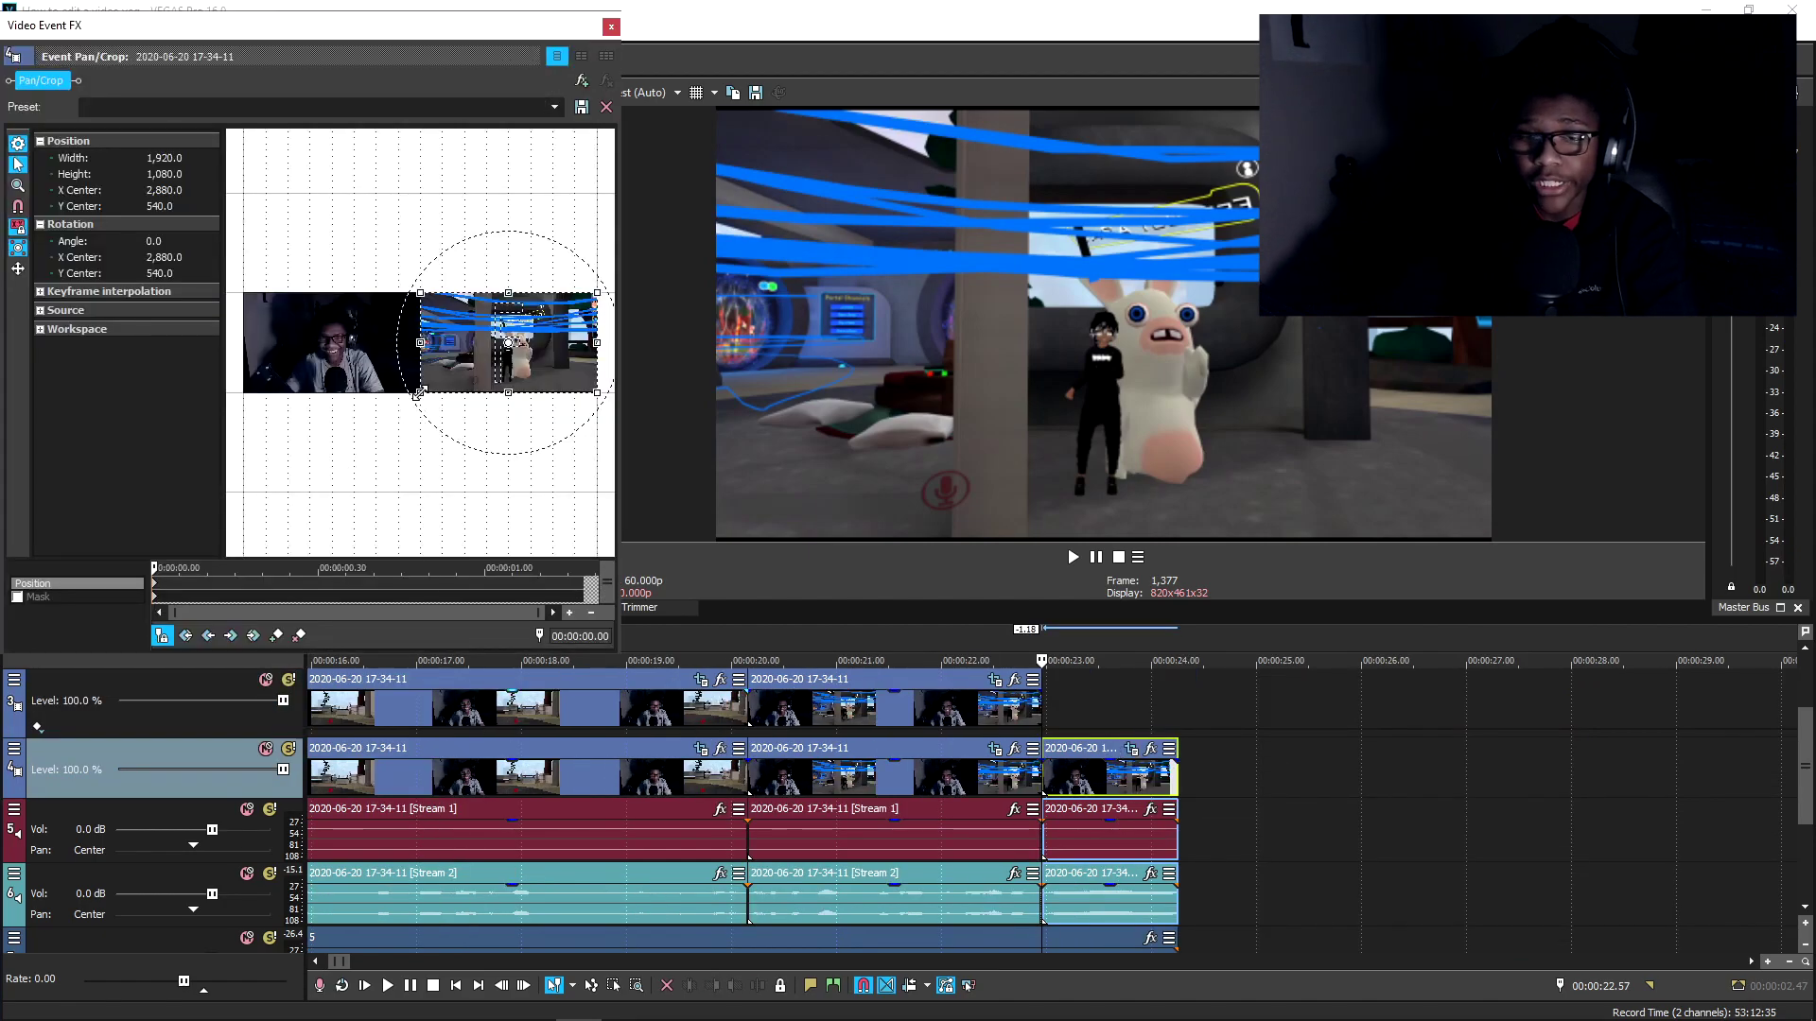
pyautogui.moveTo(417, 394); pyautogui.dragTo(524, 356)
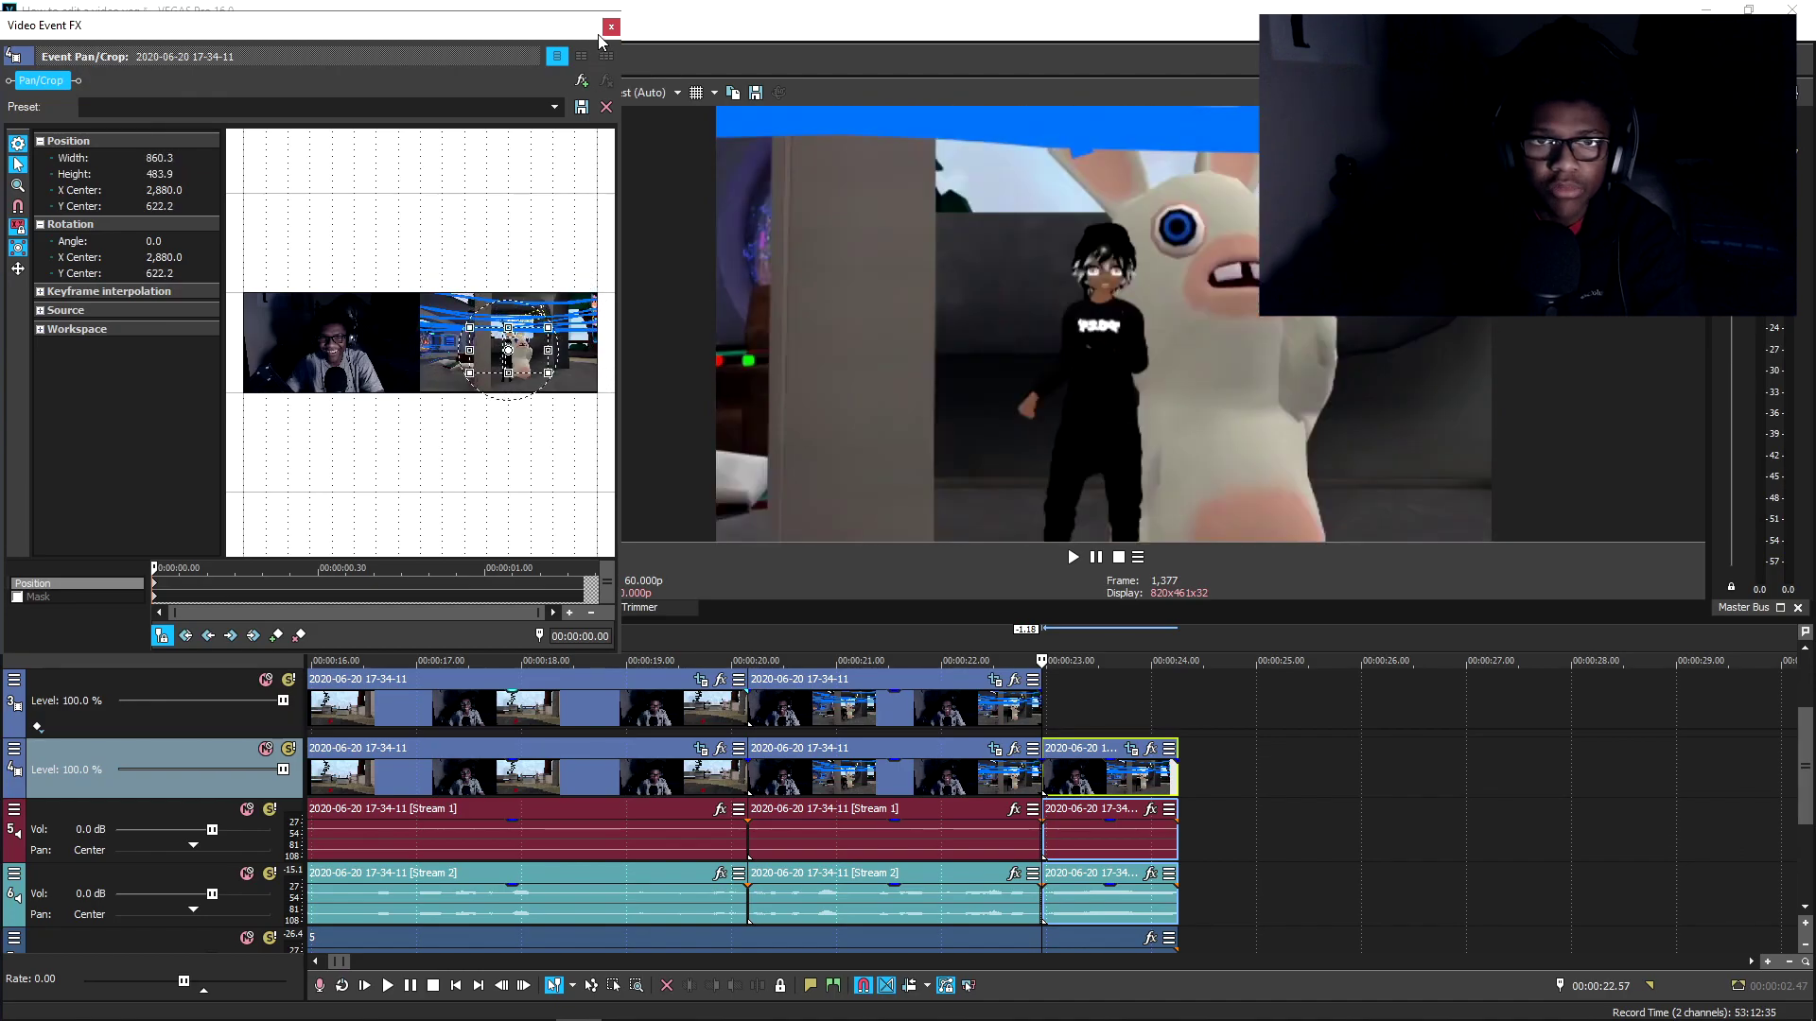
pyautogui.click(612, 26)
# Step: Play across the cut at 00:00:22.57 to check the zoomed gameplay
pyautogui.click(1025, 785)
pyautogui.press('space')
pyautogui.press('space')
pyautogui.click(1047, 775)
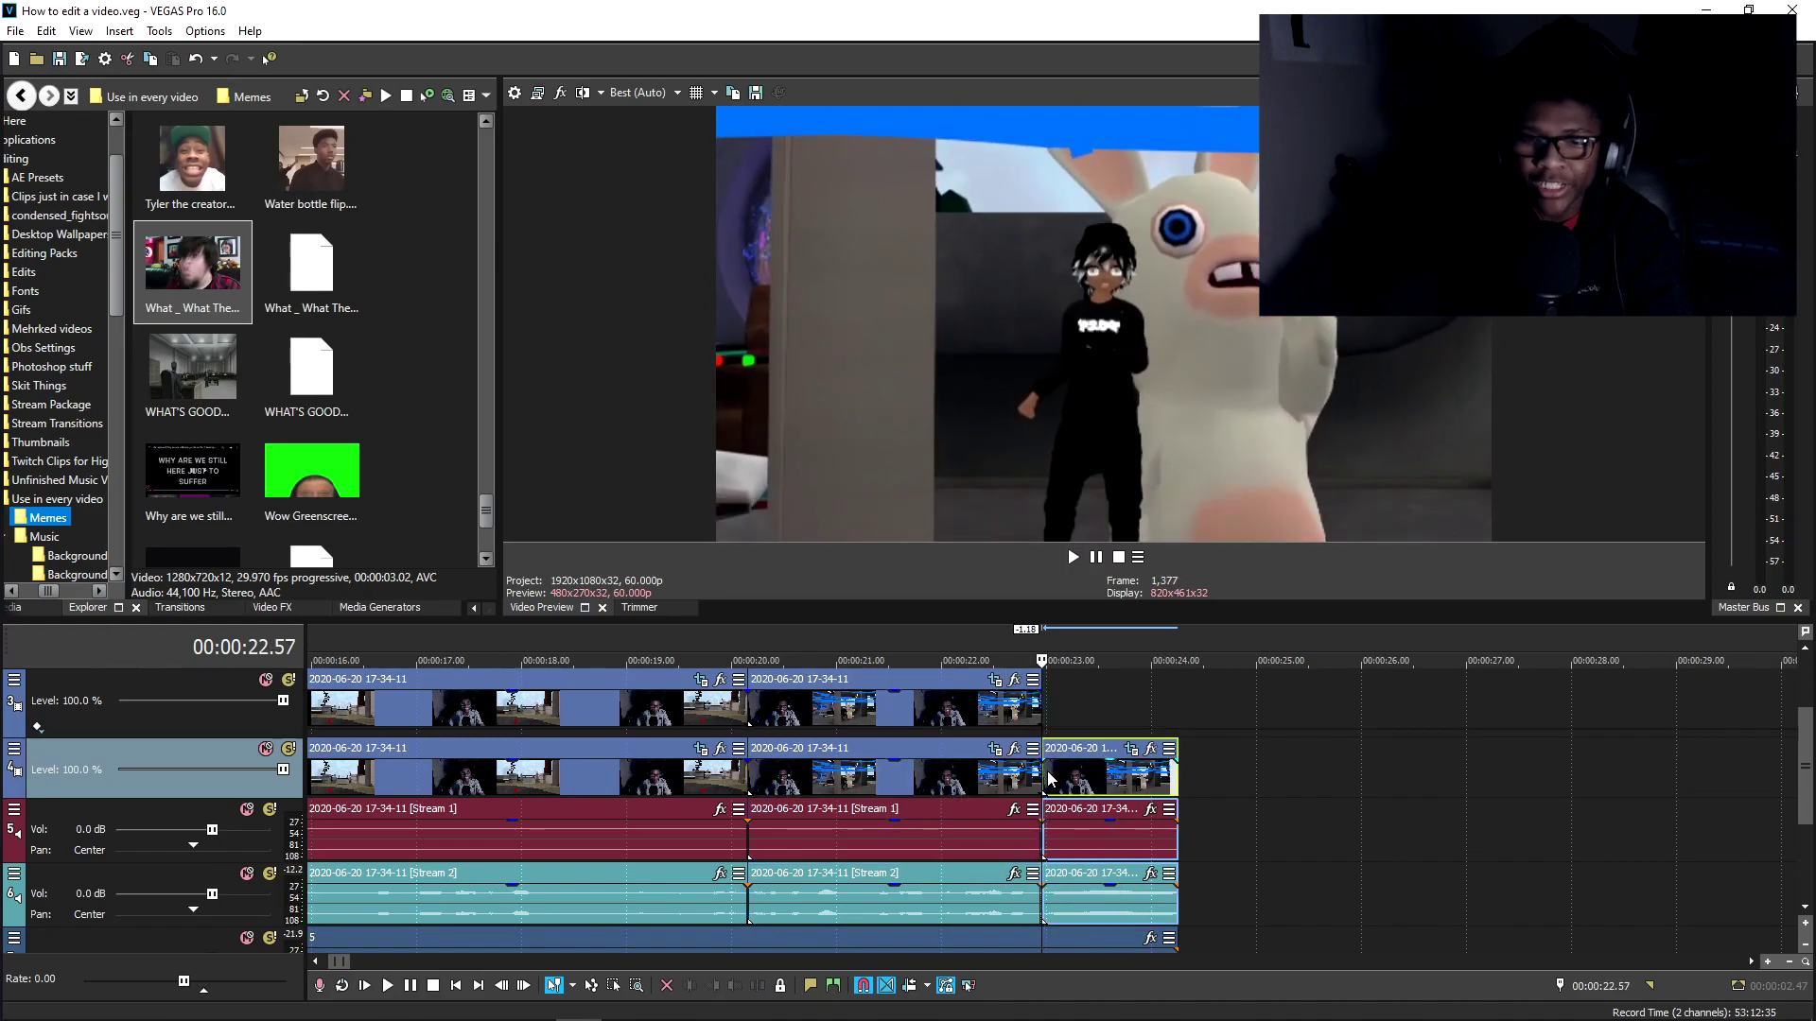
# Step: Add a Pan/Crop keyframe at 00:00:01.18 in the last gameplay event, zooming in to width 469.7 and height 264.2
pyautogui.click(1132, 748)
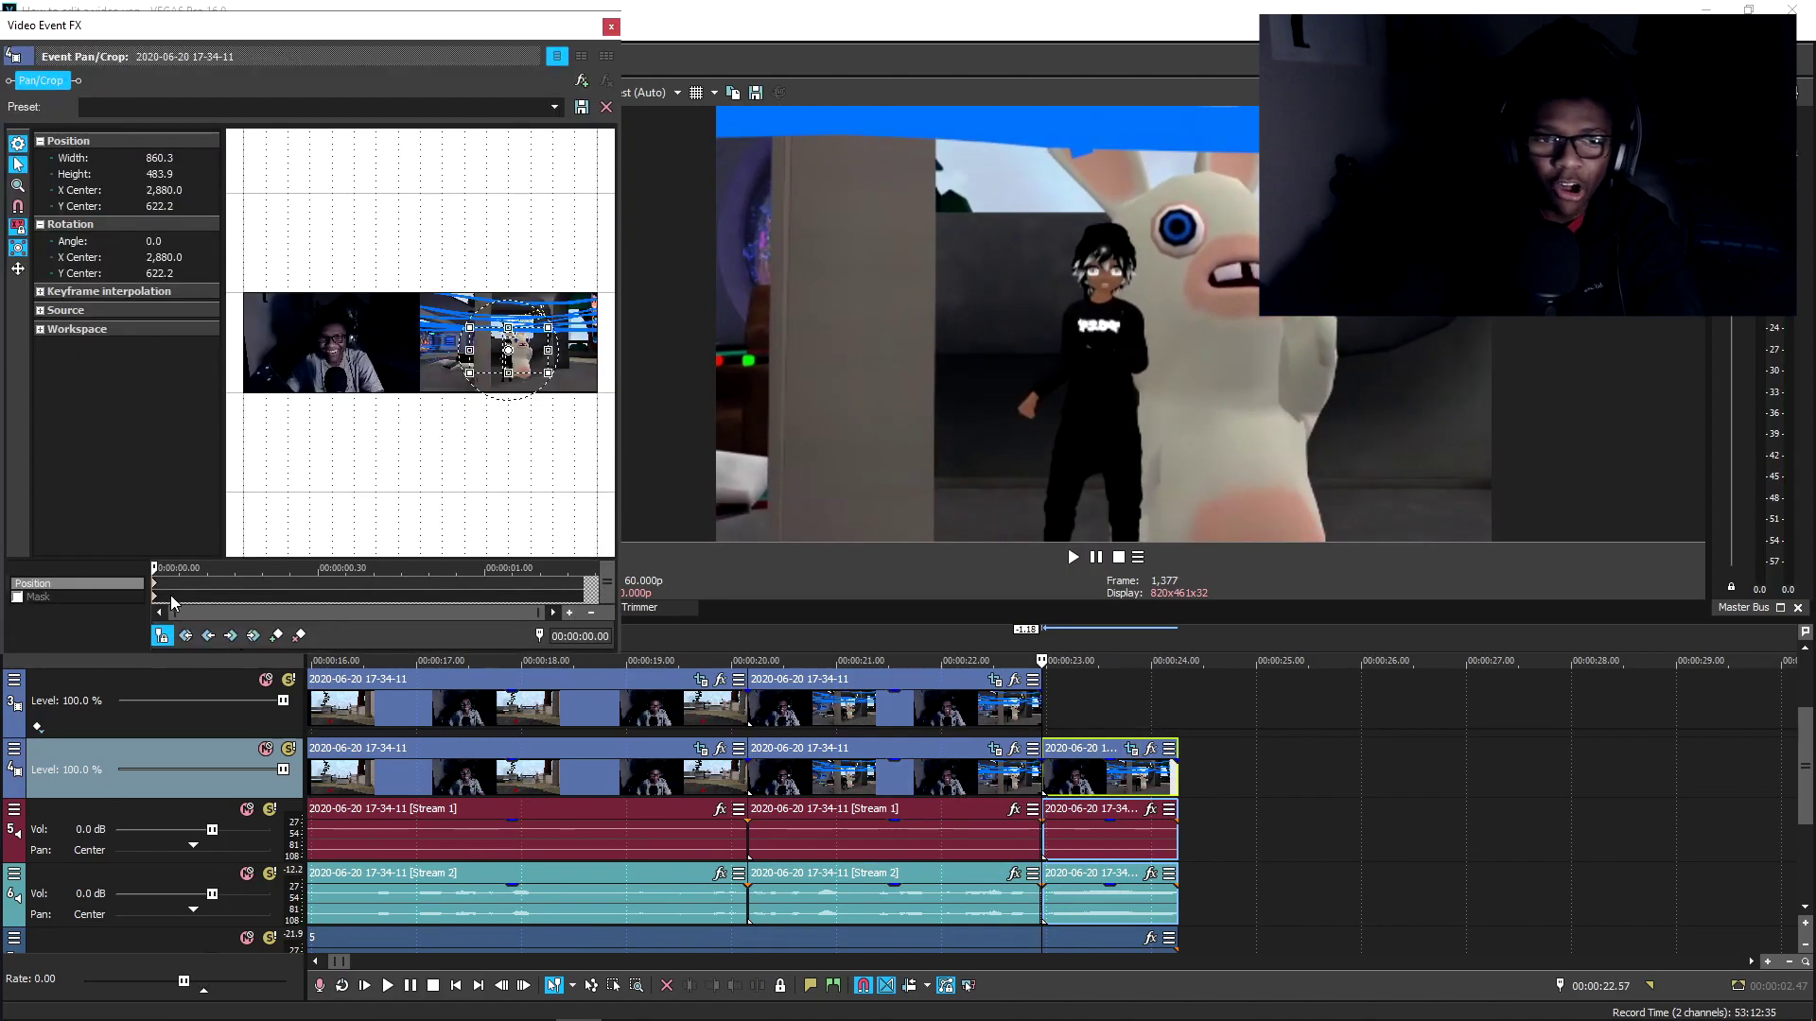
pyautogui.press('space')
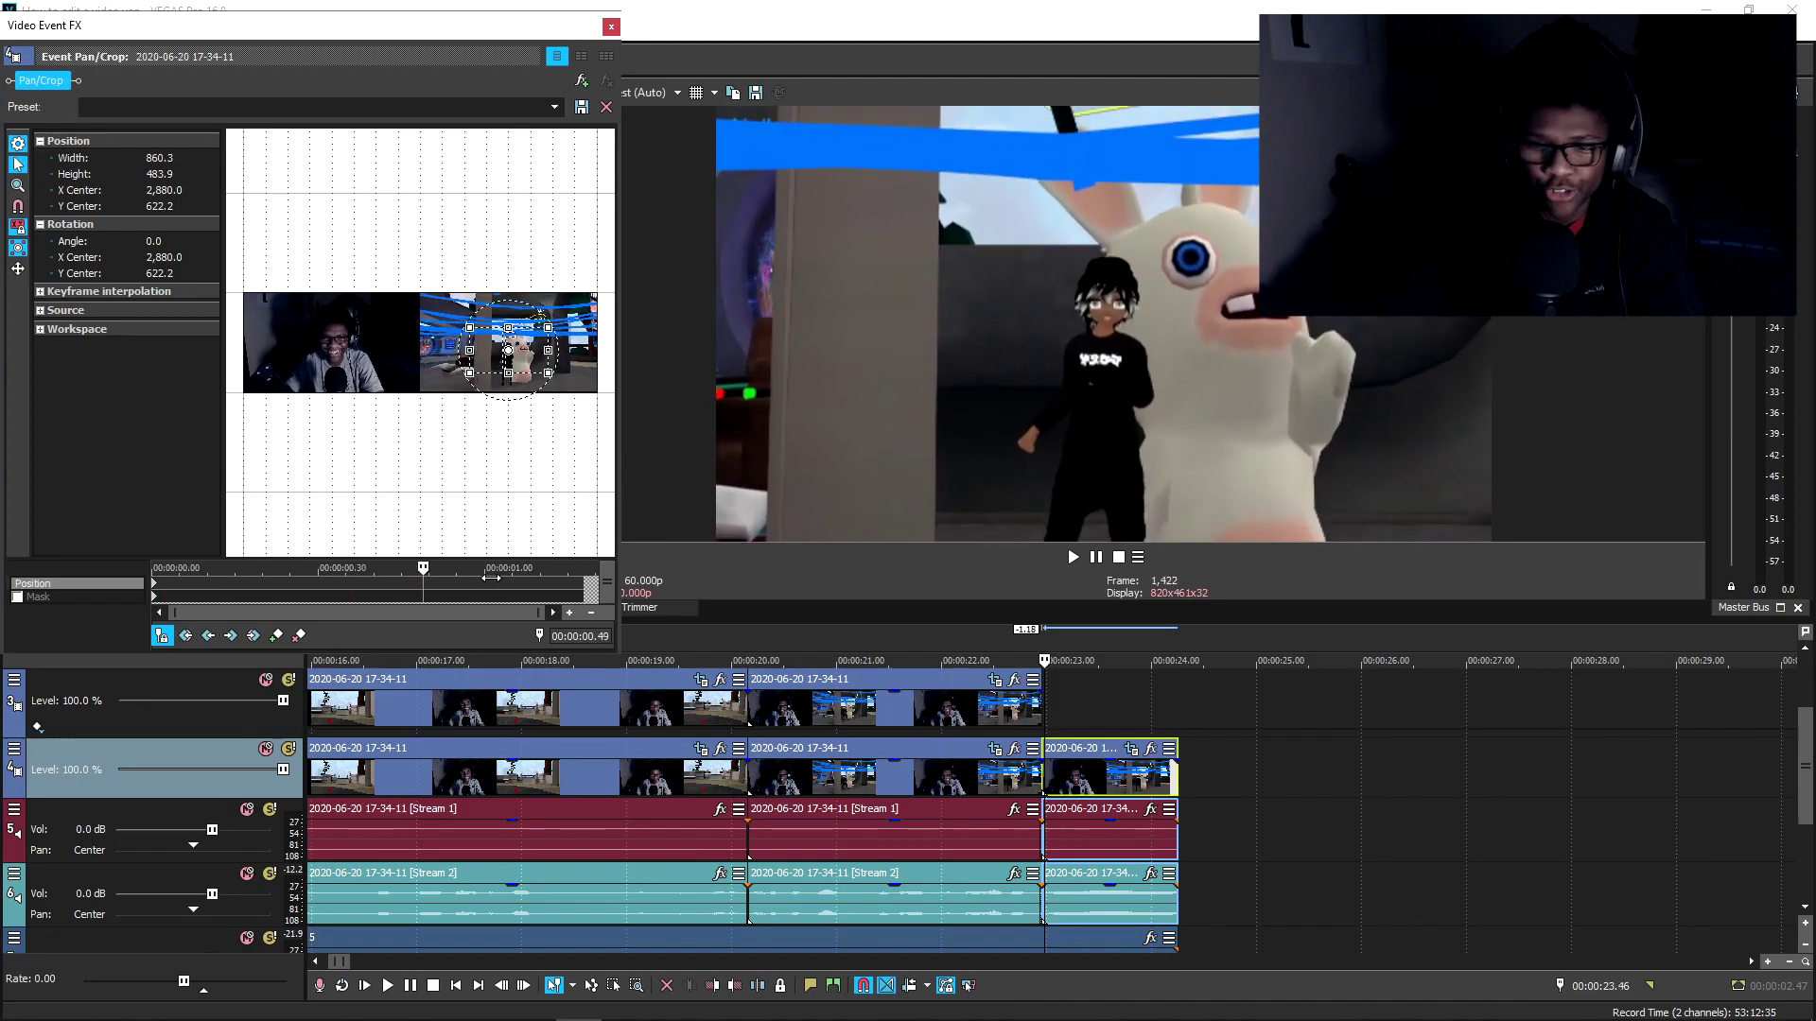
pyautogui.moveTo(540, 332); pyautogui.dragTo(527, 340)
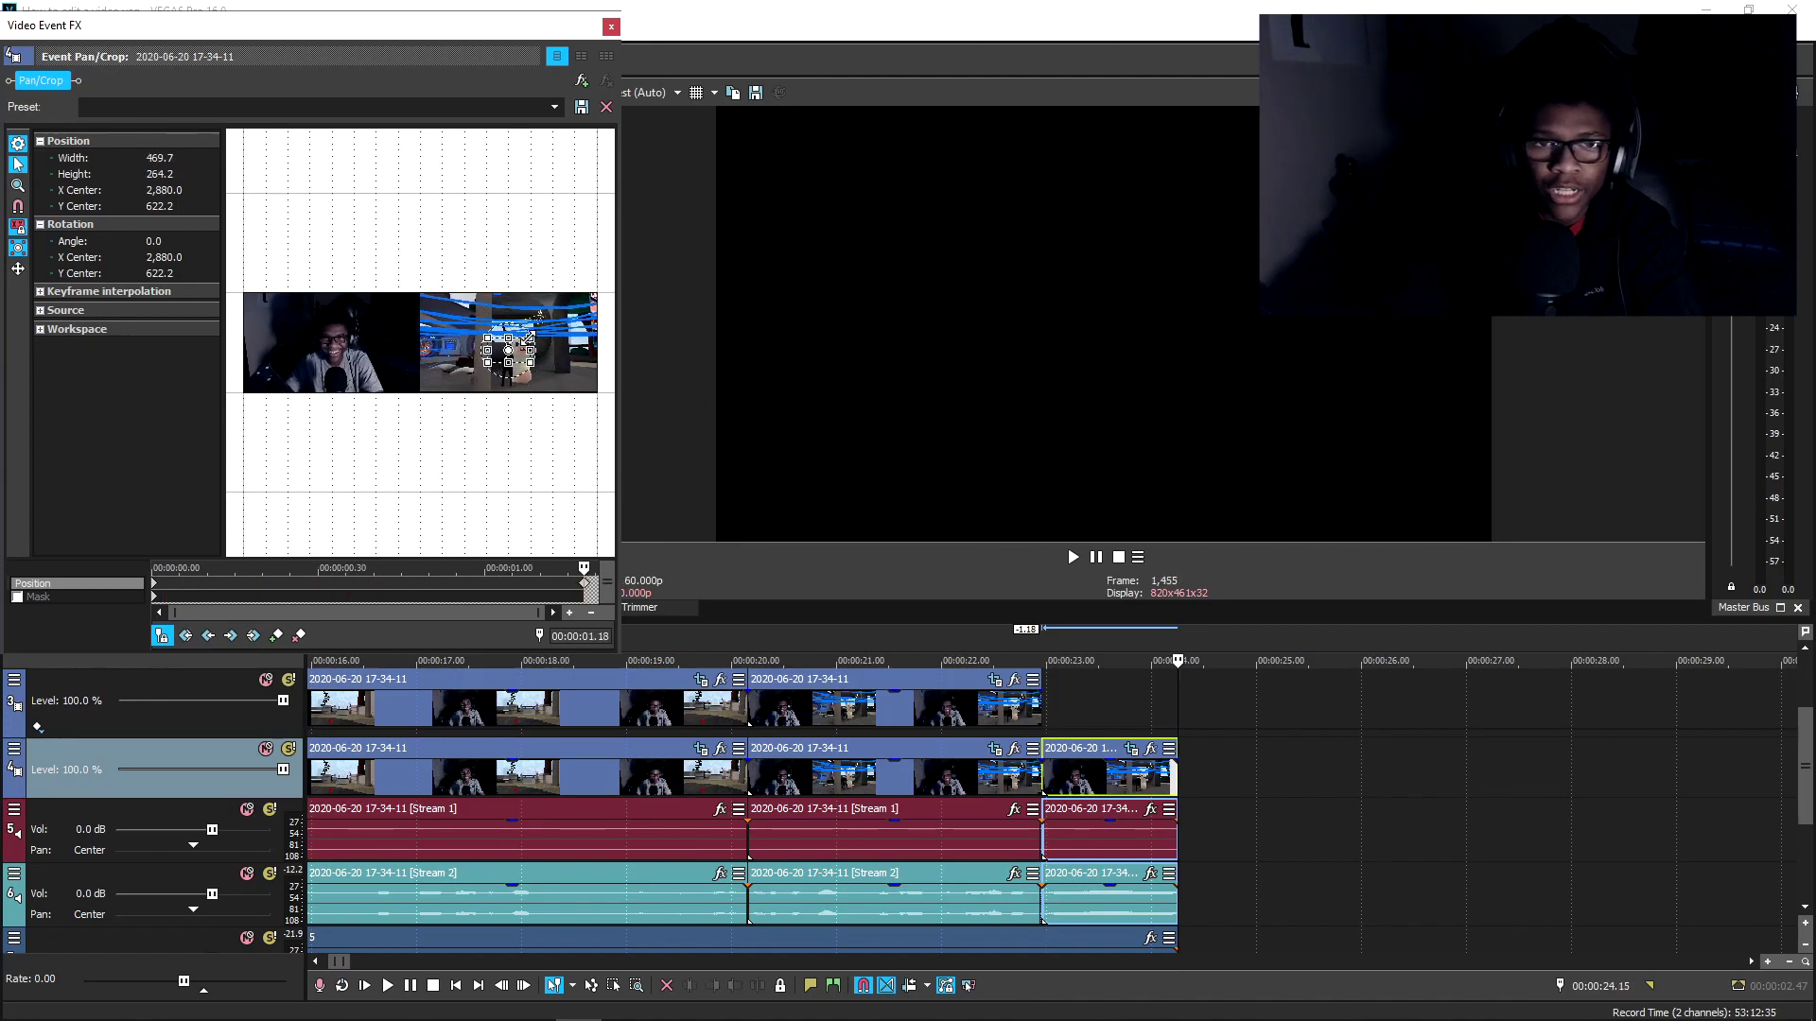
# Step: Play the timeline from about 00:00:20.15 into the last gameplay event to check its gradual zoom
pyautogui.click(613, 27)
pyautogui.click(968, 790)
pyautogui.press('space')
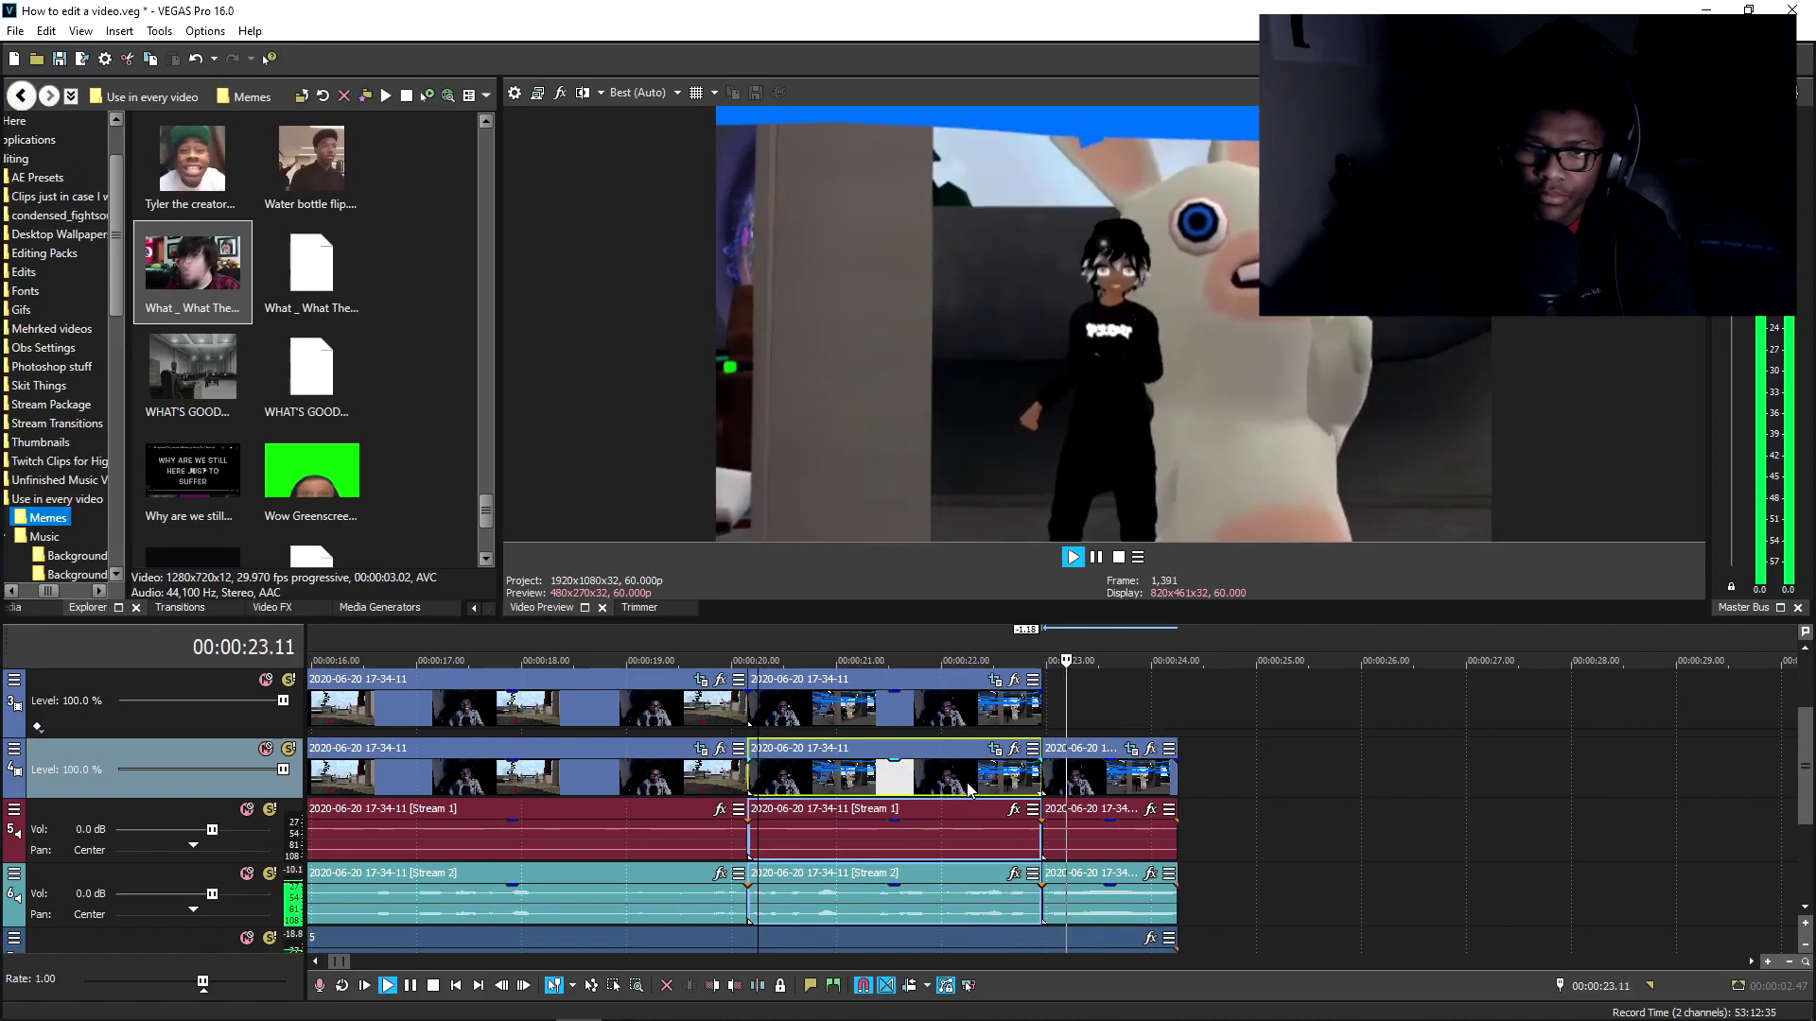
pyautogui.press('space')
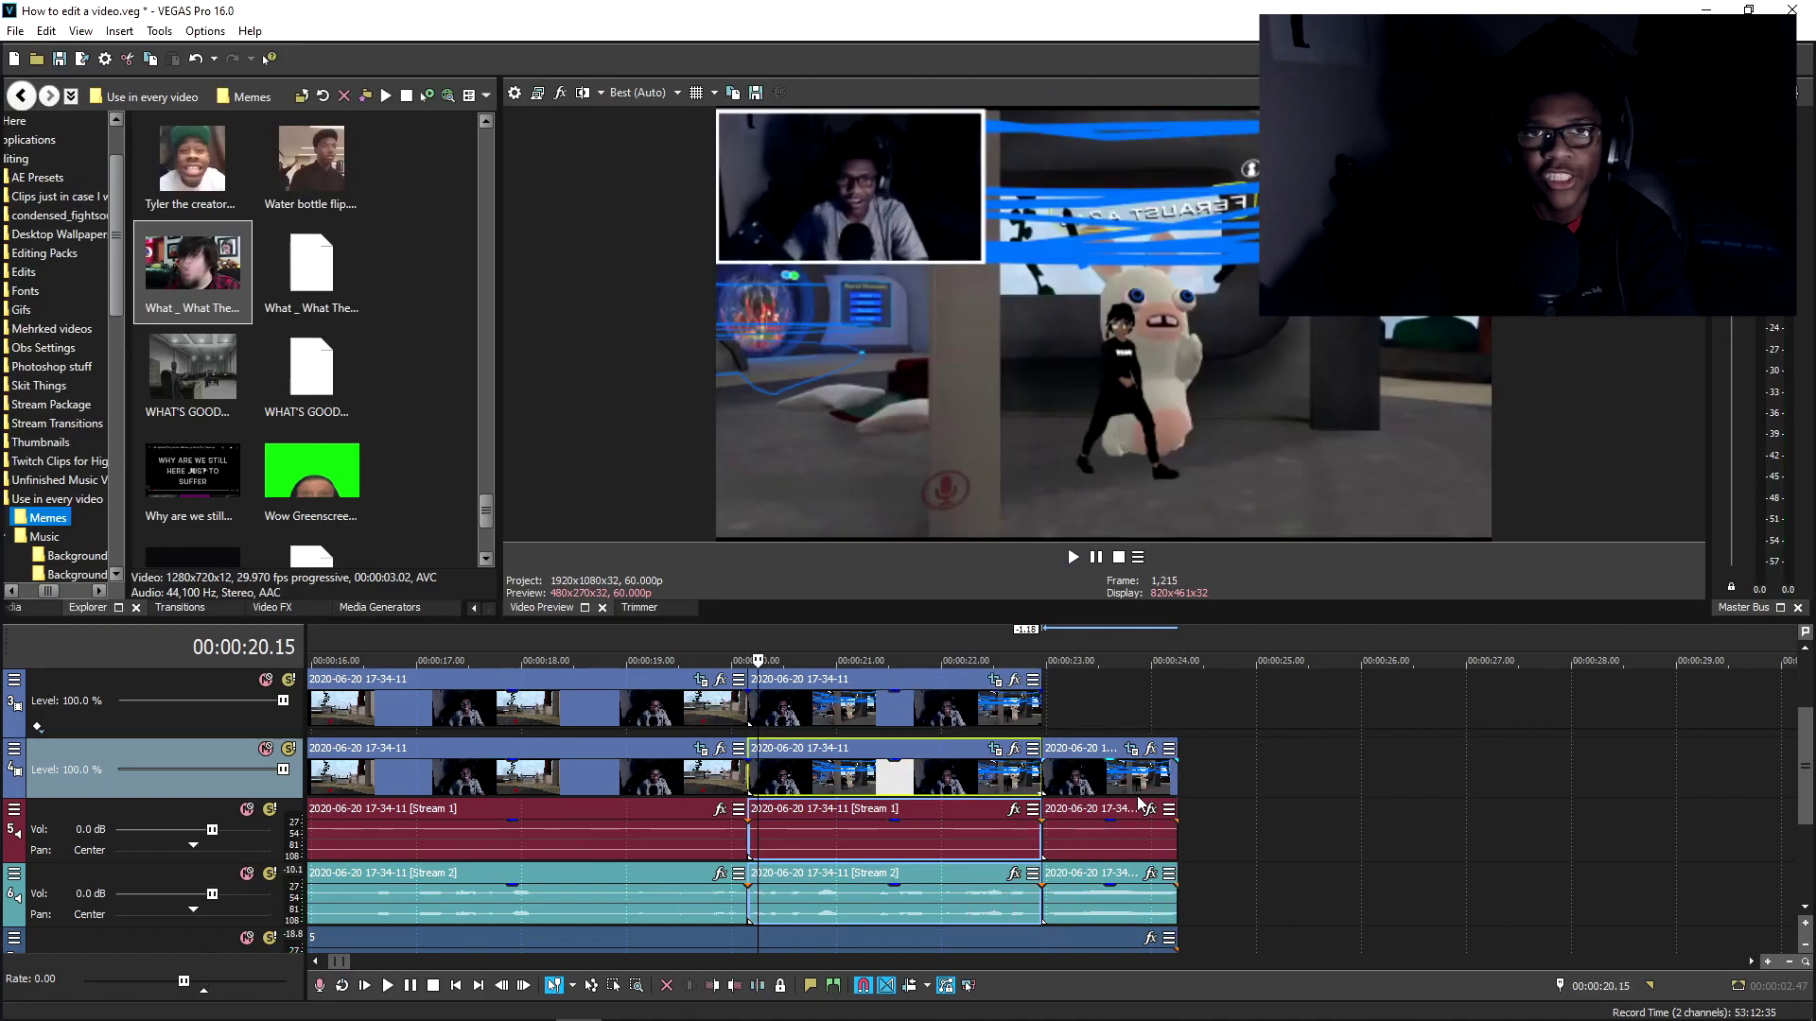
# Step: Split the music track at 00:00:22.57 and delete the music after that point
pyautogui.click(1042, 938)
pyautogui.scroll(-2, 1041, 939)
pyautogui.press('s')
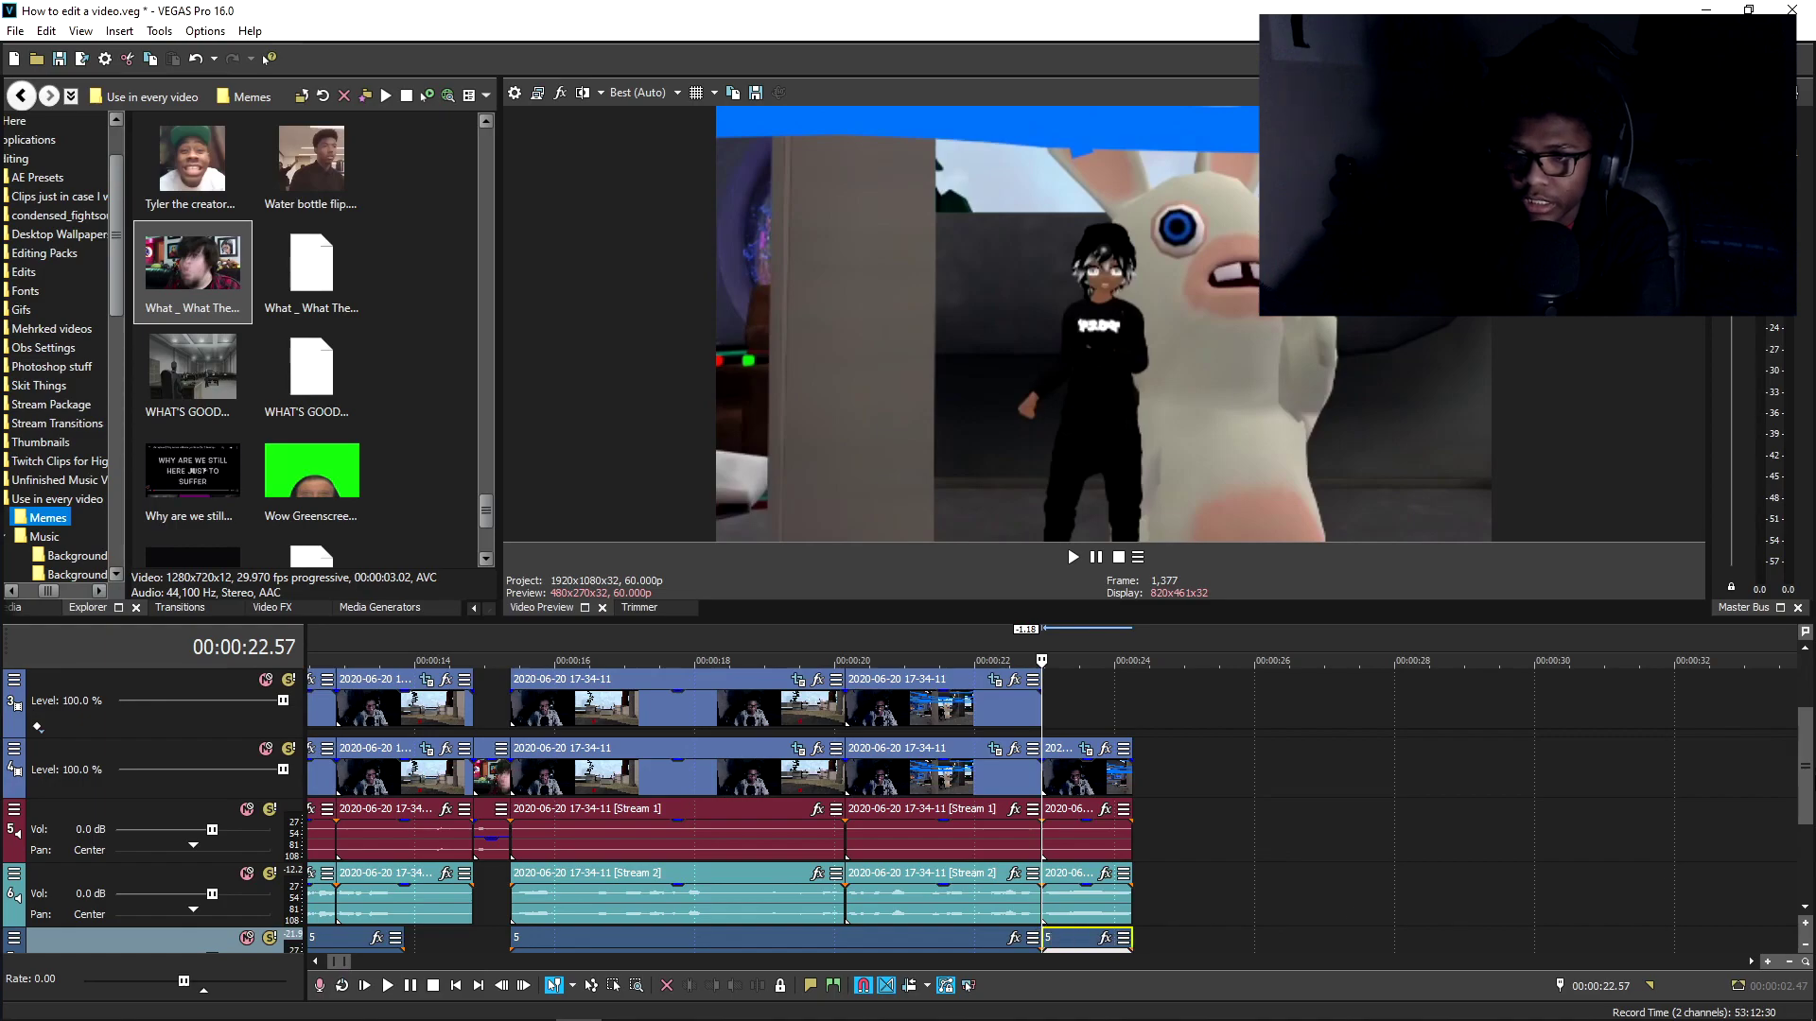
pyautogui.scroll(-1, 1807, 756)
pyautogui.press('Delete')
# Step: Add a Reverb effect with the Echo preset to the last event on audio track 6
pyautogui.click(1053, 806)
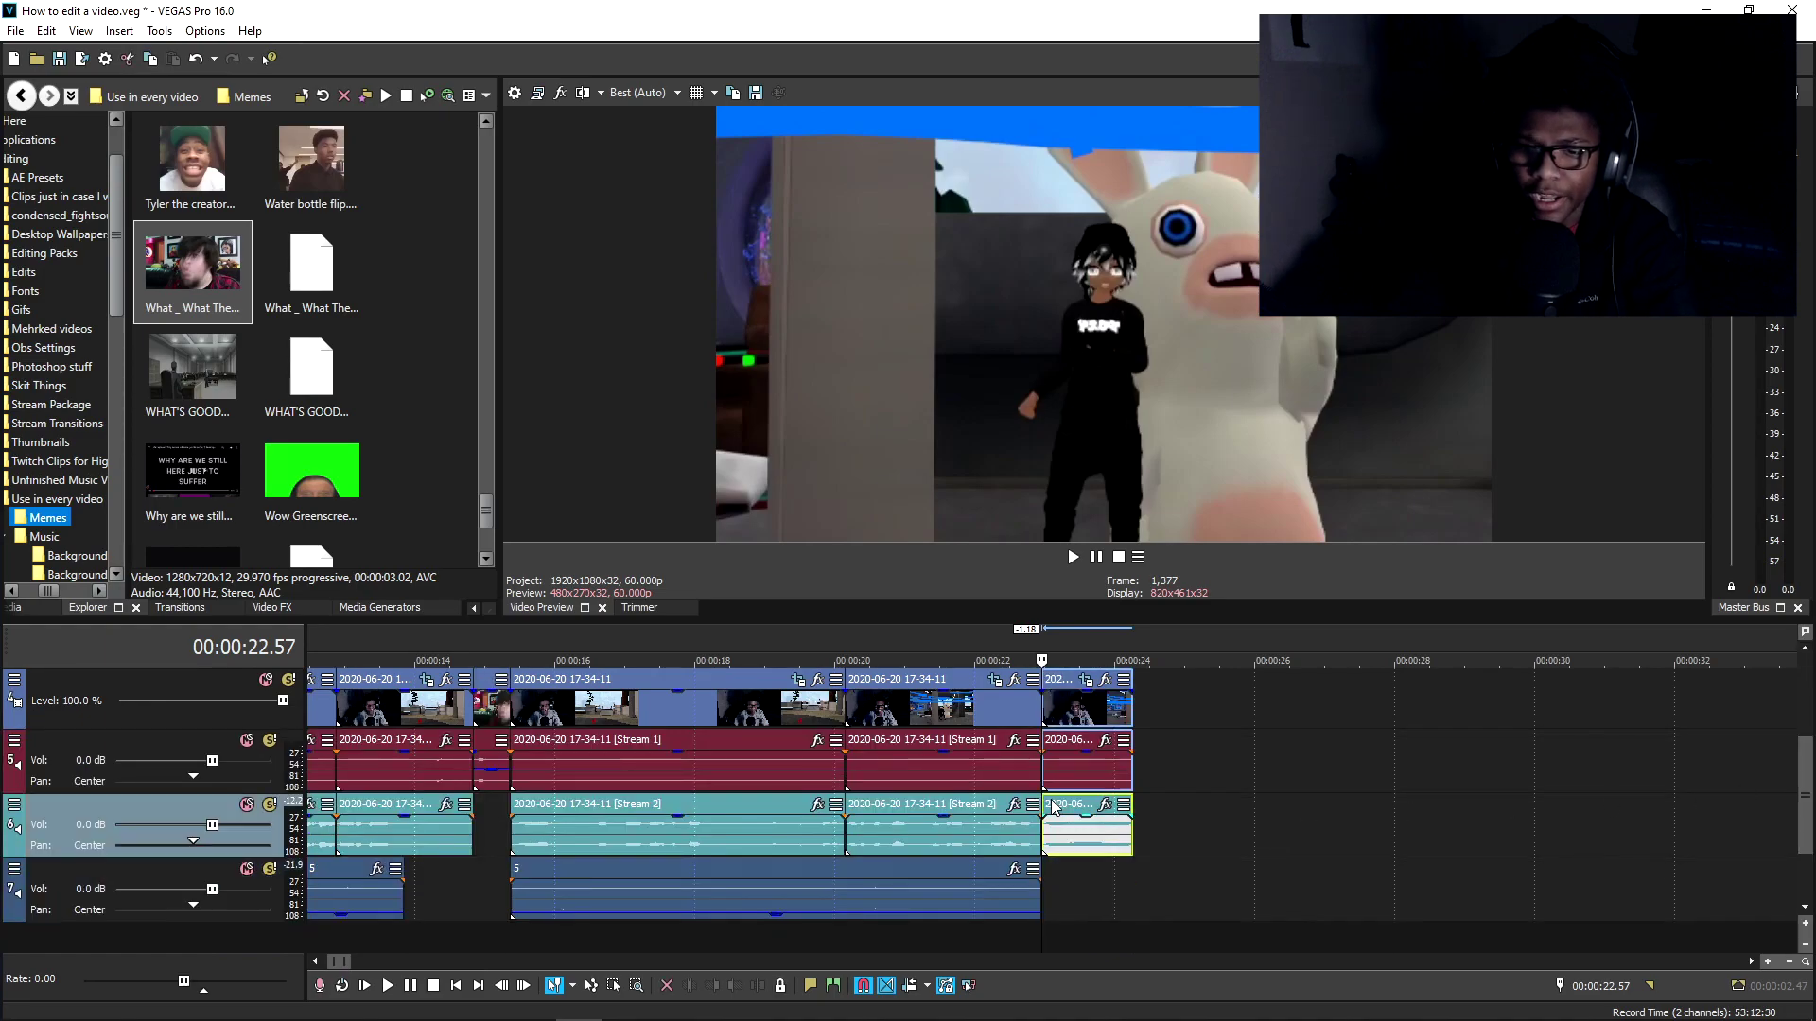
pyautogui.click(1052, 806)
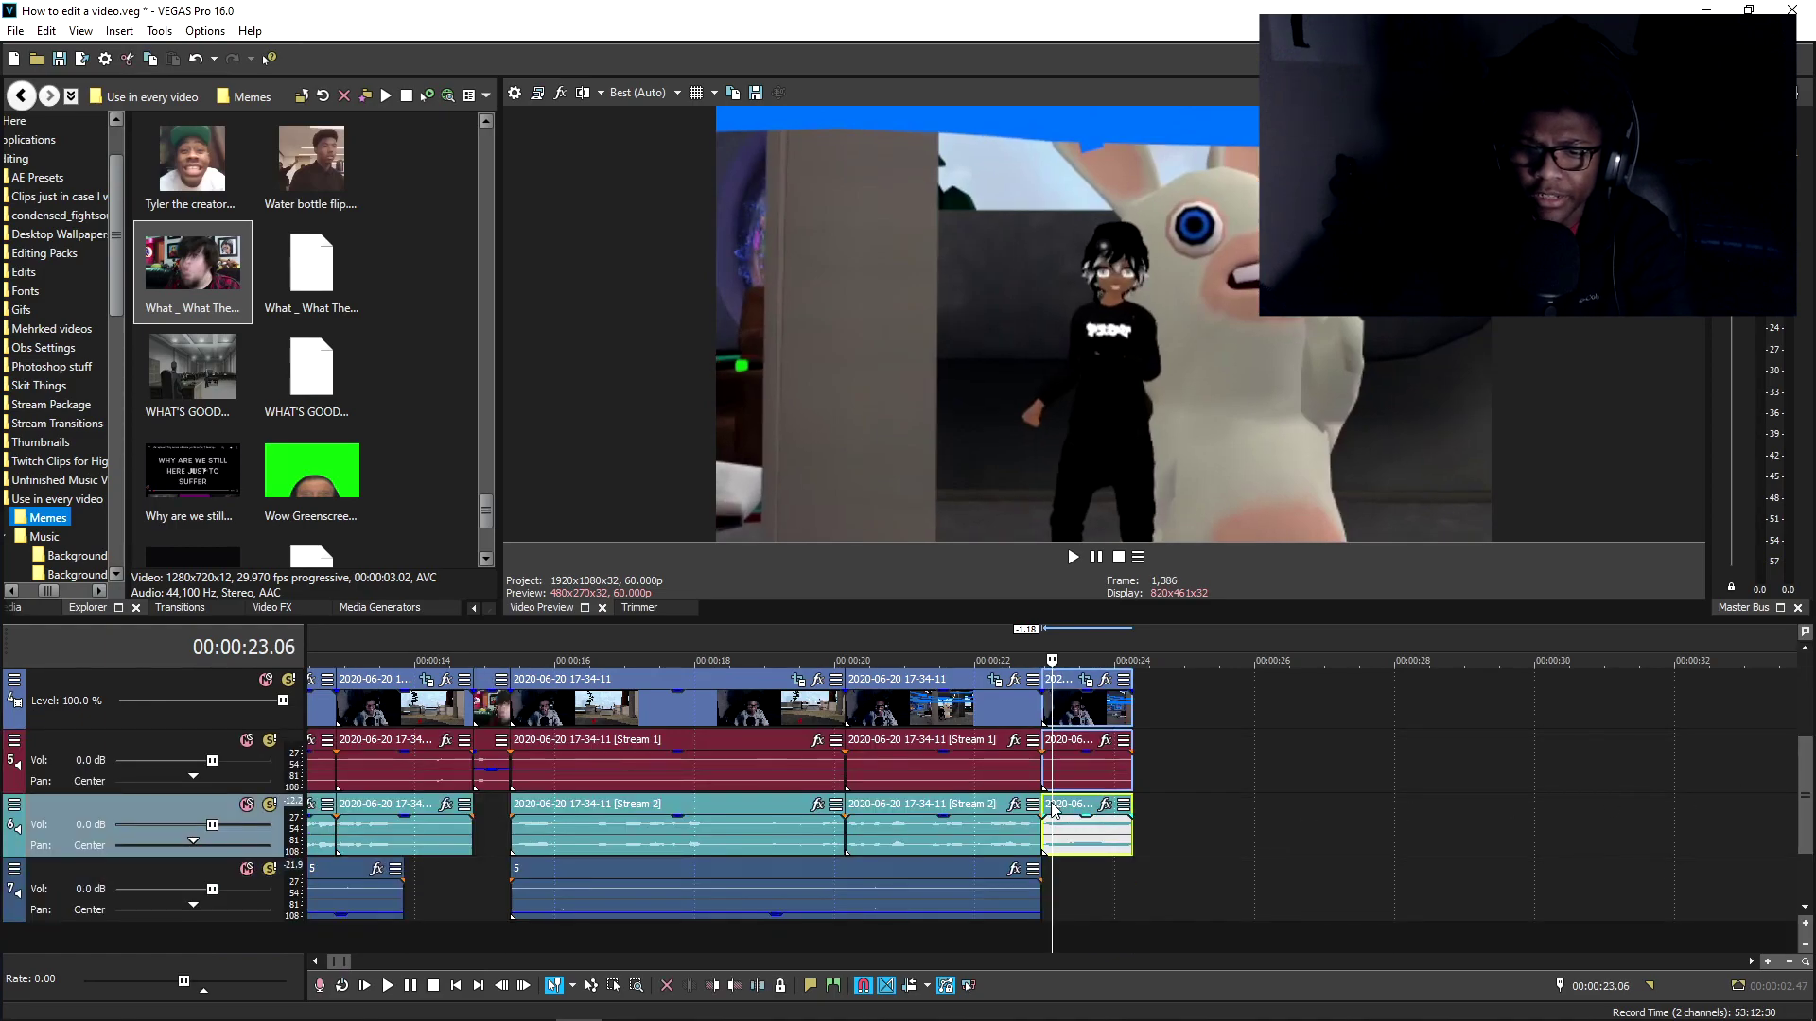
pyautogui.click(1105, 806)
pyautogui.doubleClick(691, 452)
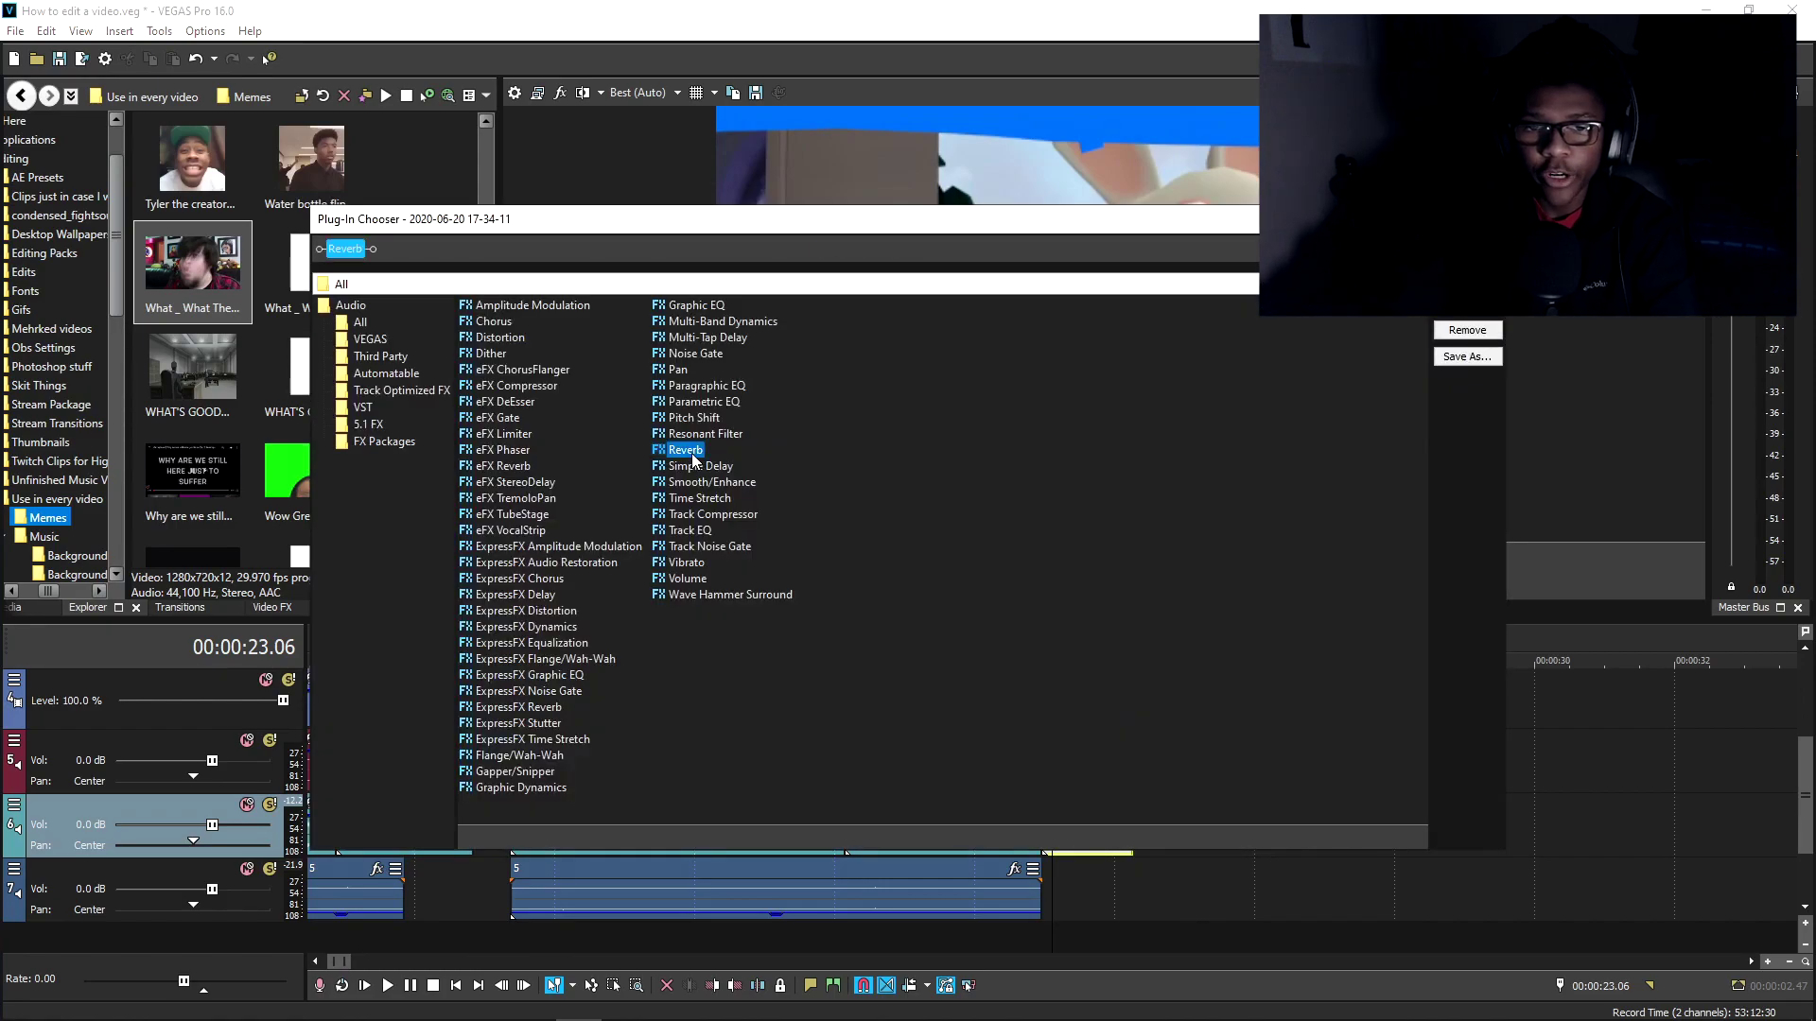
pyautogui.press('Return')
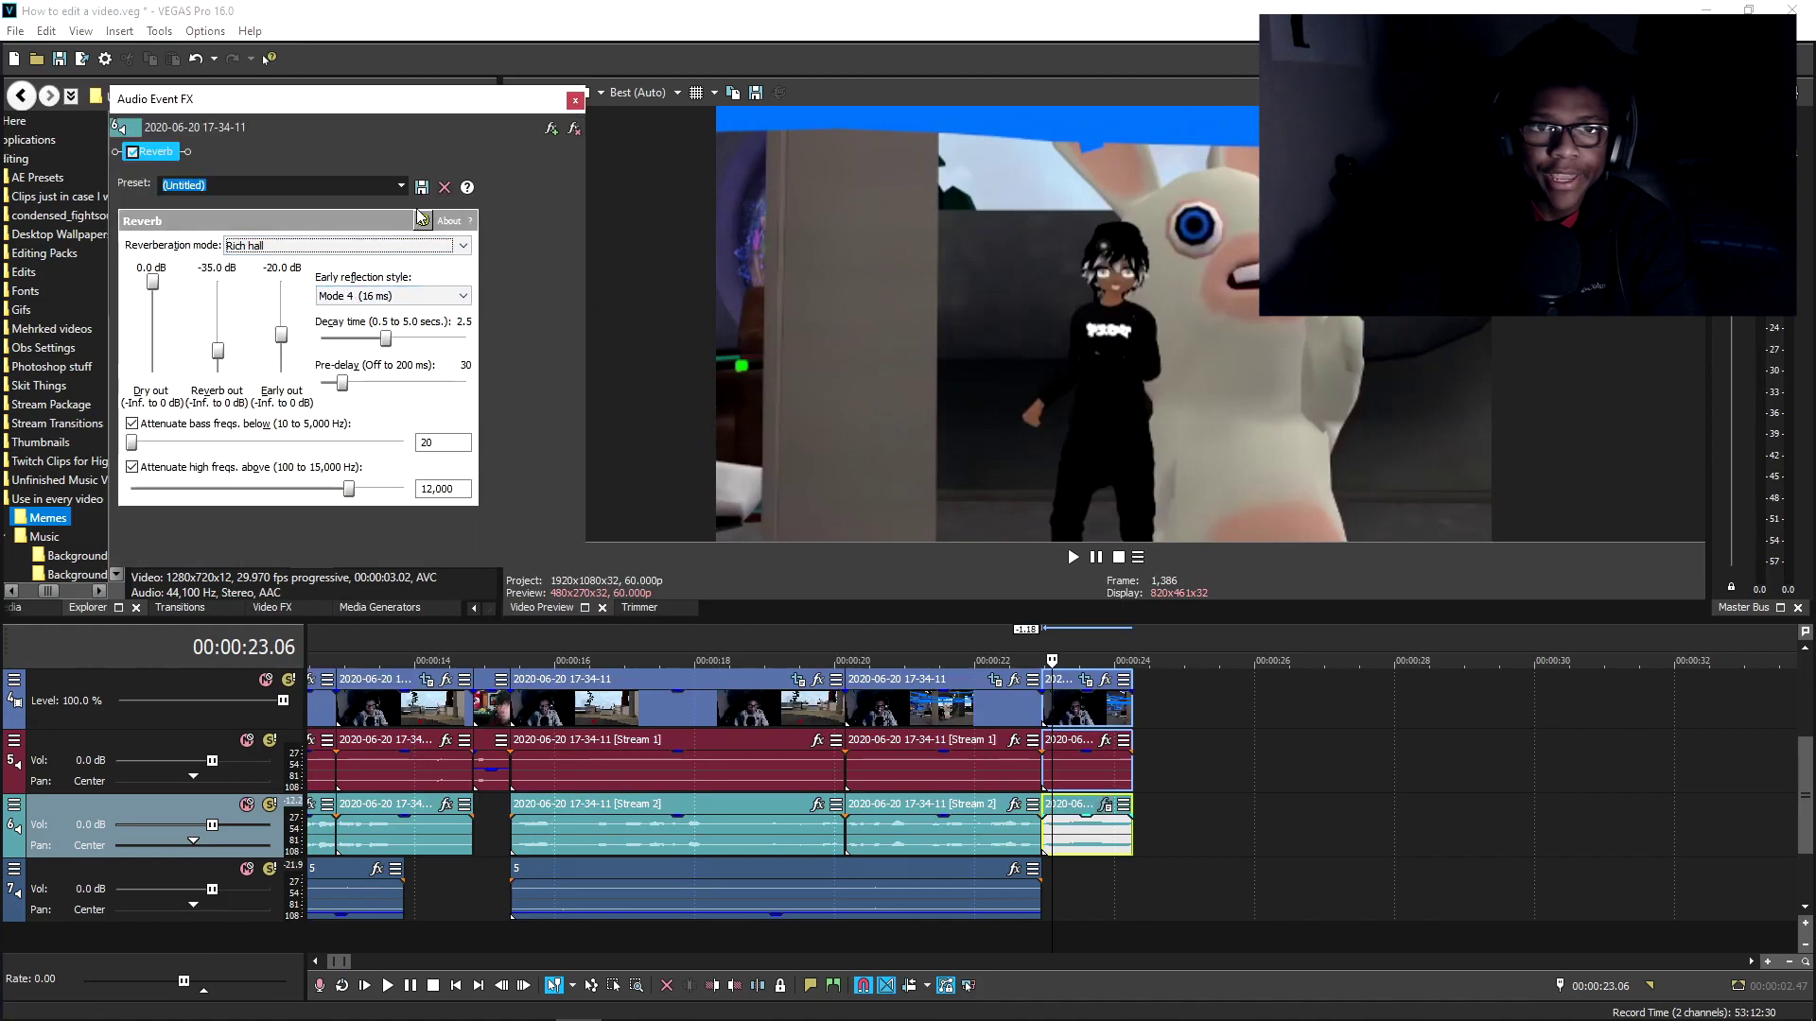
pyautogui.click(401, 185)
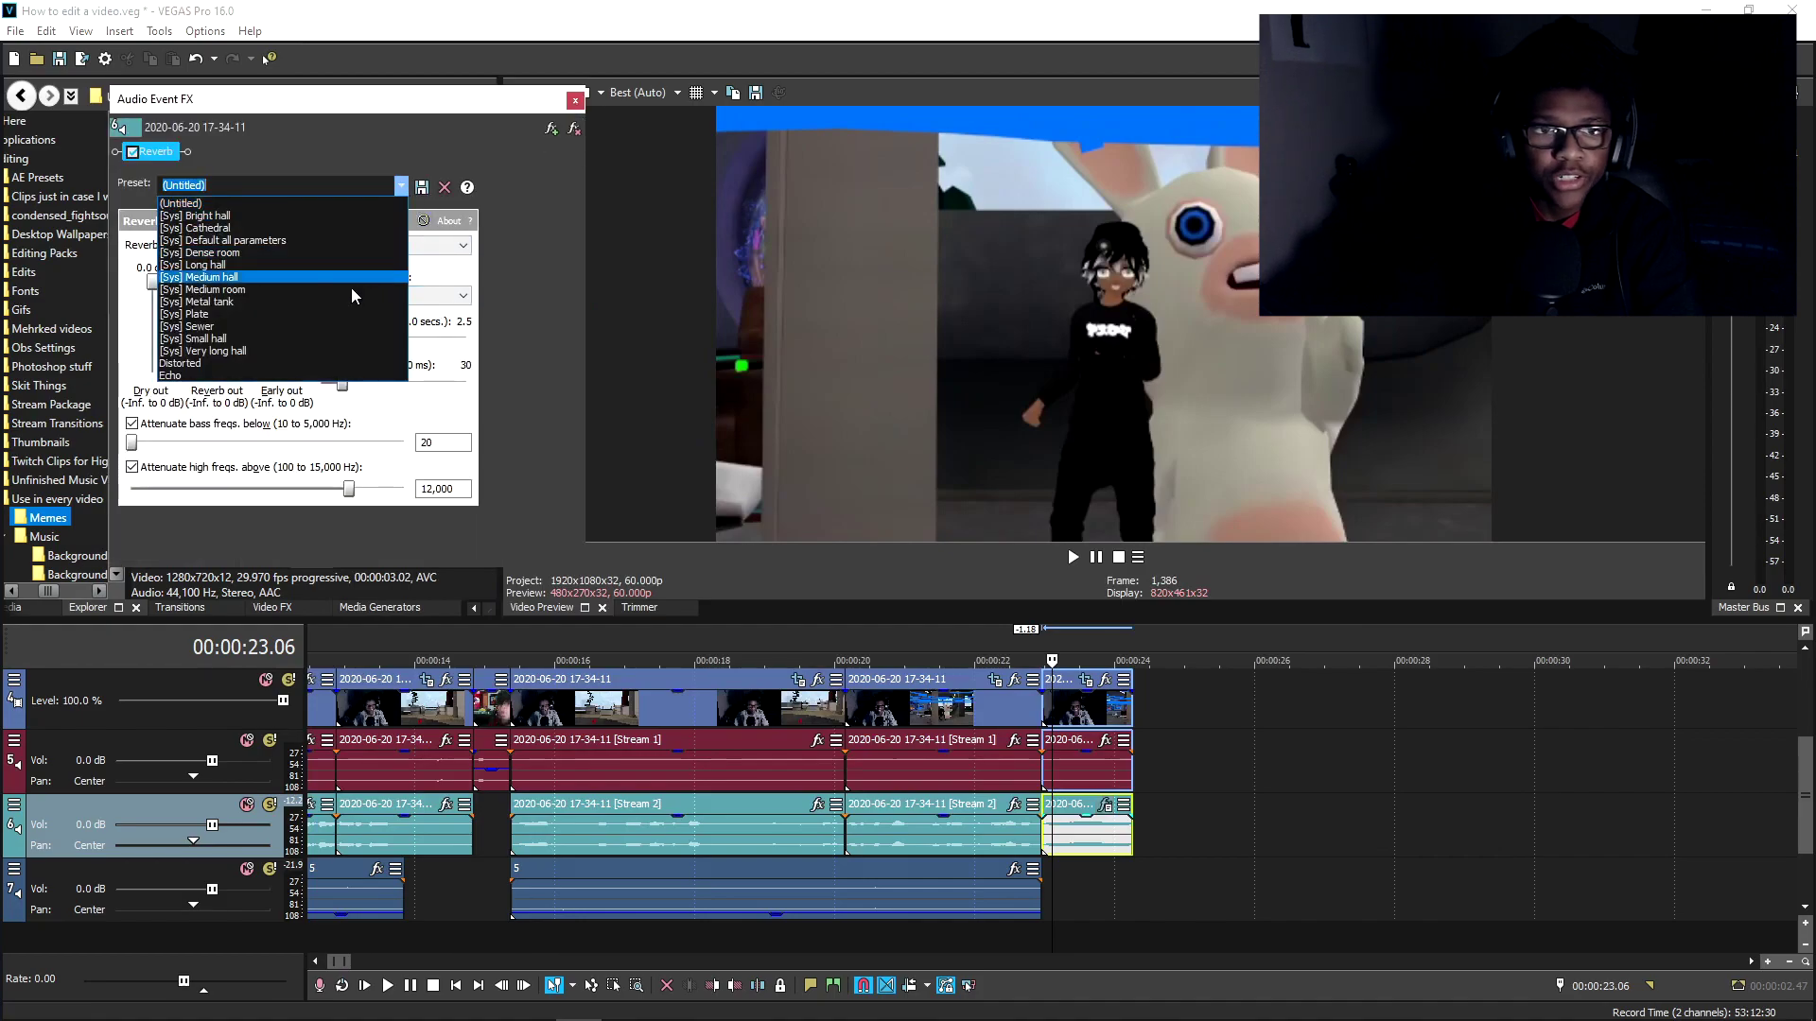
pyautogui.click(246, 376)
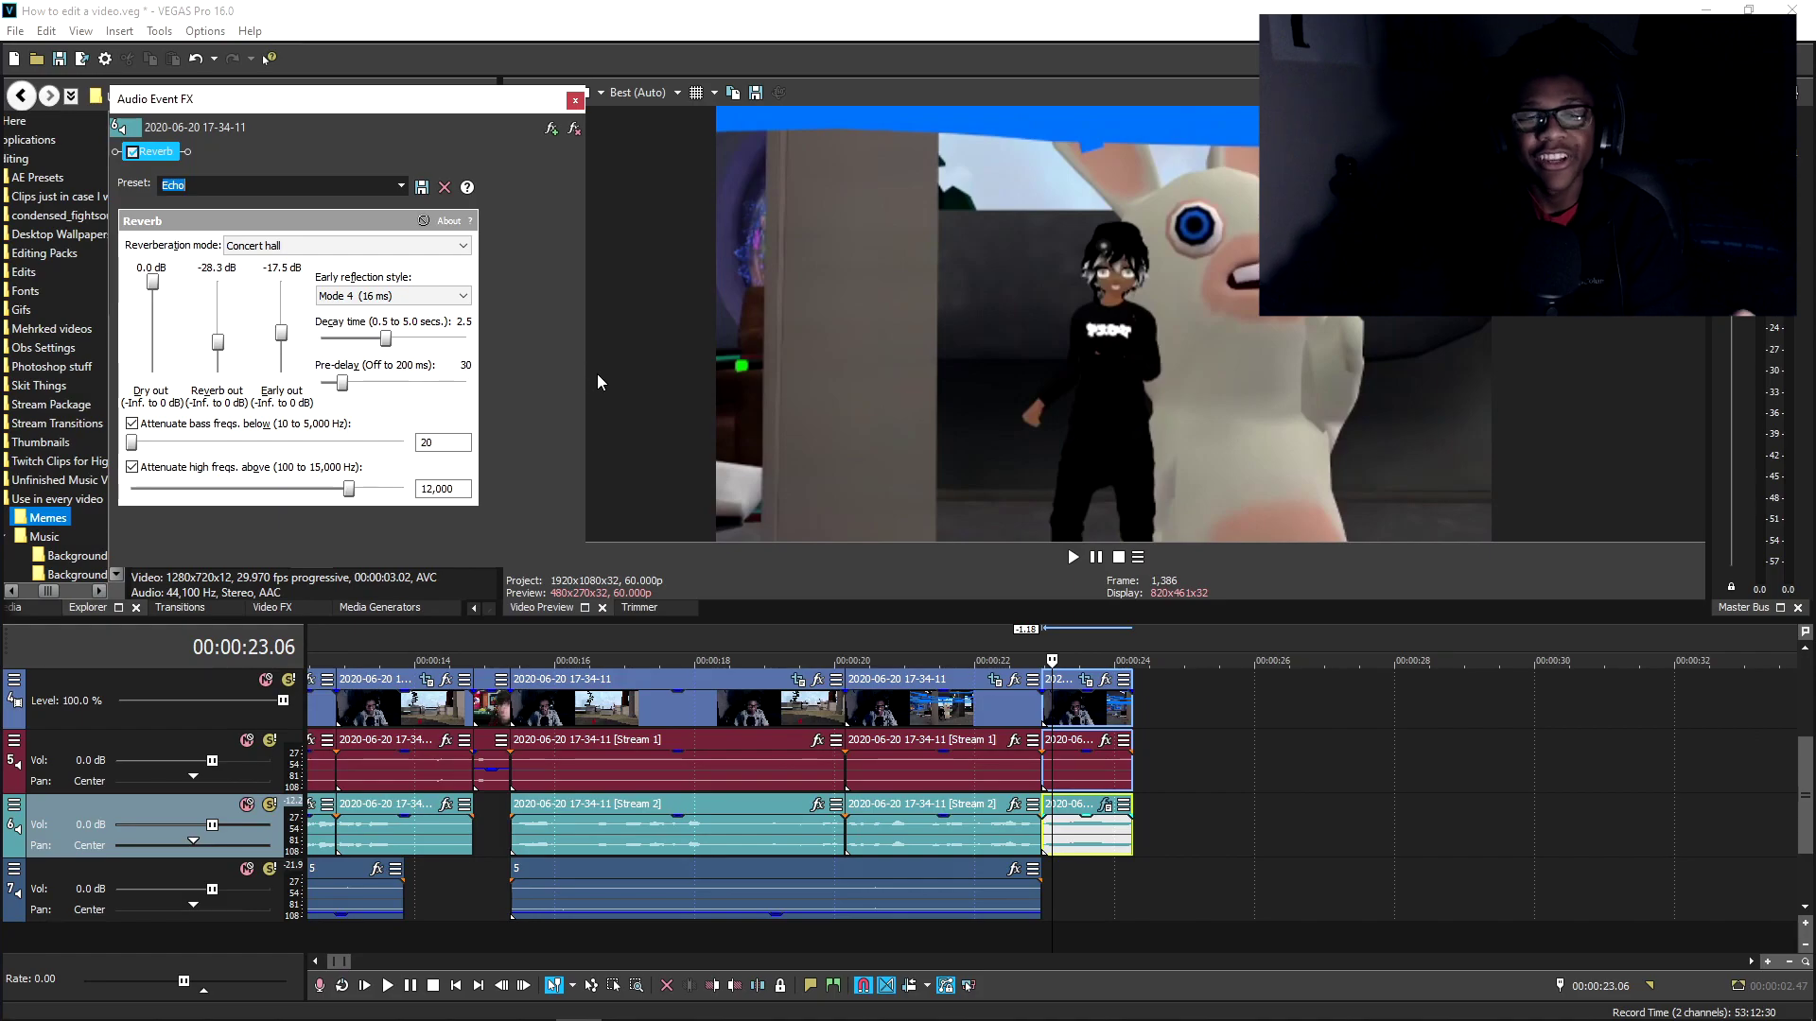
# Step: Play from 00:00:20.09 through the zoomed event to check the music cutout and the echo
pyautogui.click(846, 723)
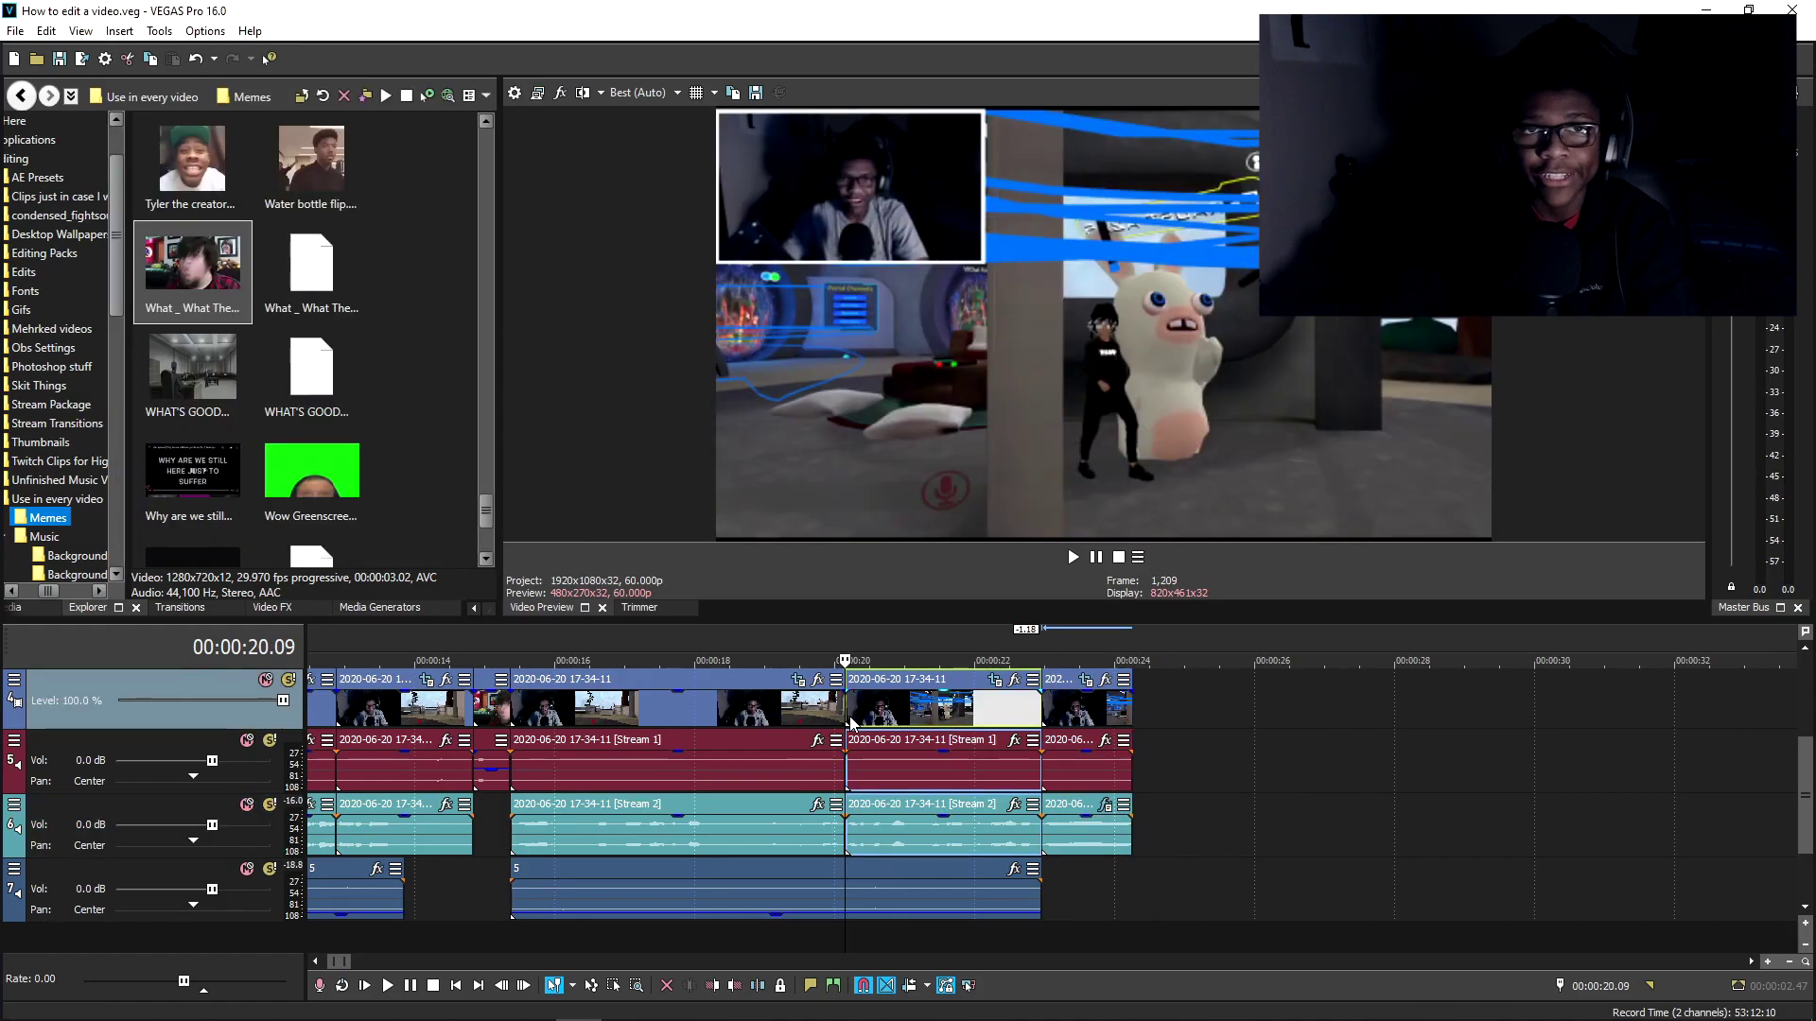
pyautogui.press('space')
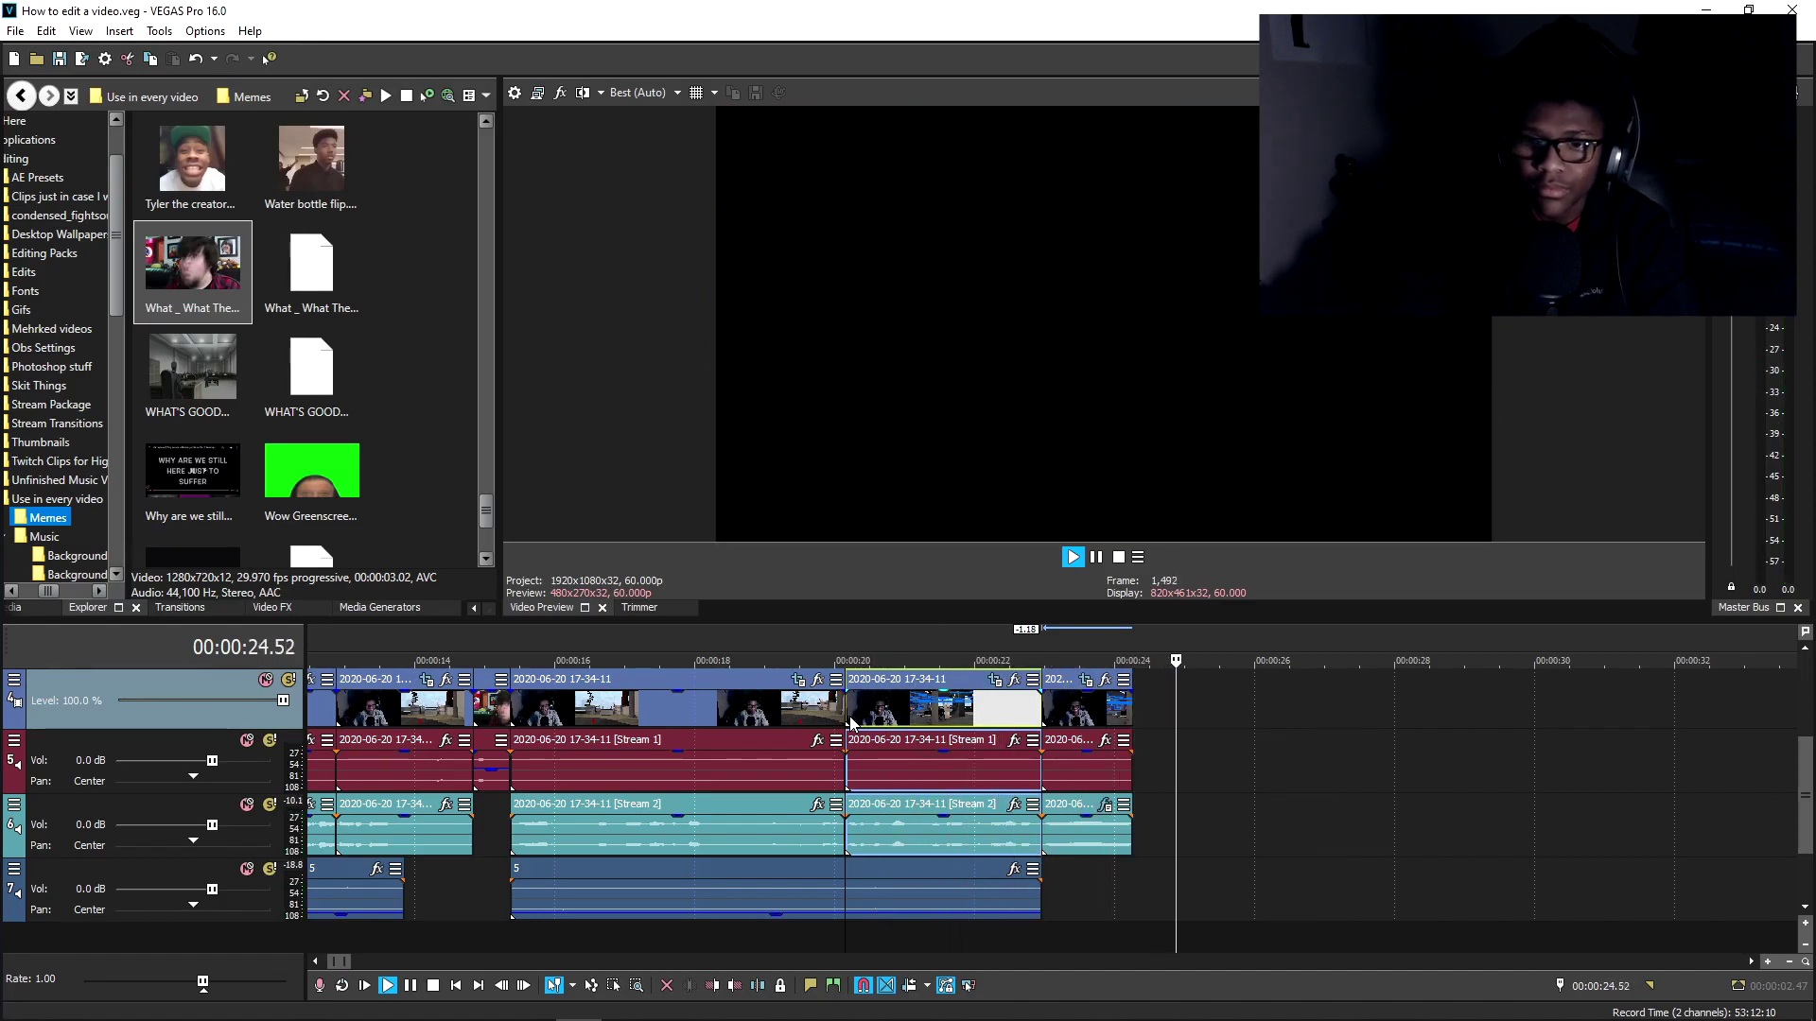
pyautogui.press('space')
# Step: Extend the zoomed gameplay event and its audio by about 00:00:01.02 and play the result
pyautogui.moveTo(1132, 829); pyautogui.dragTo(1204, 839)
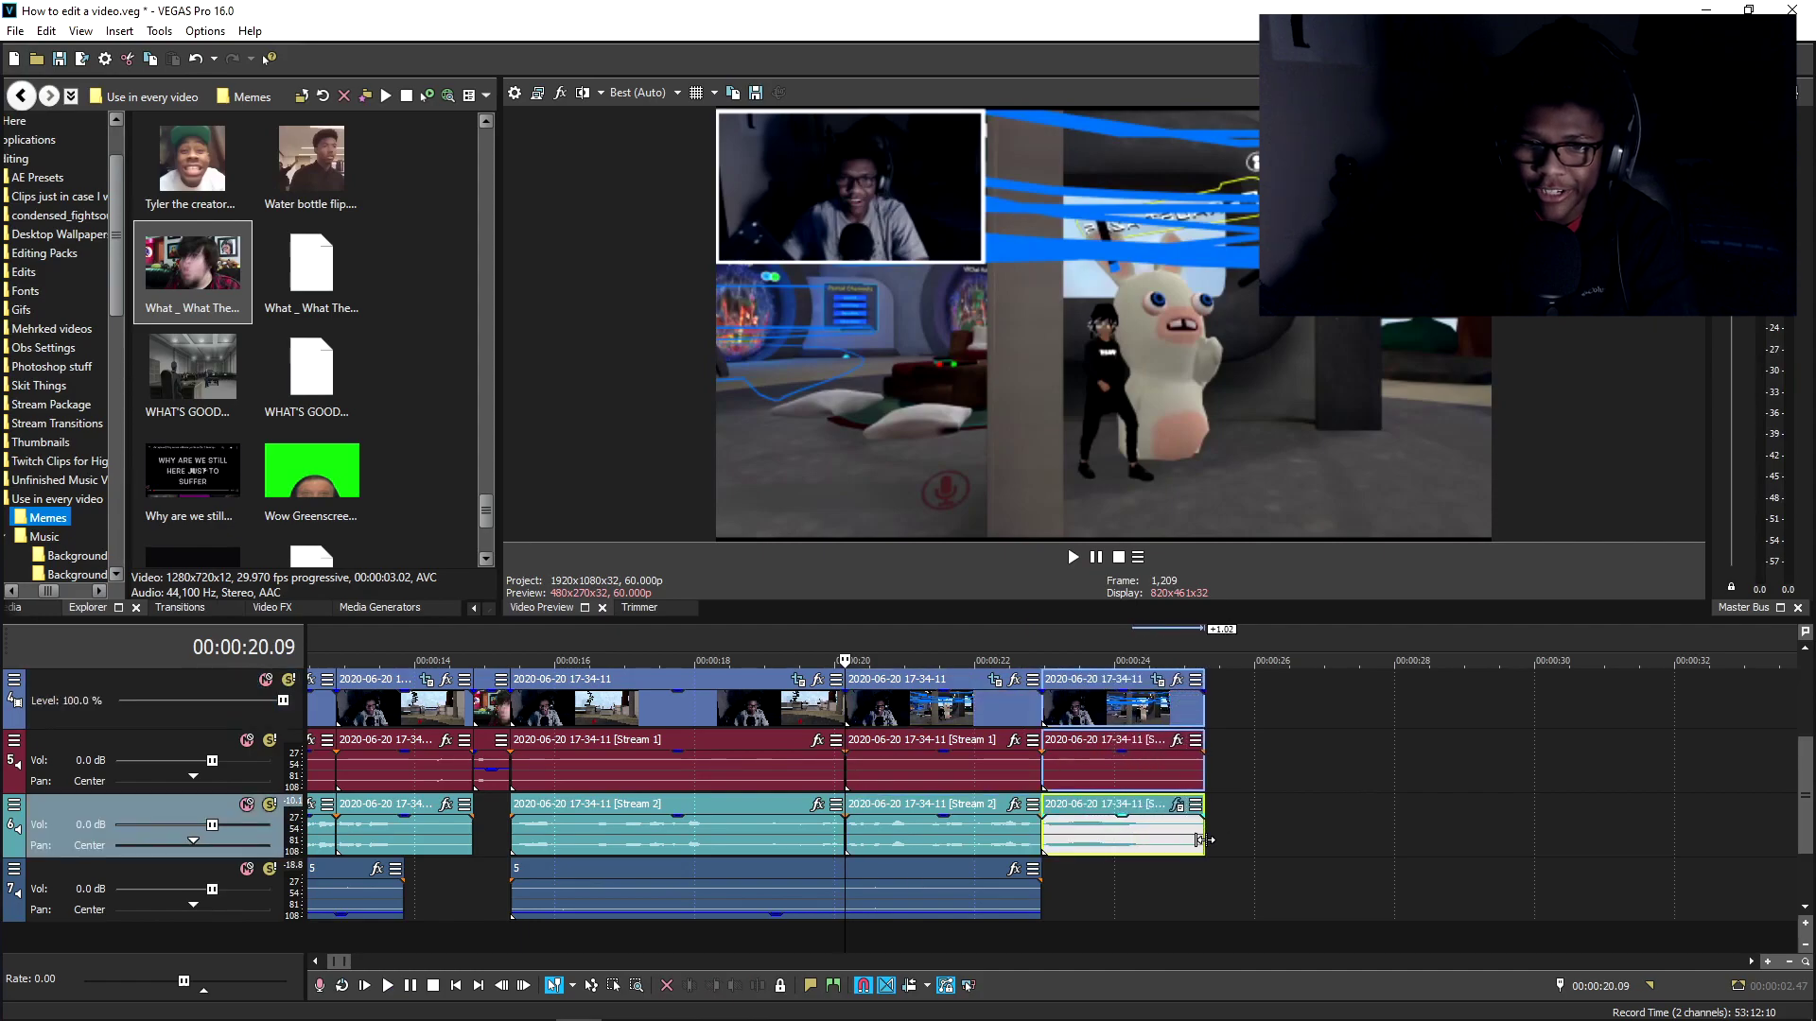
pyautogui.click(890, 705)
pyautogui.press('space')
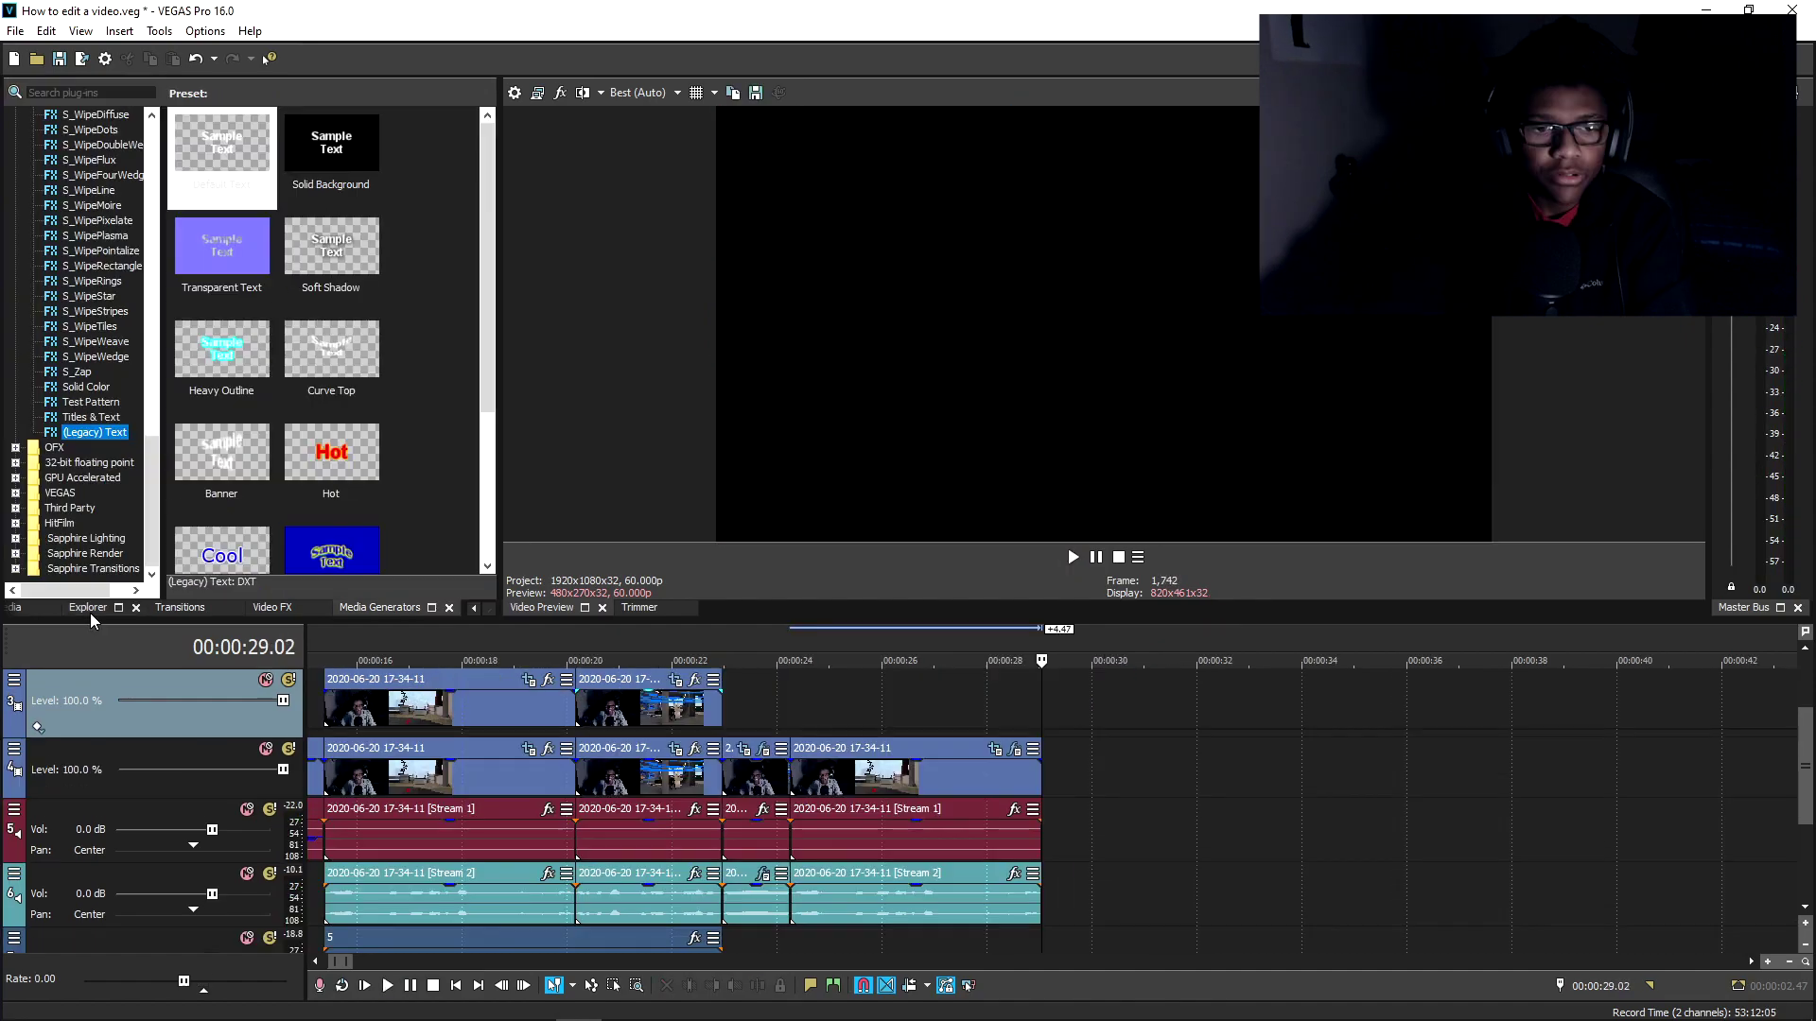
# Step: Insert New yt outro.mp4 from the Use in every video folder on track 4, directly after the last gameplay event
pyautogui.click(88, 607)
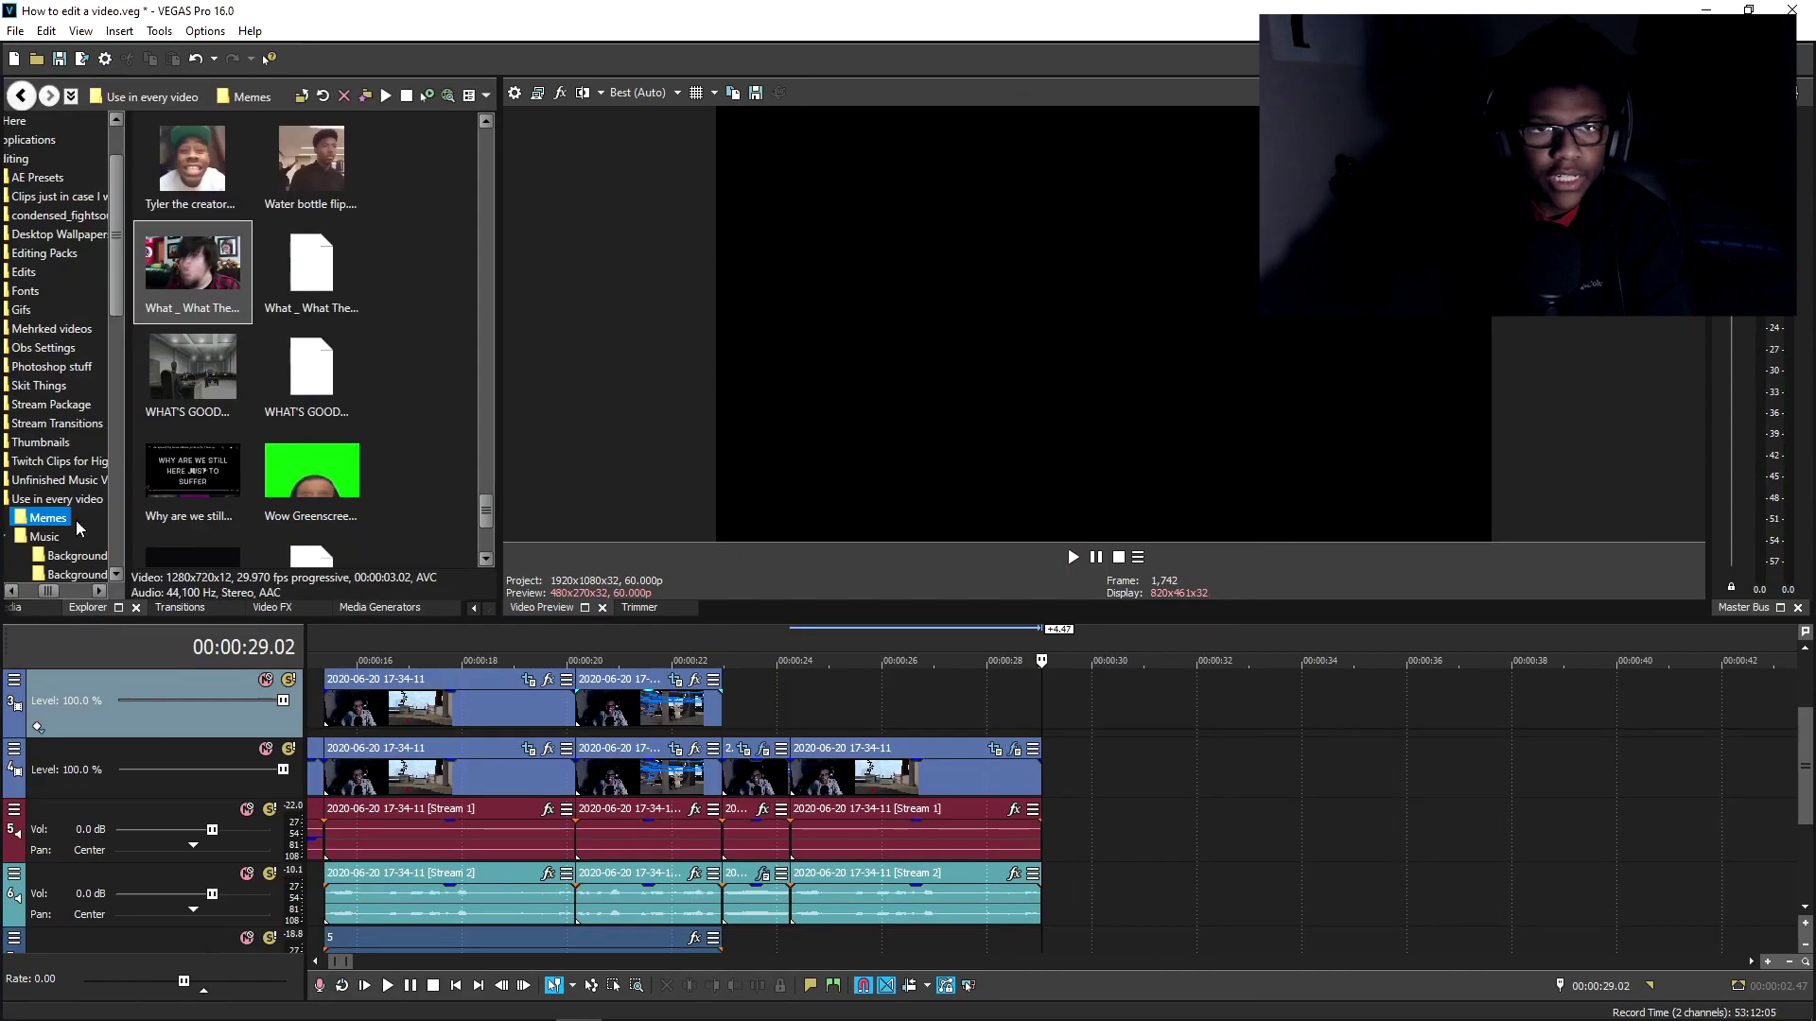
pyautogui.click(163, 103)
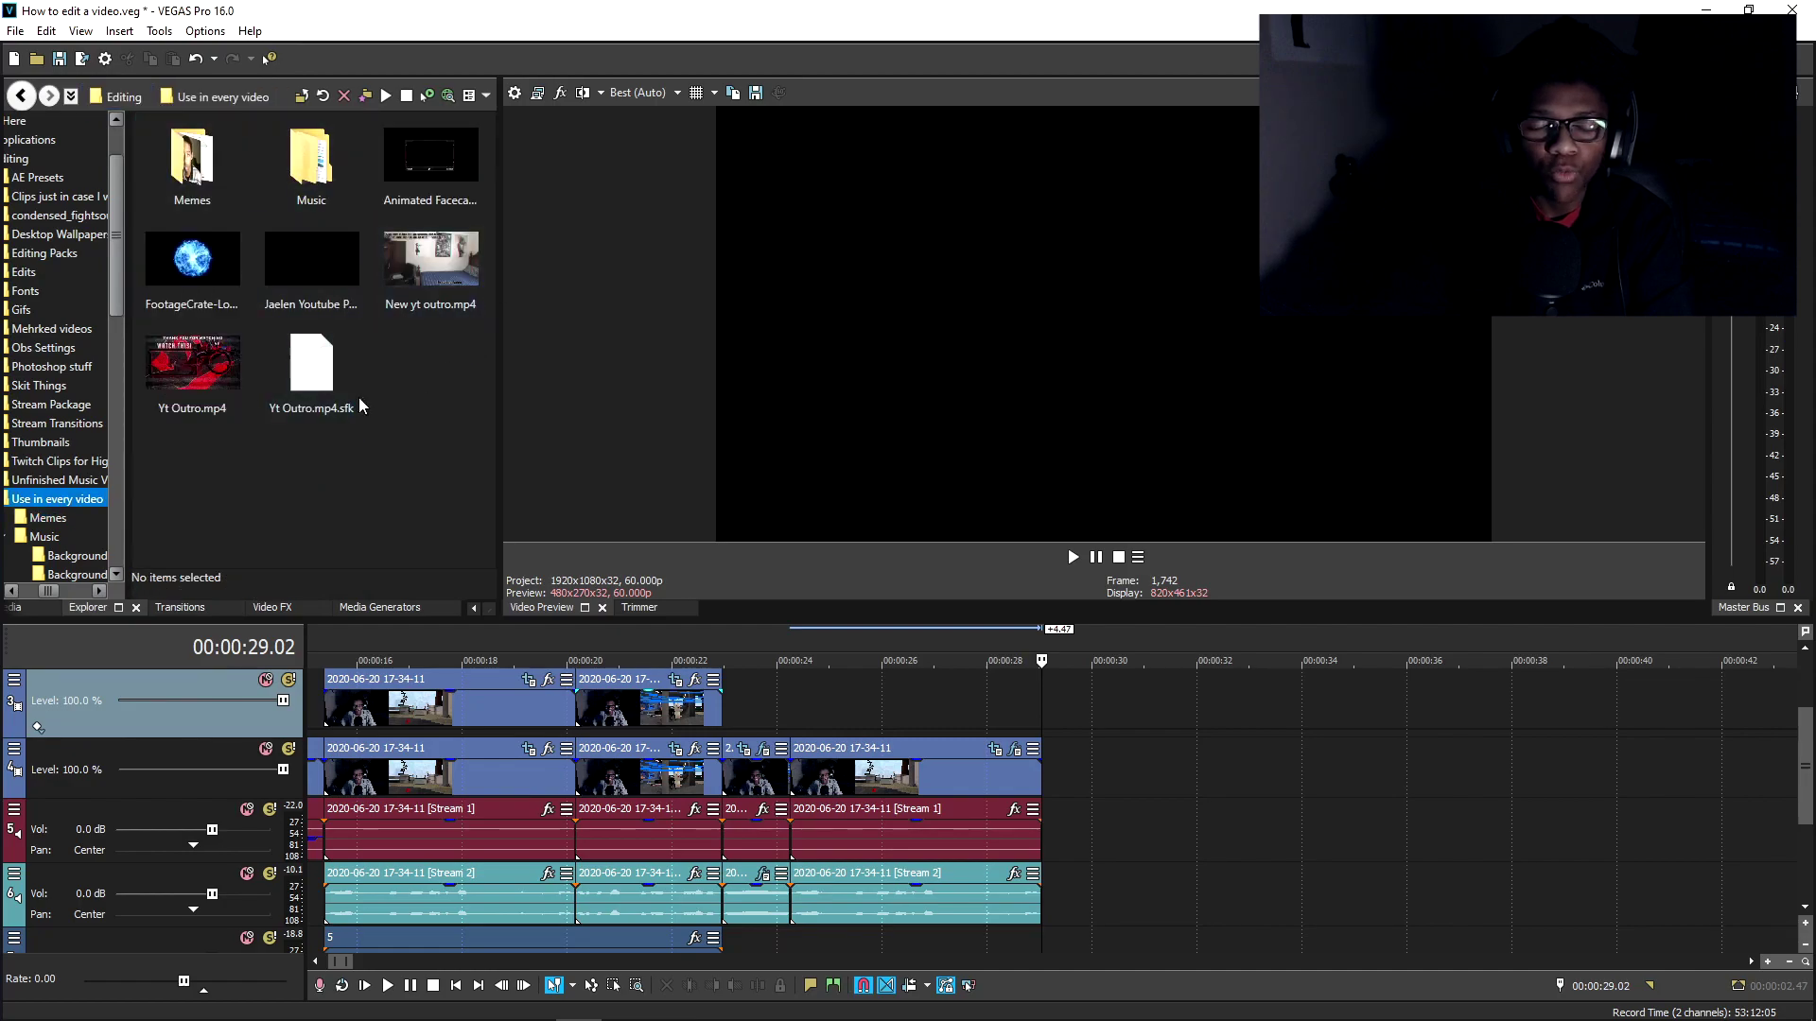
pyautogui.moveTo(418, 280); pyautogui.dragTo(1057, 791)
pyautogui.click(1058, 789)
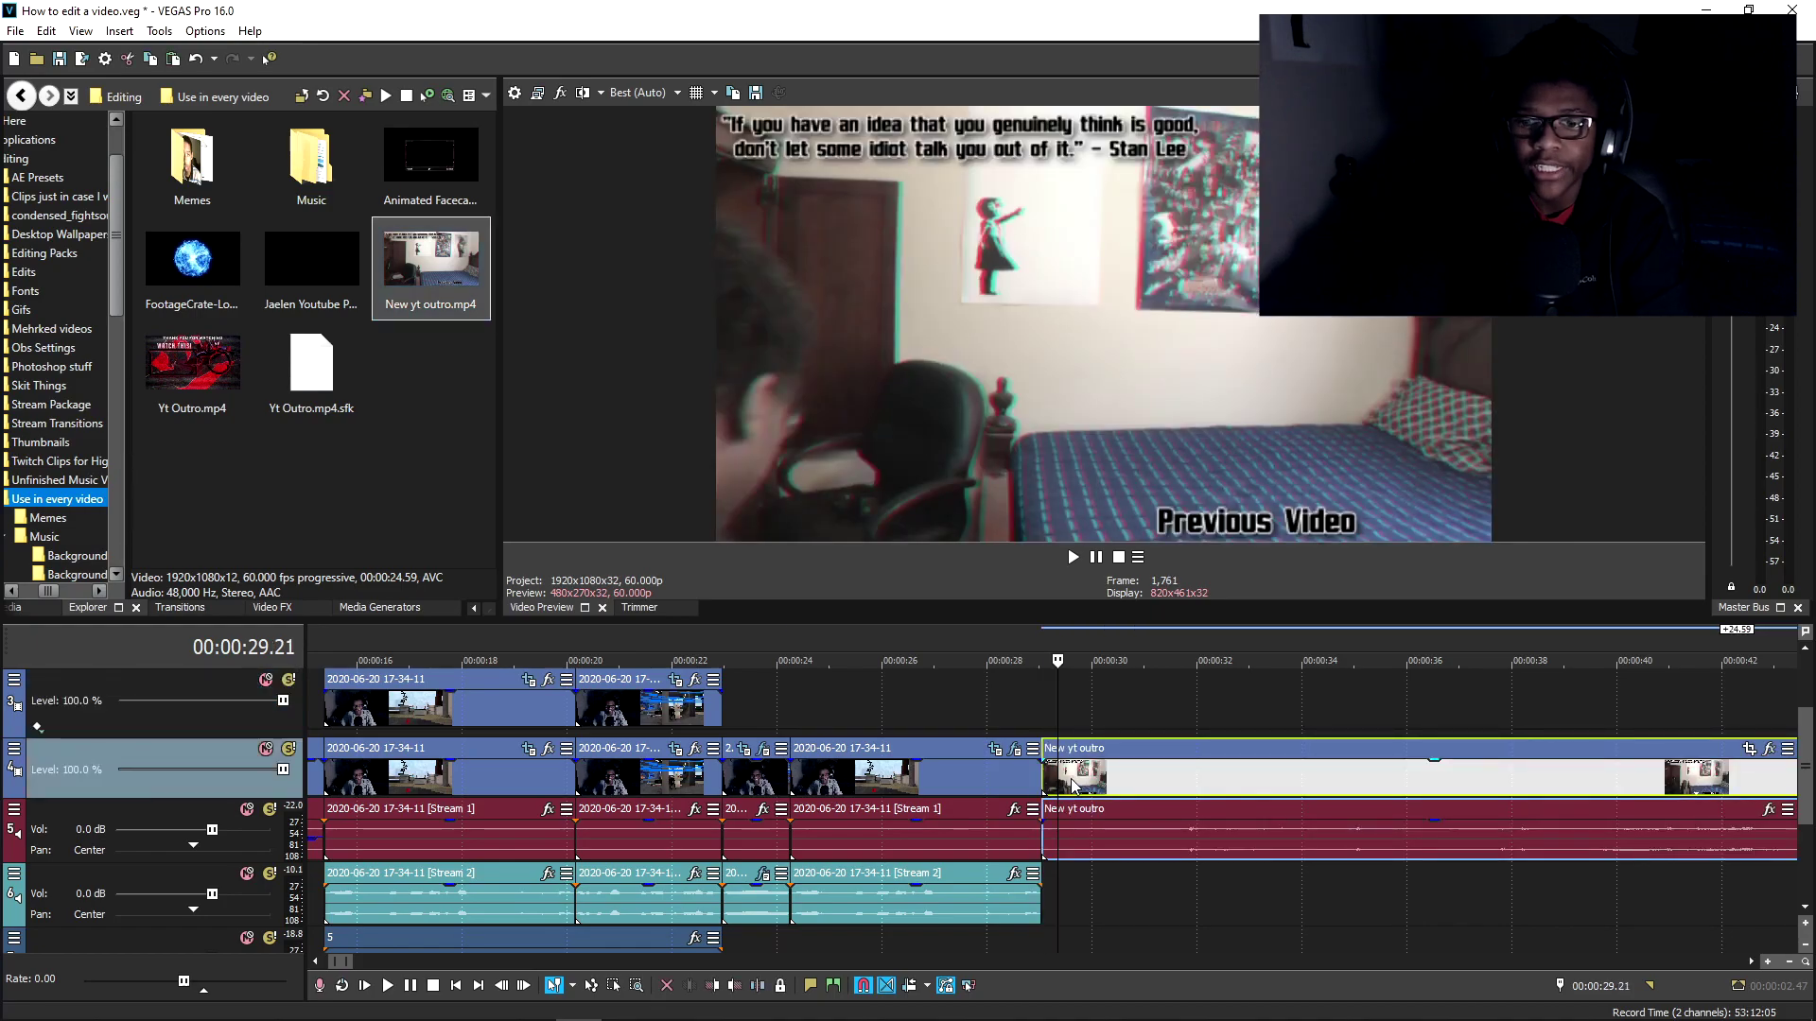
# Step: Confirm the outro video event's properties with Disable resample selected
pyautogui.rightClick(1074, 785)
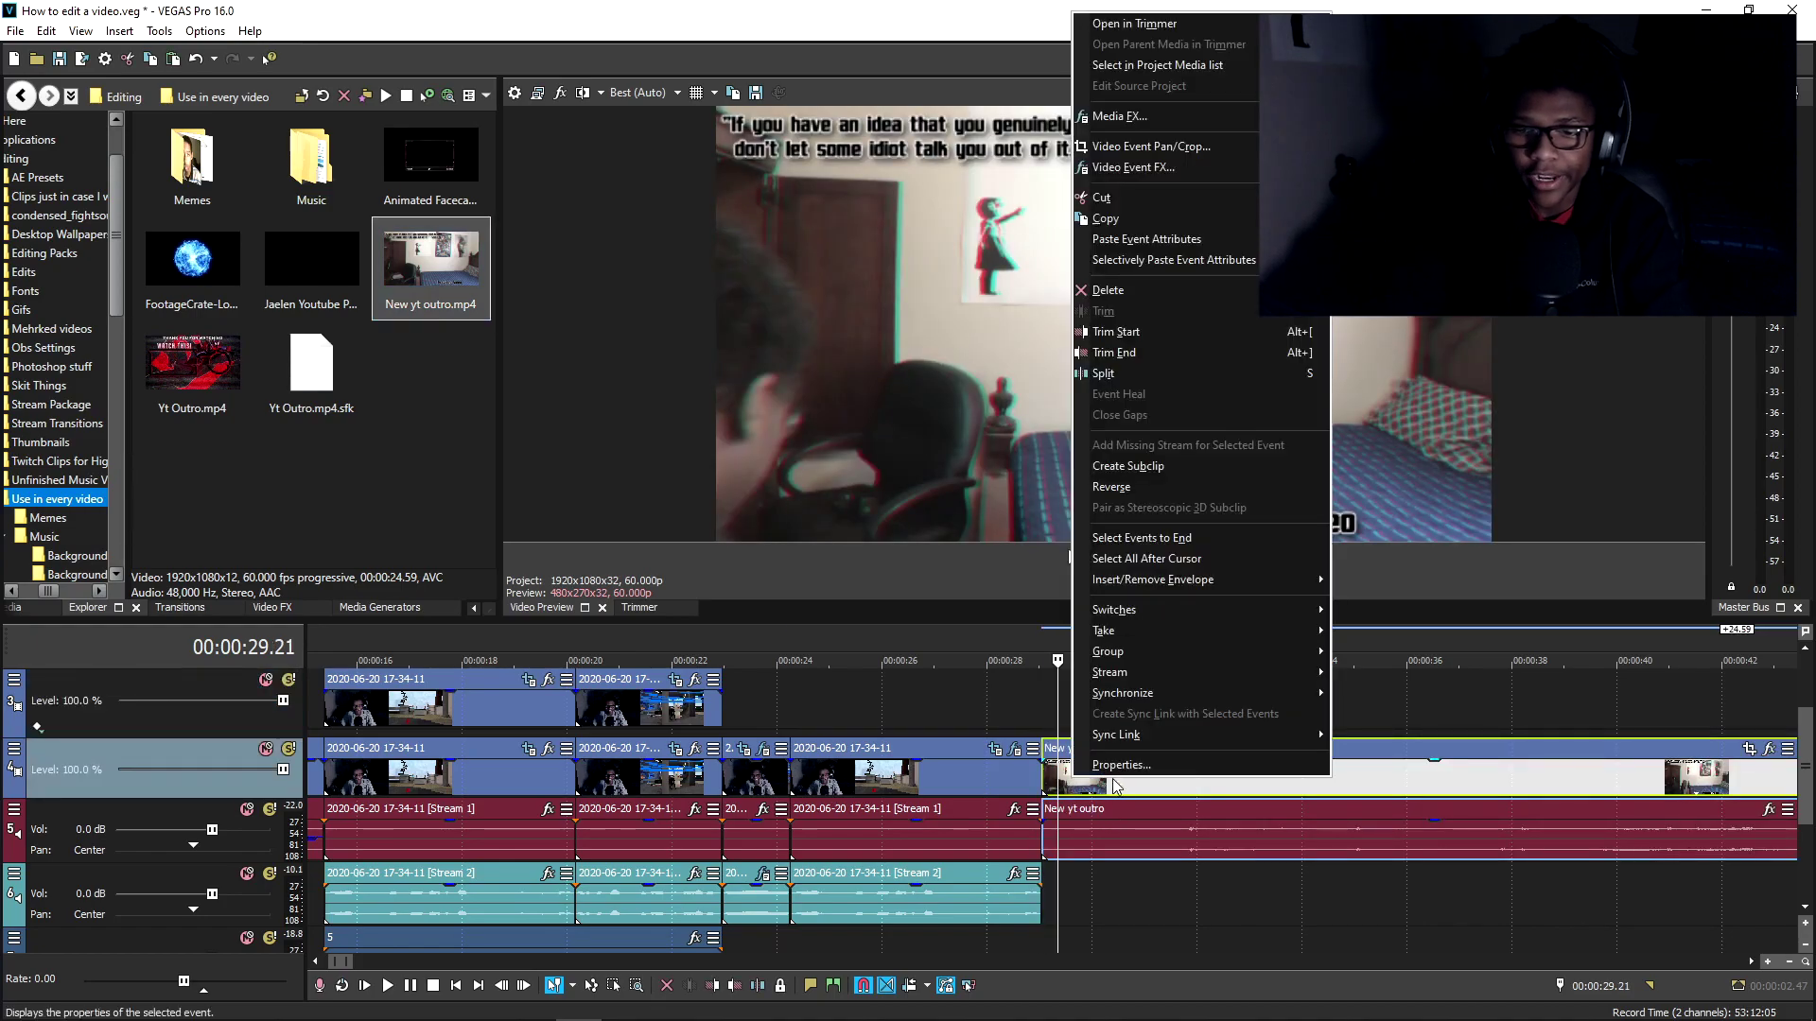
pyautogui.click(1116, 770)
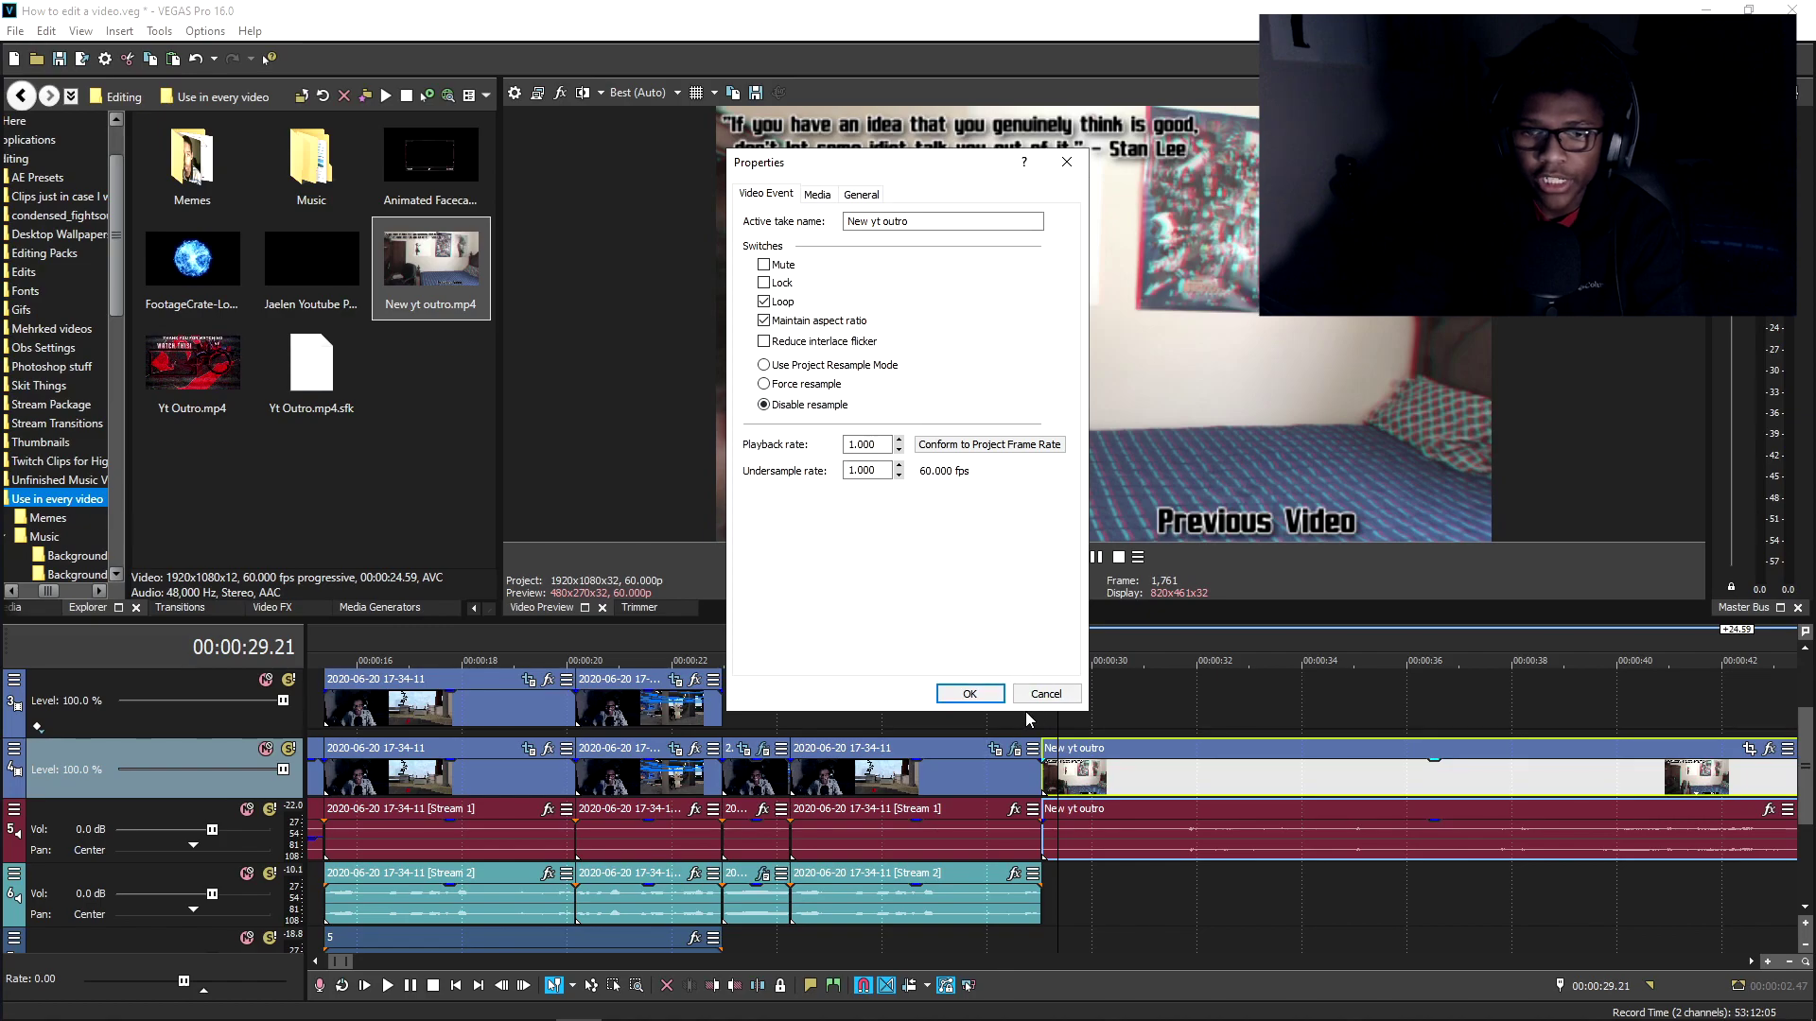
pyautogui.click(970, 694)
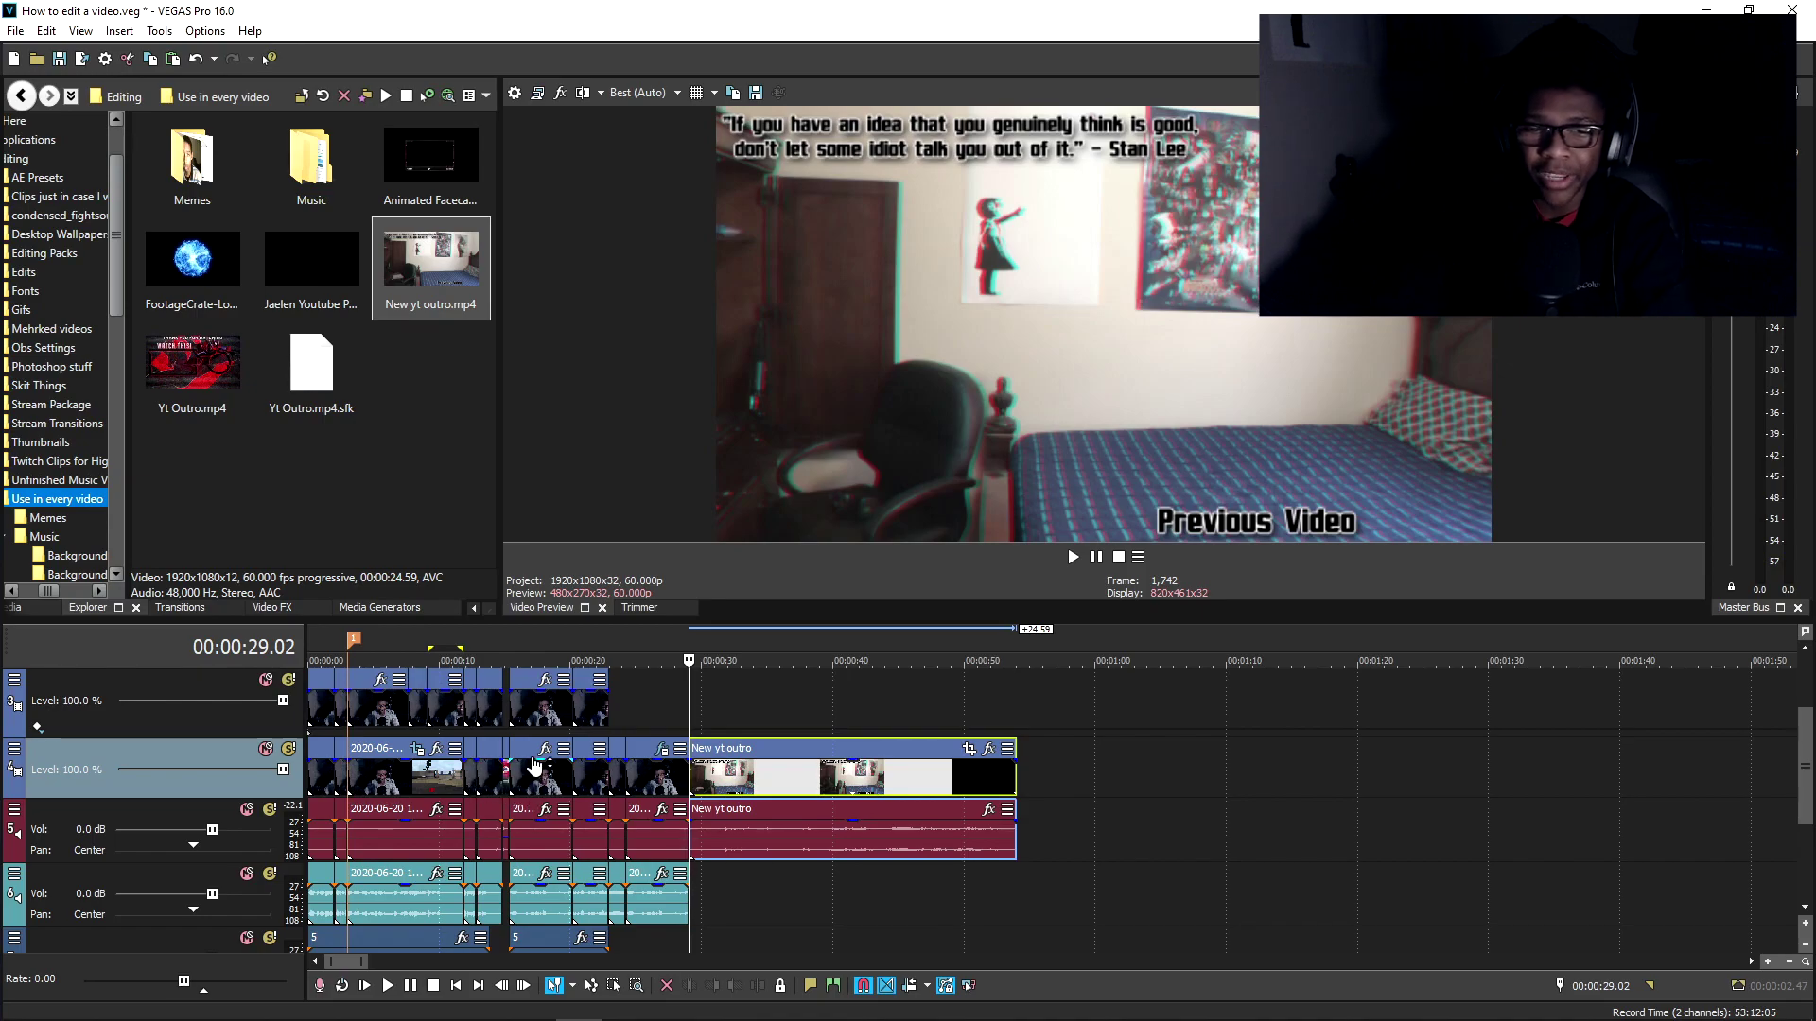
pyautogui.click(688, 700)
pyautogui.click(707, 925)
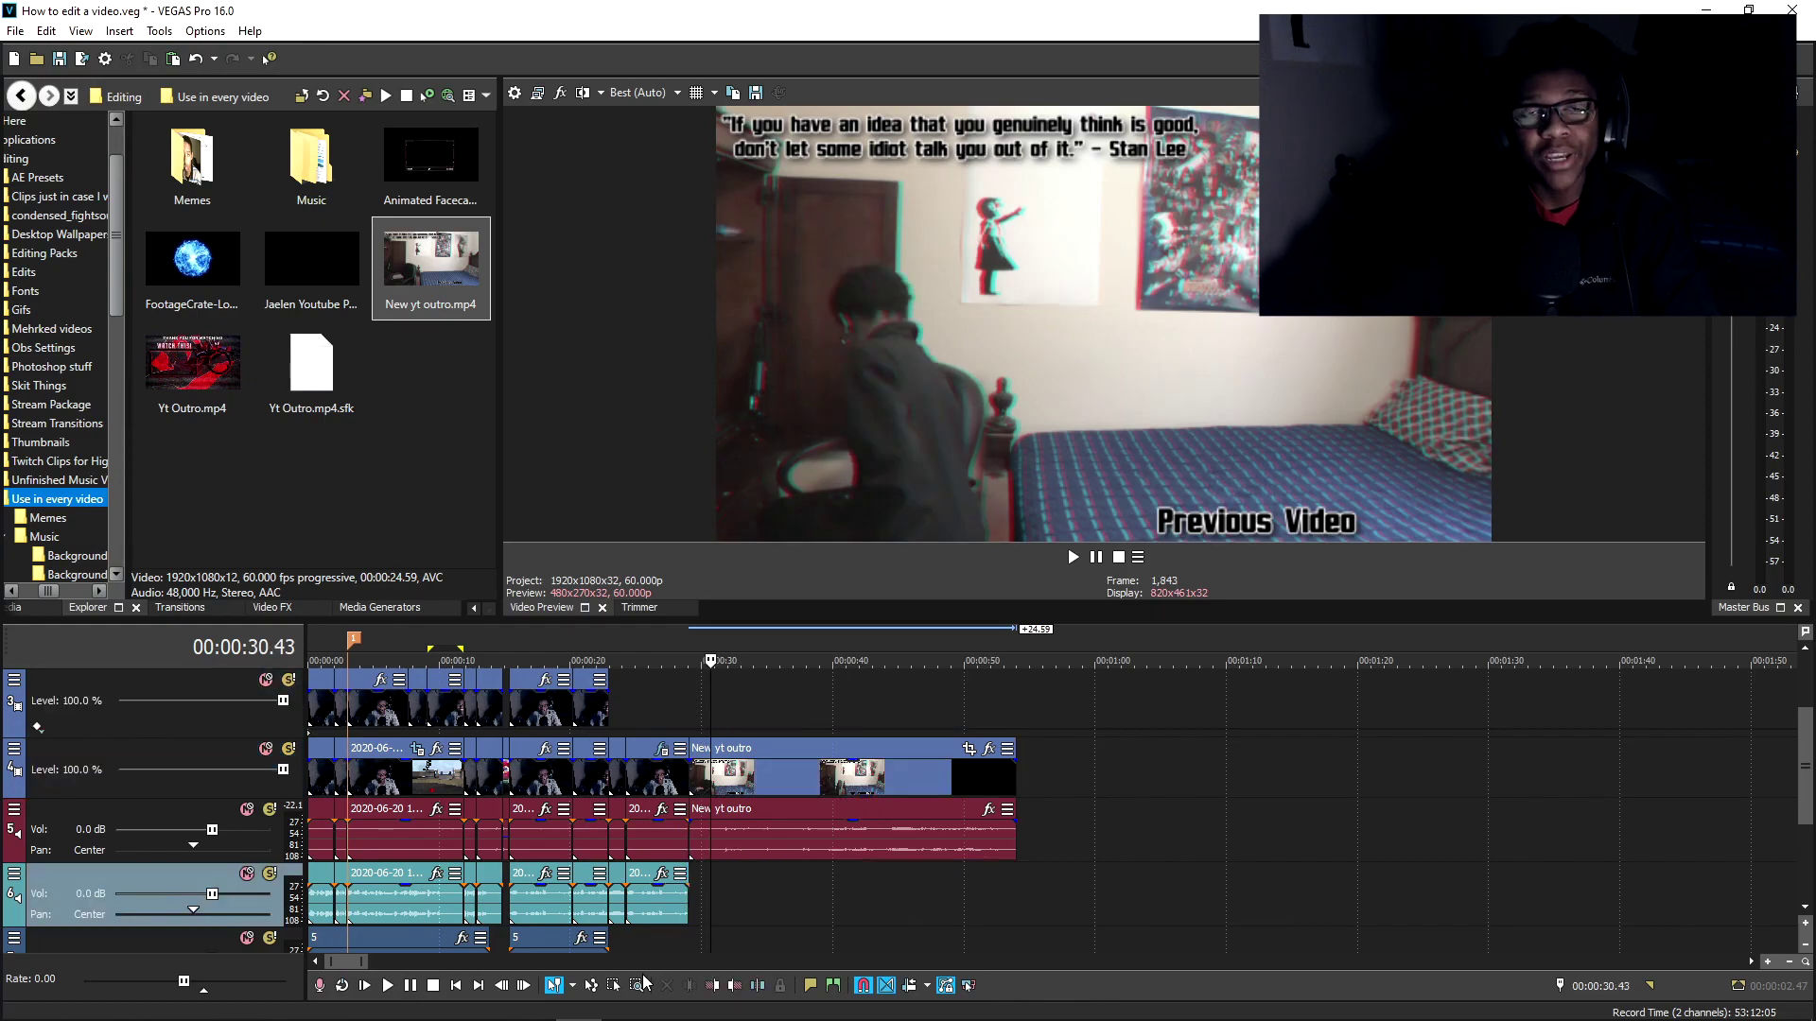
pyautogui.click(687, 934)
pyautogui.scroll(1, 686, 934)
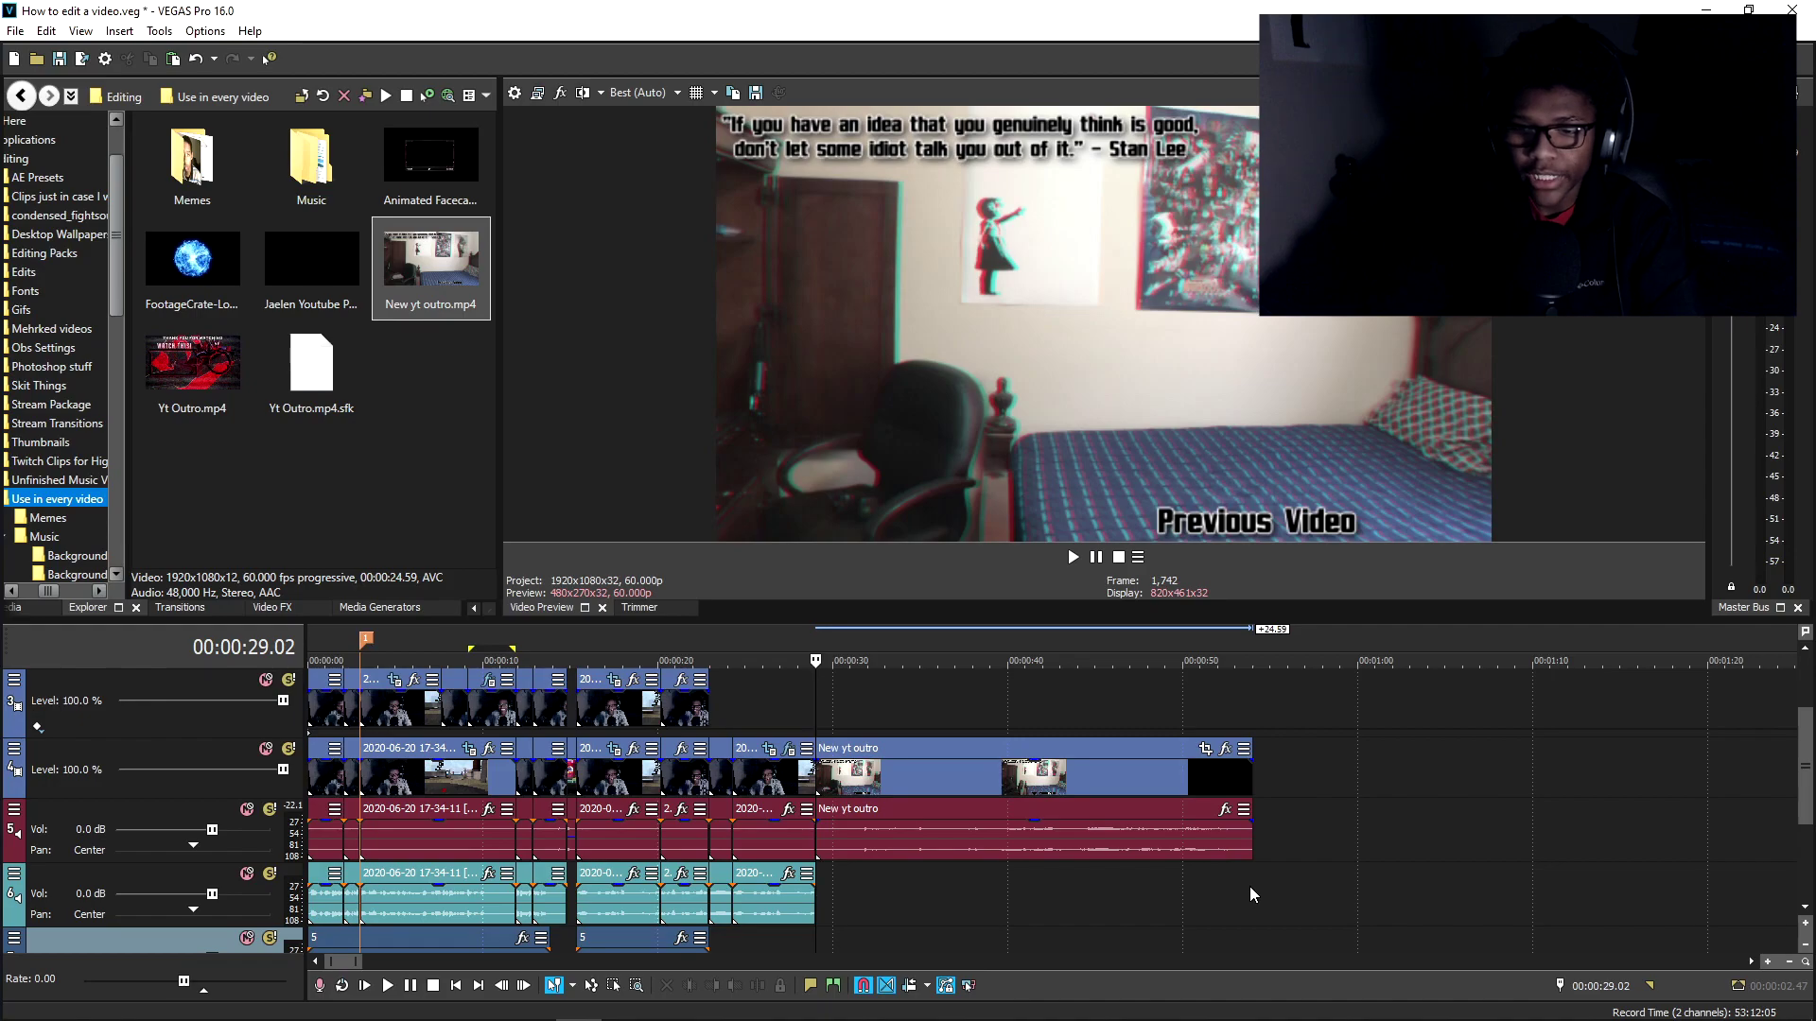
# Step: Select the time range from 00:00:00.00 to the outro's end at 00:00:54.01 for rendering
pyautogui.moveTo(1251, 882); pyautogui.dragTo(1119, 887)
pyautogui.press('Home')
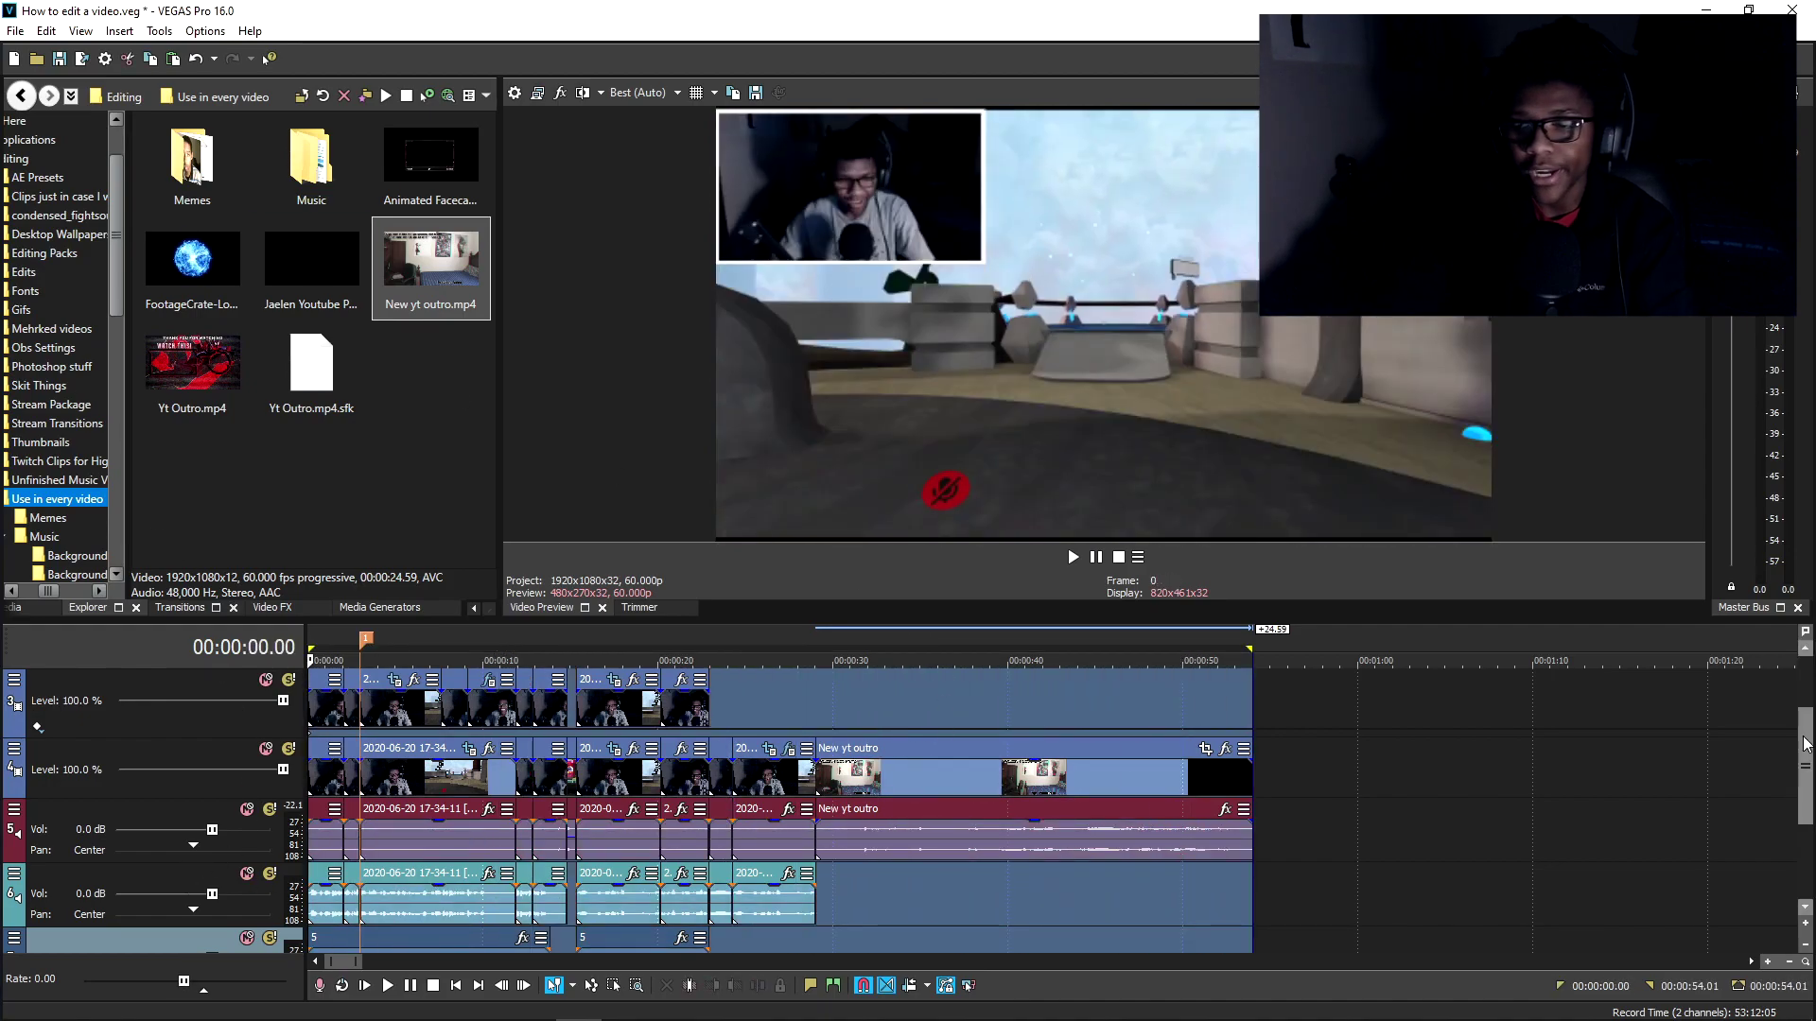
pyautogui.scroll(2, 1806, 744)
pyautogui.scroll(-4, 1806, 744)
pyautogui.scroll(2, 1802, 757)
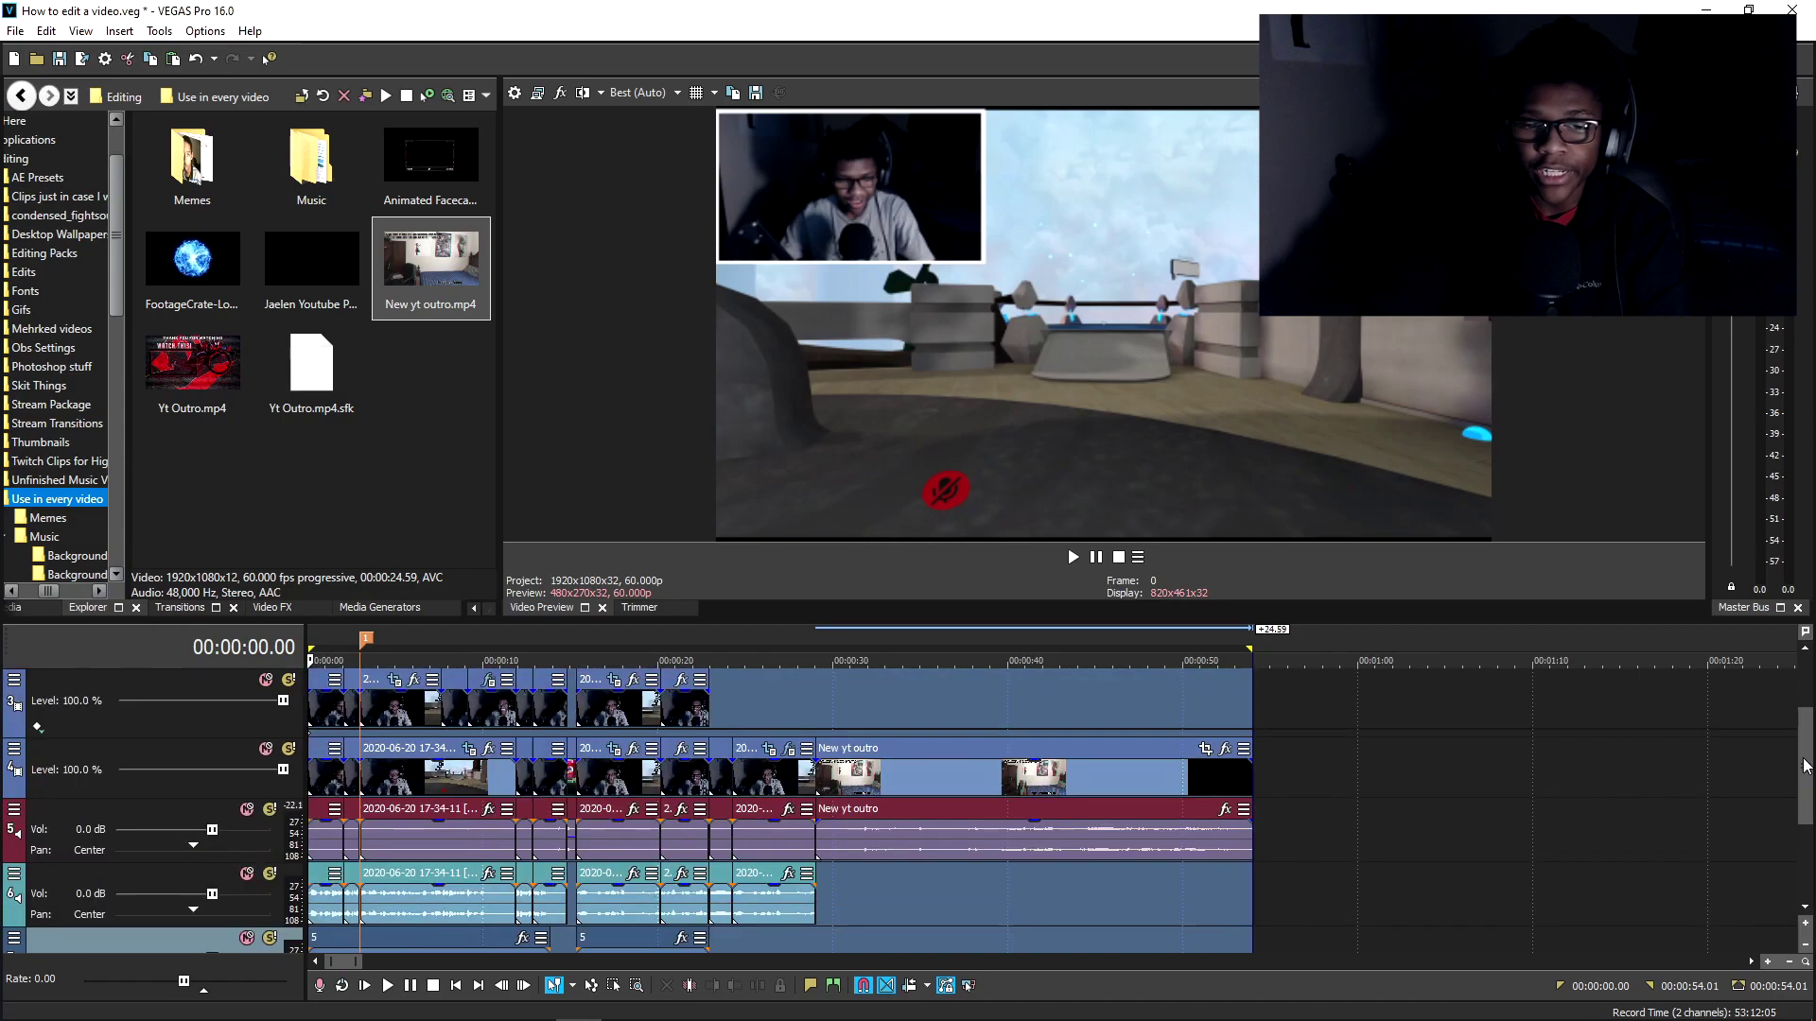
# Step: Start rendering How to edit a video.mp4 as MAGIX AVC/AAC MP4 with the 1080p 60fps template, and cancel the render
pyautogui.click(15, 30)
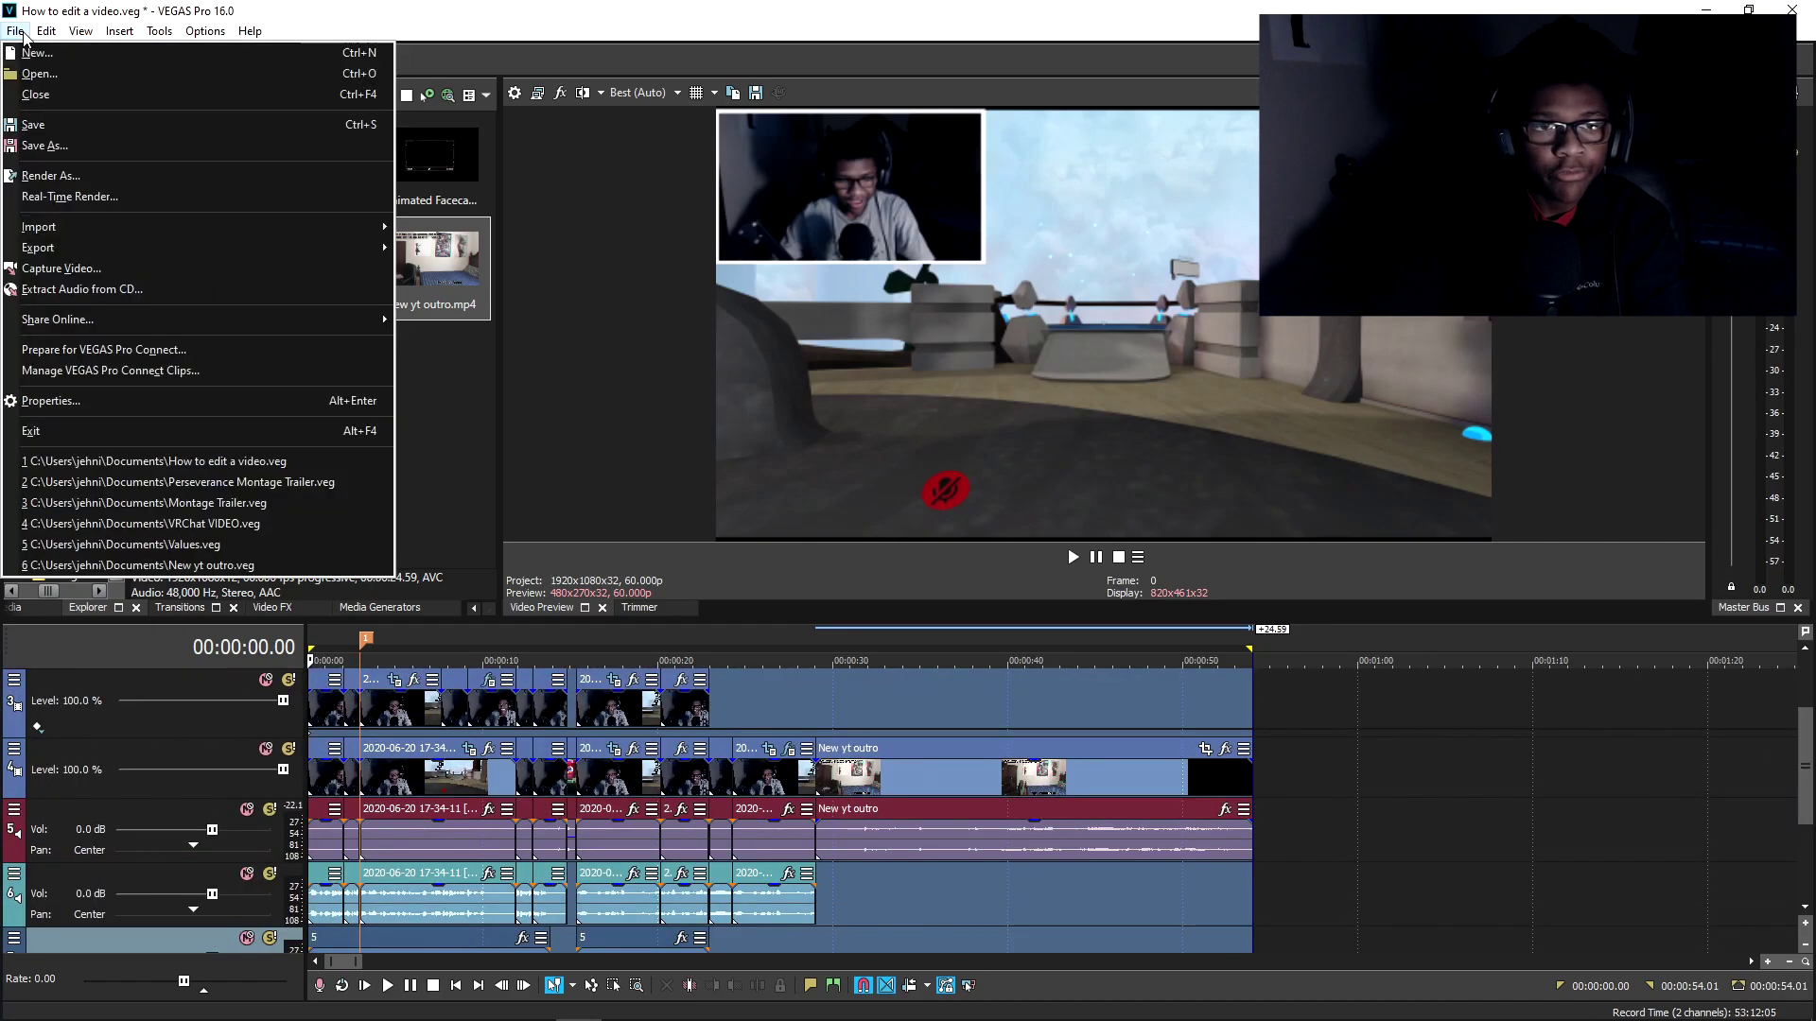
pyautogui.click(121, 183)
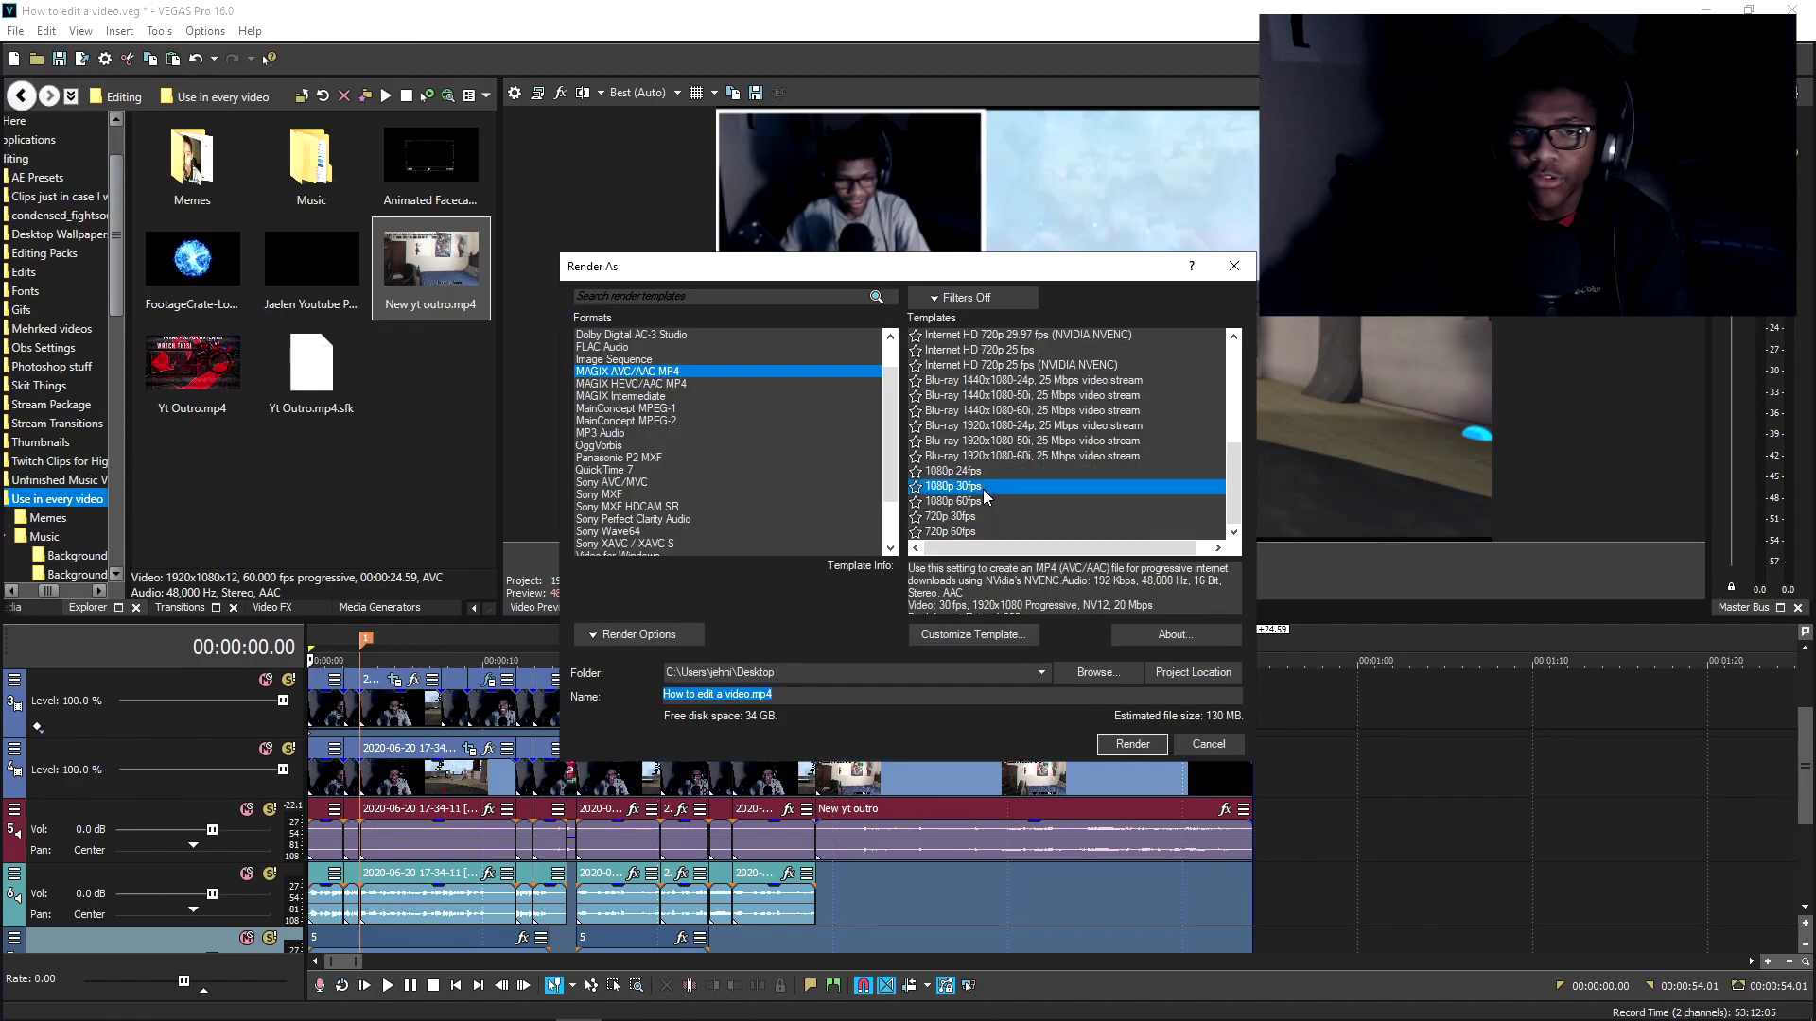
pyautogui.scroll(5, 984, 492)
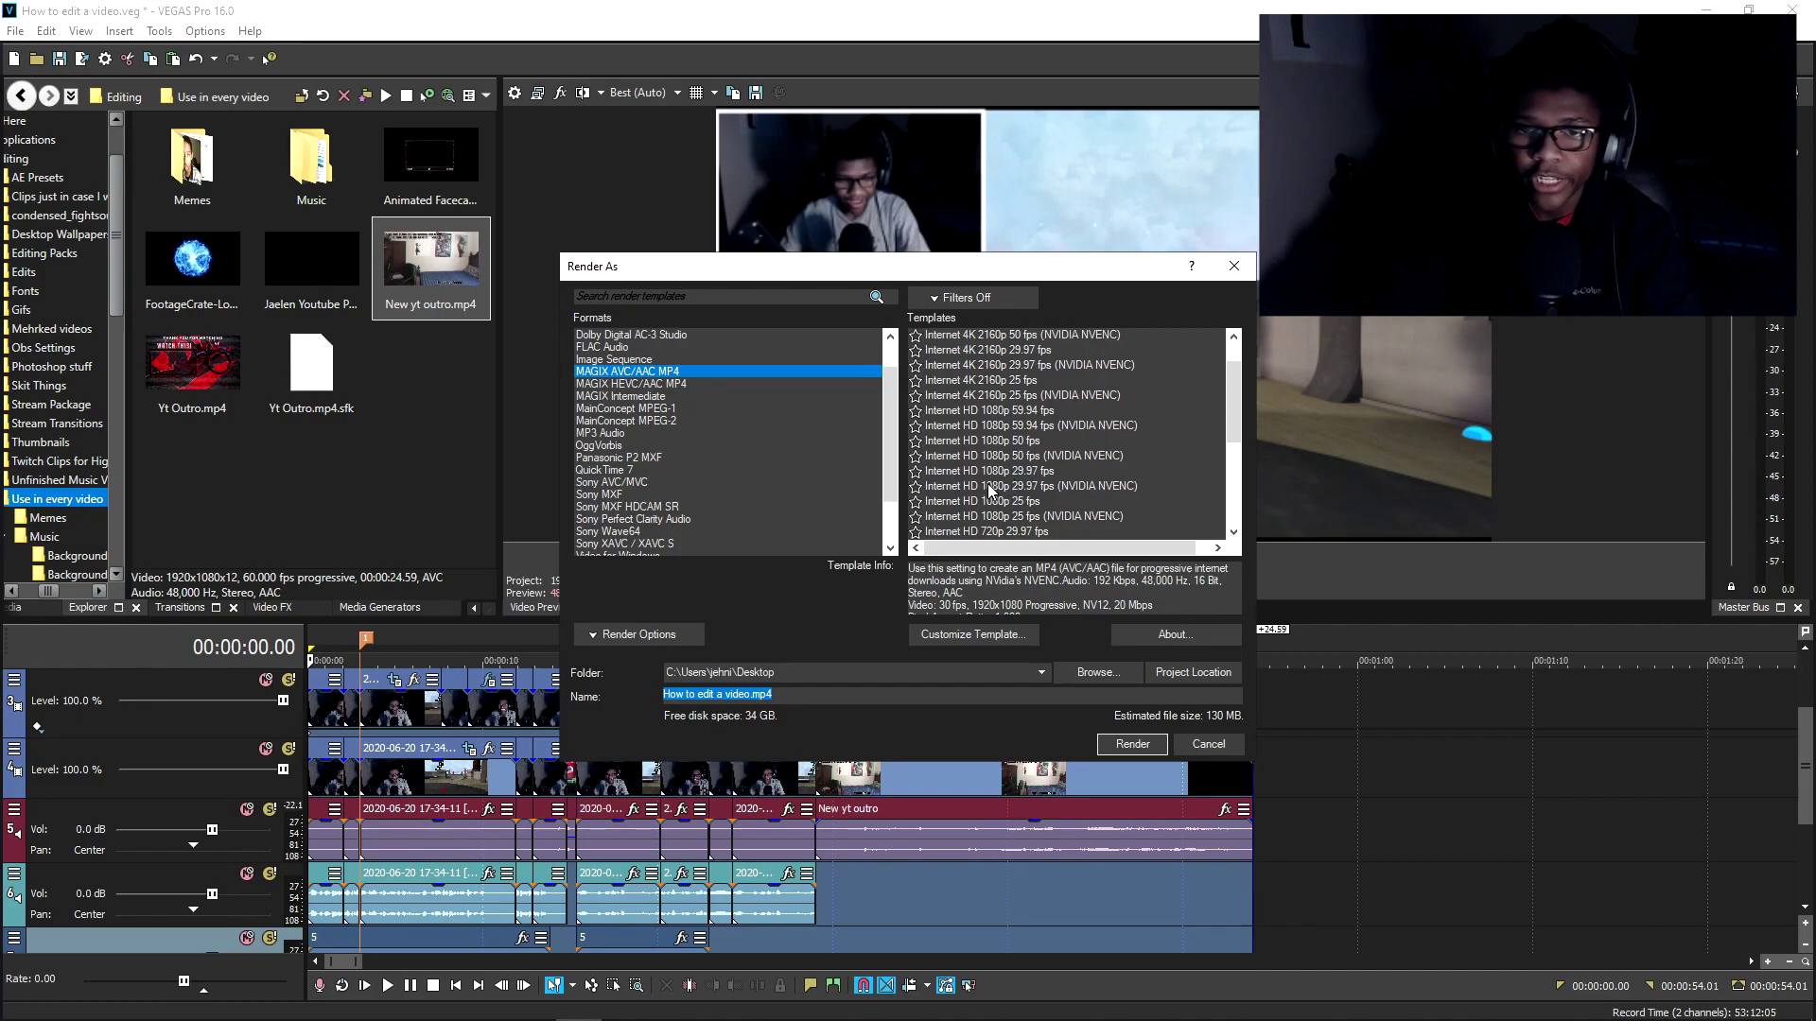
pyautogui.scroll(-5, 1012, 427)
pyautogui.click(1022, 501)
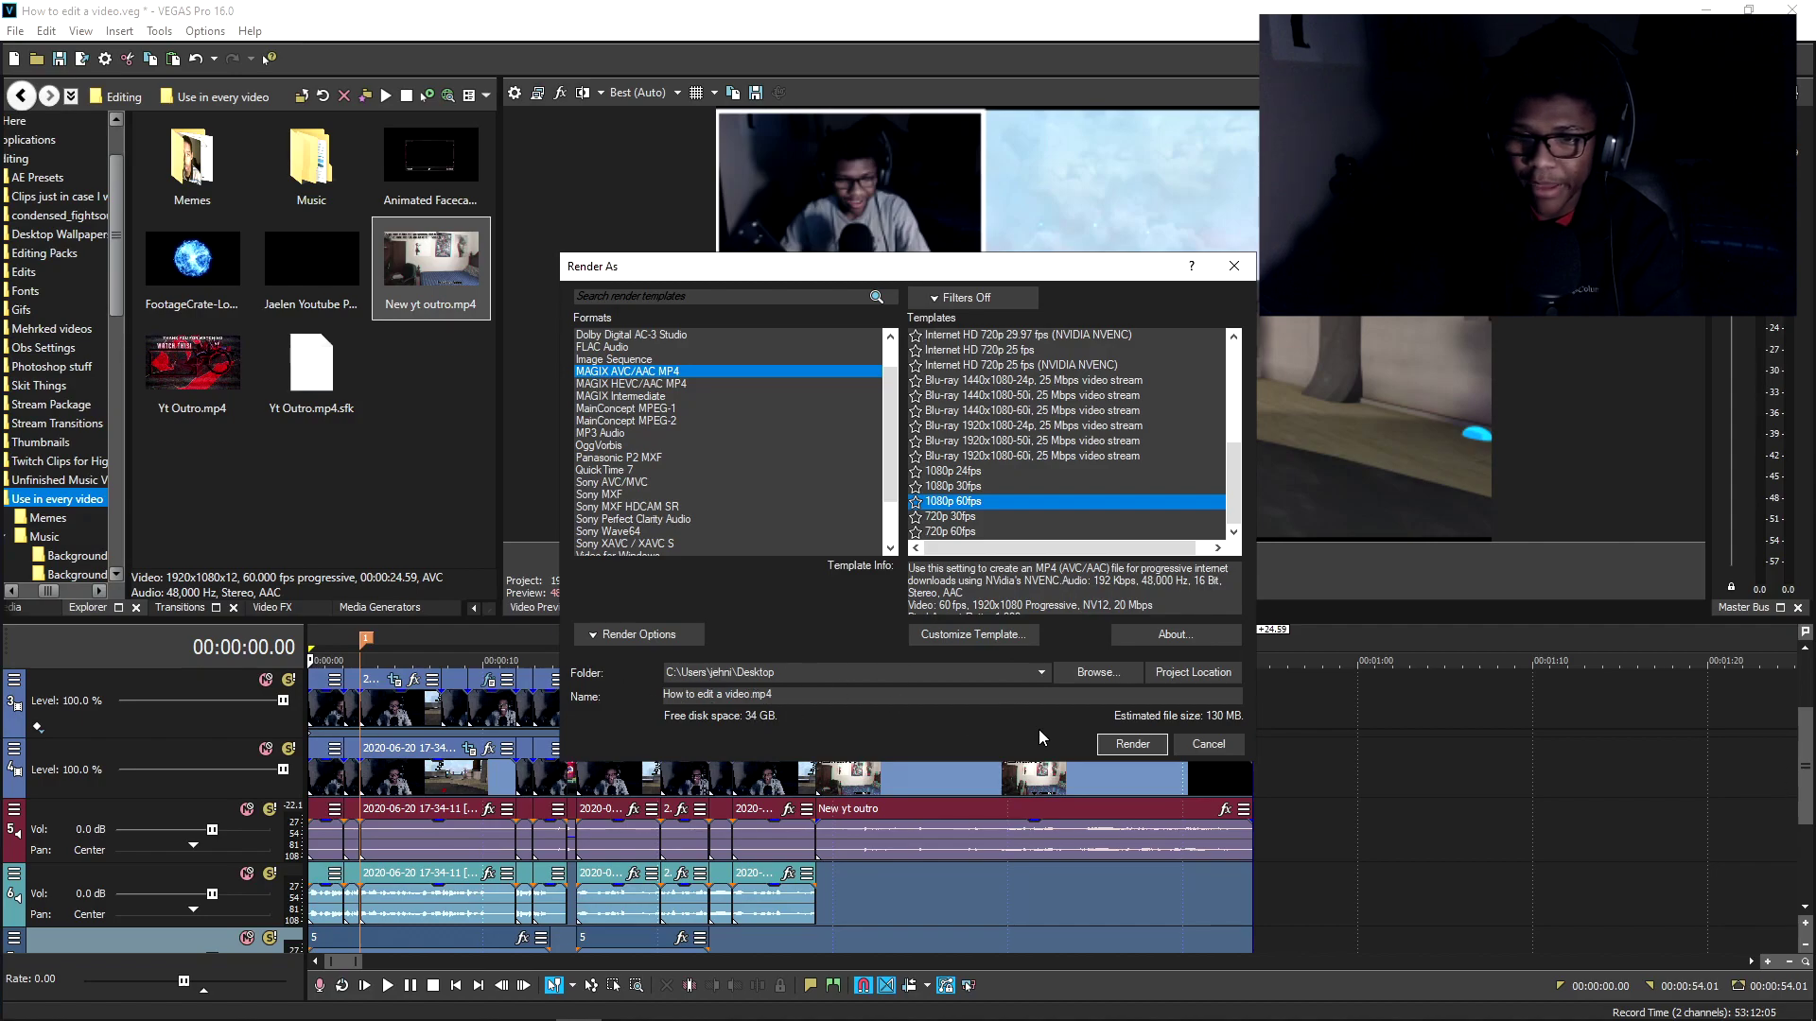
pyautogui.click(1118, 745)
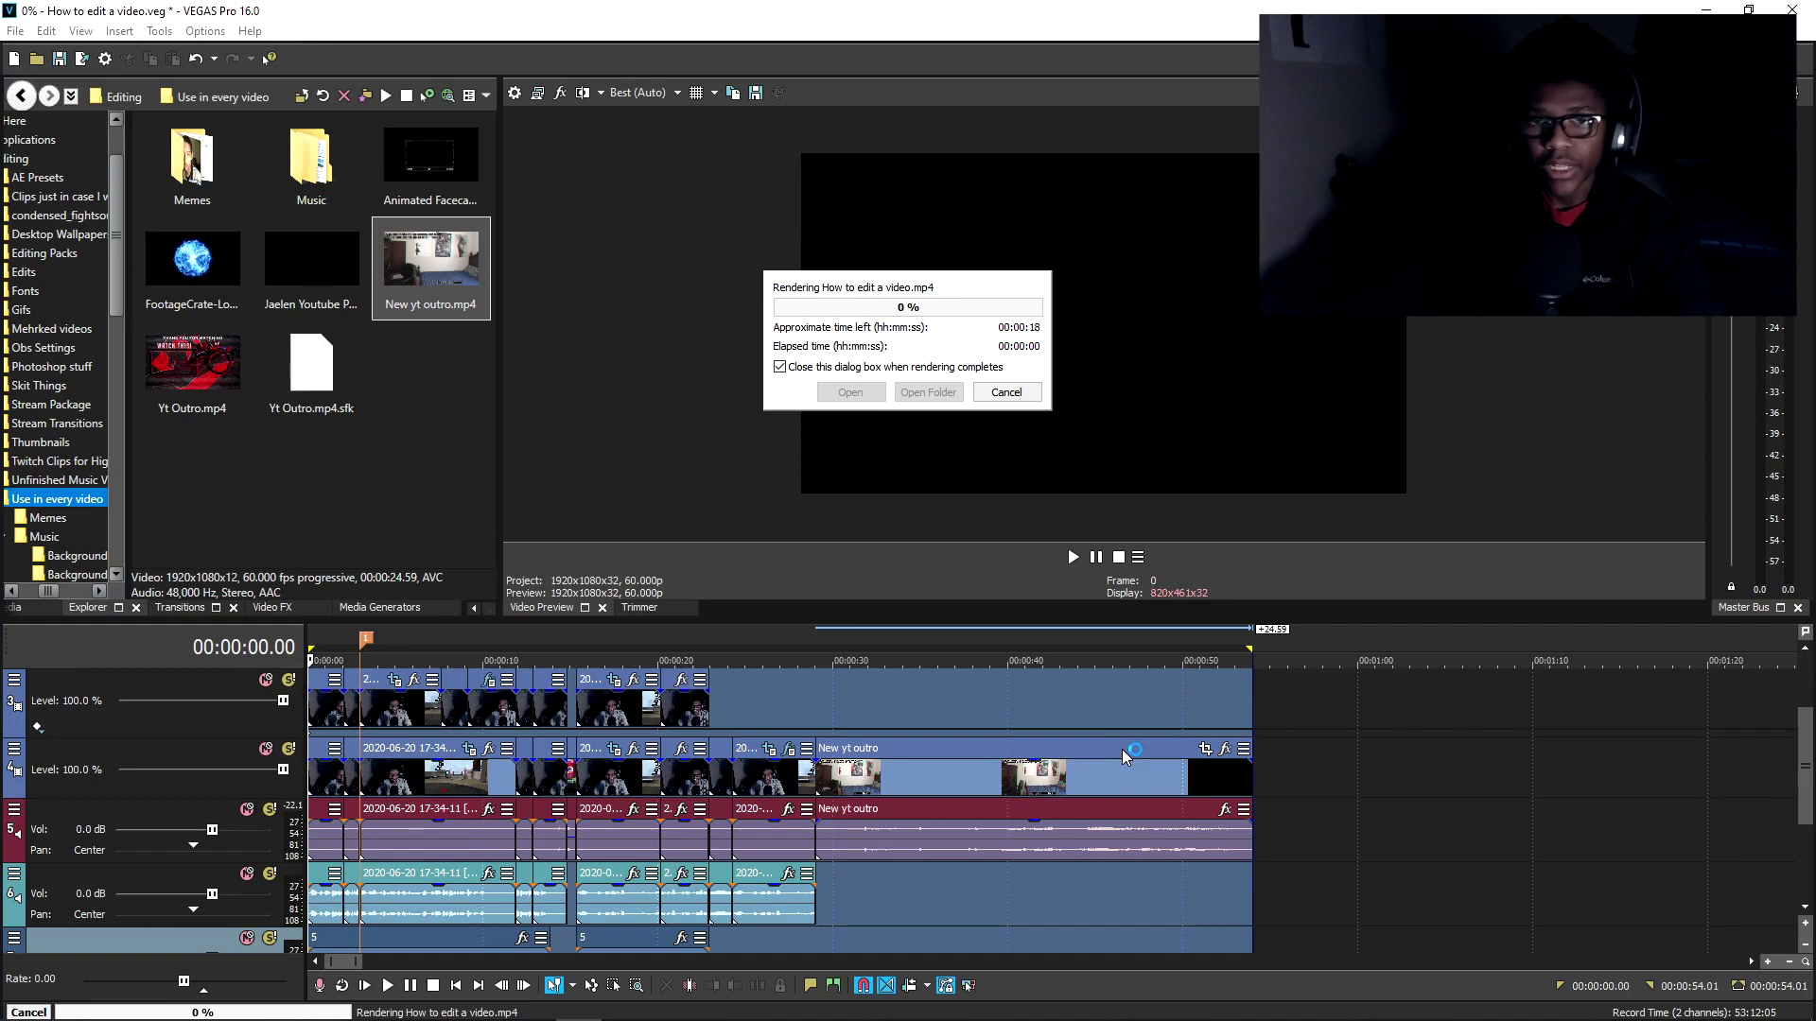
pyautogui.press('Escape')
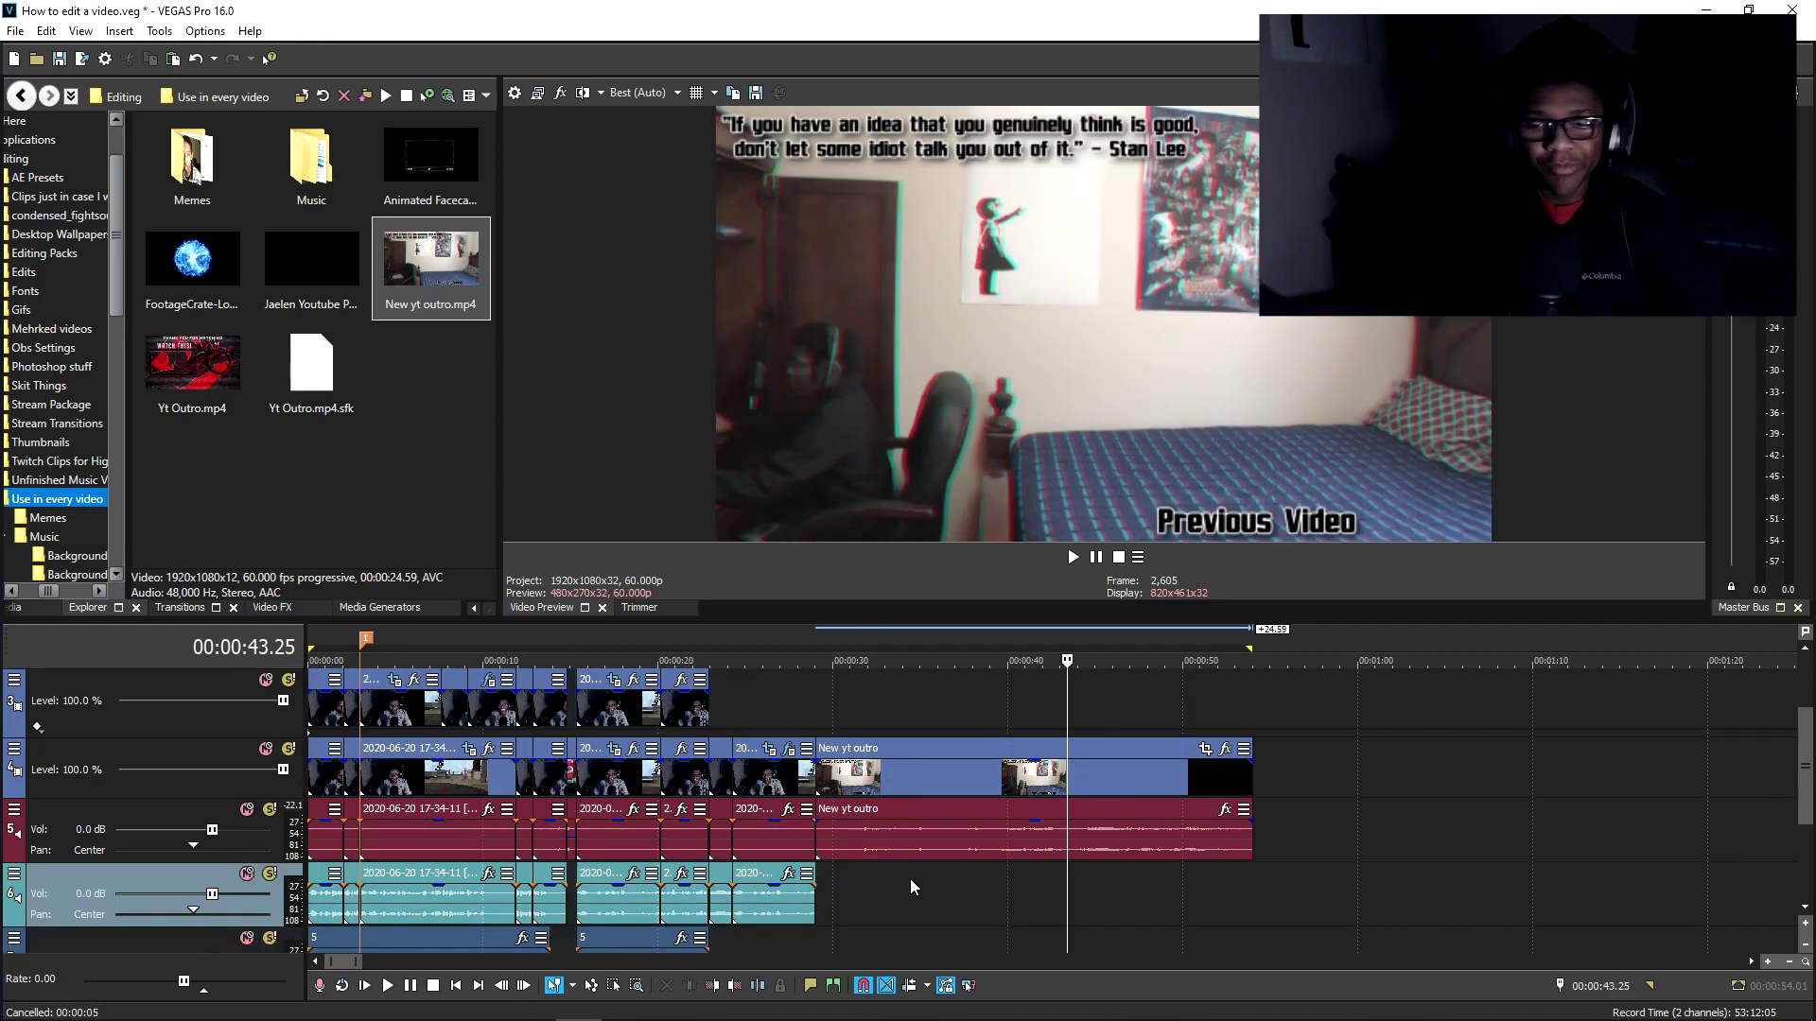